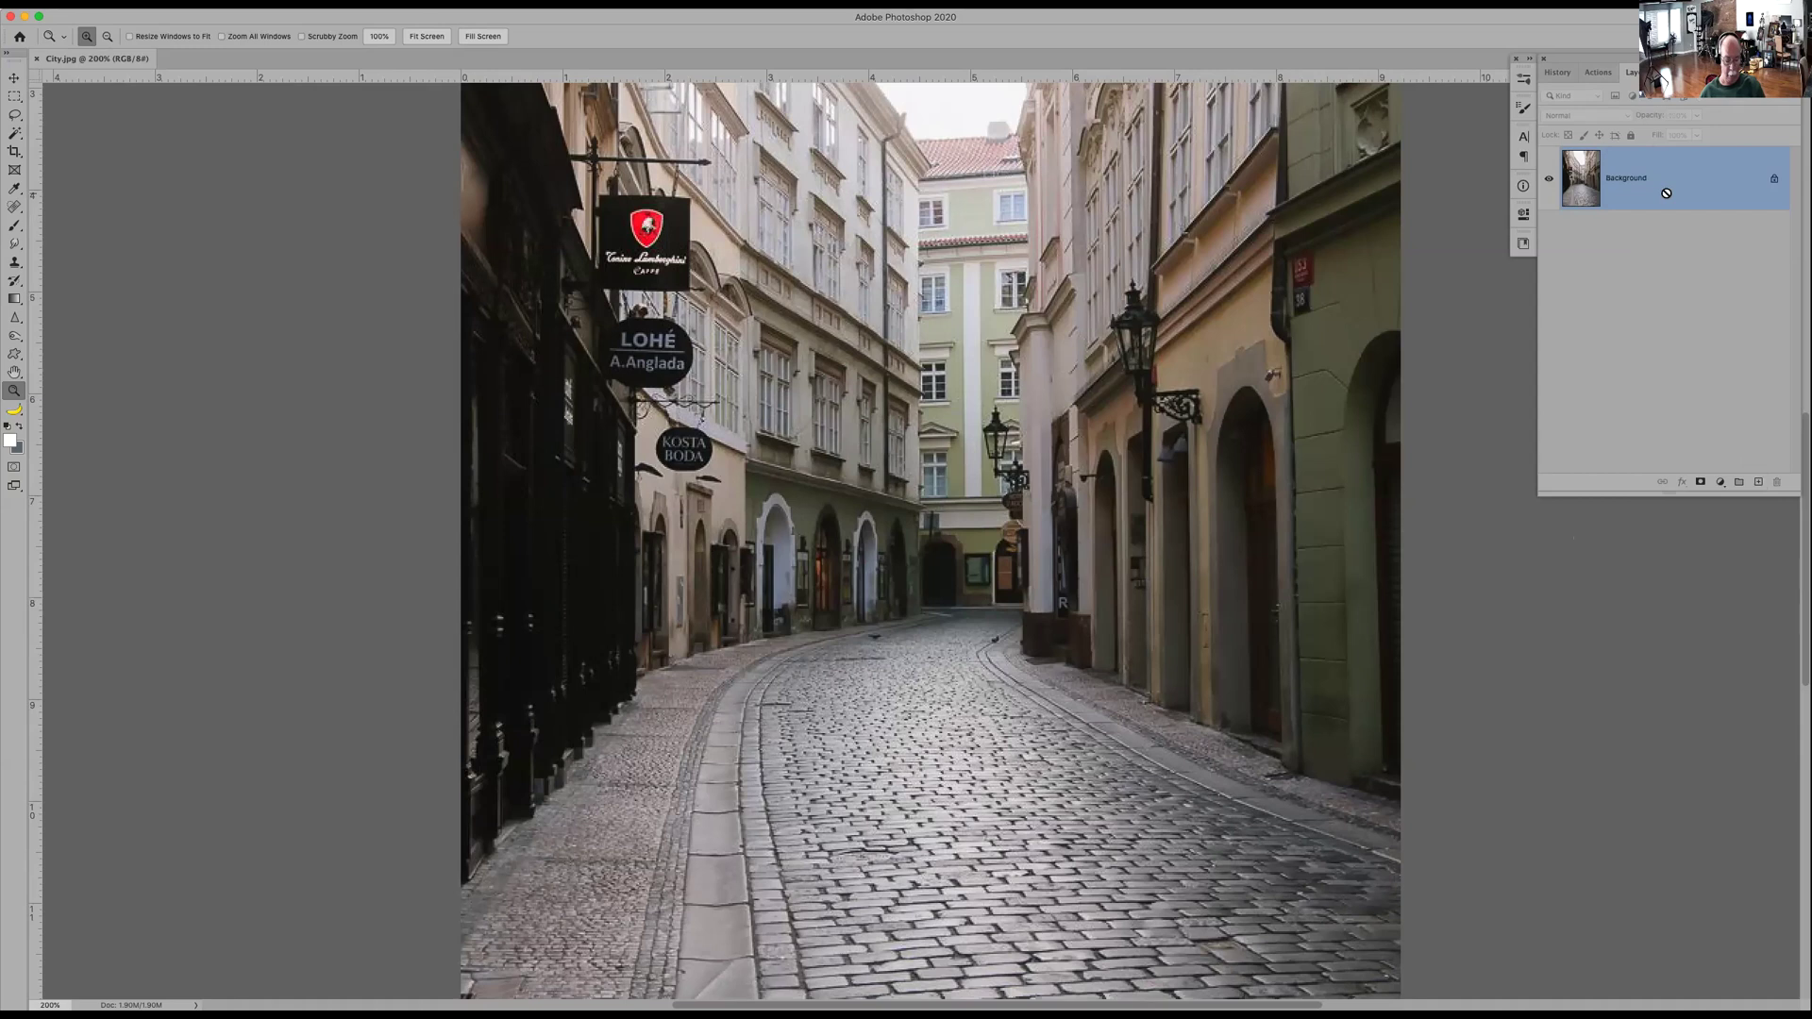
# - Duplicate the Background layer and convert the copy to a Smart Object
pyautogui.press('super+j')
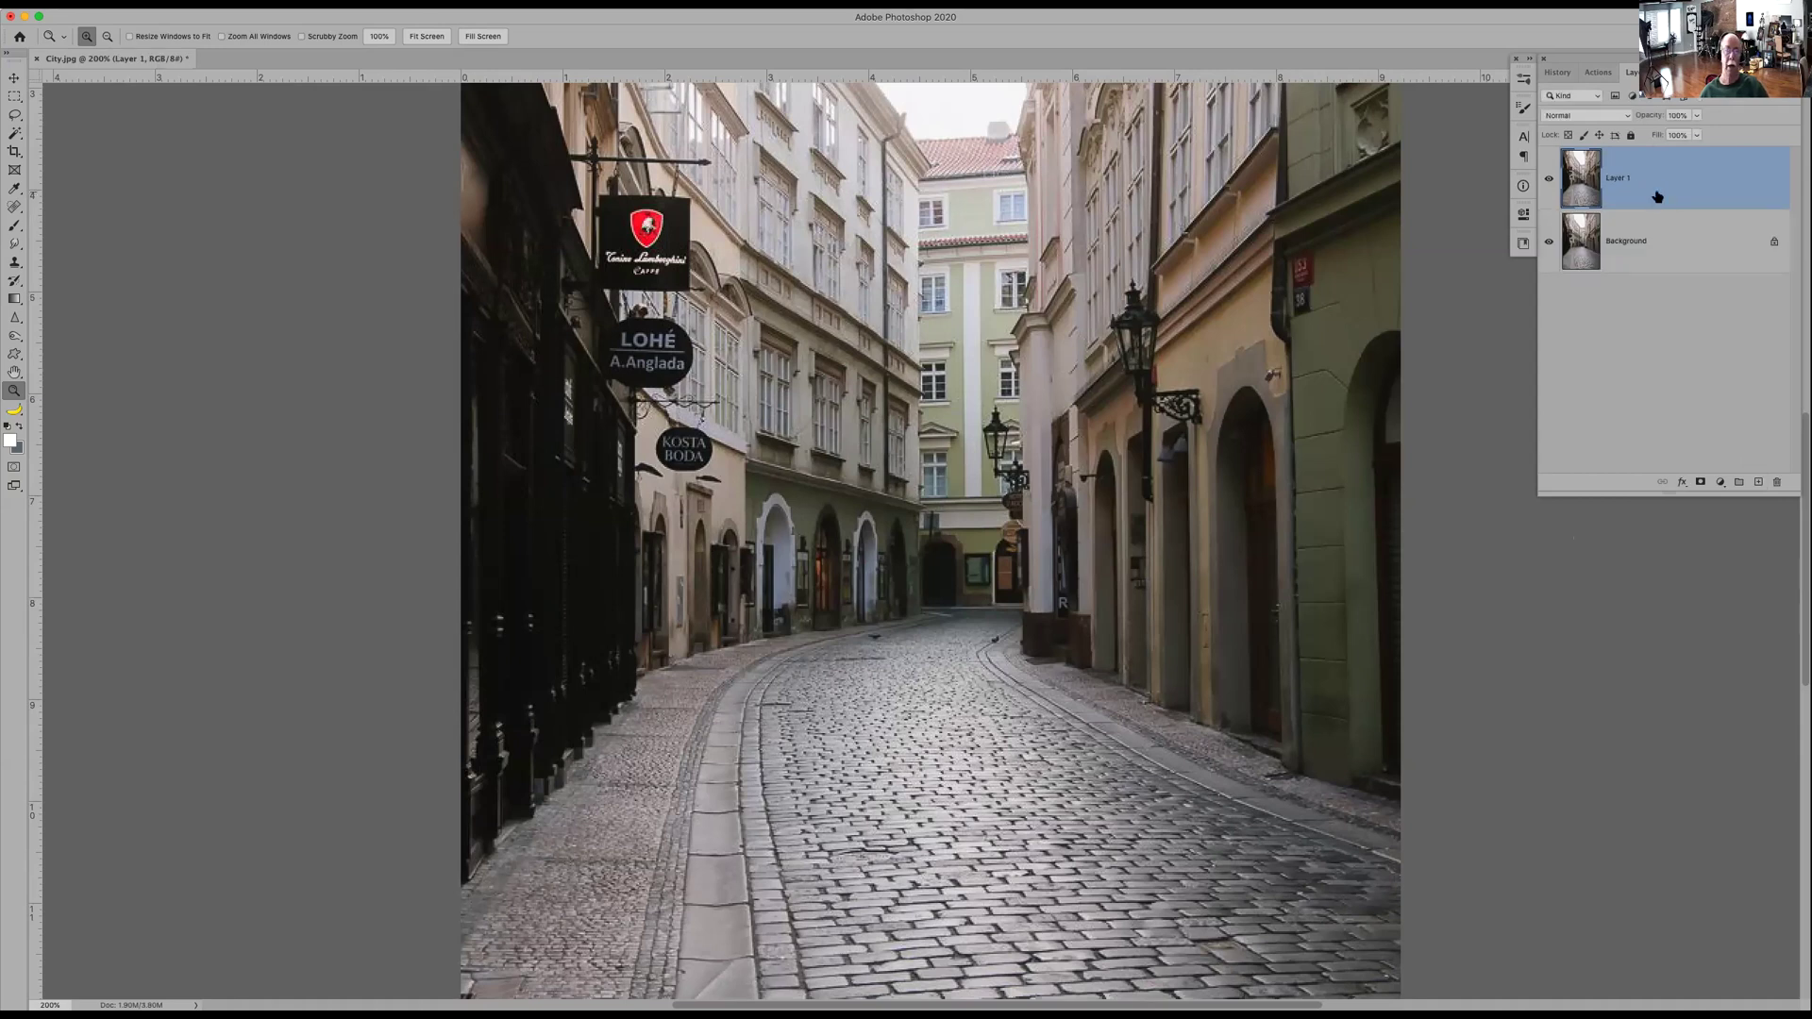
pyautogui.rightClick(1664, 193)
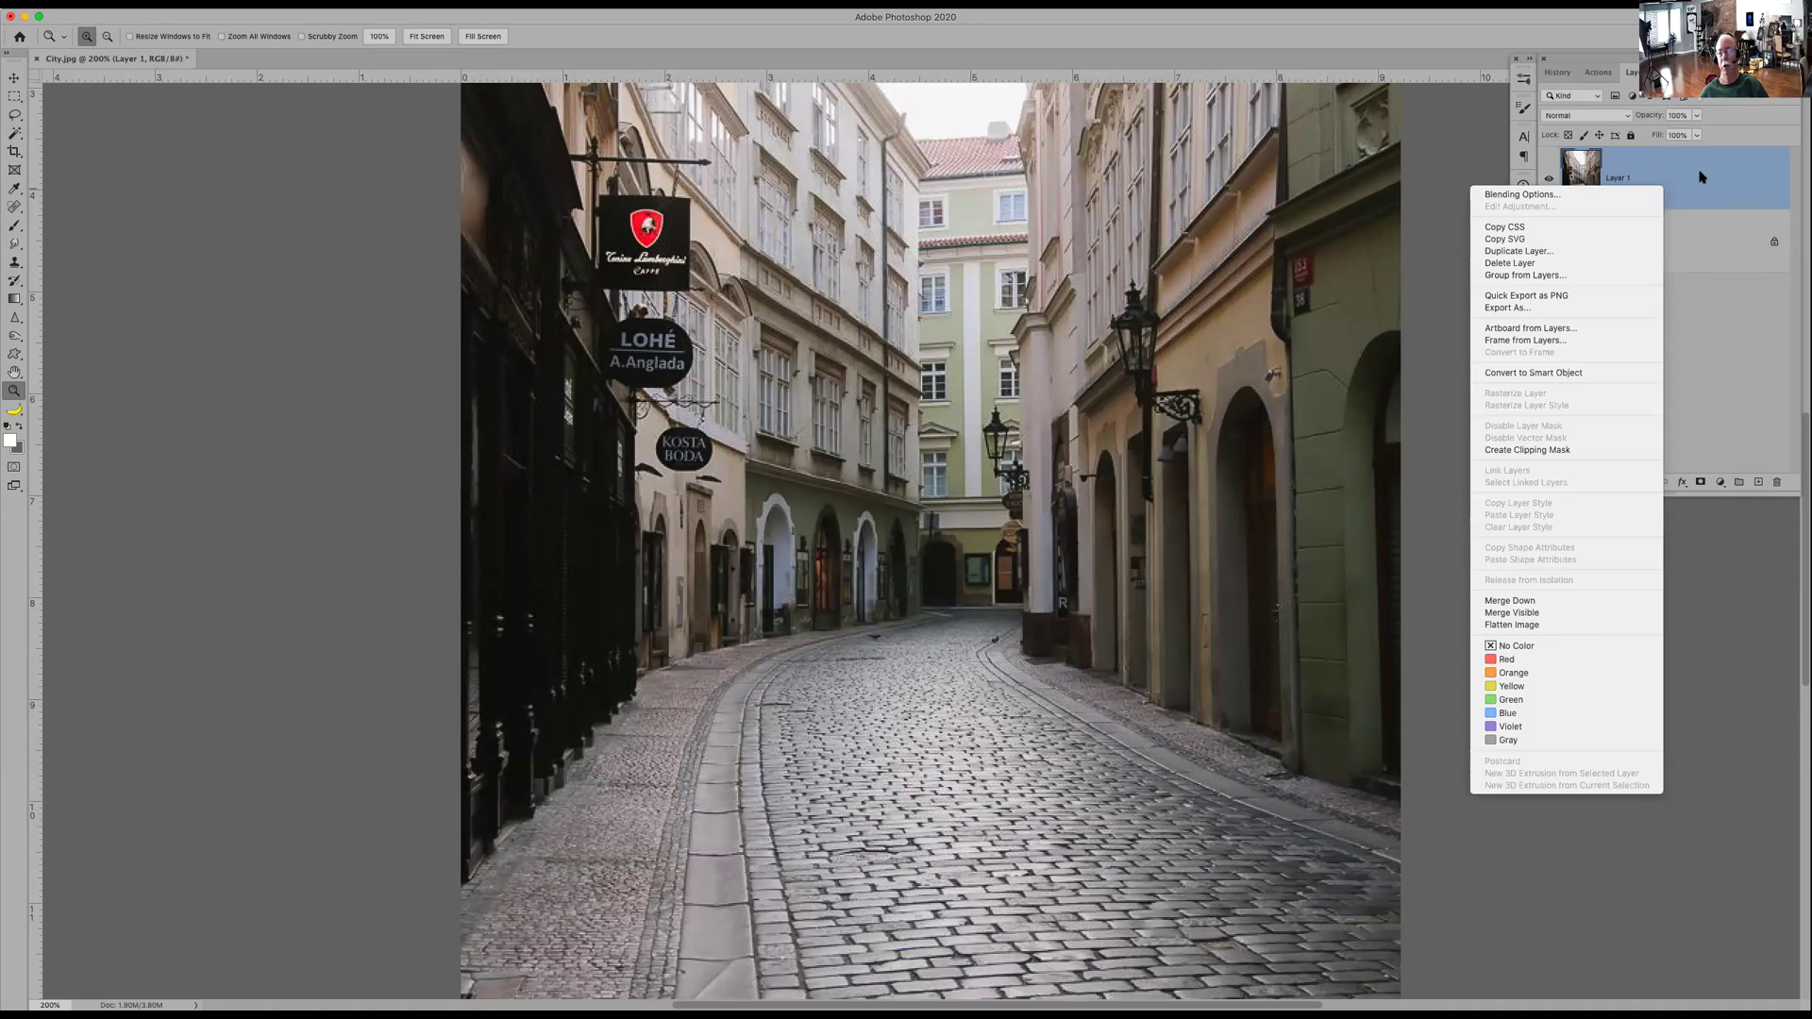
pyautogui.rightClick(1699, 176)
pyautogui.click(1757, 177)
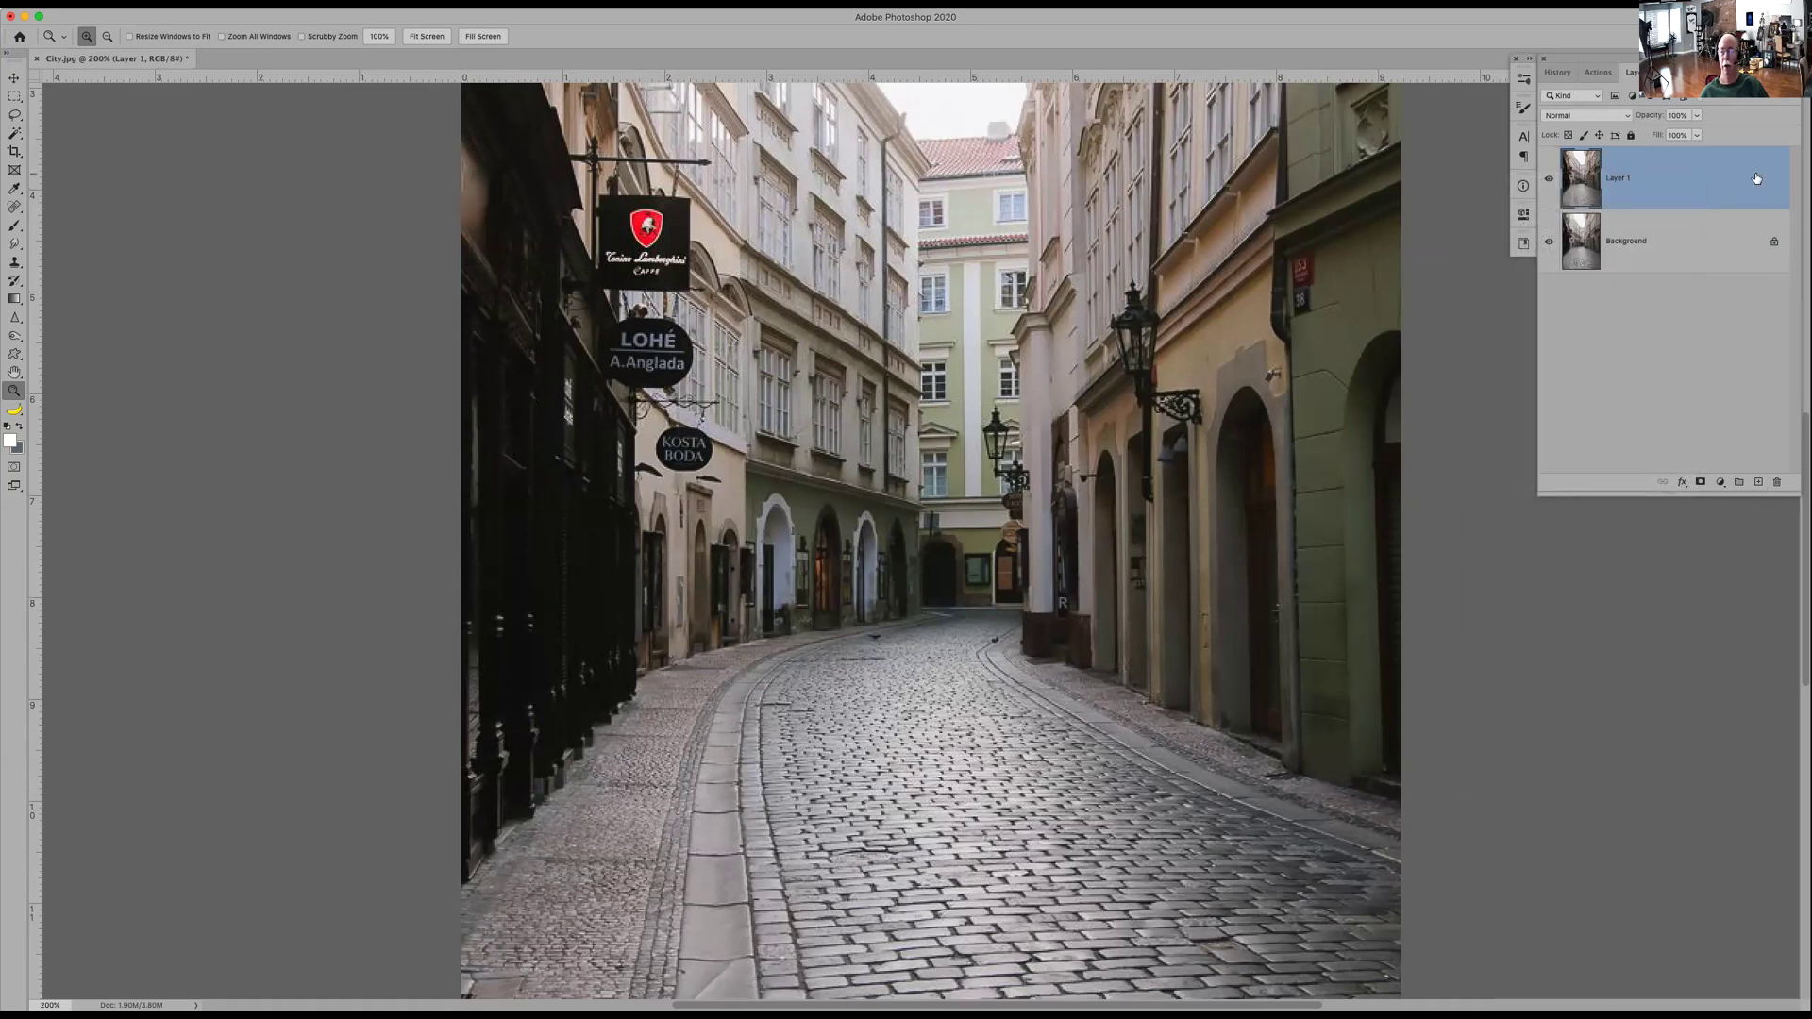
pyautogui.rightClick(1678, 176)
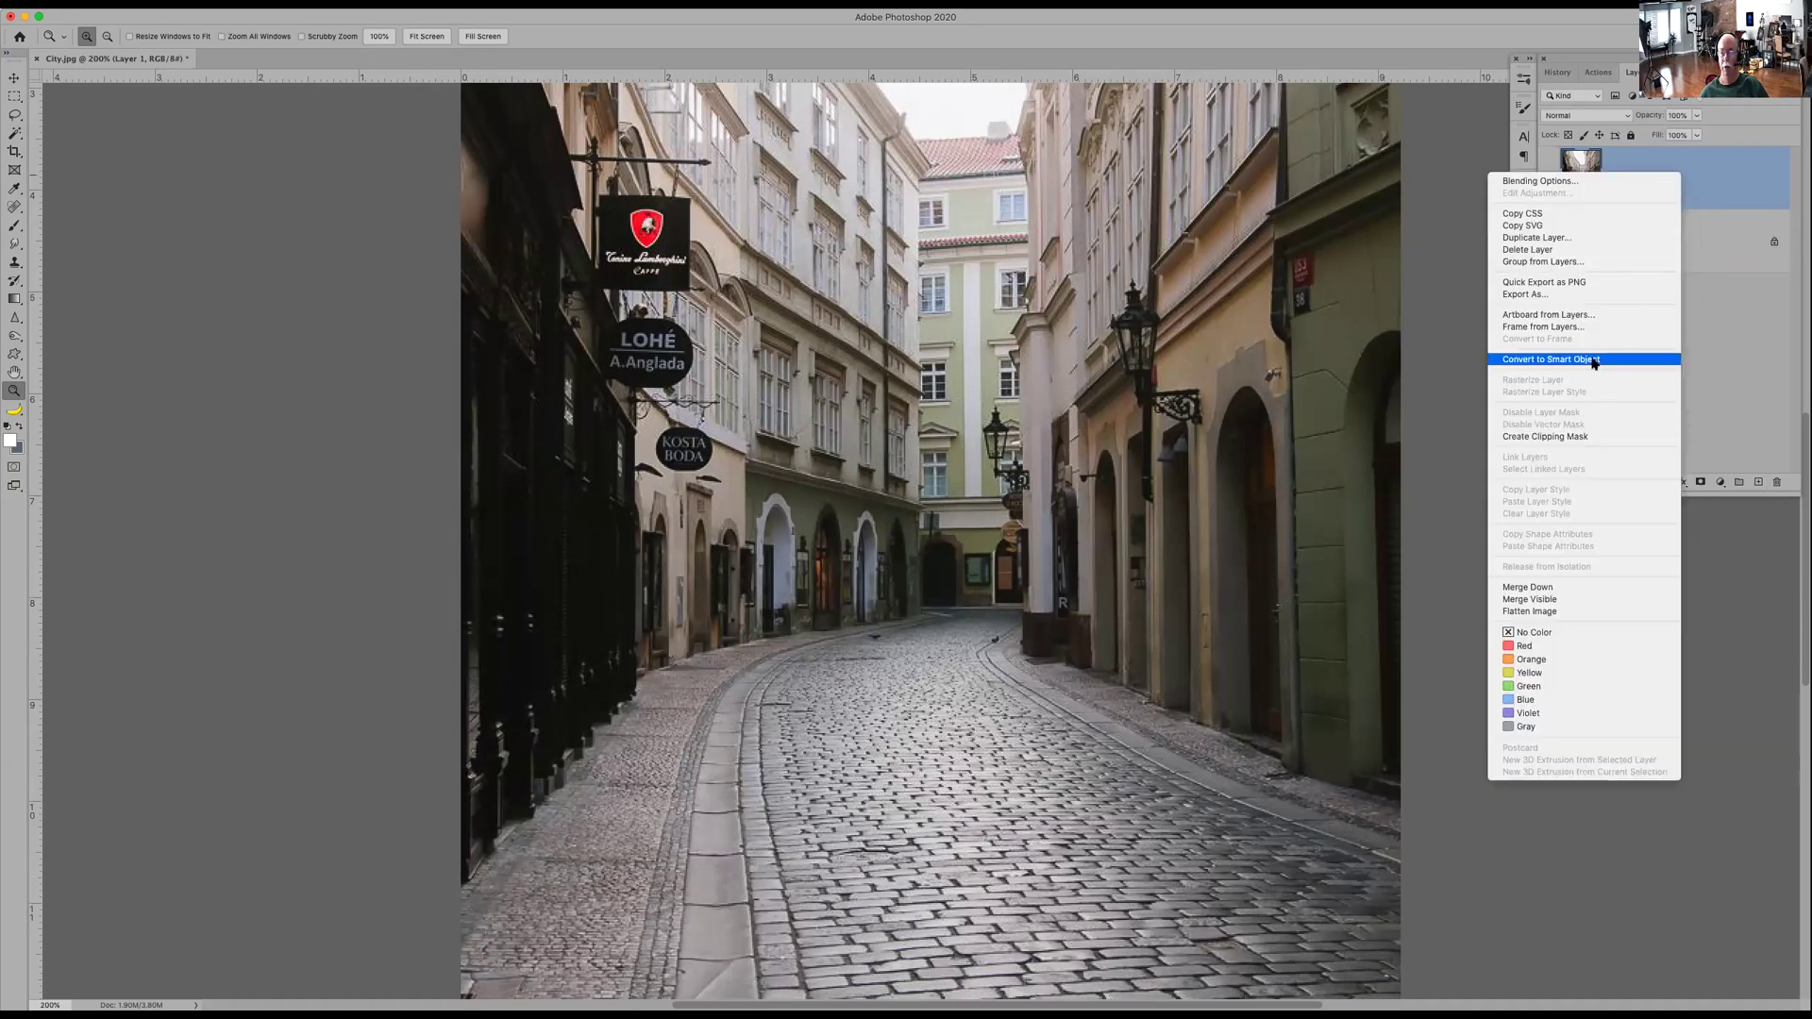
pyautogui.click(1729, 181)
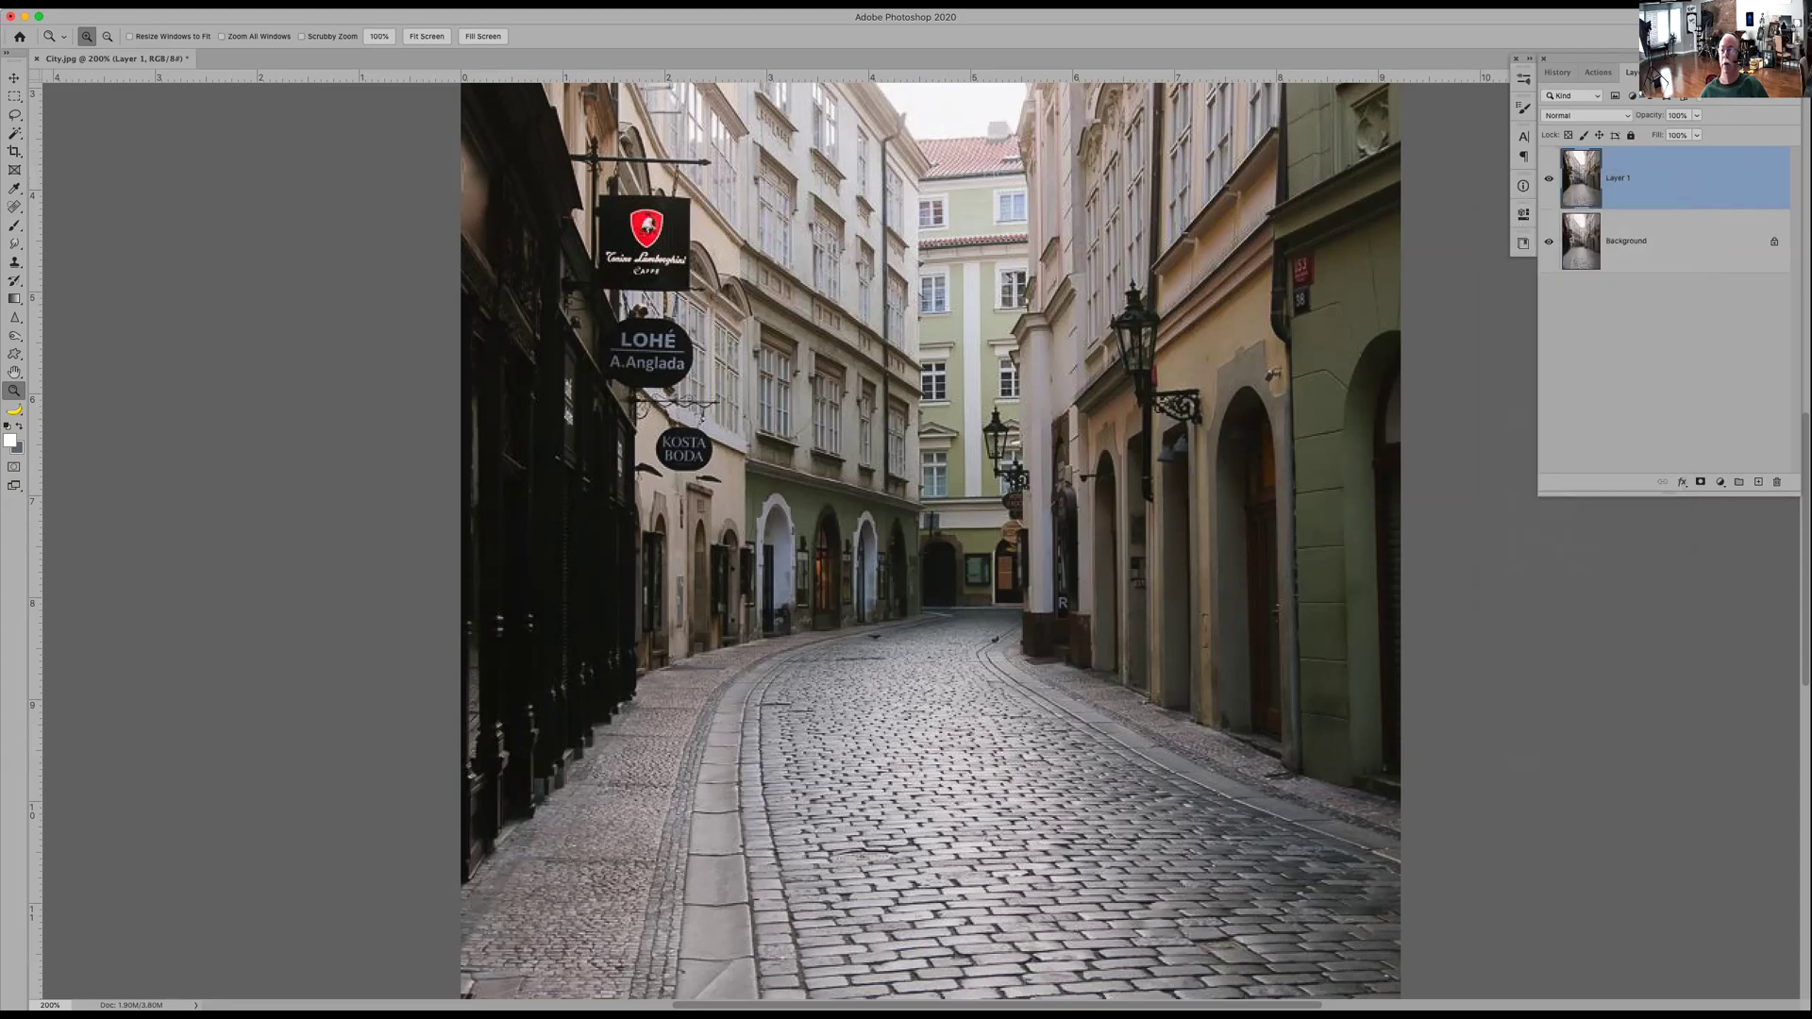
pyautogui.click(1791, 73)
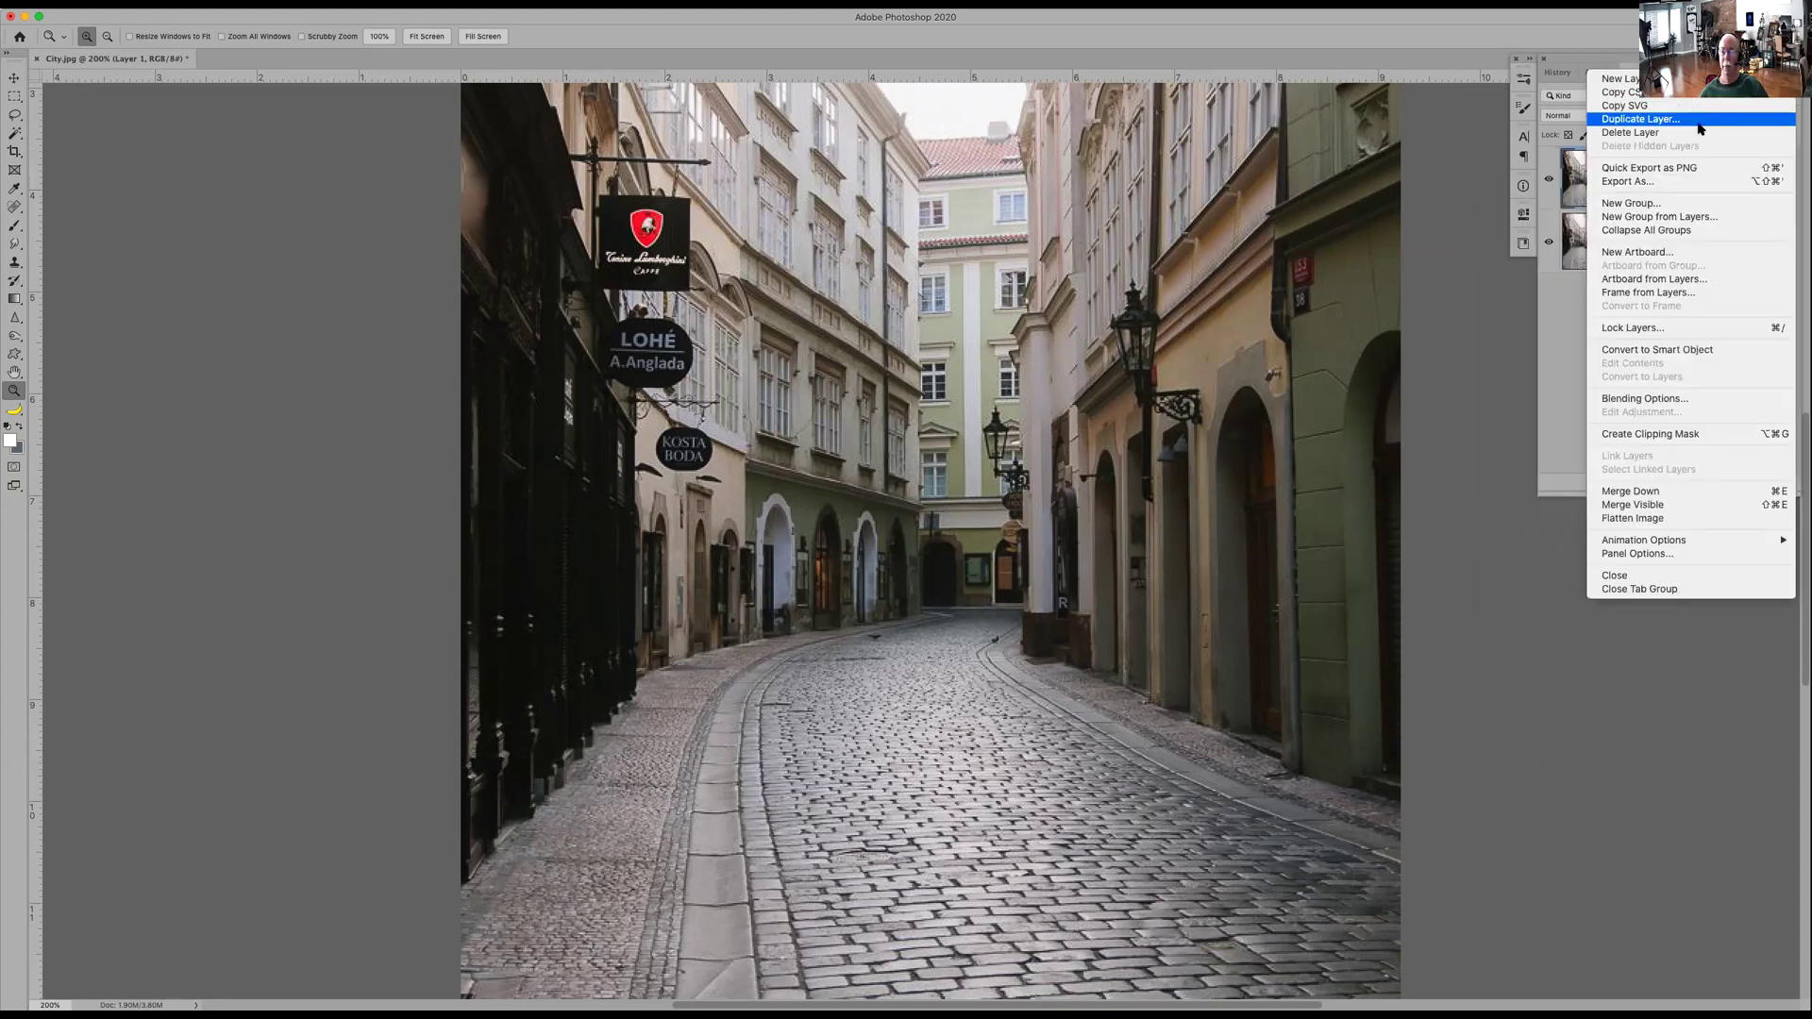
pyautogui.click(1660, 351)
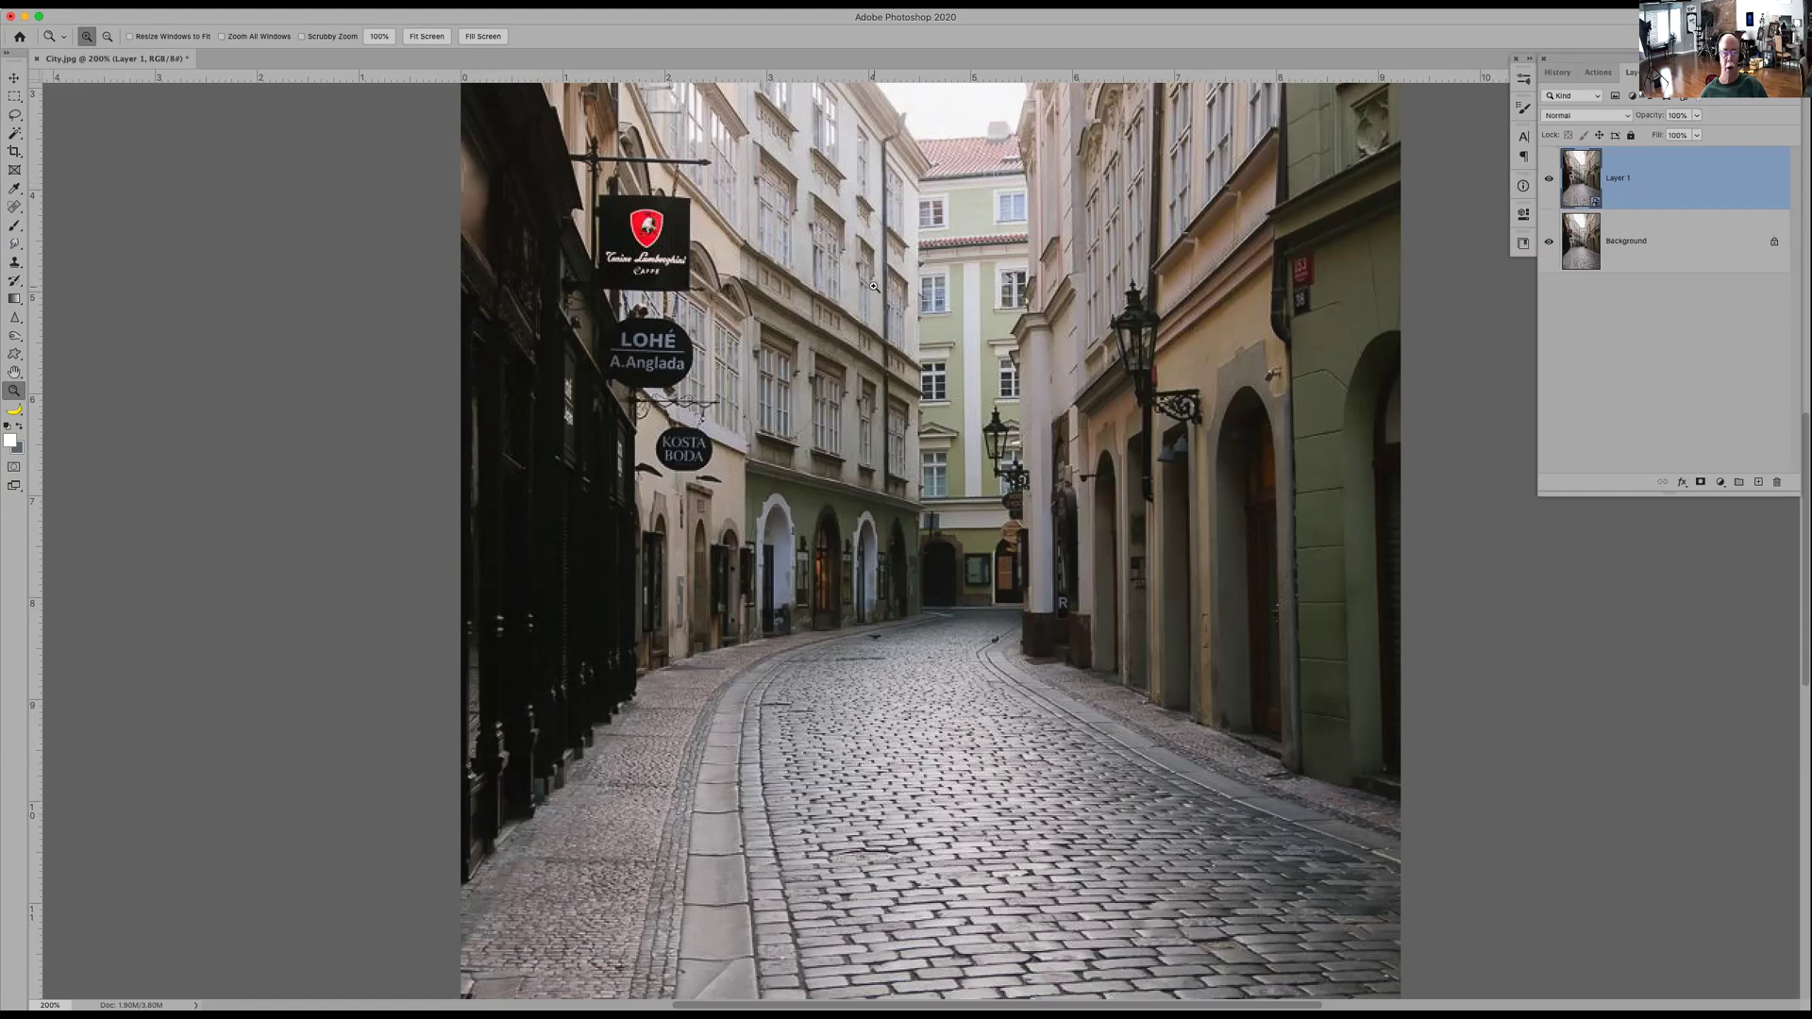
# - Apply the Camera Raw Filter to the copied layer and draw a small inverted radial filter over the large street lamp
pyautogui.click(330, 4)
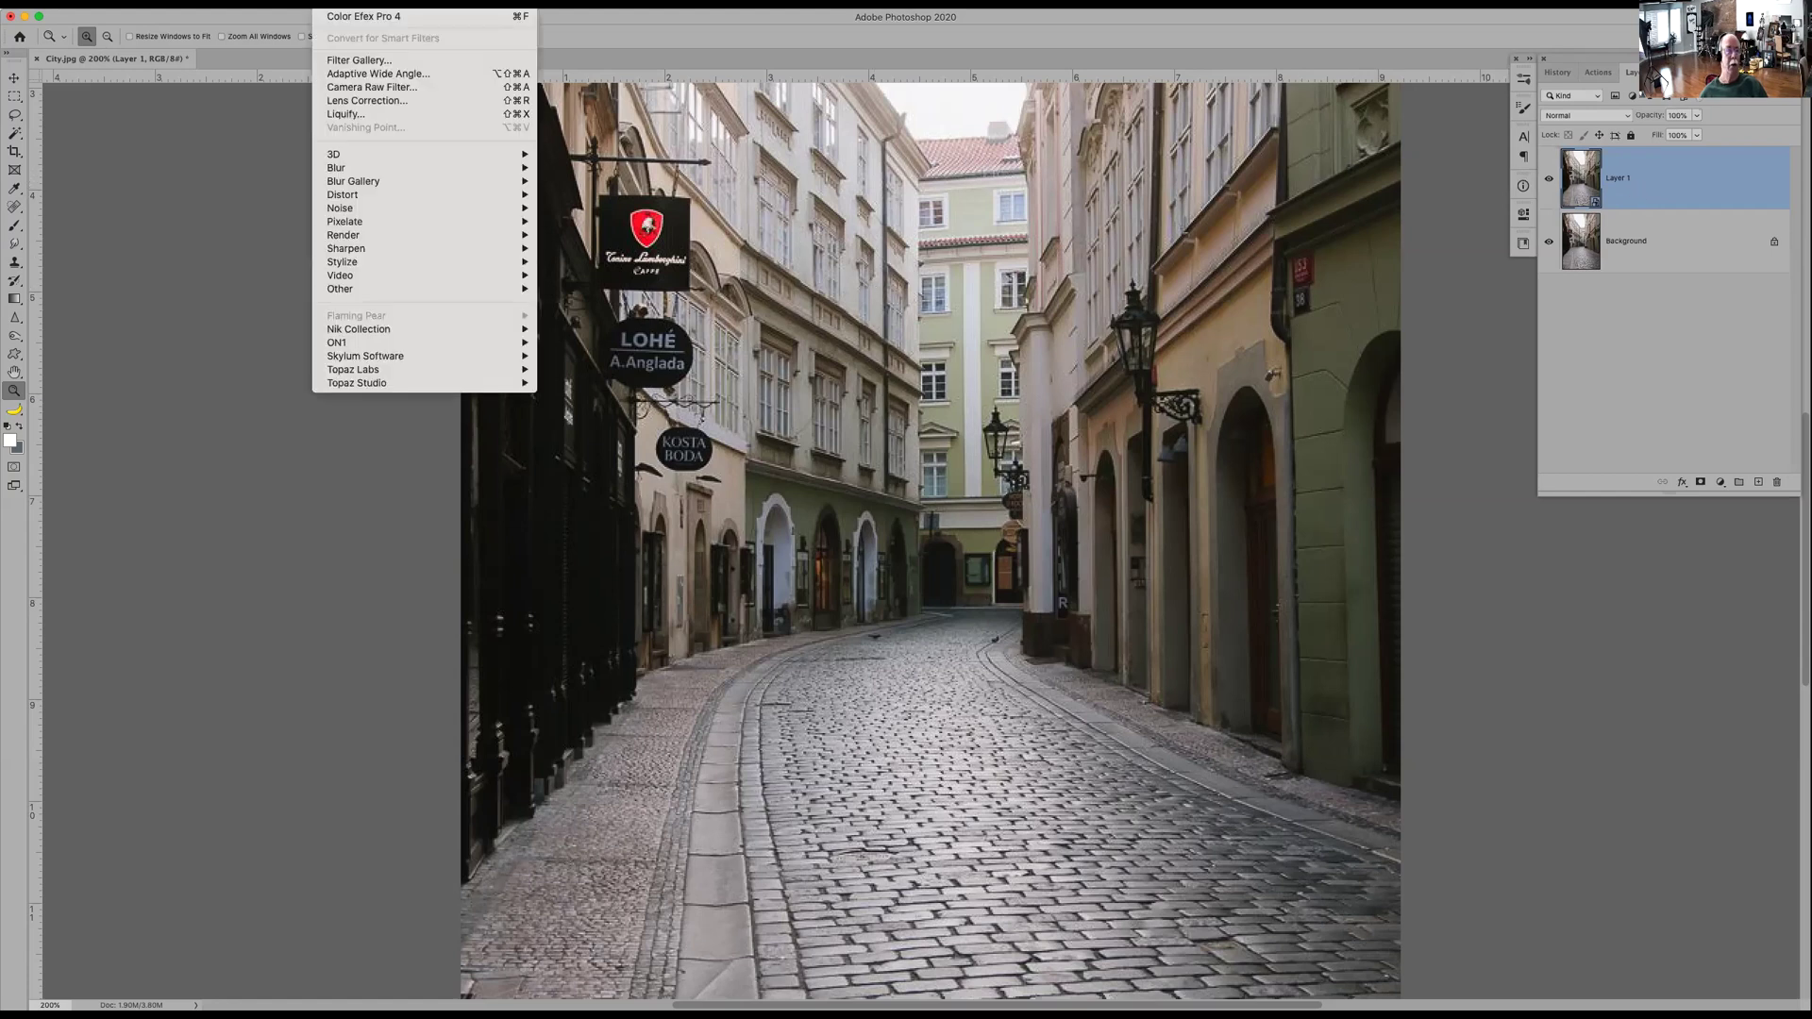
pyautogui.click(367, 87)
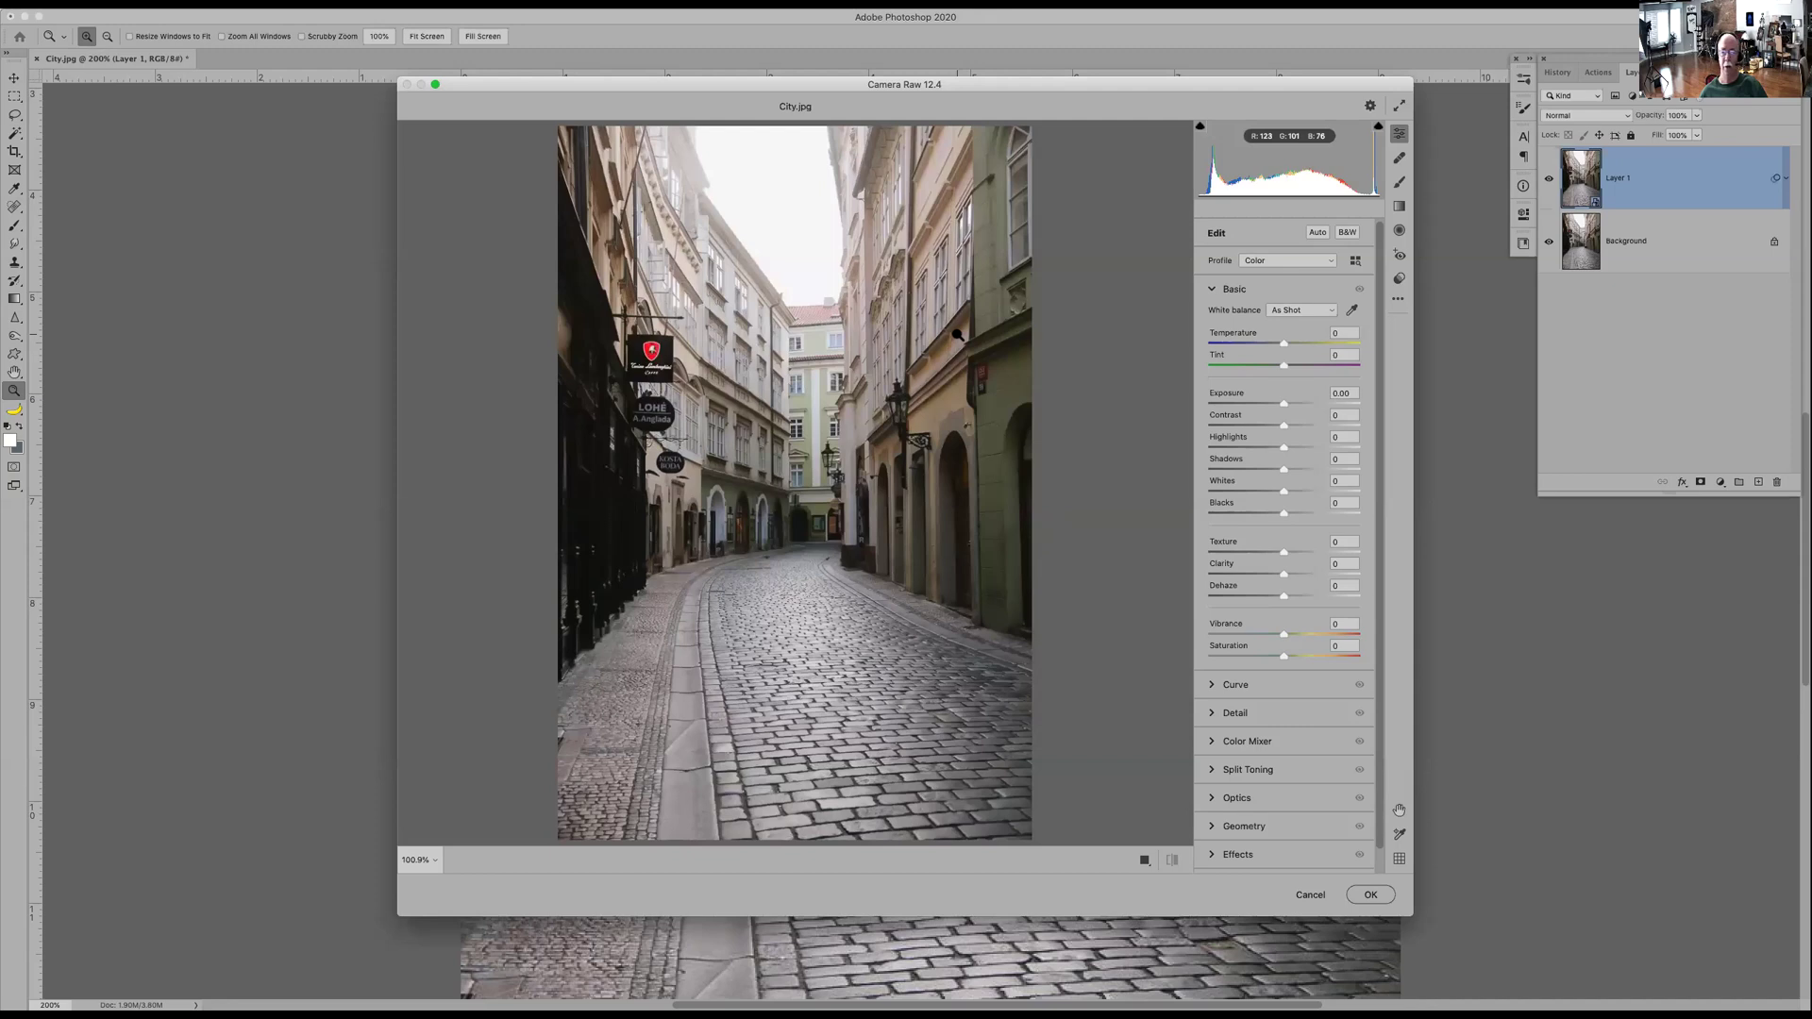
pyautogui.click(1400, 233)
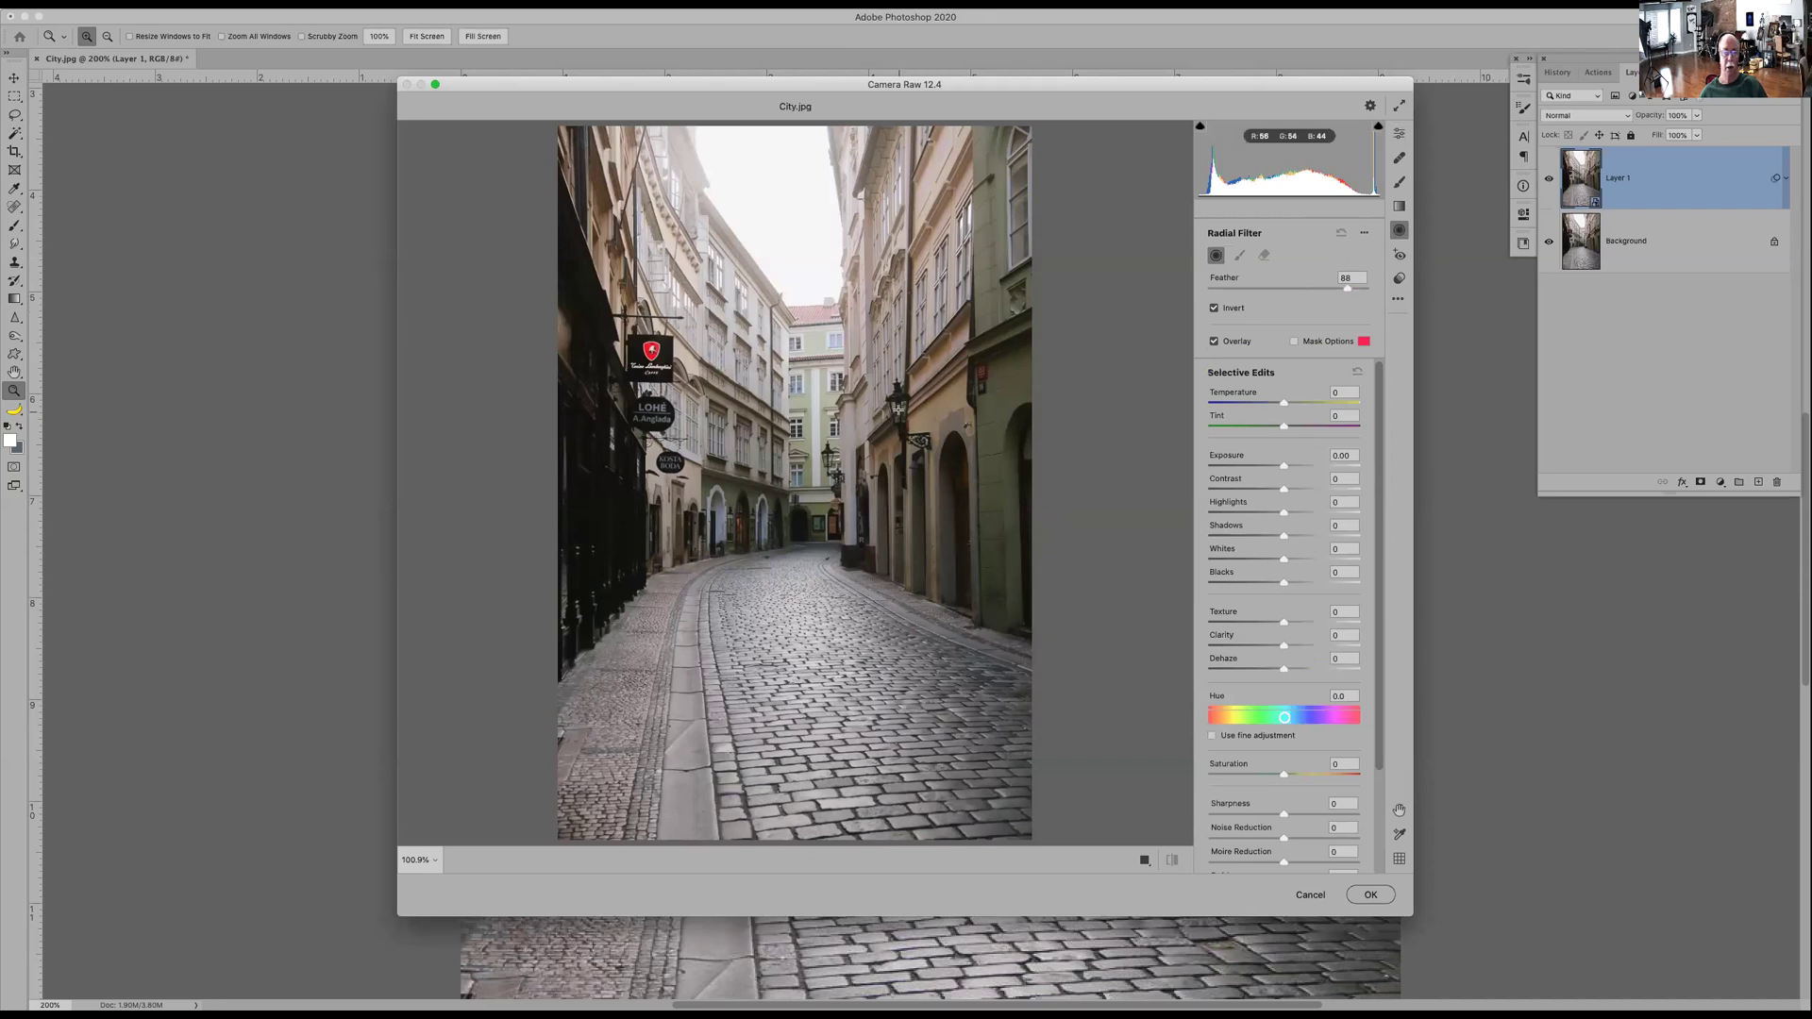
pyautogui.moveTo(893, 398); pyautogui.dragTo(898, 406)
pyautogui.scroll(-3, 1245, 509)
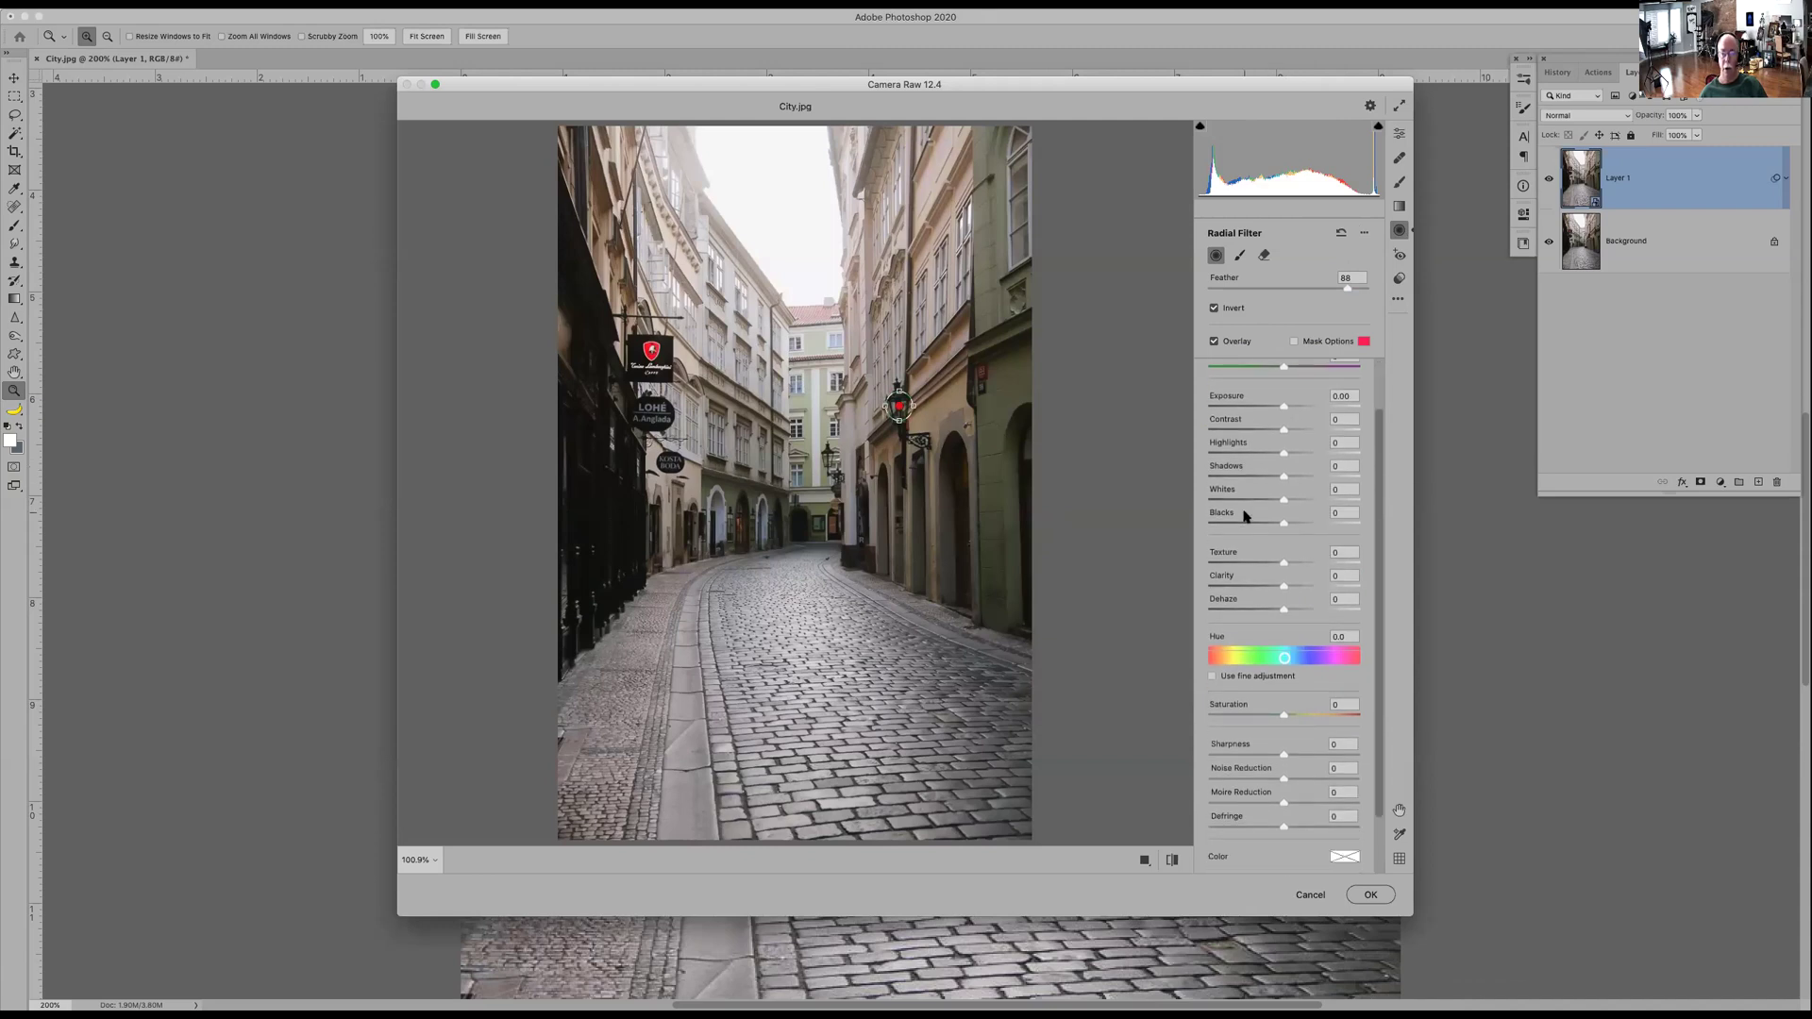
pyautogui.scroll(3, 1244, 515)
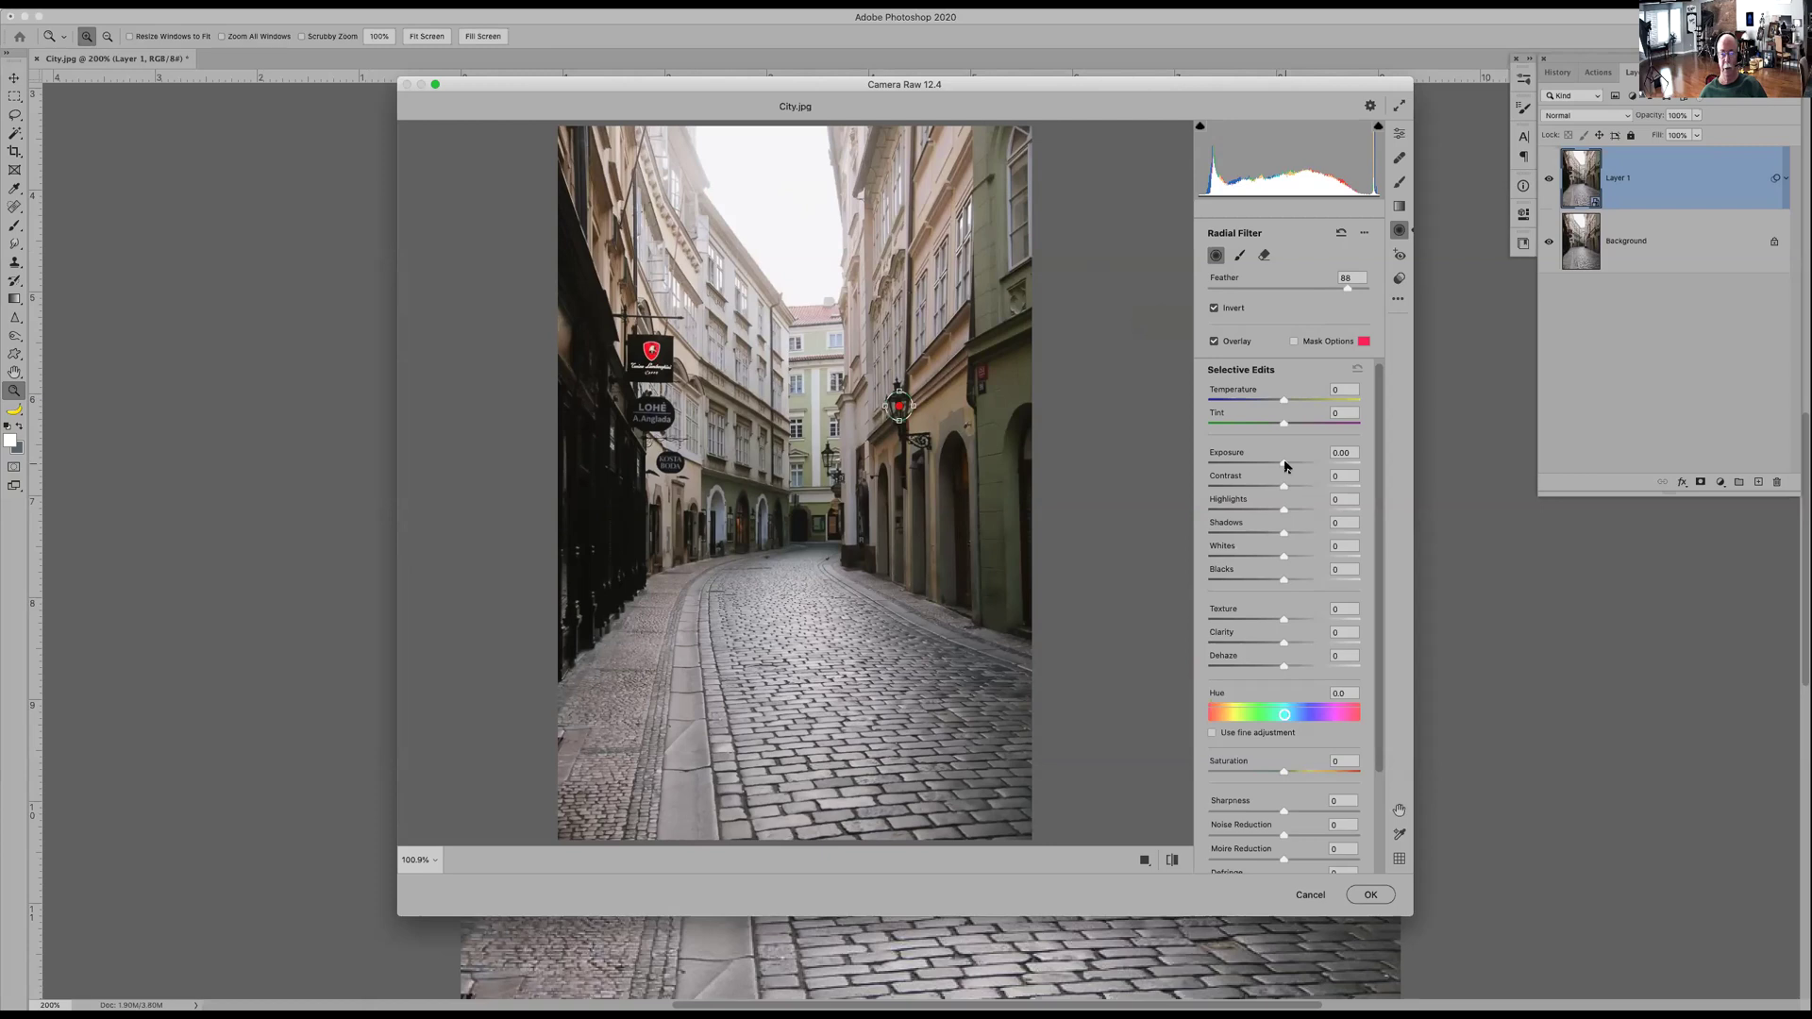
# - Set the radial filter's exposure to -2.25 to darken everything outside the lamp
pyautogui.moveTo(1285, 466); pyautogui.dragTo(1241, 475)
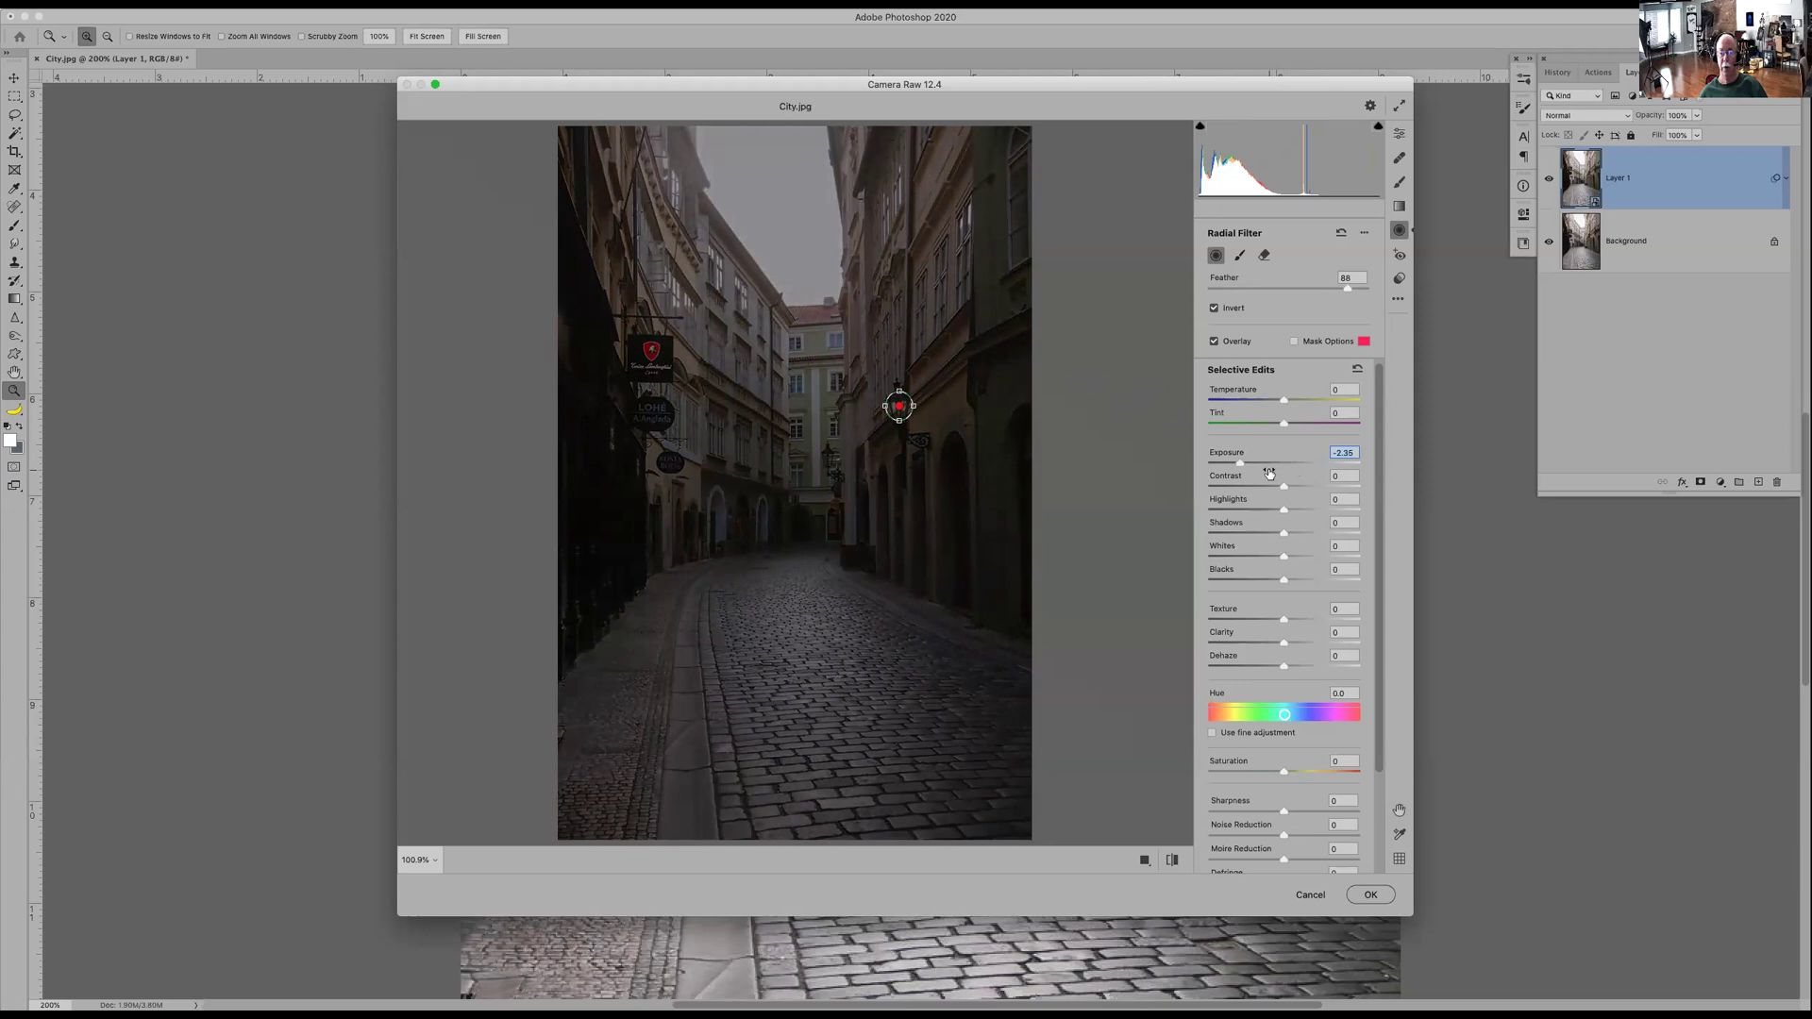
pyautogui.press('Up')
pyautogui.press('Up')
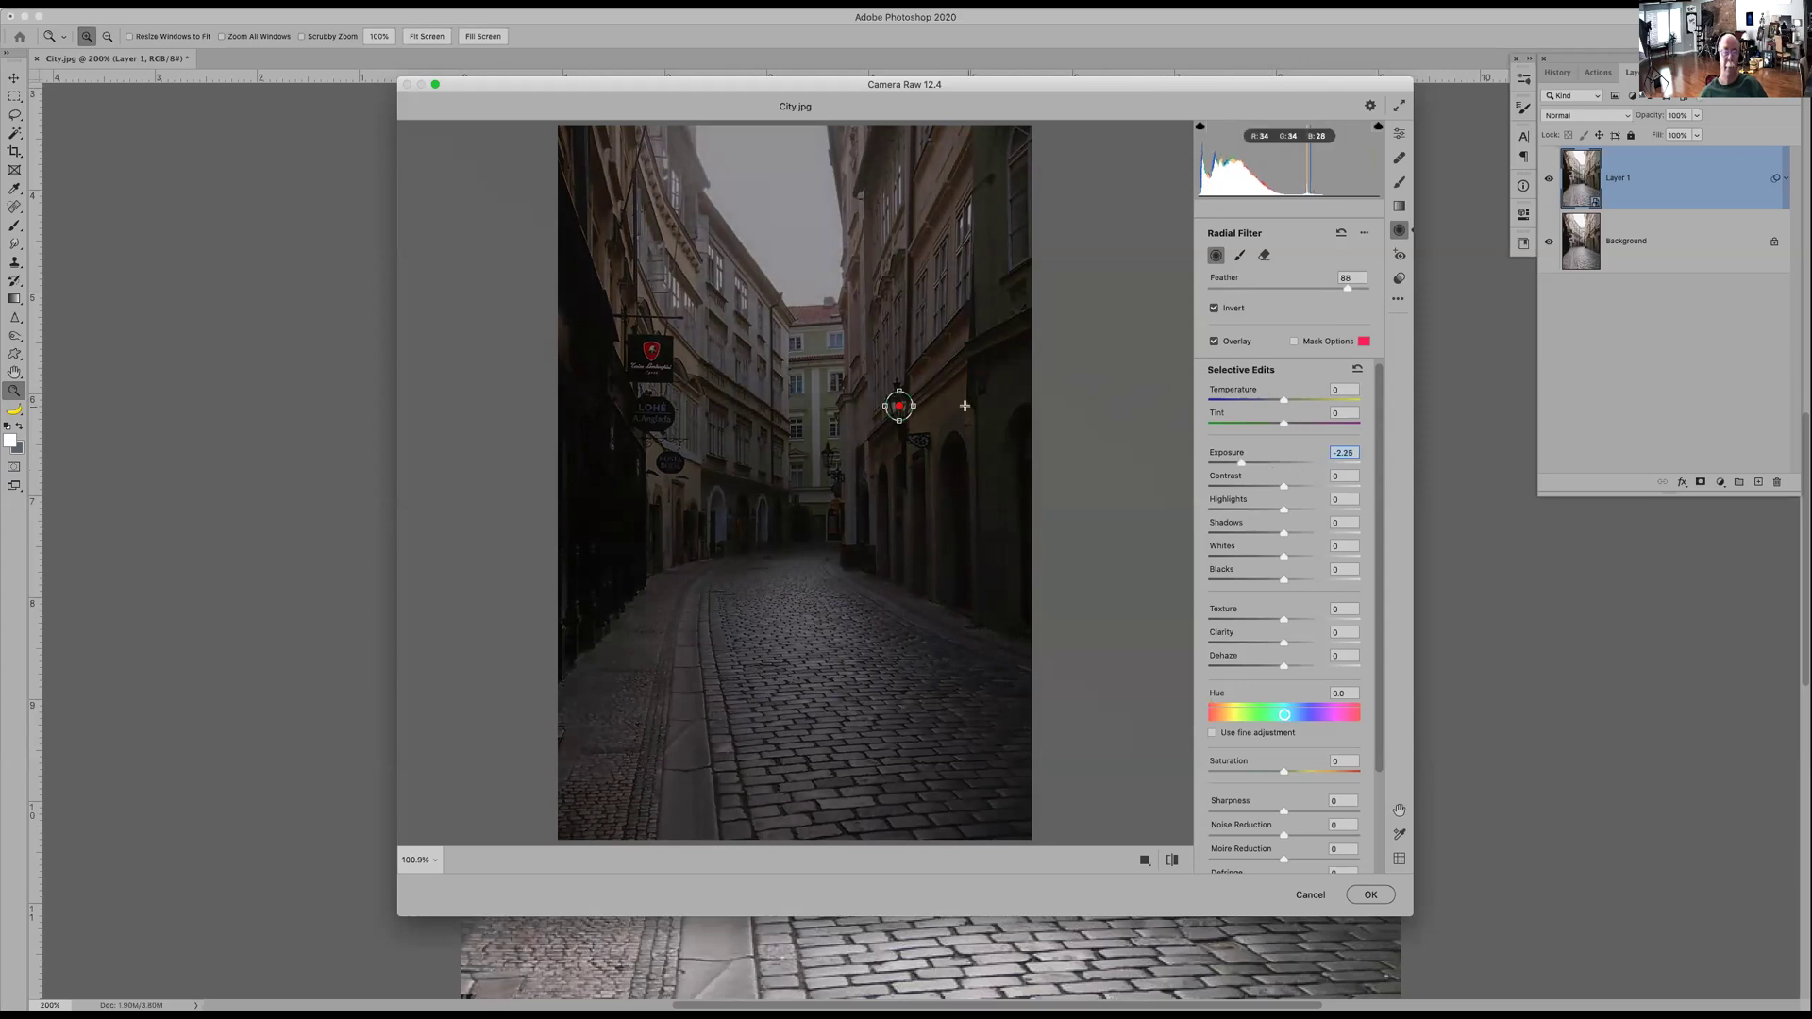
# - Resize the radial ellipse to fit closely around the street lamp and set its feather to 56
pyautogui.moveTo(898, 406); pyautogui.dragTo(899, 452)
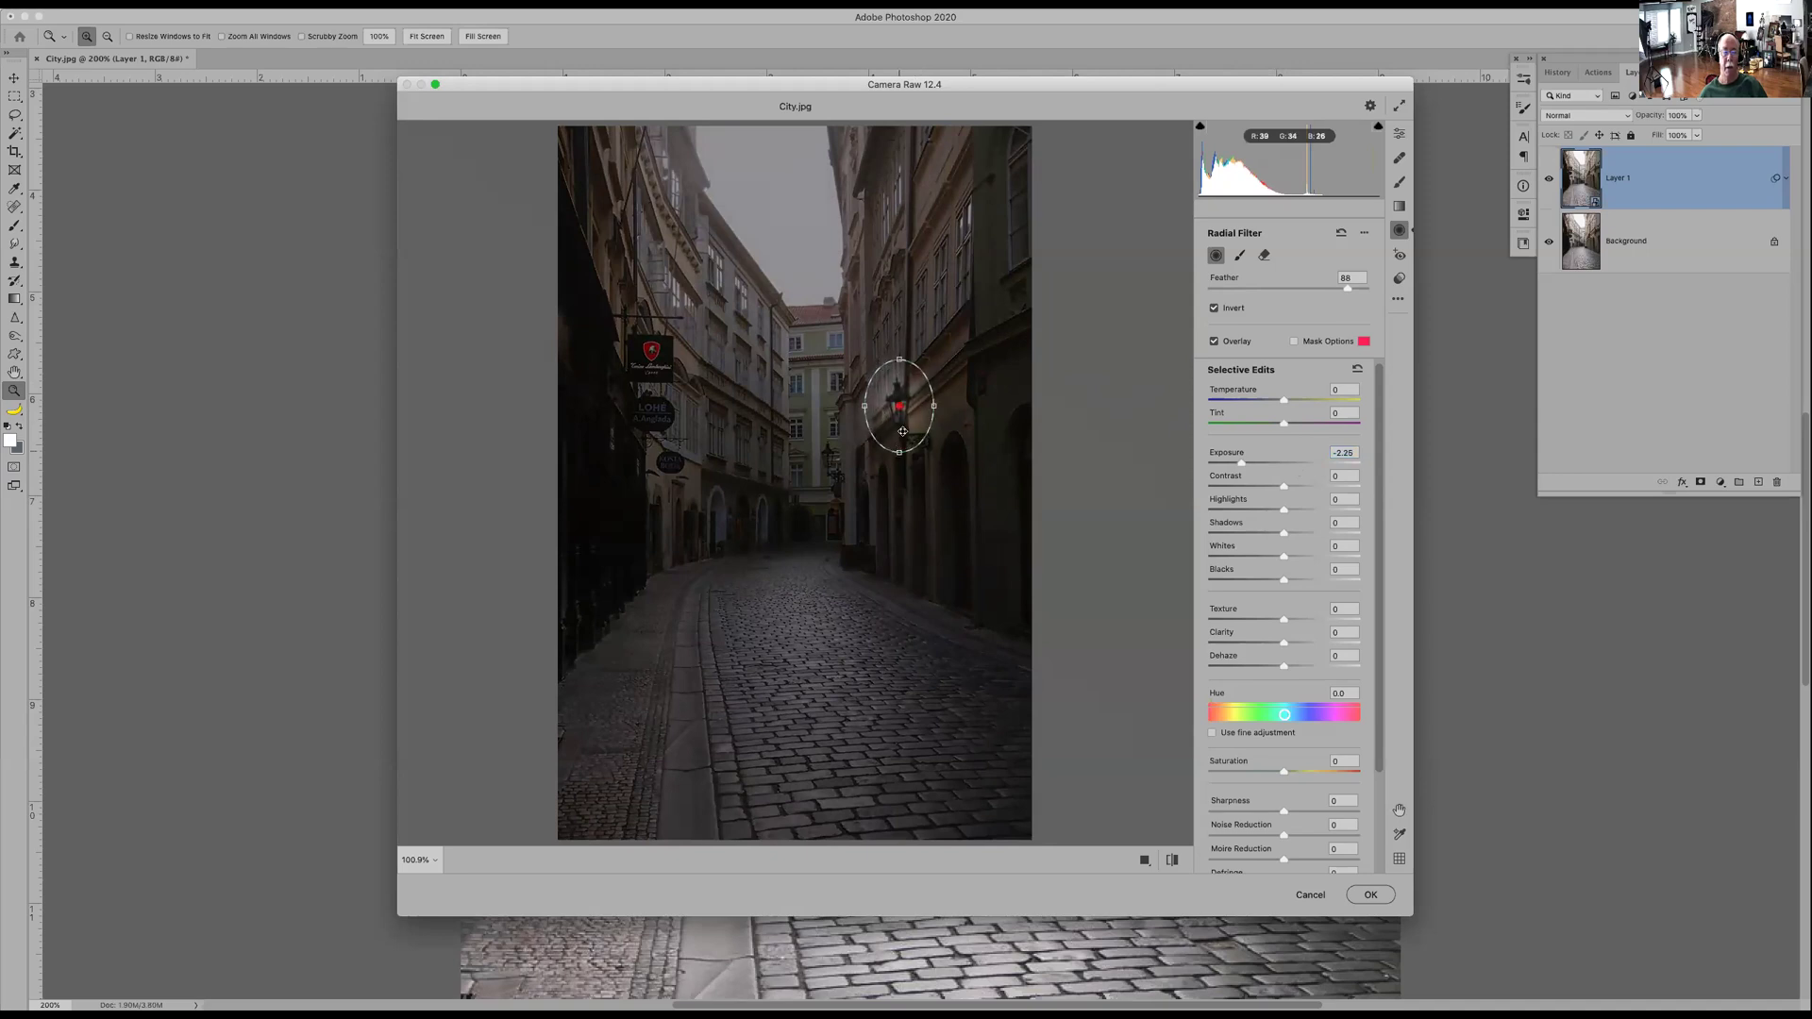
pyautogui.moveTo(900, 359); pyautogui.dragTo(900, 366)
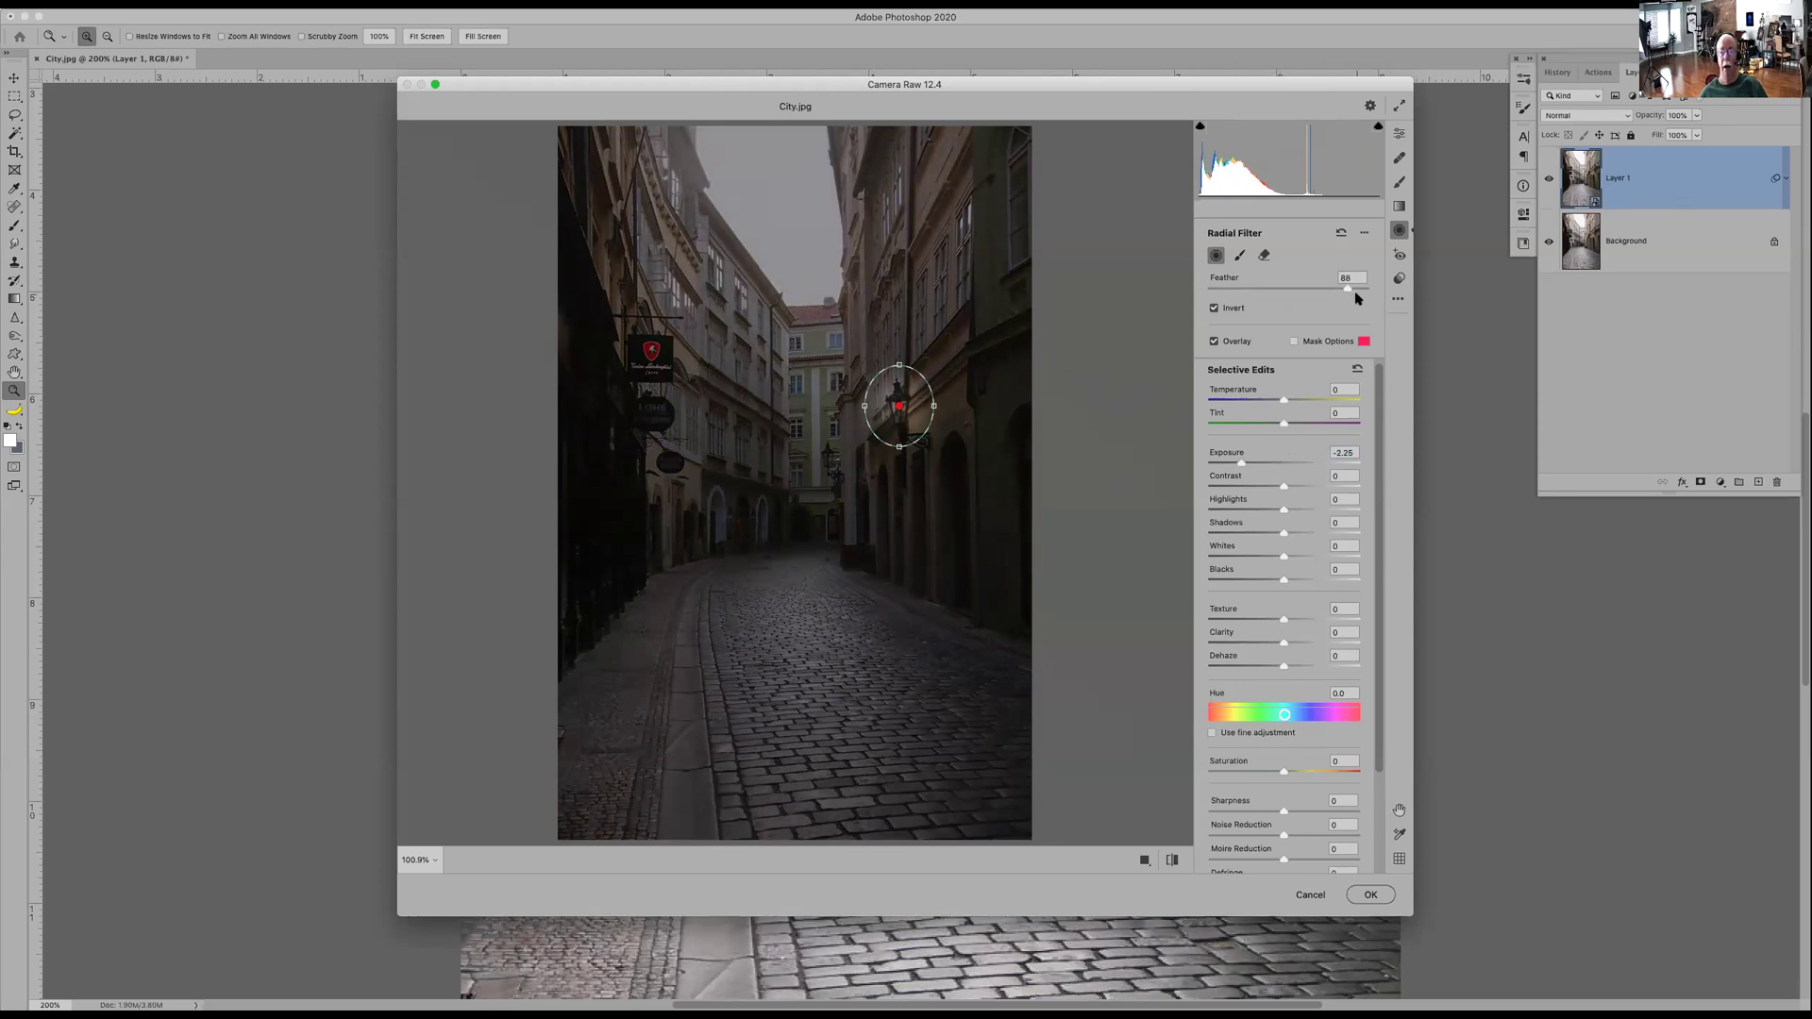
pyautogui.moveTo(1346, 288); pyautogui.dragTo(1117, 300)
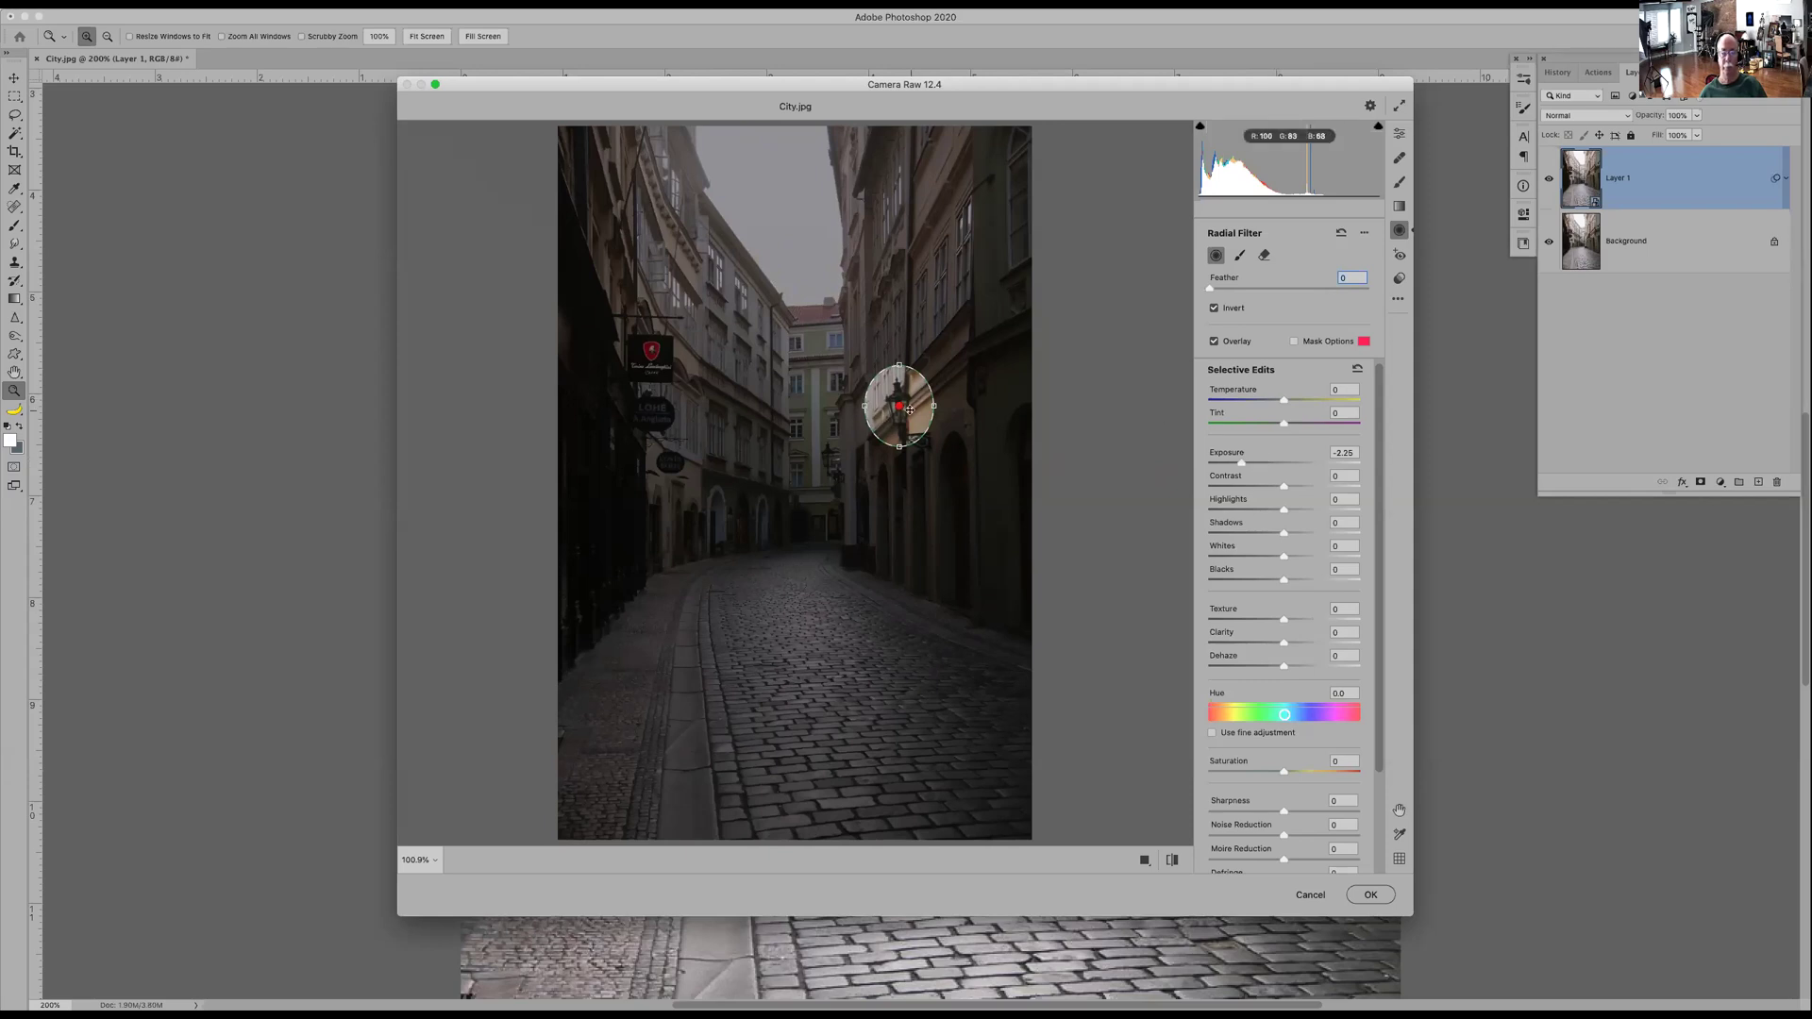
pyautogui.moveTo(1212, 289); pyautogui.dragTo(1294, 294)
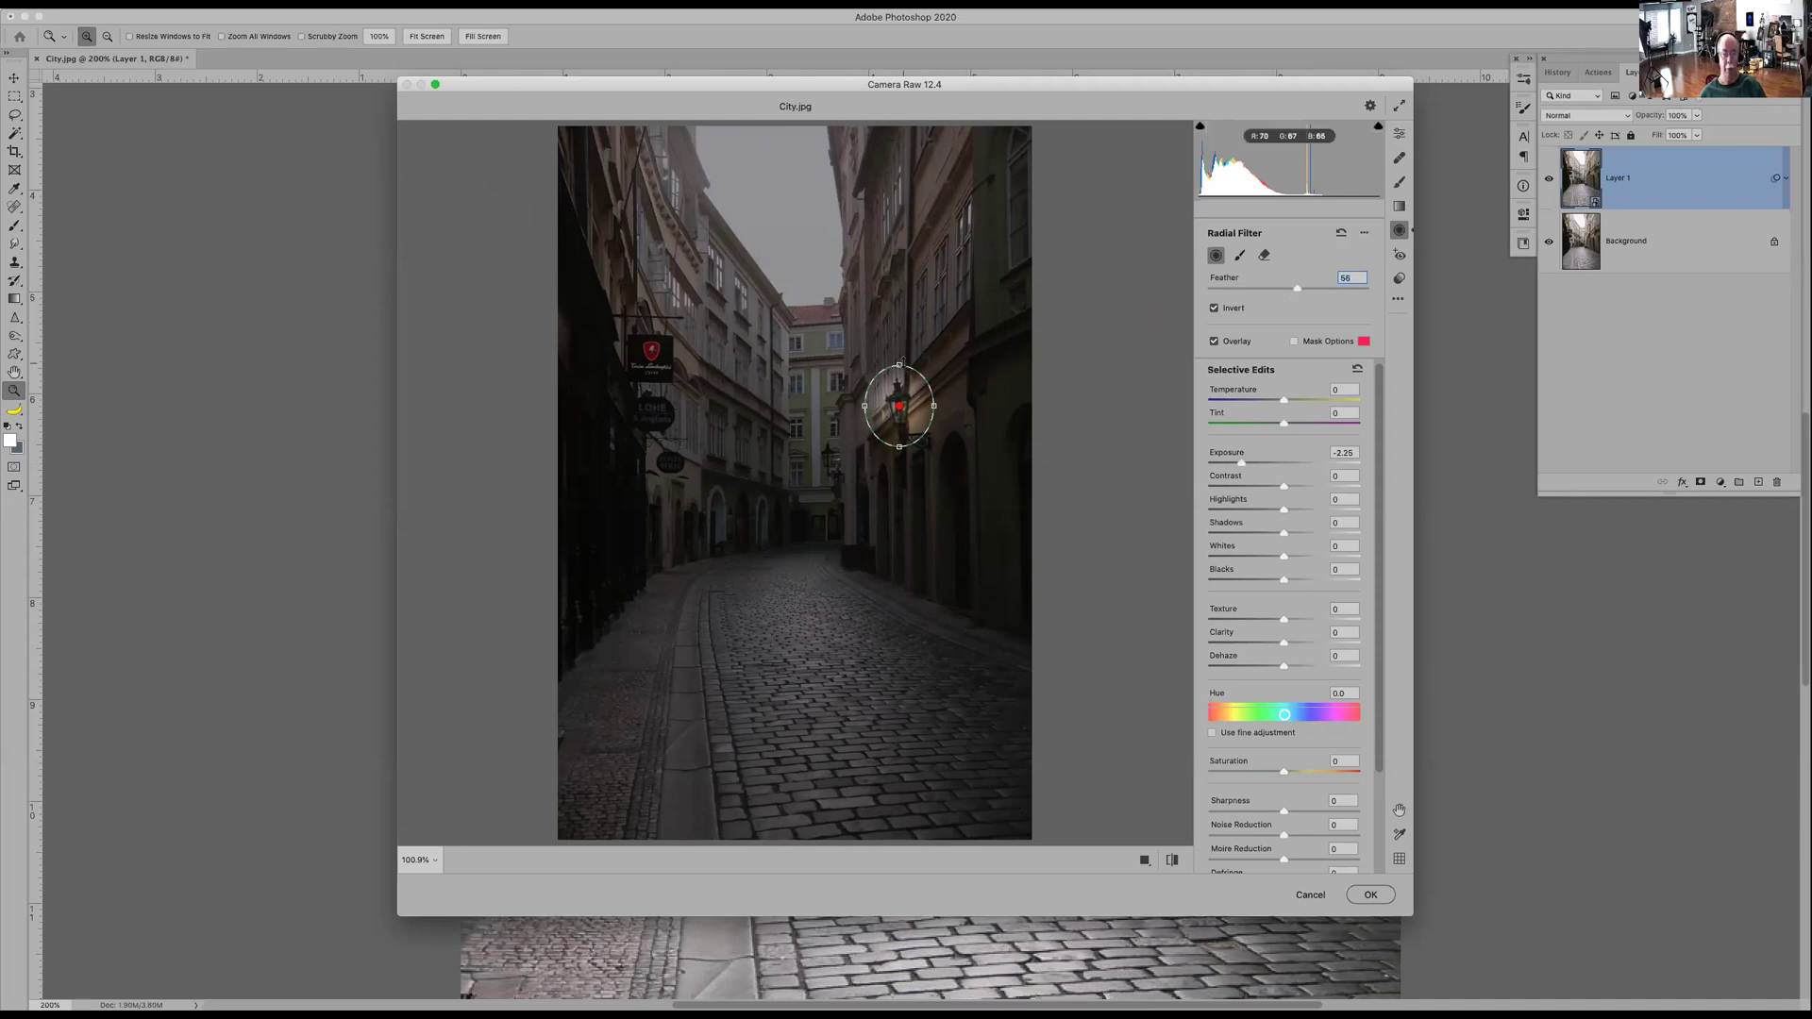
pyautogui.moveTo(901, 362); pyautogui.dragTo(921, 408)
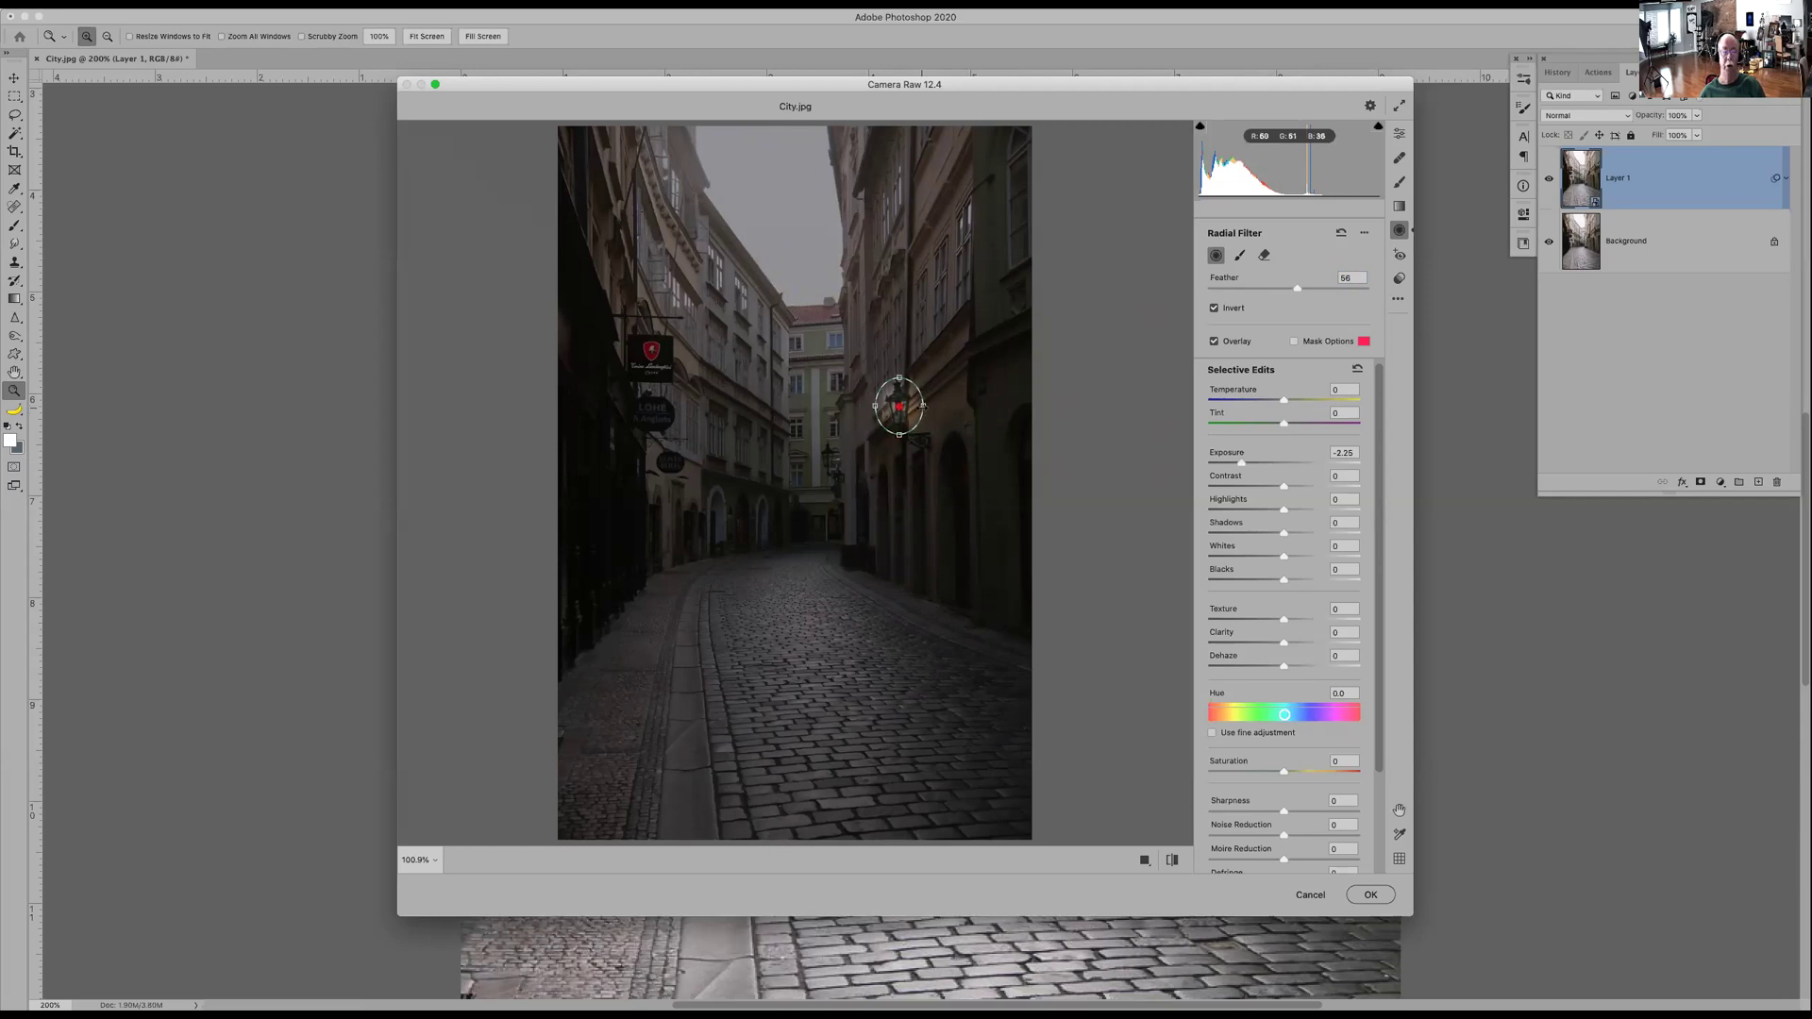
pyautogui.moveTo(922, 407)
pyautogui.mouseDown()
pyautogui.moveTo(949, 408)
pyautogui.moveTo(919, 414)
pyautogui.mouseUp()
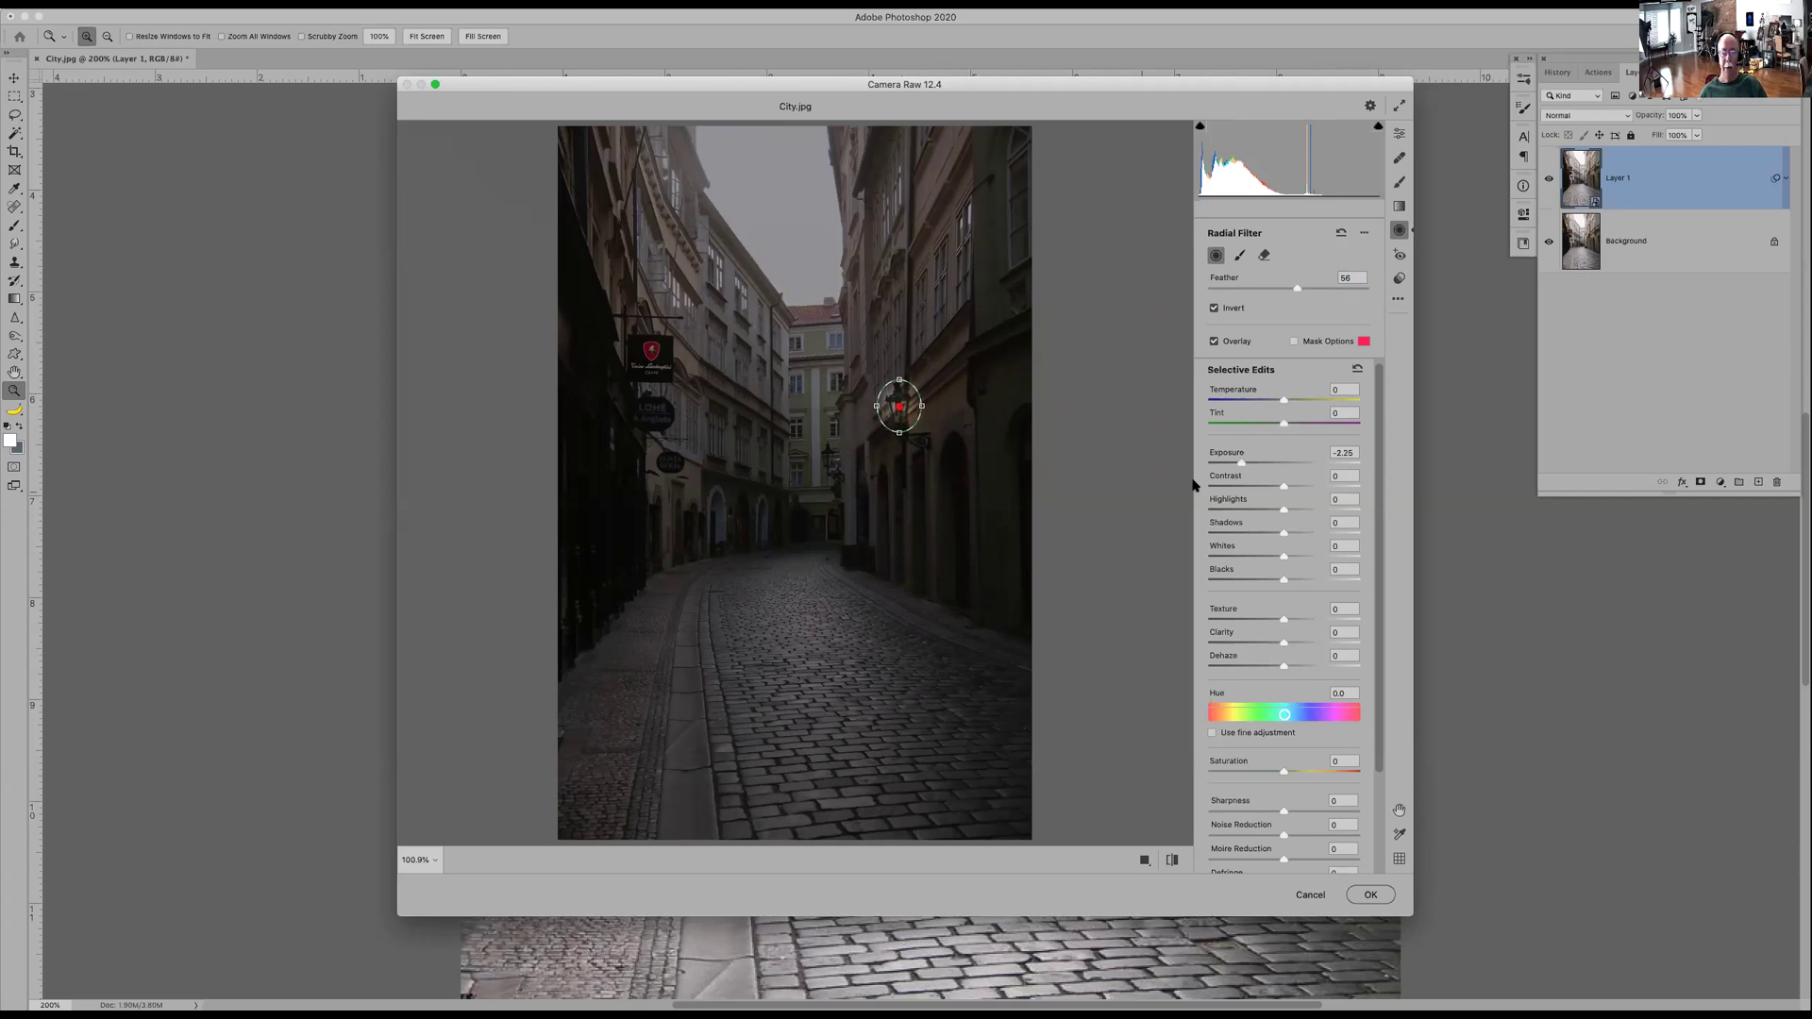
# - Give the scene a blue night look by setting the radial filter's temperature to -79 and exposure to -2.35
pyautogui.moveTo(1284, 403); pyautogui.dragTo(1230, 413)
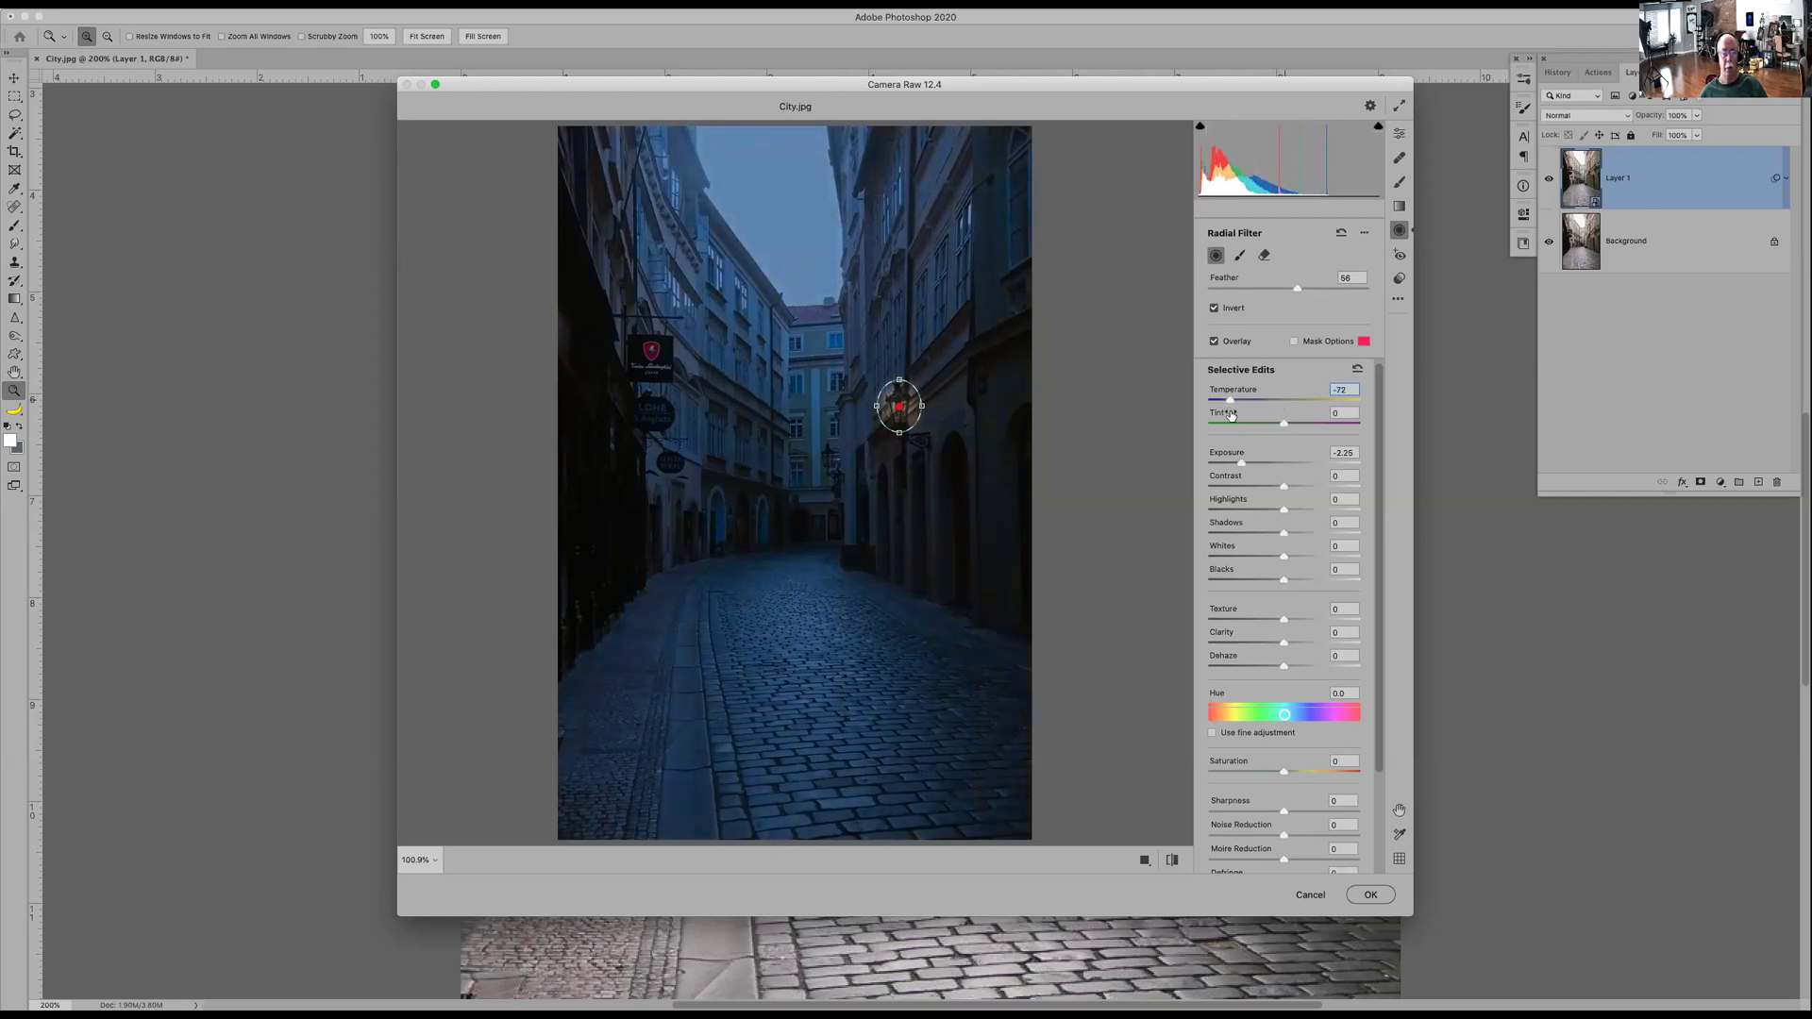
pyautogui.moveTo(1229, 404); pyautogui.dragTo(1226, 407)
pyautogui.moveTo(1237, 462); pyautogui.dragTo(1240, 465)
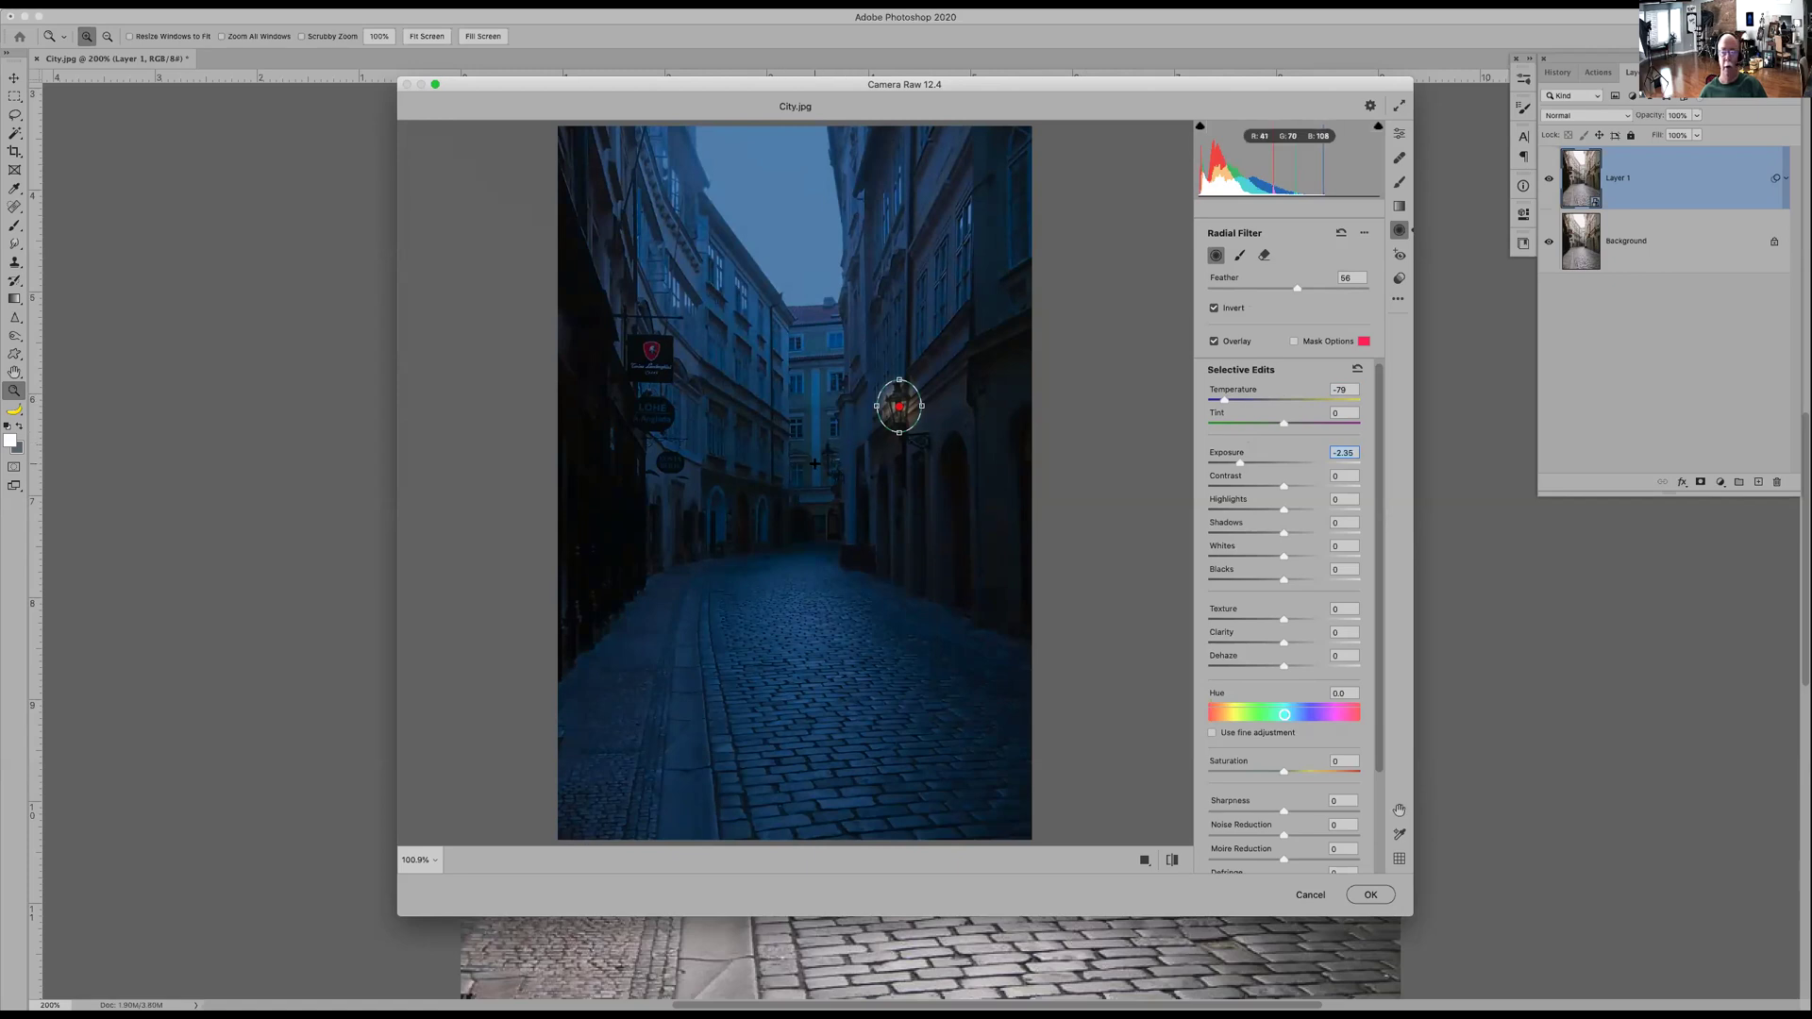
# - Examine the Radial Filter's invert option, brush settings, extra options and remaining adjustment sliders
pyautogui.click(1214, 309)
pyautogui.click(1214, 309)
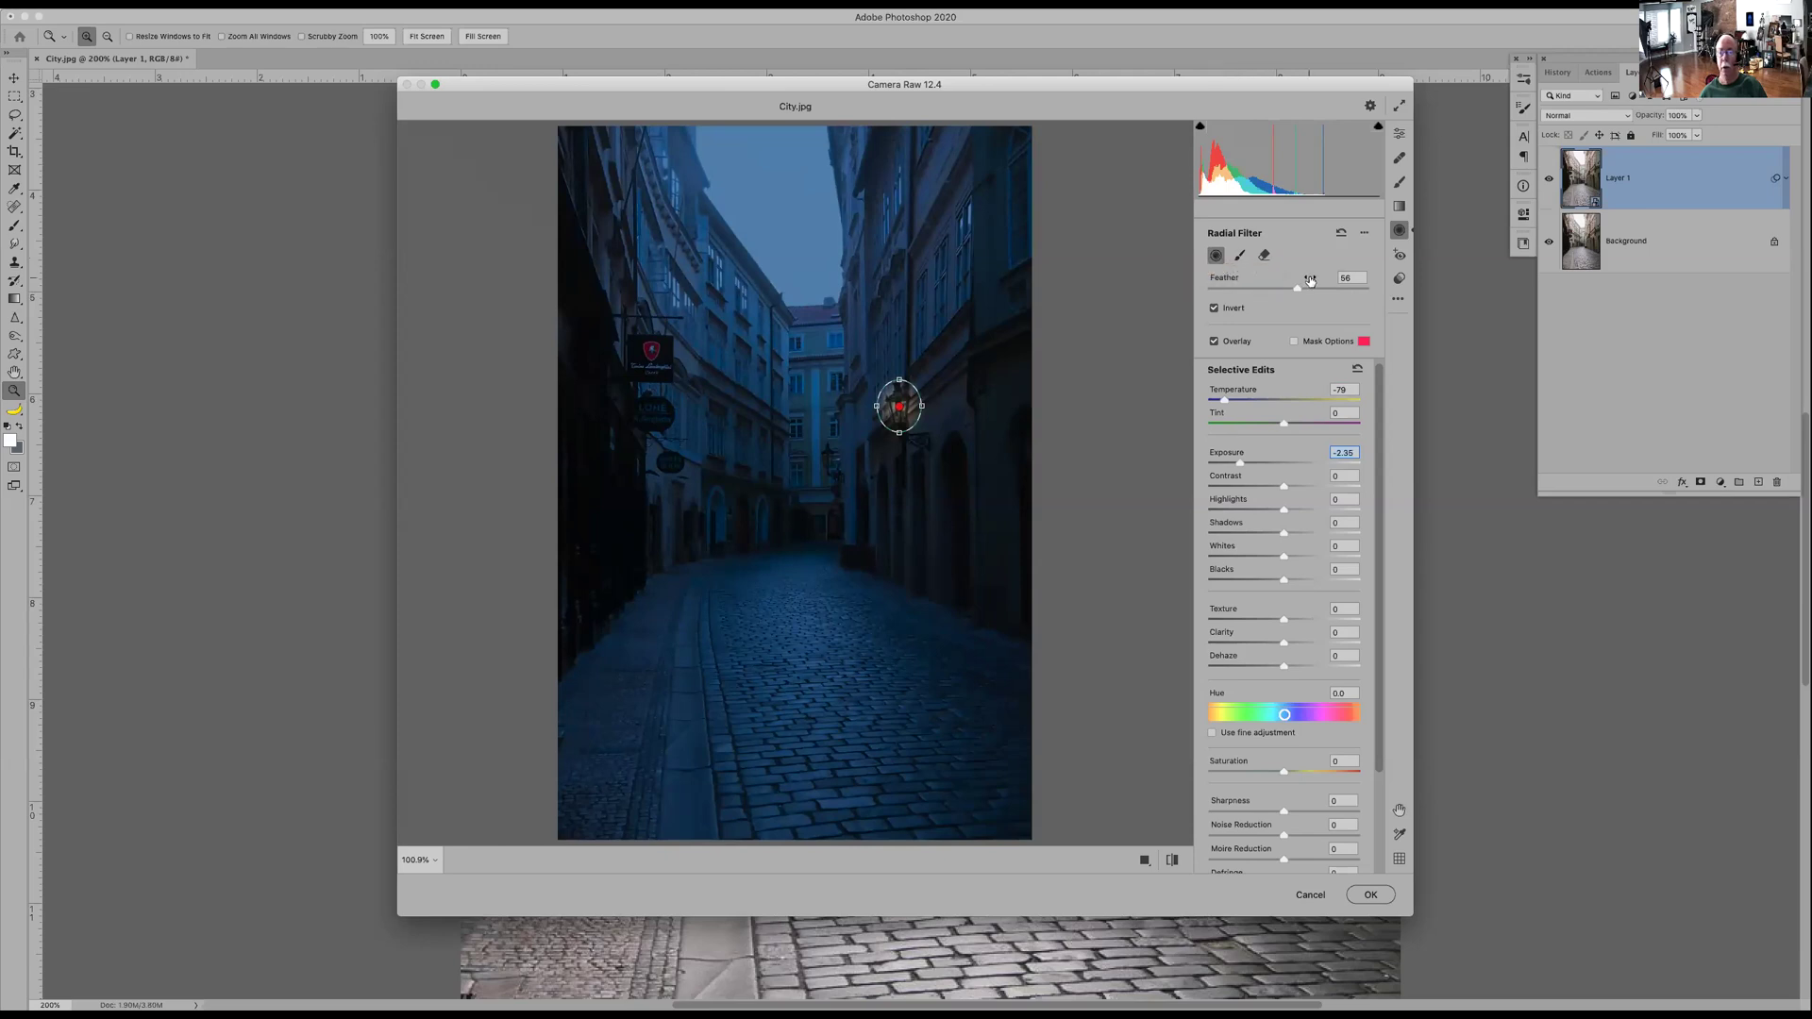
pyautogui.scroll(-3, 1310, 377)
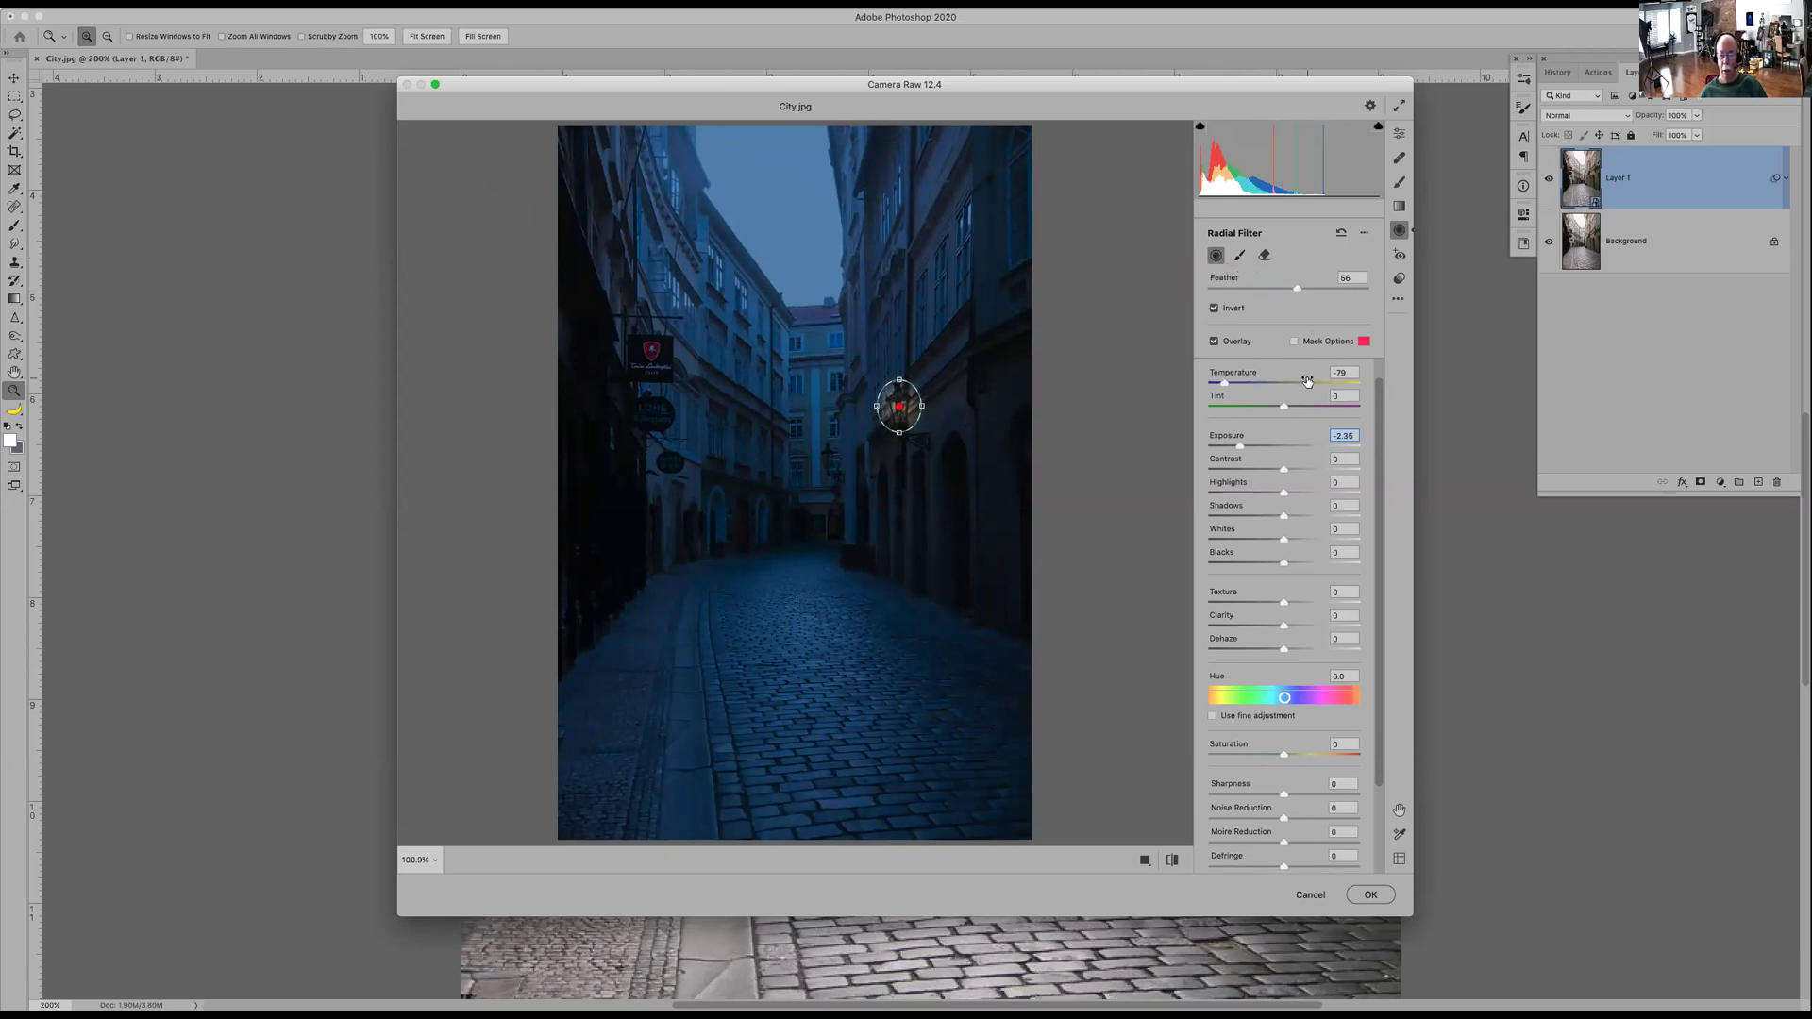
pyautogui.scroll(3, 1303, 477)
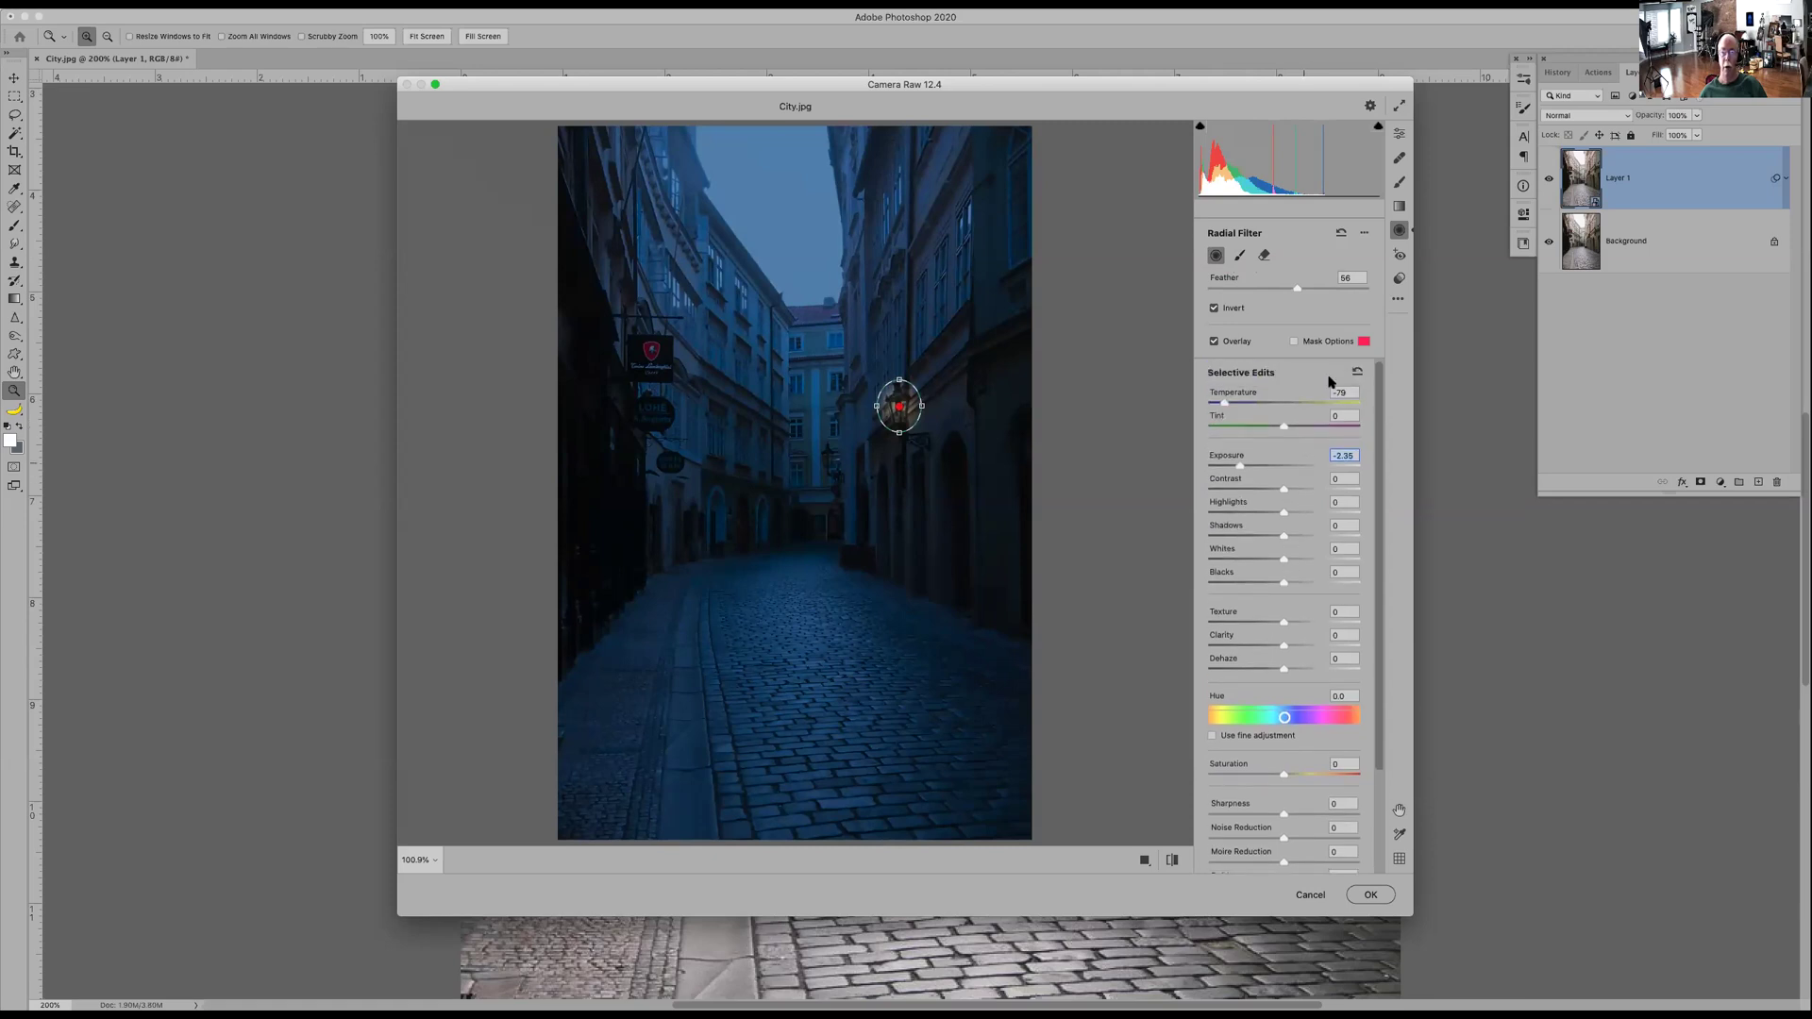
pyautogui.click(1363, 232)
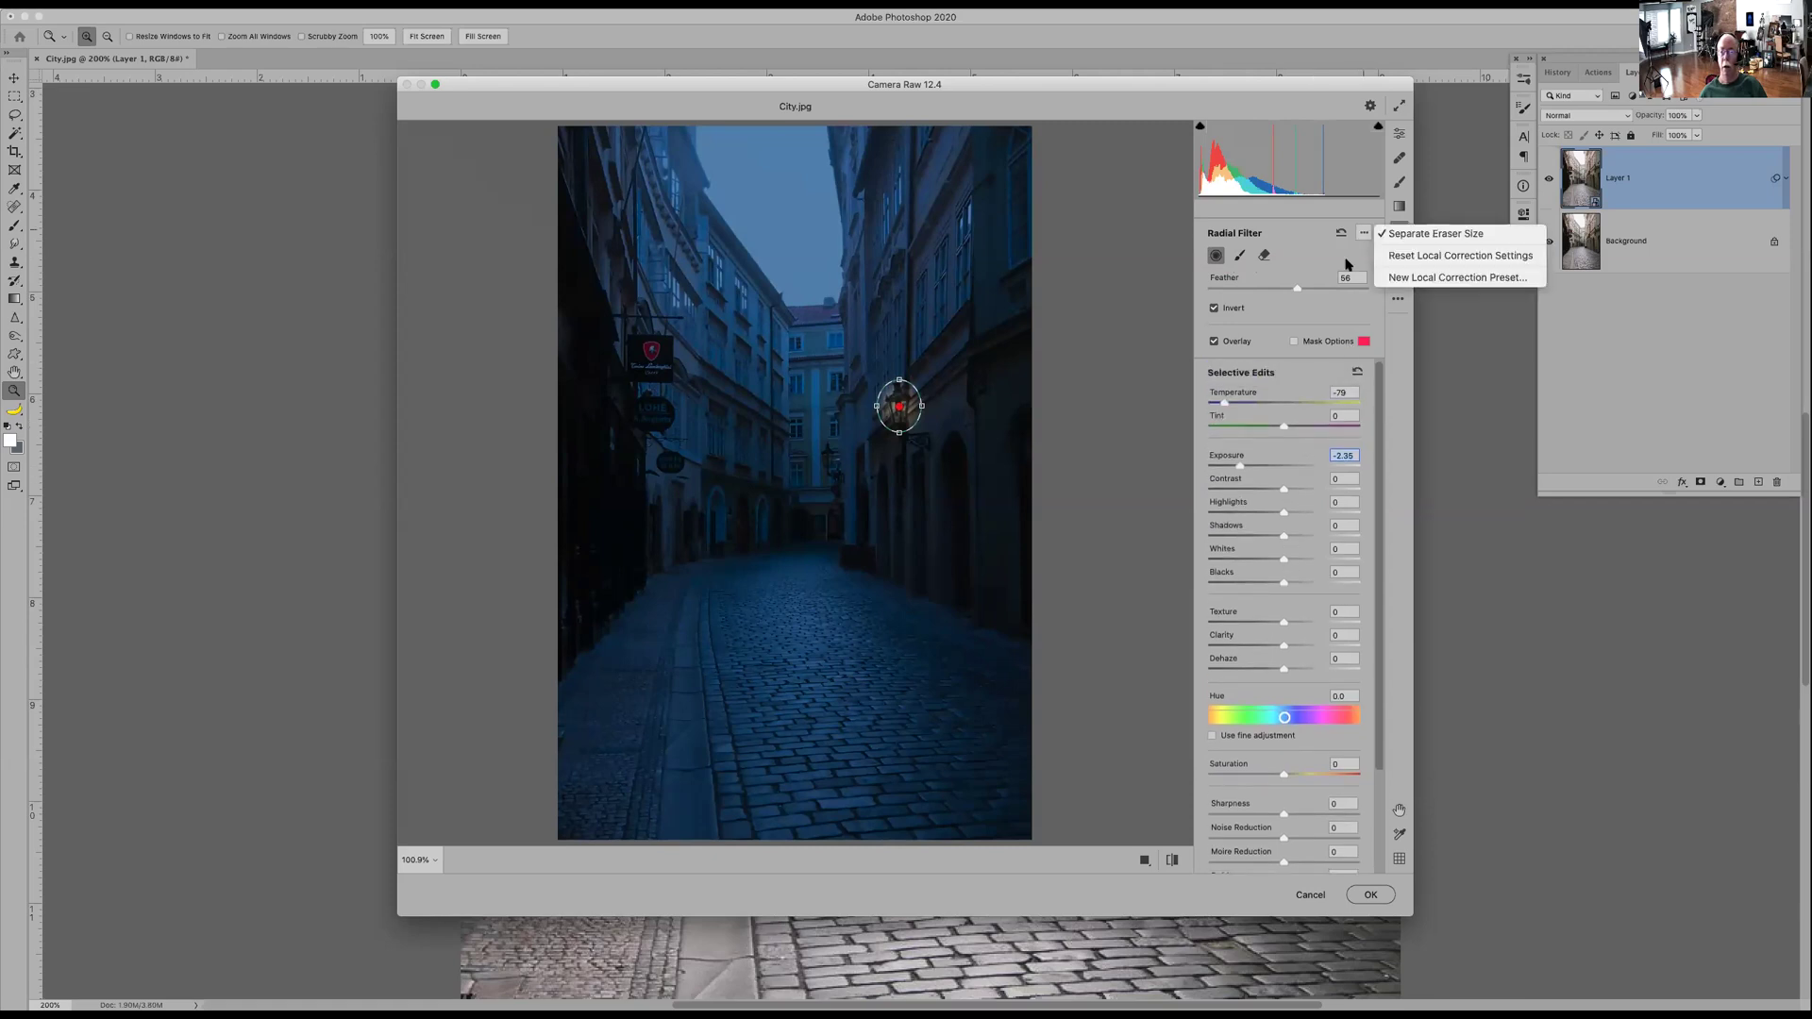
pyautogui.click(1364, 232)
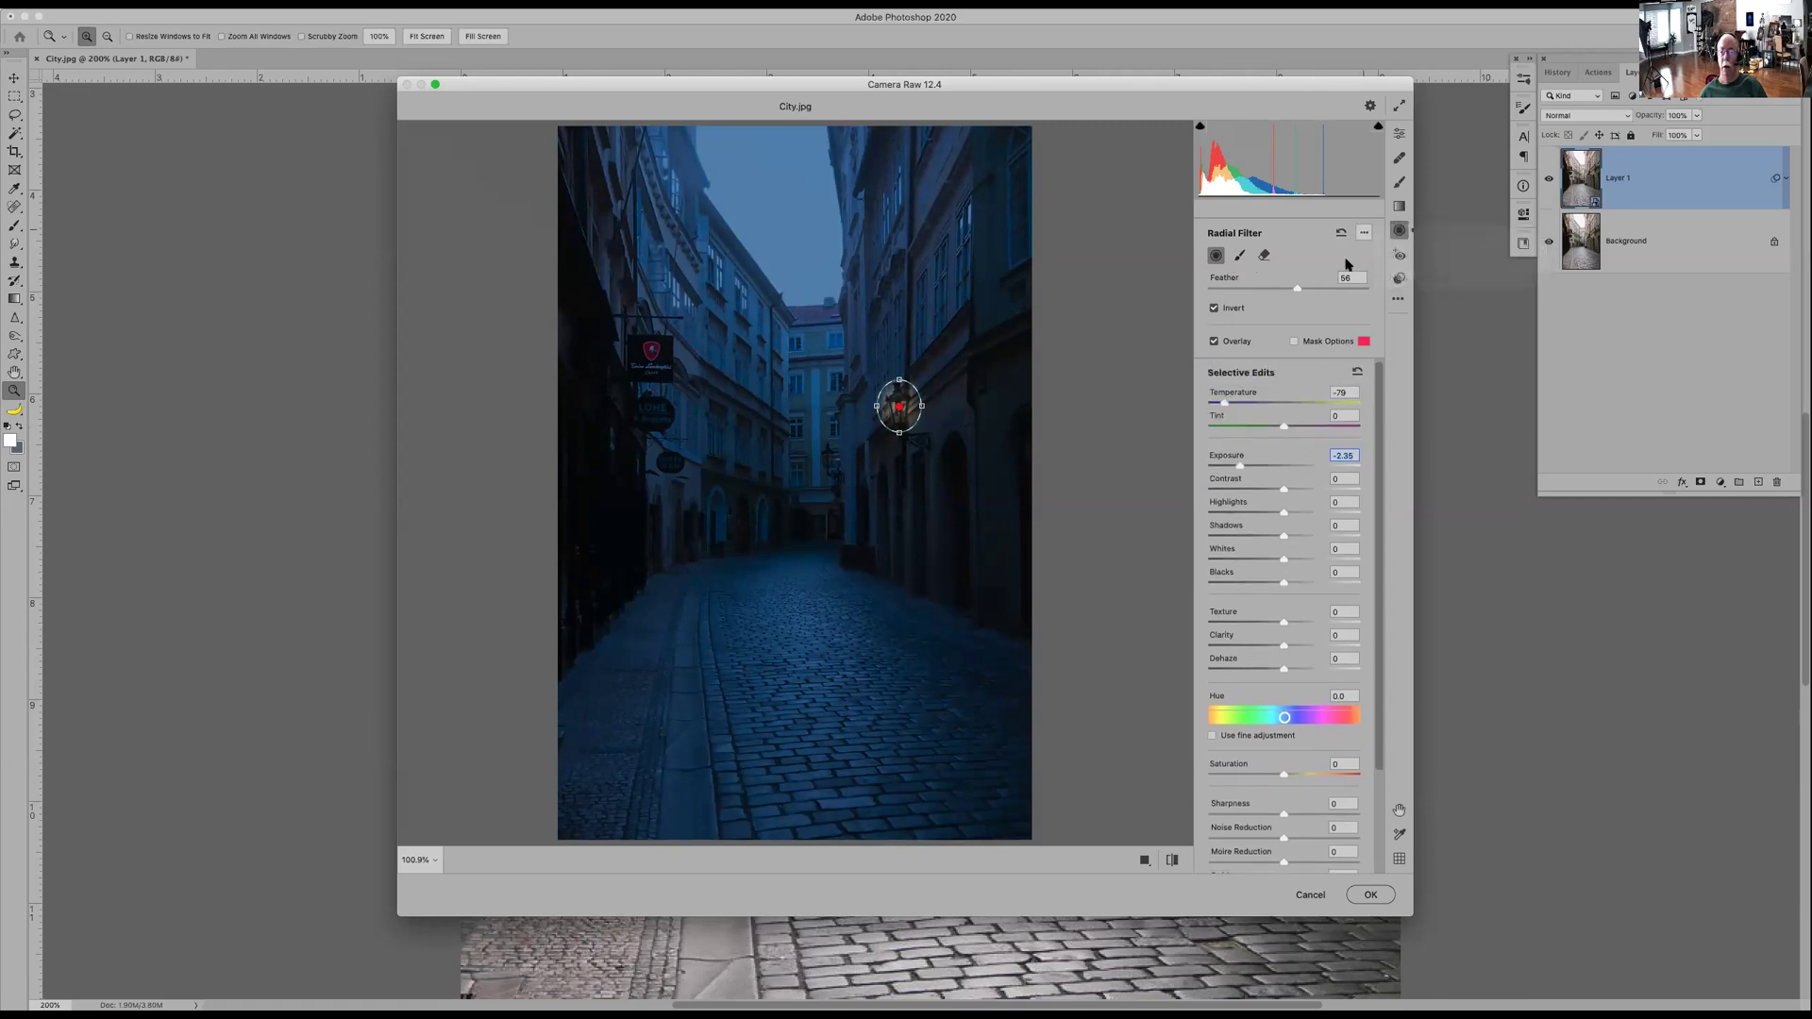
pyautogui.click(1241, 256)
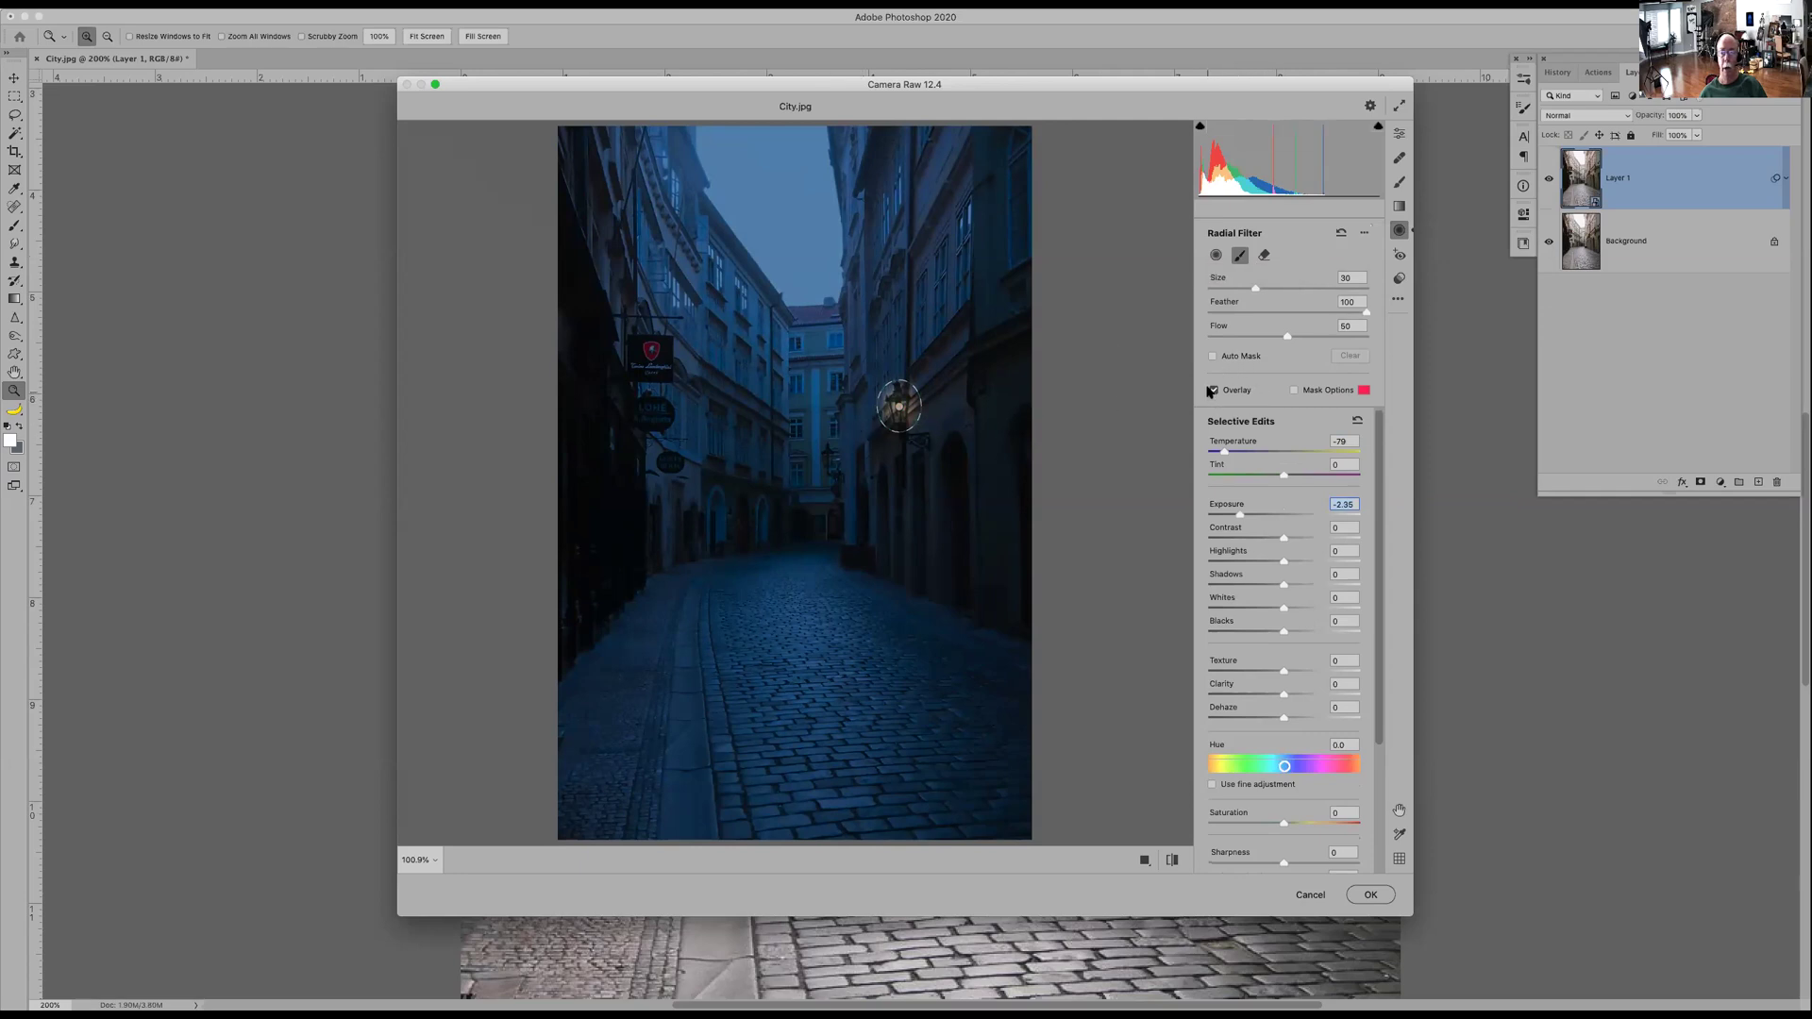
pyautogui.click(1215, 259)
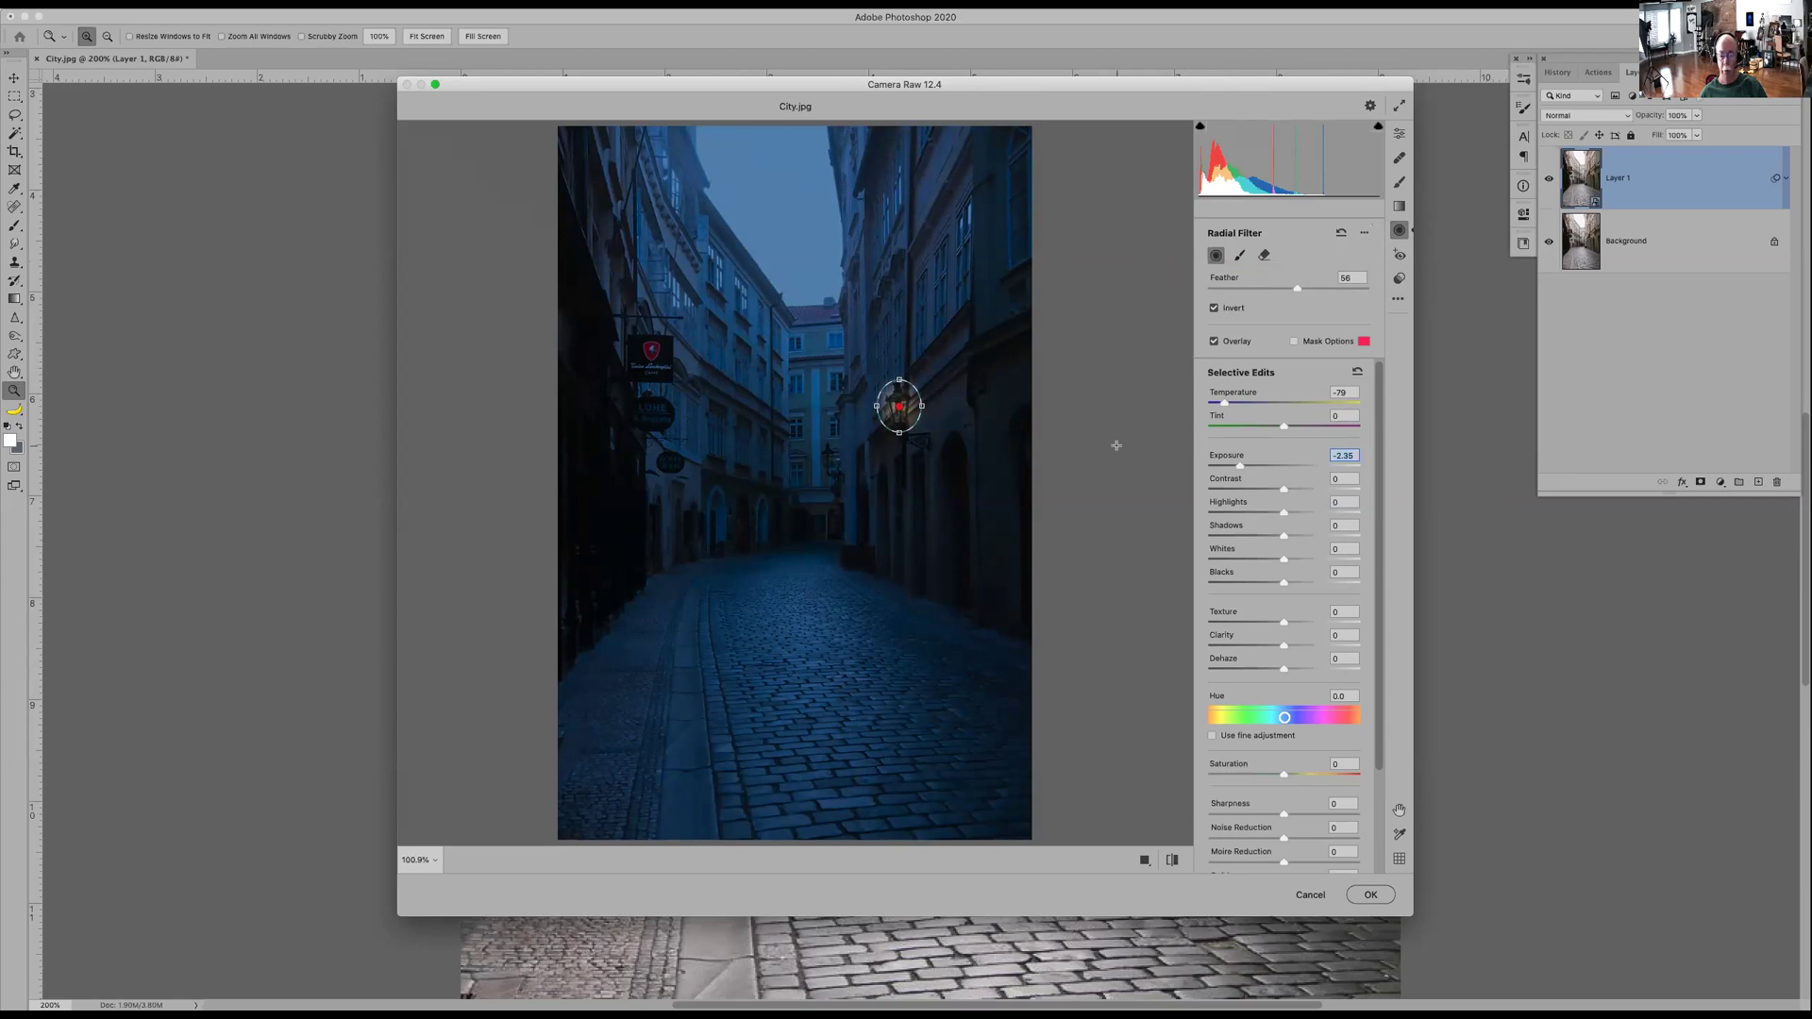
pyautogui.scroll(-1, 1145, 505)
pyautogui.scroll(-4, 1349, 489)
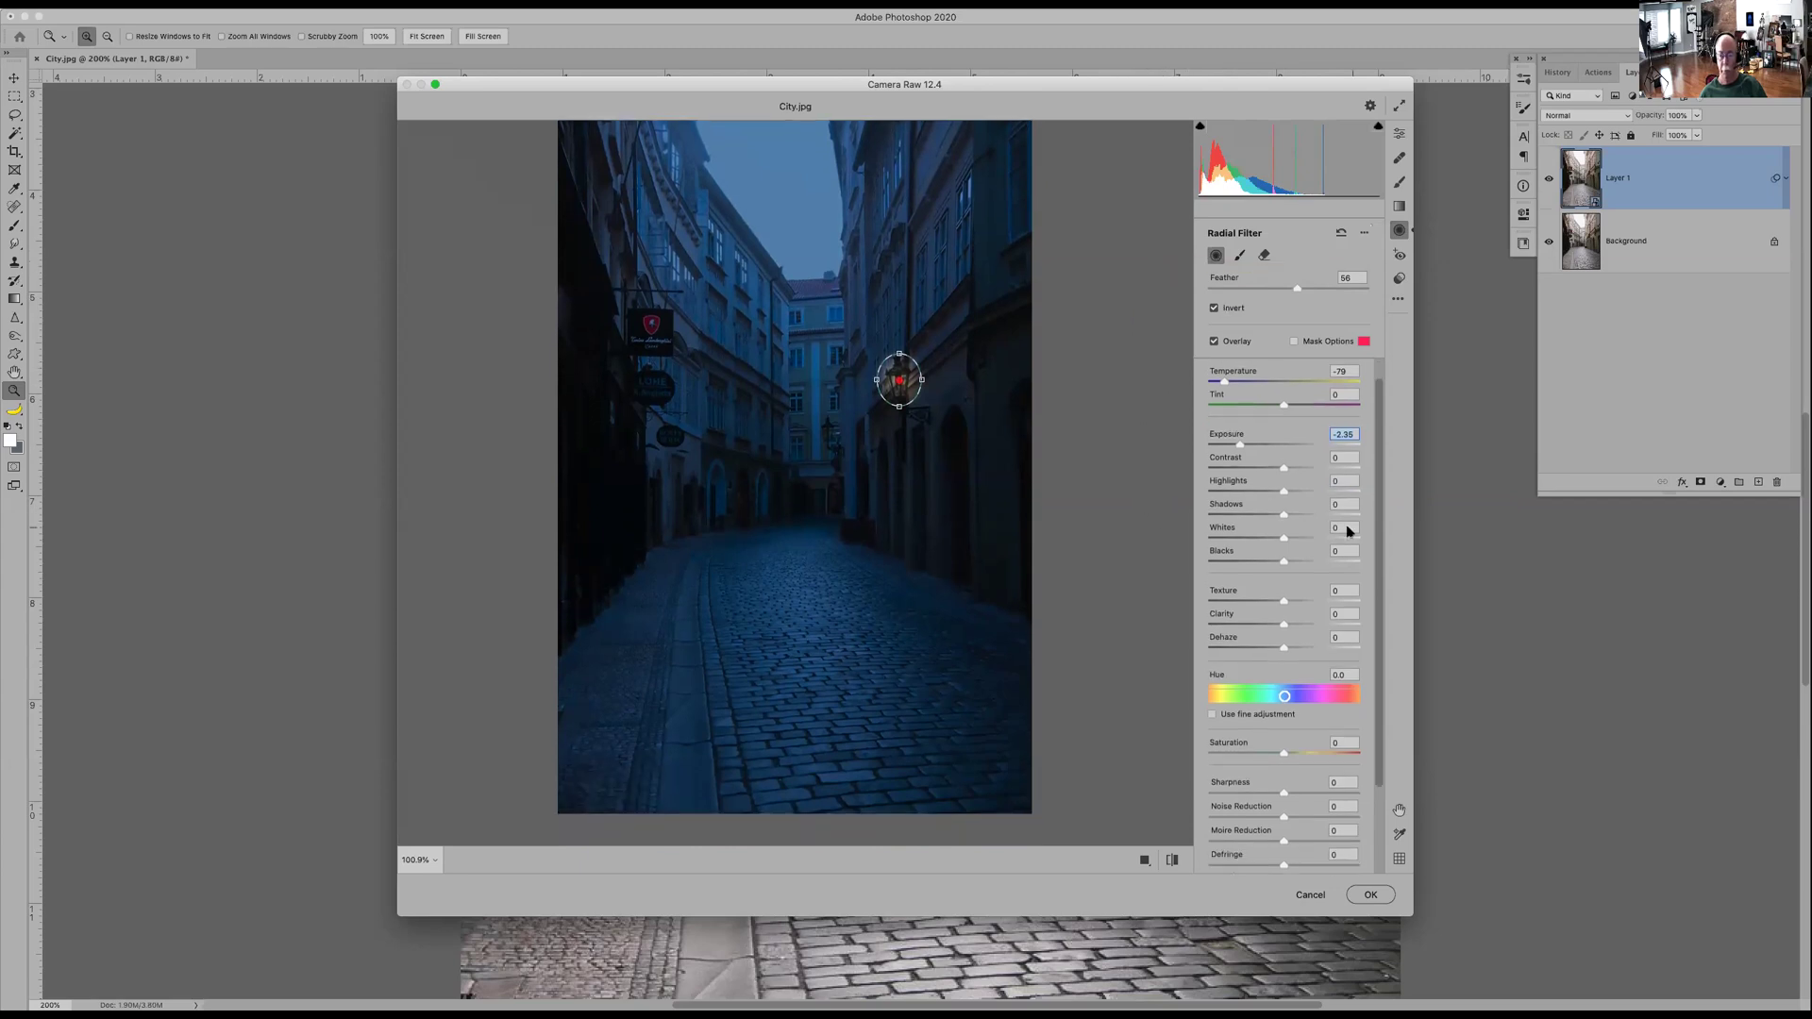
pyautogui.scroll(-1, 1314, 527)
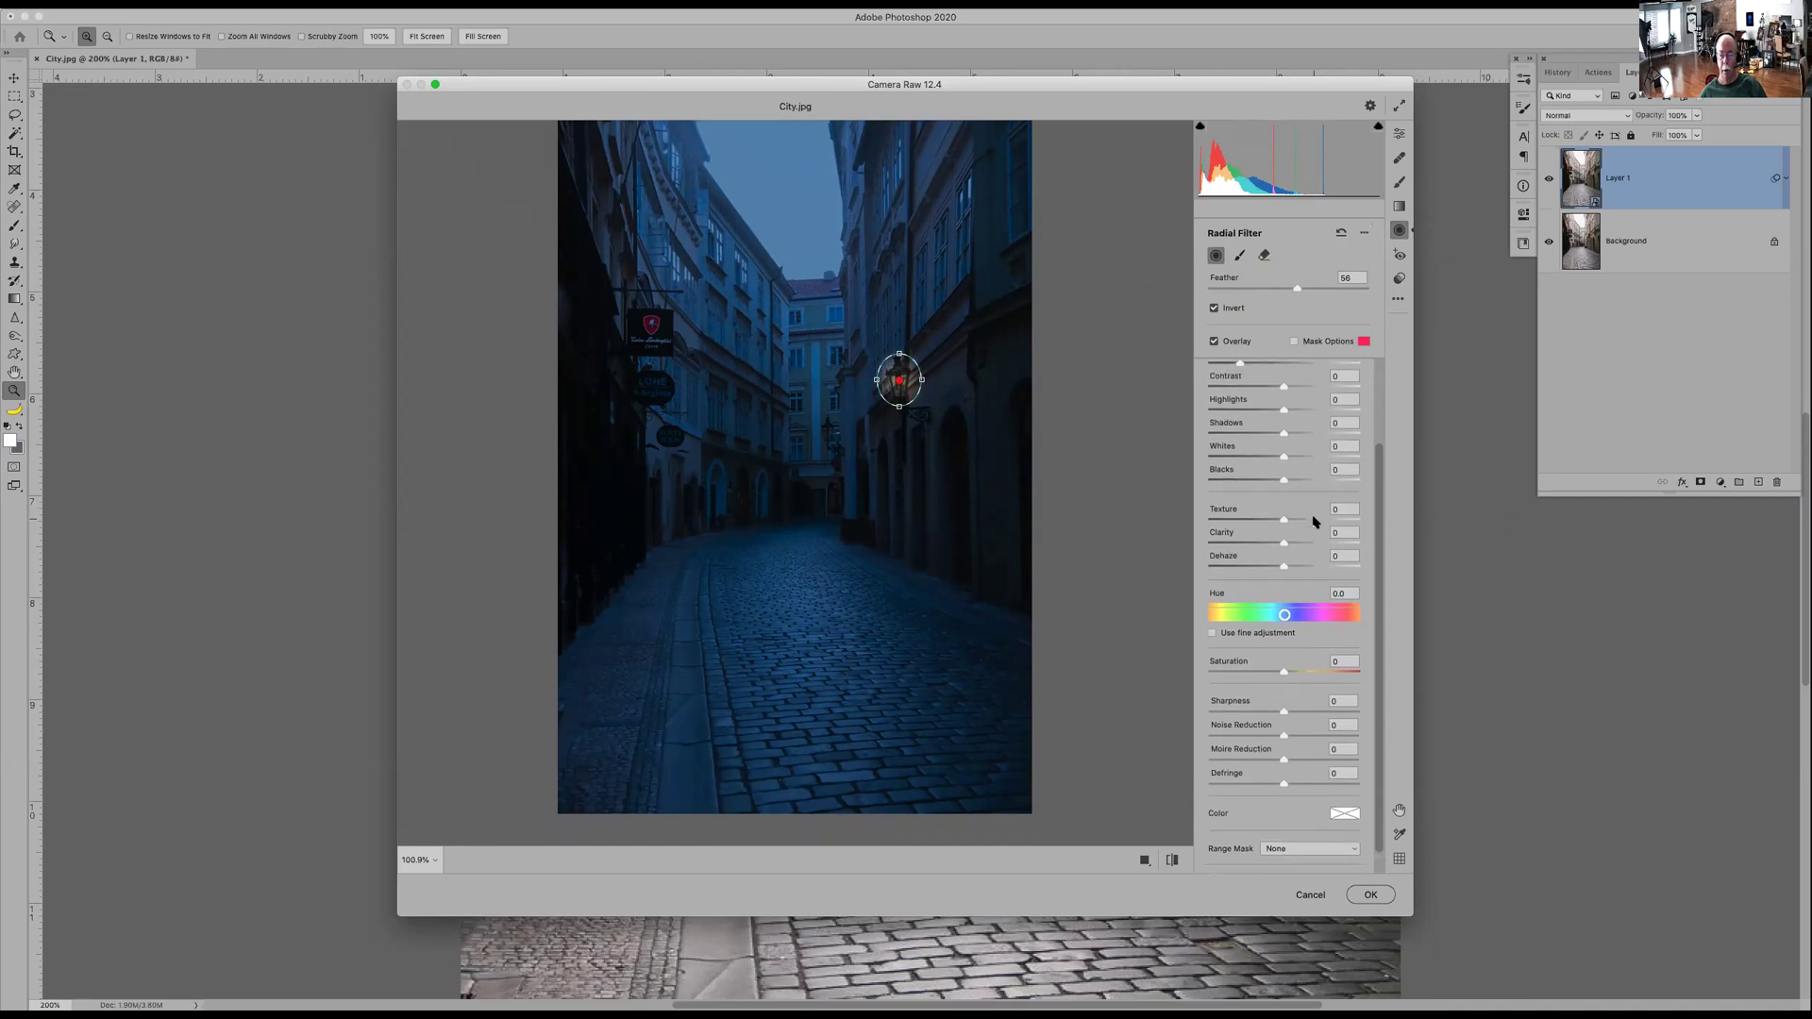
pyautogui.scroll(-1, 1314, 521)
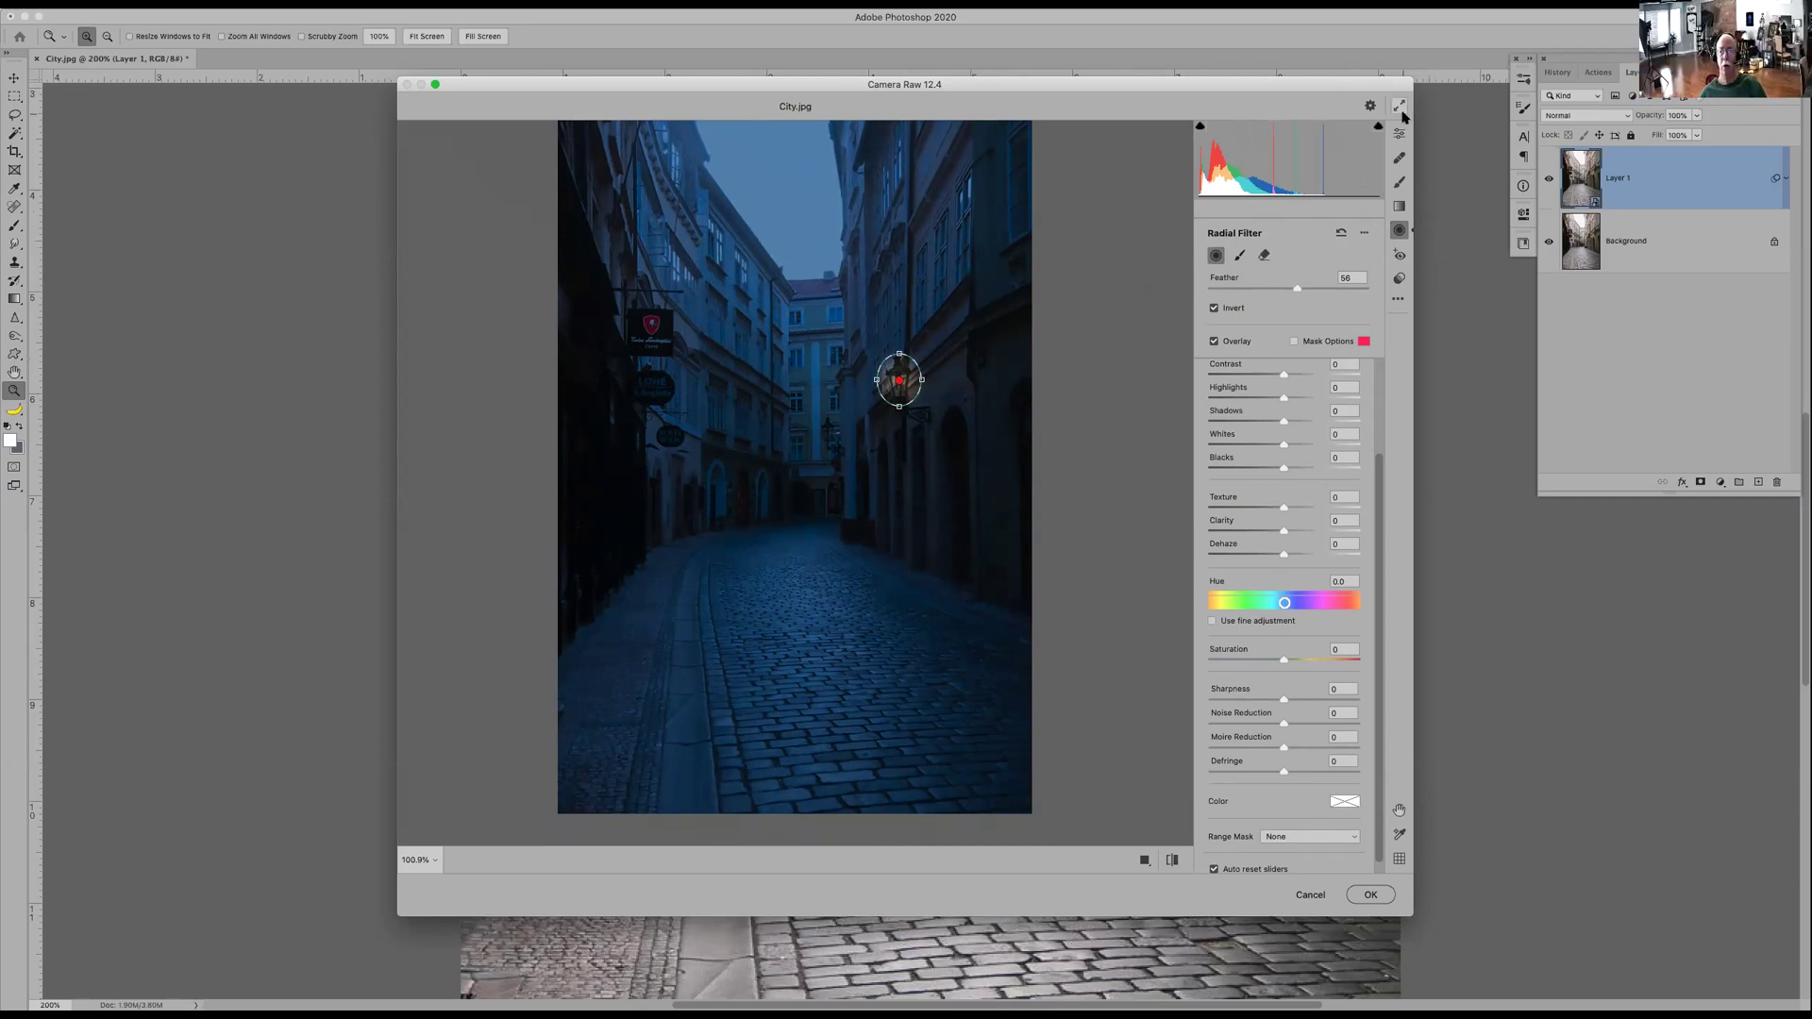
pyautogui.click(1370, 106)
pyautogui.click(1179, 276)
# - Draw a second, non-inverted radial filter ellipse over the smaller, more distant street lamp
pyautogui.click(1399, 206)
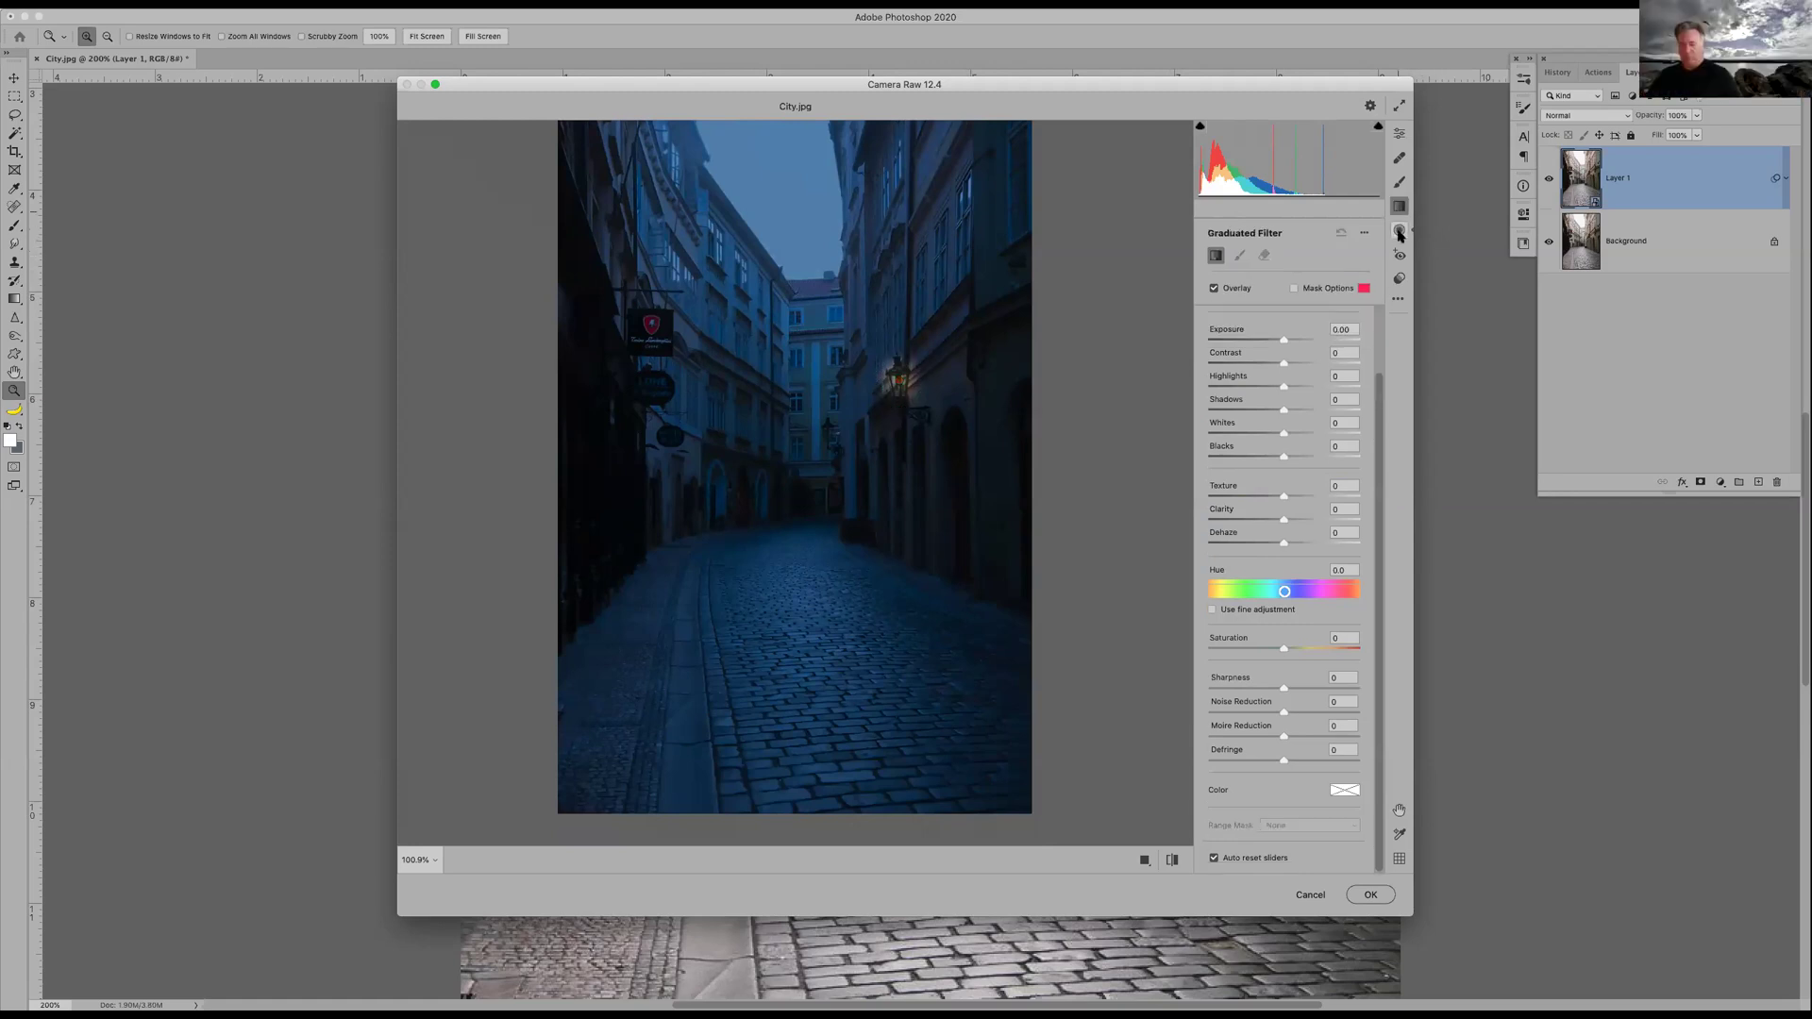
pyautogui.click(1399, 232)
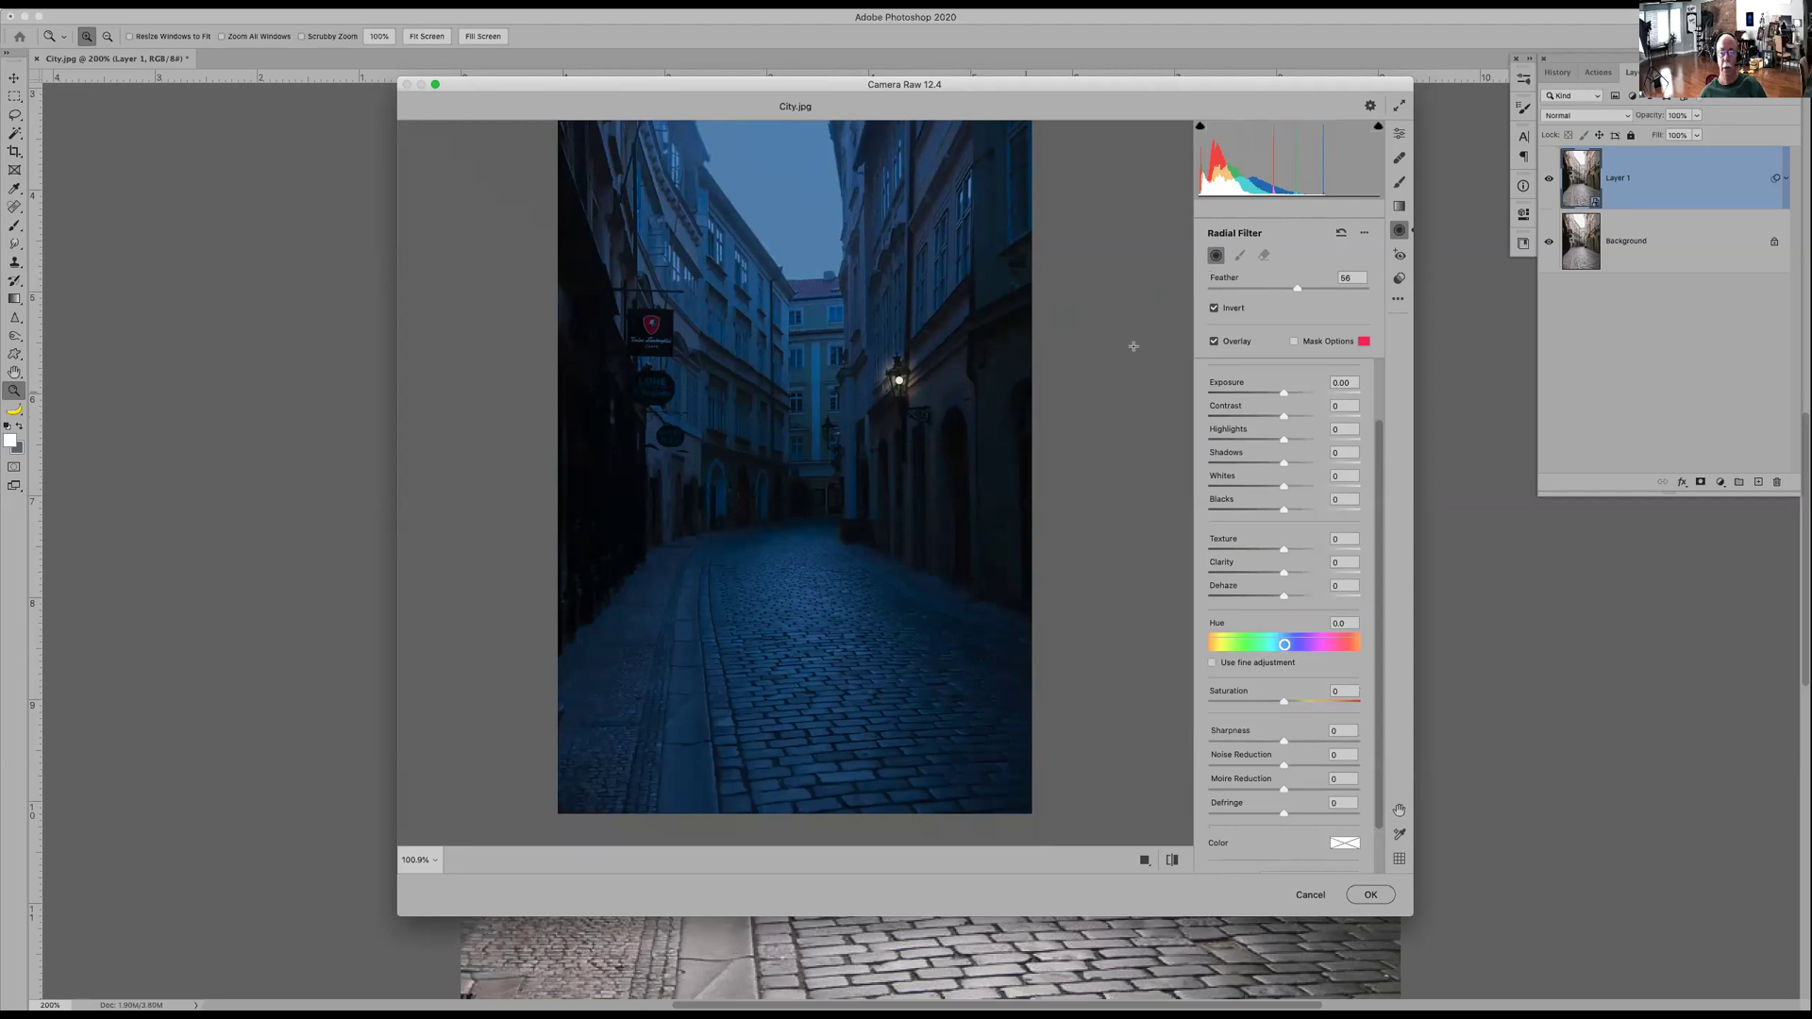
pyautogui.click(1215, 310)
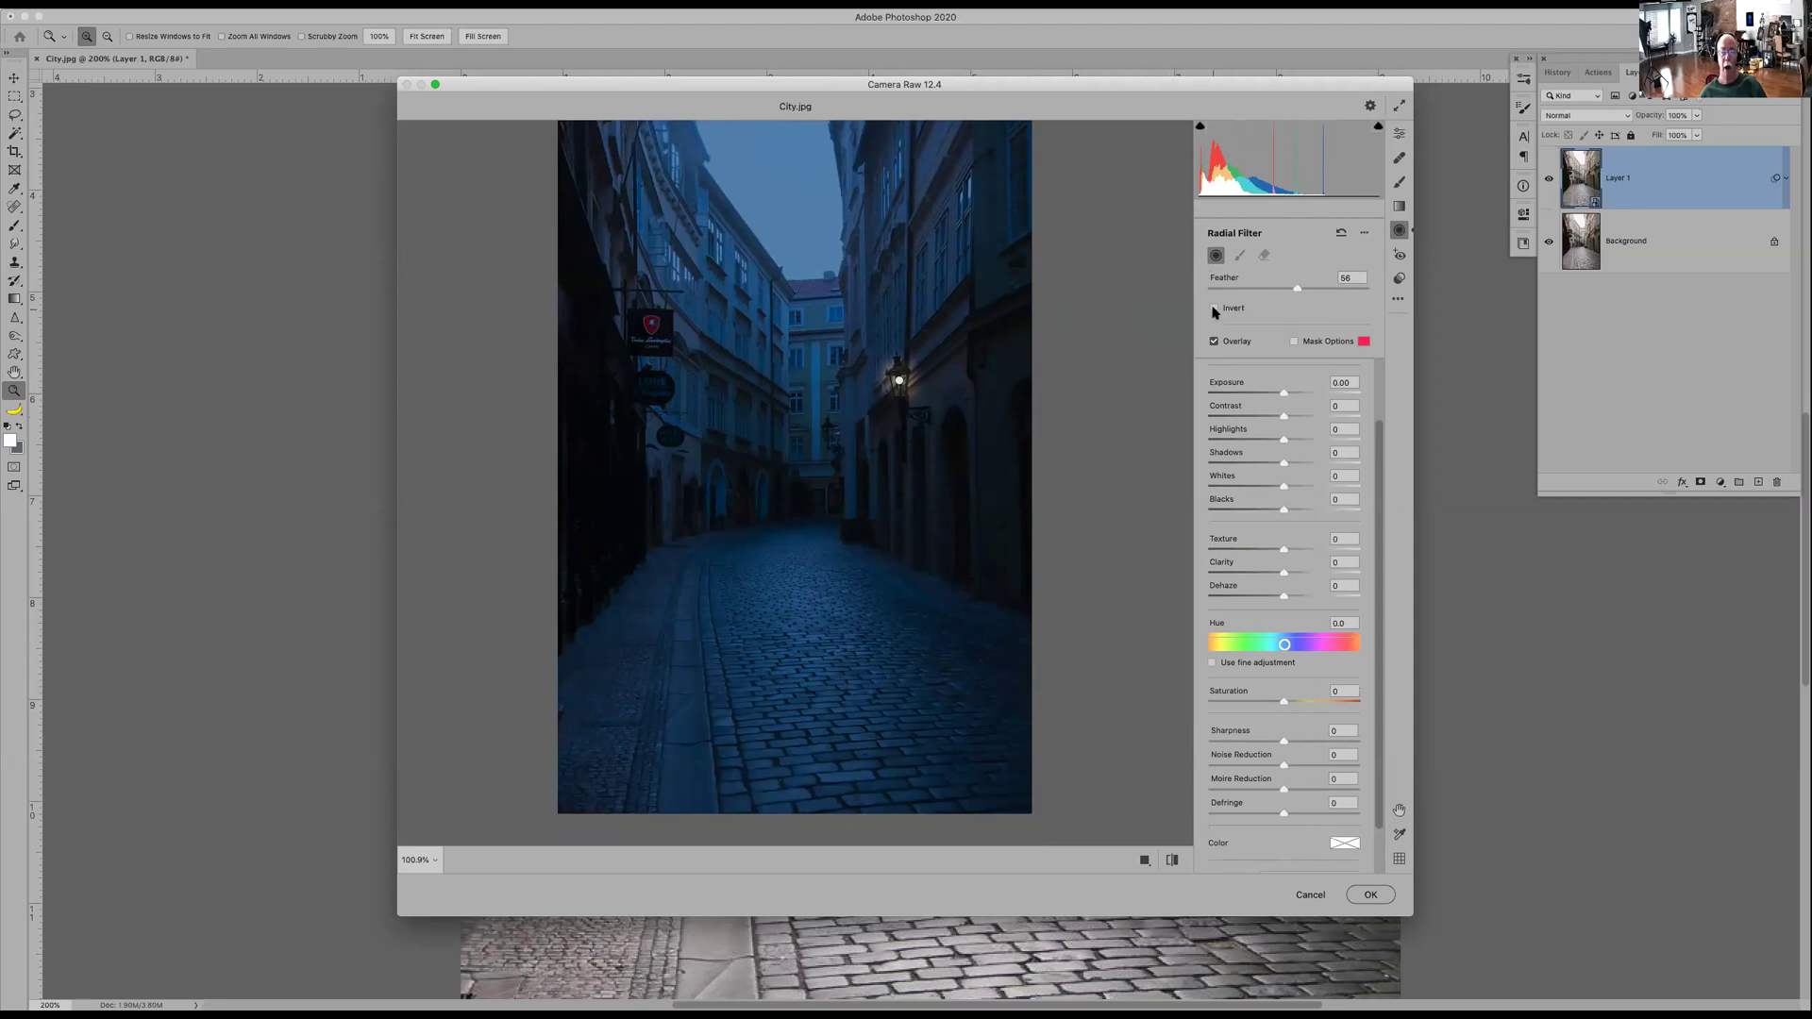
pyautogui.click(821, 423)
pyautogui.moveTo(819, 424); pyautogui.dragTo(835, 438)
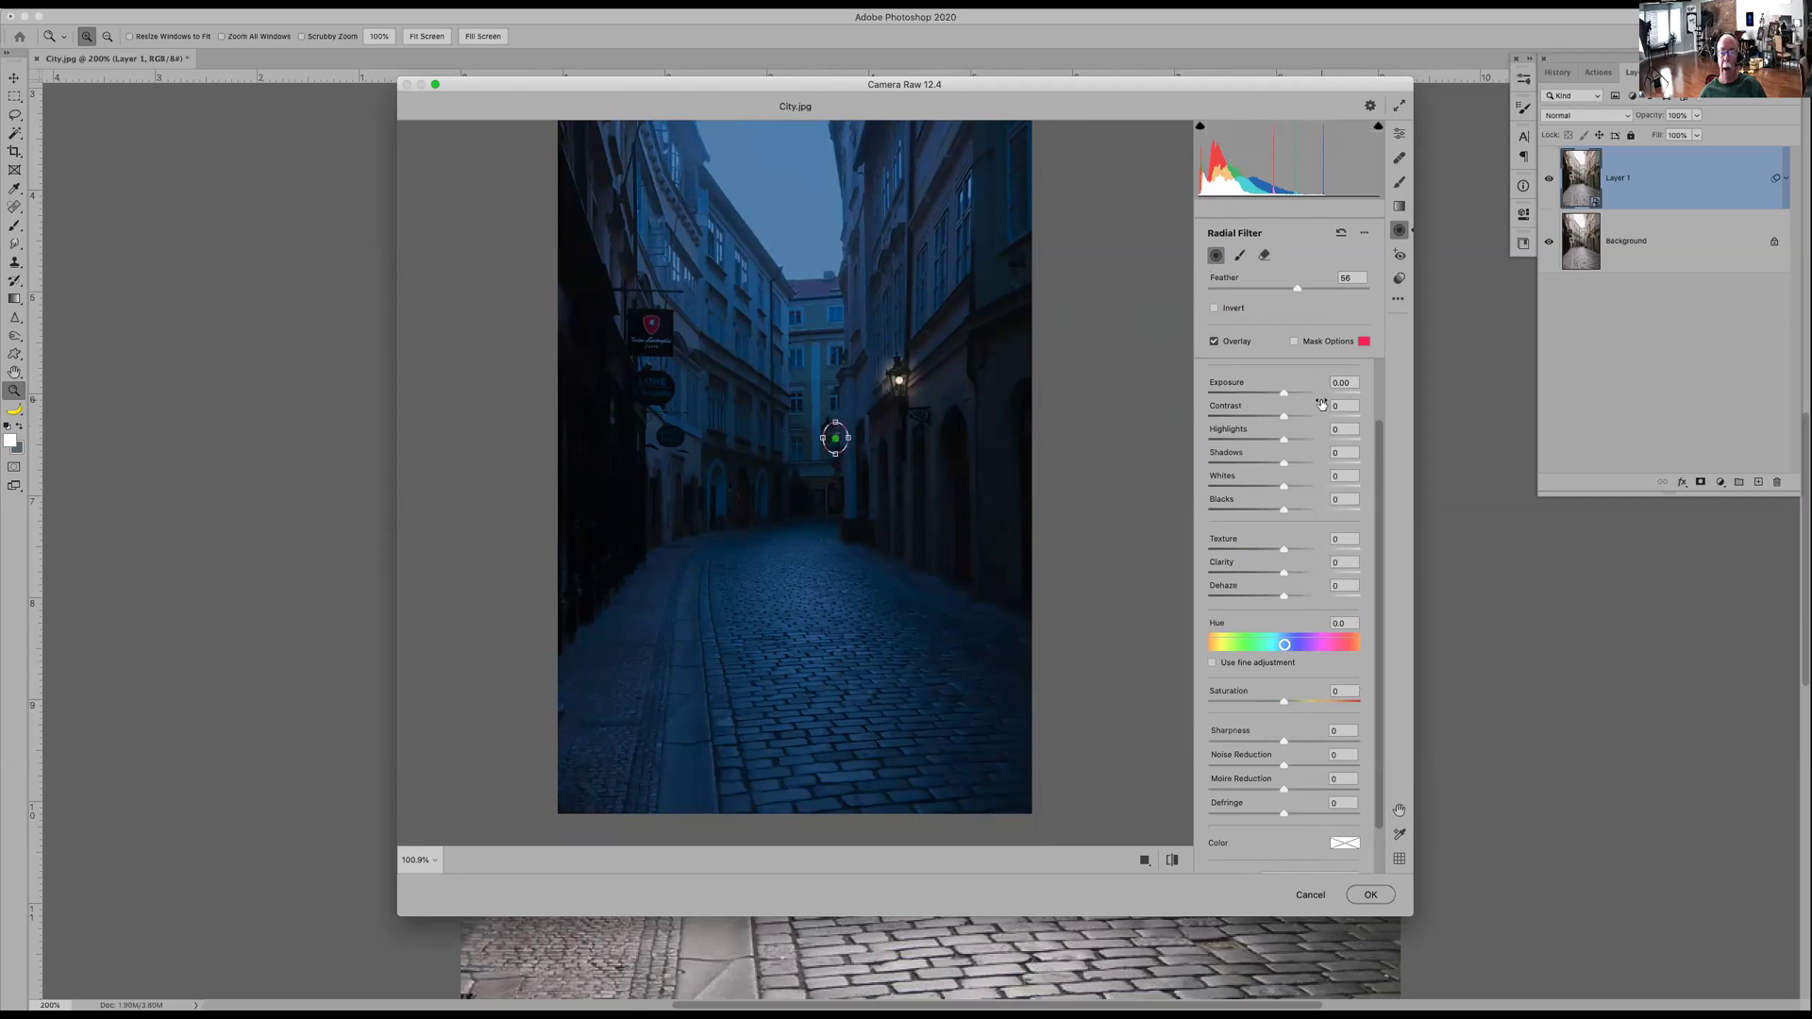
# - Set the distant lamp's radial filter to exposure +1.95 and feather 0, and enlarge its ellipse
pyautogui.moveTo(1291, 394); pyautogui.dragTo(1309, 398)
pyautogui.moveTo(1319, 399); pyautogui.dragTo(1321, 398)
pyautogui.moveTo(1287, 288); pyautogui.dragTo(1150, 285)
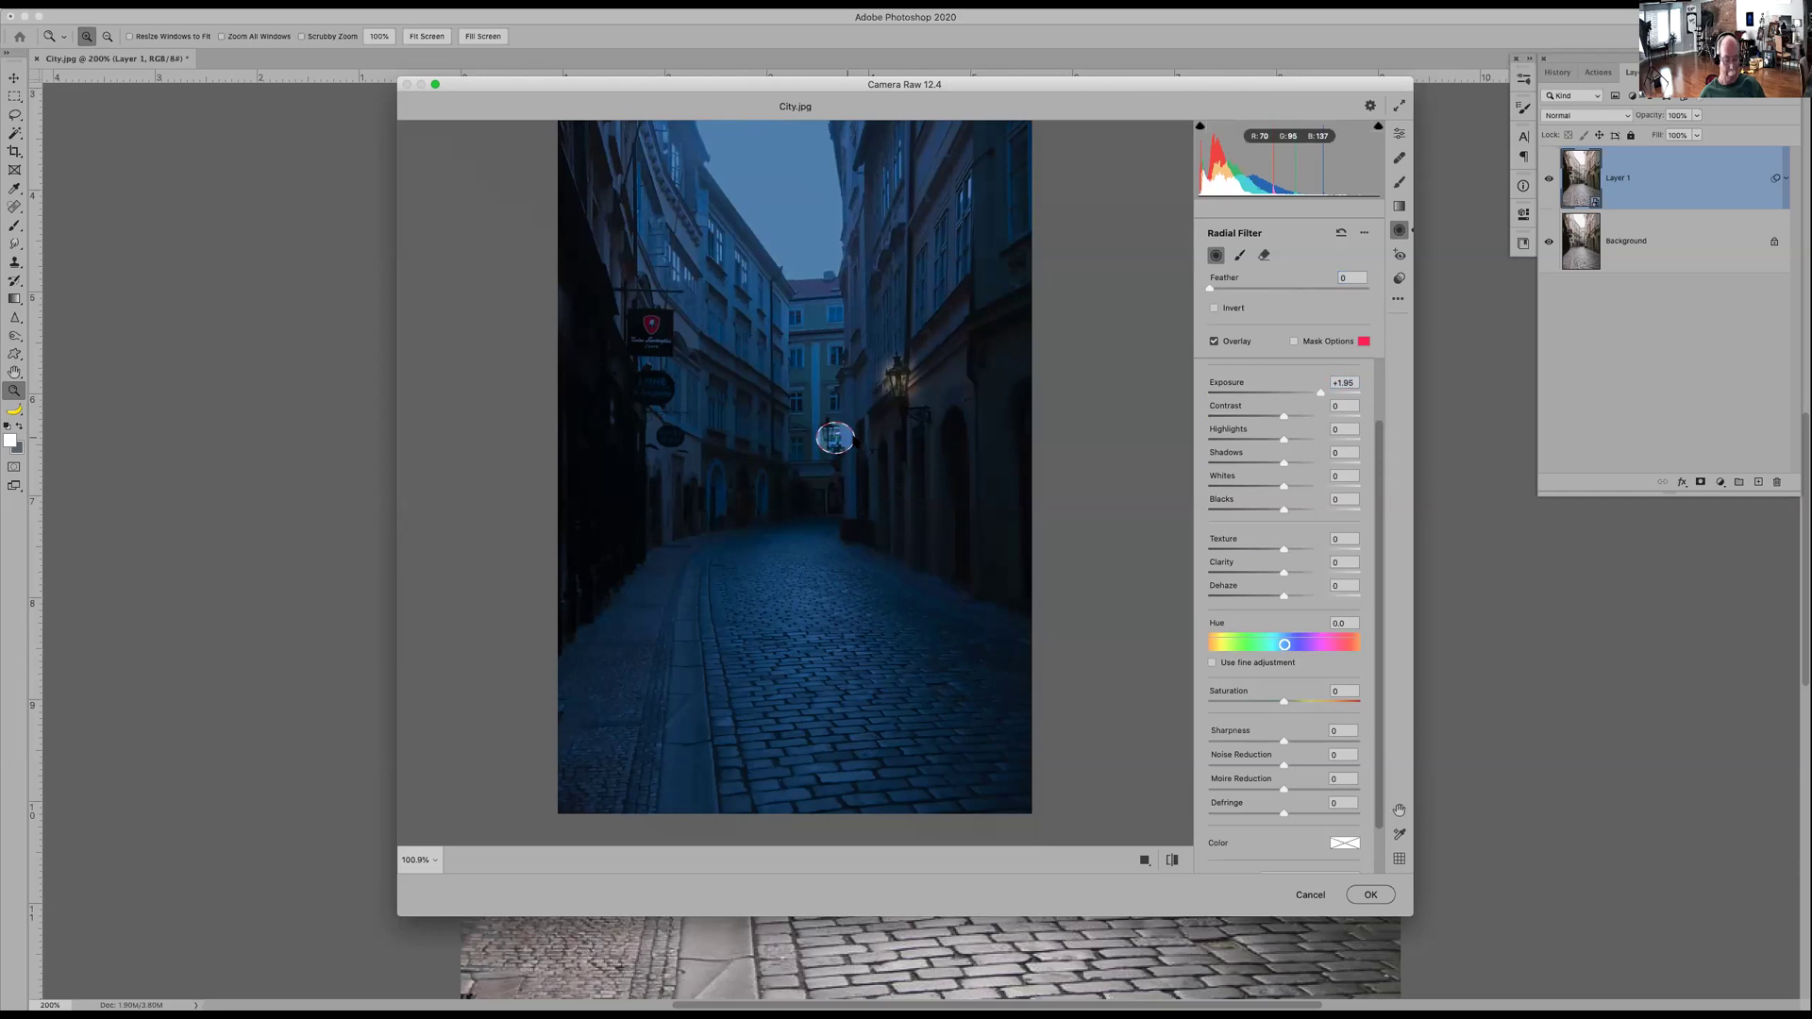
pyautogui.moveTo(857, 442); pyautogui.dragTo(873, 441)
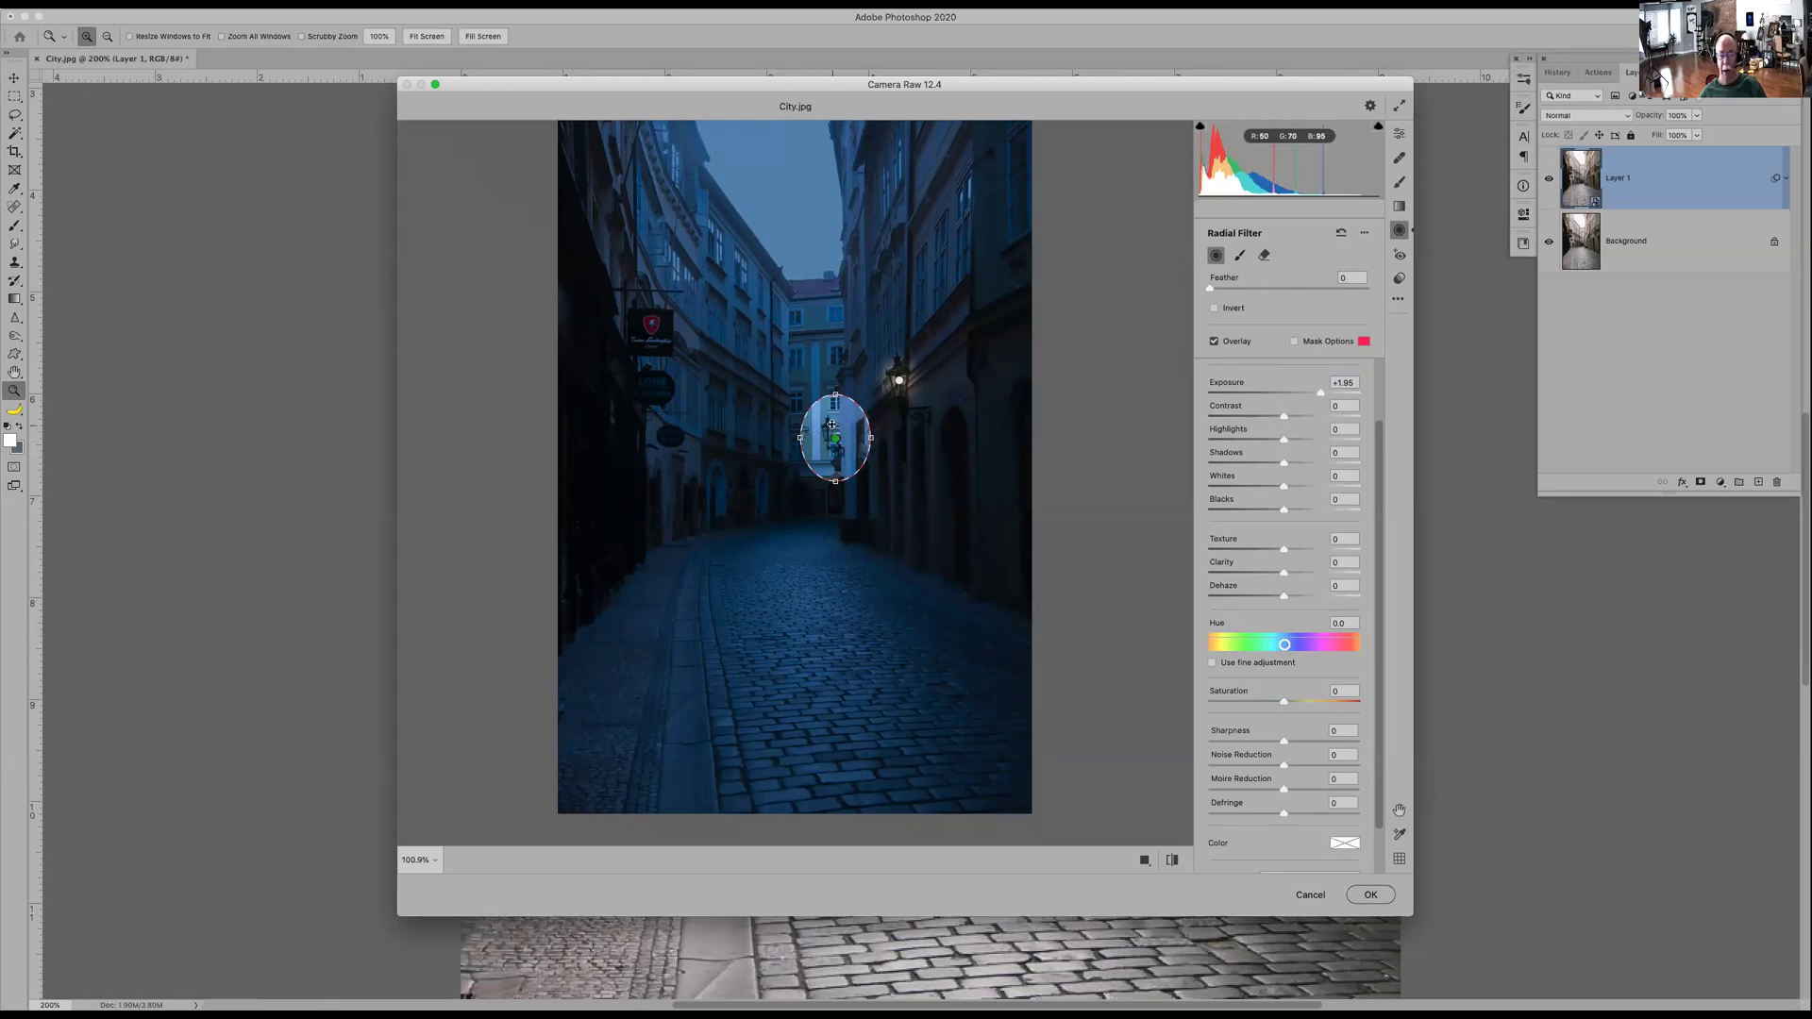
# - Give the distant lamp a yellow glow with hue -152.6, exposure +1.30 and feather 61, shrinking the ellipse closely around it
pyautogui.moveTo(1283, 645); pyautogui.dragTo(1221, 651)
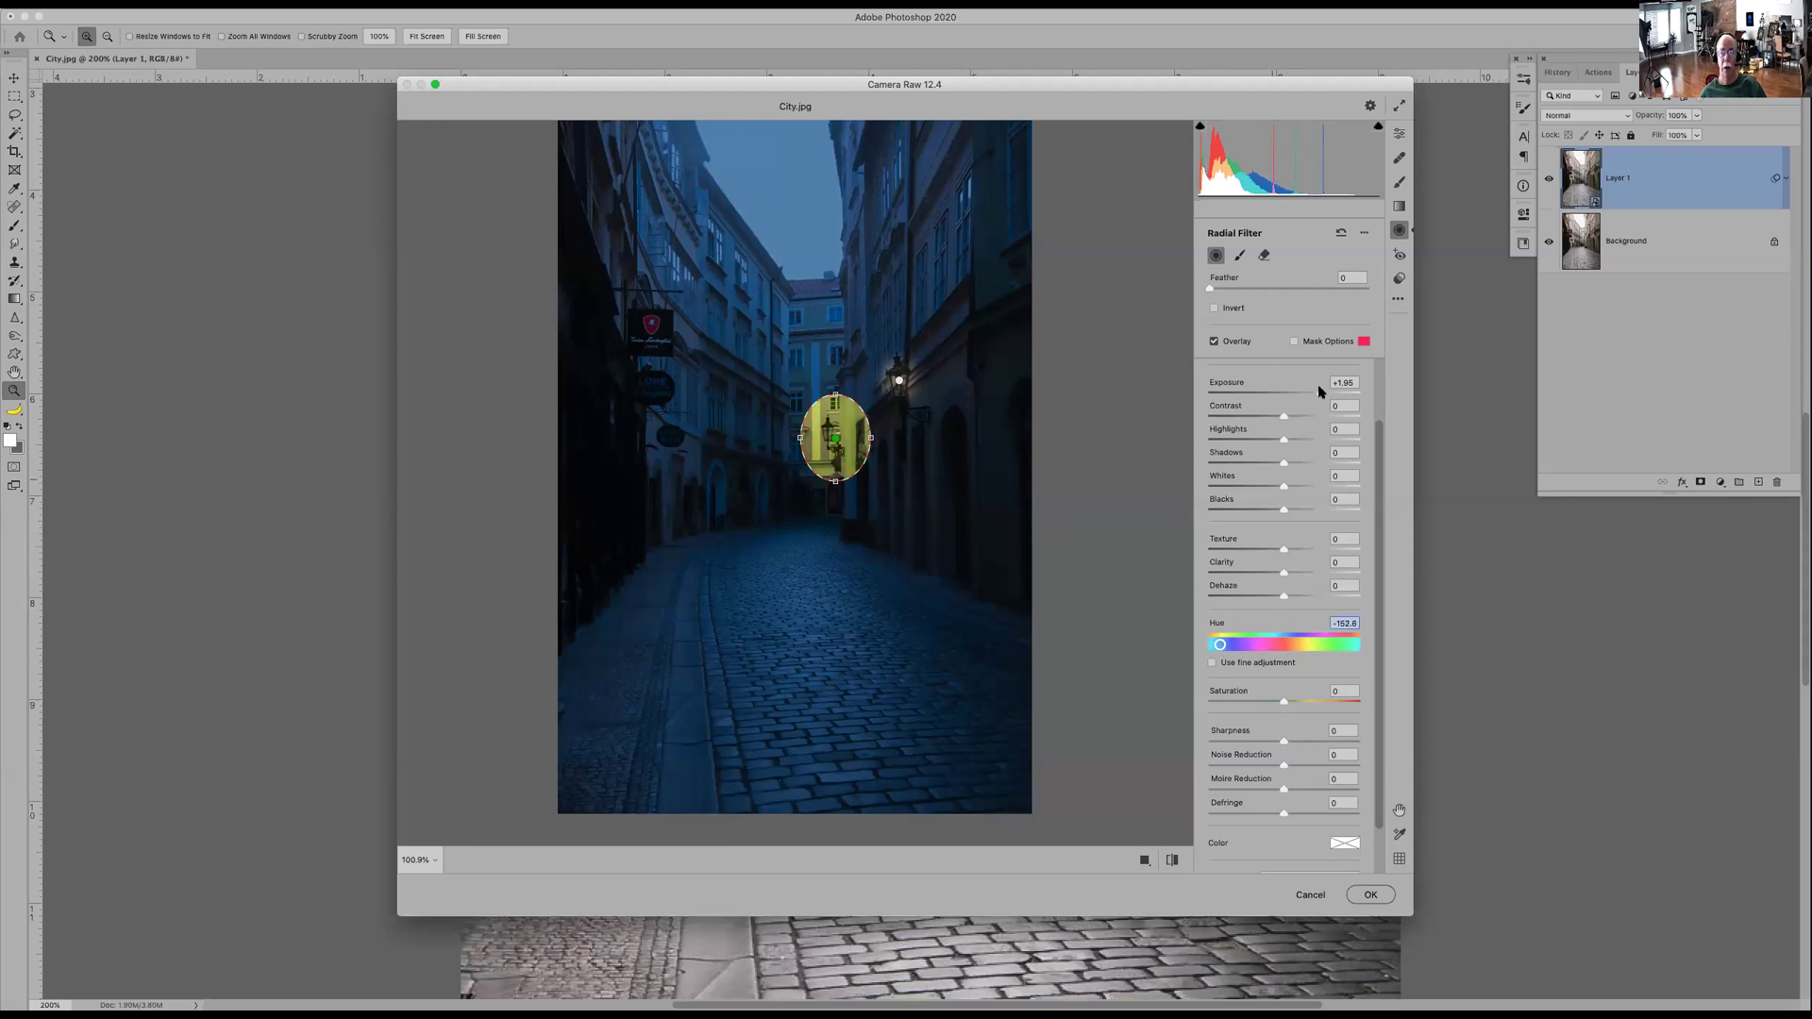
pyautogui.click(1300, 392)
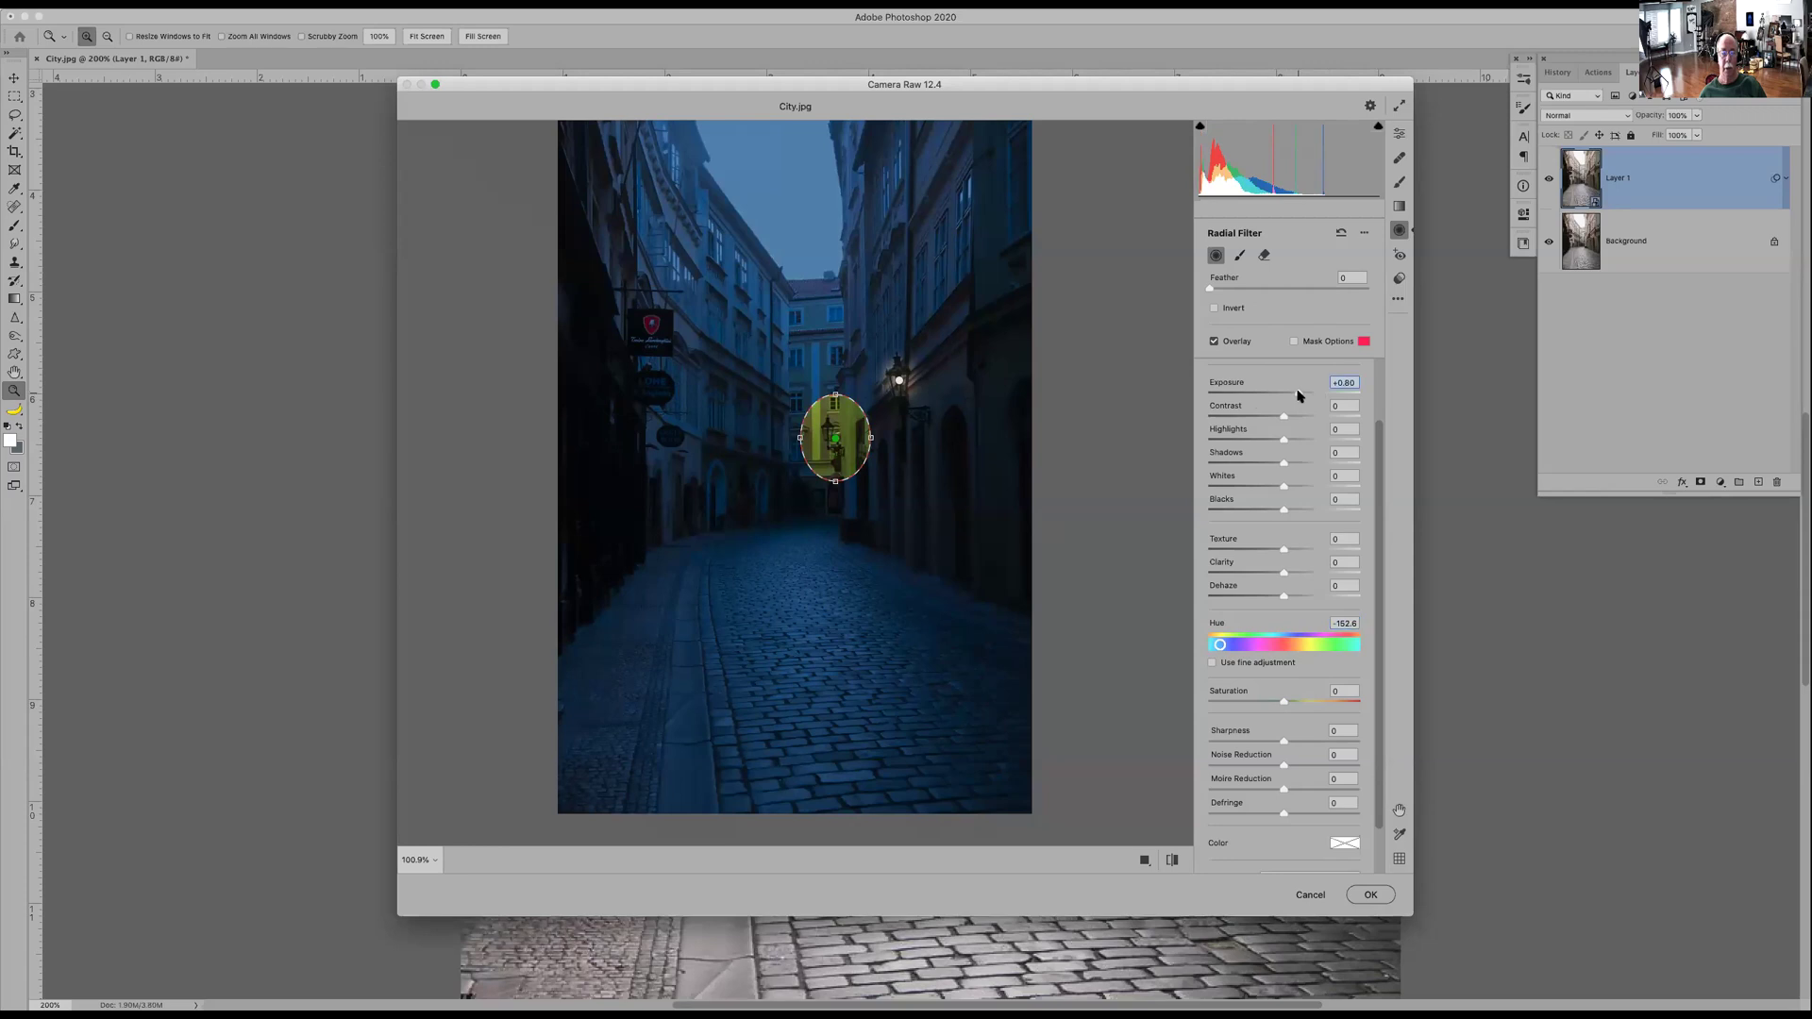
pyautogui.moveTo(871, 438); pyautogui.dragTo(858, 438)
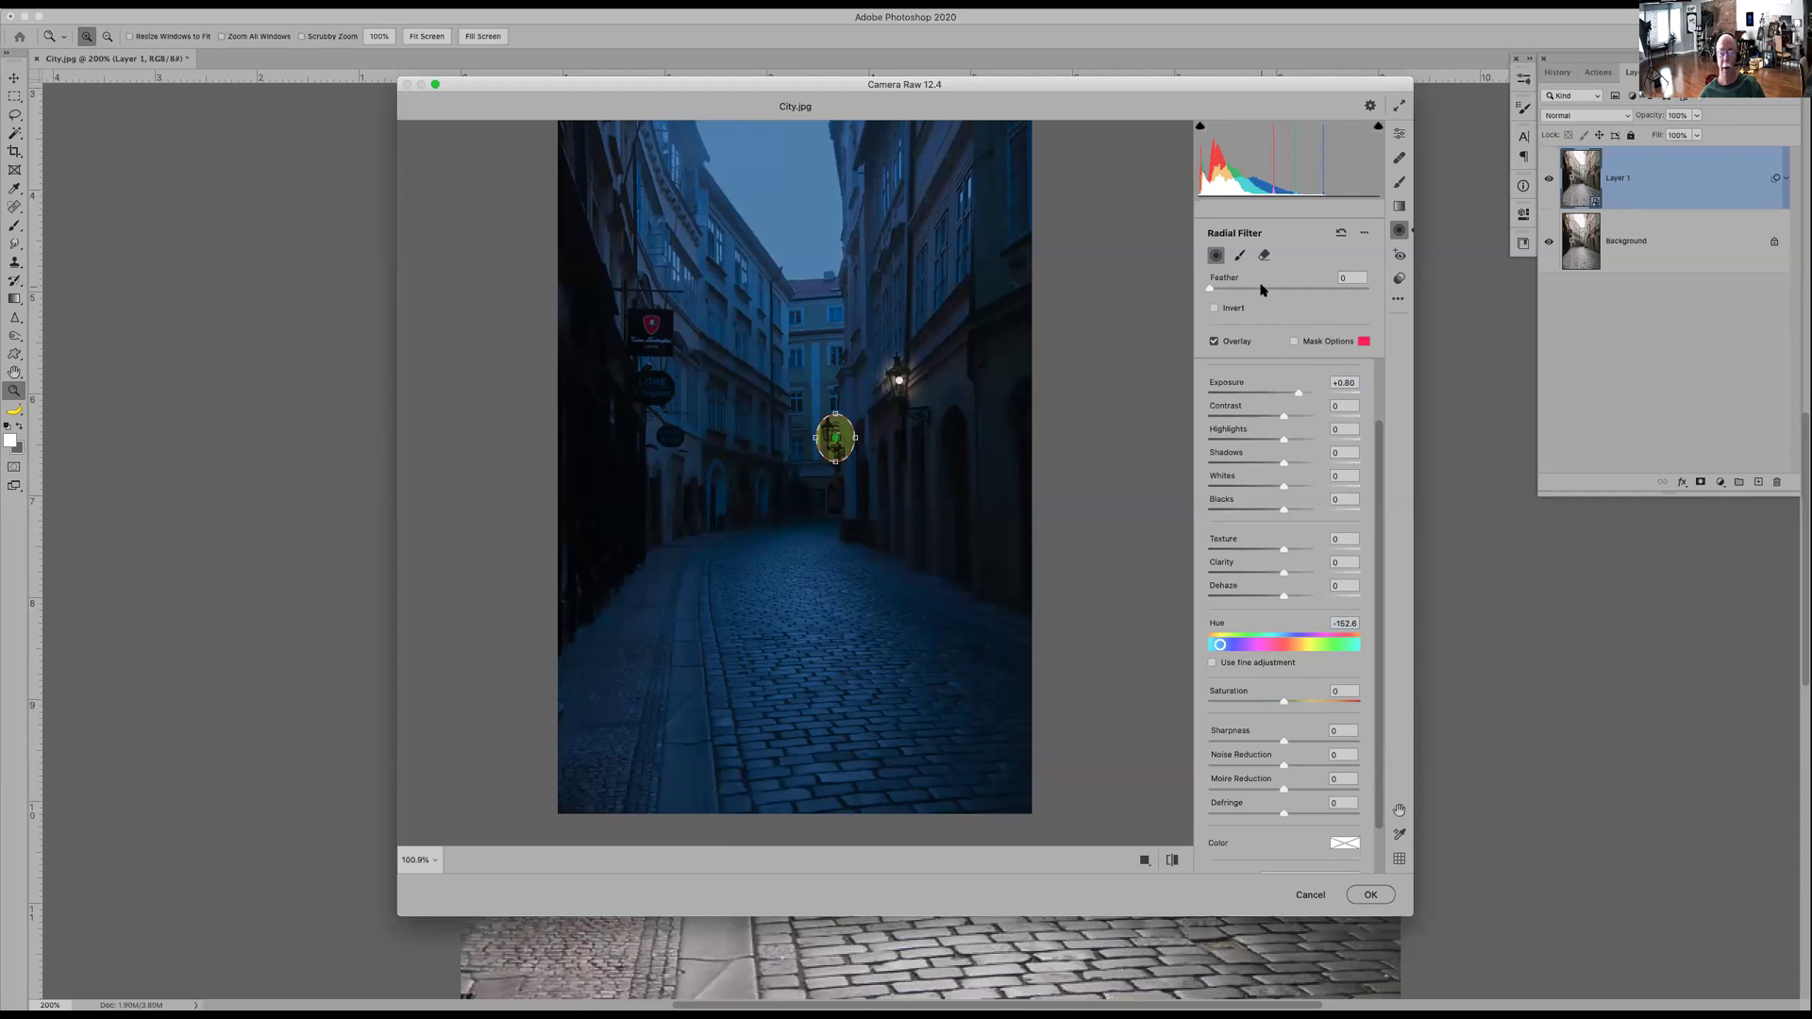
pyautogui.moveTo(1270, 288); pyautogui.dragTo(1306, 292)
pyautogui.moveTo(1300, 394); pyautogui.dragTo(1307, 395)
pyautogui.moveTo(835, 437); pyautogui.dragTo(899, 381)
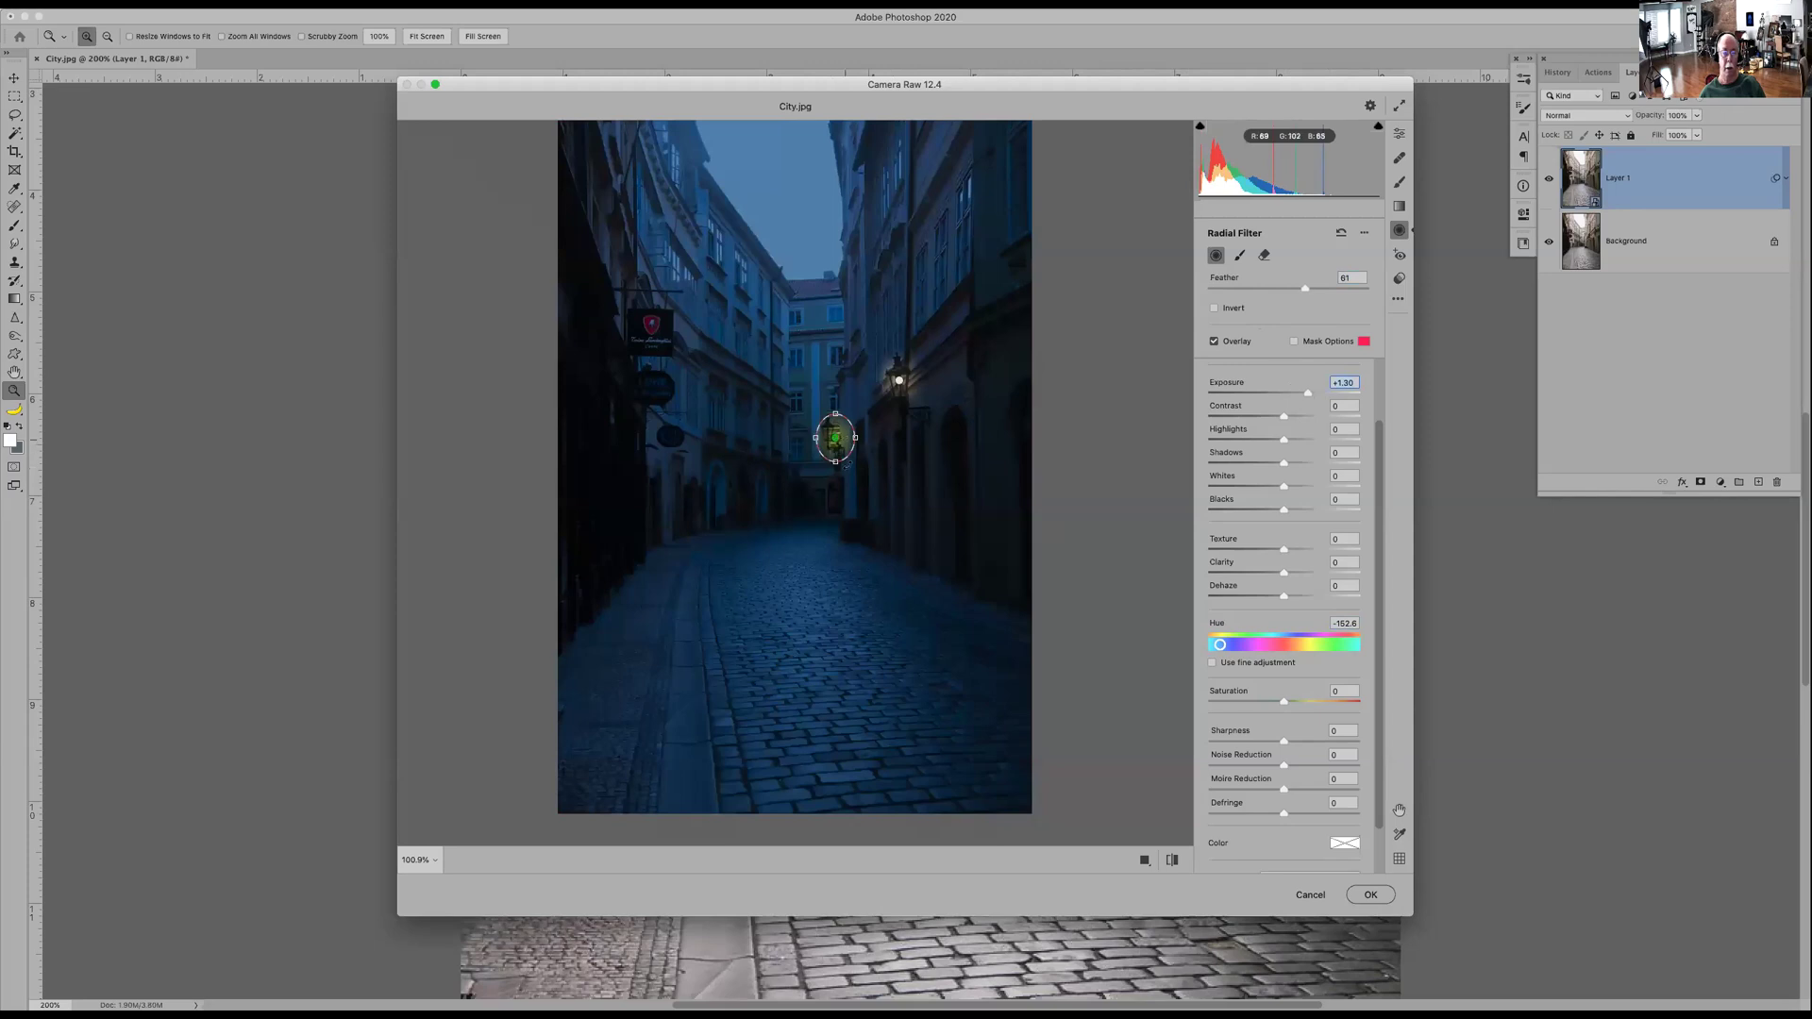
pyautogui.click(889, 500)
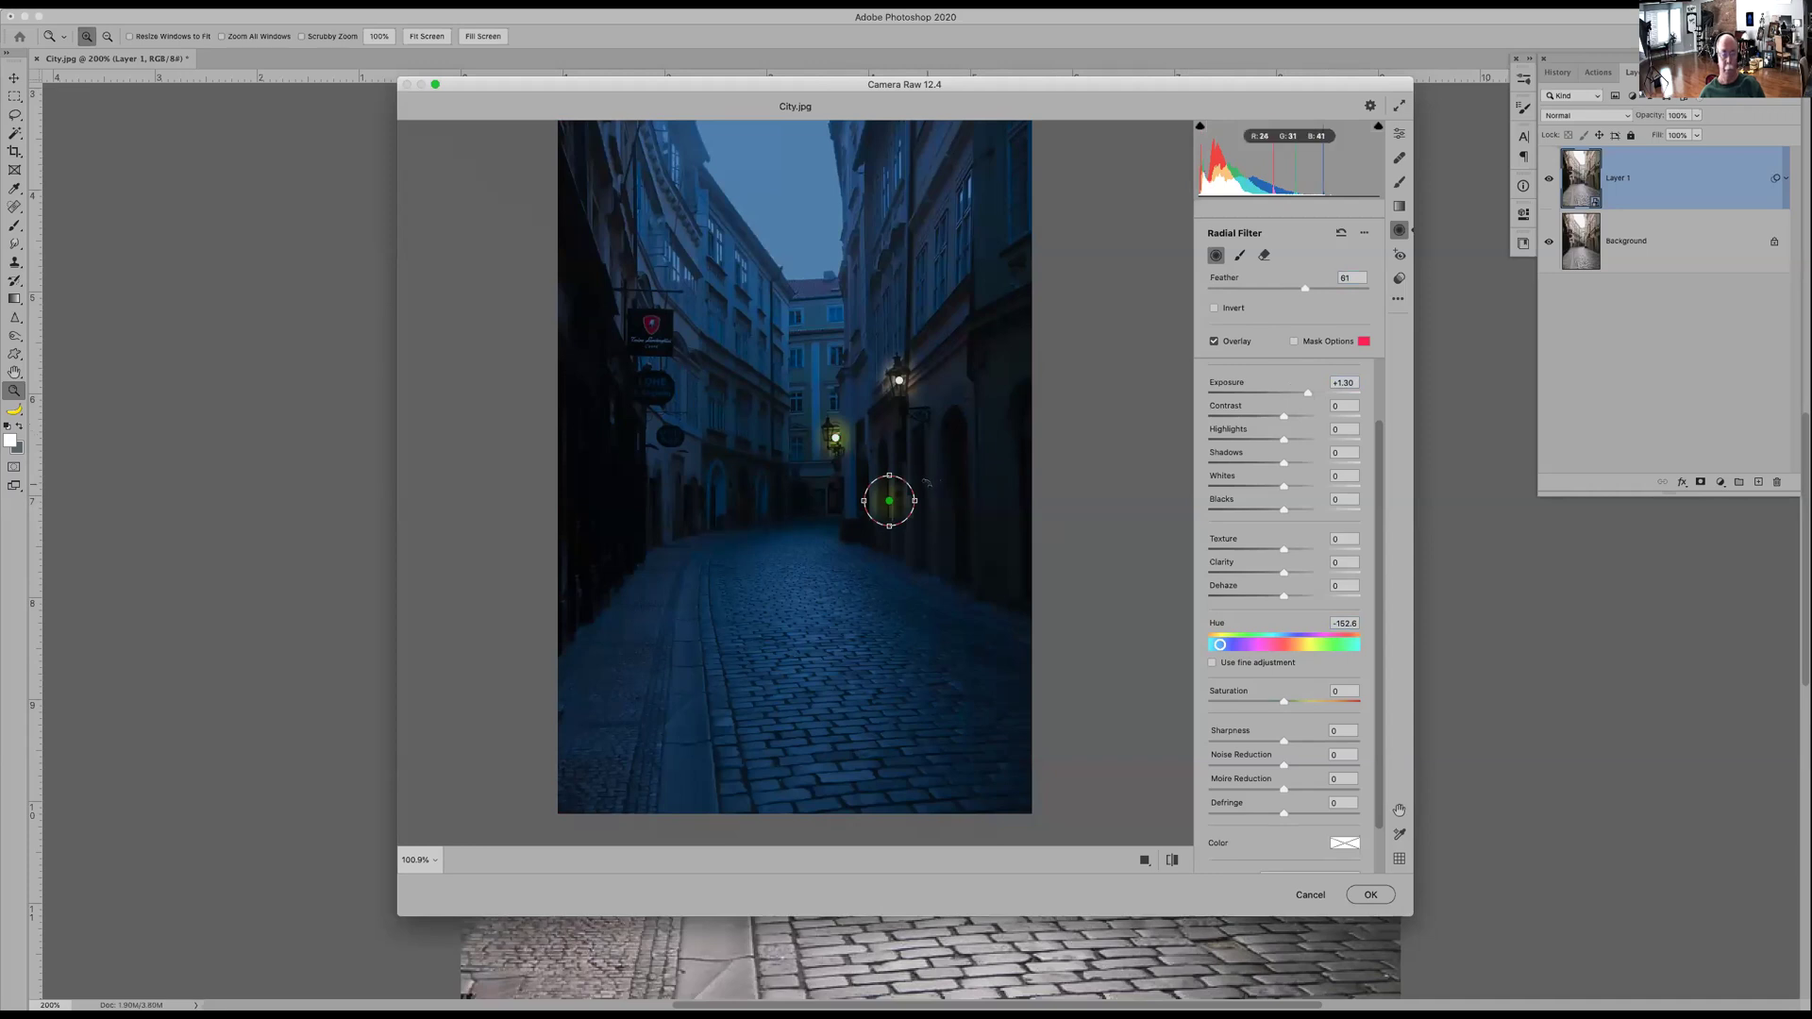
pyautogui.press('Delete')
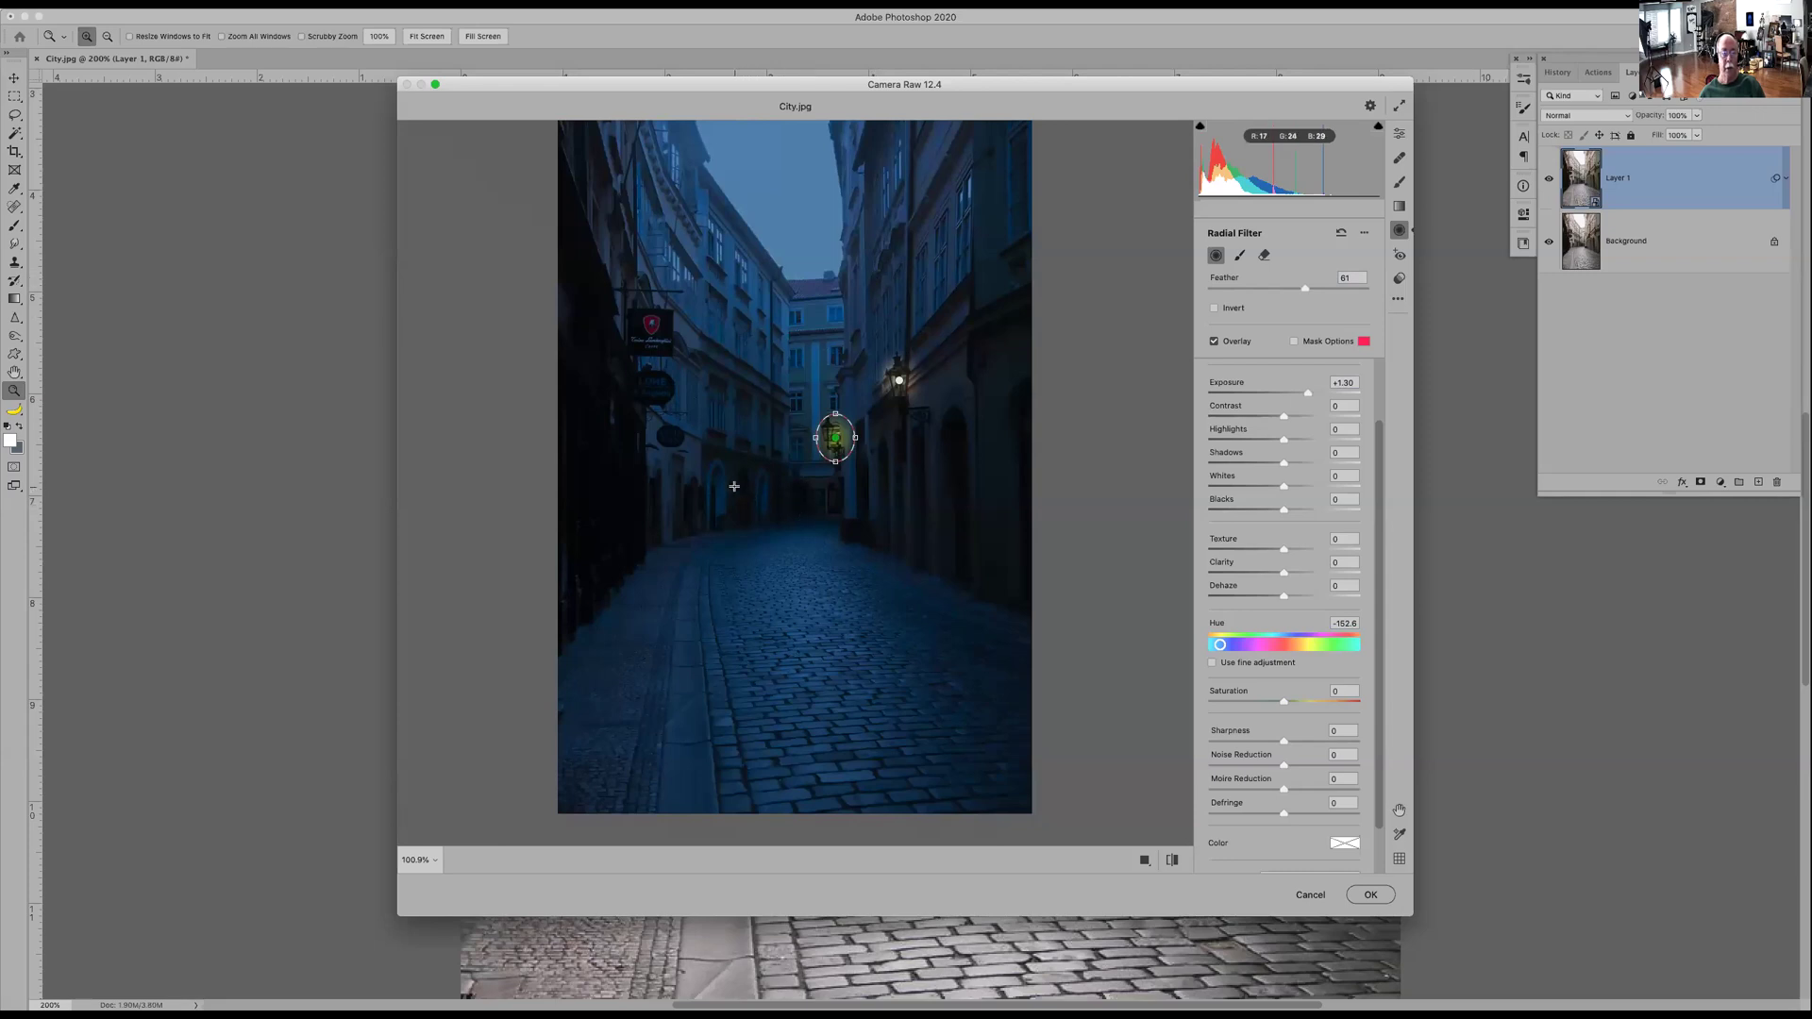
# - Add another small yellow radial filter over the dark arched doorway on the left-hand building and fit its ellipse tightly
pyautogui.moveTo(731, 485)
pyautogui.mouseDown()
pyautogui.moveTo(756, 487)
pyautogui.moveTo(733, 464)
pyautogui.moveTo(729, 490)
pyautogui.mouseUp()
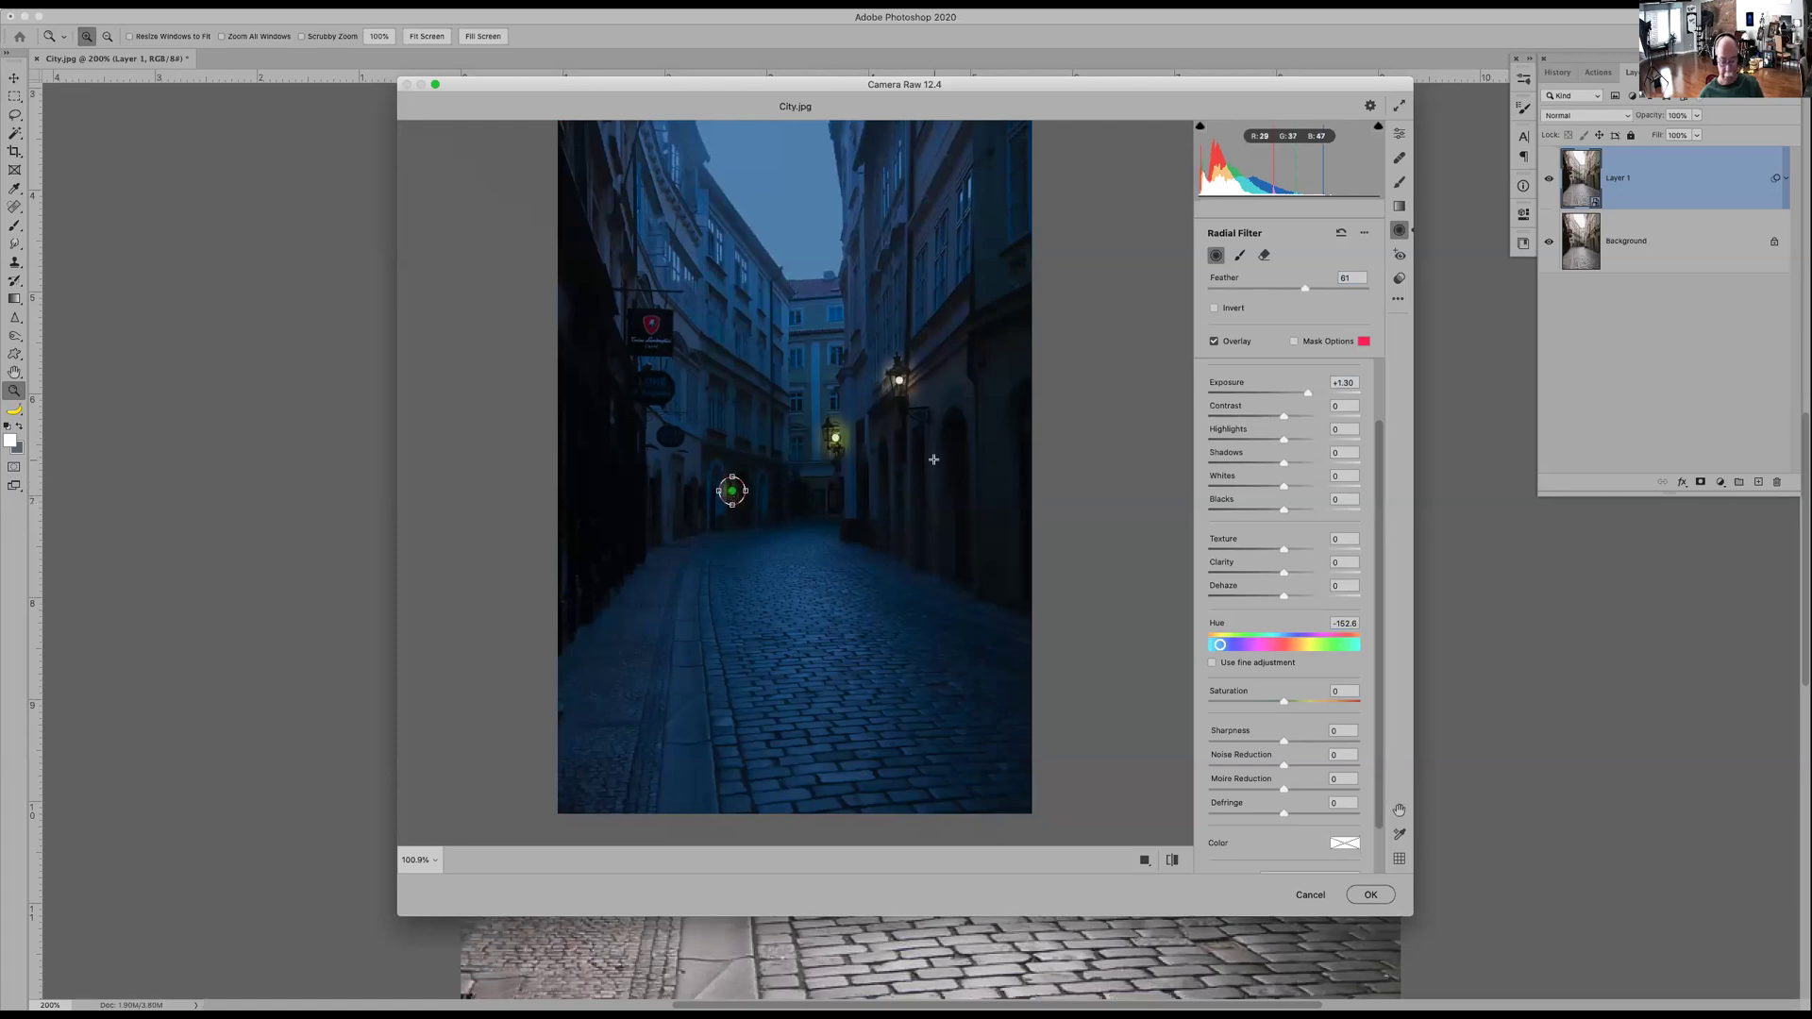
pyautogui.press('super+equal')
pyautogui.press('super+equal')
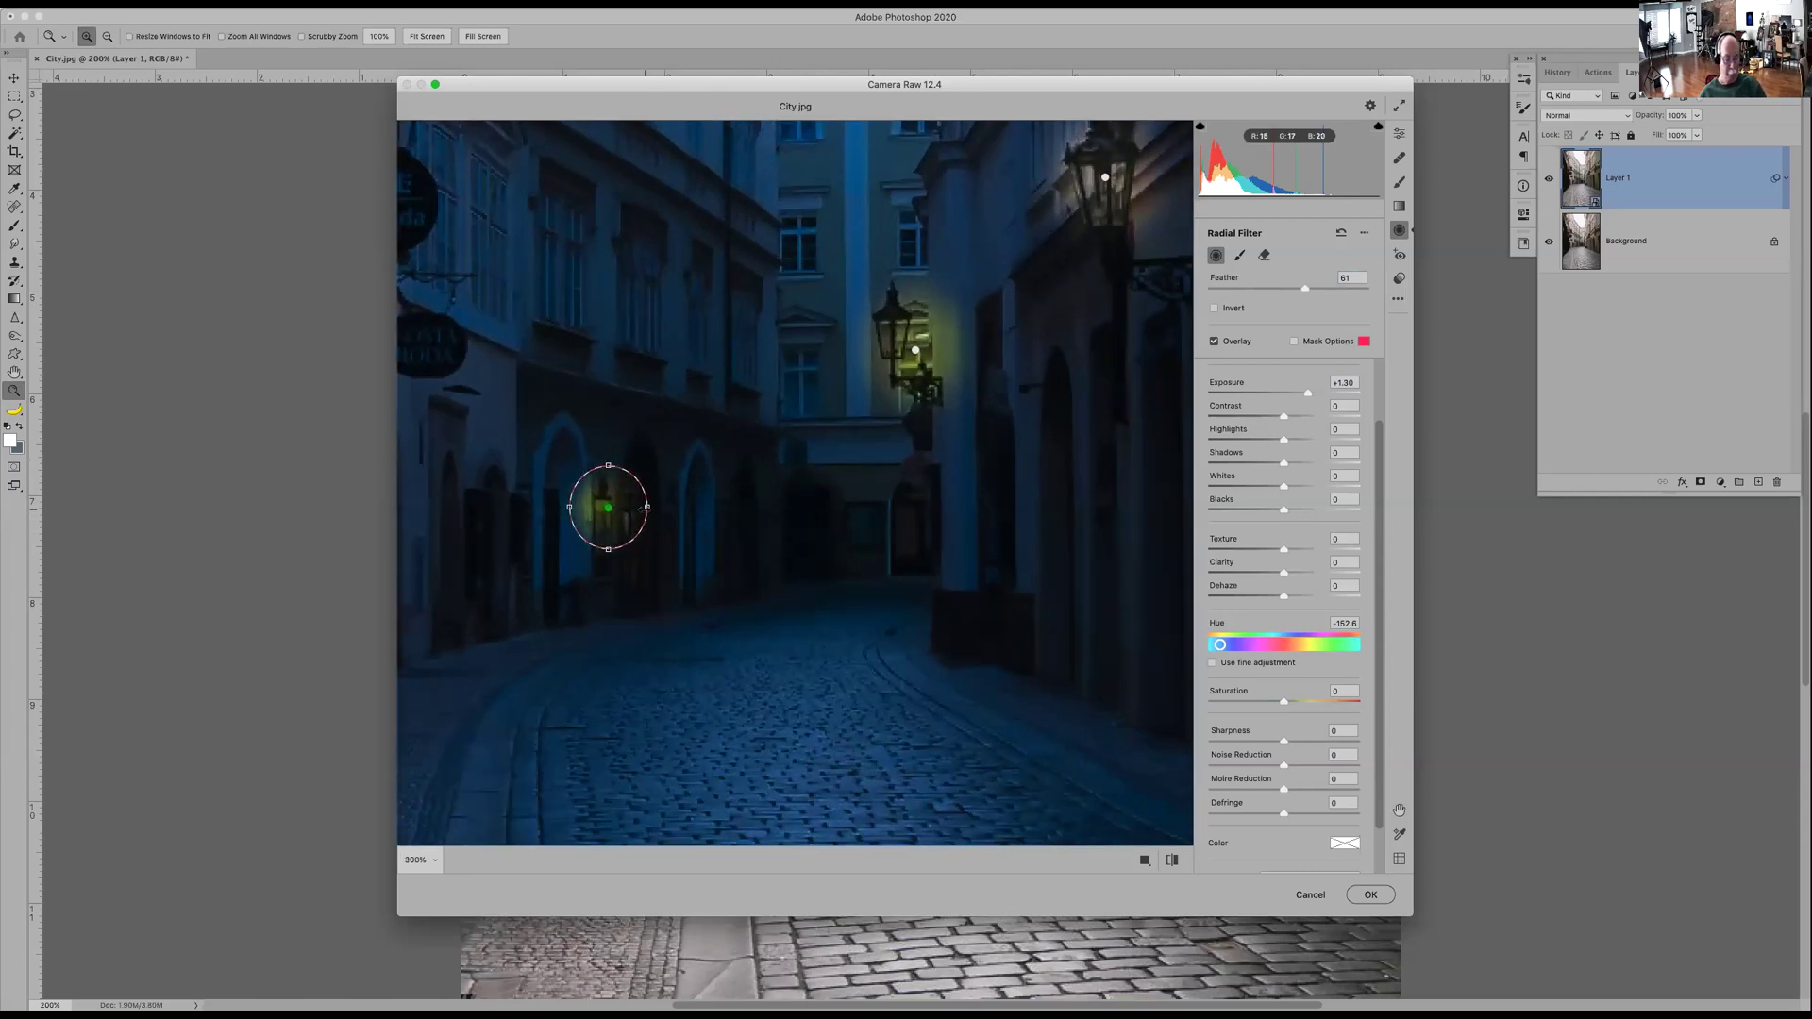
pyautogui.moveTo(646, 507); pyautogui.dragTo(629, 508)
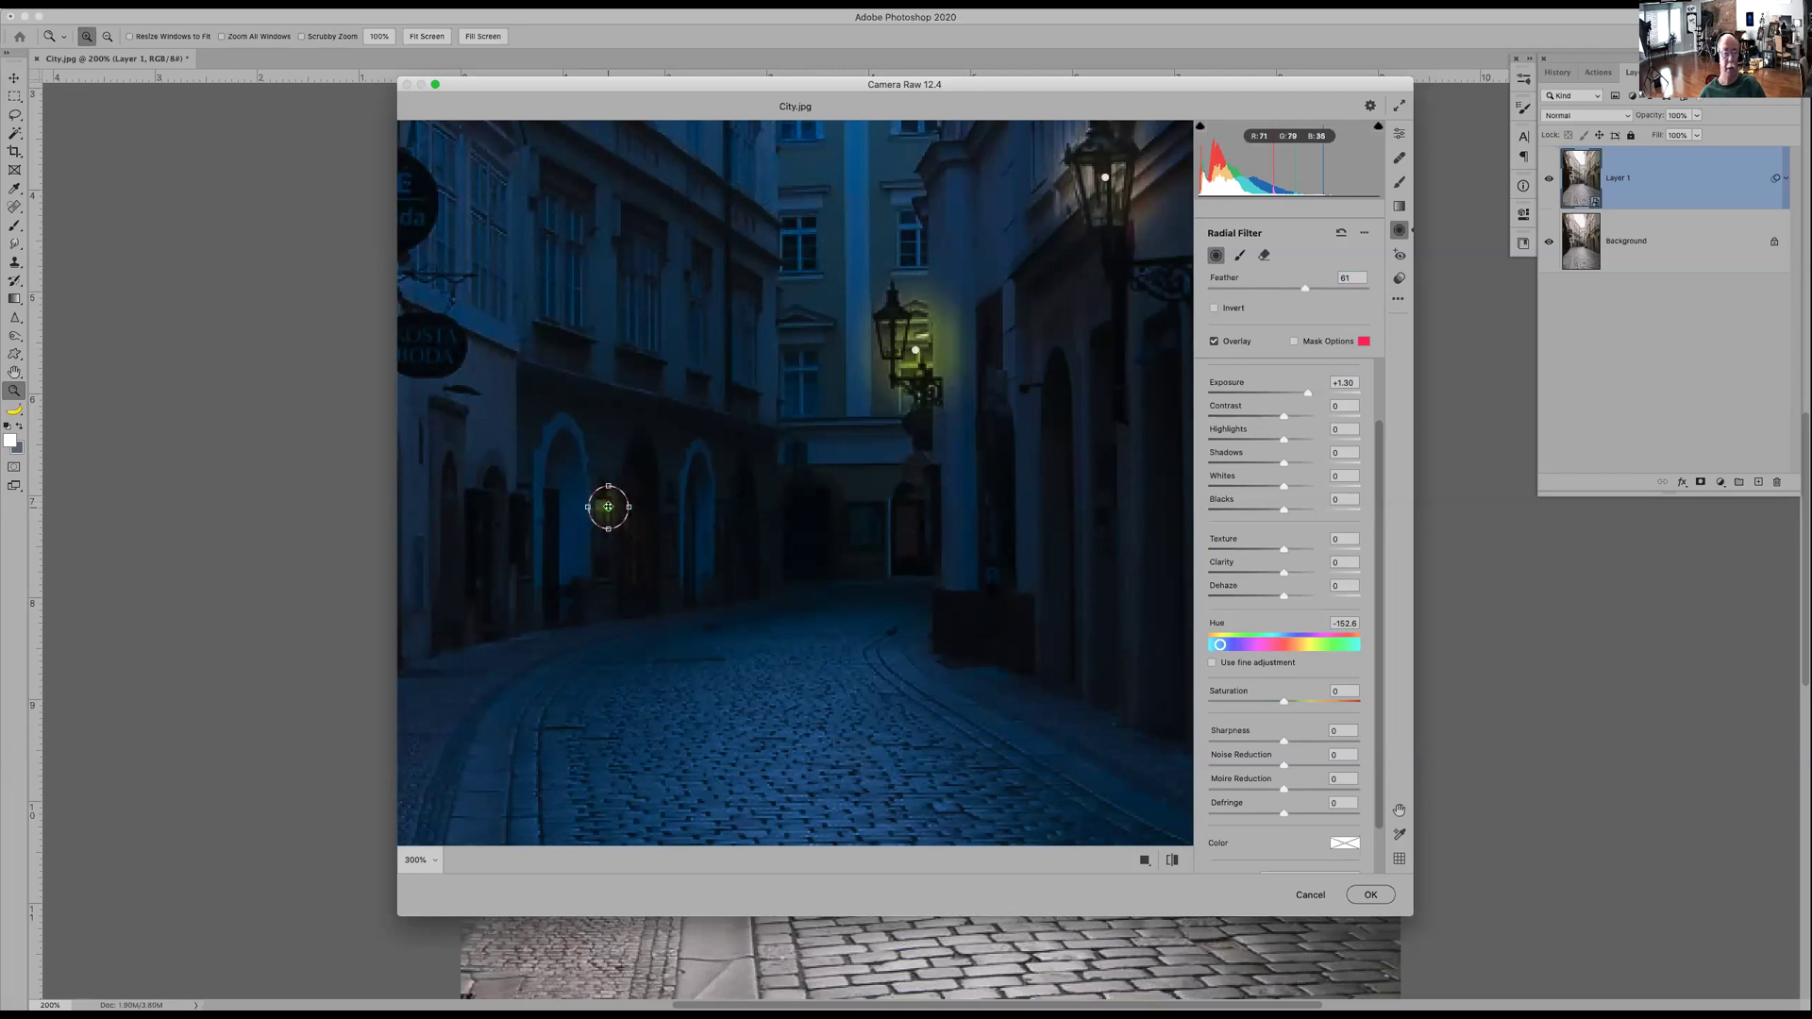
pyautogui.moveTo(609, 507); pyautogui.dragTo(607, 502)
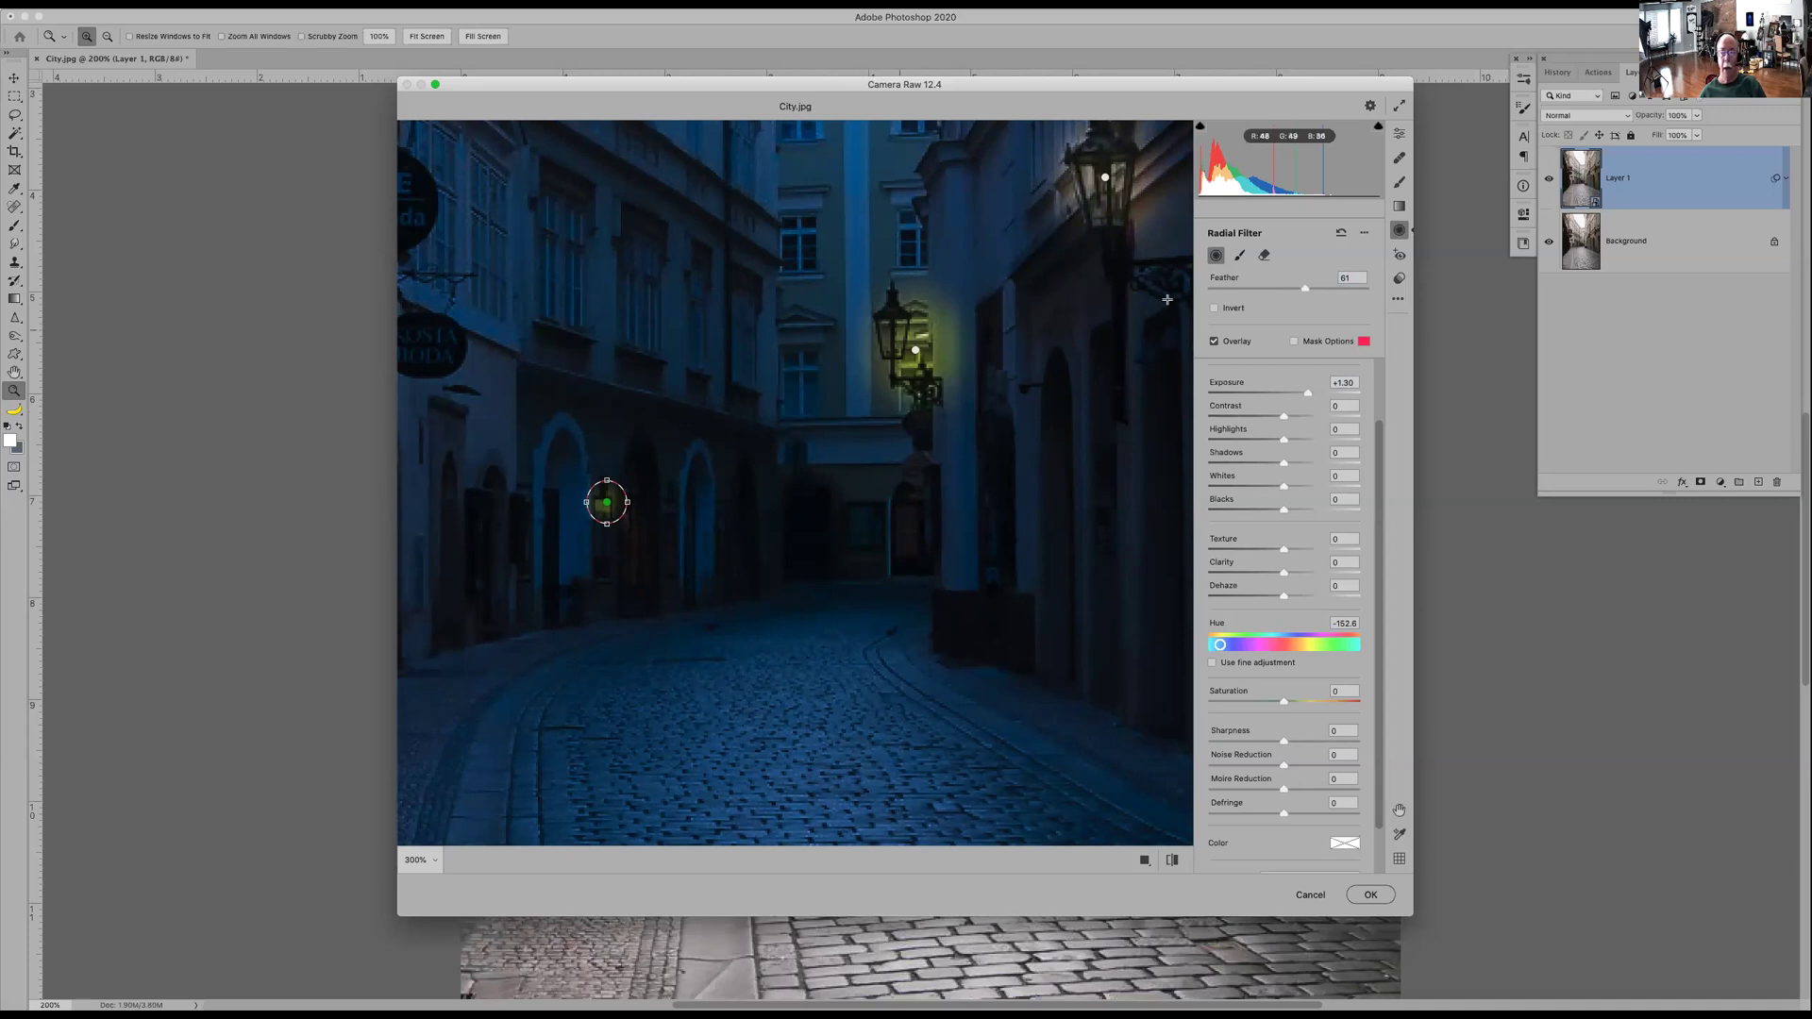
# - Reduce the radial filter's mask brush to size 5 and paint the glow onto the left window above the distant lamp
pyautogui.click(1239, 255)
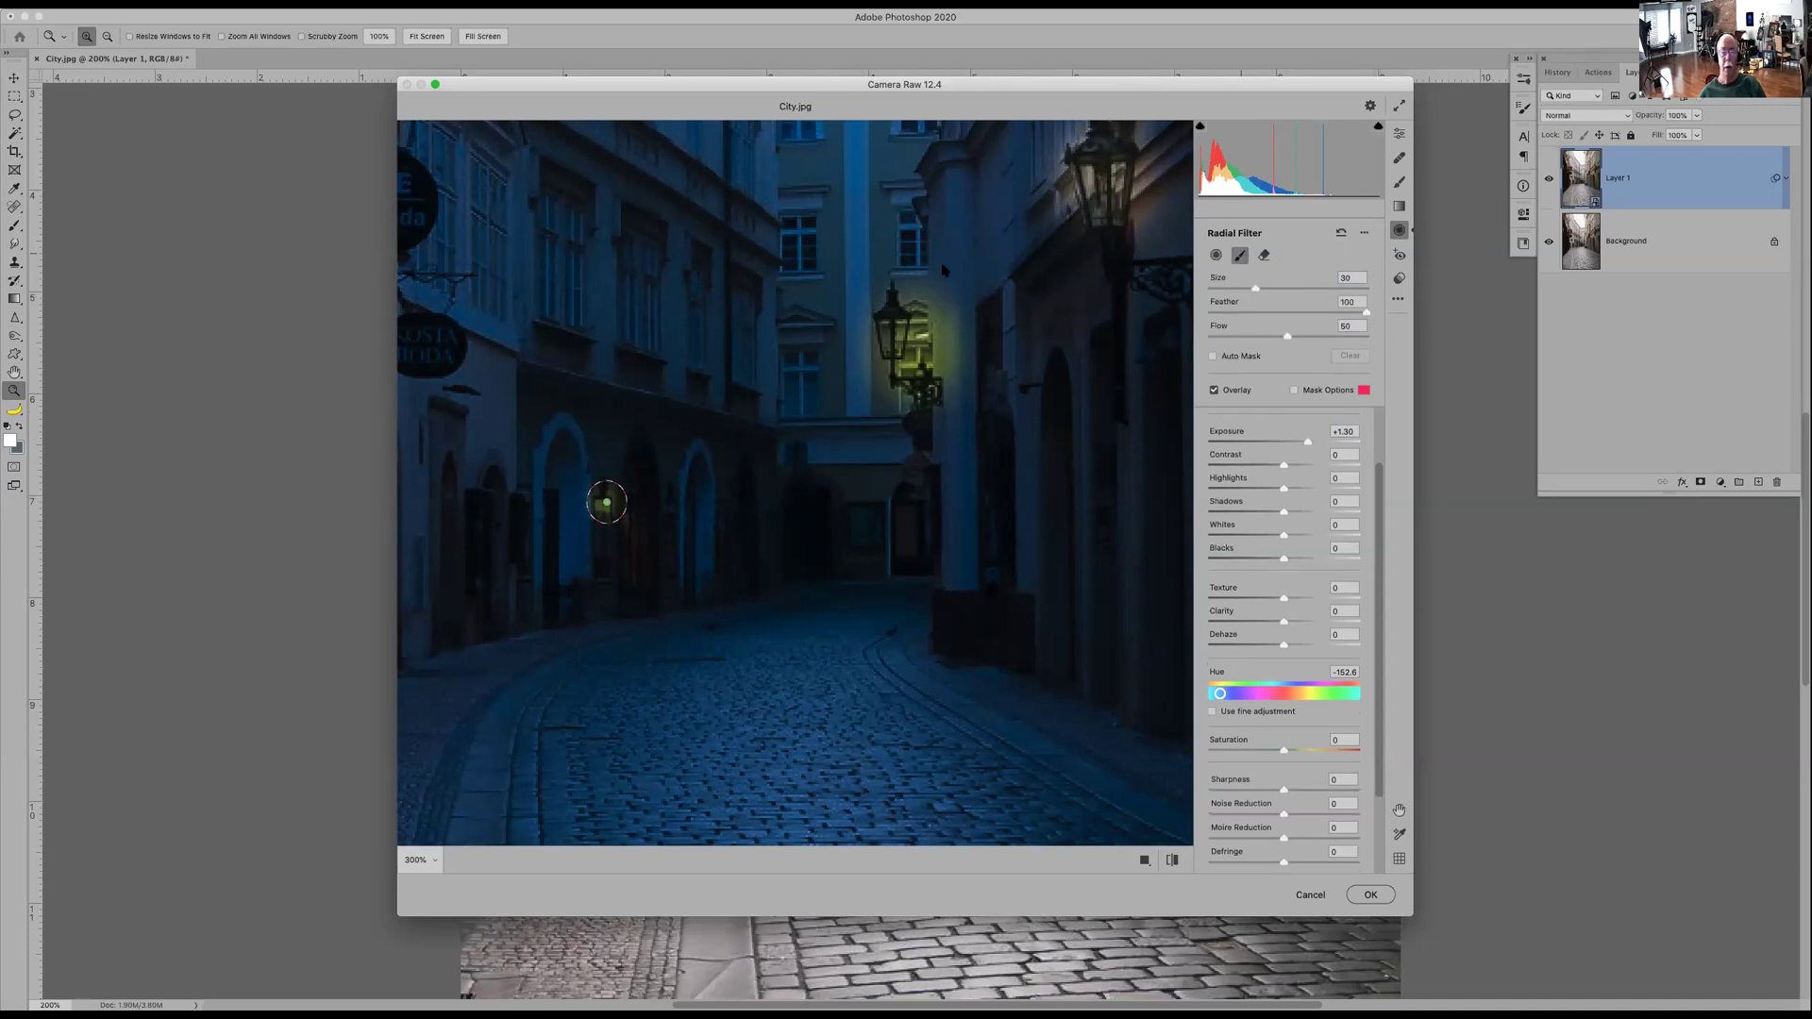
pyautogui.press('[')
pyautogui.press('[')
pyautogui.press('[')
pyautogui.press('[')
pyautogui.press('[')
pyautogui.press('[')
pyautogui.press('[')
pyautogui.press('[')
pyautogui.press('[')
pyautogui.press('[')
pyautogui.press('[')
pyautogui.press('[')
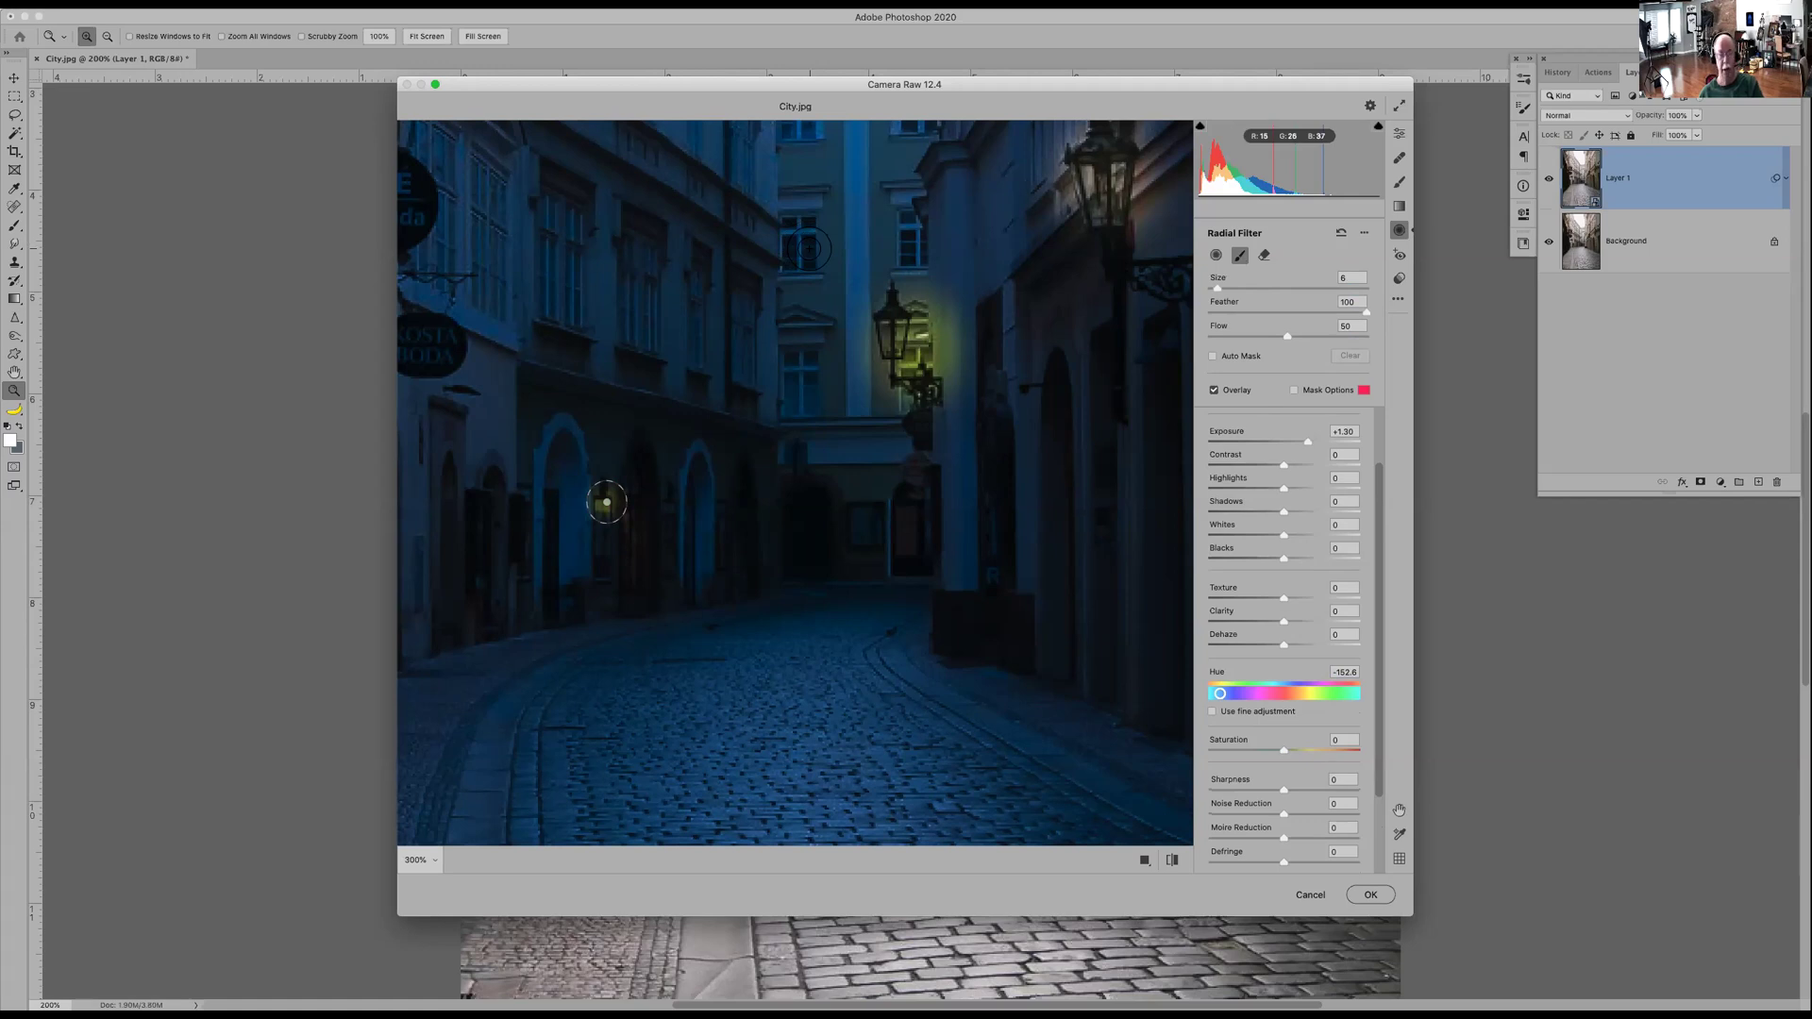
pyautogui.press('[')
pyautogui.moveTo(807, 242); pyautogui.dragTo(807, 255)
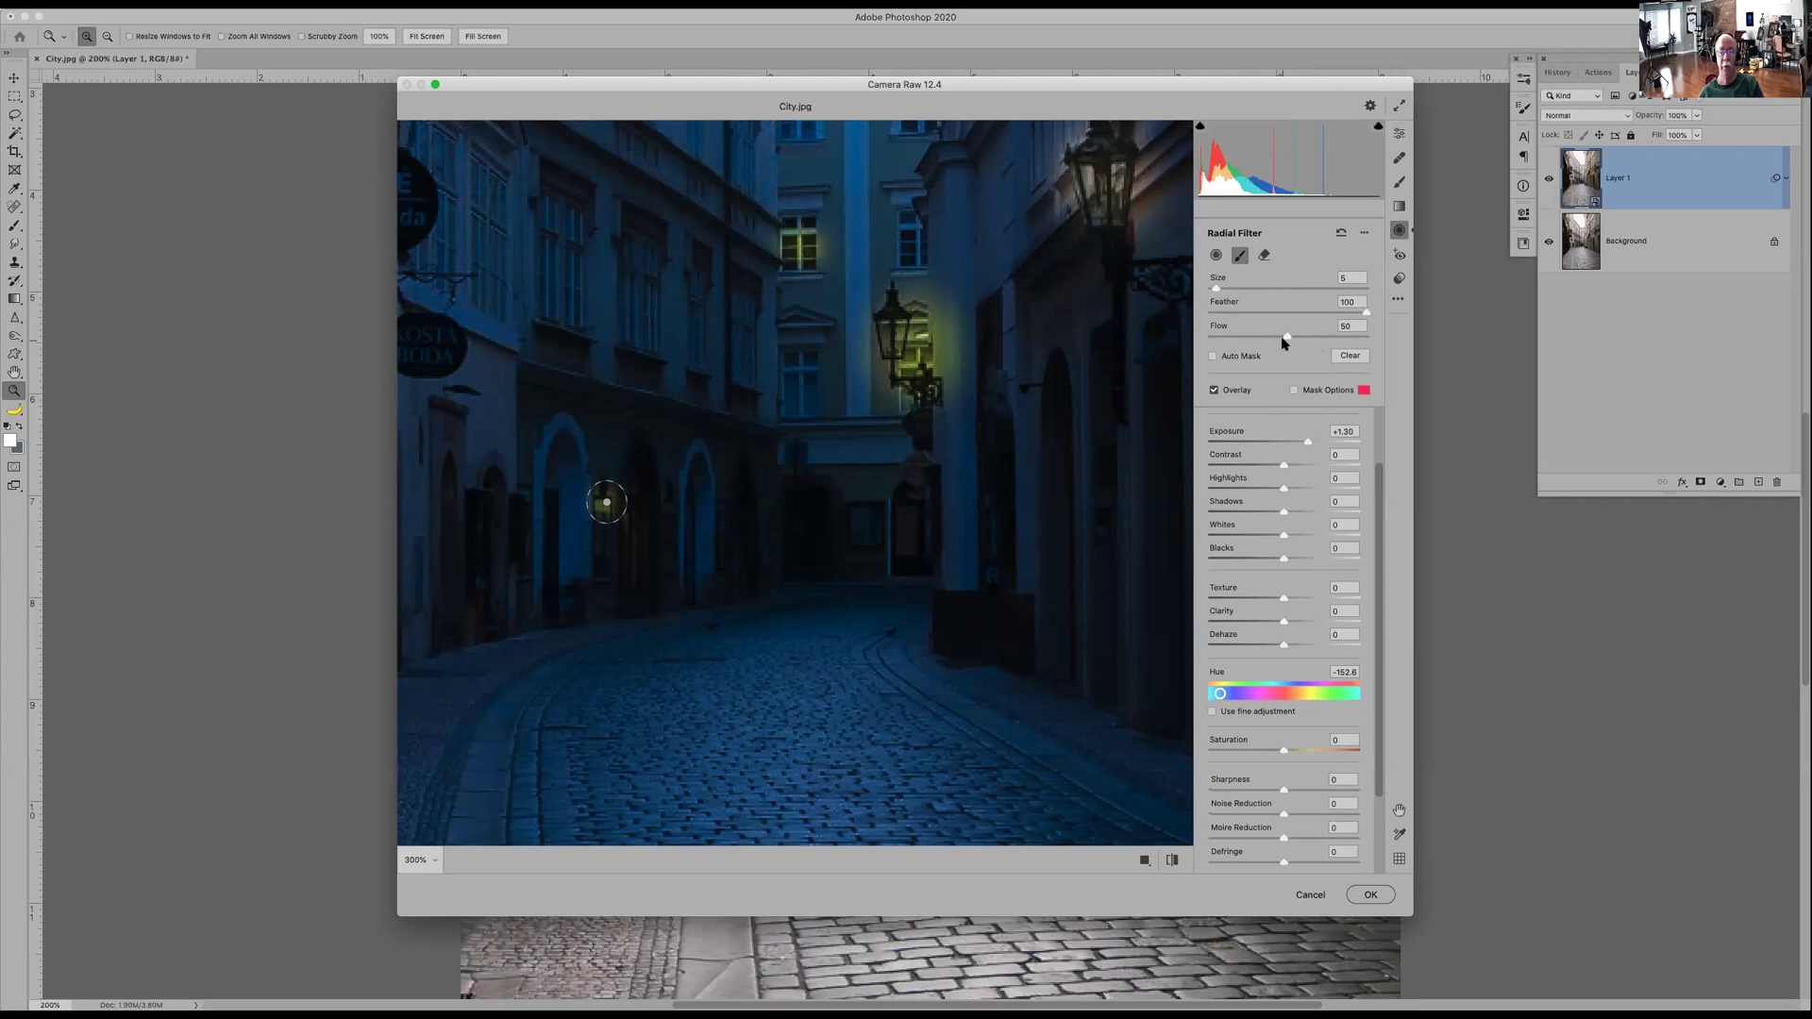
# - Set the mask brush to flow 28 and size 3, touch up the left lit window and paint the window beside it
pyautogui.moveTo(1285, 335); pyautogui.dragTo(1248, 341)
pyautogui.press('[')
pyautogui.press('[')
pyautogui.press('[')
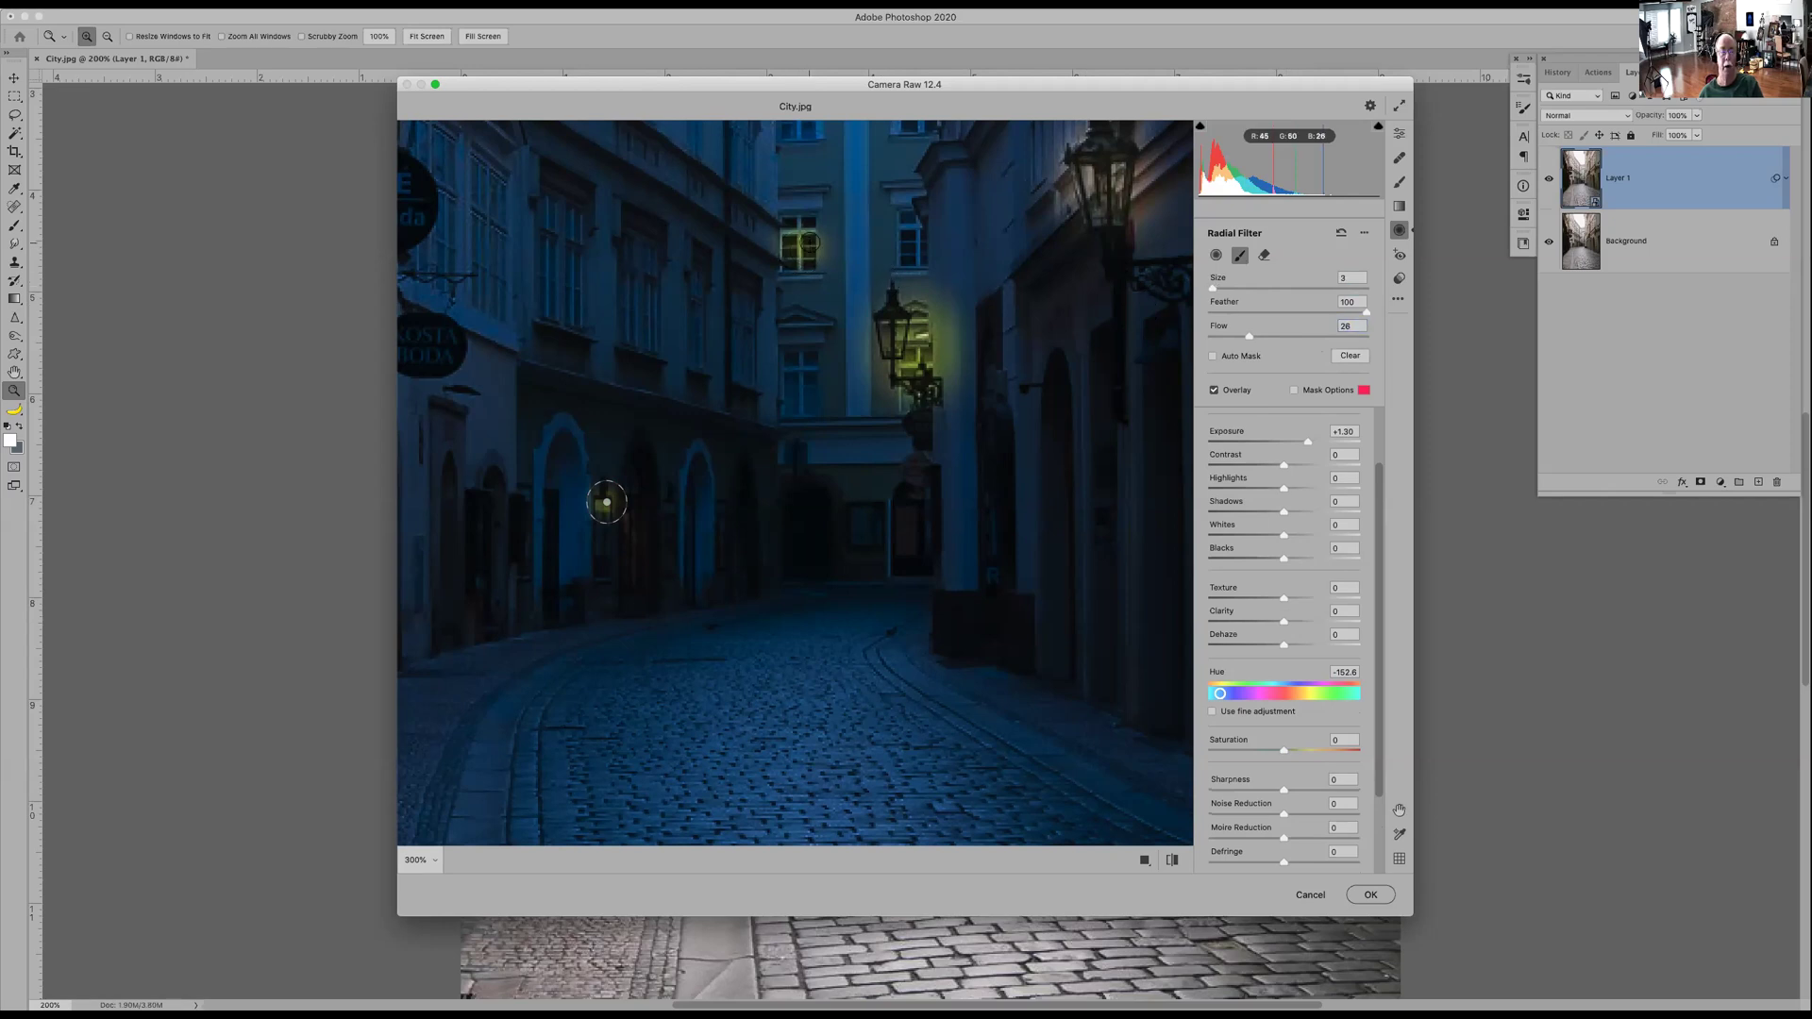
pyautogui.moveTo(786, 238); pyautogui.dragTo(793, 233)
pyautogui.moveTo(901, 219)
pyautogui.mouseDown()
pyautogui.moveTo(907, 247)
pyautogui.moveTo(923, 231)
pyautogui.moveTo(920, 261)
pyautogui.moveTo(910, 244)
pyautogui.mouseUp()
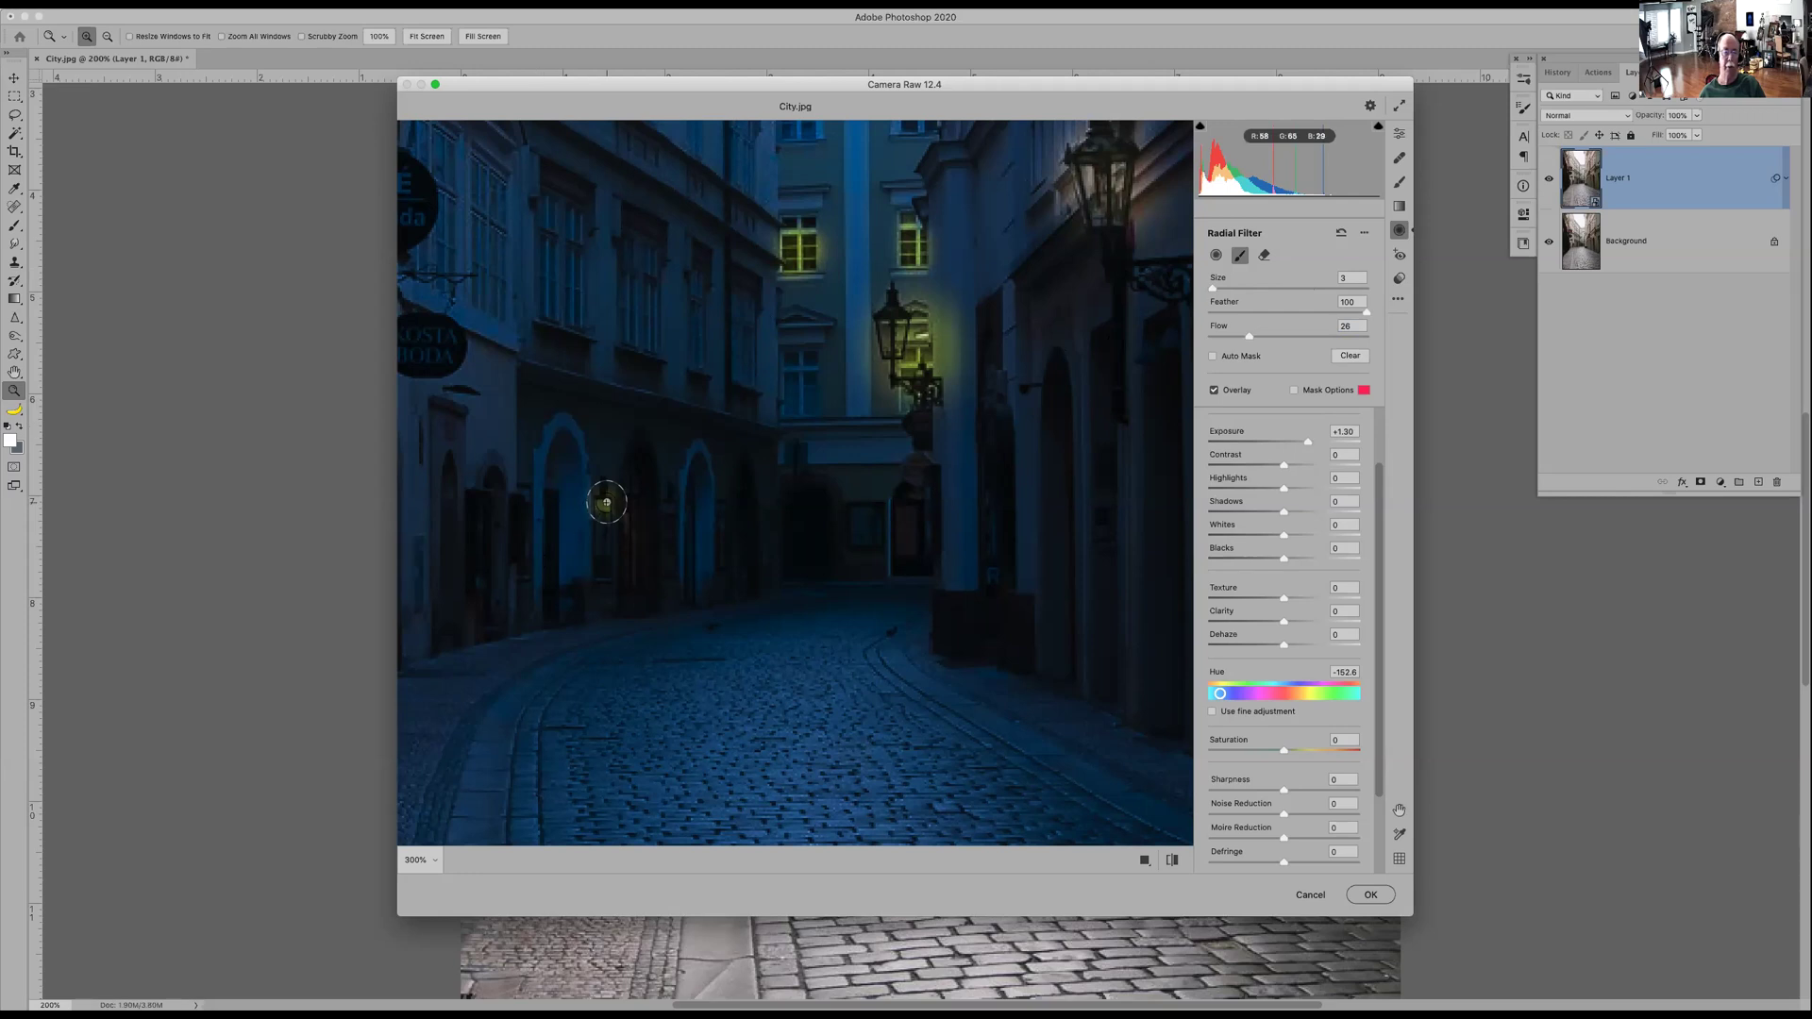
# - Paint the yellow glow onto the right window one storey above the lit pair
pyautogui.click(1216, 255)
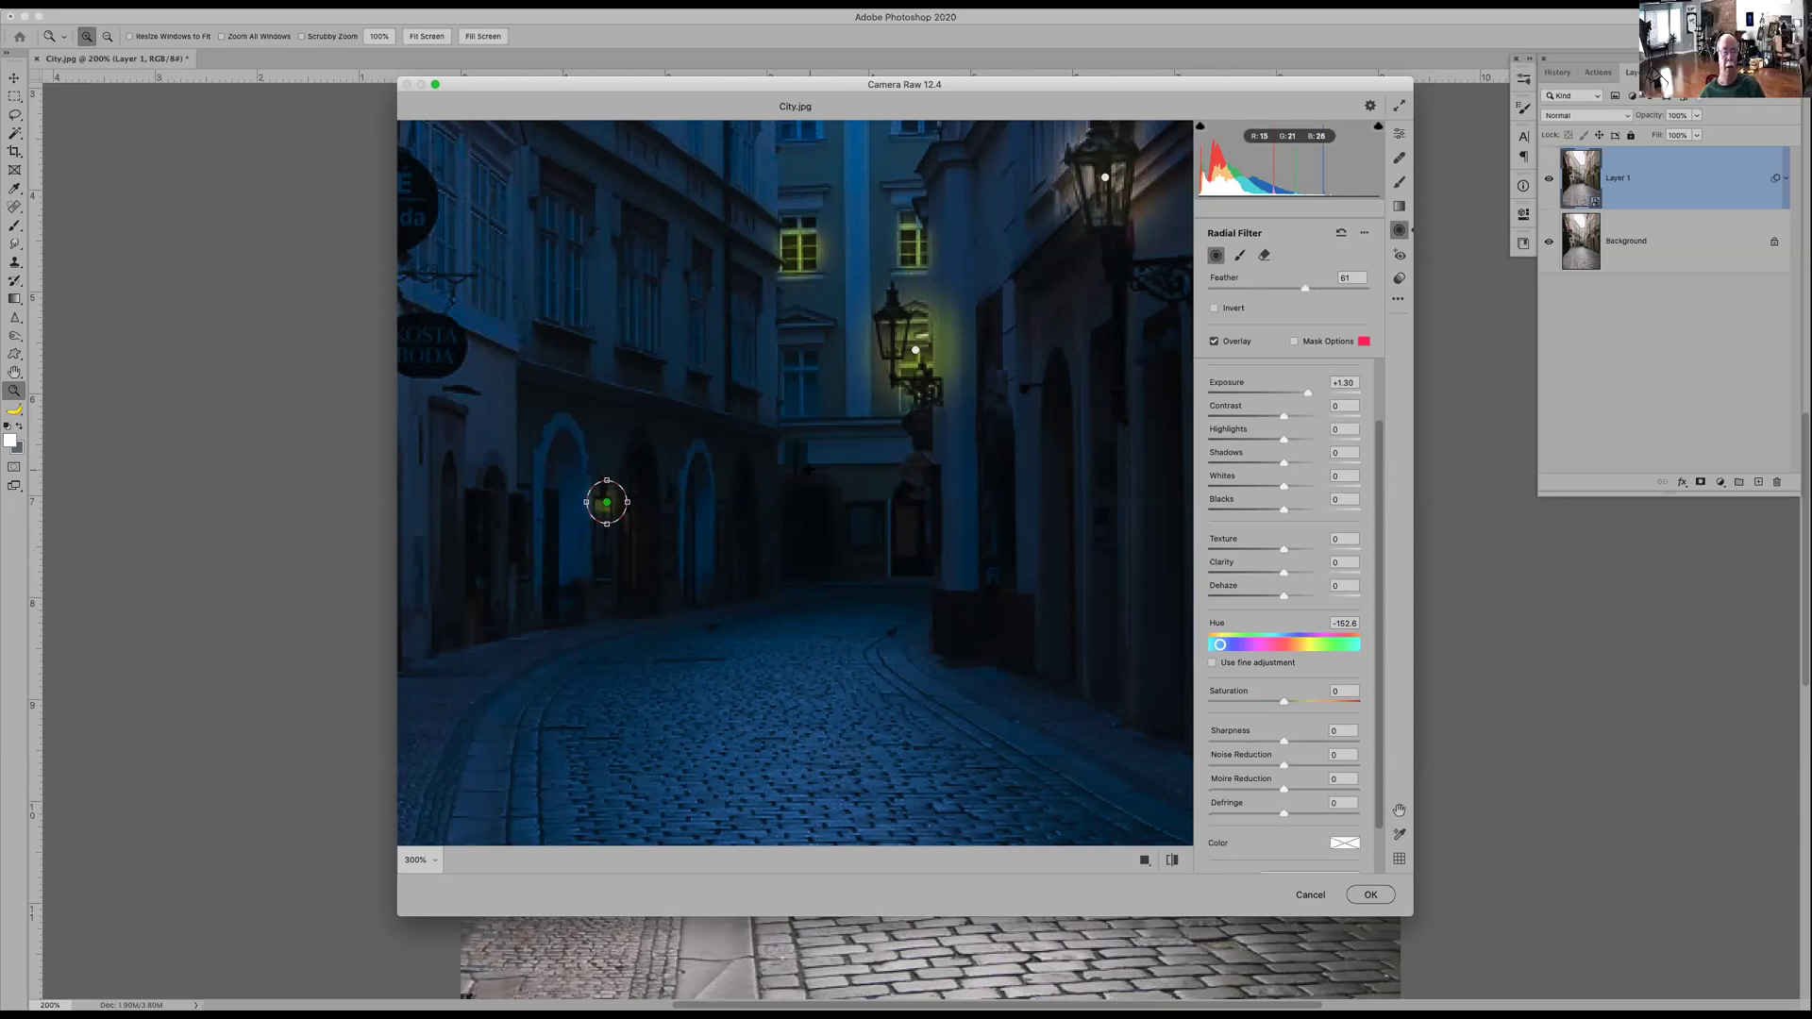
pyautogui.scroll(5, 834, 503)
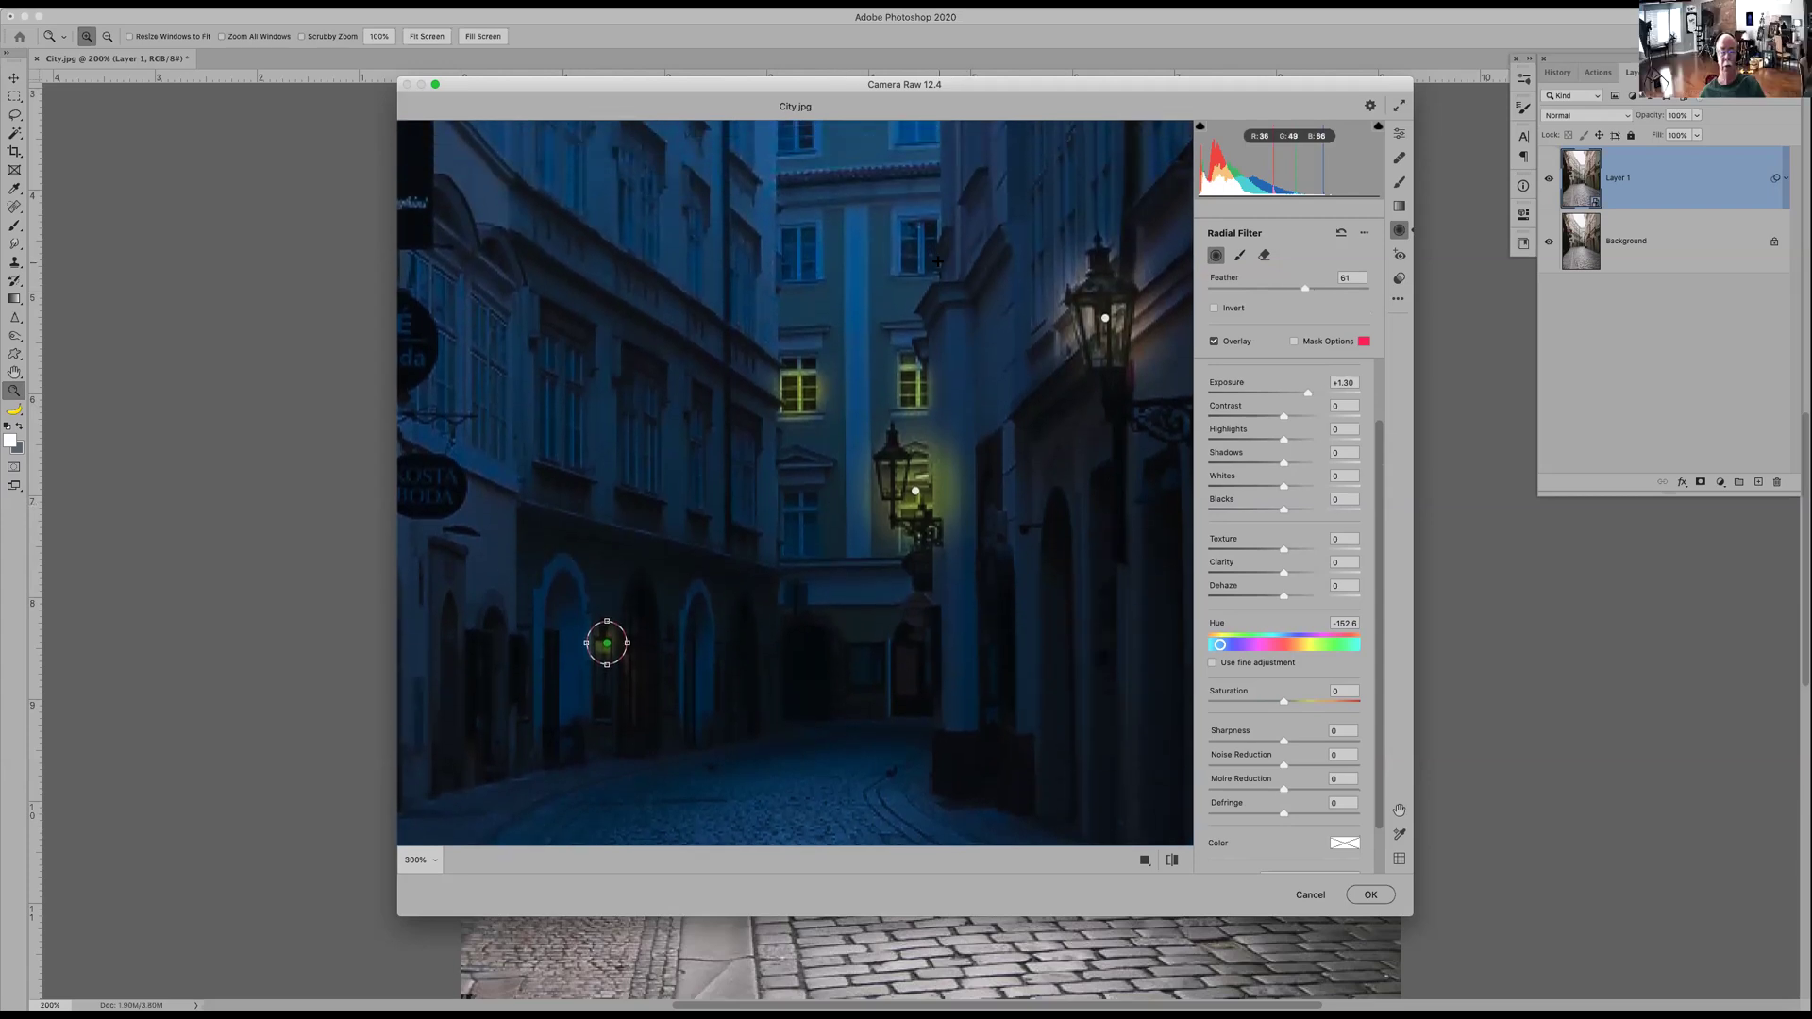
pyautogui.scroll(6, 858, 373)
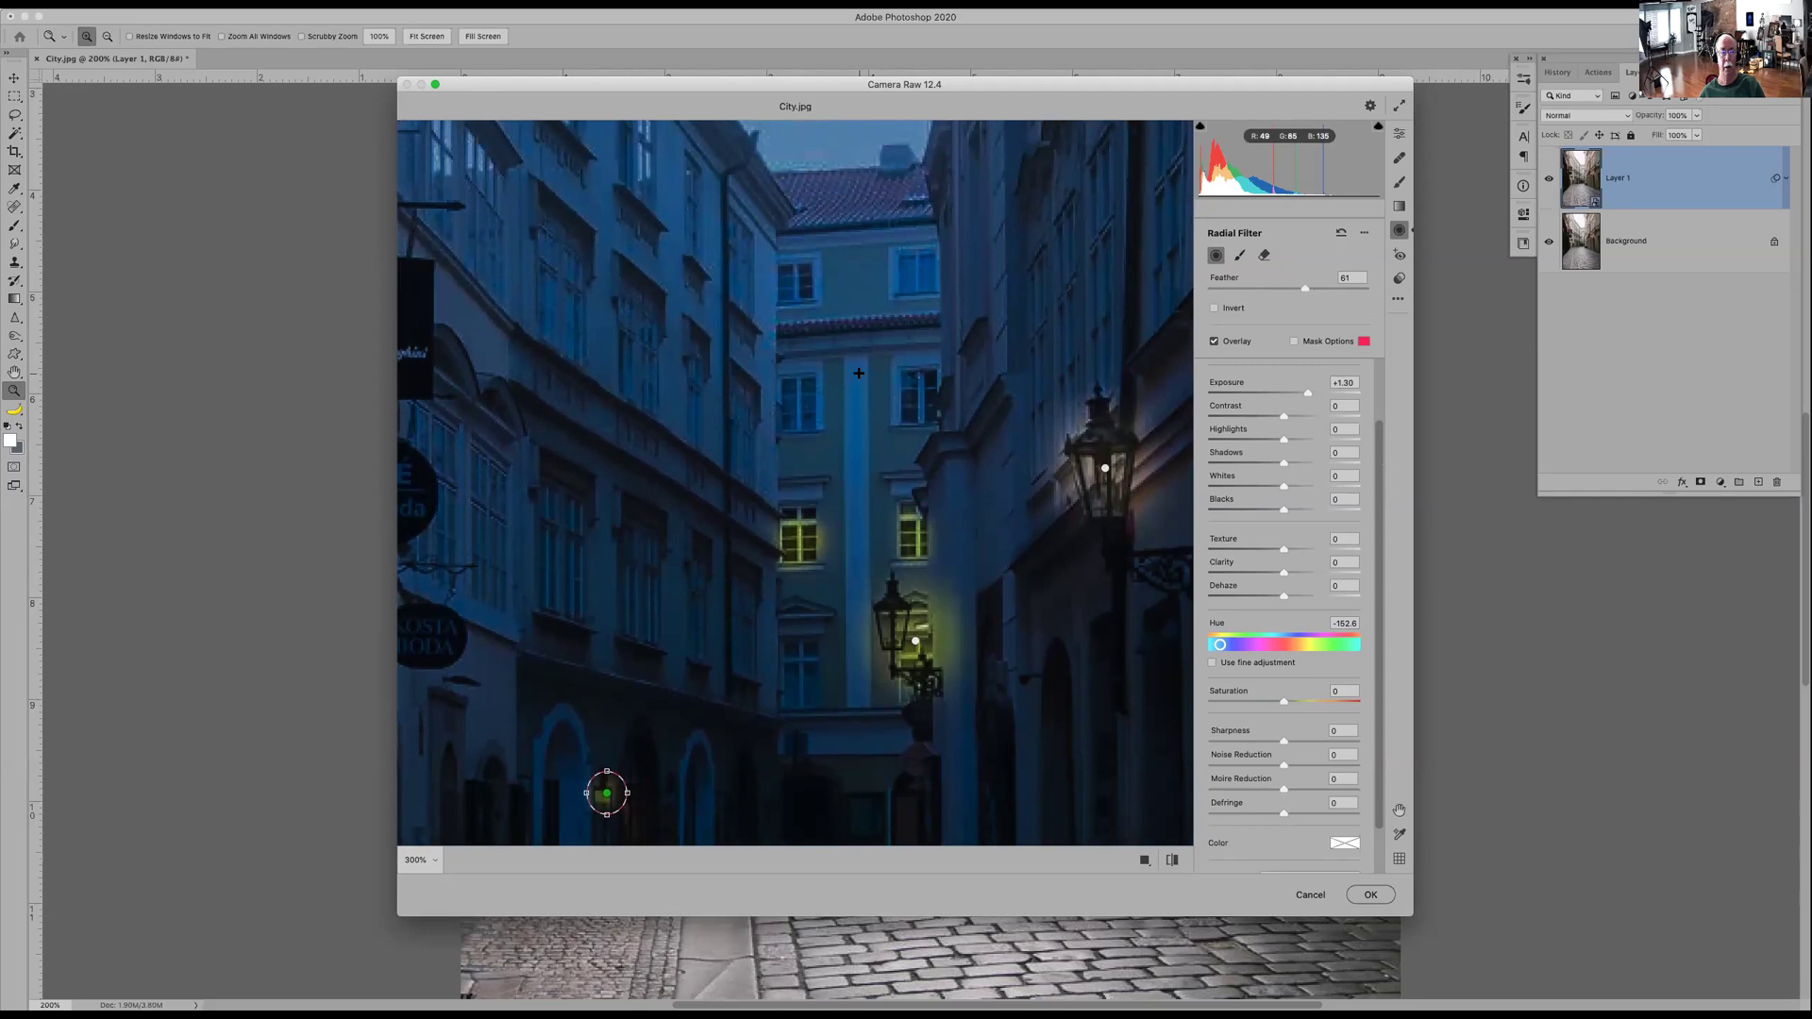
pyautogui.scroll(-4, 859, 373)
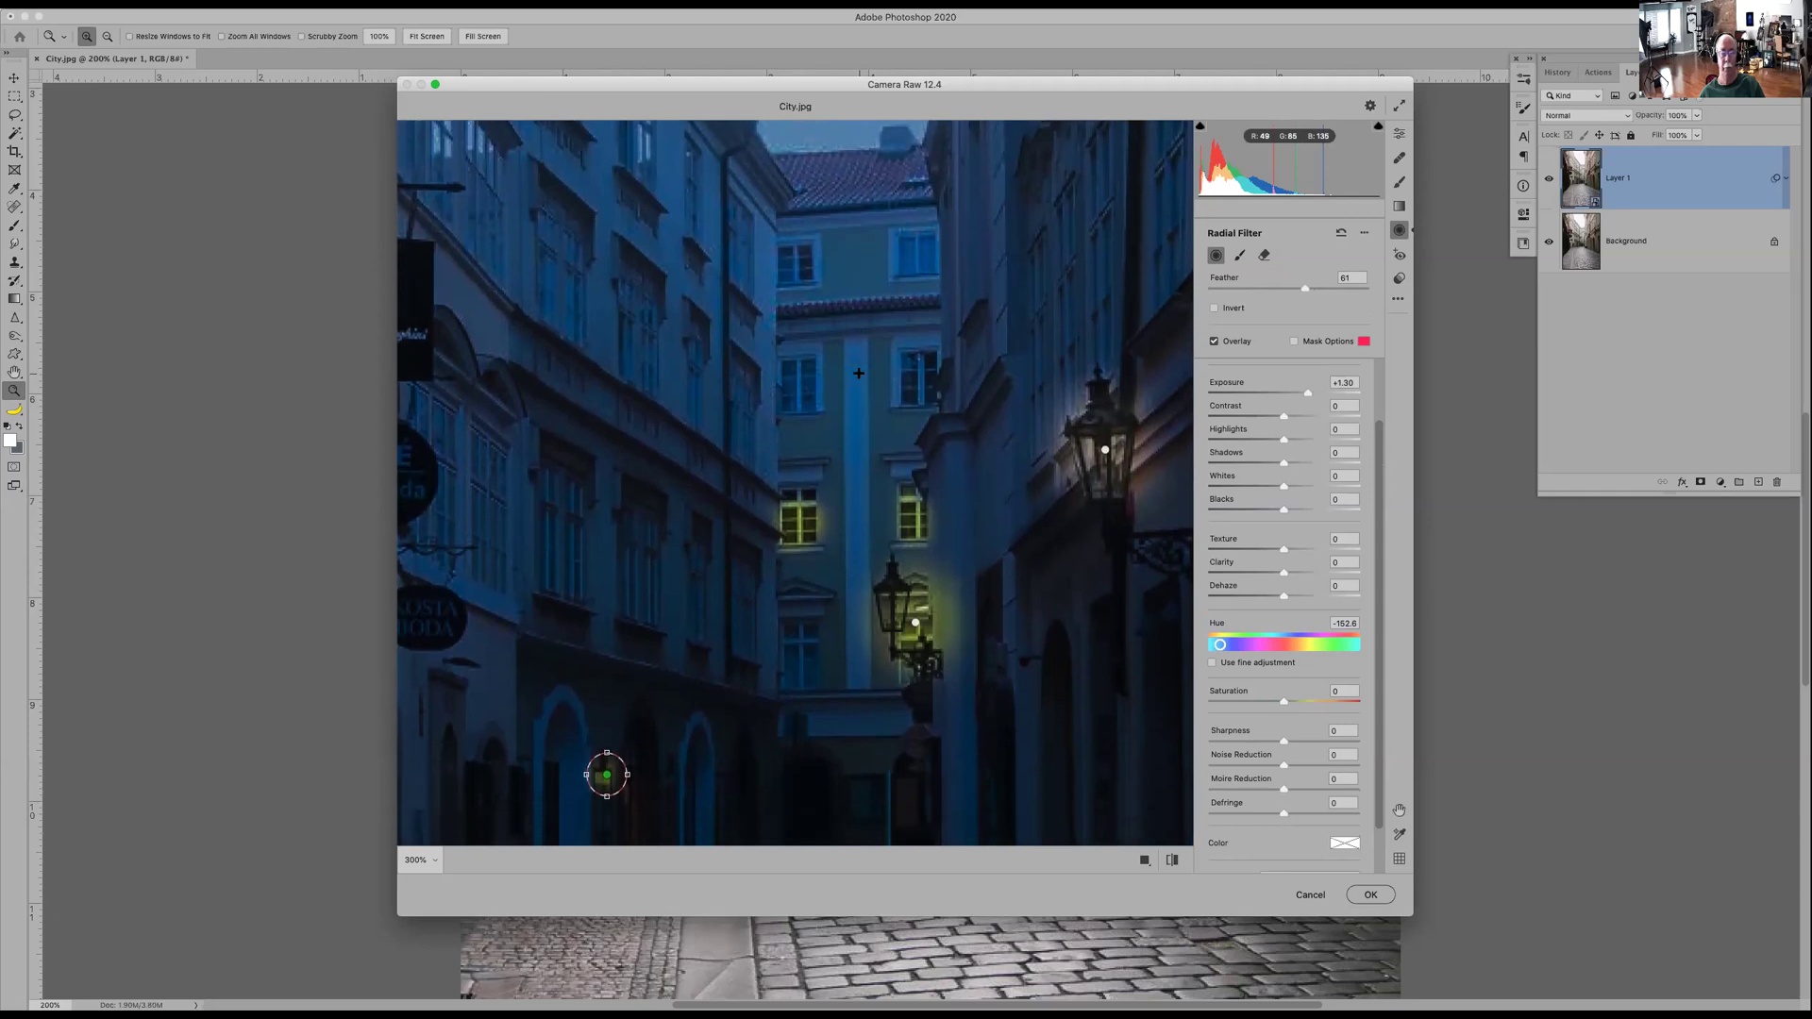
pyautogui.scroll(-3, 859, 373)
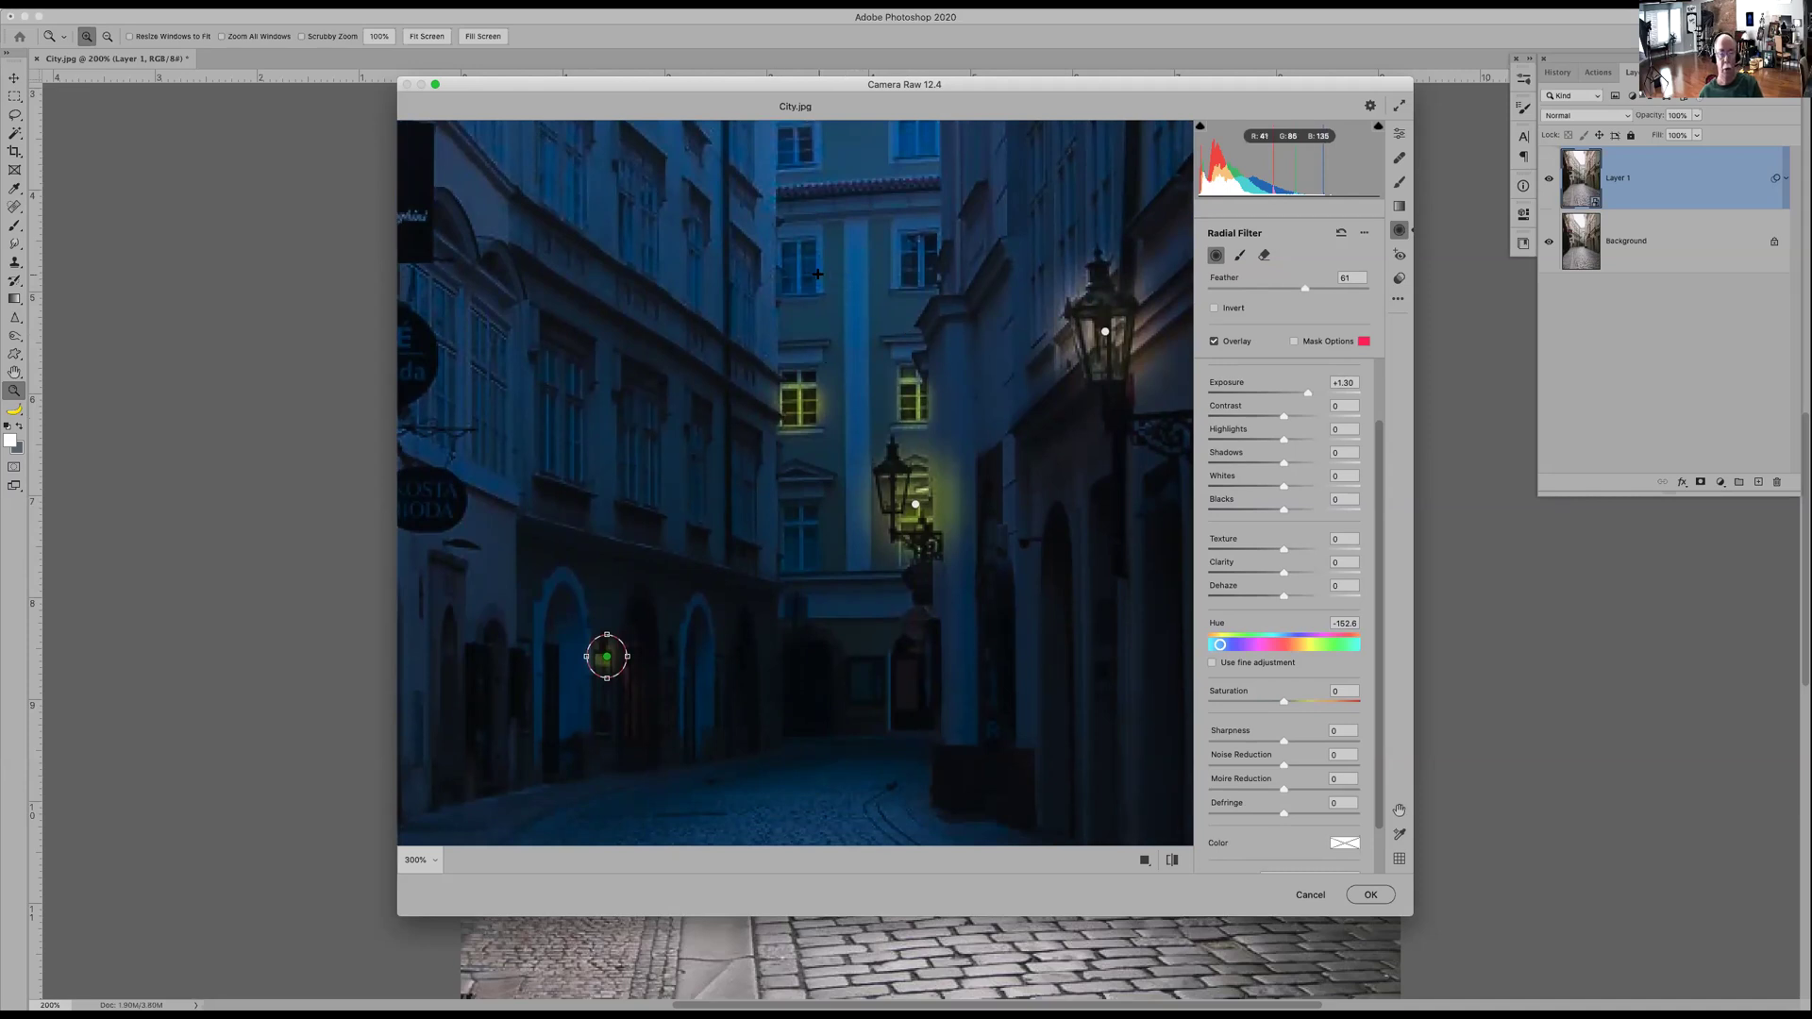
pyautogui.click(1241, 257)
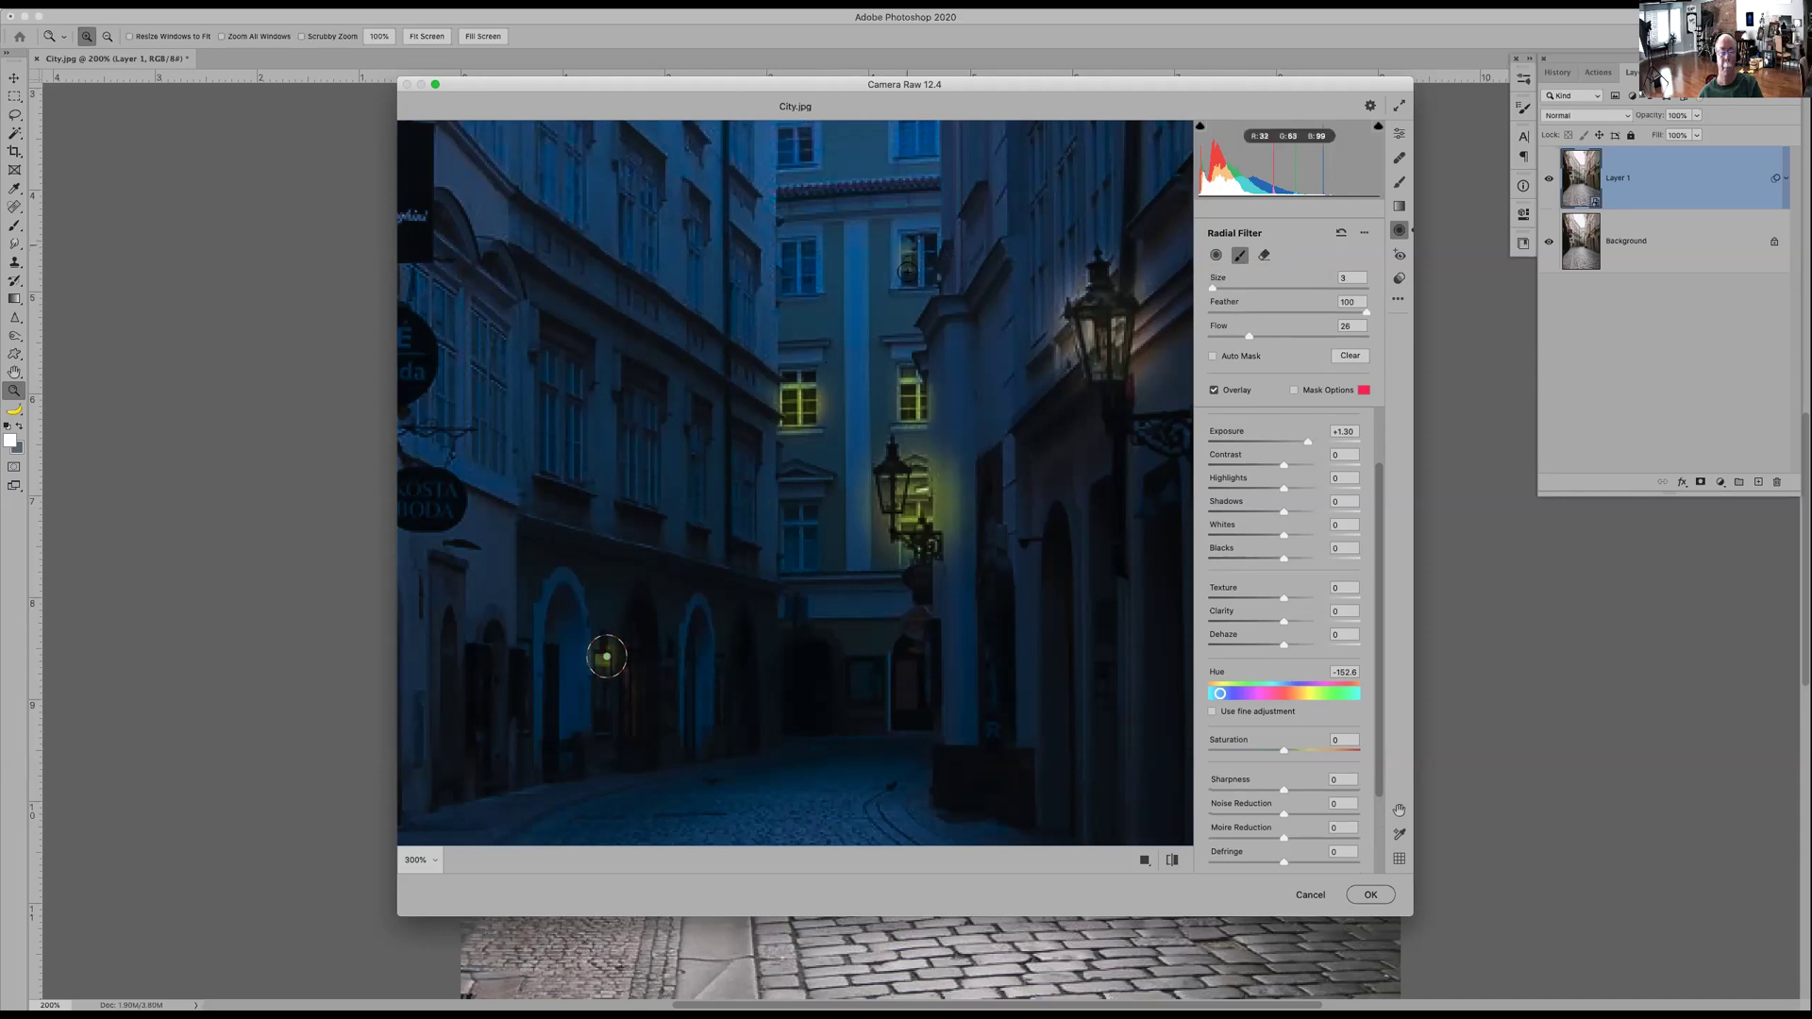
pyautogui.moveTo(927, 270)
pyautogui.mouseDown()
pyautogui.moveTo(928, 248)
pyautogui.moveTo(911, 265)
pyautogui.mouseUp()
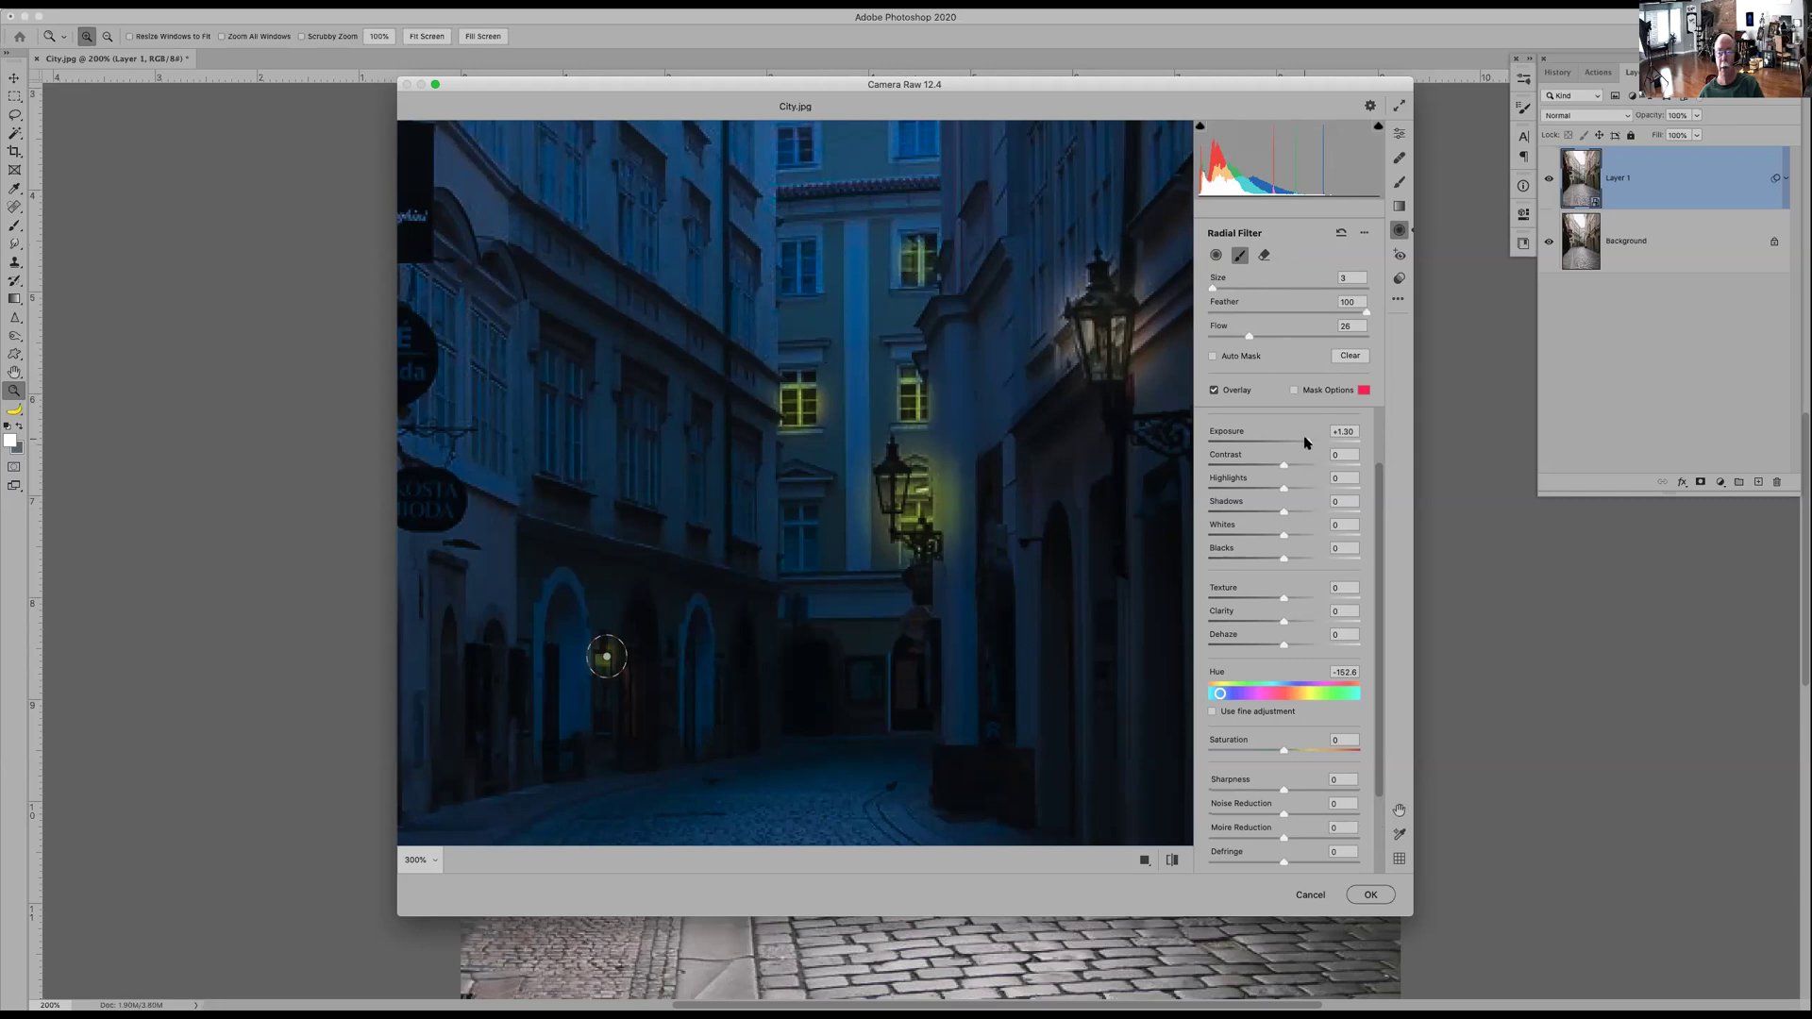
# - Raise the filter's exposure to +1.85 and brush the glow over both windows of the upper storey
pyautogui.moveTo(1310, 440); pyautogui.dragTo(1317, 439)
pyautogui.moveTo(778, 244)
pyautogui.mouseDown()
pyautogui.moveTo(794, 280)
pyautogui.moveTo(803, 253)
pyautogui.mouseUp()
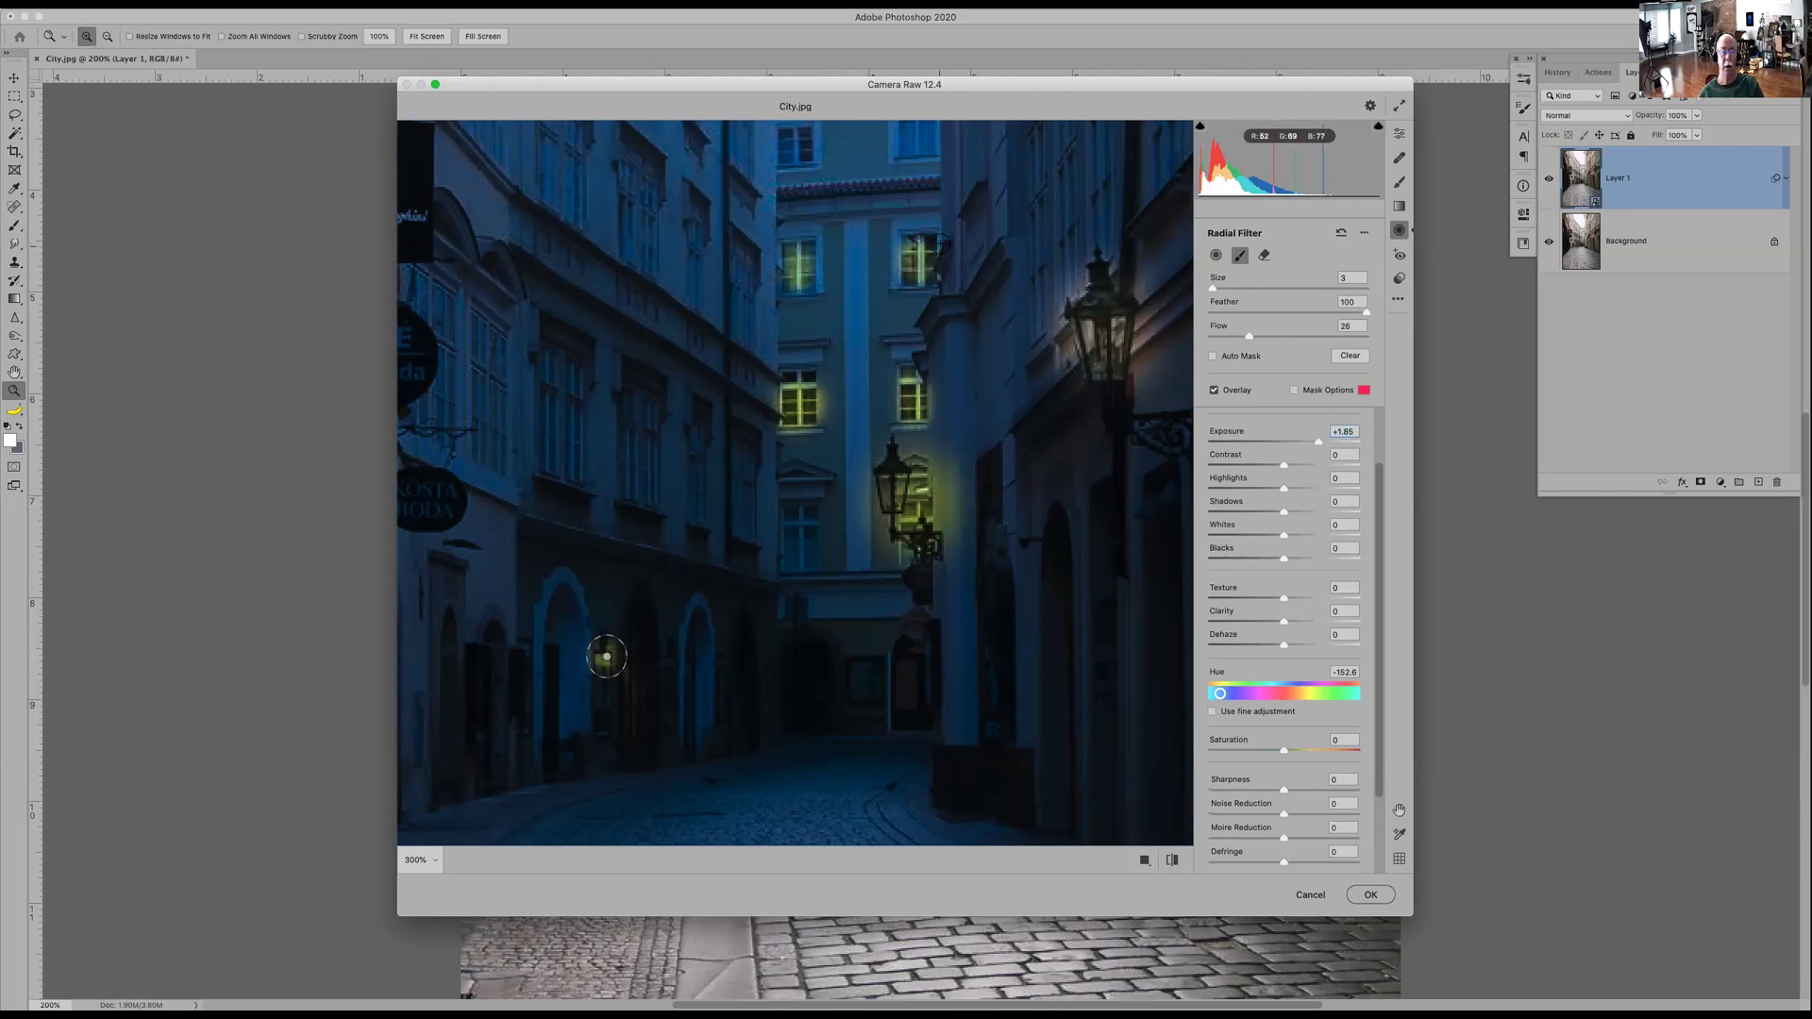
pyautogui.moveTo(929, 243); pyautogui.dragTo(906, 283)
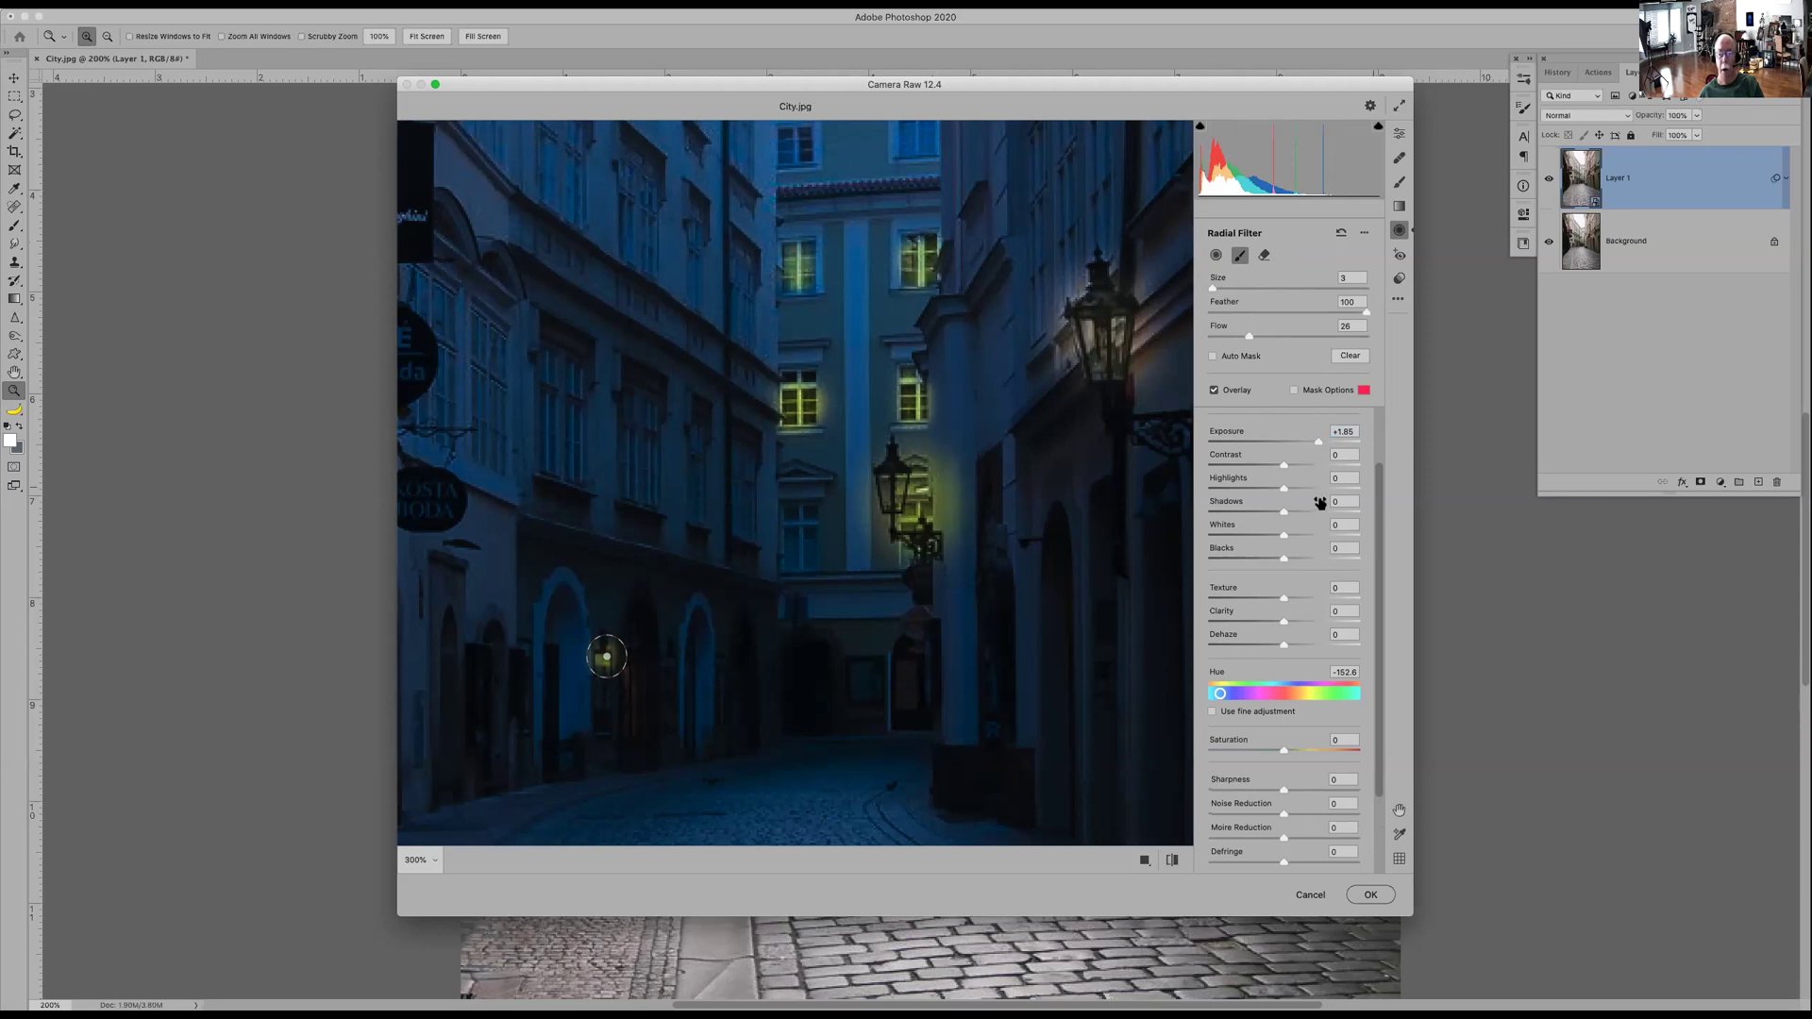
# - Raise the filter's shadows to +51 and intensify the glow on the four lit windows with a brush enlarged to size 6
pyautogui.moveTo(1284, 515); pyautogui.dragTo(1323, 513)
pyautogui.moveTo(804, 246)
pyautogui.mouseDown()
pyautogui.moveTo(790, 282)
pyautogui.moveTo(792, 251)
pyautogui.moveTo(813, 283)
pyautogui.moveTo(810, 243)
pyautogui.mouseUp()
pyautogui.press(']')
pyautogui.press(']')
pyautogui.press(']')
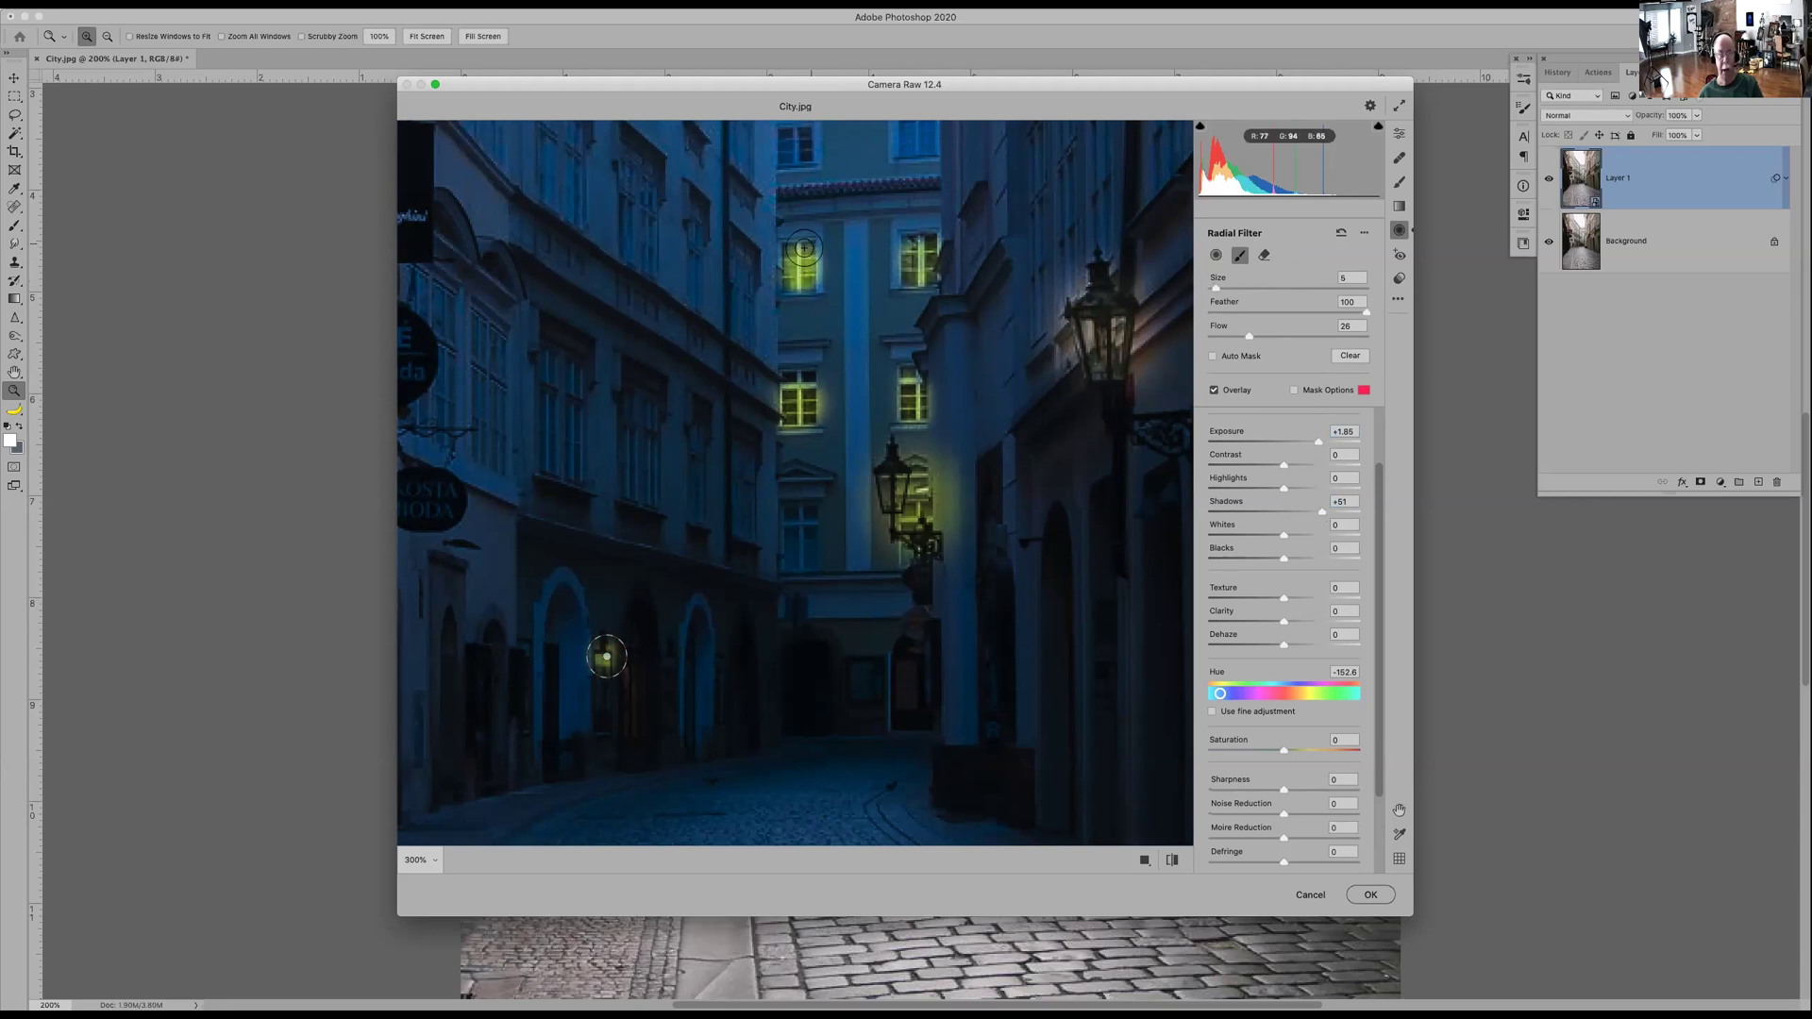
pyautogui.moveTo(803, 251)
pyautogui.mouseDown()
pyautogui.moveTo(802, 292)
pyautogui.moveTo(797, 269)
pyautogui.mouseUp()
pyautogui.moveTo(796, 398)
pyautogui.mouseDown()
pyautogui.moveTo(796, 415)
pyautogui.moveTo(794, 377)
pyautogui.moveTo(796, 401)
pyautogui.mouseUp()
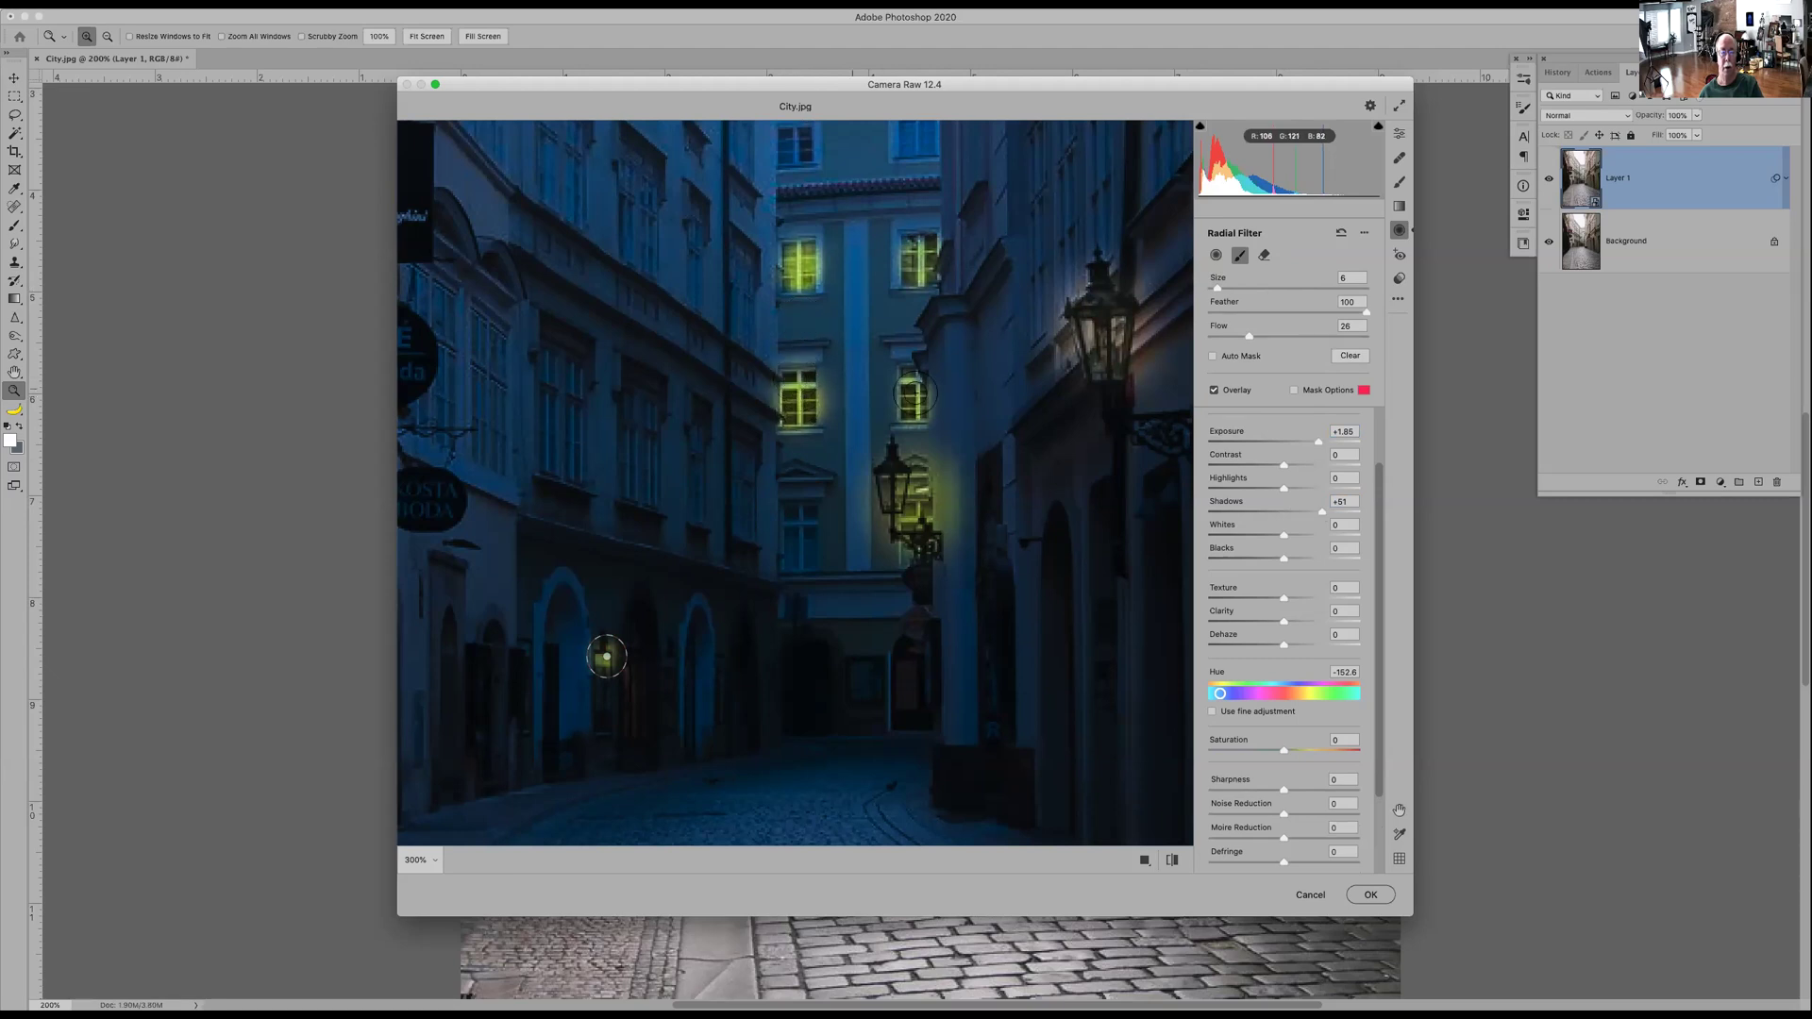
pyautogui.moveTo(908, 400); pyautogui.dragTo(909, 395)
pyautogui.moveTo(912, 244); pyautogui.dragTo(913, 252)
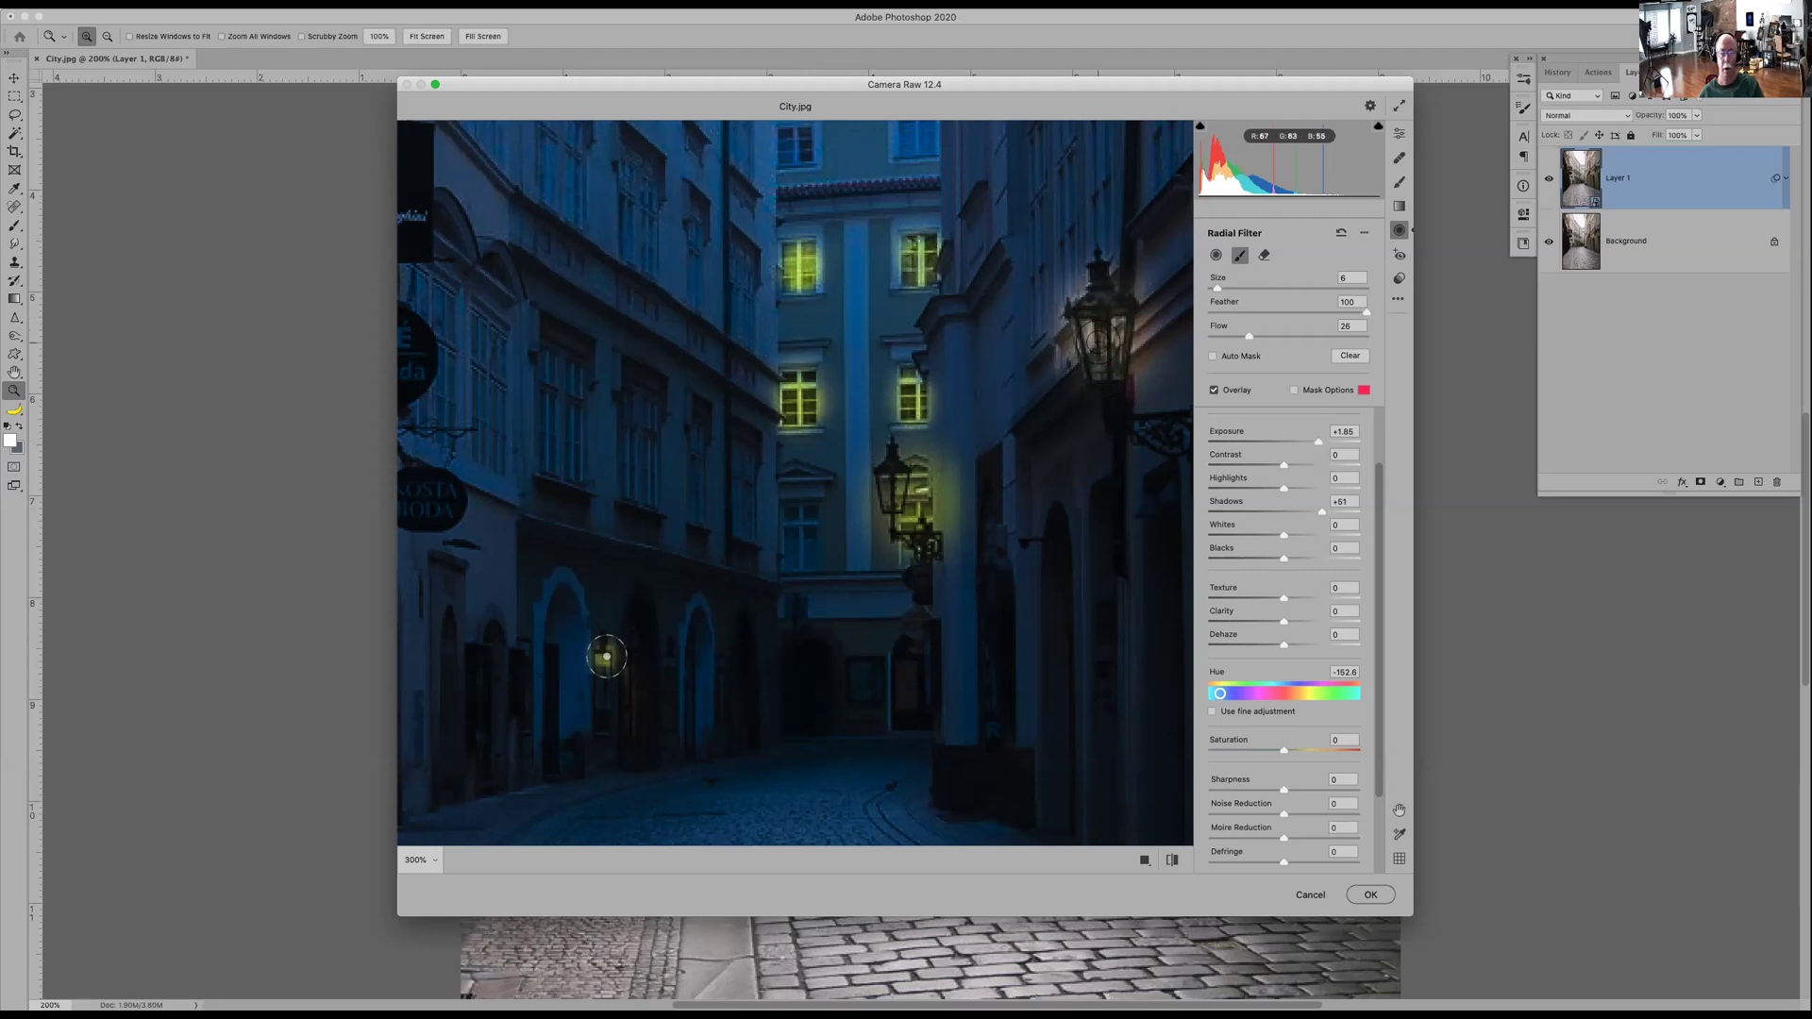
# - Brush a dab of the yellow glow onto the large near street lamp with a slightly bigger brush
pyautogui.press(']')
pyautogui.press(']')
pyautogui.click(1103, 349)
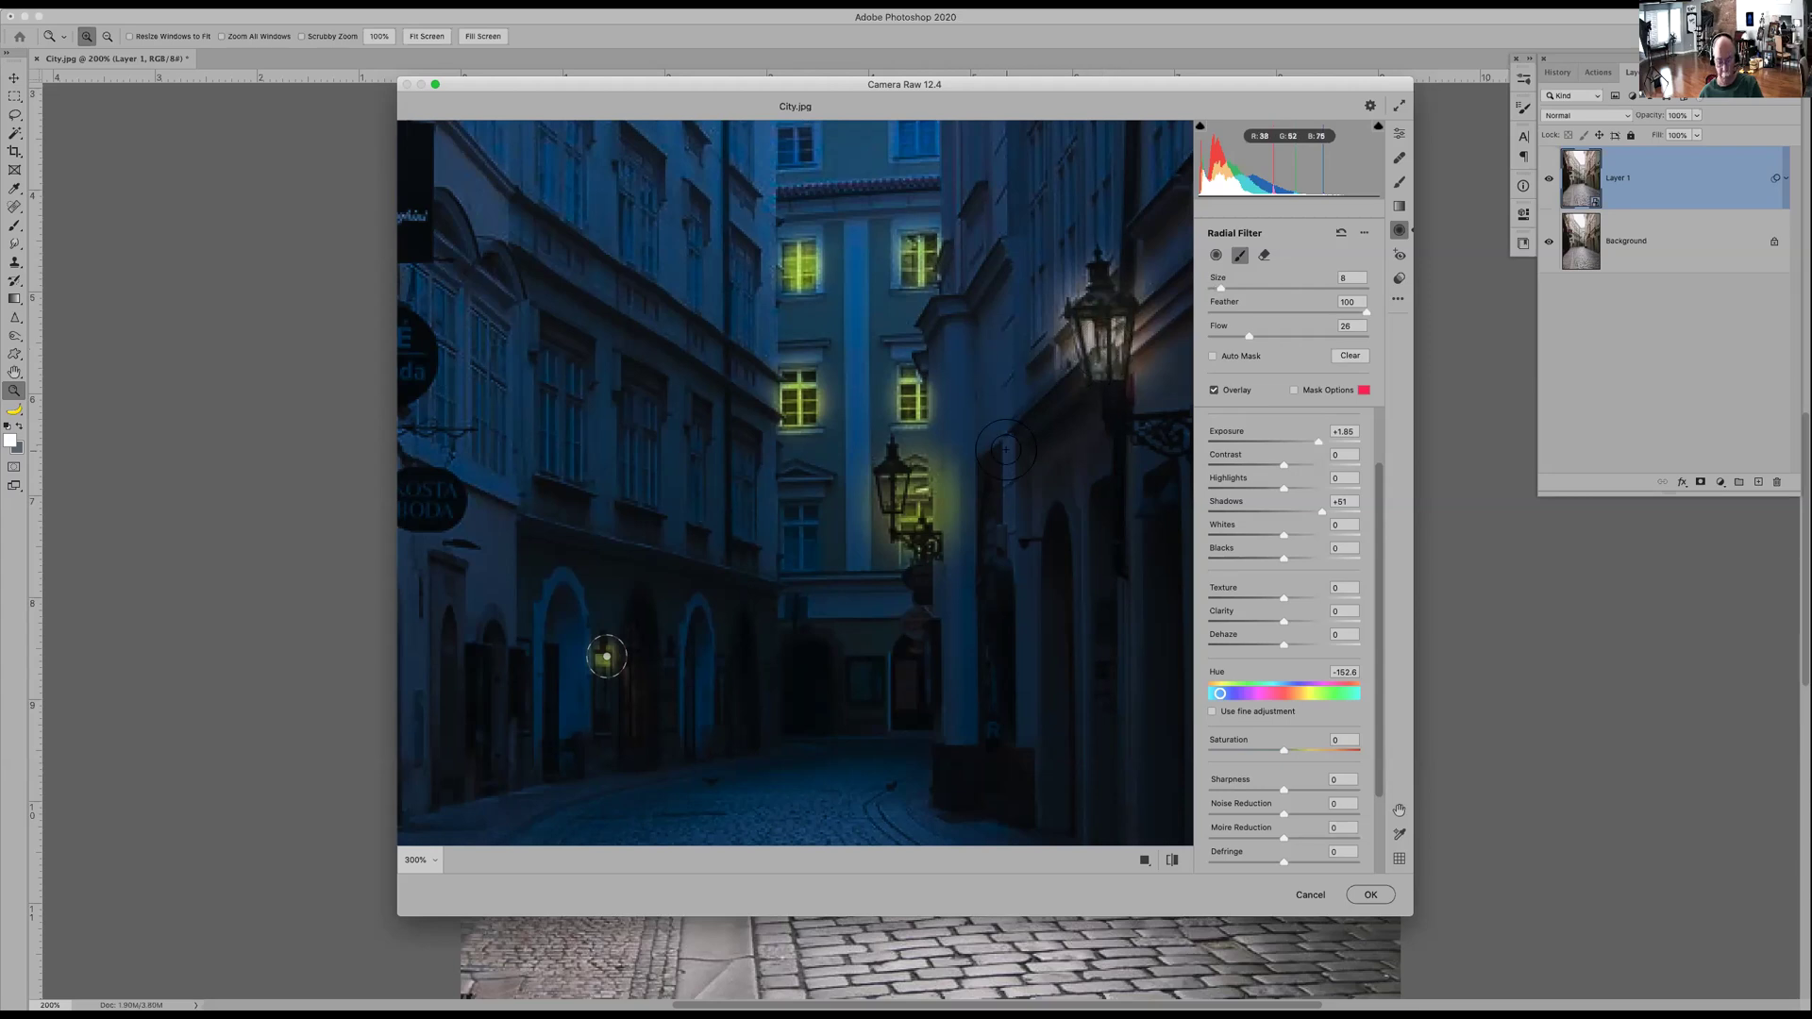
pyautogui.press('super+minus')
pyautogui.press('super+minus')
pyautogui.press('super+minus')
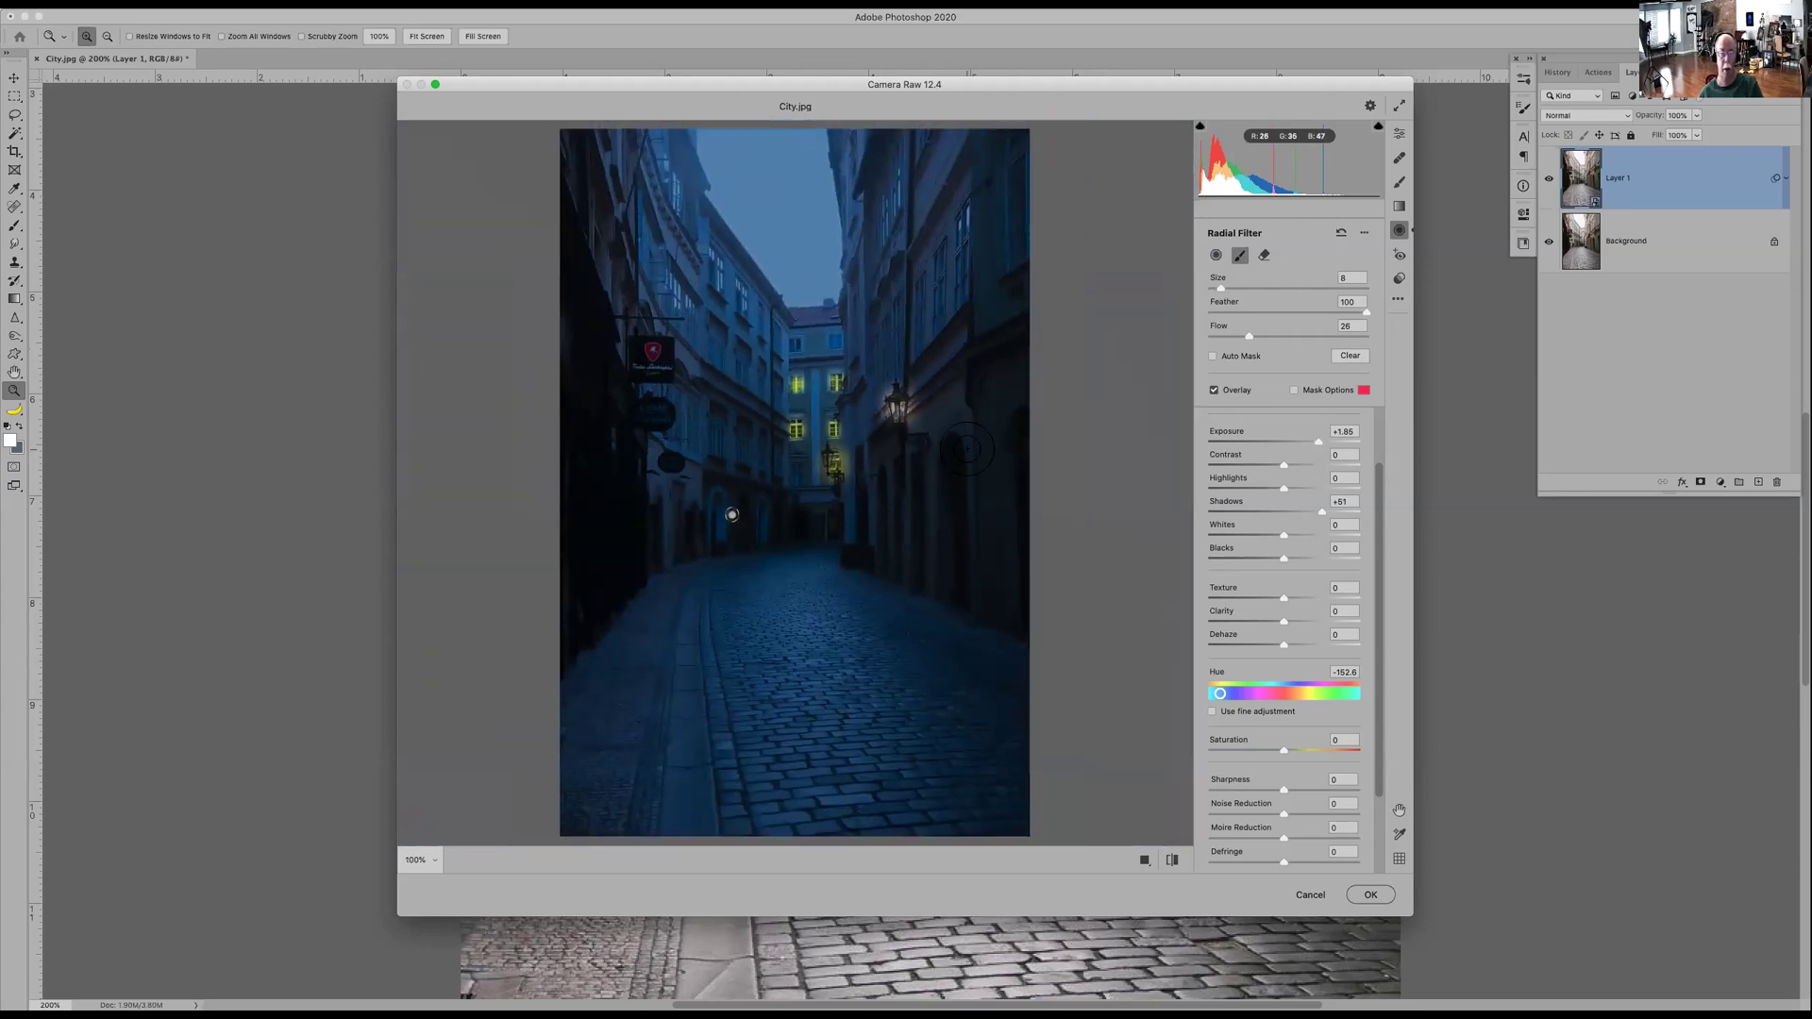
# - Paint the yellow glow down the wall and doorway below the near street lamp with a size 6 brush and set the exposure to +1.30
pyautogui.press('[')
pyautogui.press('[')
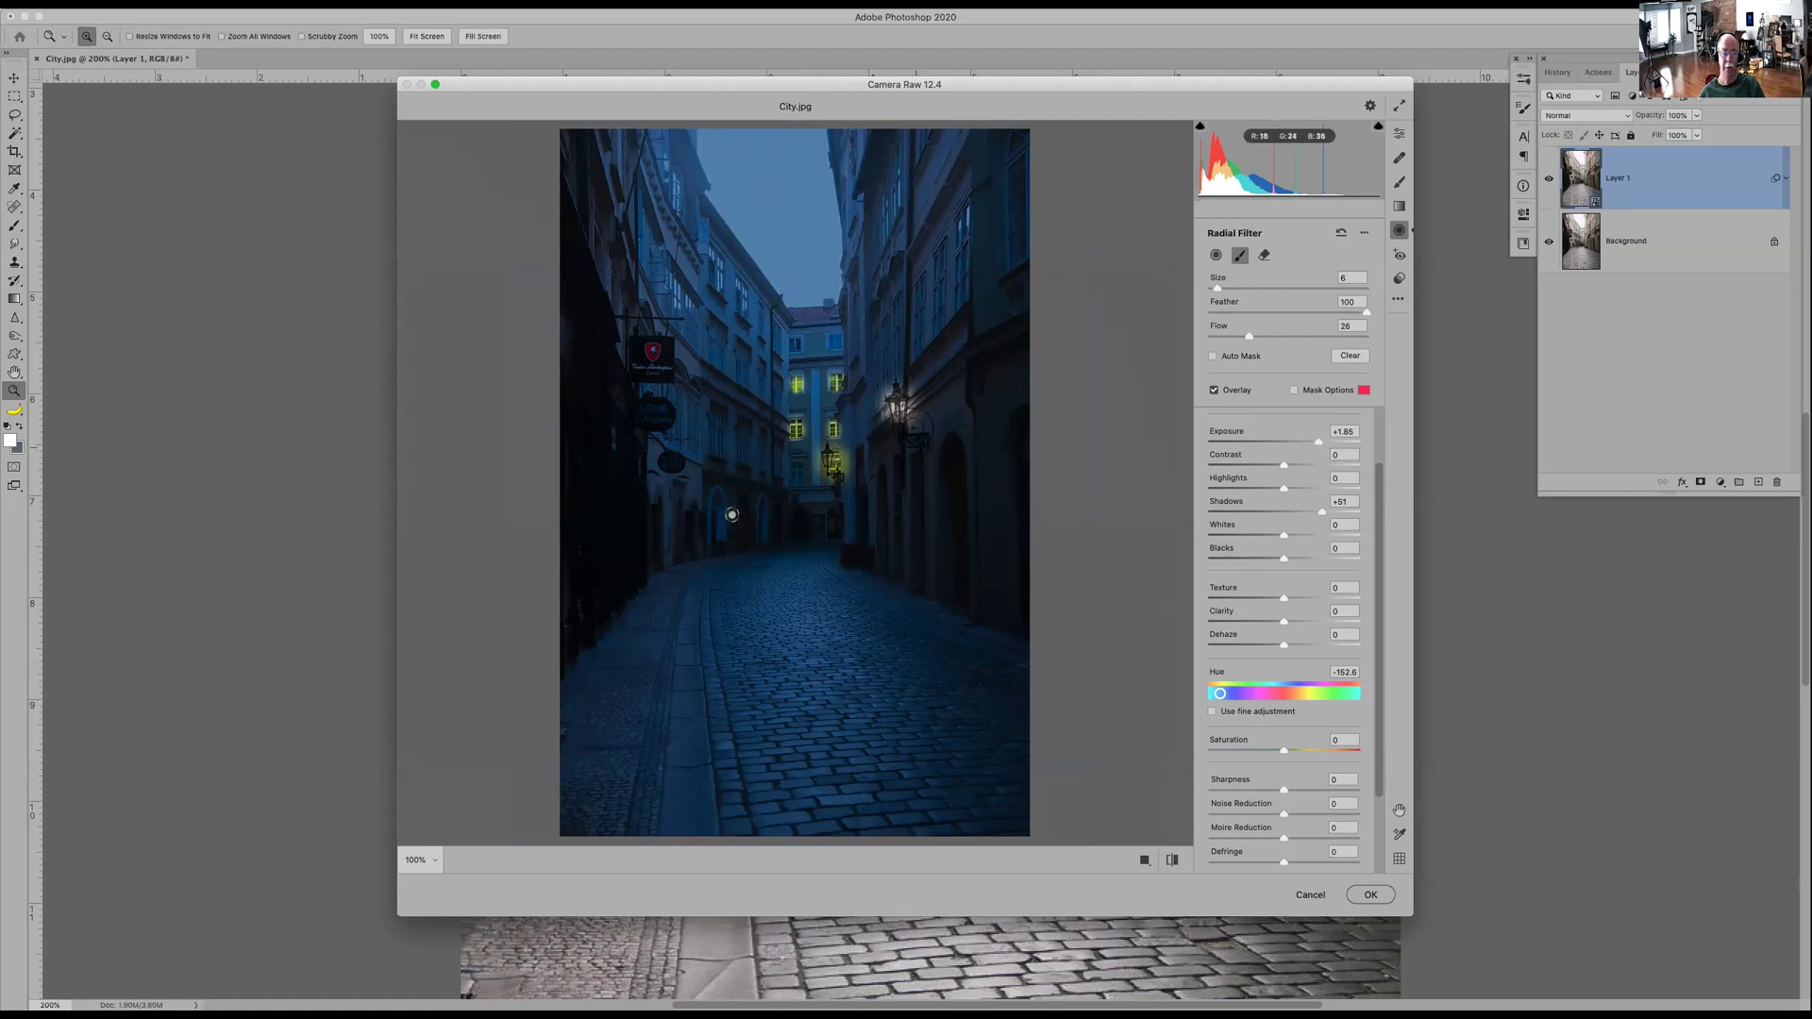
pyautogui.moveTo(914, 433); pyautogui.dragTo(923, 560)
pyautogui.moveTo(908, 430); pyautogui.dragTo(912, 568)
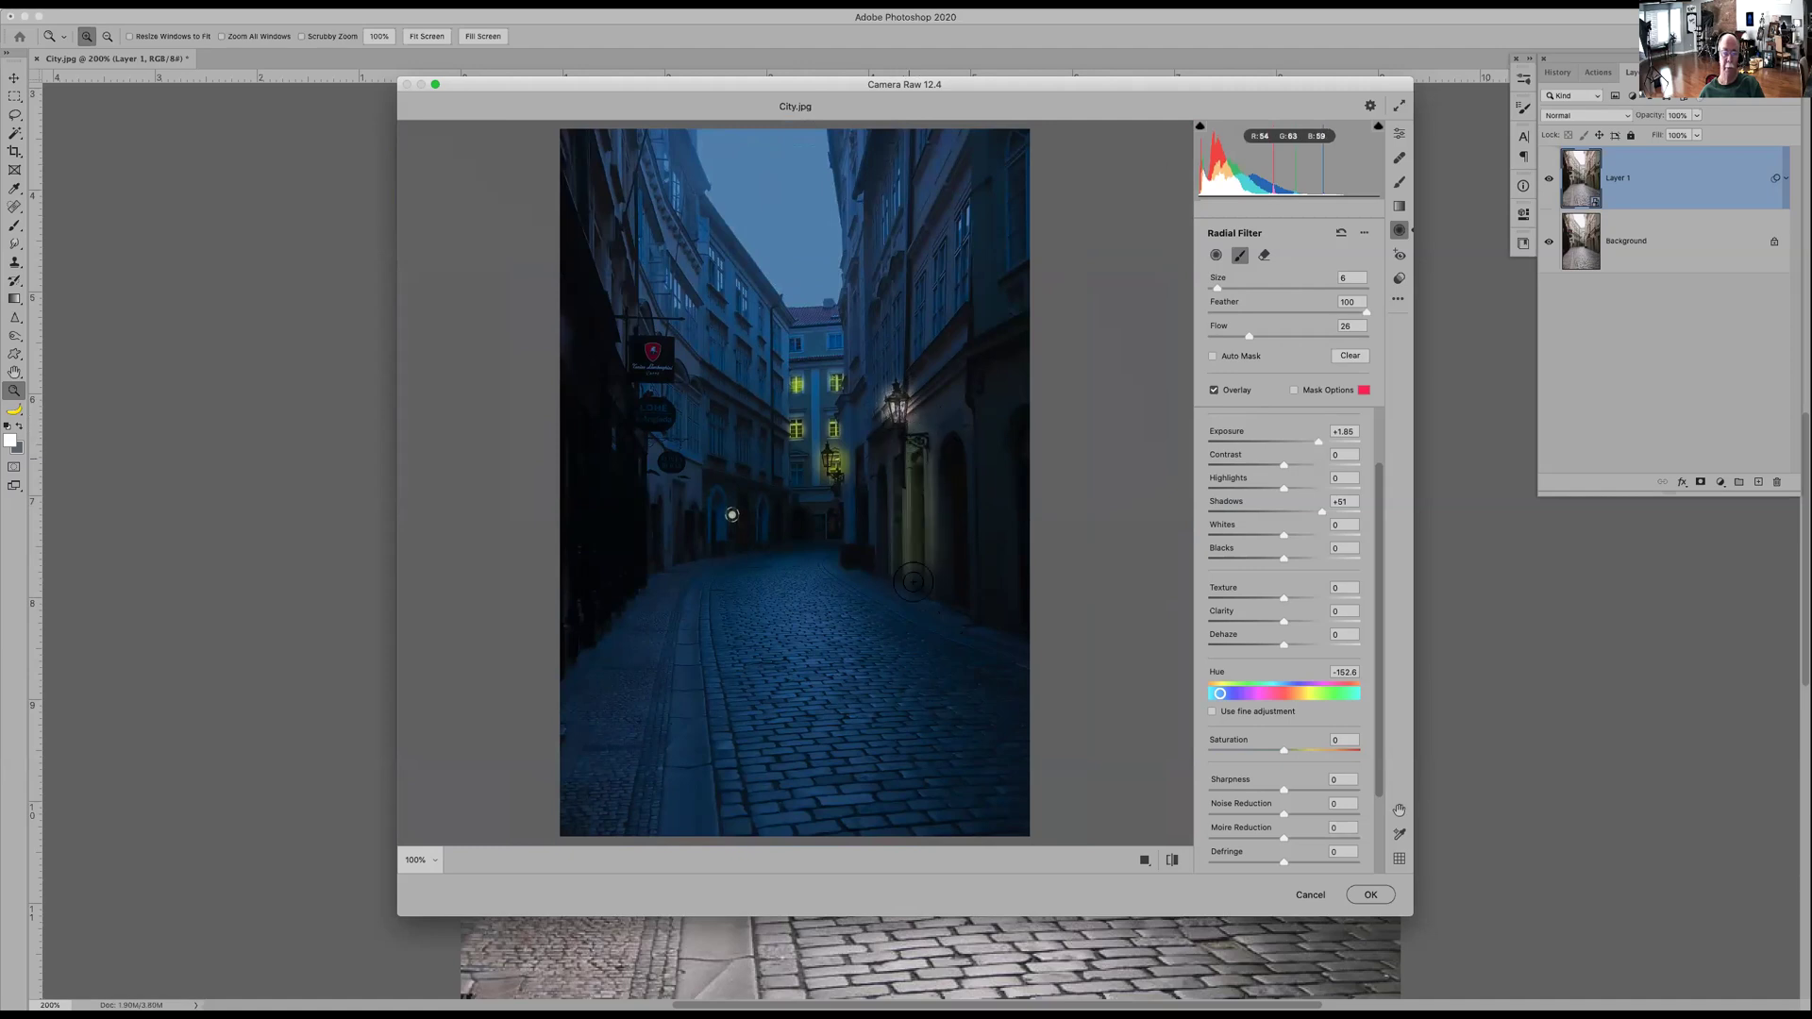
pyautogui.click(1295, 441)
pyautogui.moveTo(1296, 445); pyautogui.dragTo(1311, 444)
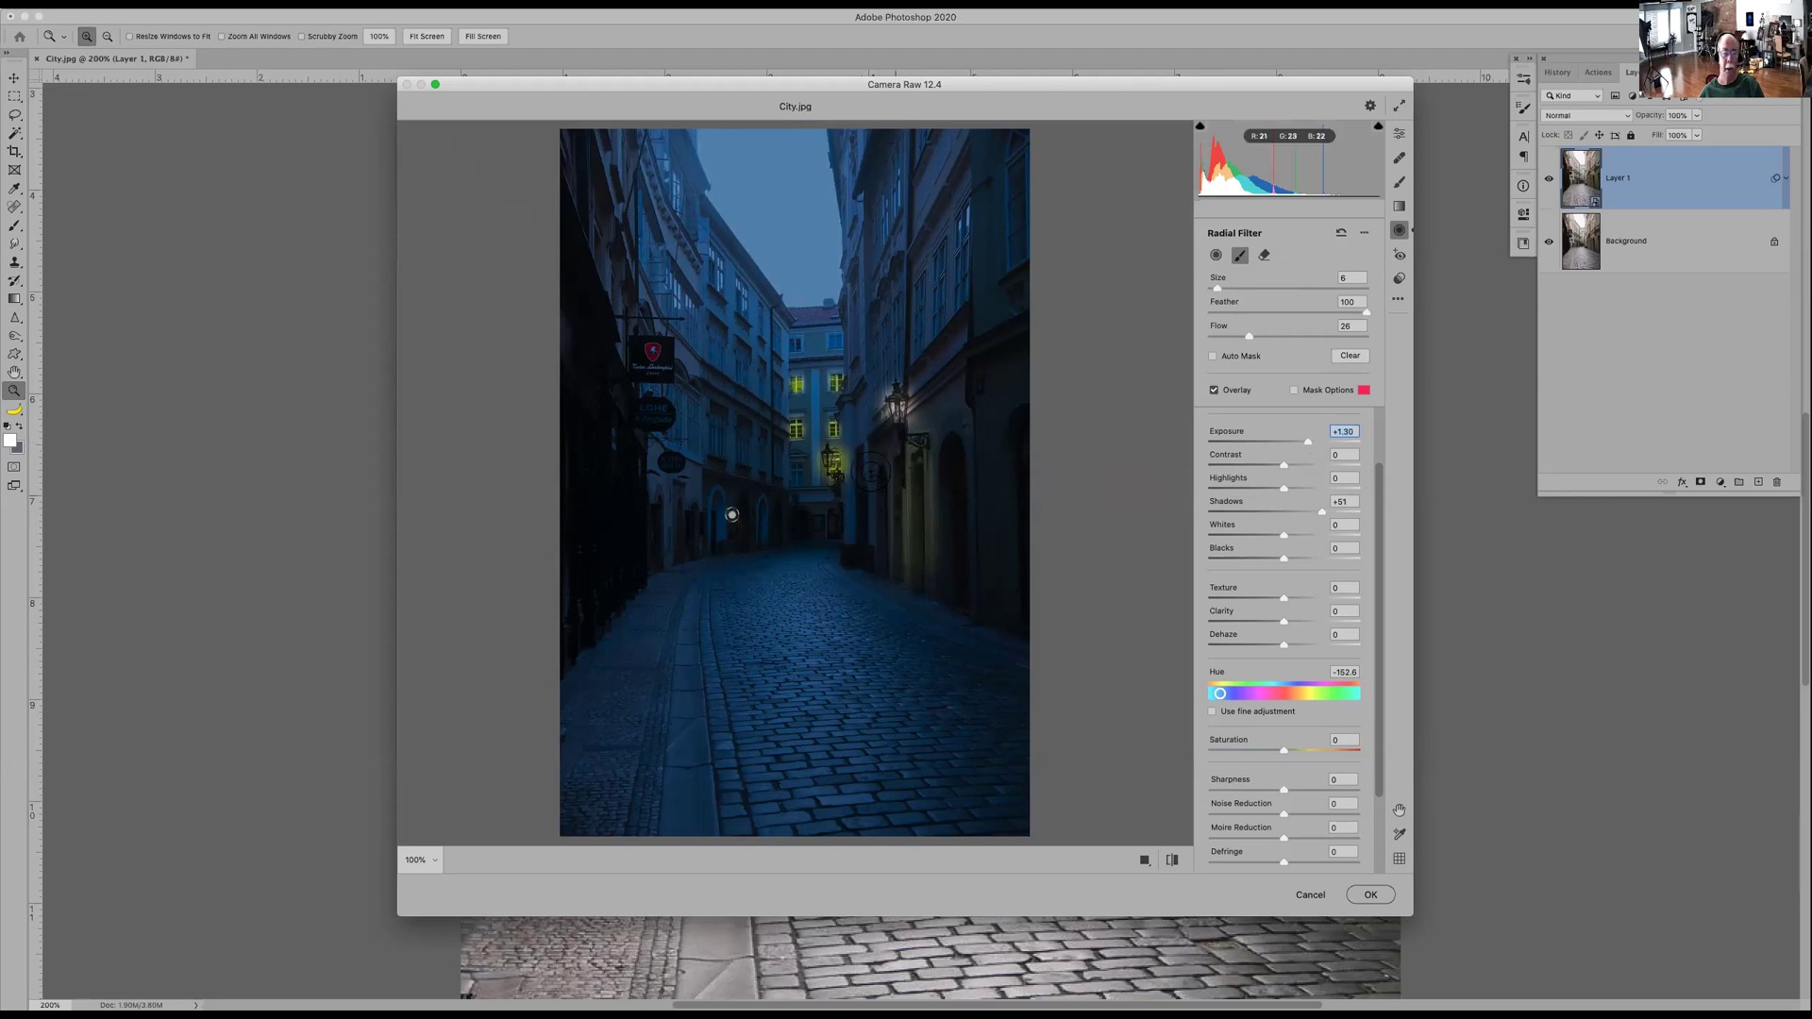
# - Brush the glow onto the wall below the far lamp and two patches of street under the lamps, and apply the Camera Raw filter
pyautogui.moveTo(840, 470); pyautogui.dragTo(842, 502)
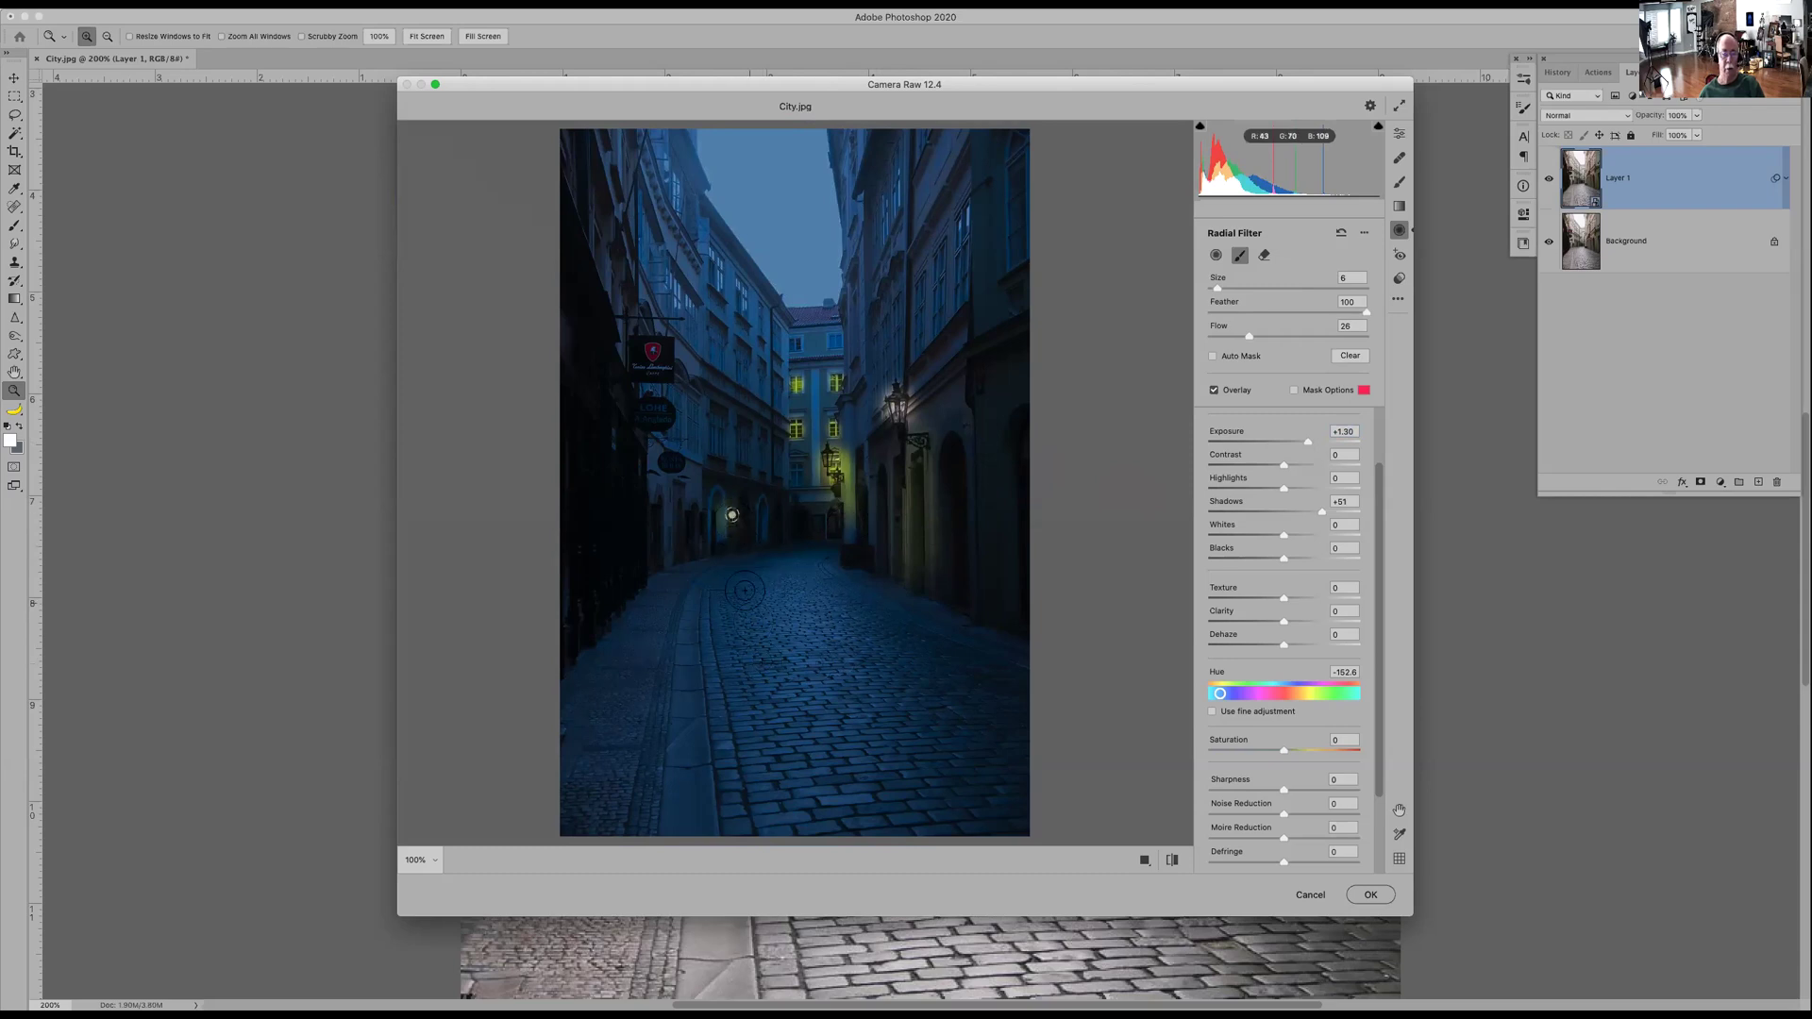
pyautogui.moveTo(741, 577); pyautogui.dragTo(735, 562)
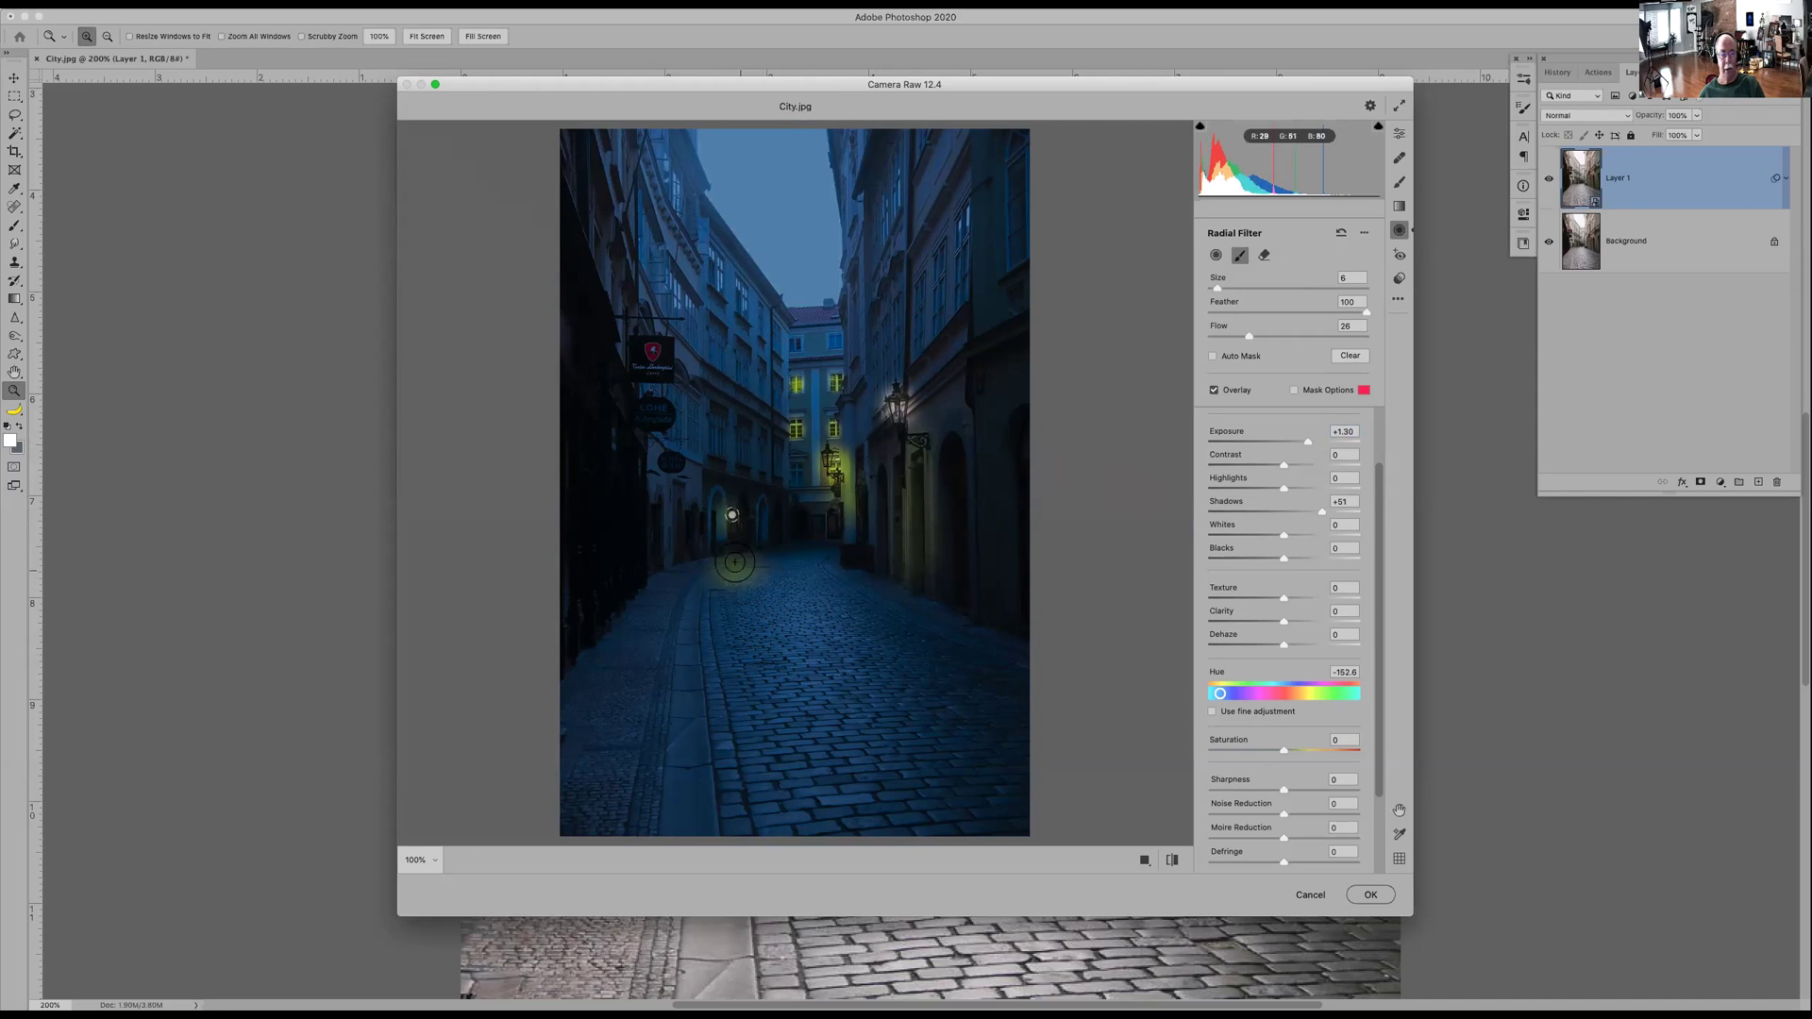
pyautogui.moveTo(913, 609)
pyautogui.mouseDown()
pyautogui.moveTo(957, 627)
pyautogui.moveTo(914, 625)
pyautogui.moveTo(954, 727)
pyautogui.moveTo(878, 604)
pyautogui.moveTo(916, 651)
pyautogui.mouseUp()
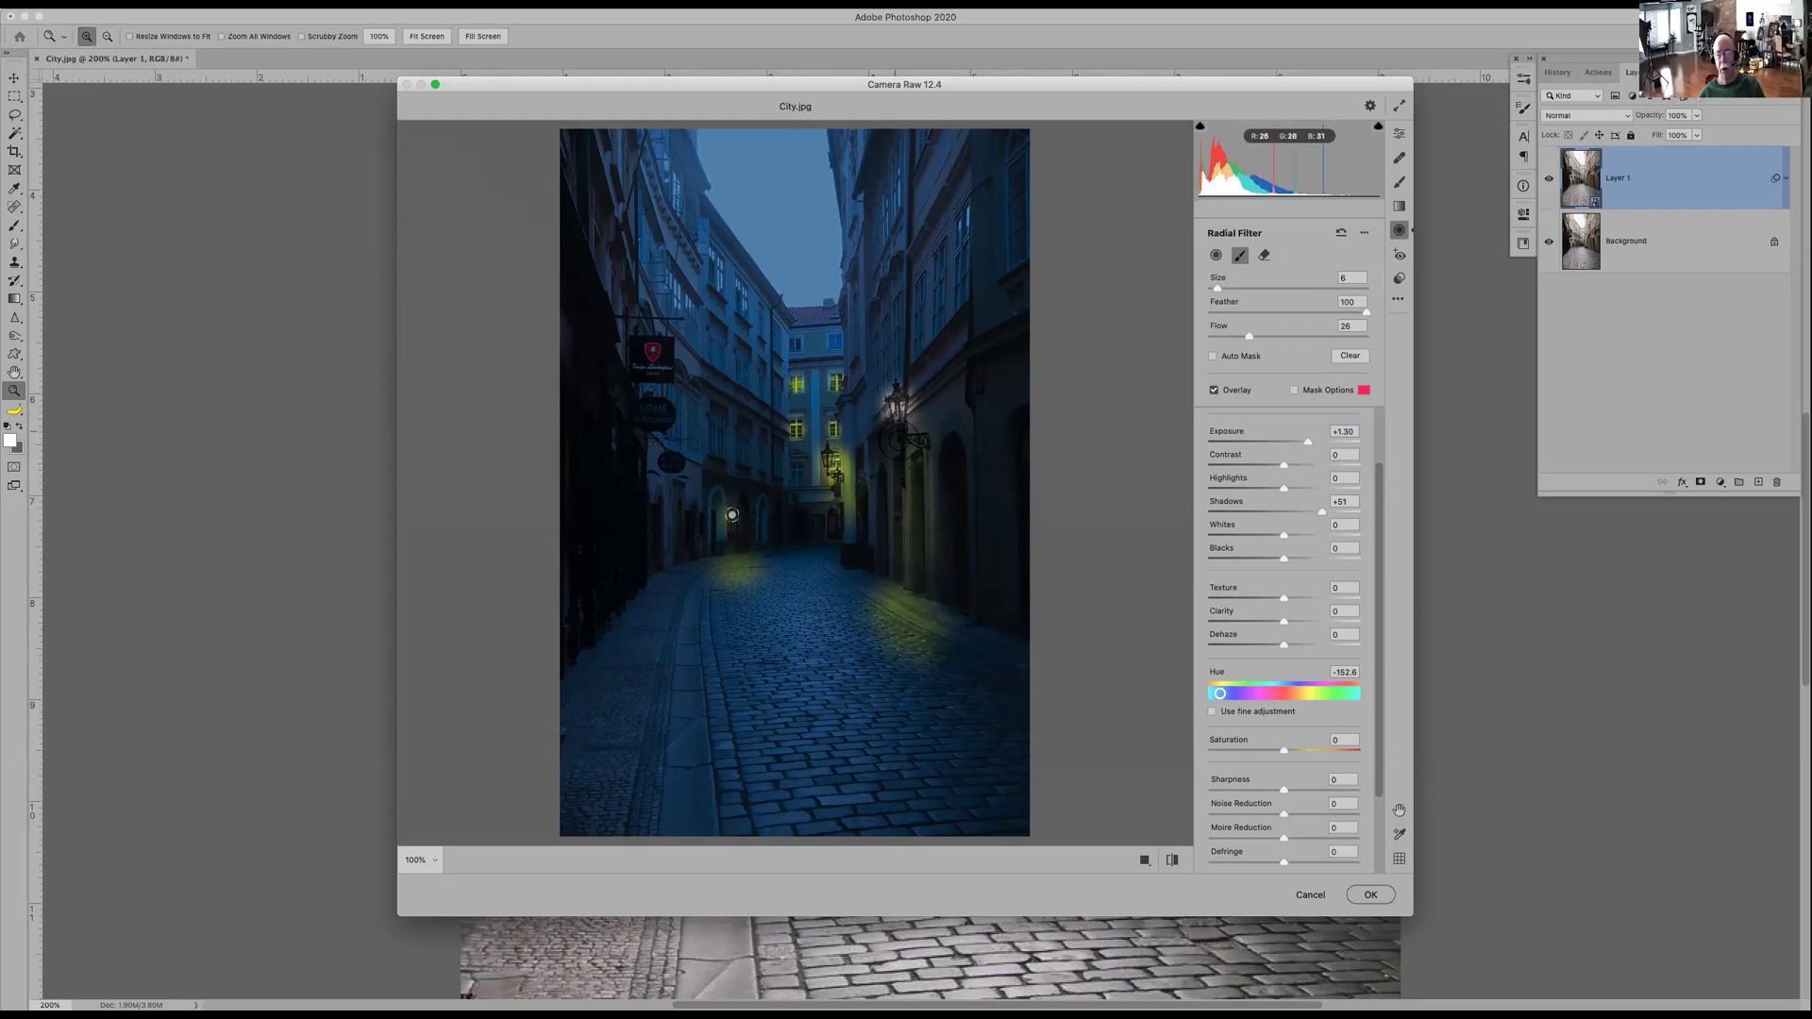
pyautogui.click(1384, 894)
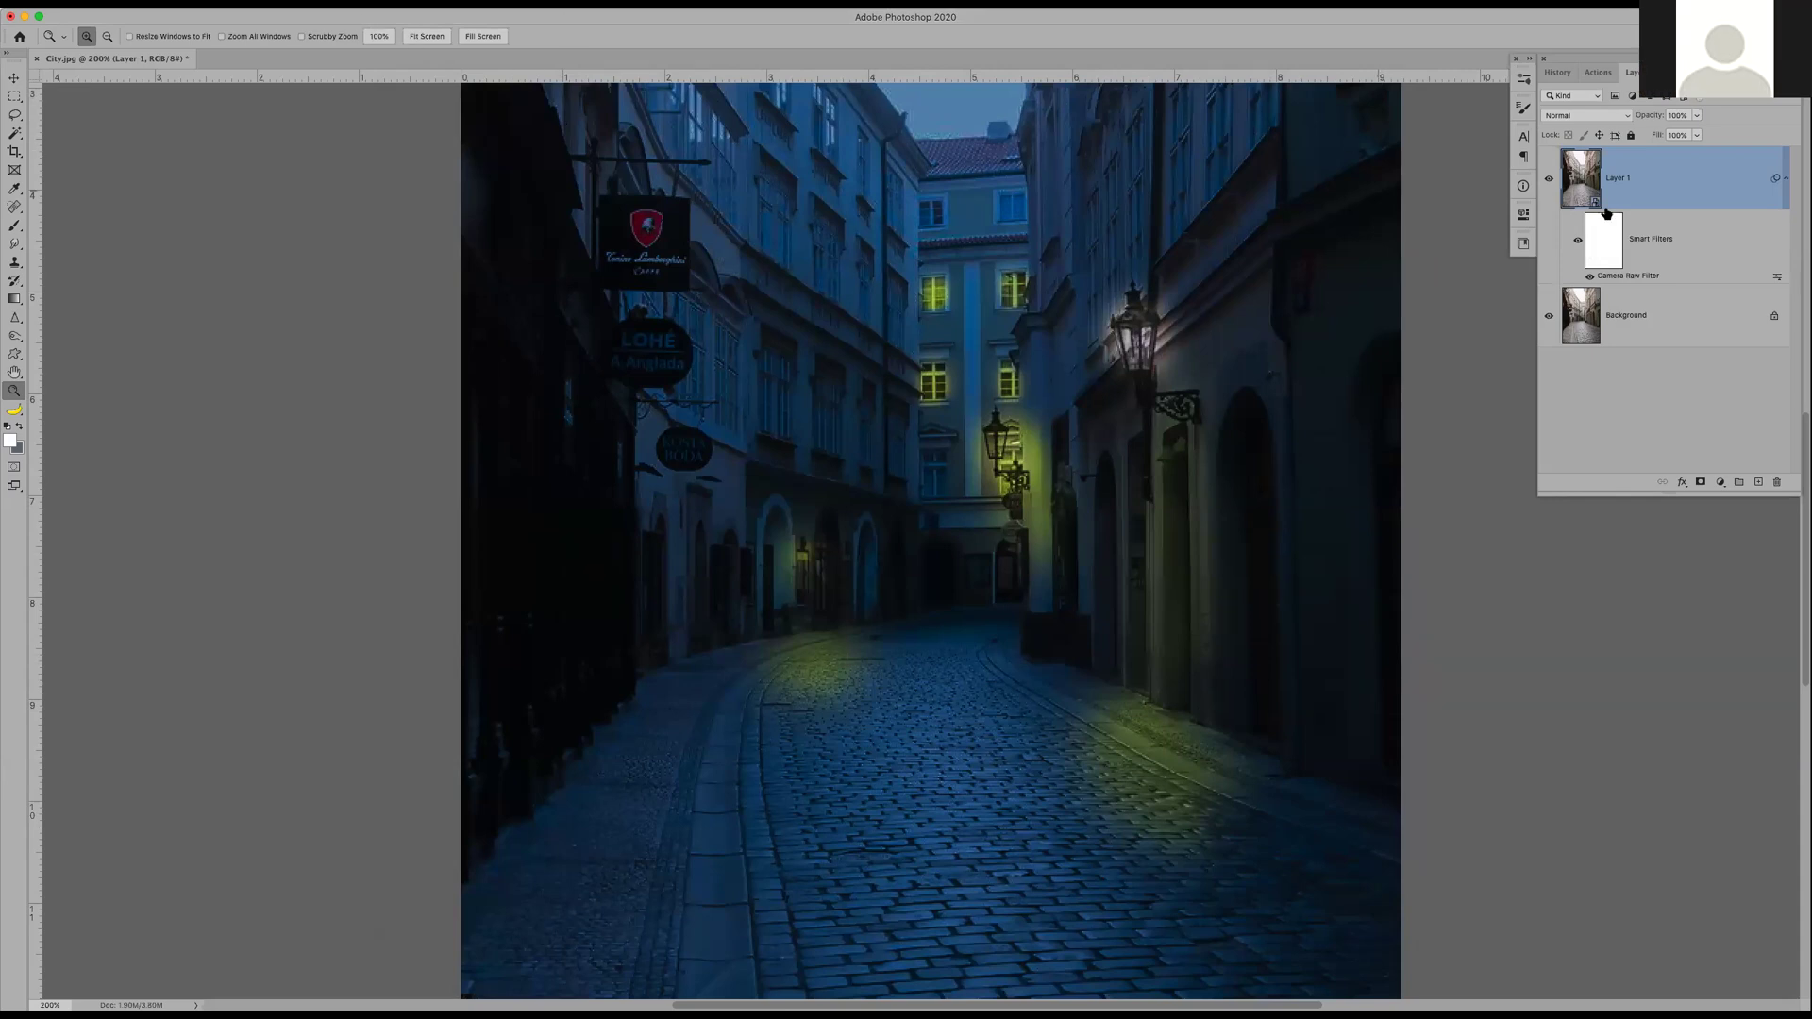
# - View the Camera Raw smart filter's settings and close them without changes
pyautogui.doubleClick(1656, 275)
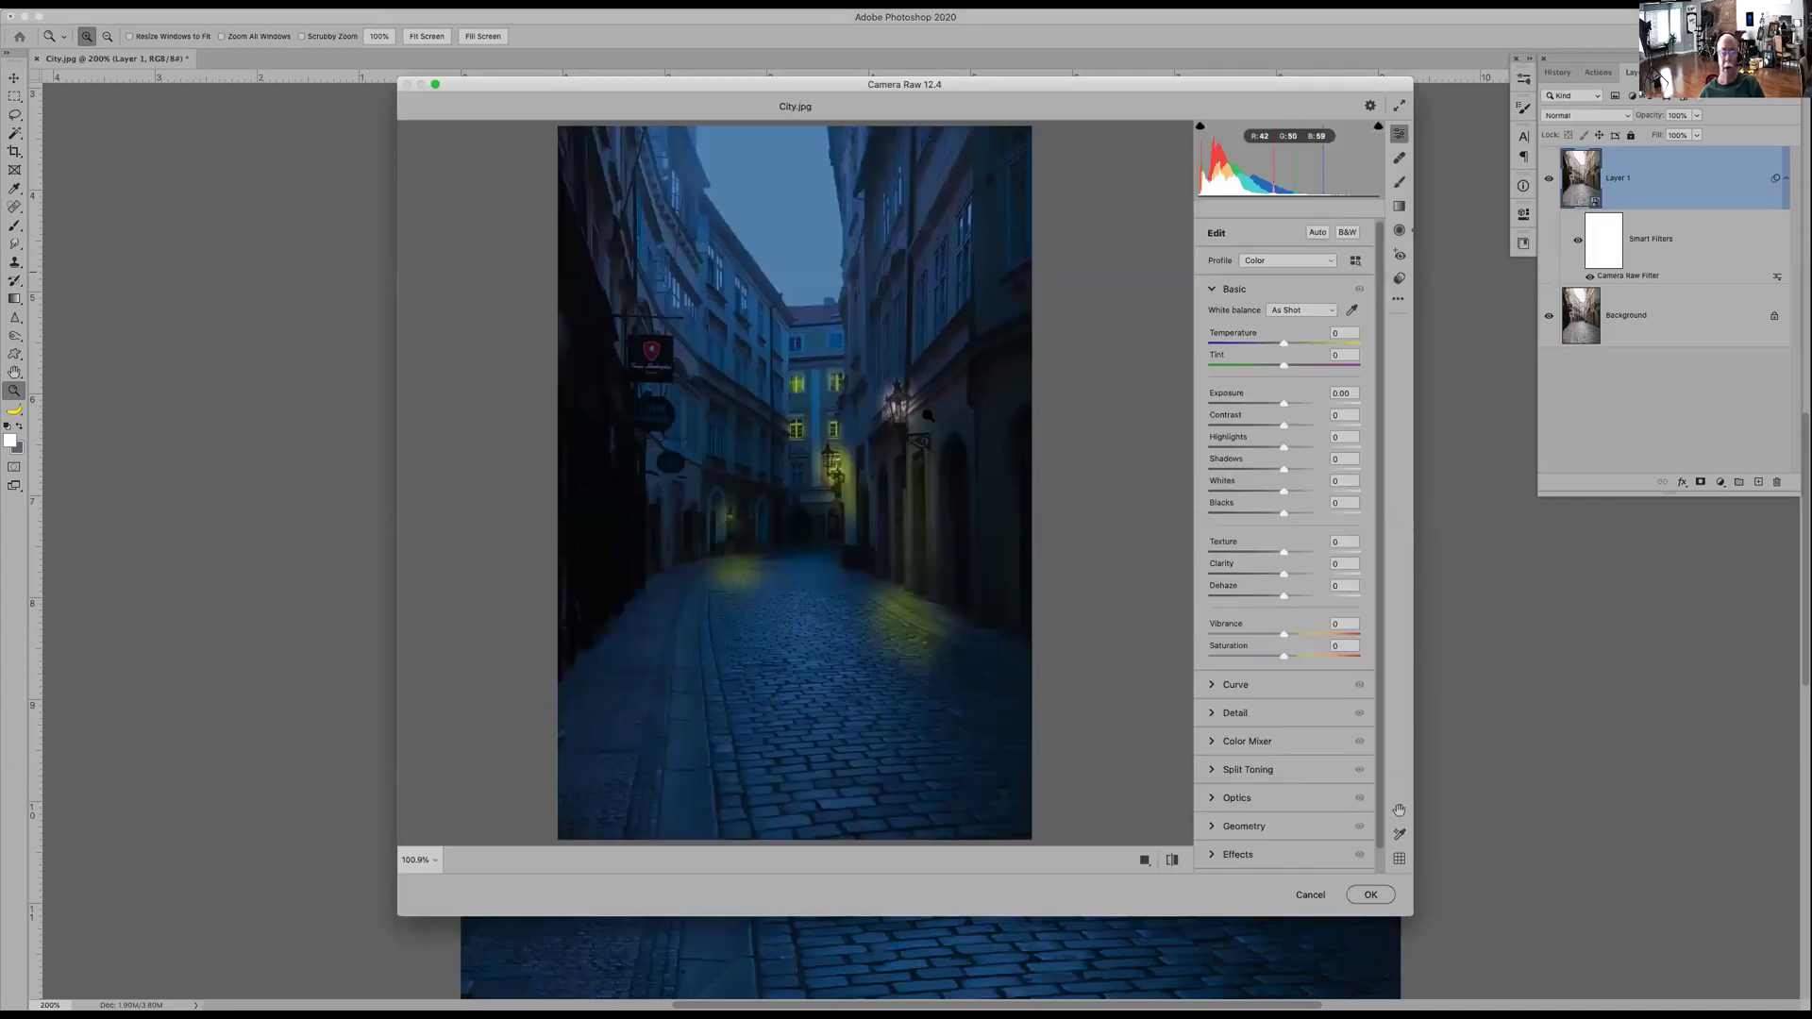
pyautogui.click(1310, 894)
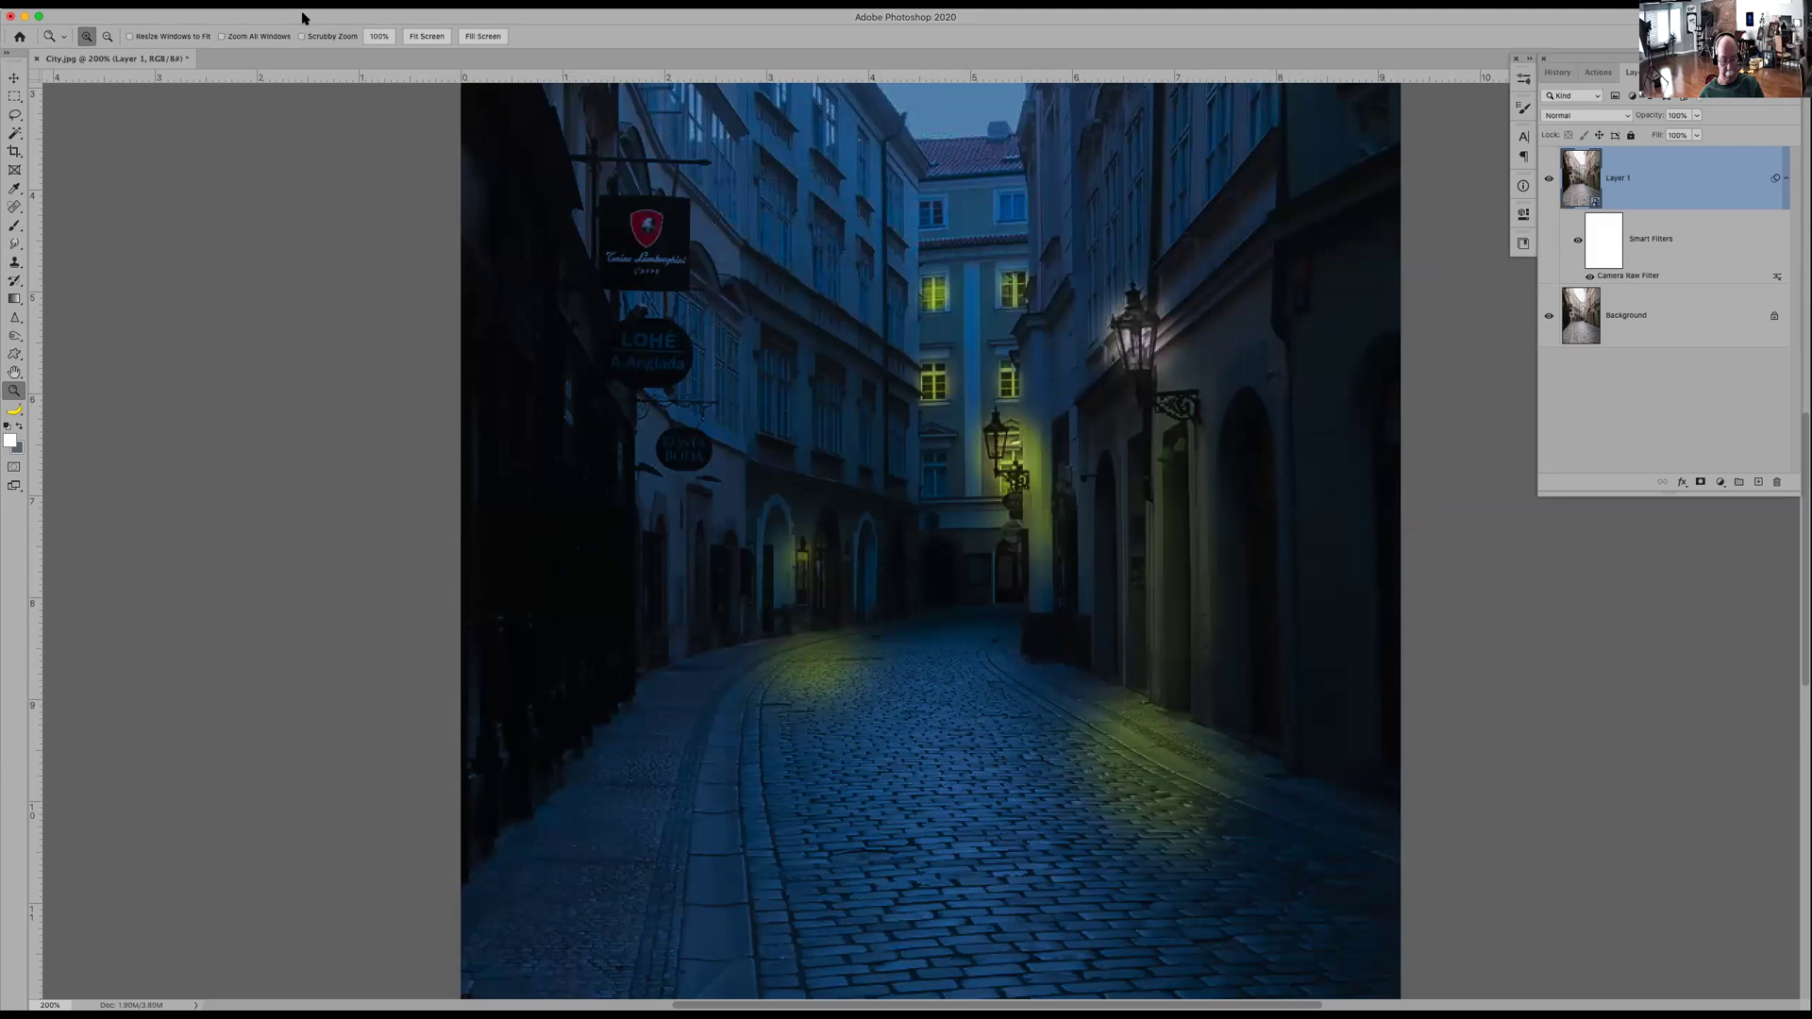
# - Add an empty layer above Layer 1 and ready the Brush with pale yellow foreground colour #dcdb61 at 10% opacity
pyautogui.press('b')
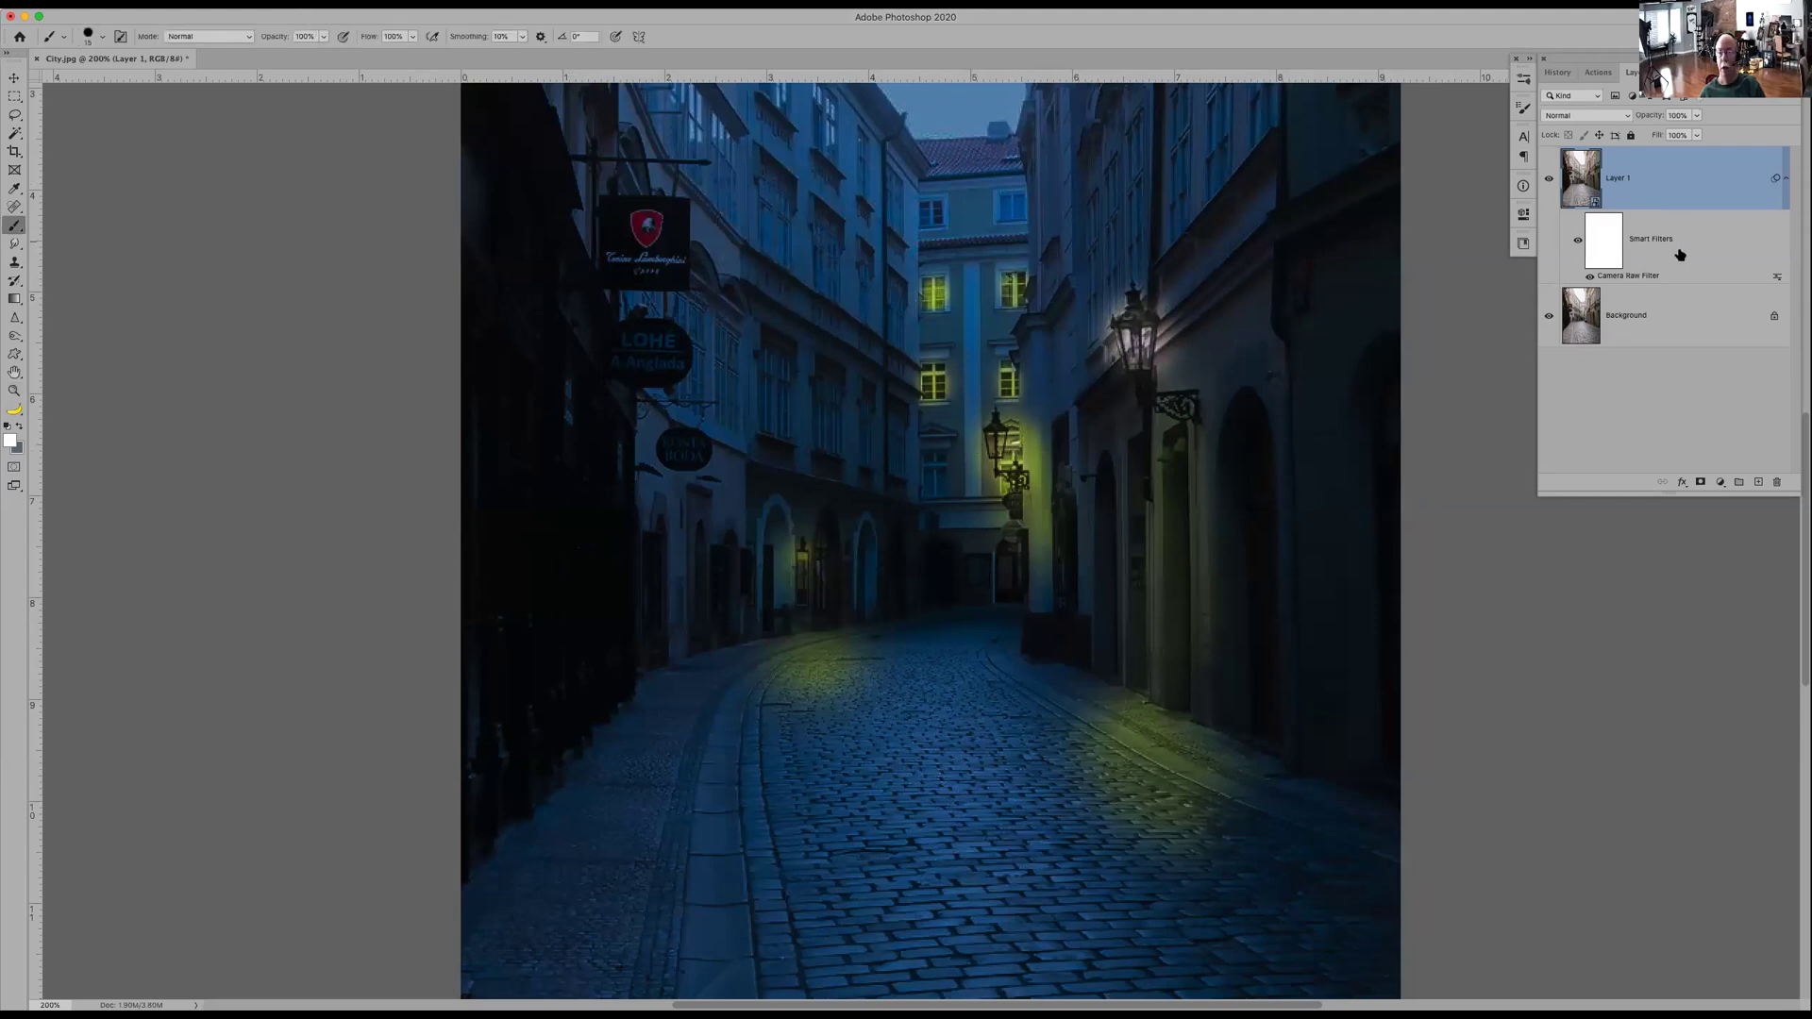
pyautogui.click(1757, 482)
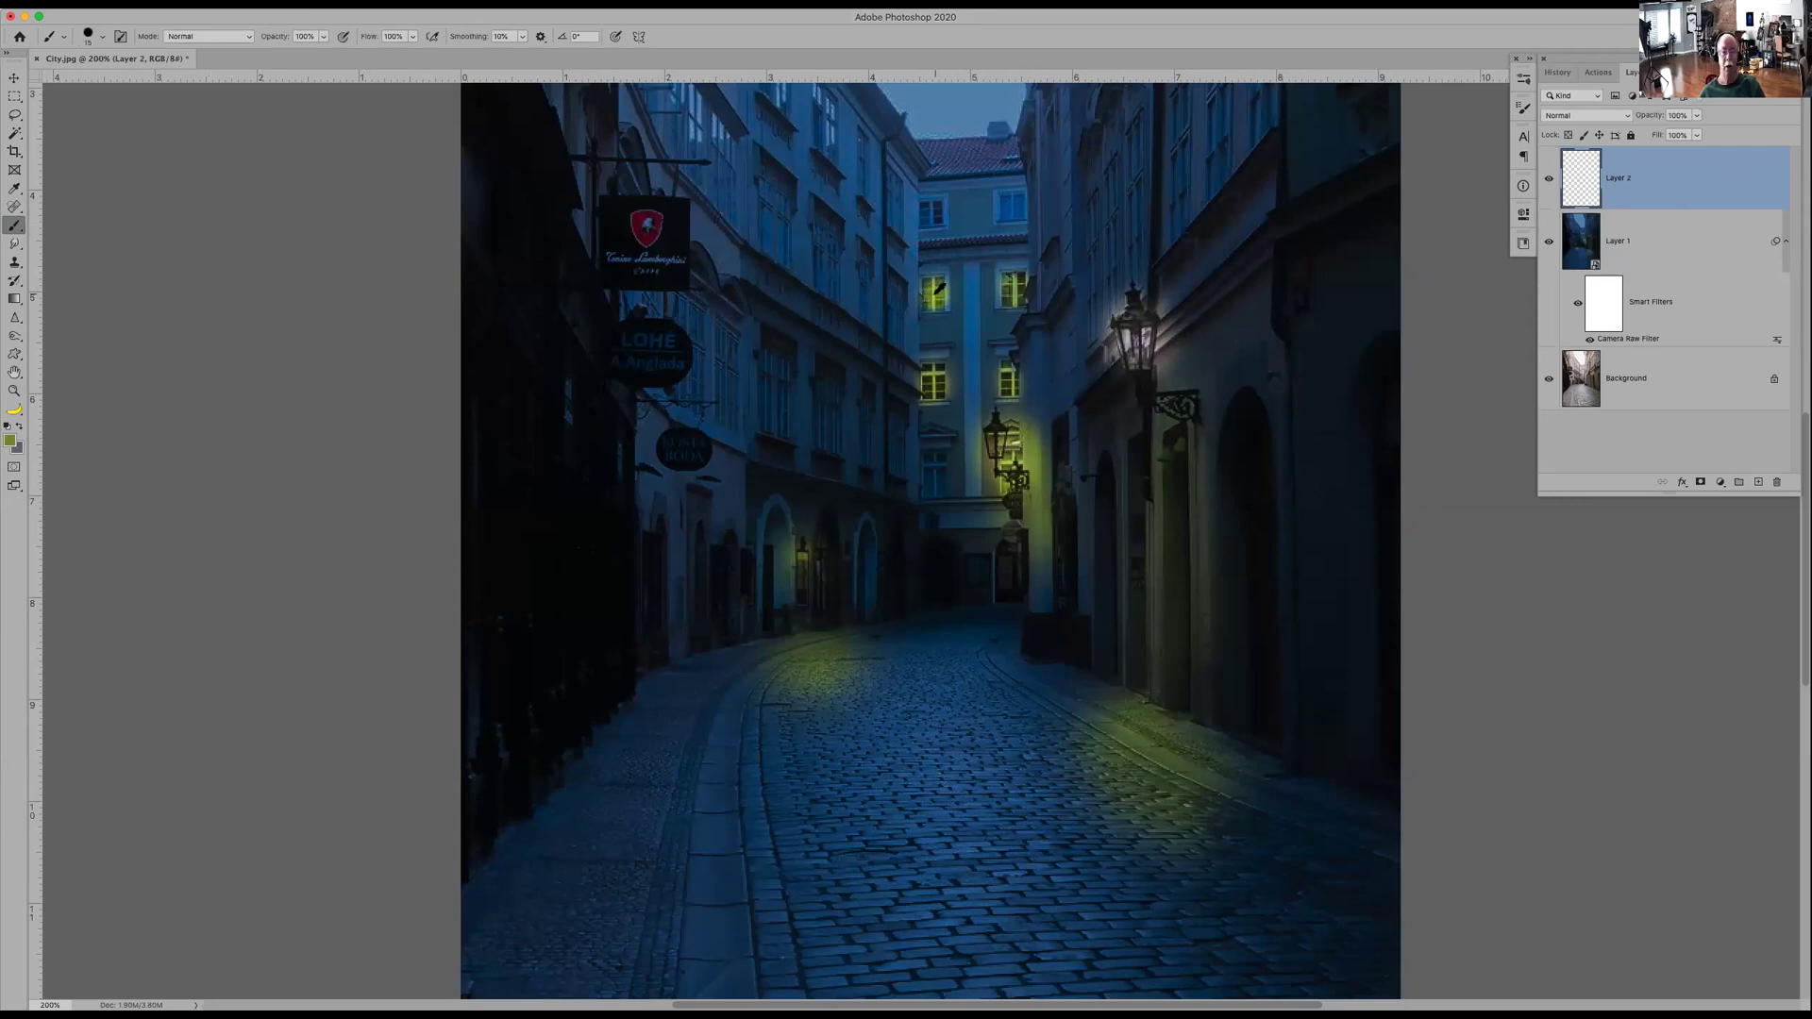
pyautogui.click(13, 443)
pyautogui.click(230, 743)
pyautogui.moveTo(233, 741); pyautogui.dragTo(240, 724)
pyautogui.click(347, 844)
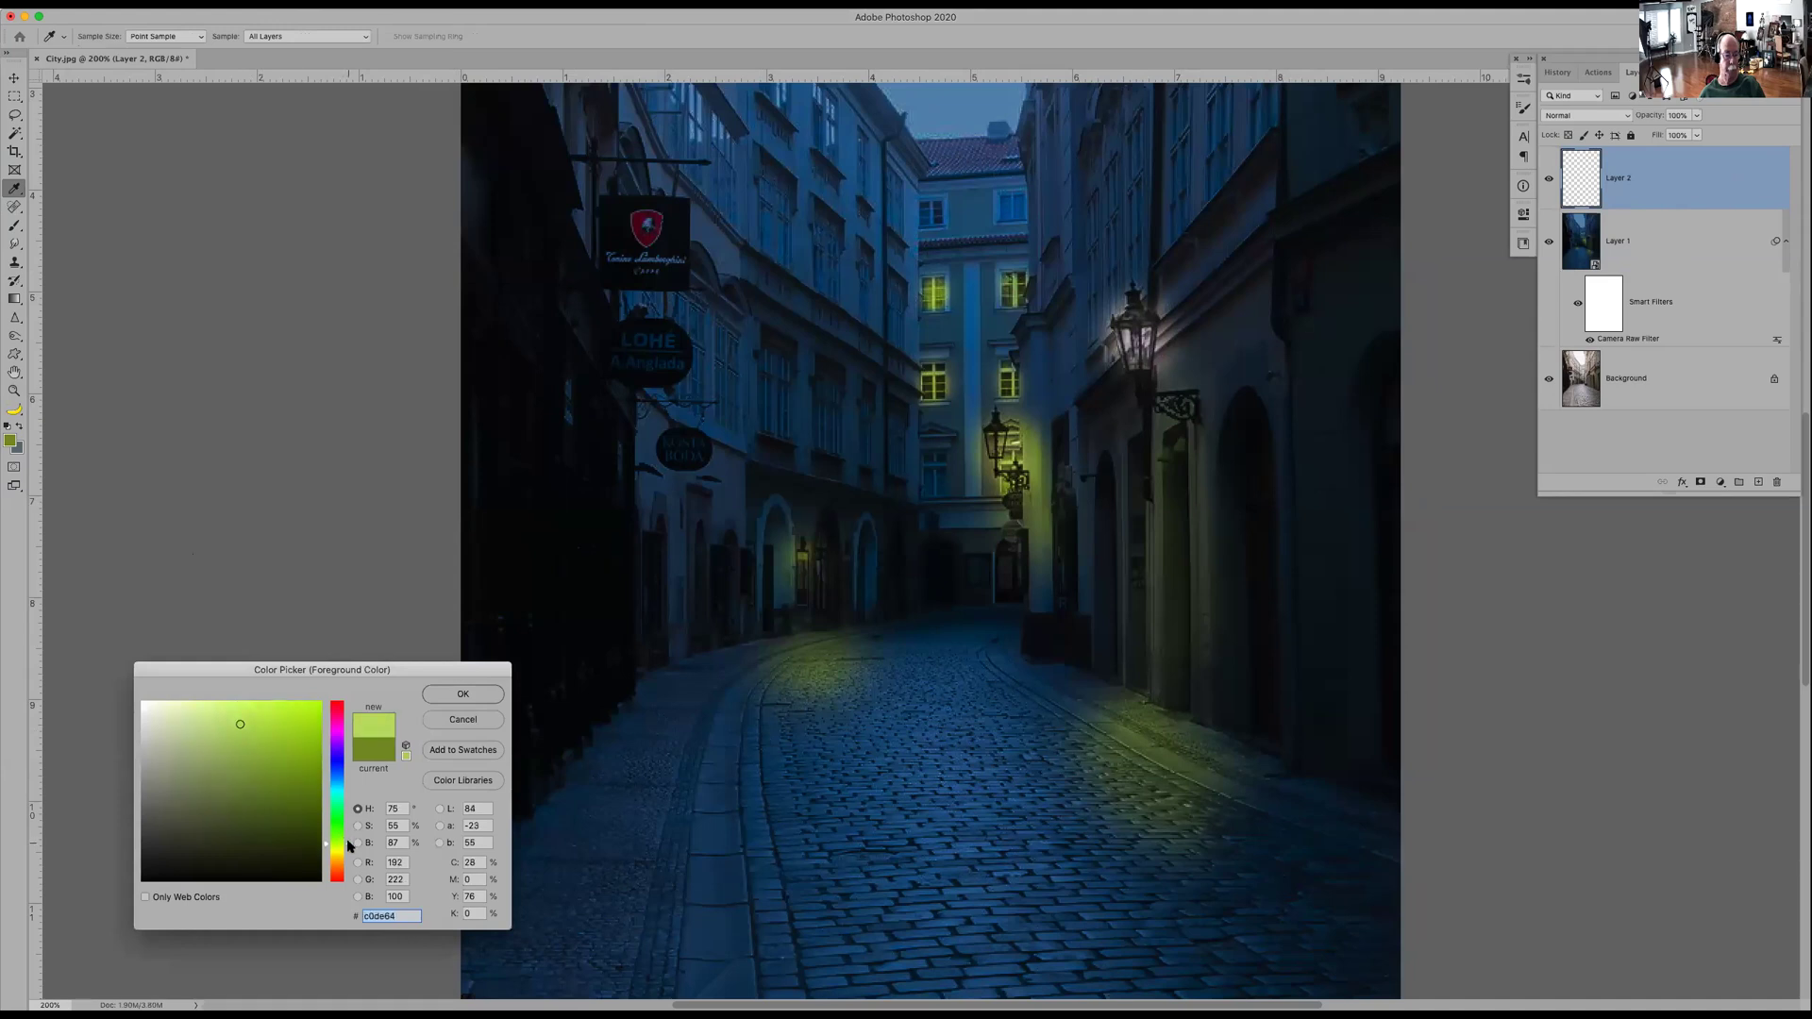
pyautogui.moveTo(347, 855); pyautogui.dragTo(349, 857)
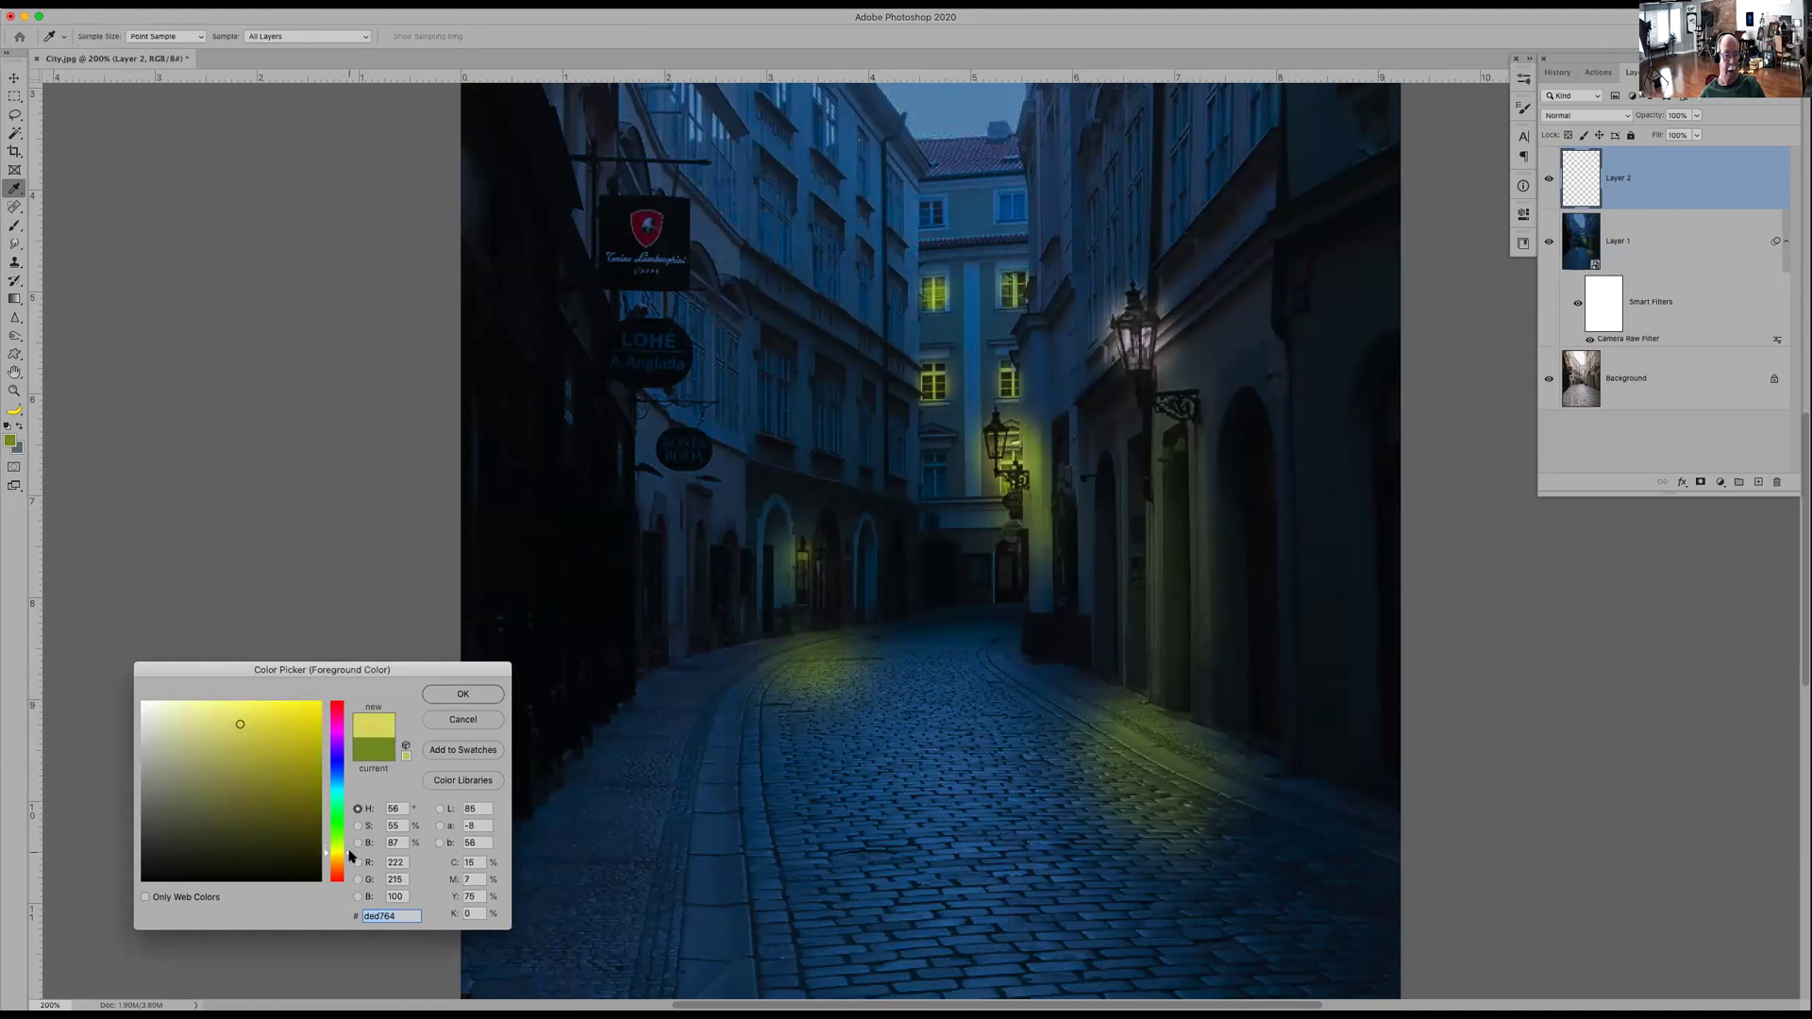
pyautogui.click(241, 740)
pyautogui.click(461, 696)
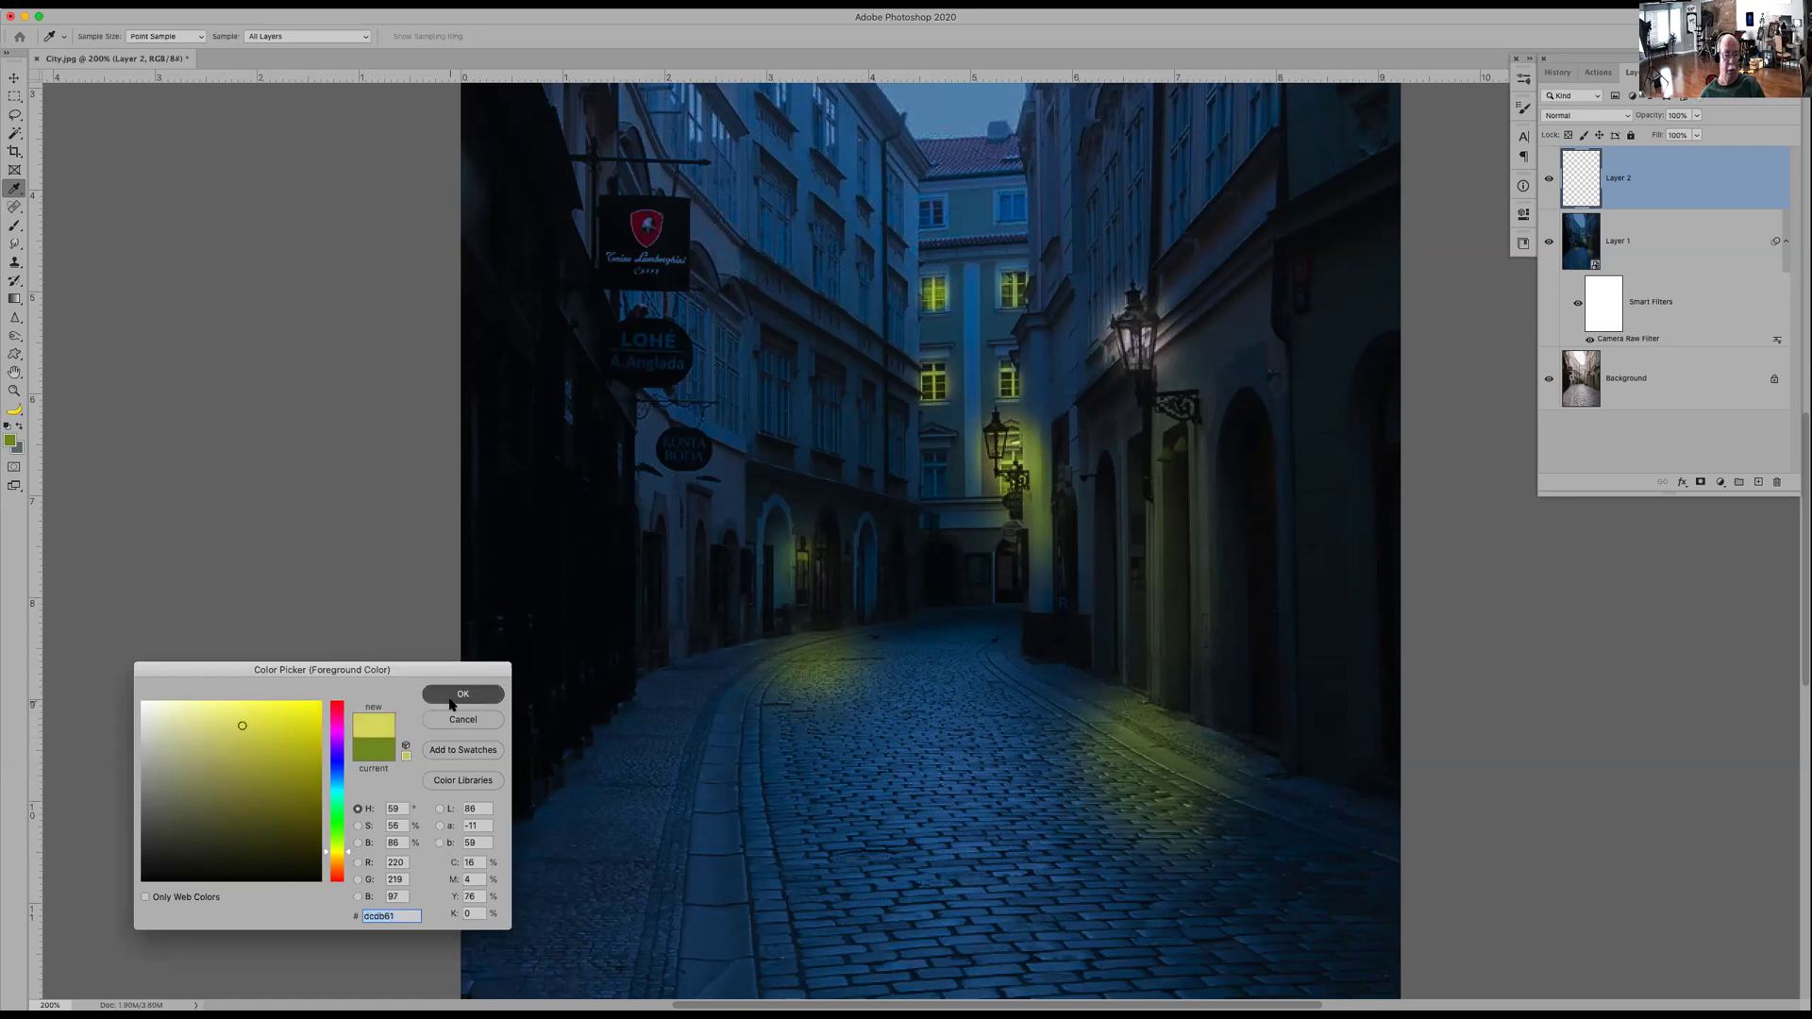
pyautogui.press('b')
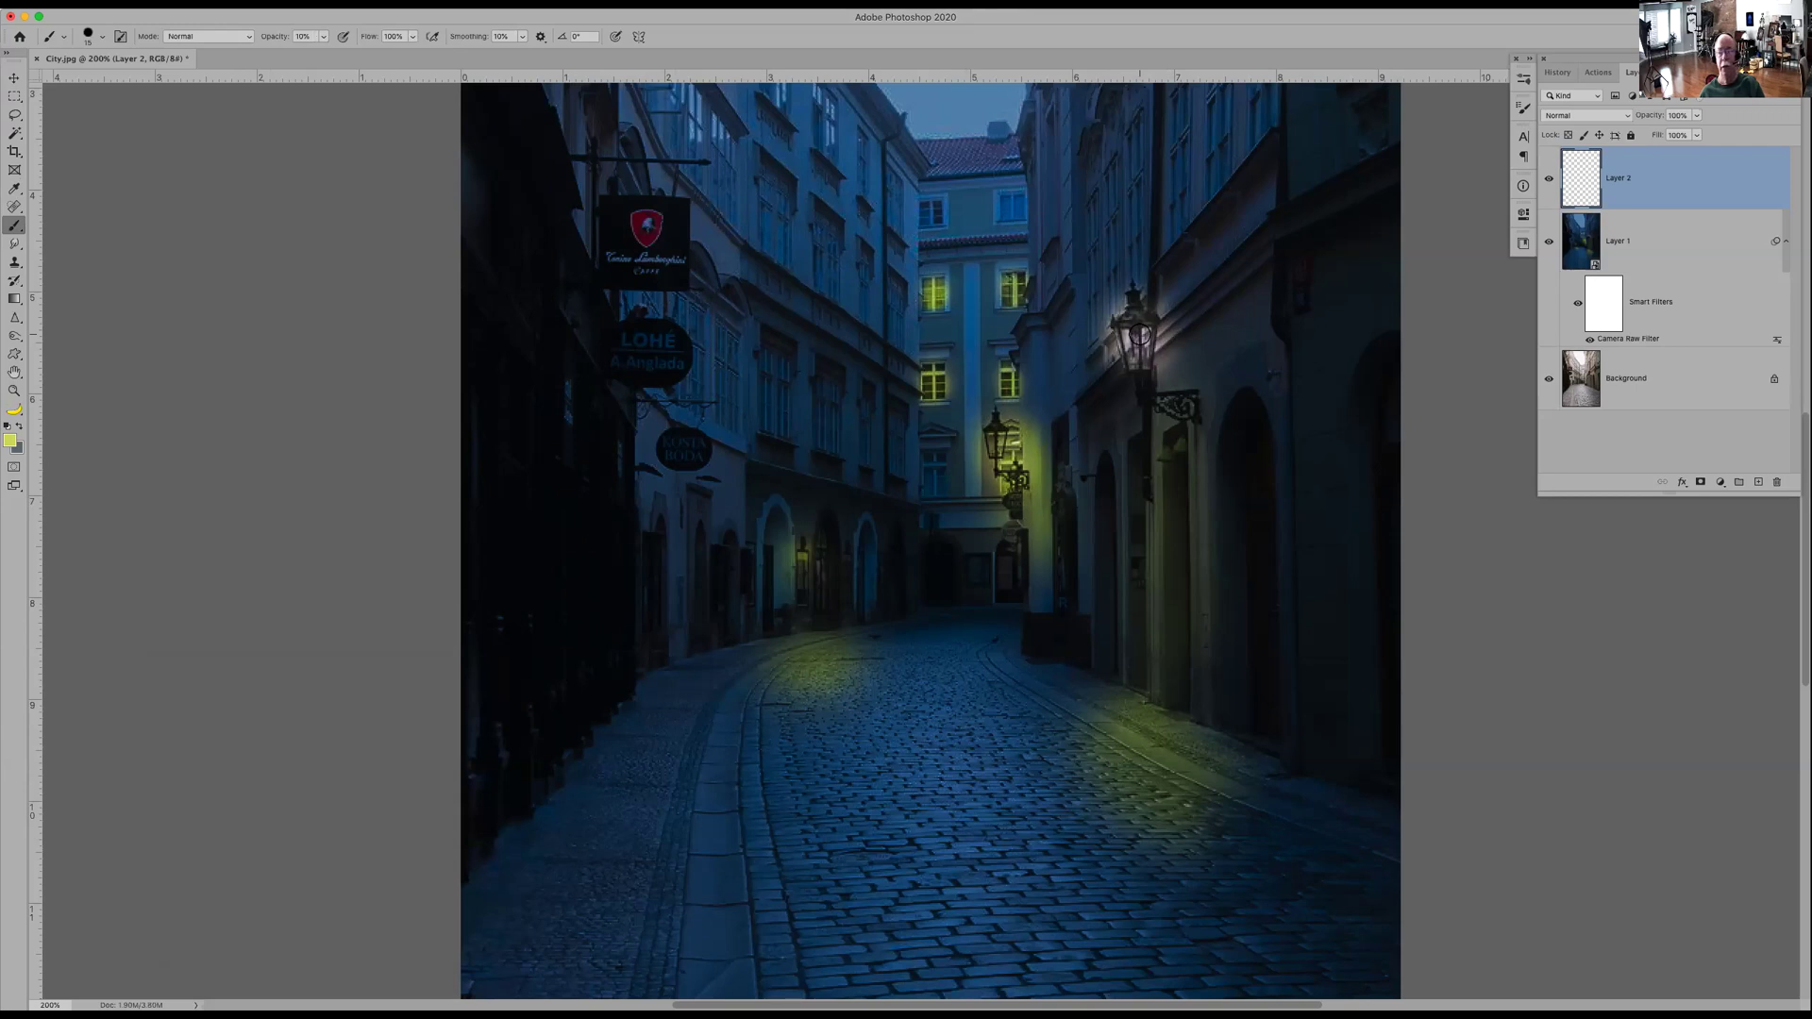
# - Try the new layer in Color Dodge blend mode with a brush dab over the near street lamp
pyautogui.click(1575, 116)
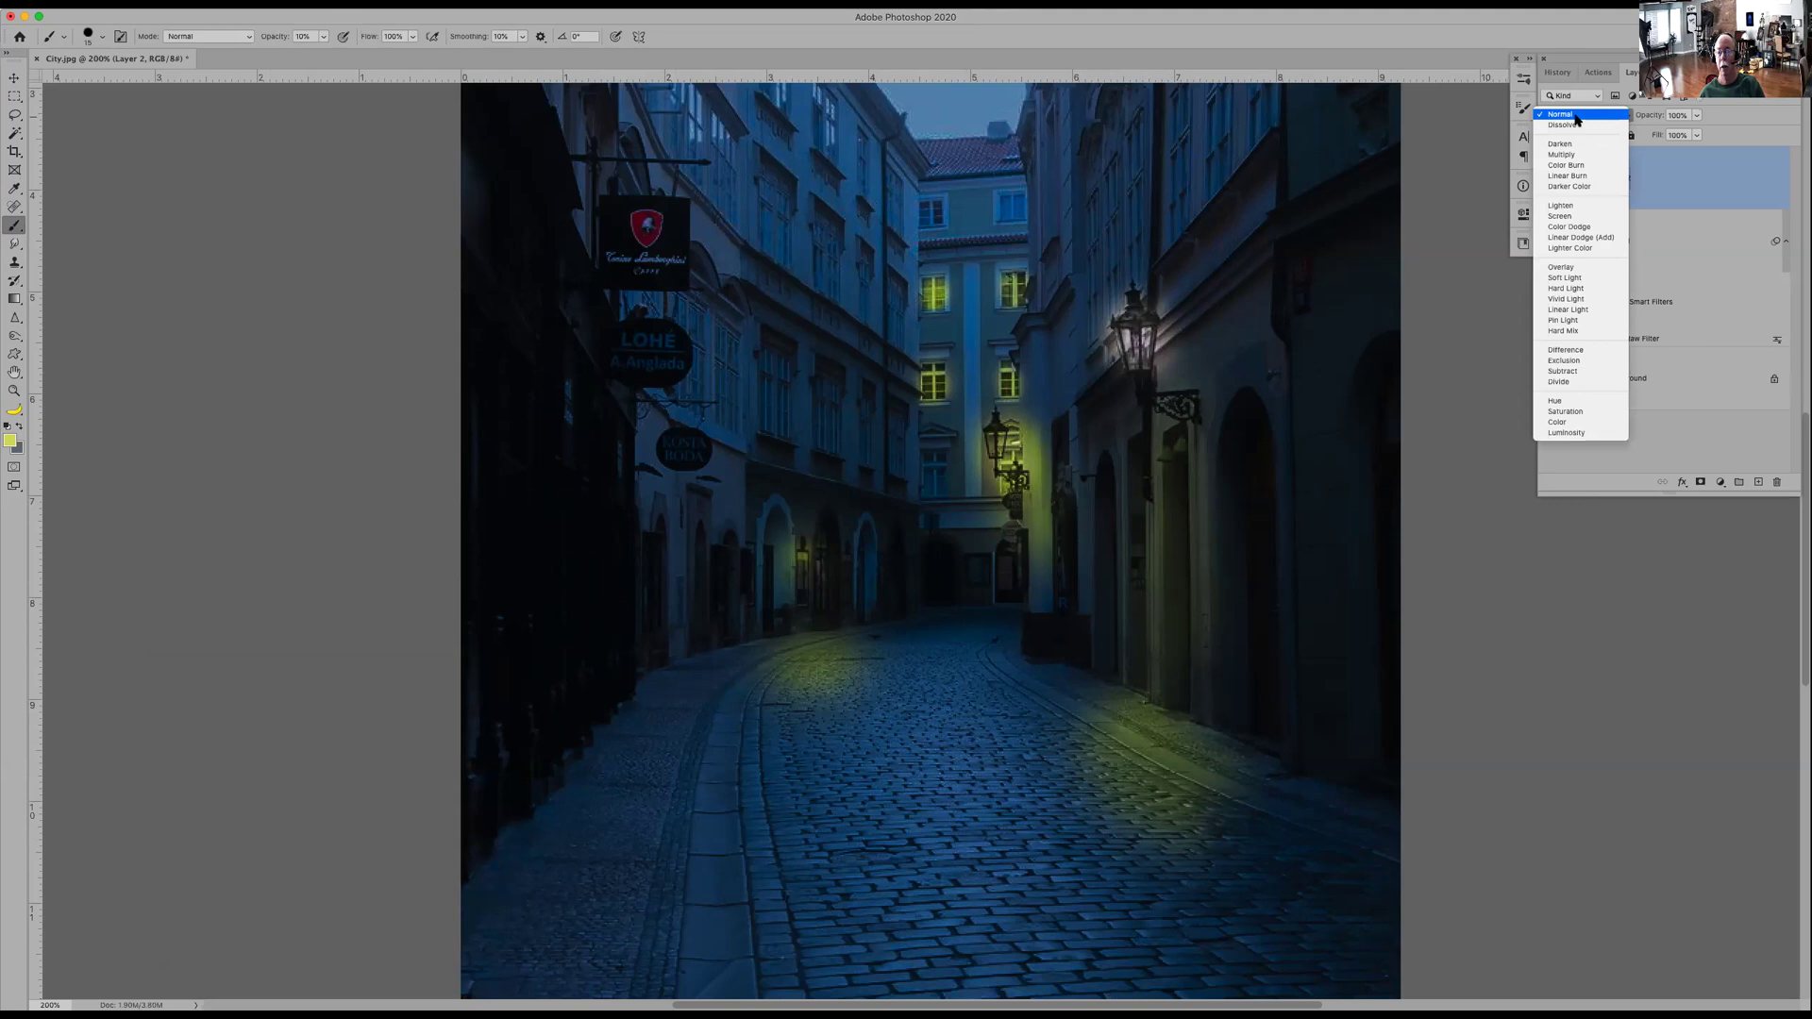
pyautogui.click(1569, 228)
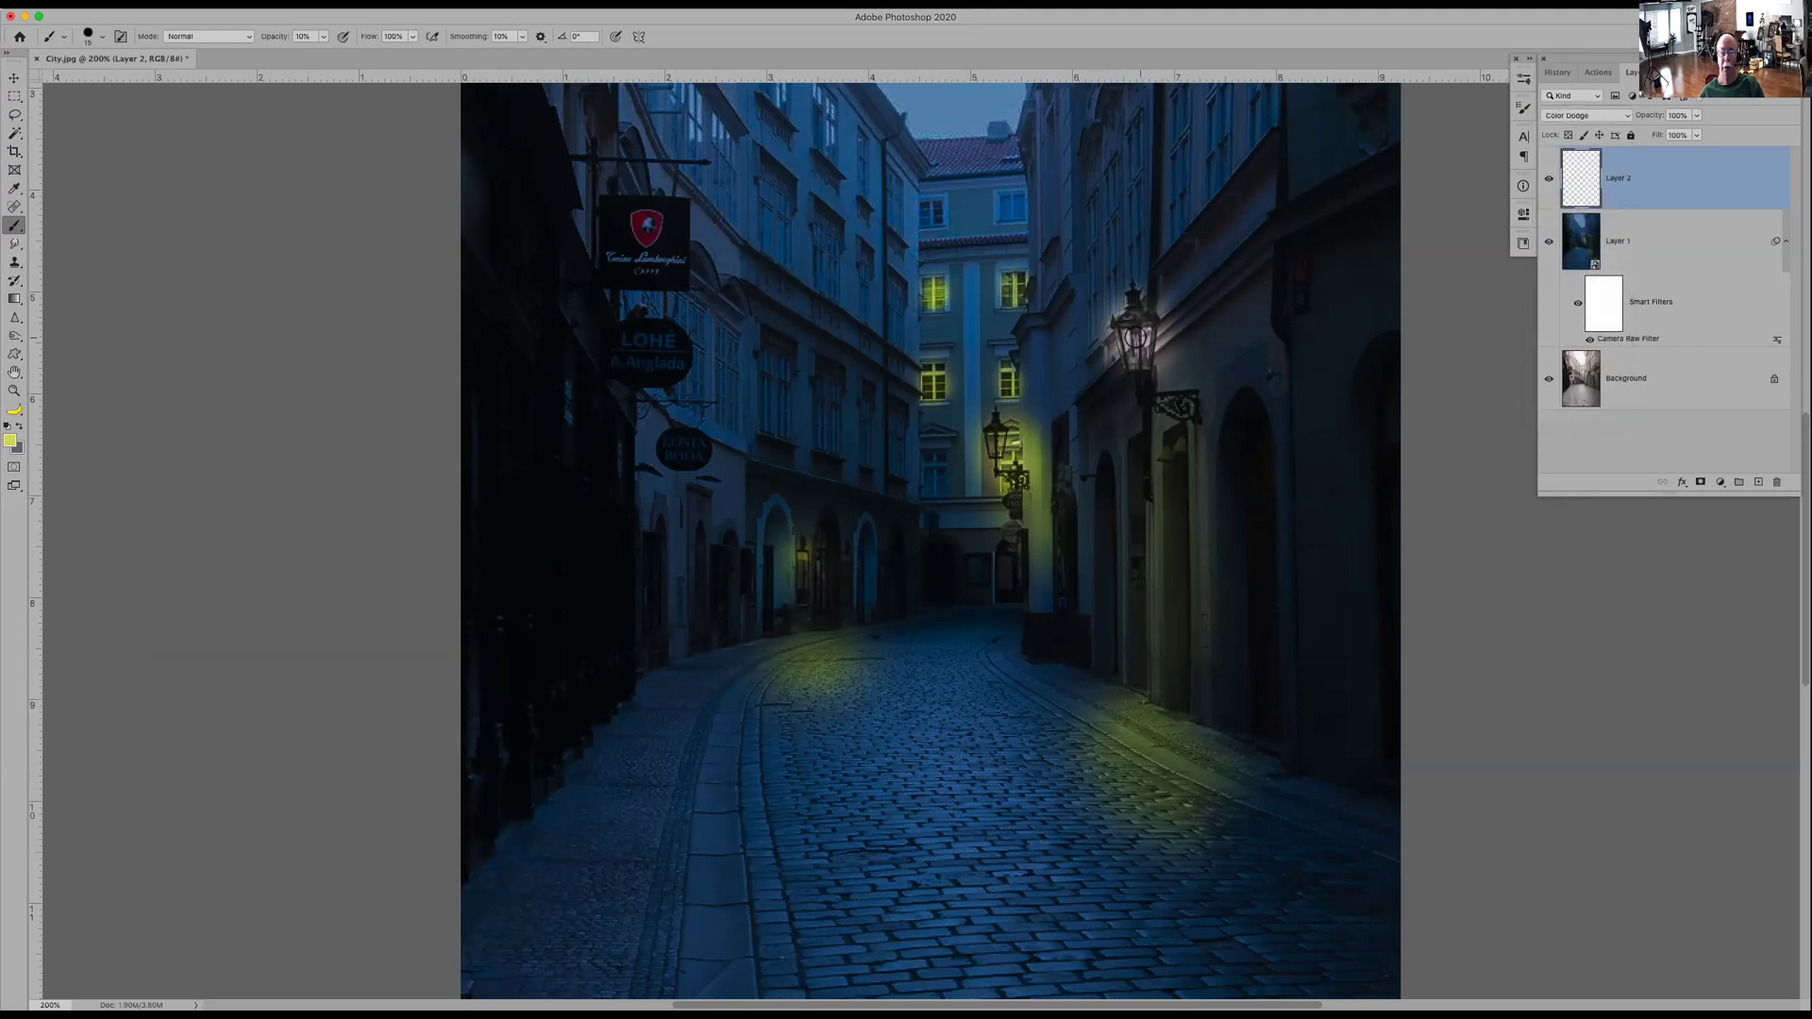
pyautogui.moveTo(1138, 338); pyautogui.dragTo(1121, 355)
# - Set the new layer's blend mode to Color and the brush to 25 px with 0% hardness
pyautogui.click(1610, 116)
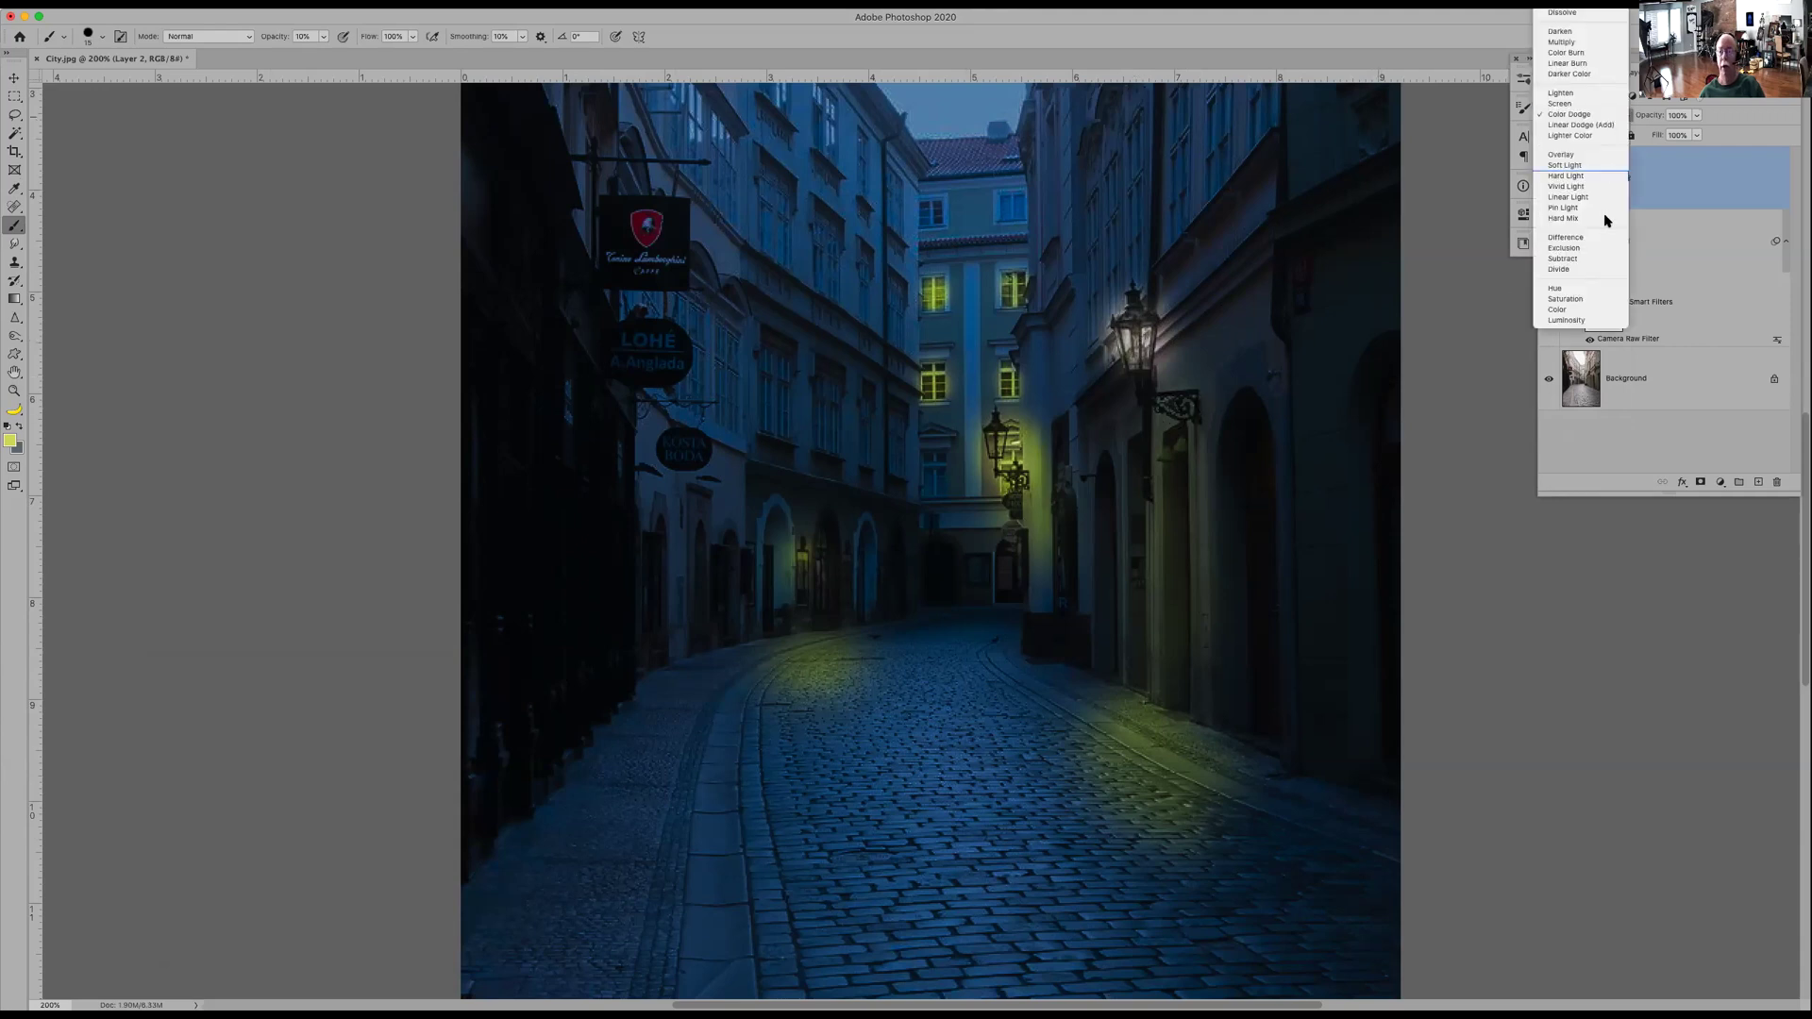
pyautogui.click(1559, 309)
pyautogui.press(']')
pyautogui.press(']')
pyautogui.rightClick(1133, 340)
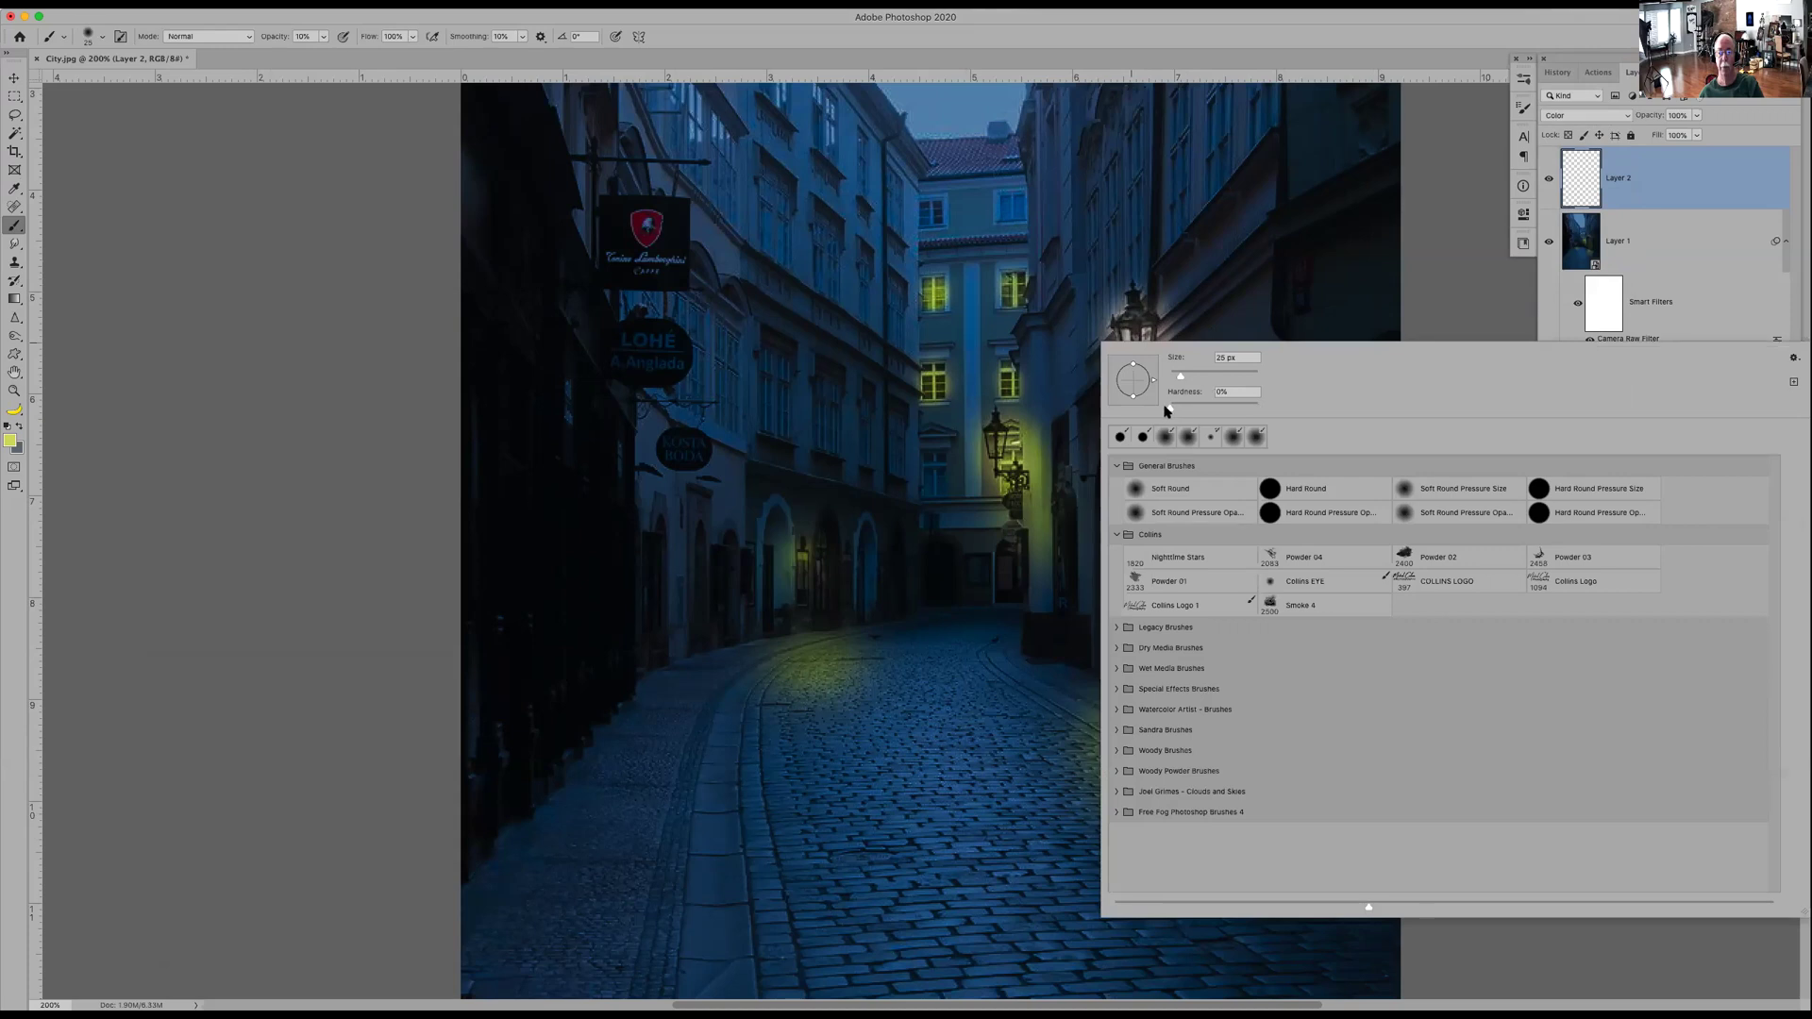
pyautogui.click(1247, 47)
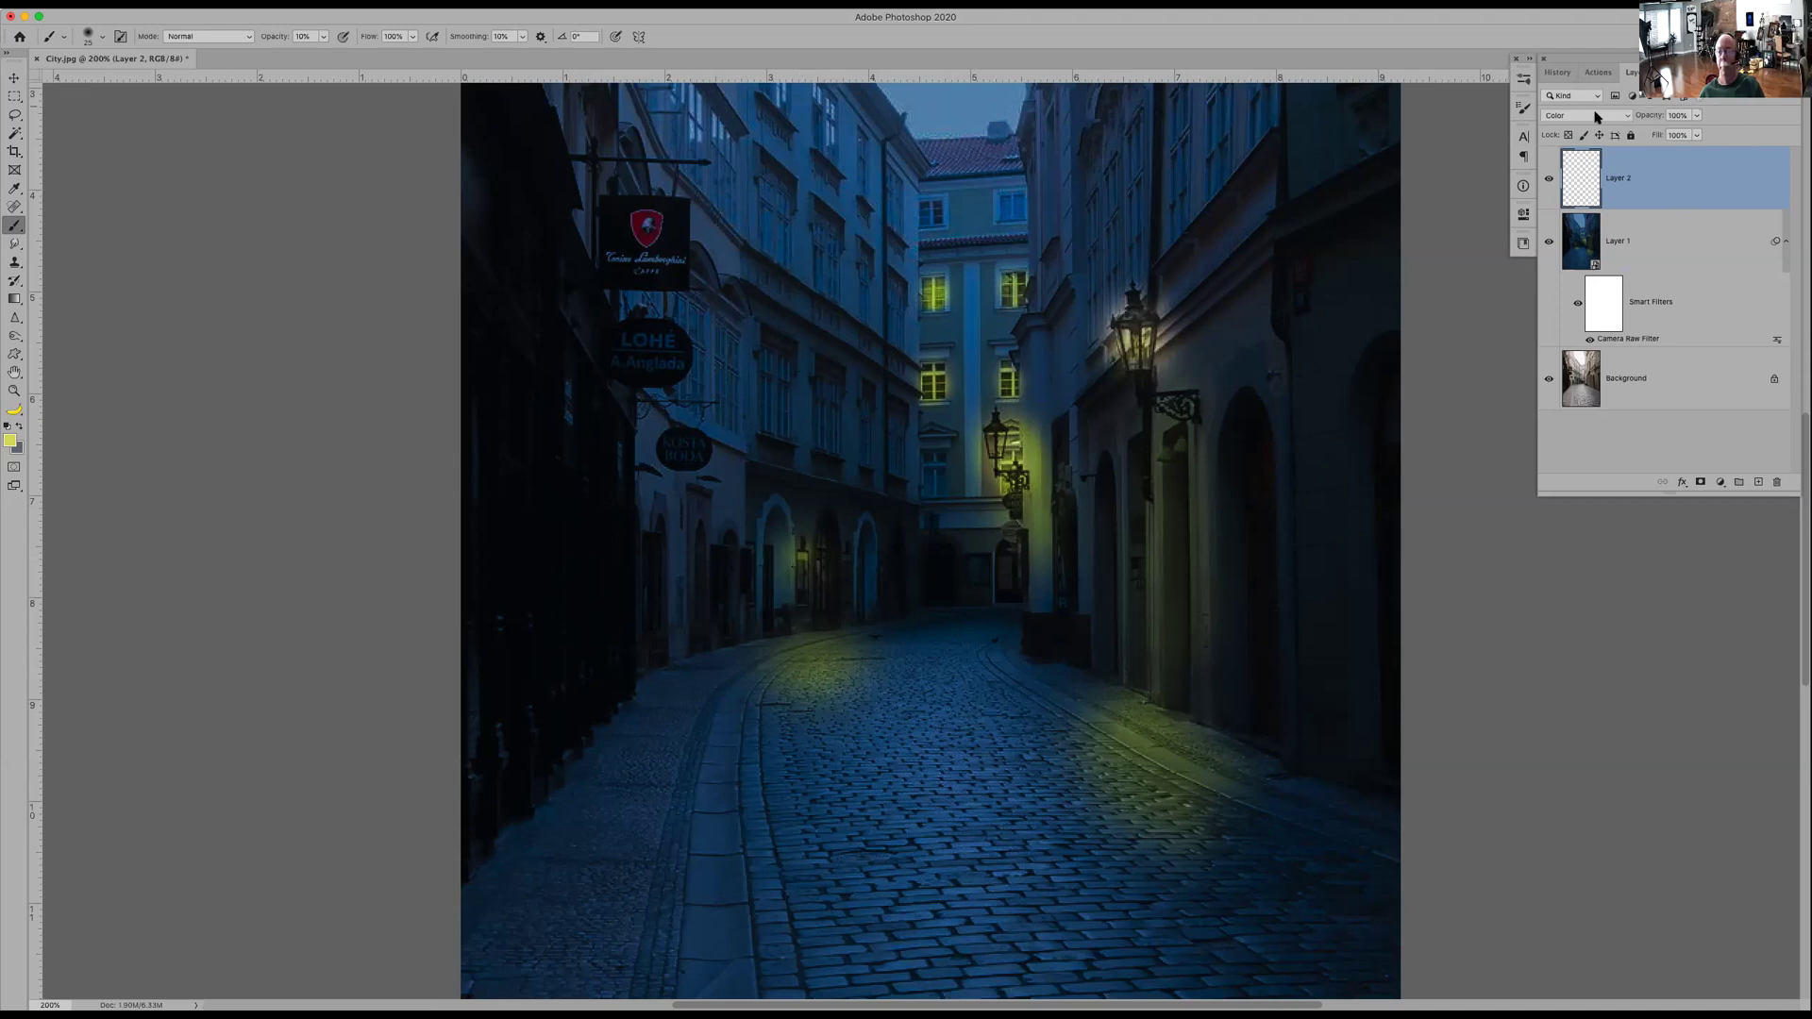
# - Reopen the Camera Raw smart filter on Layer 1 and place a circular radial filter over the square sign with the red crest
pyautogui.click(1678, 247)
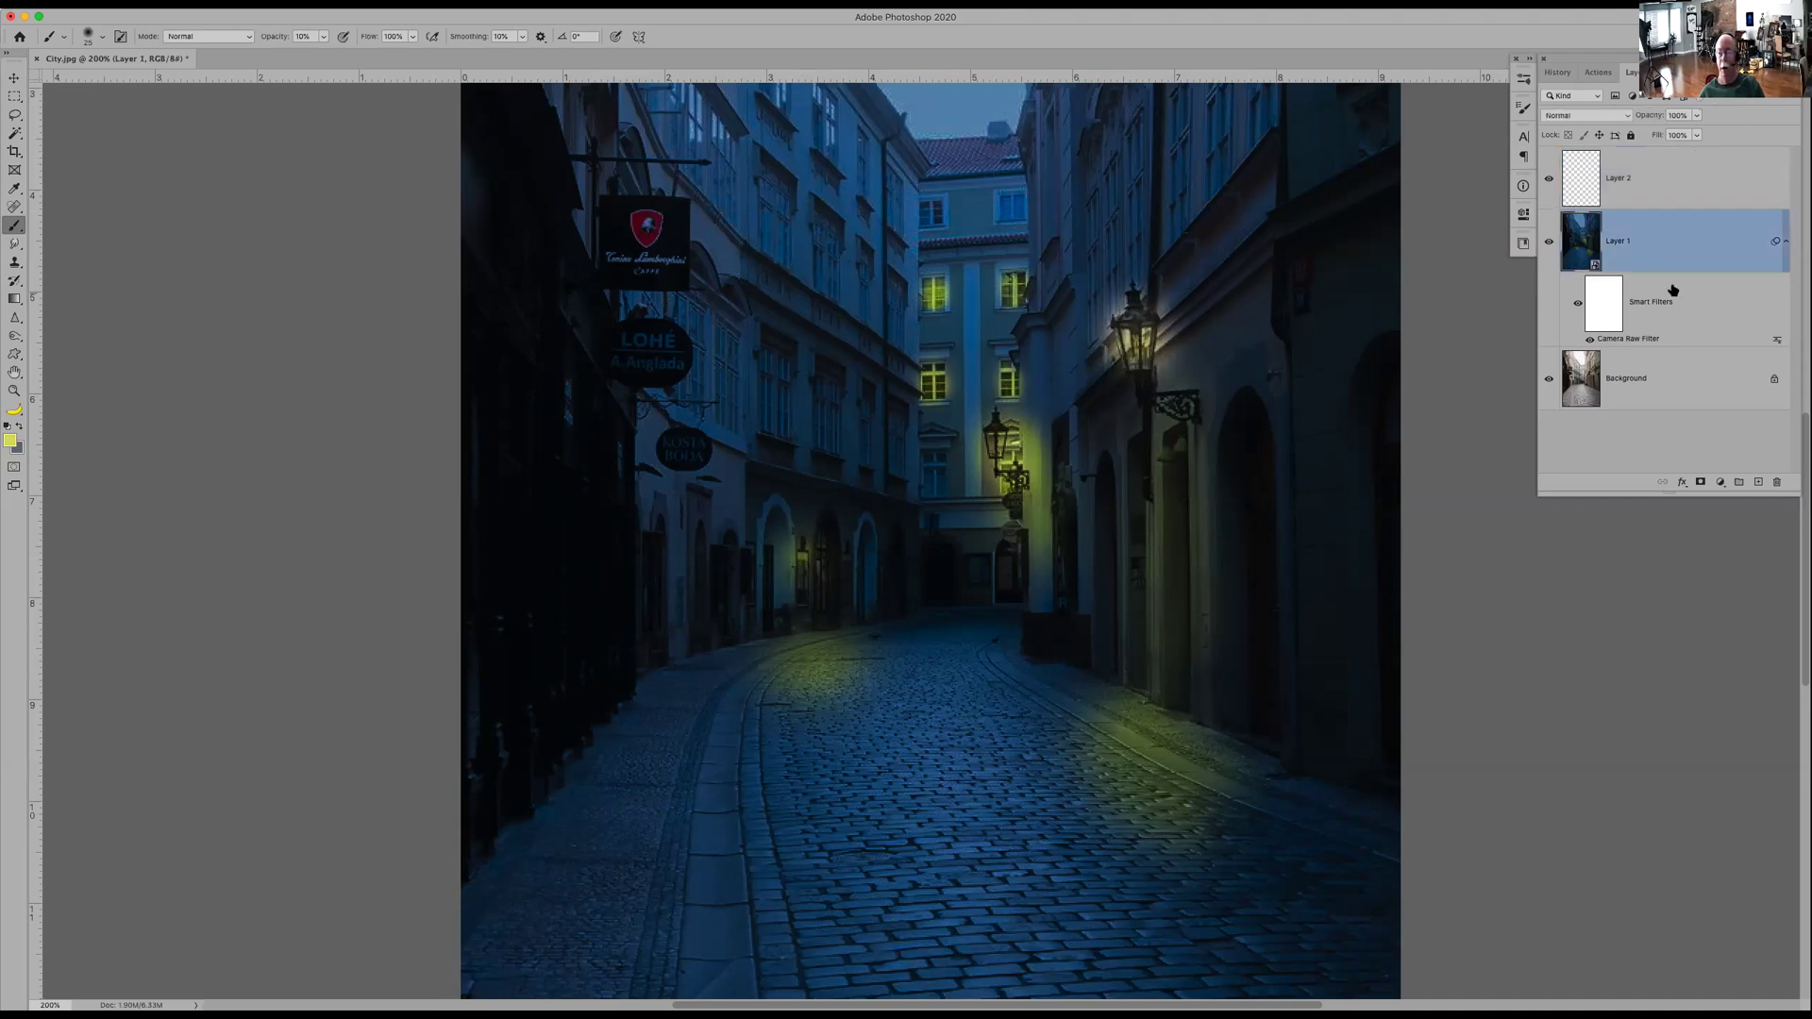
pyautogui.doubleClick(1665, 342)
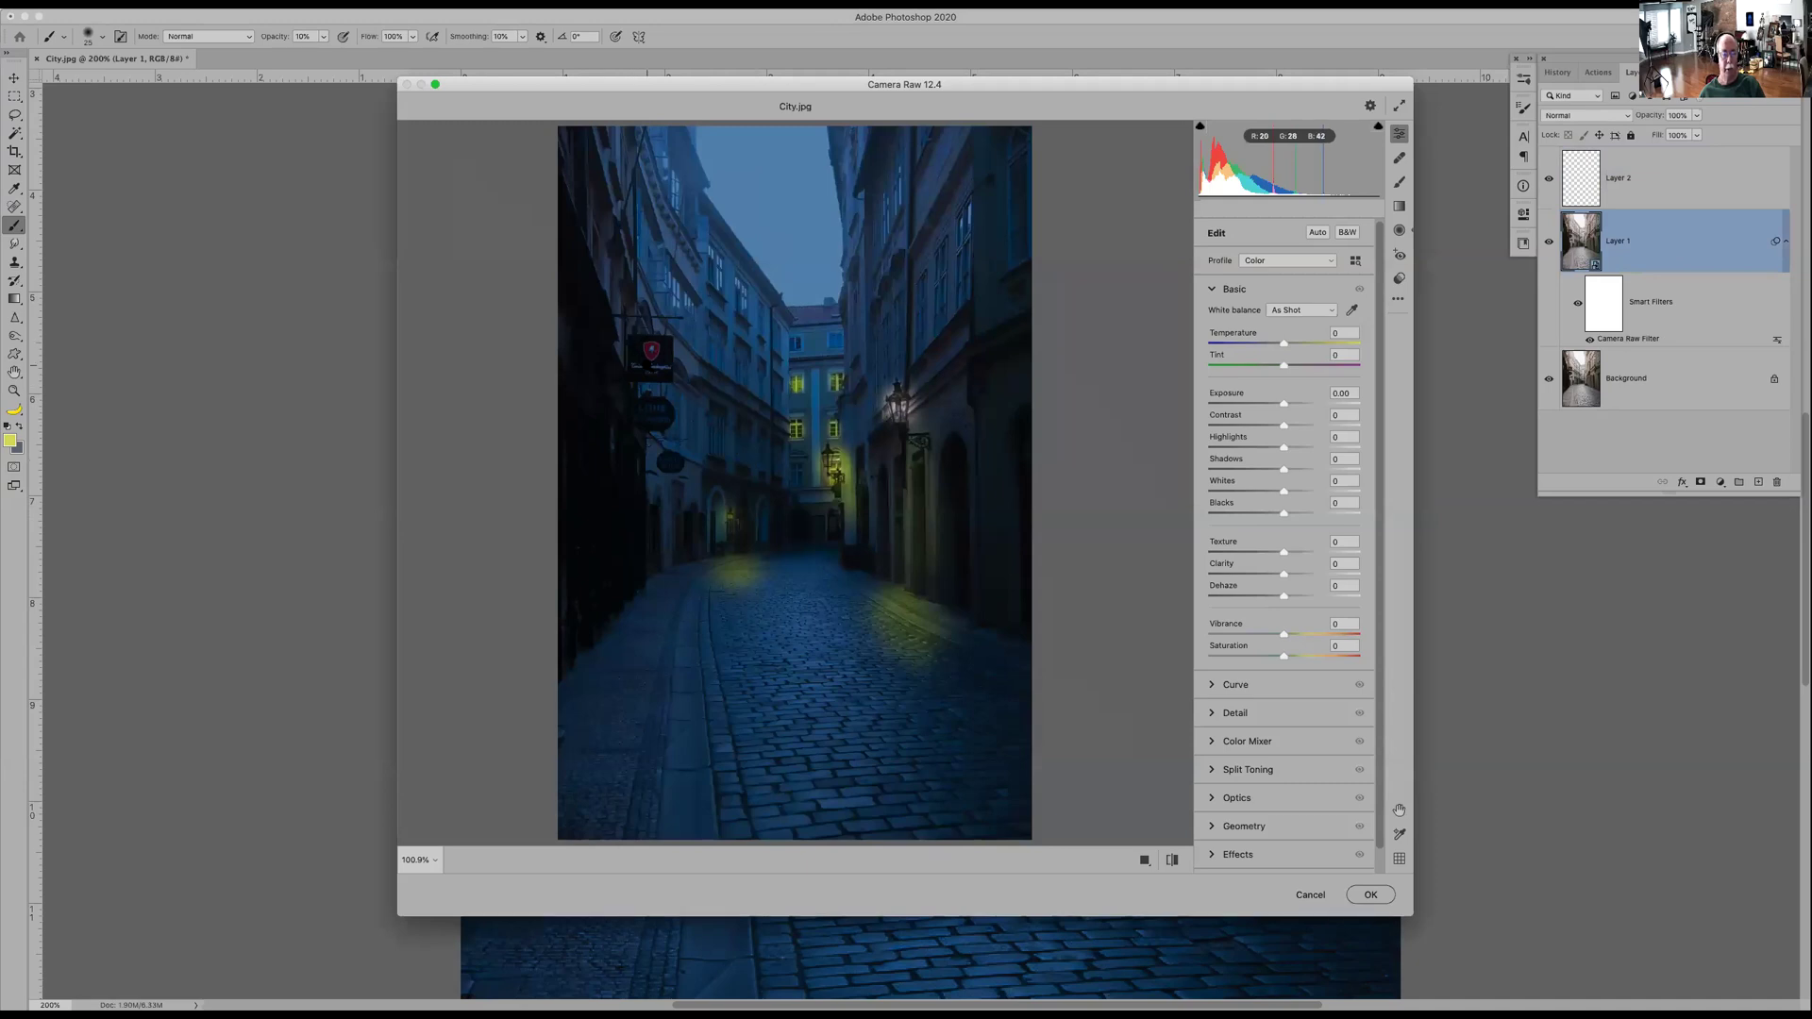
pyautogui.click(648, 365)
pyautogui.moveTo(594, 453); pyautogui.dragTo(692, 401)
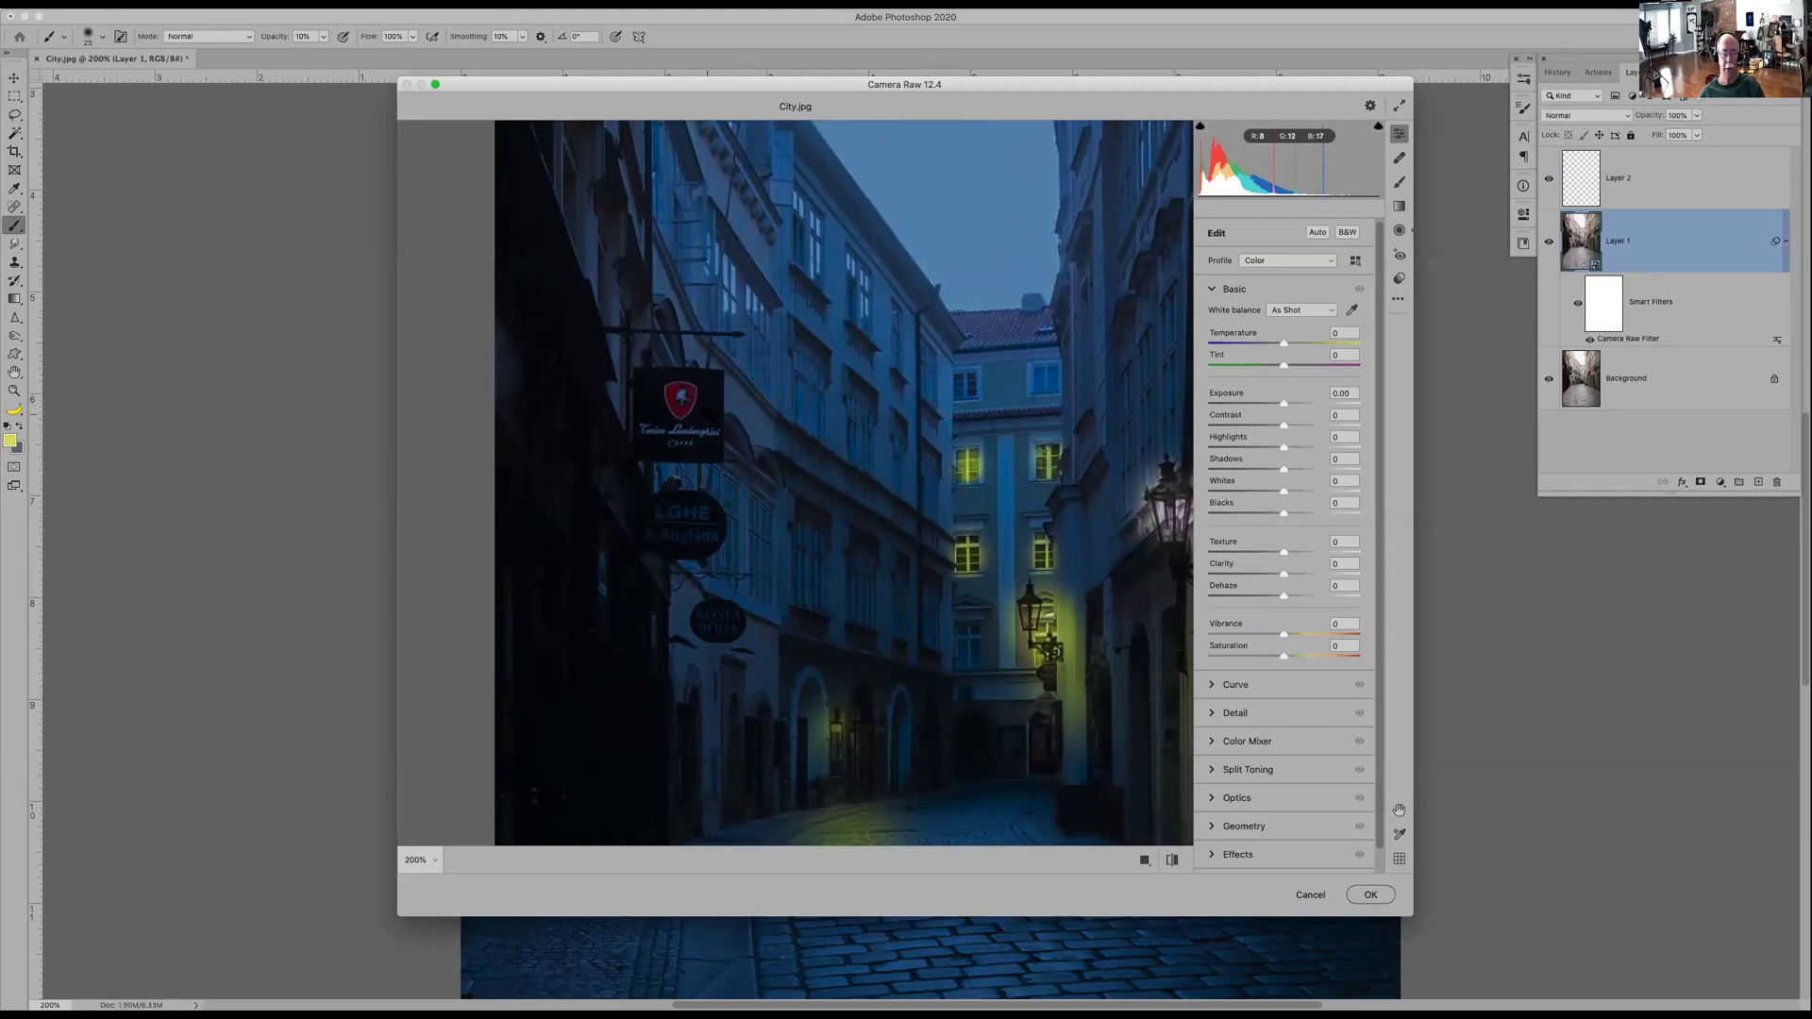
pyautogui.click(1400, 231)
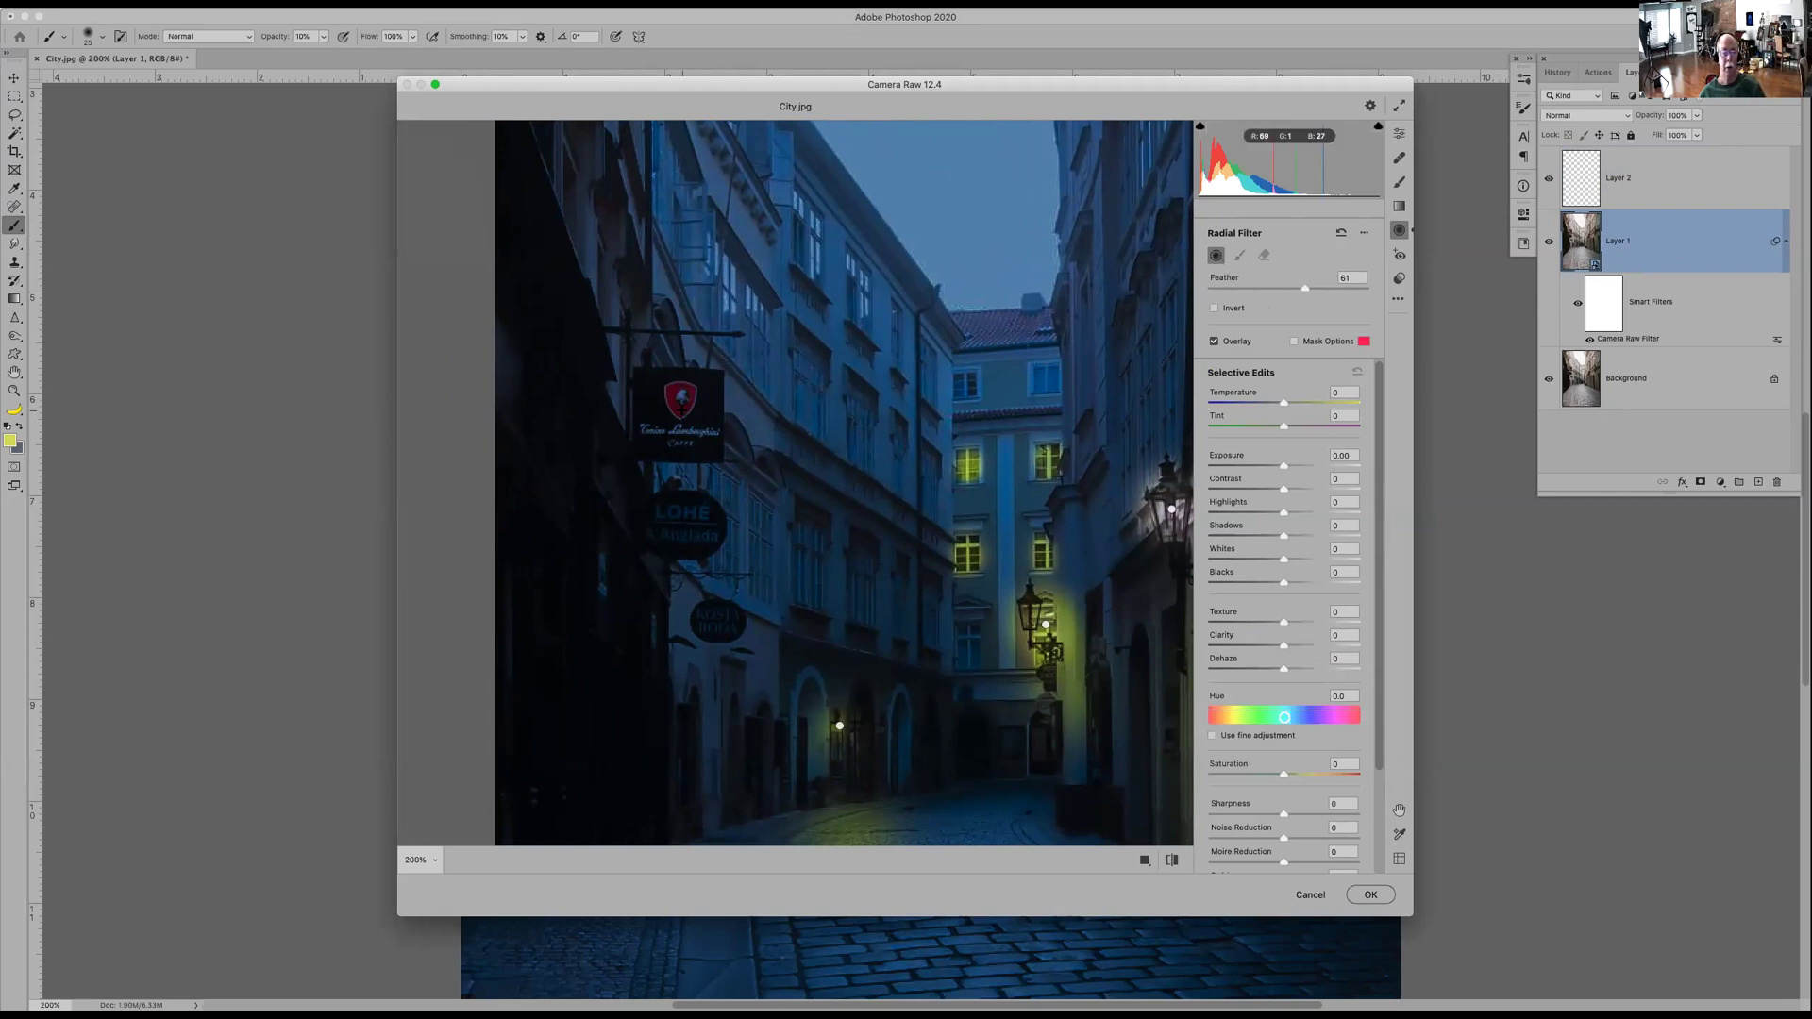
pyautogui.click(682, 410)
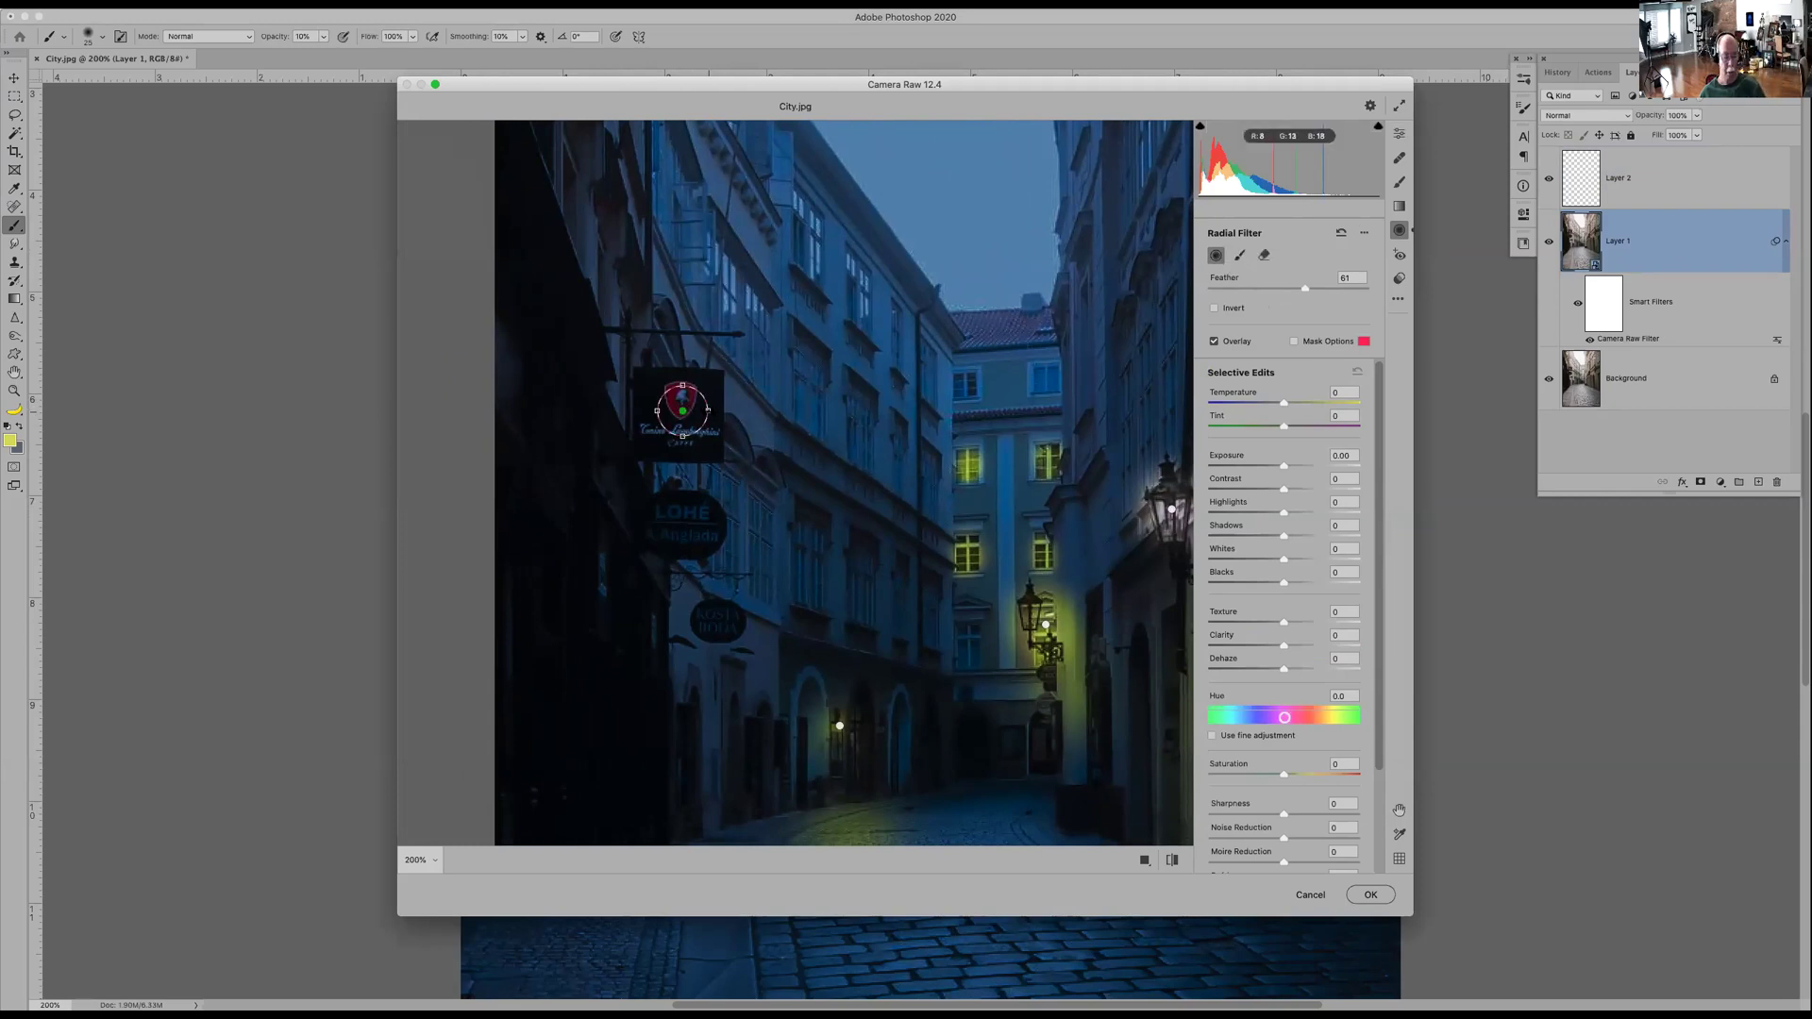
pyautogui.moveTo(707, 411); pyautogui.dragTo(730, 411)
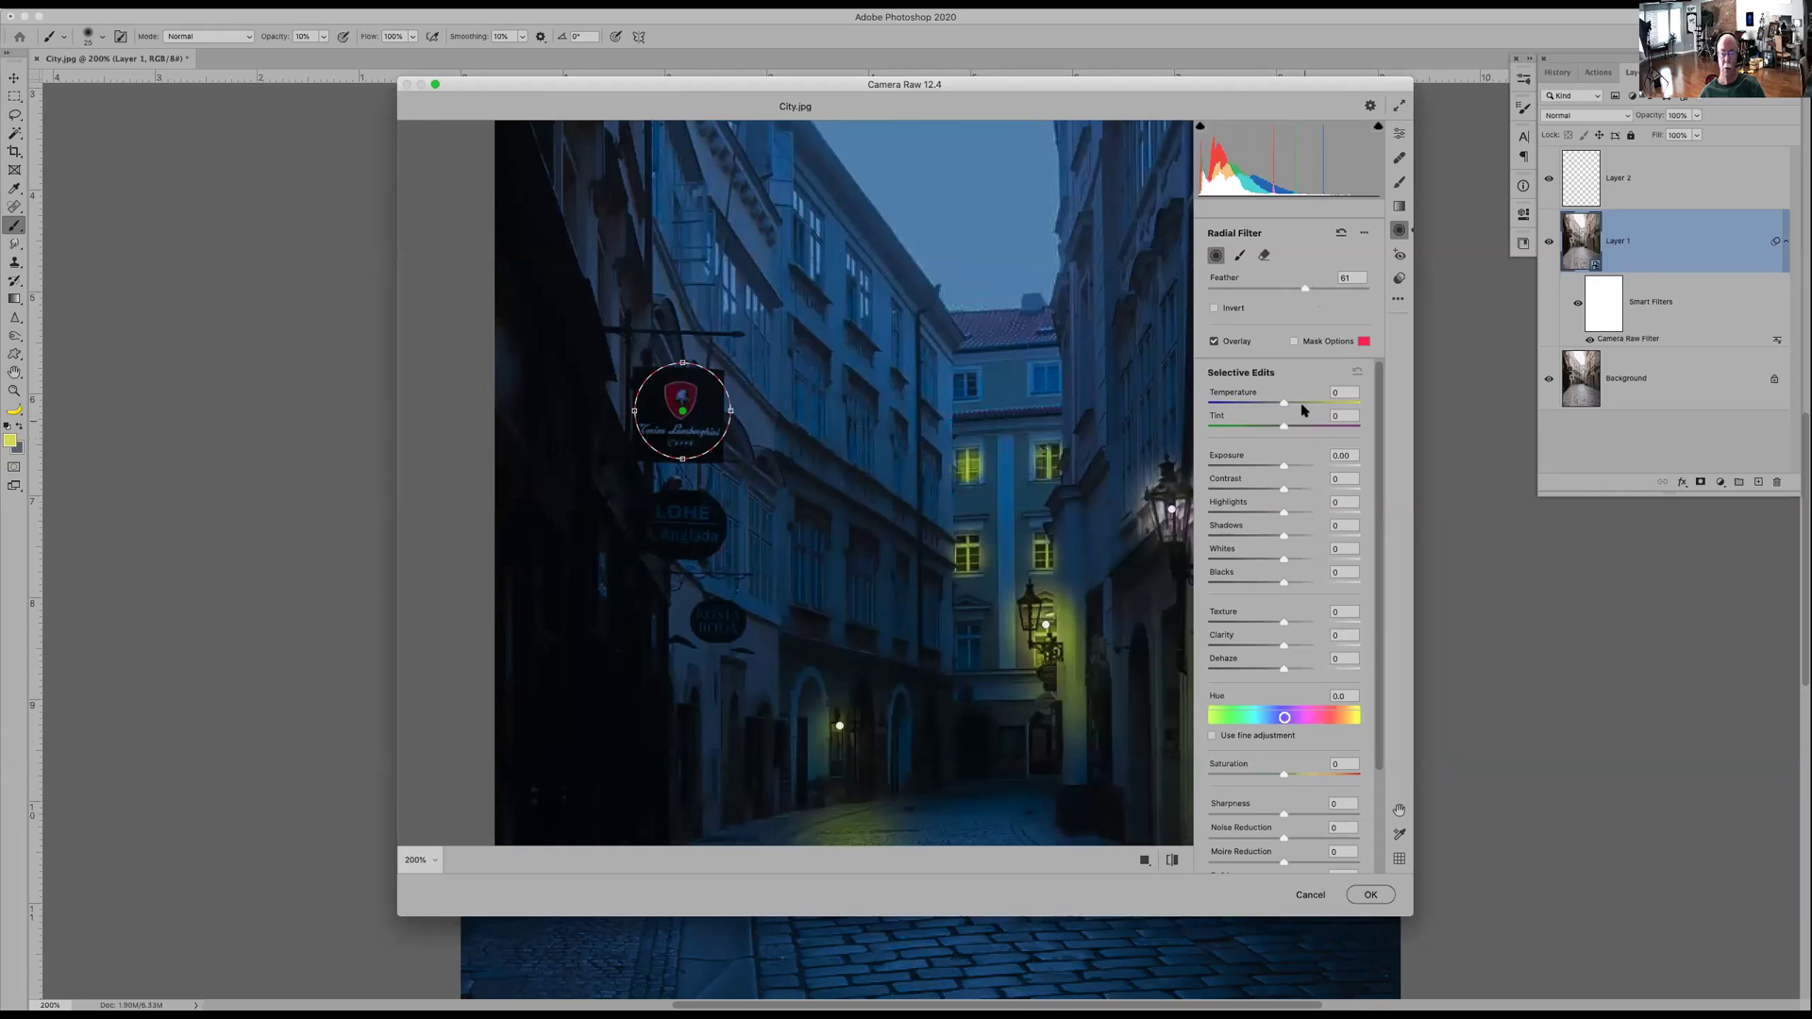
# - Set the square sign's radial filter to temperature +40 and exposure +1.20
pyautogui.moveTo(1292, 467); pyautogui.dragTo(1299, 469)
pyautogui.moveTo(1298, 403); pyautogui.dragTo(1304, 402)
pyautogui.click(1313, 402)
pyautogui.moveTo(1299, 464); pyautogui.dragTo(1306, 467)
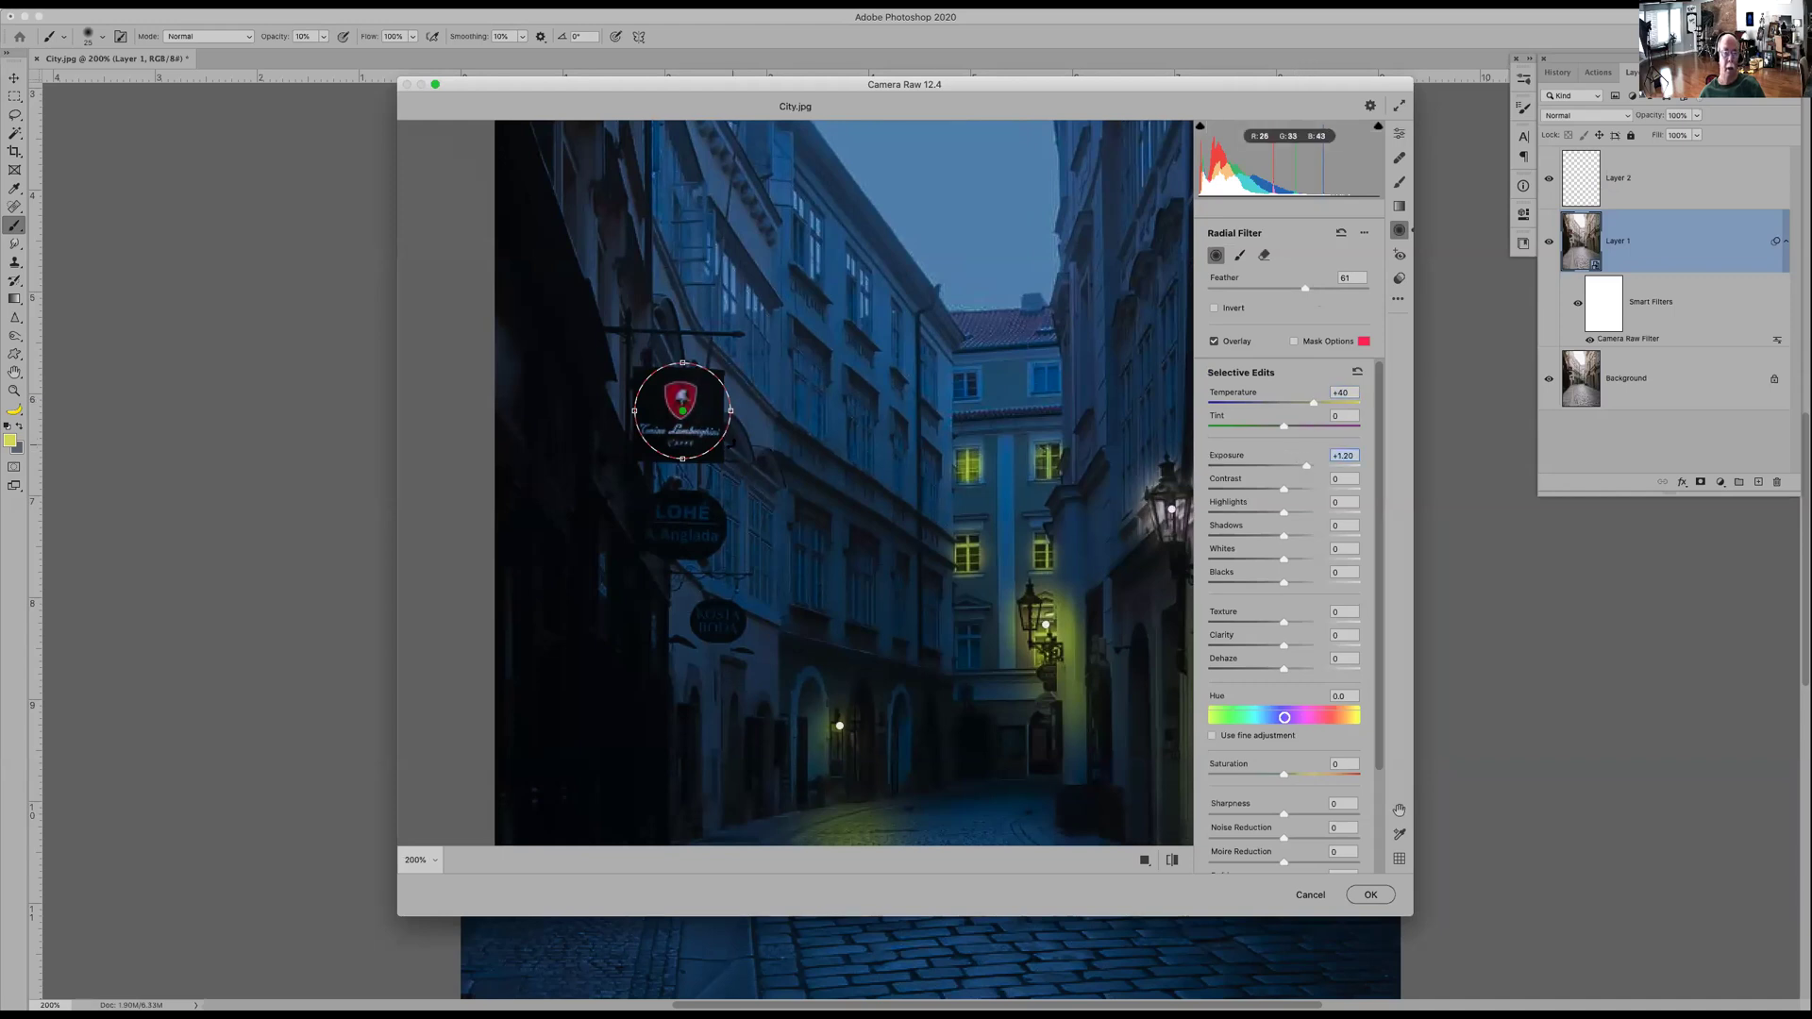
# - Enlarge the square sign's radial filter slightly and recentre it over the sign
pyautogui.moveTo(731, 412); pyautogui.dragTo(703, 407)
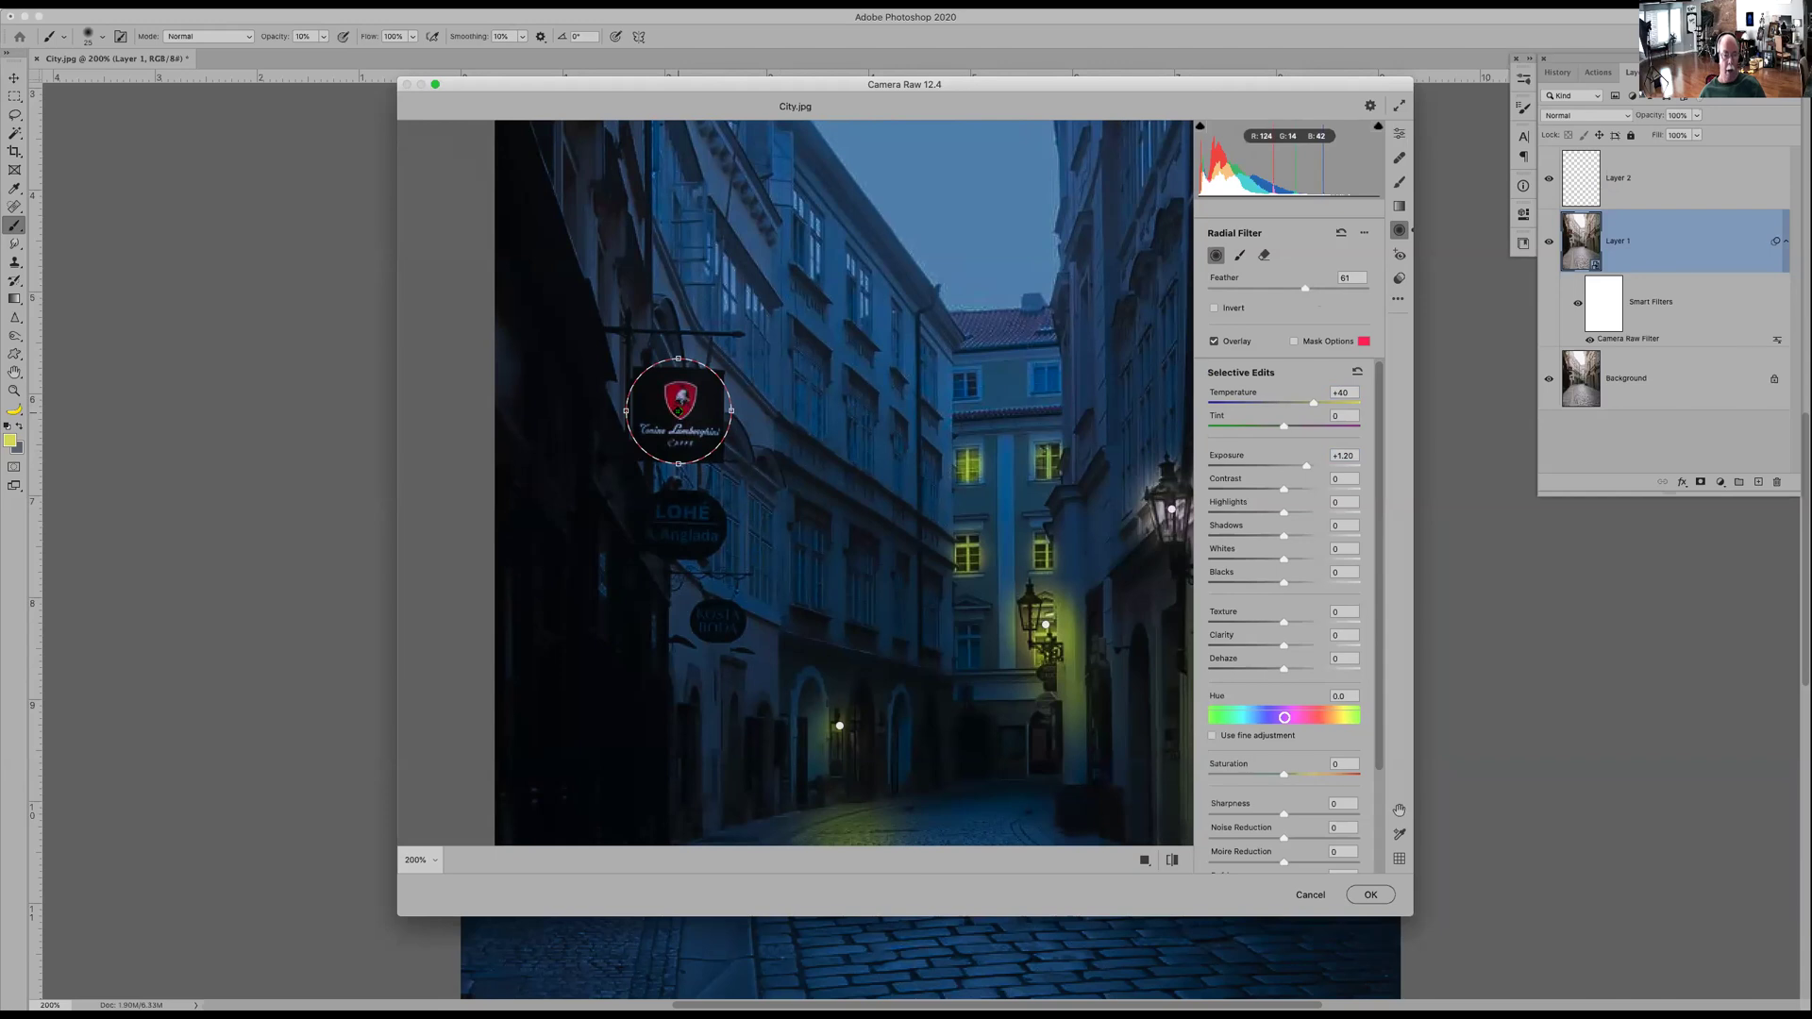
pyautogui.press('alt')
pyautogui.moveTo(678, 412)
pyautogui.mouseDown()
pyautogui.moveTo(686, 522)
pyautogui.moveTo(675, 407)
pyautogui.mouseUp()
pyautogui.press('alt')
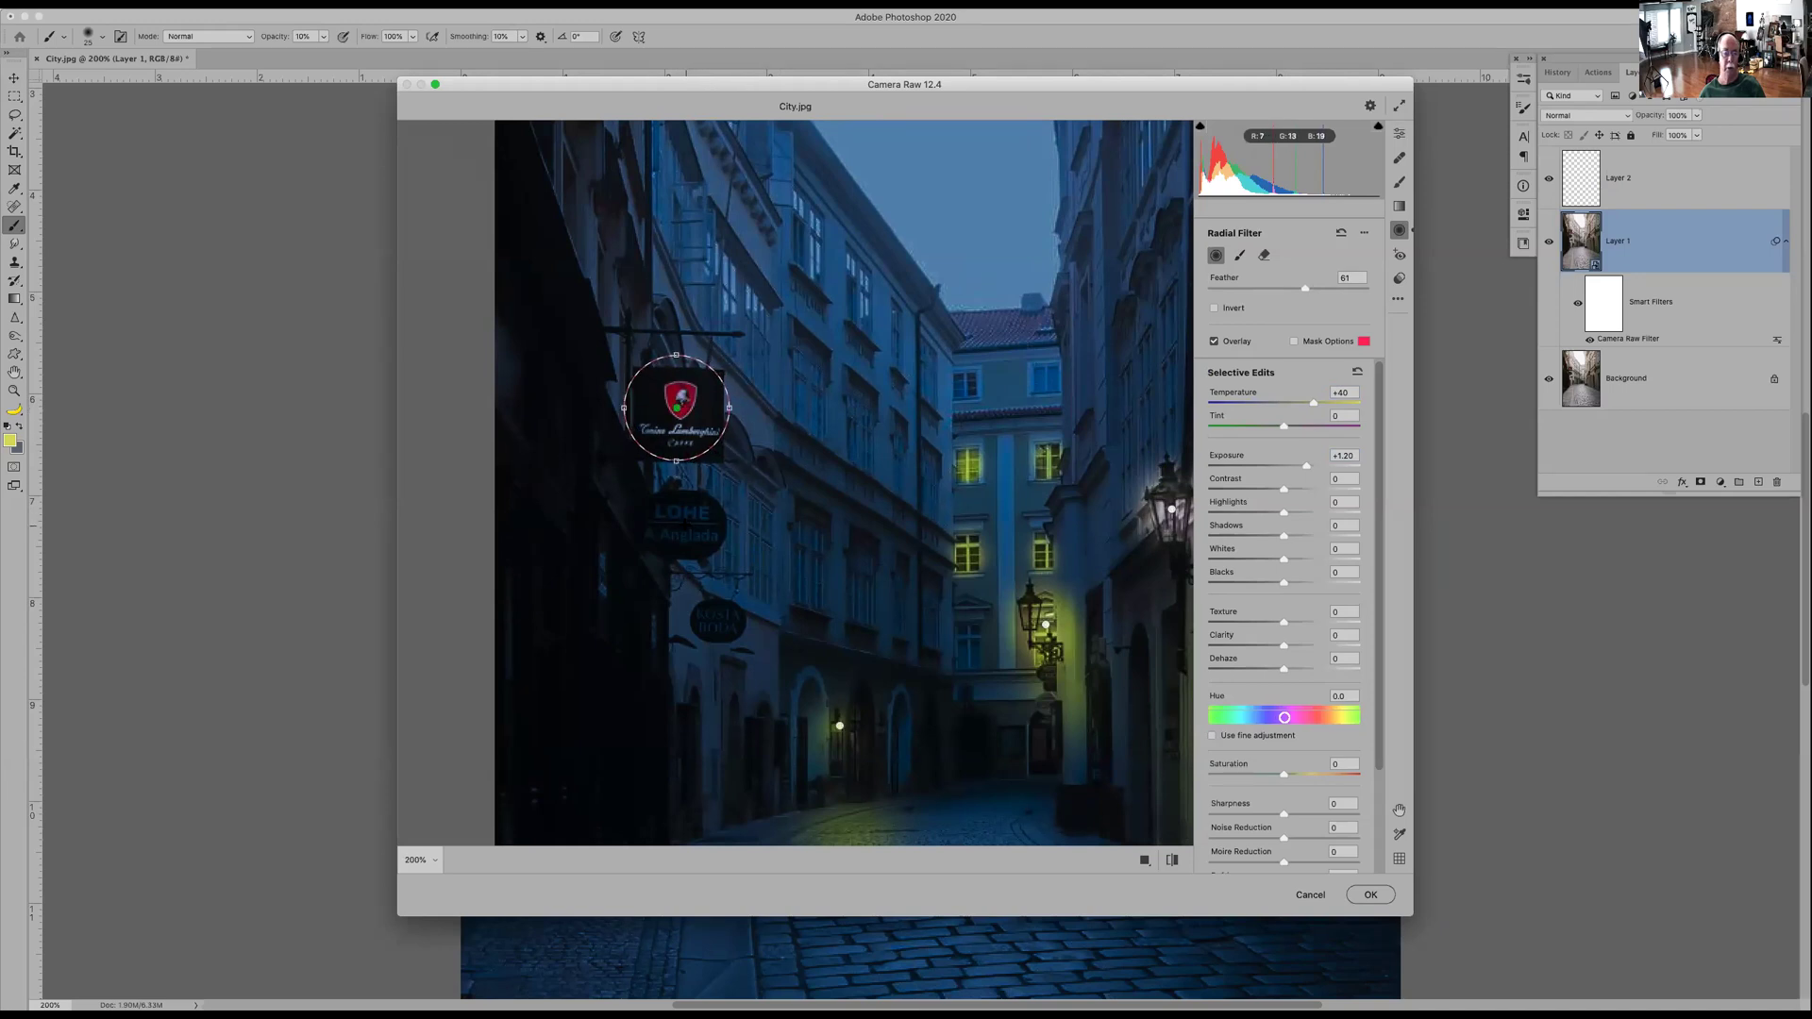
# - Add radial filters with the same settings over the LOHE A.Anglada sign and the small sign below it, shaping the latter into a flat oval
pyautogui.click(686, 526)
pyautogui.moveTo(686, 525); pyautogui.dragTo(730, 569)
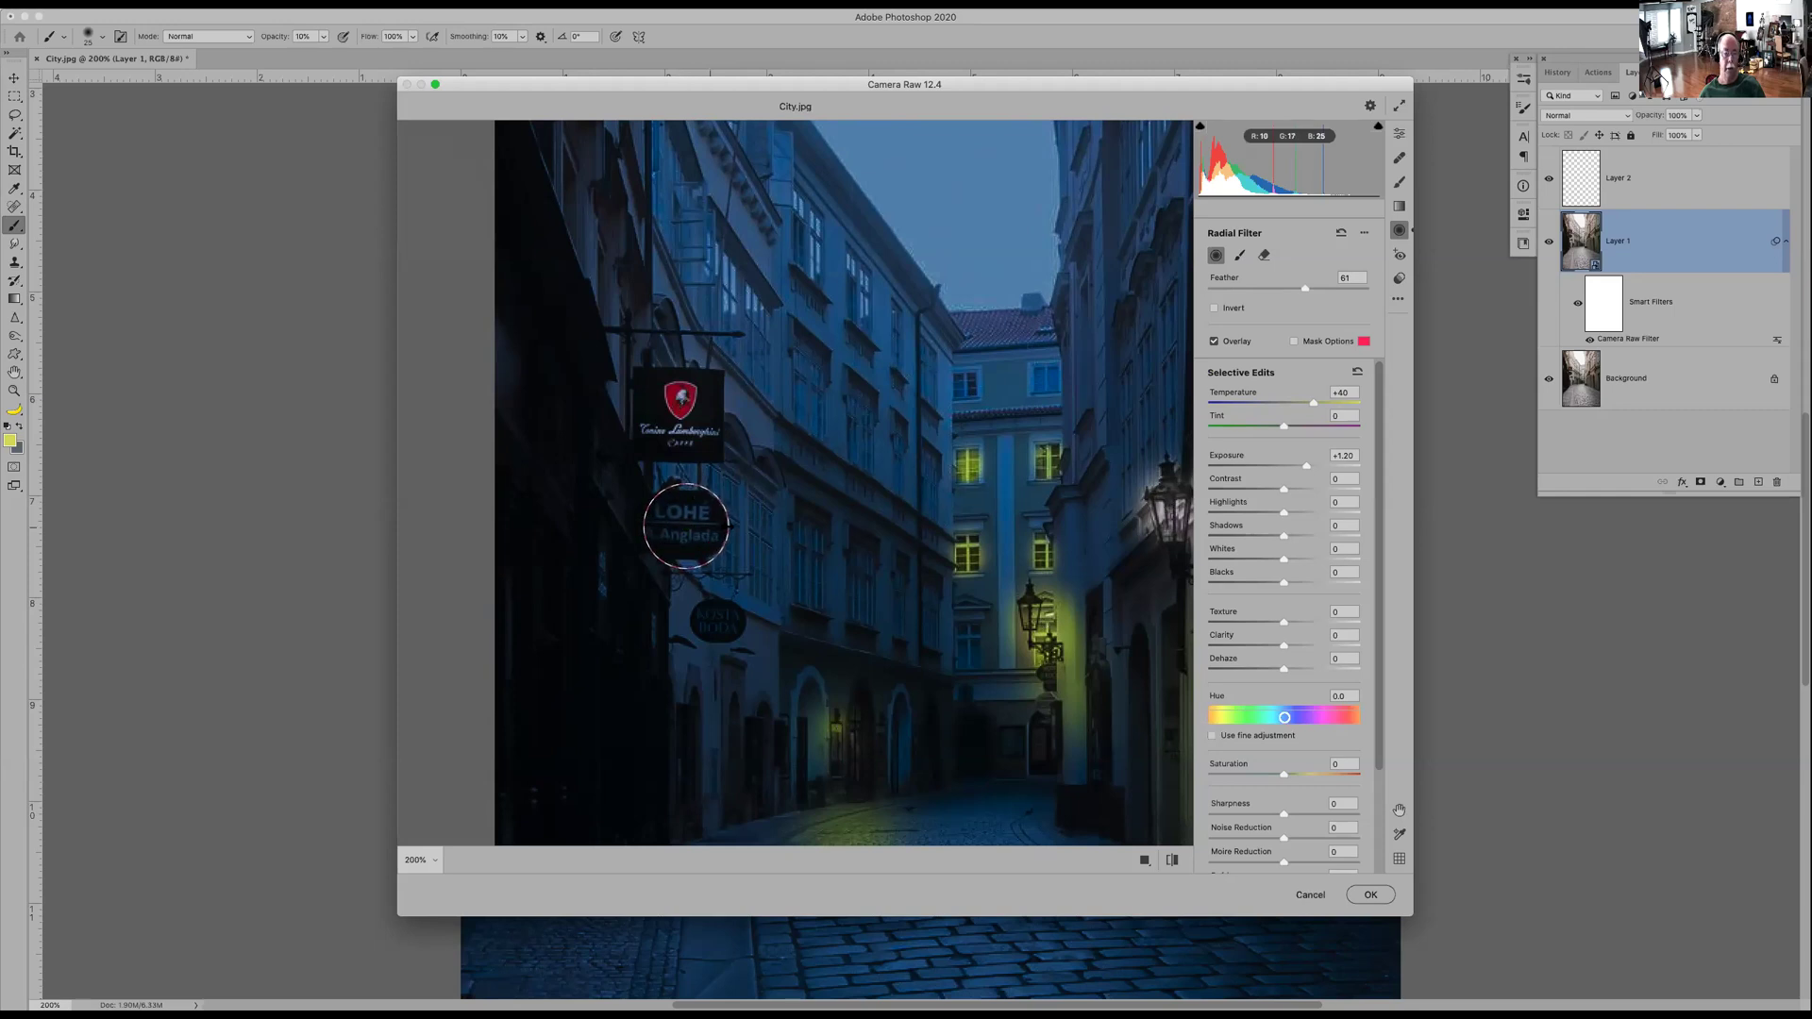
pyautogui.click(718, 618)
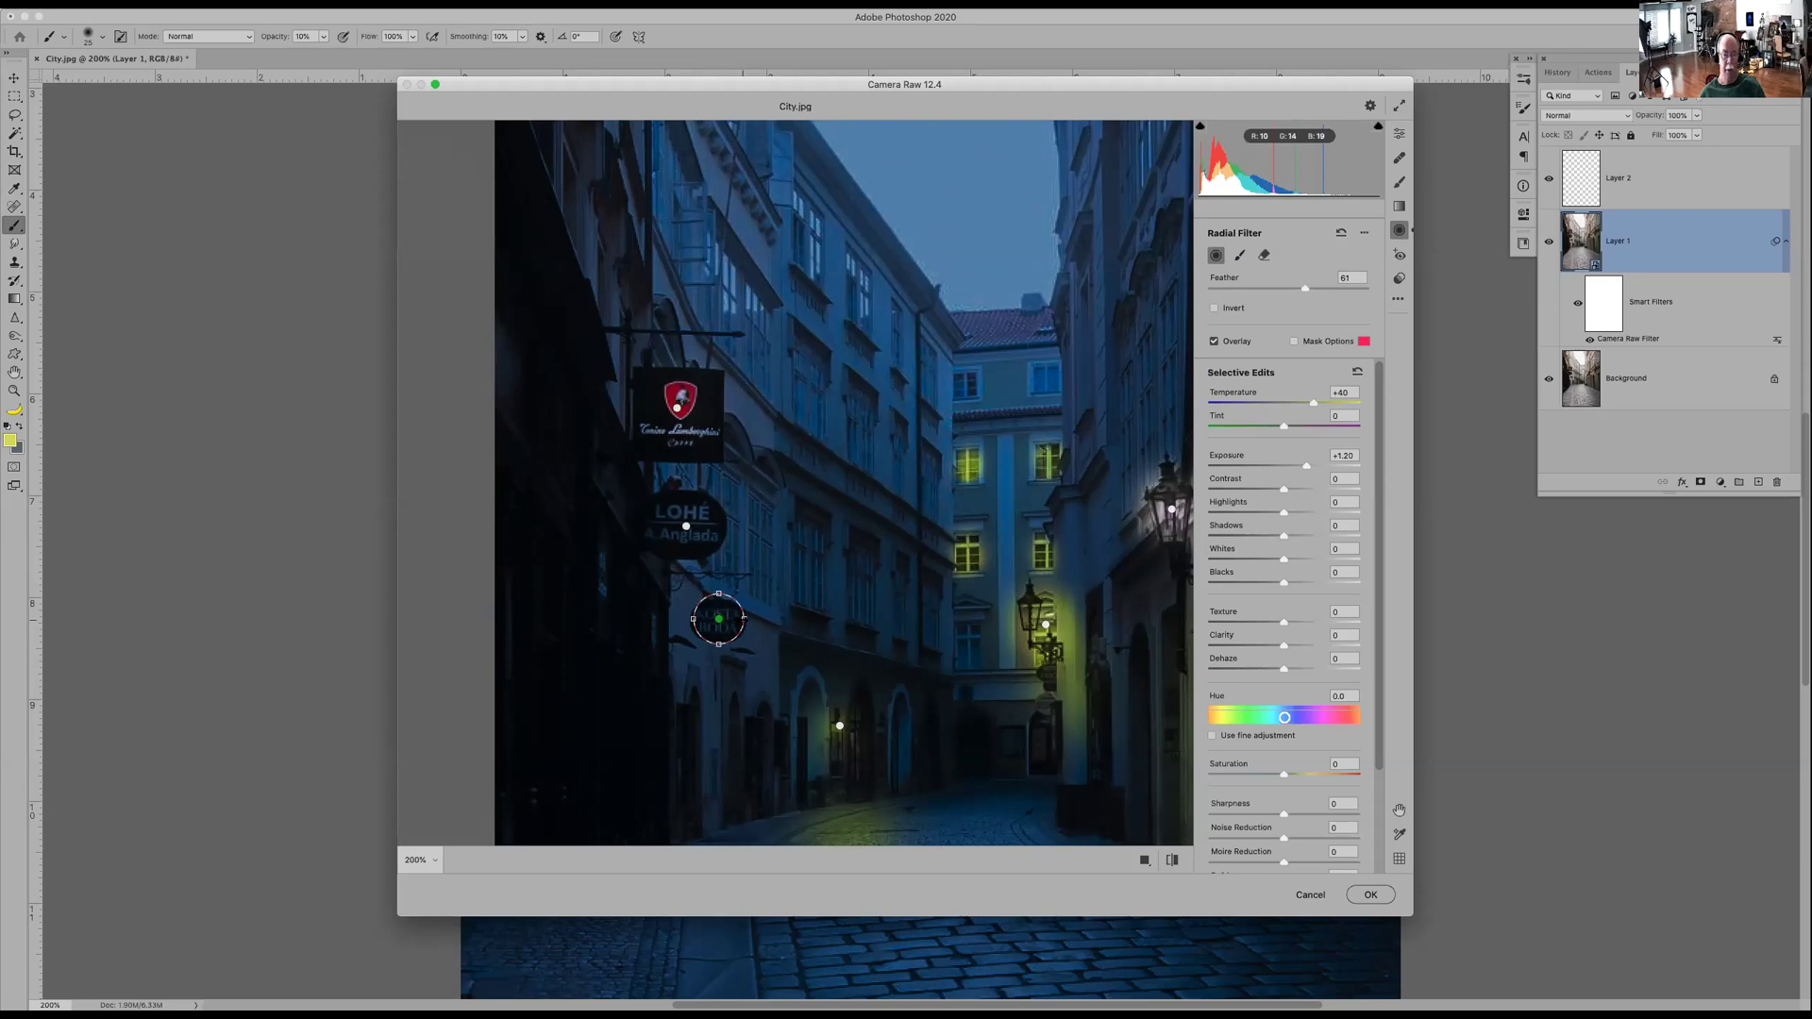
pyautogui.moveTo(744, 619); pyautogui.dragTo(749, 620)
pyautogui.moveTo(718, 591); pyautogui.dragTo(718, 595)
# - Set the LOHE A.Anglada sign's filter to temperature +59, exposure +1.80 and shadows +33, and the small oval sign's shadows to +24
pyautogui.click(686, 525)
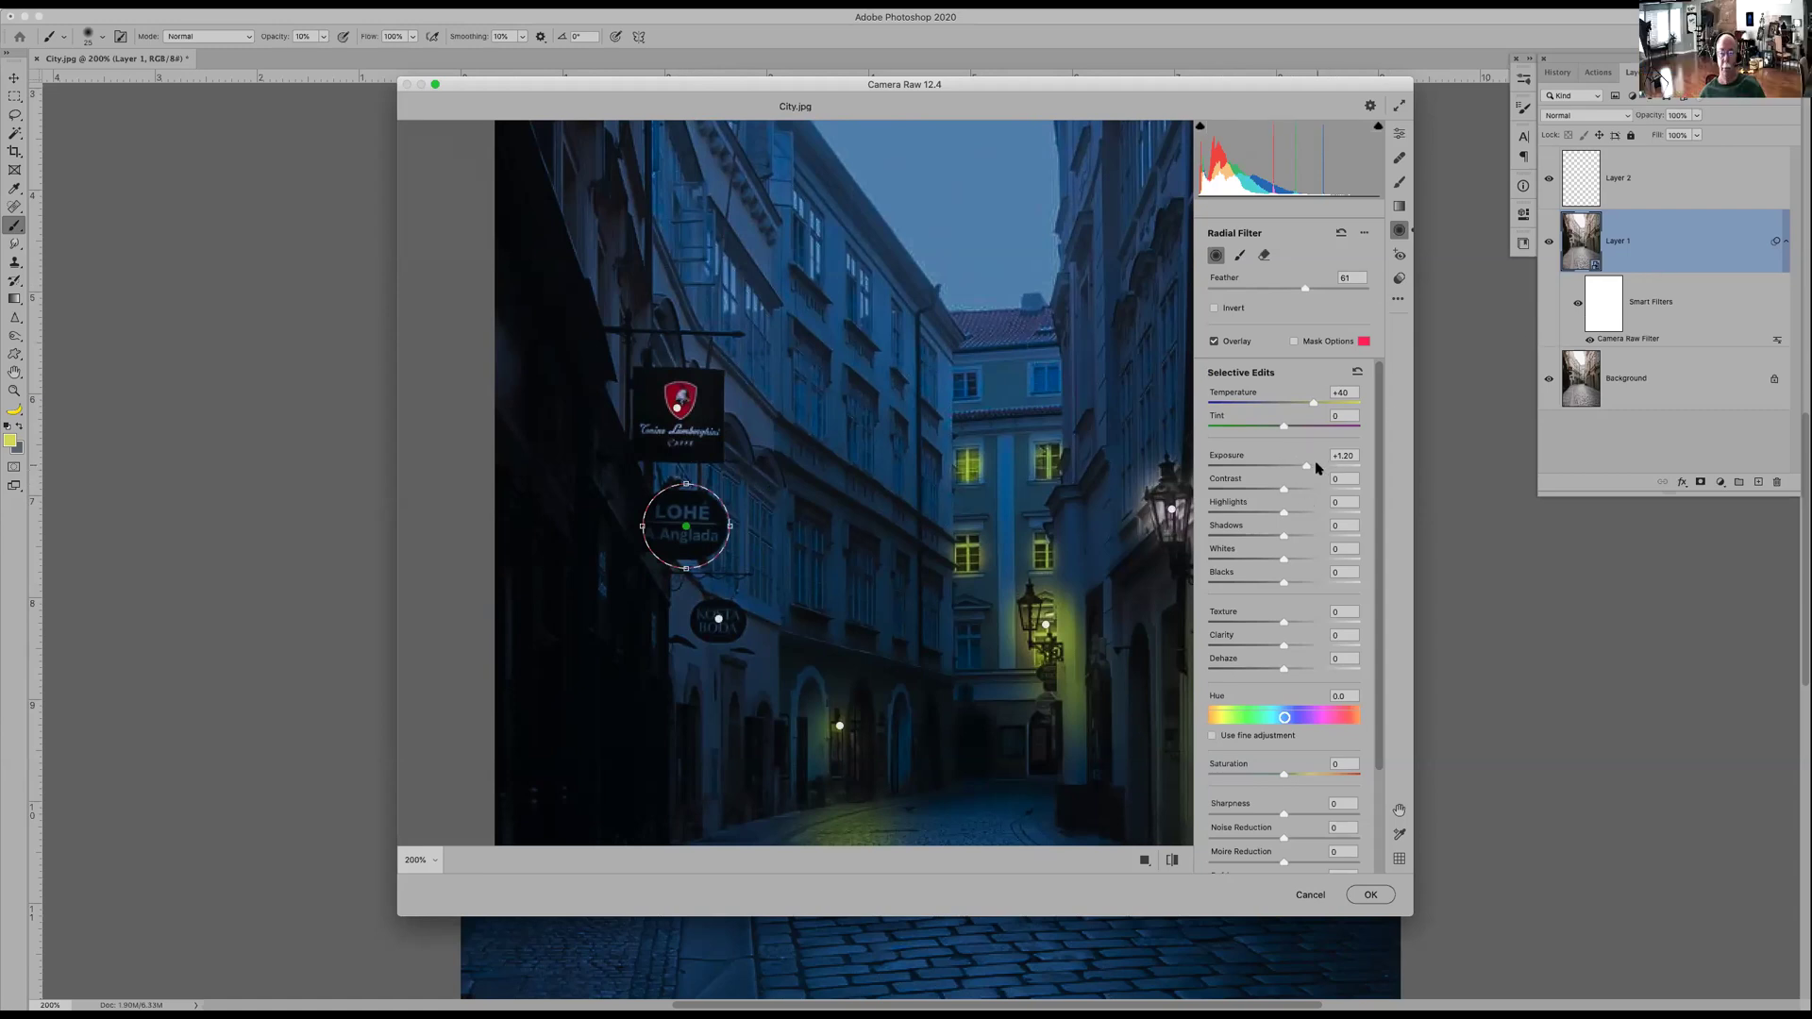
pyautogui.moveTo(1317, 466); pyautogui.dragTo(1319, 468)
pyautogui.moveTo(1292, 534); pyautogui.dragTo(1307, 535)
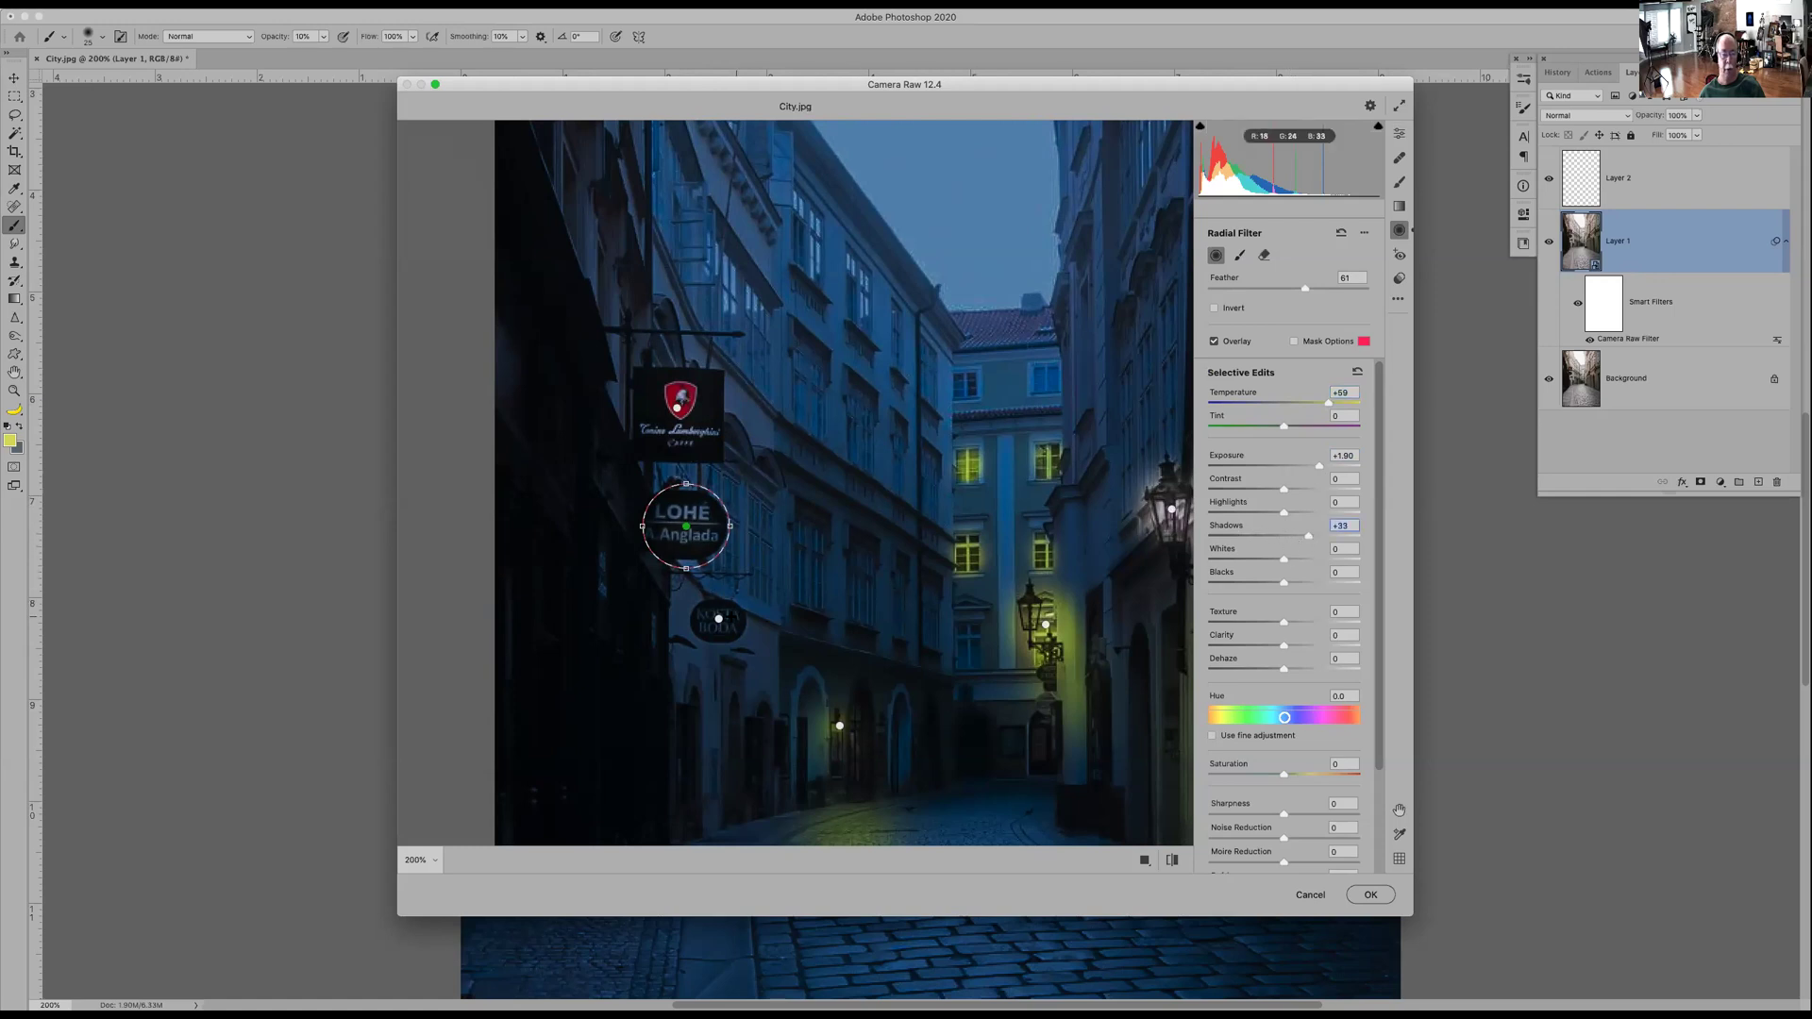
pyautogui.click(718, 618)
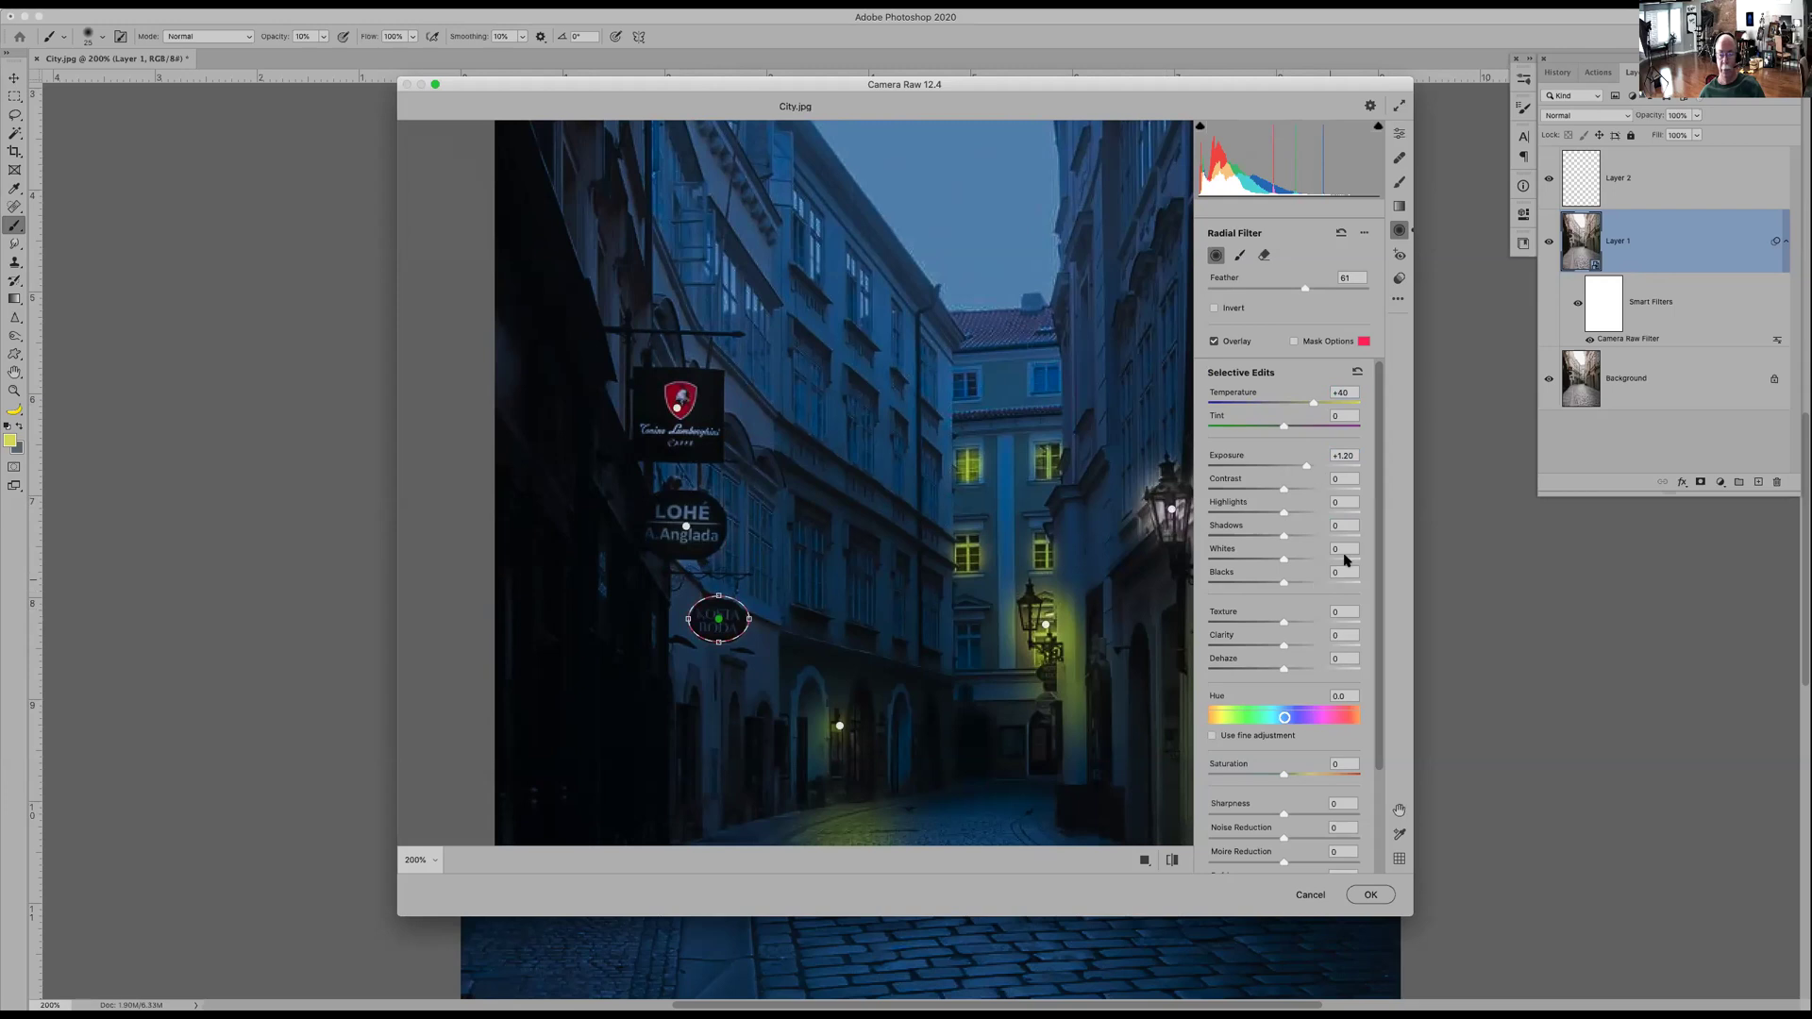
pyautogui.moveTo(1284, 535); pyautogui.dragTo(1299, 539)
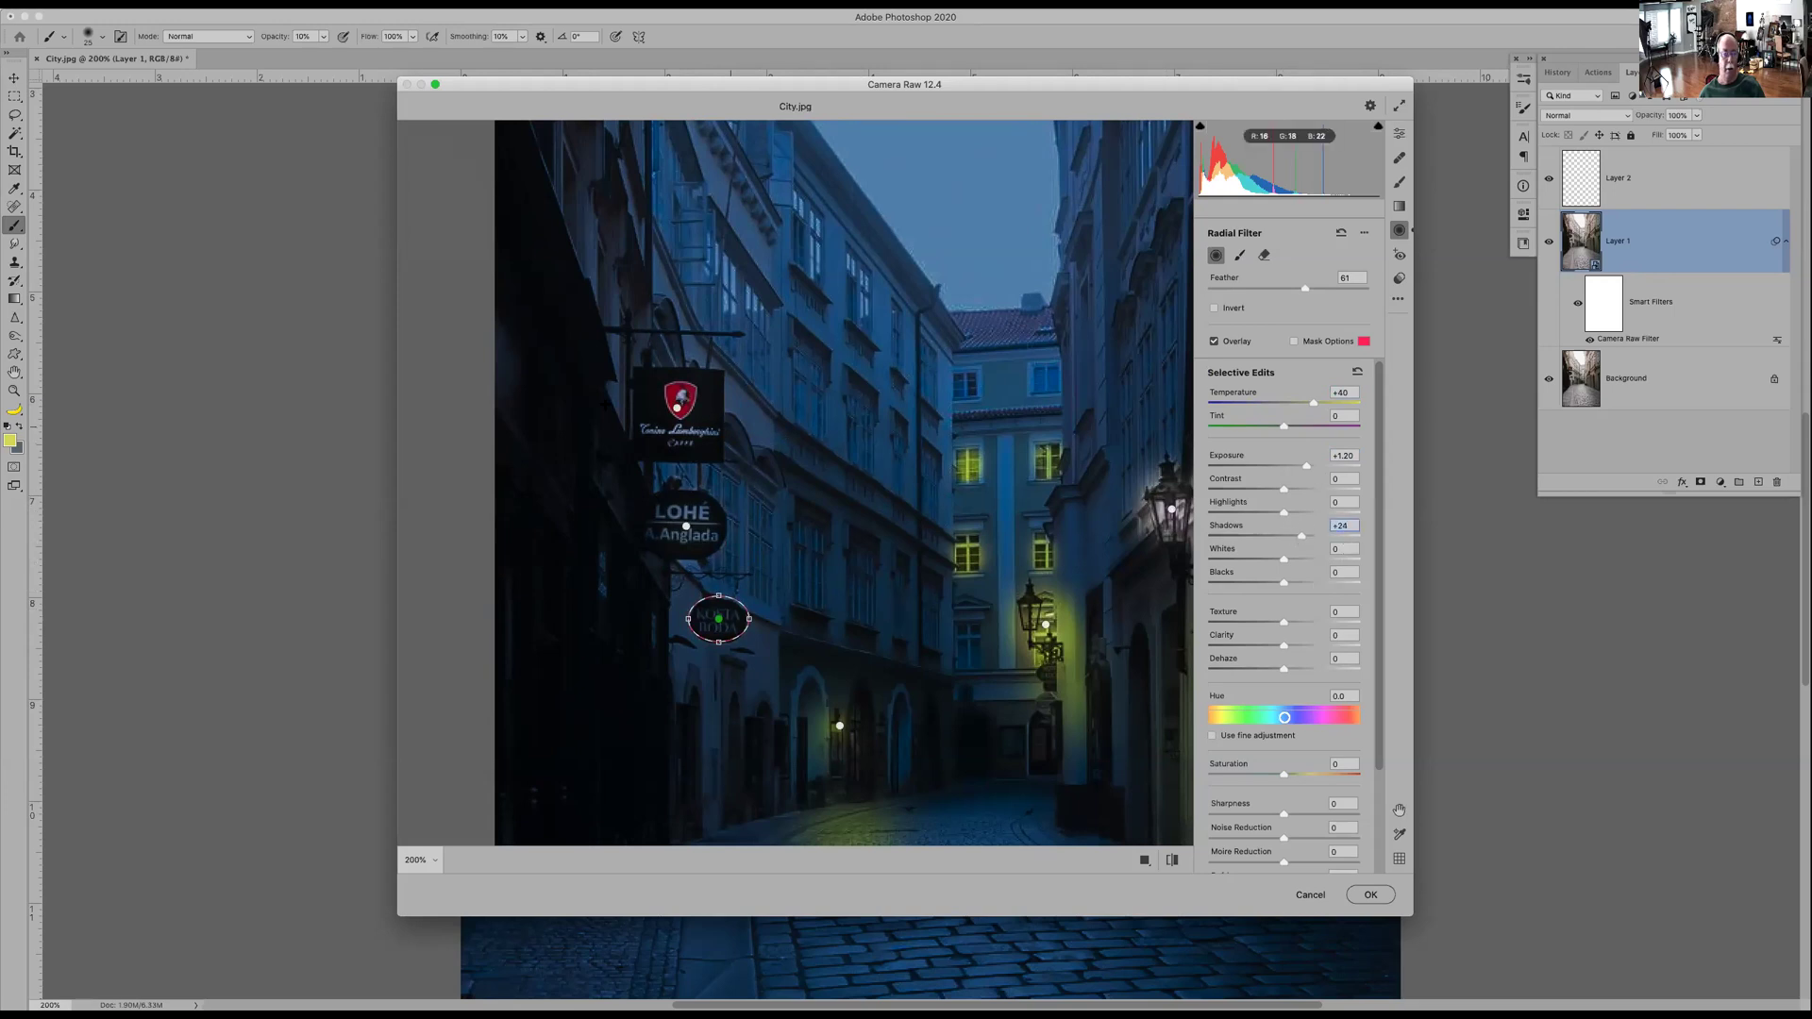
# - Raise the shadows of the small oval sign's radial filter further and apply the Camera Raw edits
pyautogui.click(1240, 255)
pyautogui.press(']')
pyautogui.press(']')
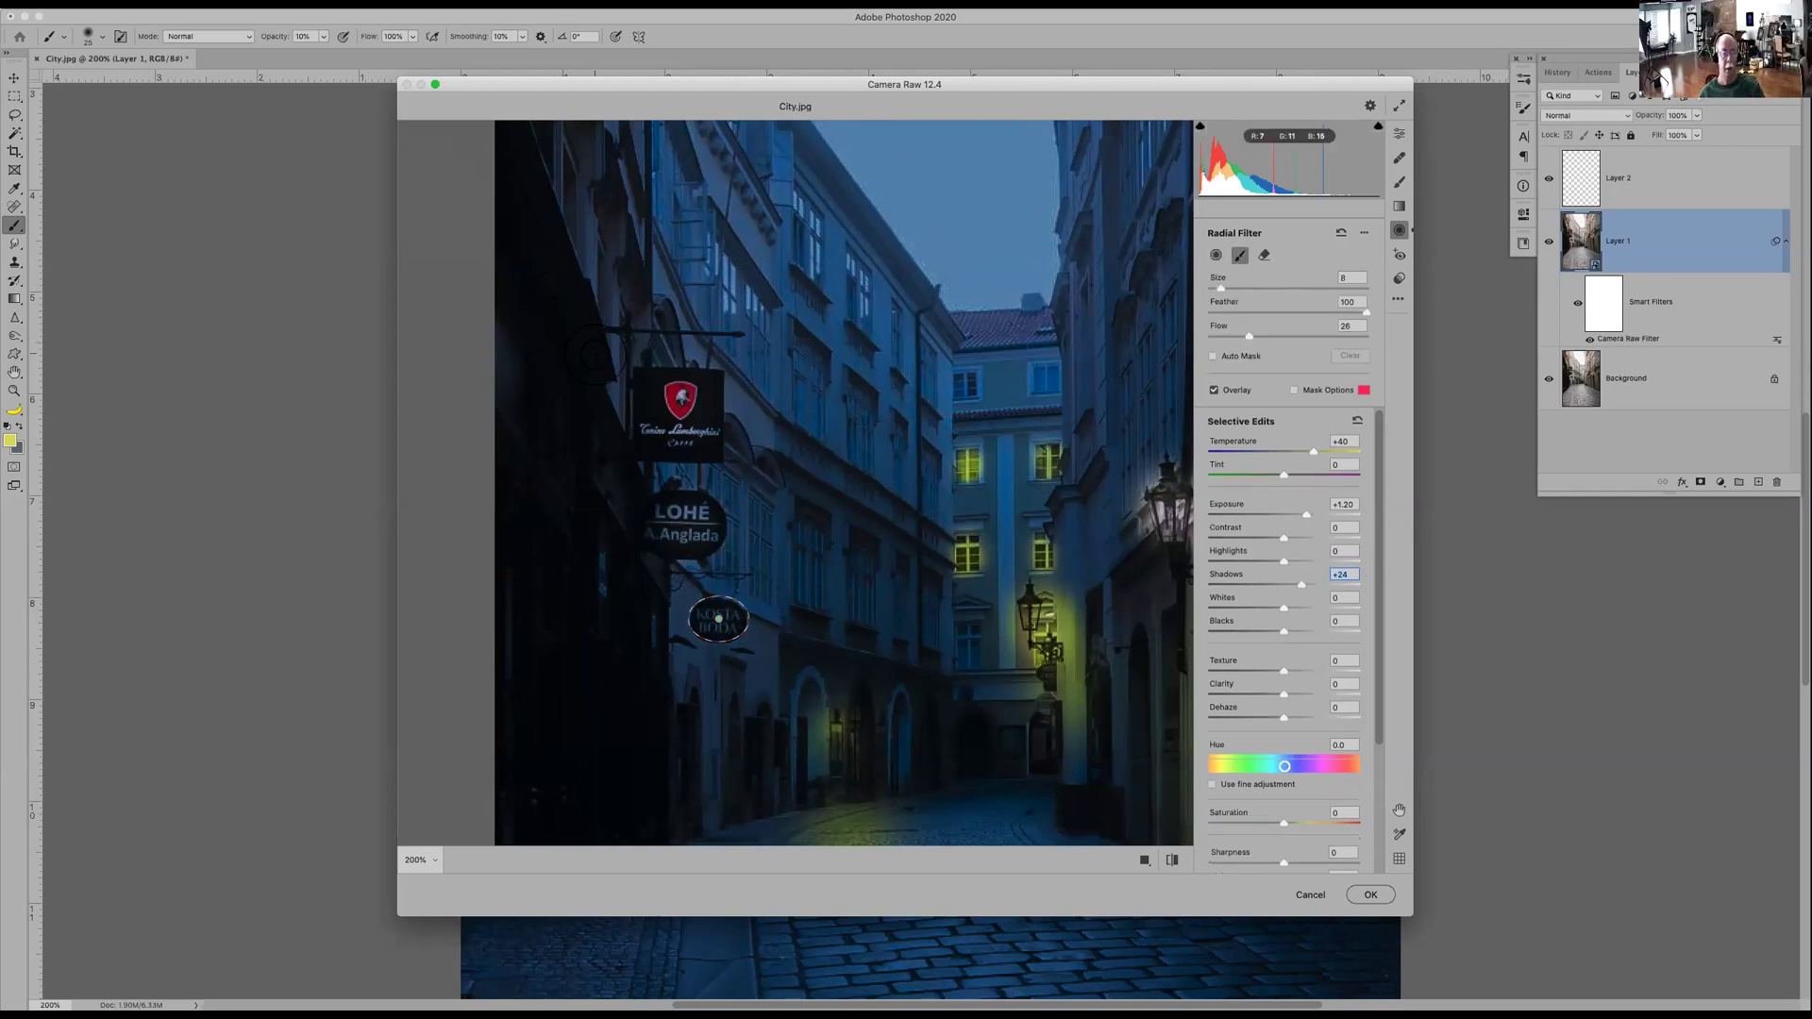
pyautogui.click(598, 390)
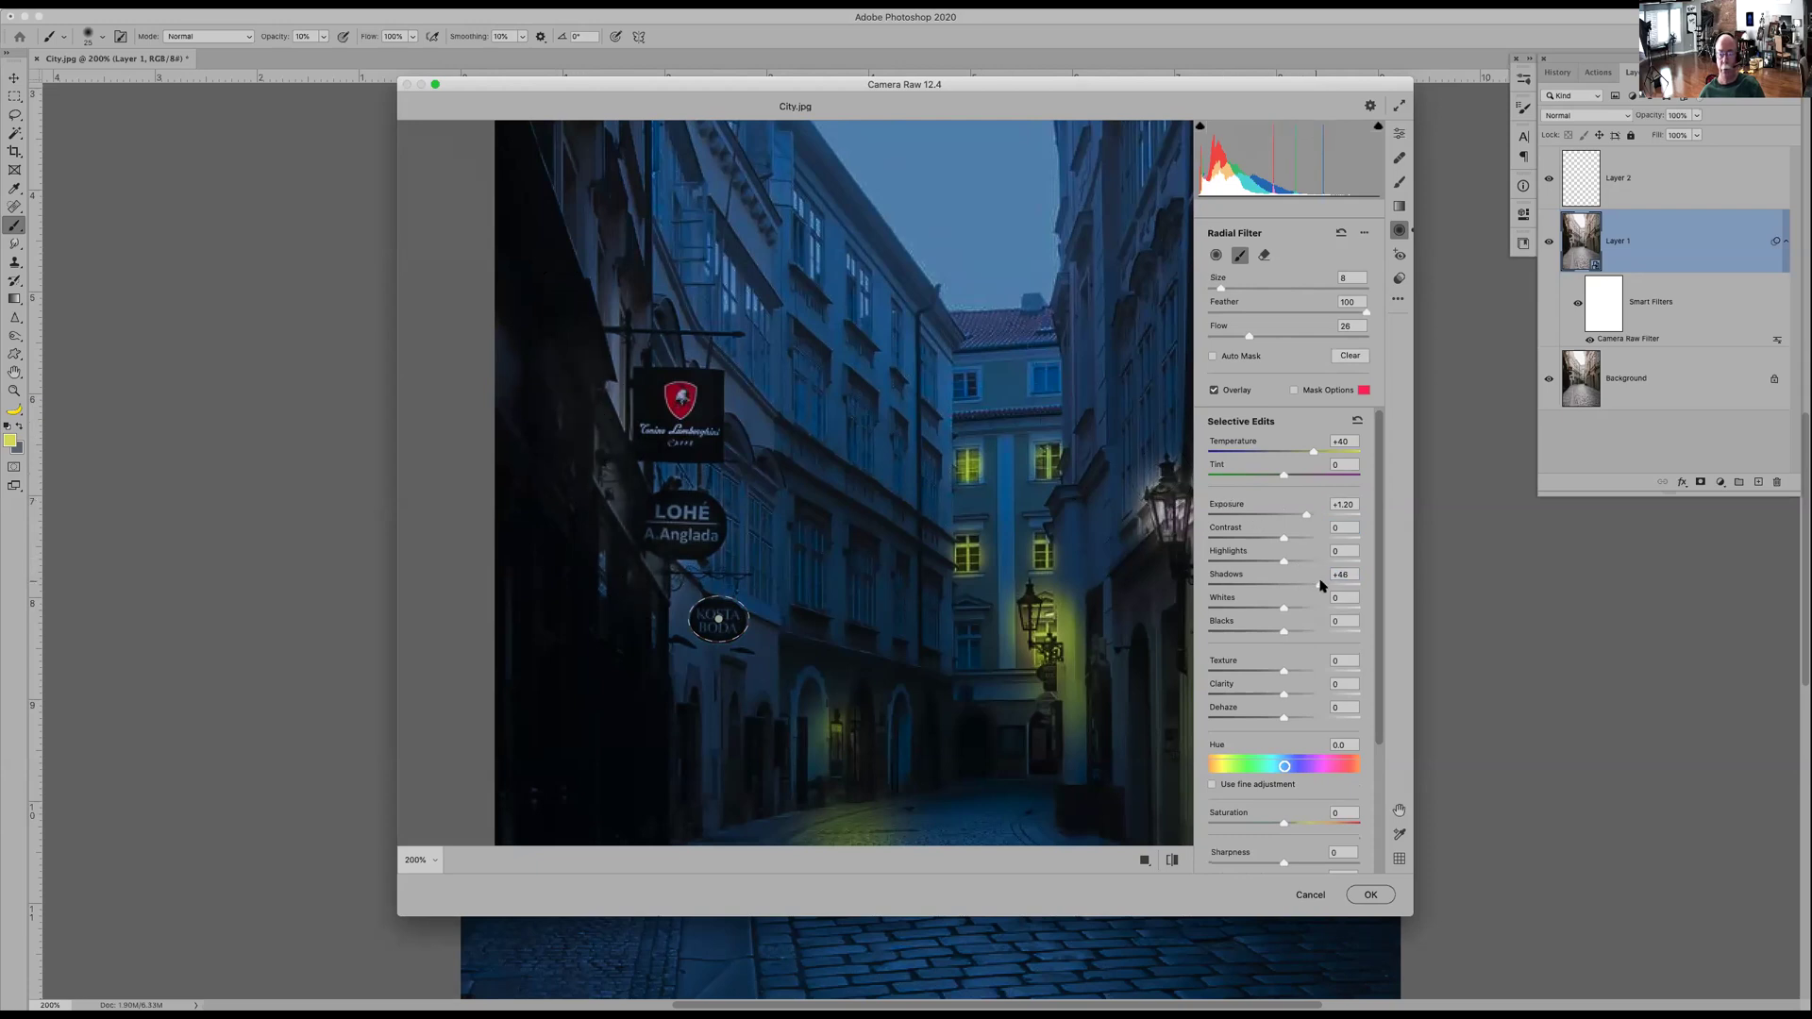
pyautogui.moveTo(1331, 583); pyautogui.dragTo(1339, 584)
pyautogui.click(1377, 890)
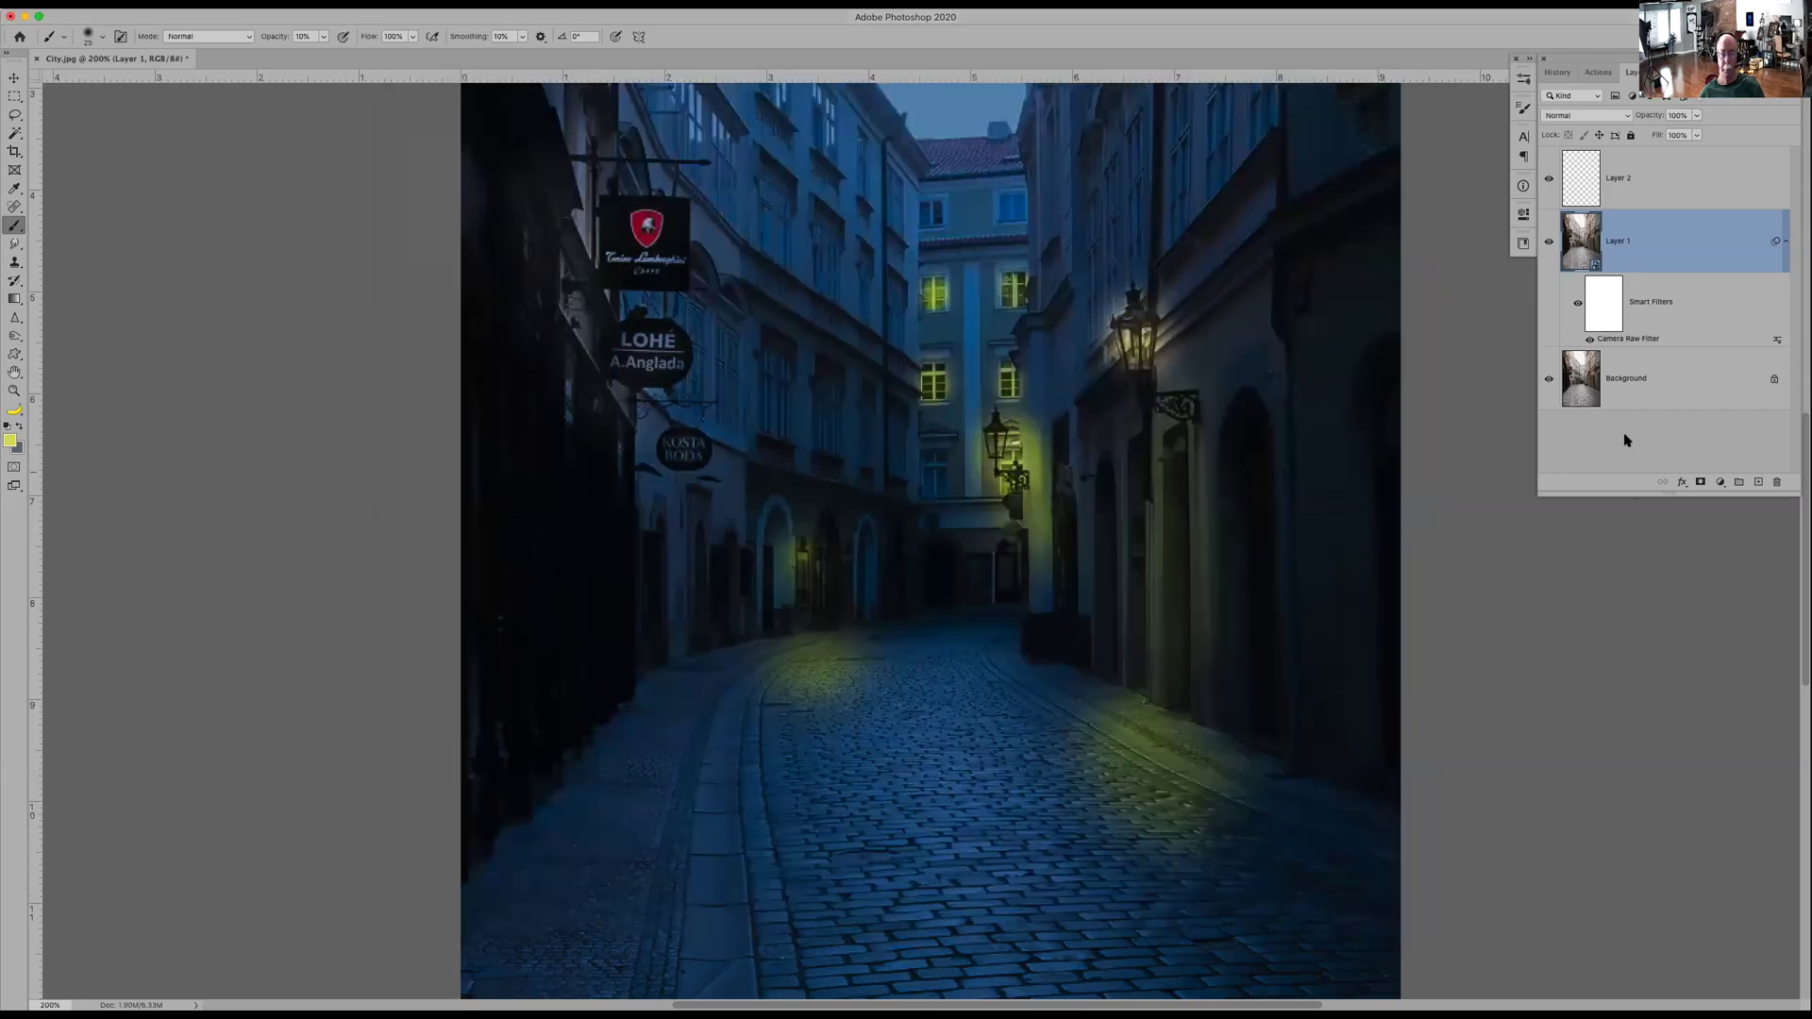
# - Compare the night version with the original Background layer, and reopen Layer 1's Camera Raw filter for radial filter editing
pyautogui.keyDown('alt'); pyautogui.click(1552, 380); pyautogui.keyUp('alt')
pyautogui.keyDown('alt'); pyautogui.click(1552, 380); pyautogui.keyUp('alt')
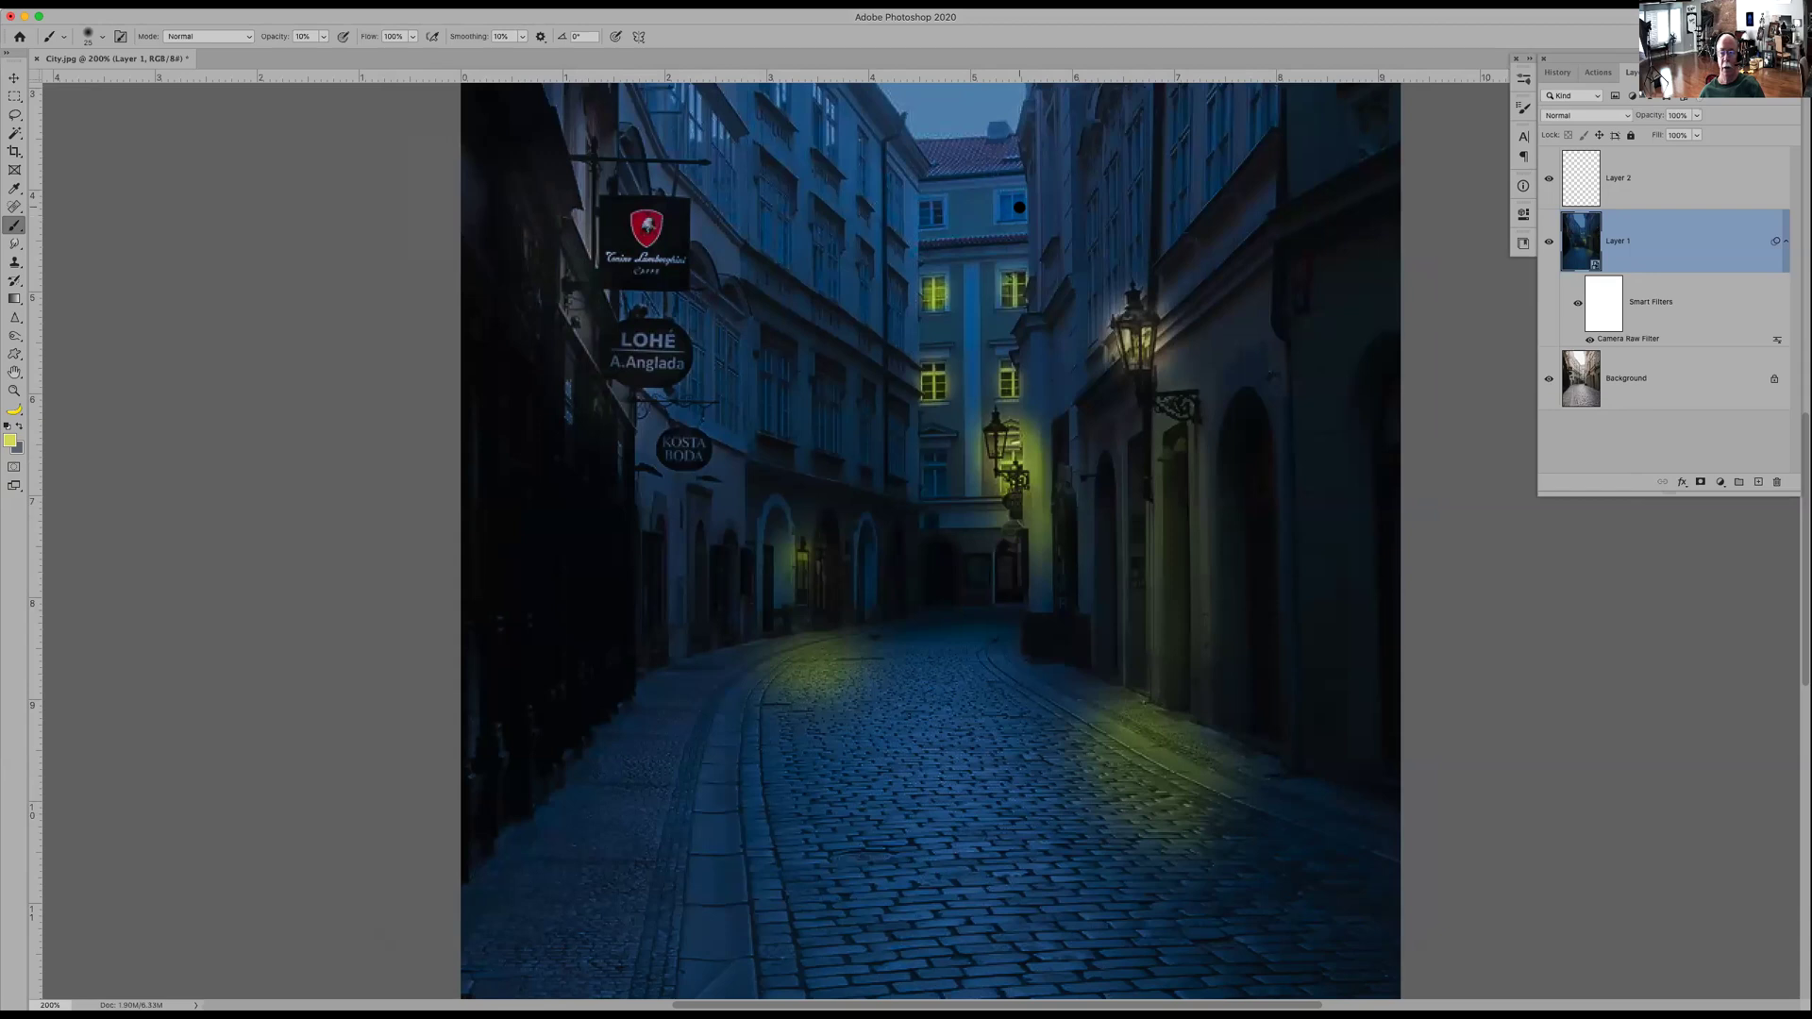
pyautogui.doubleClick(1627, 340)
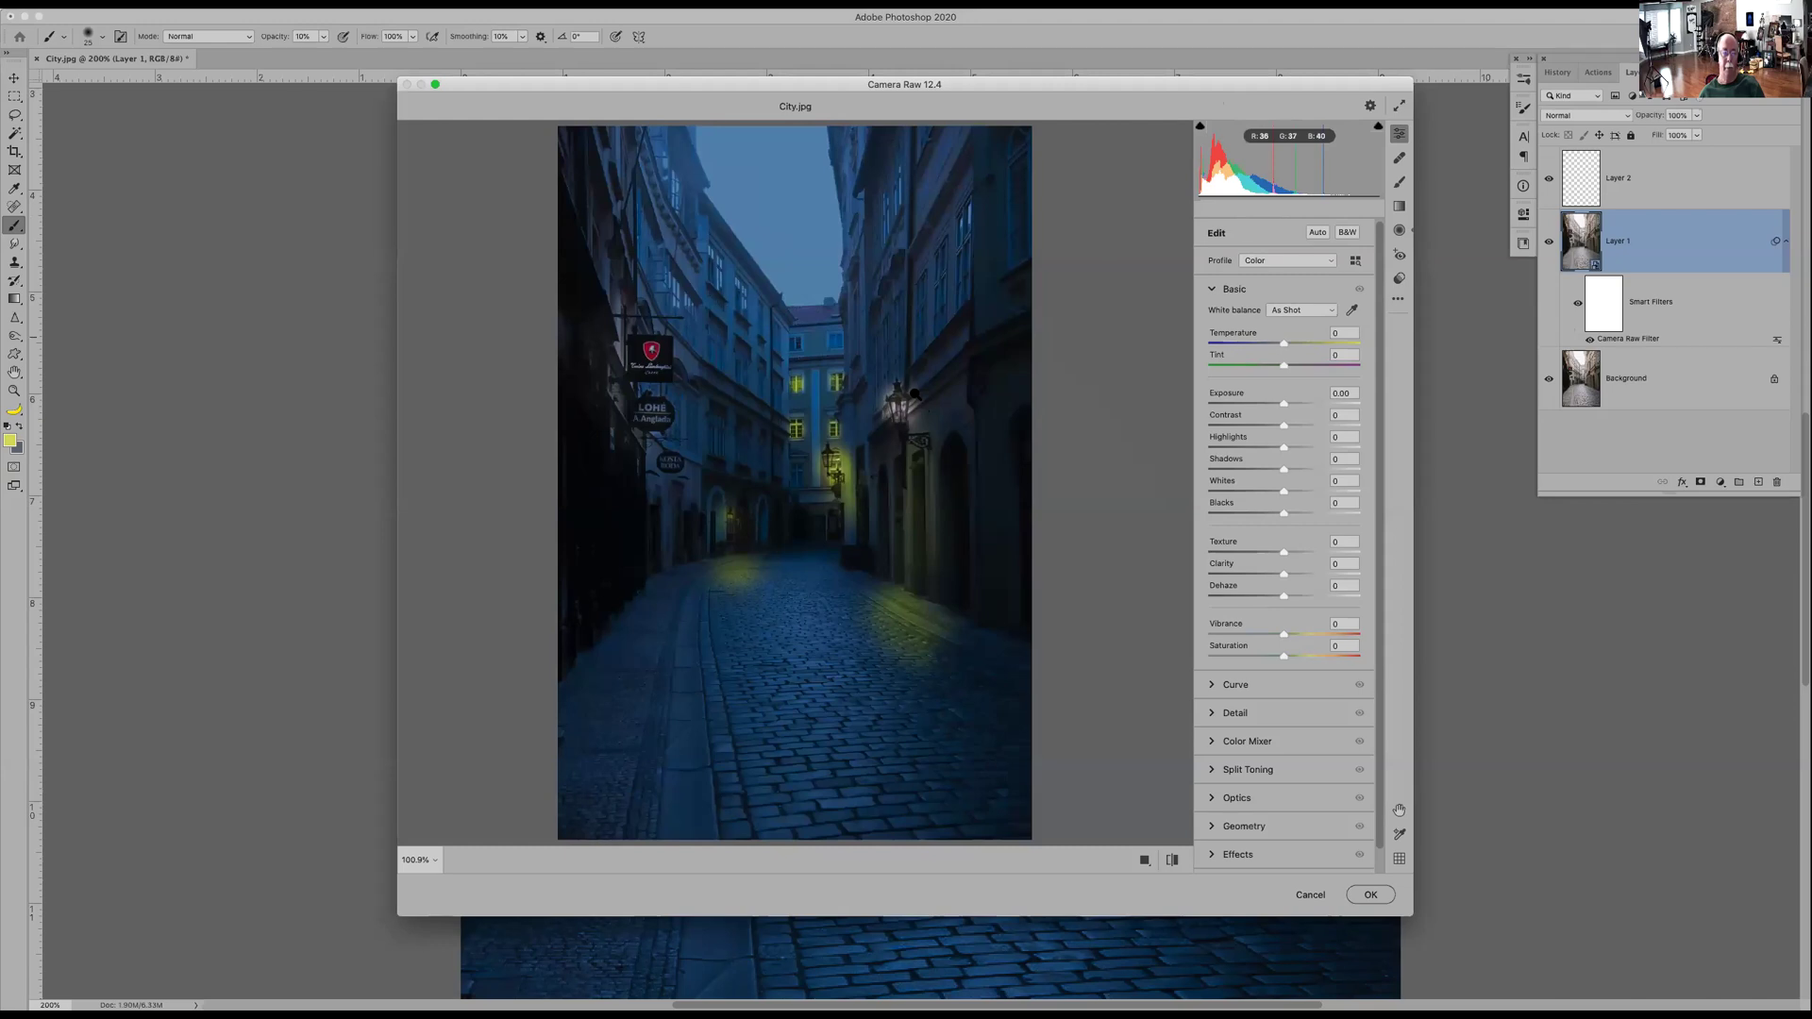
pyautogui.click(800, 429)
pyautogui.click(800, 429)
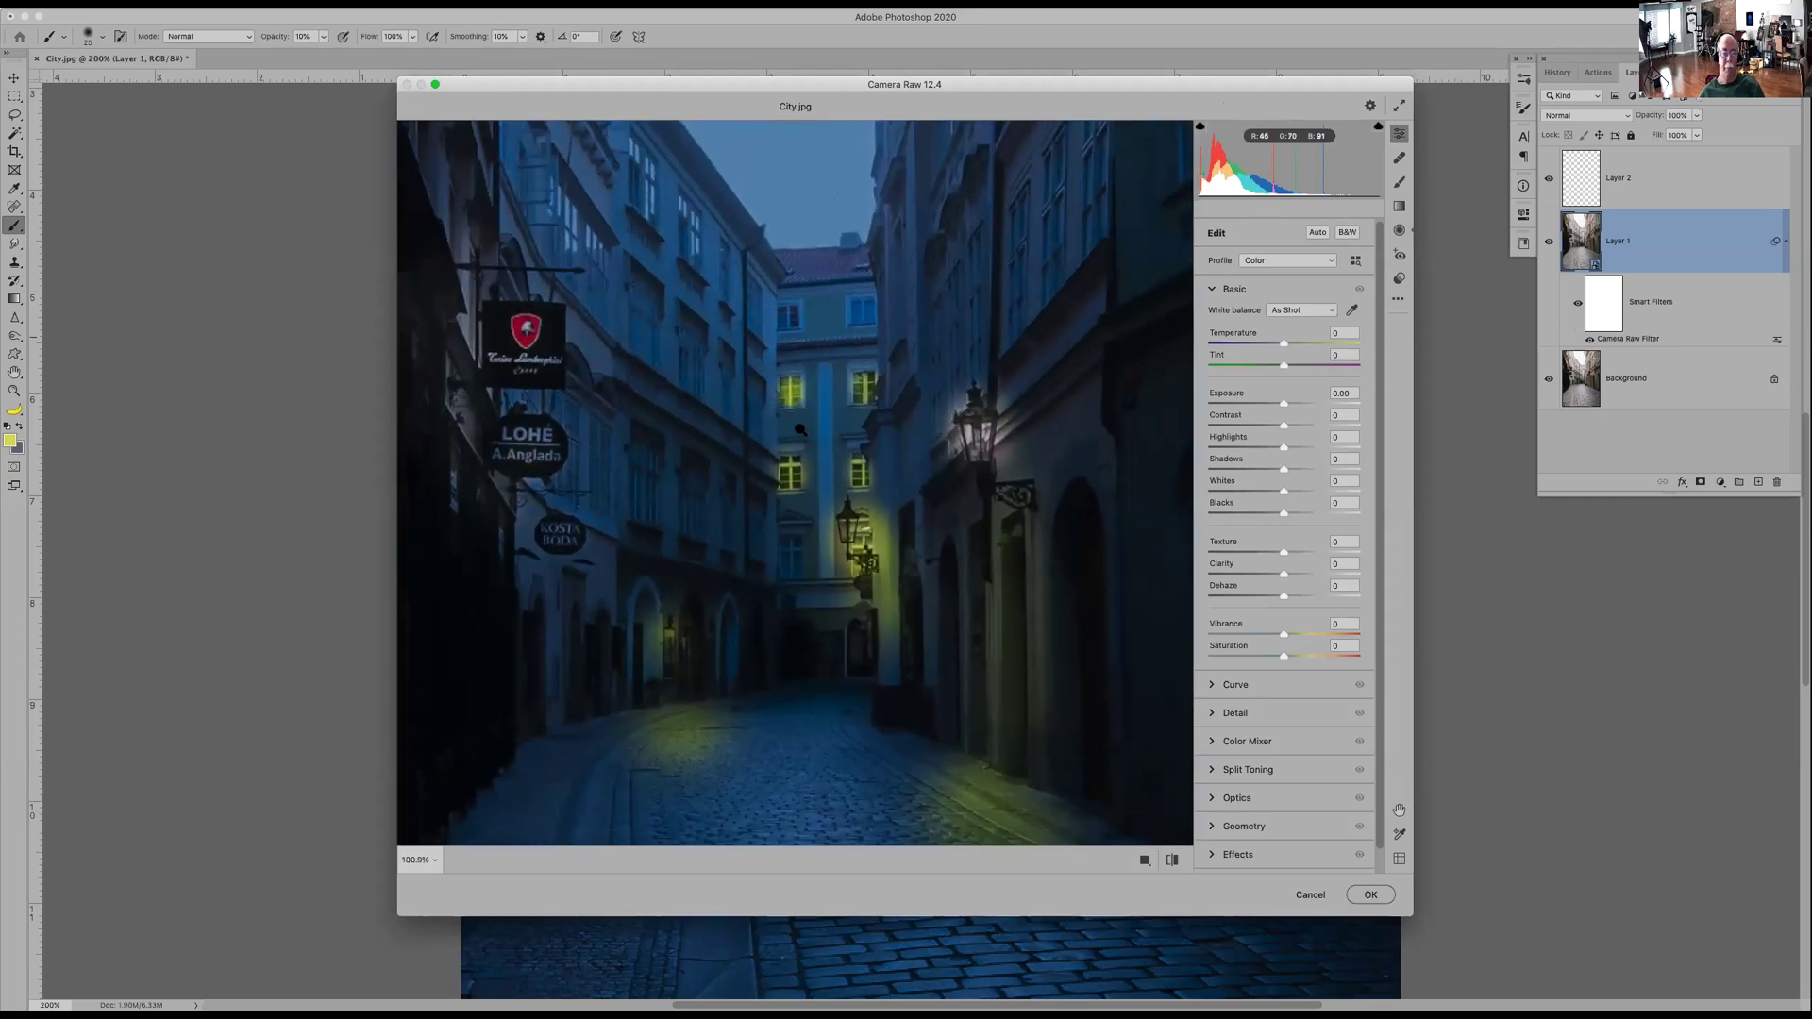
pyautogui.click(800, 429)
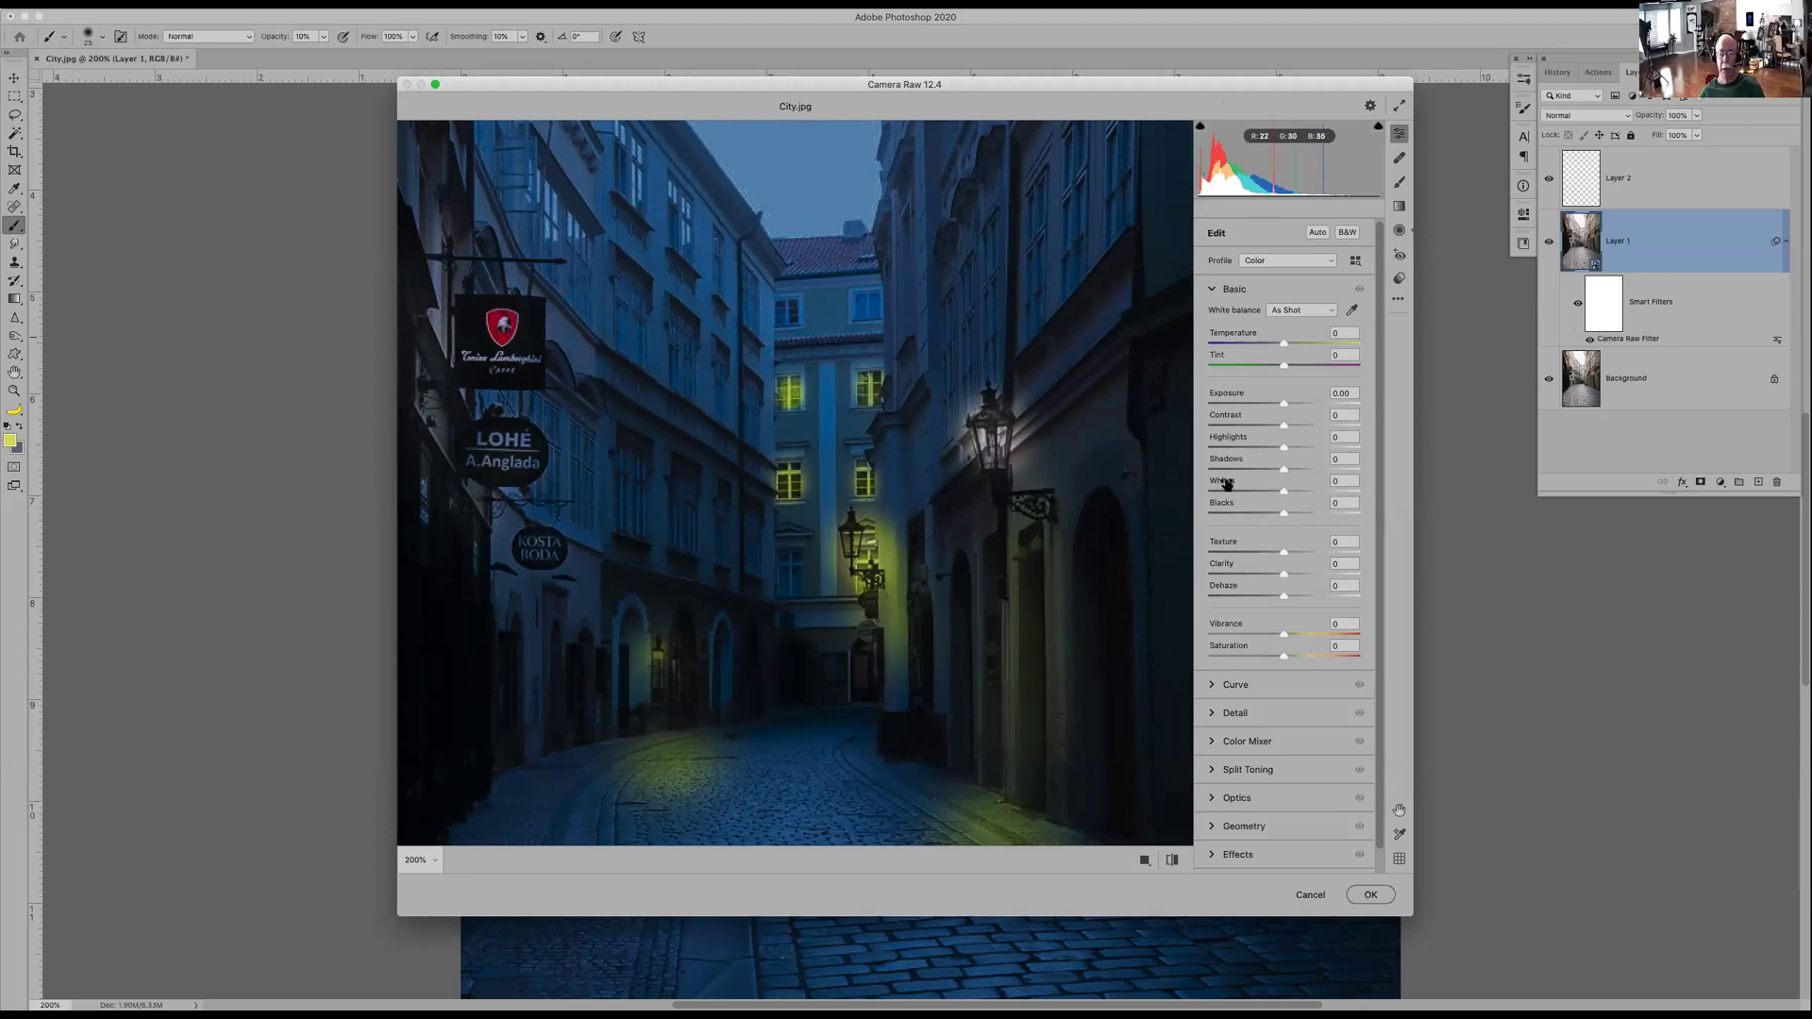
pyautogui.click(867, 390)
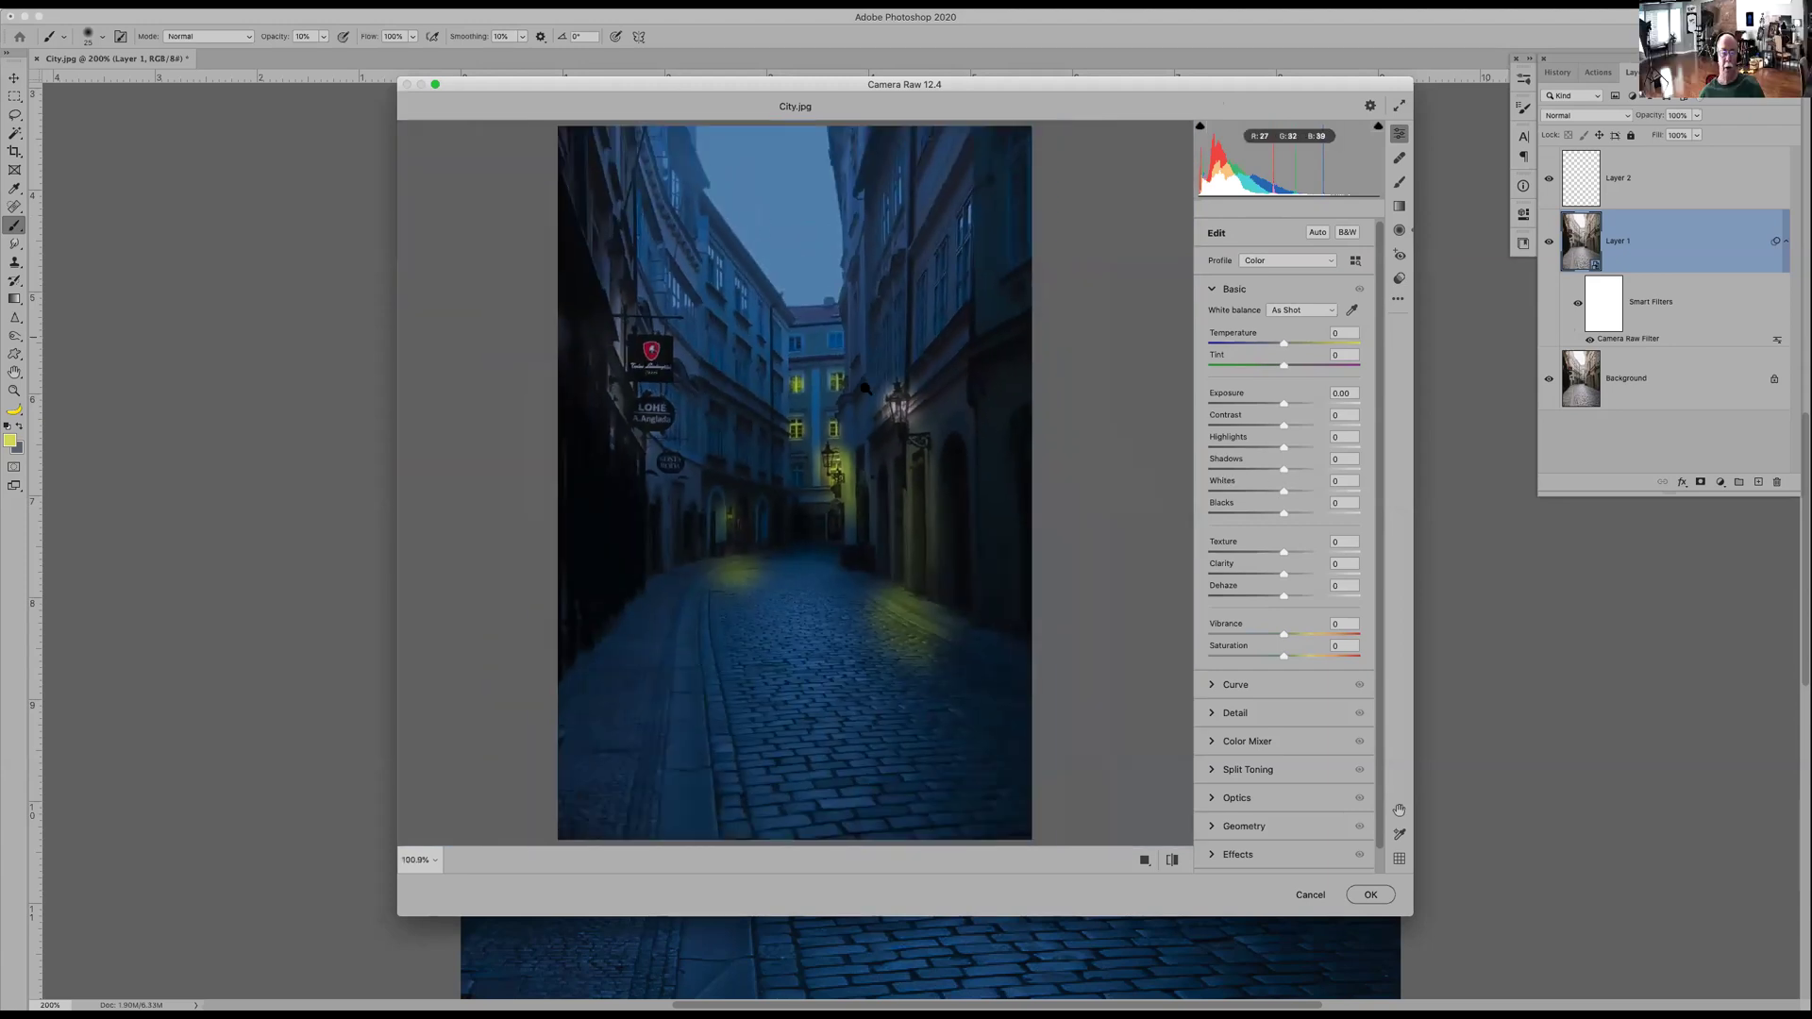
pyautogui.click(832, 388)
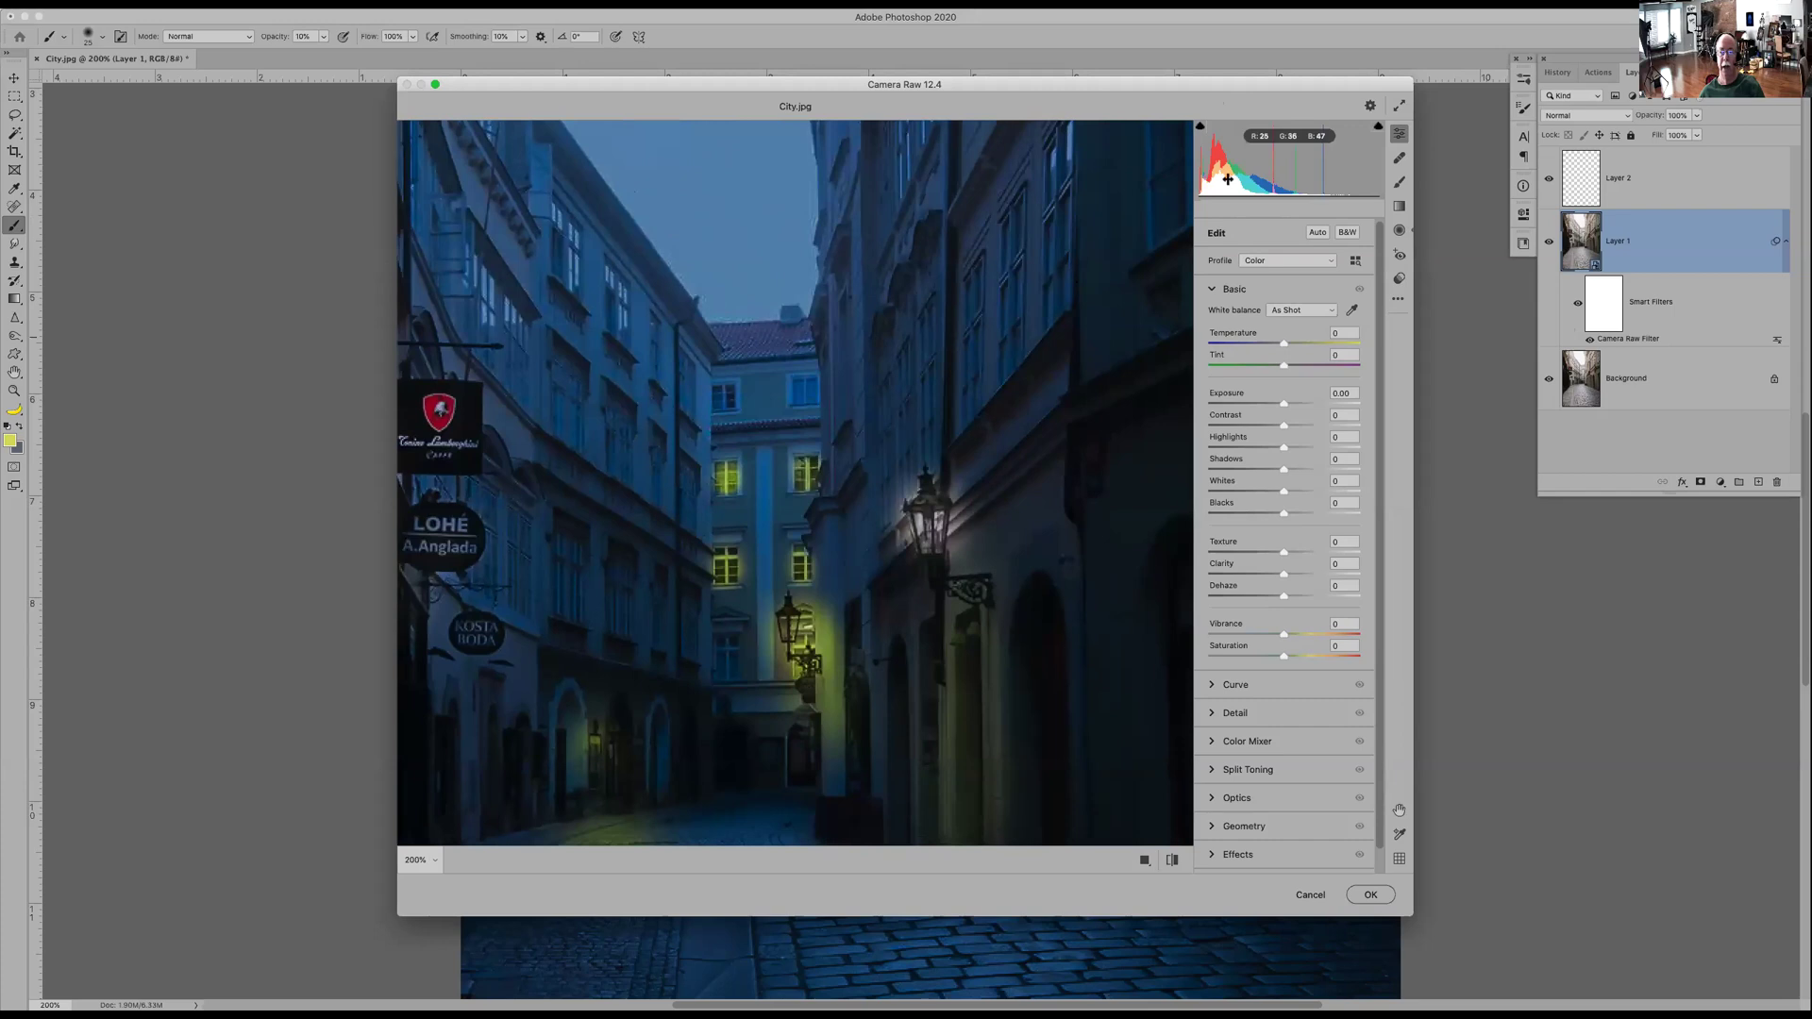
pyautogui.click(1400, 231)
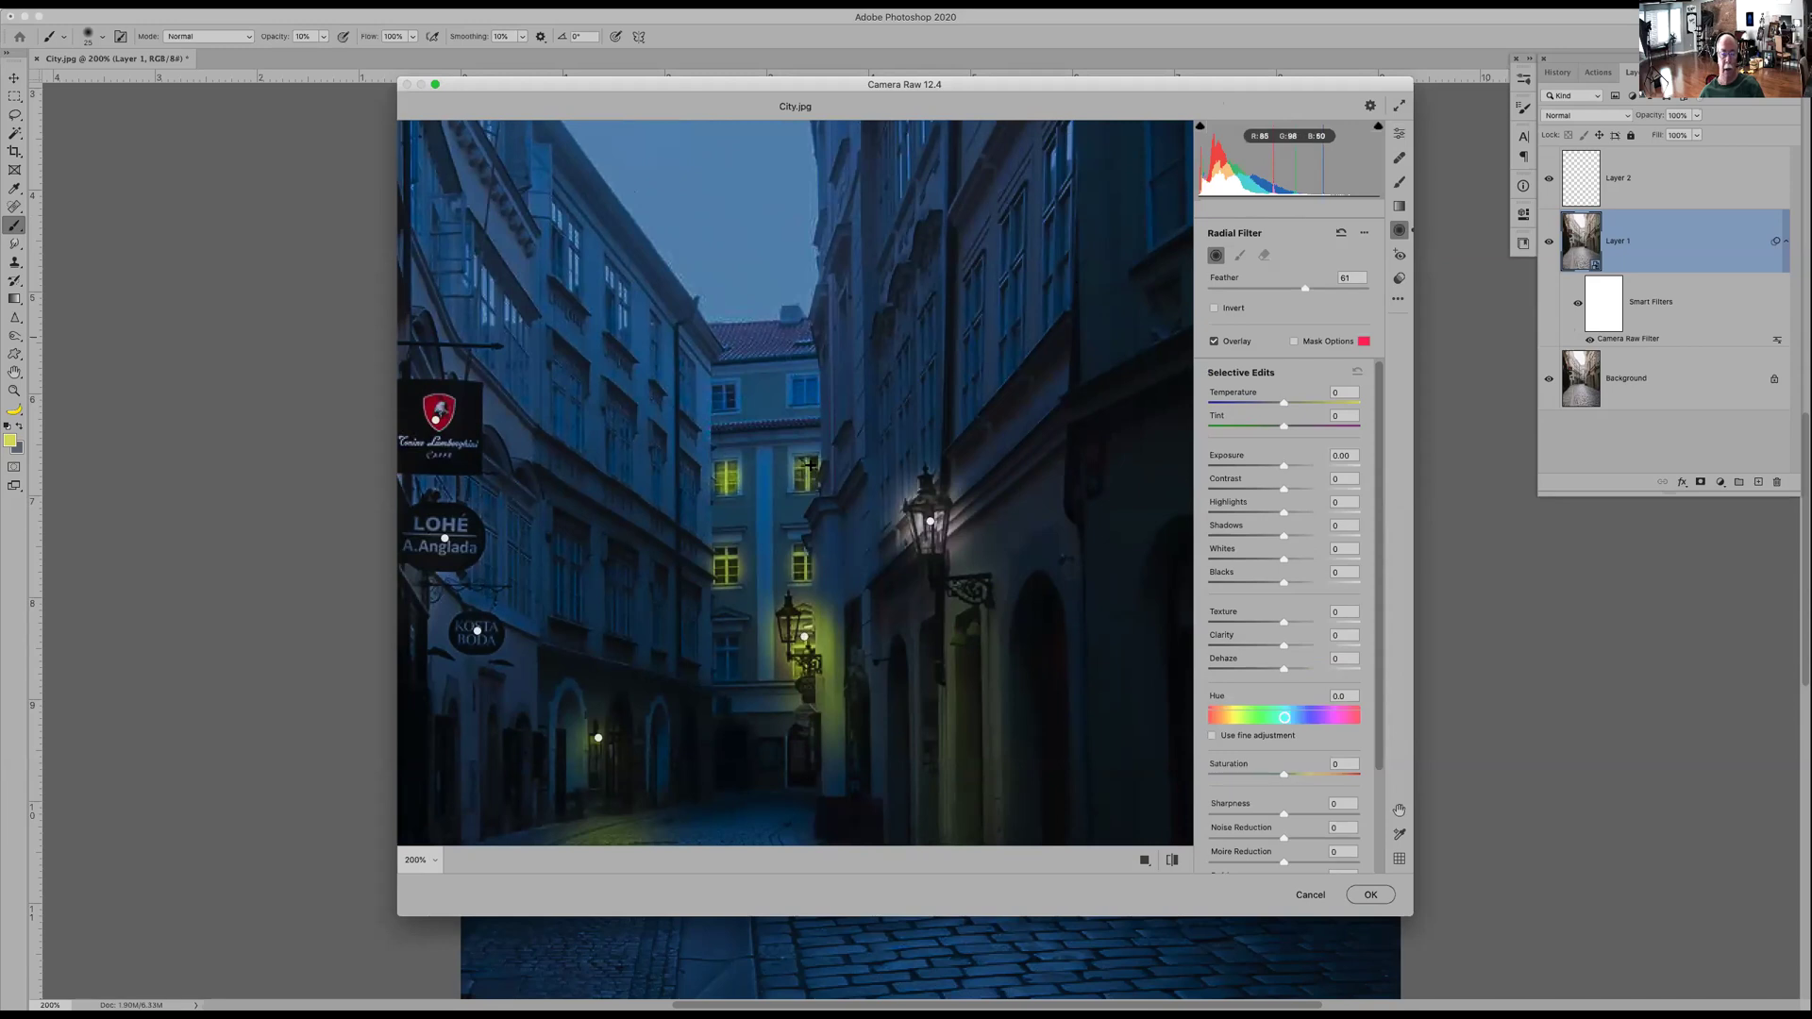
# - Add a radial filter over the far building's upper-right window with temperature +67, exposure +0.90 and hue -145.0
pyautogui.click(802, 389)
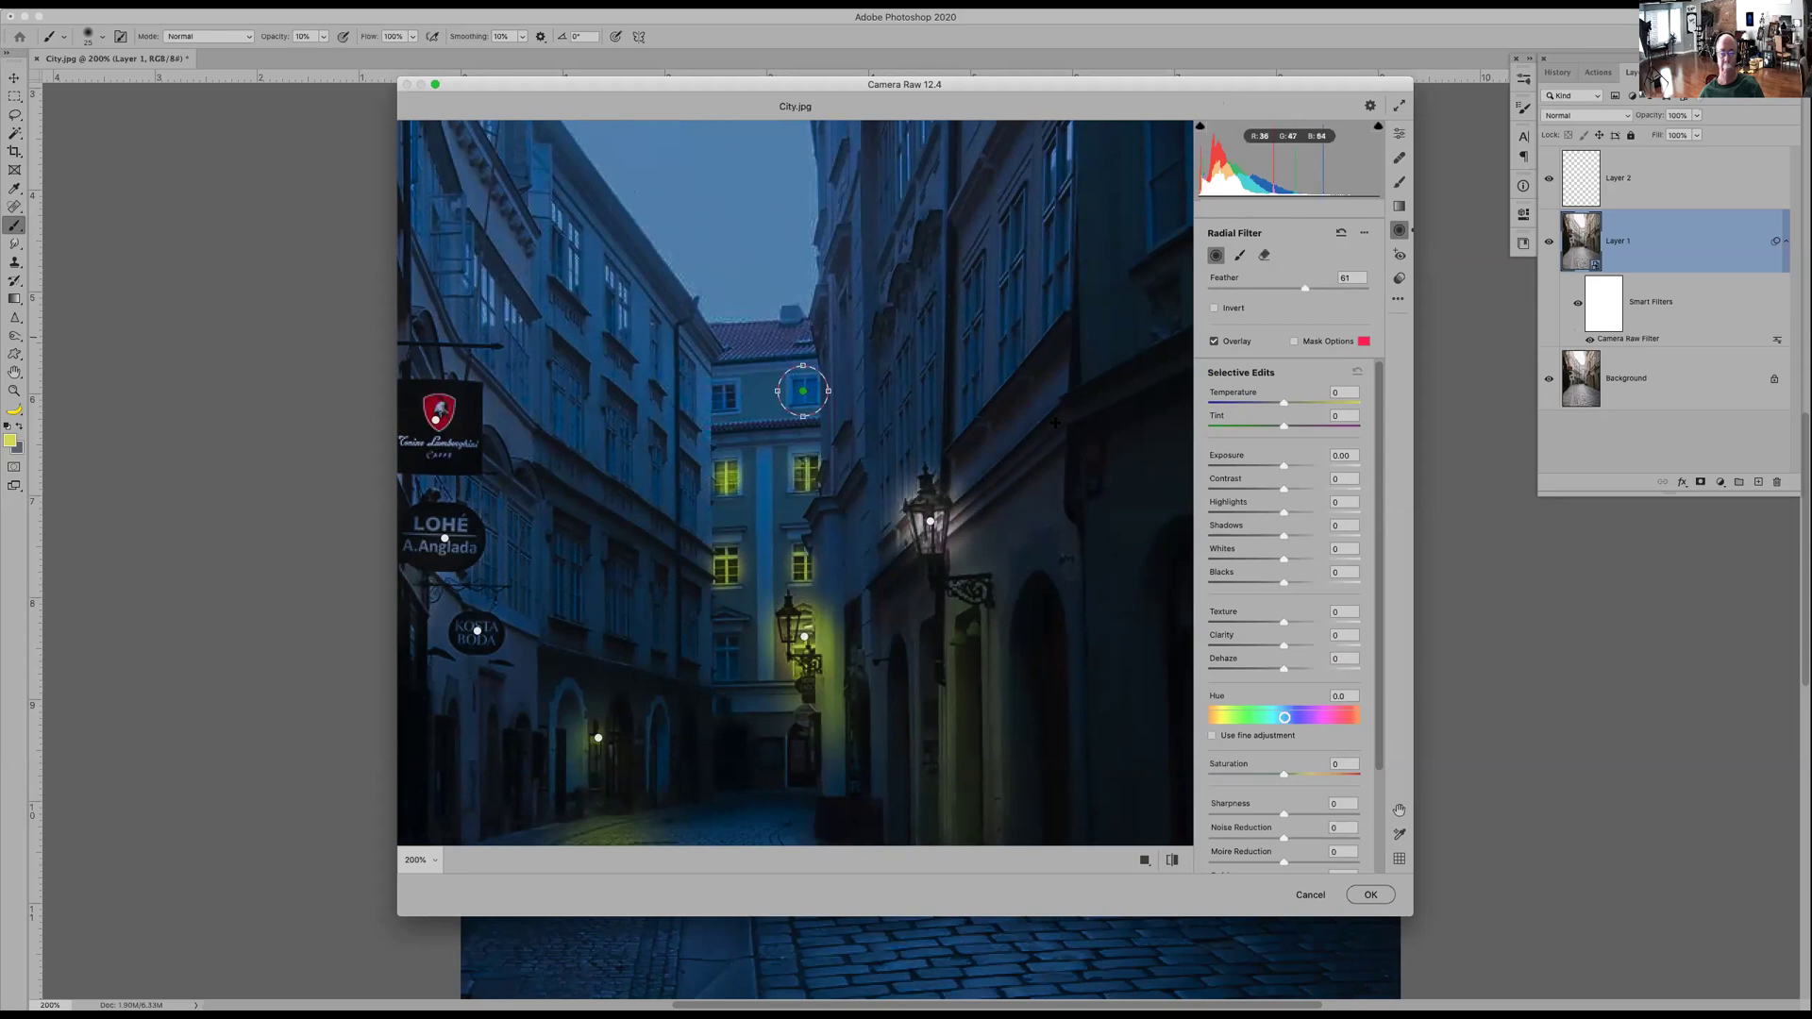
pyautogui.moveTo(1283, 403); pyautogui.dragTo(1346, 405)
pyautogui.moveTo(1295, 464); pyautogui.dragTo(1301, 466)
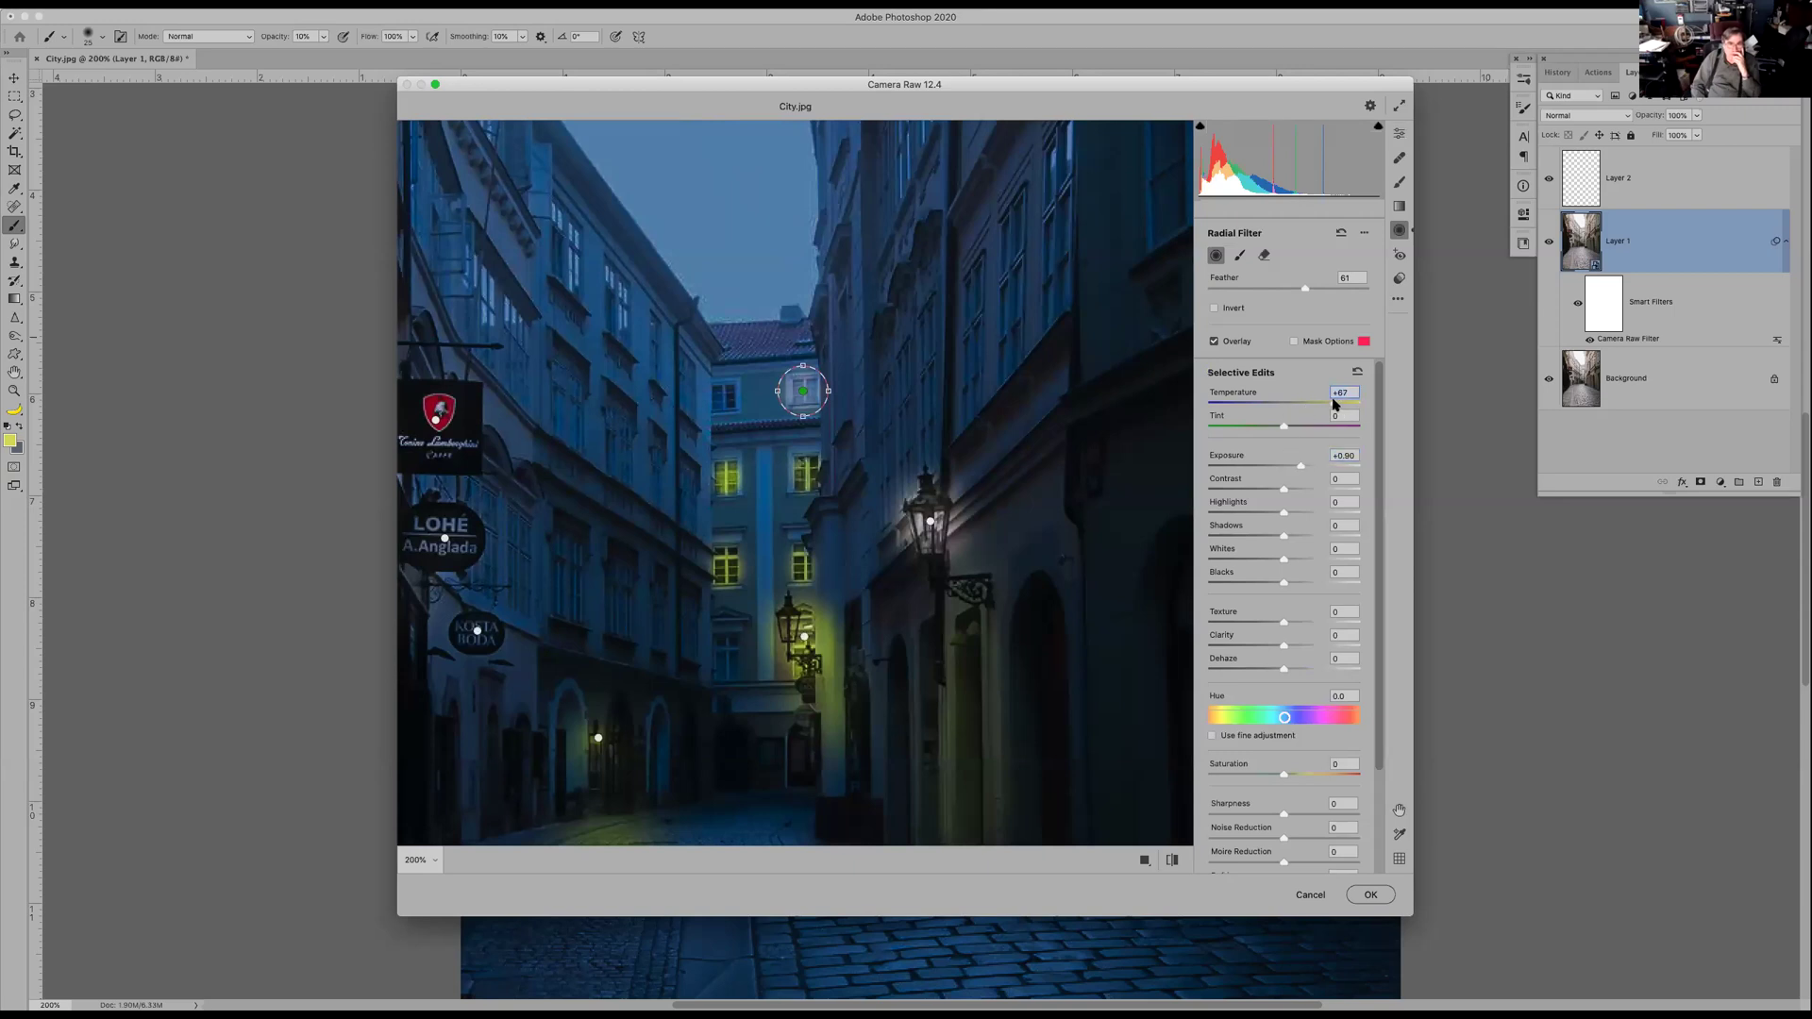
pyautogui.moveTo(1285, 717); pyautogui.dragTo(1224, 723)
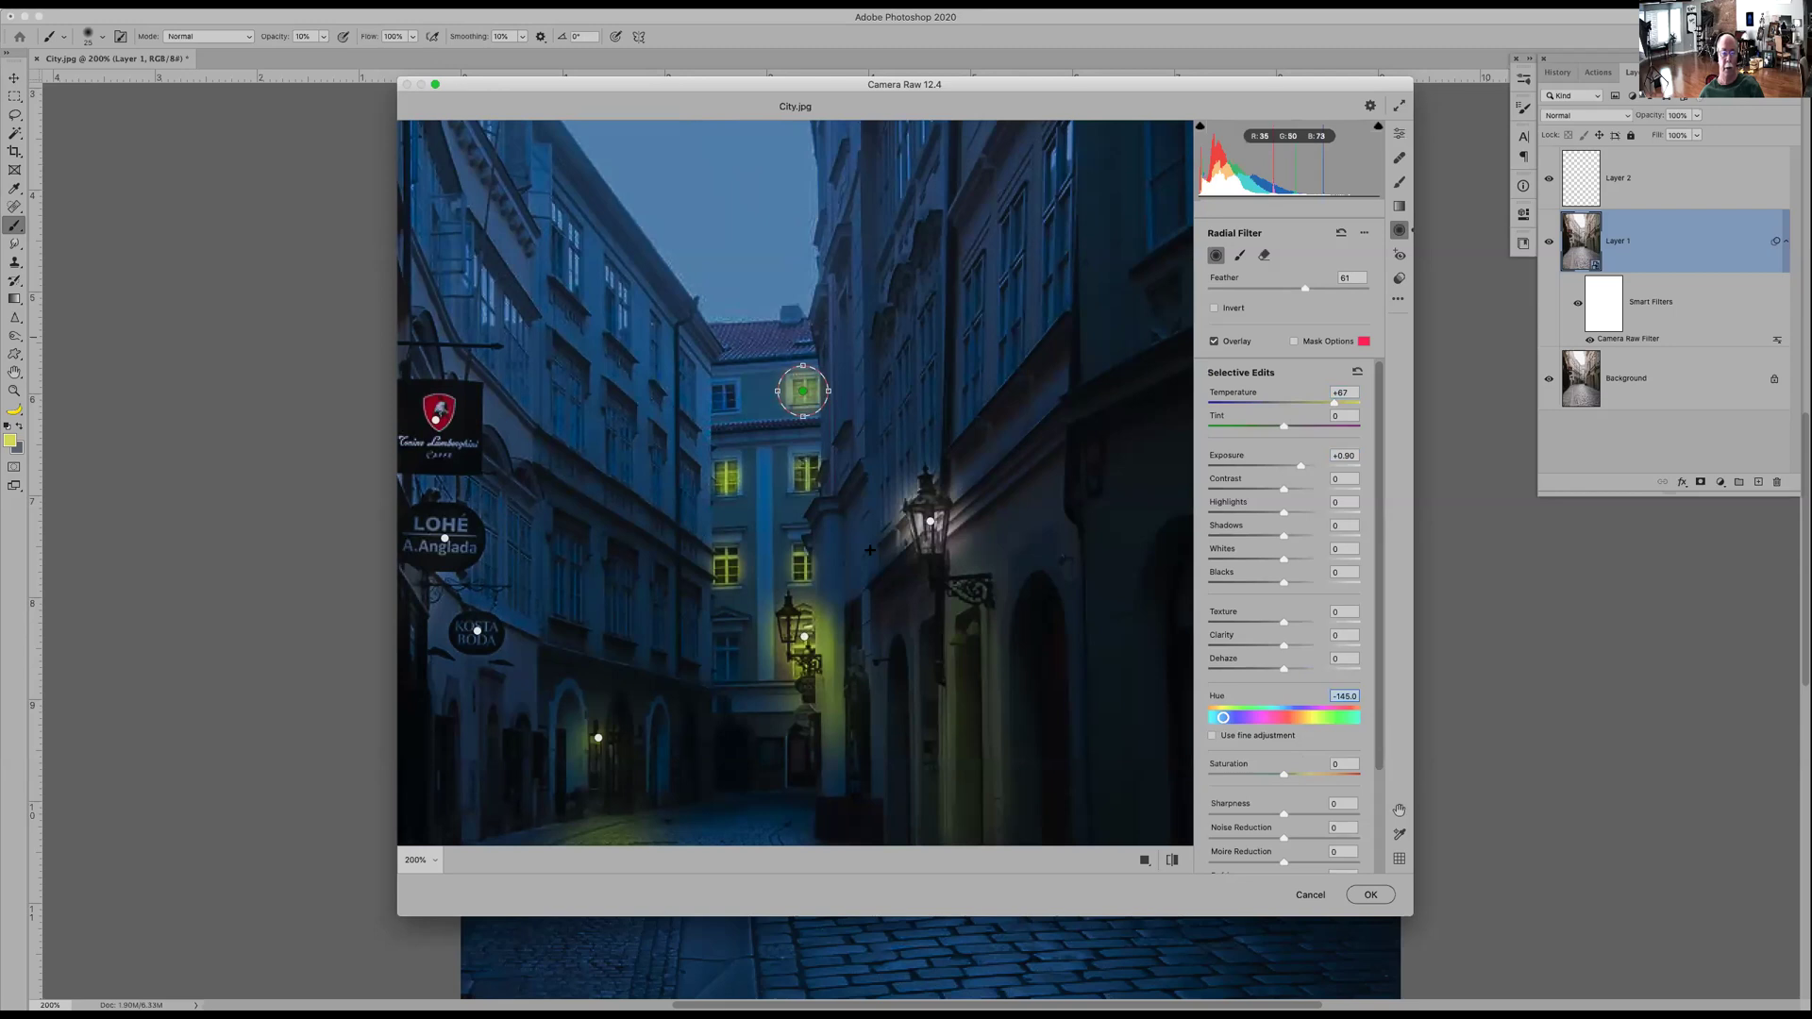
# - Add radial filters with the same settings over the window directly below and over the upper-left window
pyautogui.click(803, 478)
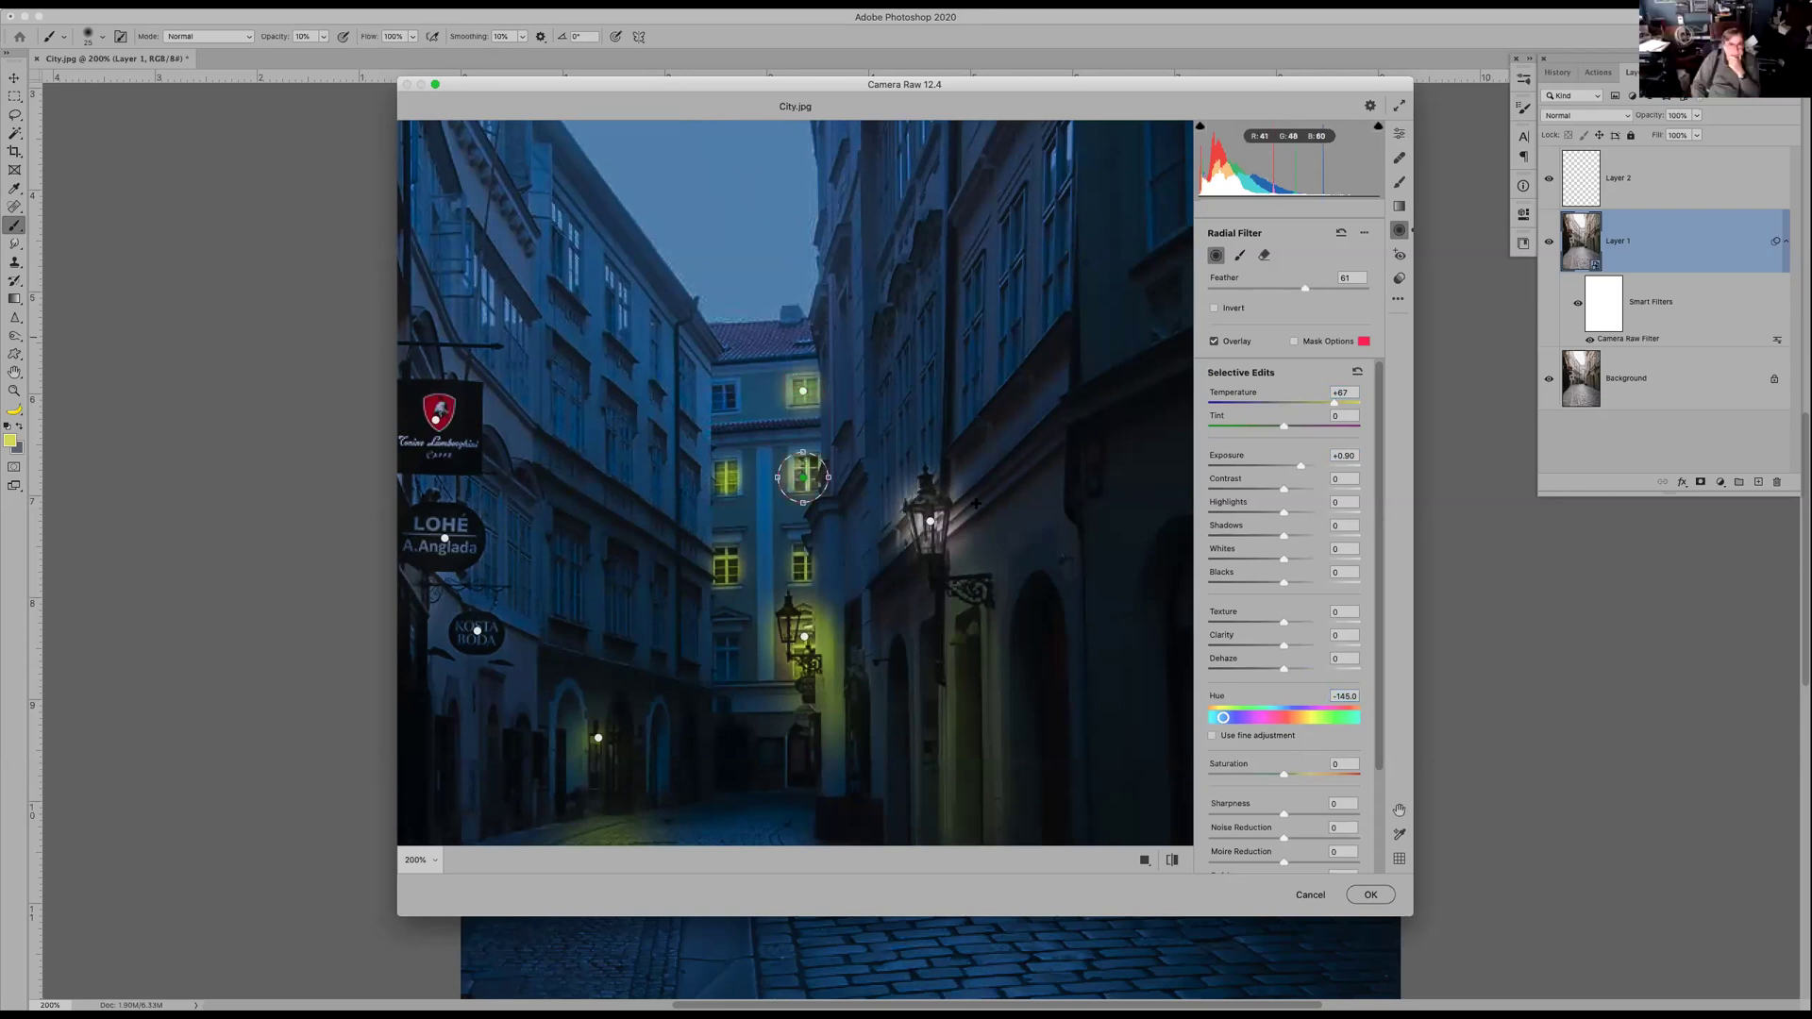
pyautogui.click(719, 396)
pyautogui.moveTo(725, 398); pyautogui.dragTo(726, 397)
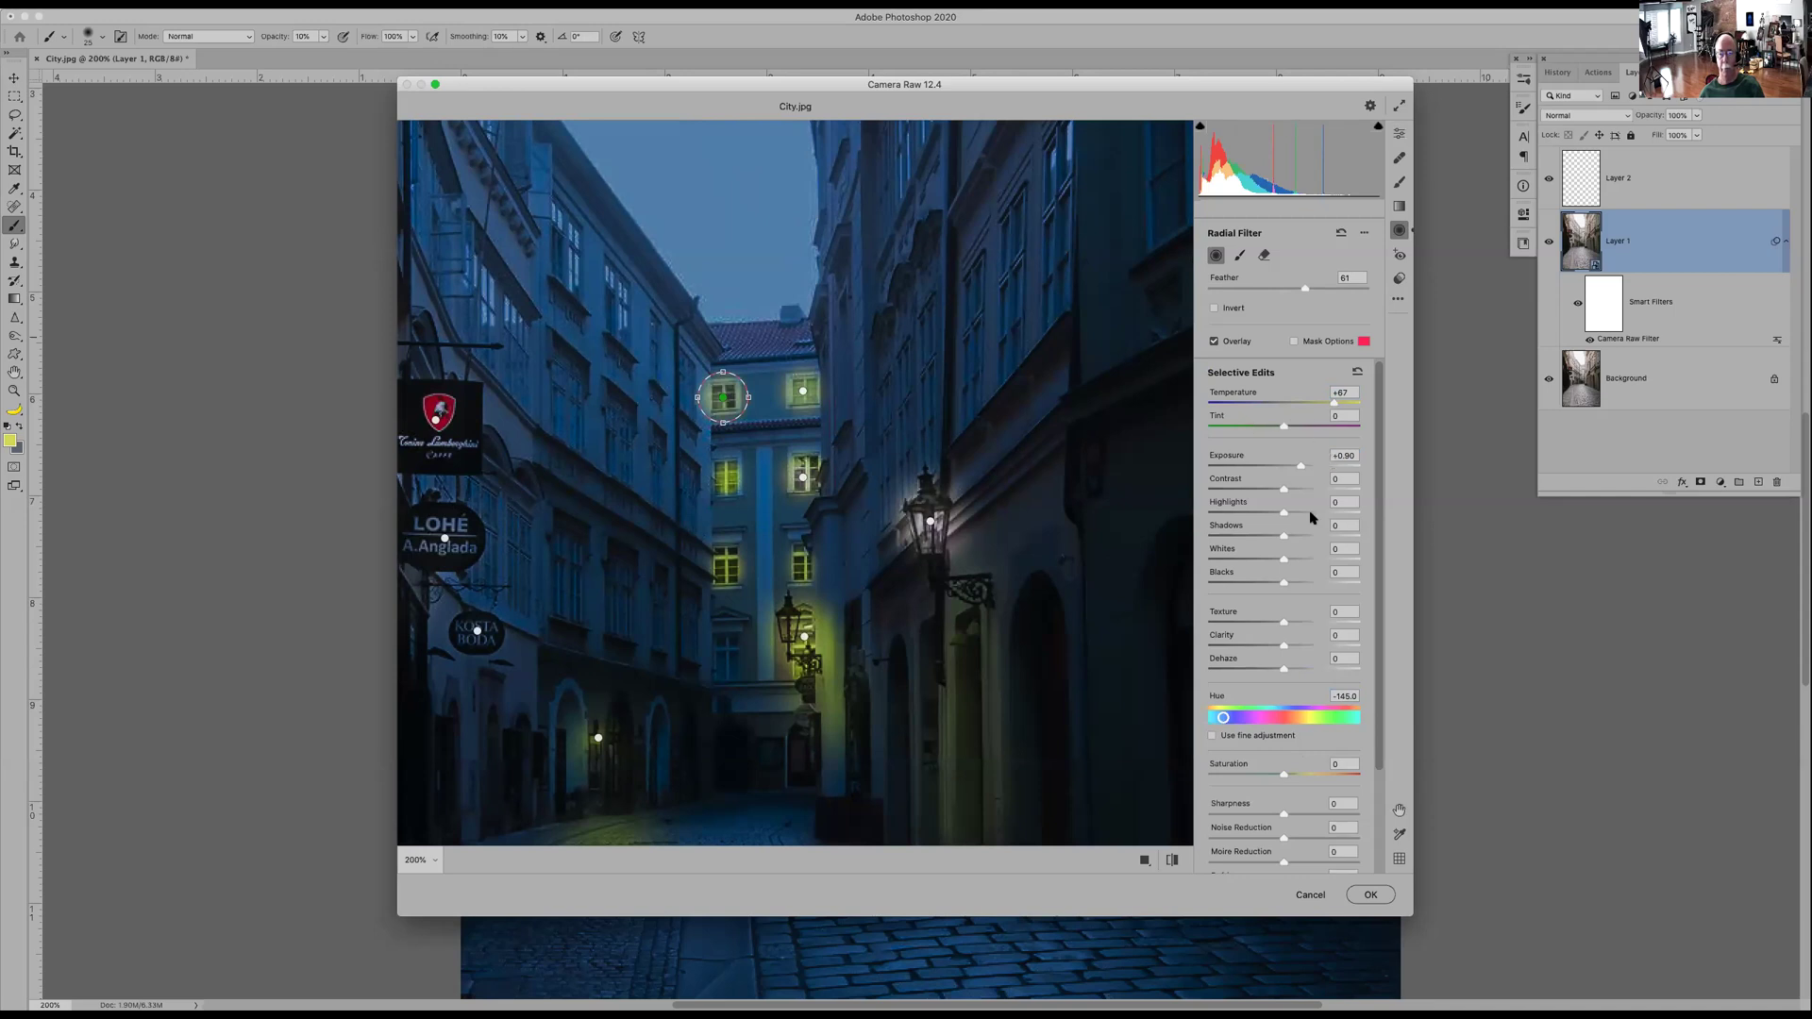
# - Set the upper-left window's filter to shadows +100, blacks +100, exposure +0.55 and hue -146.3
pyautogui.click(1301, 536)
pyautogui.moveTo(1318, 538); pyautogui.dragTo(1396, 538)
pyautogui.moveTo(1292, 587); pyautogui.dragTo(1374, 576)
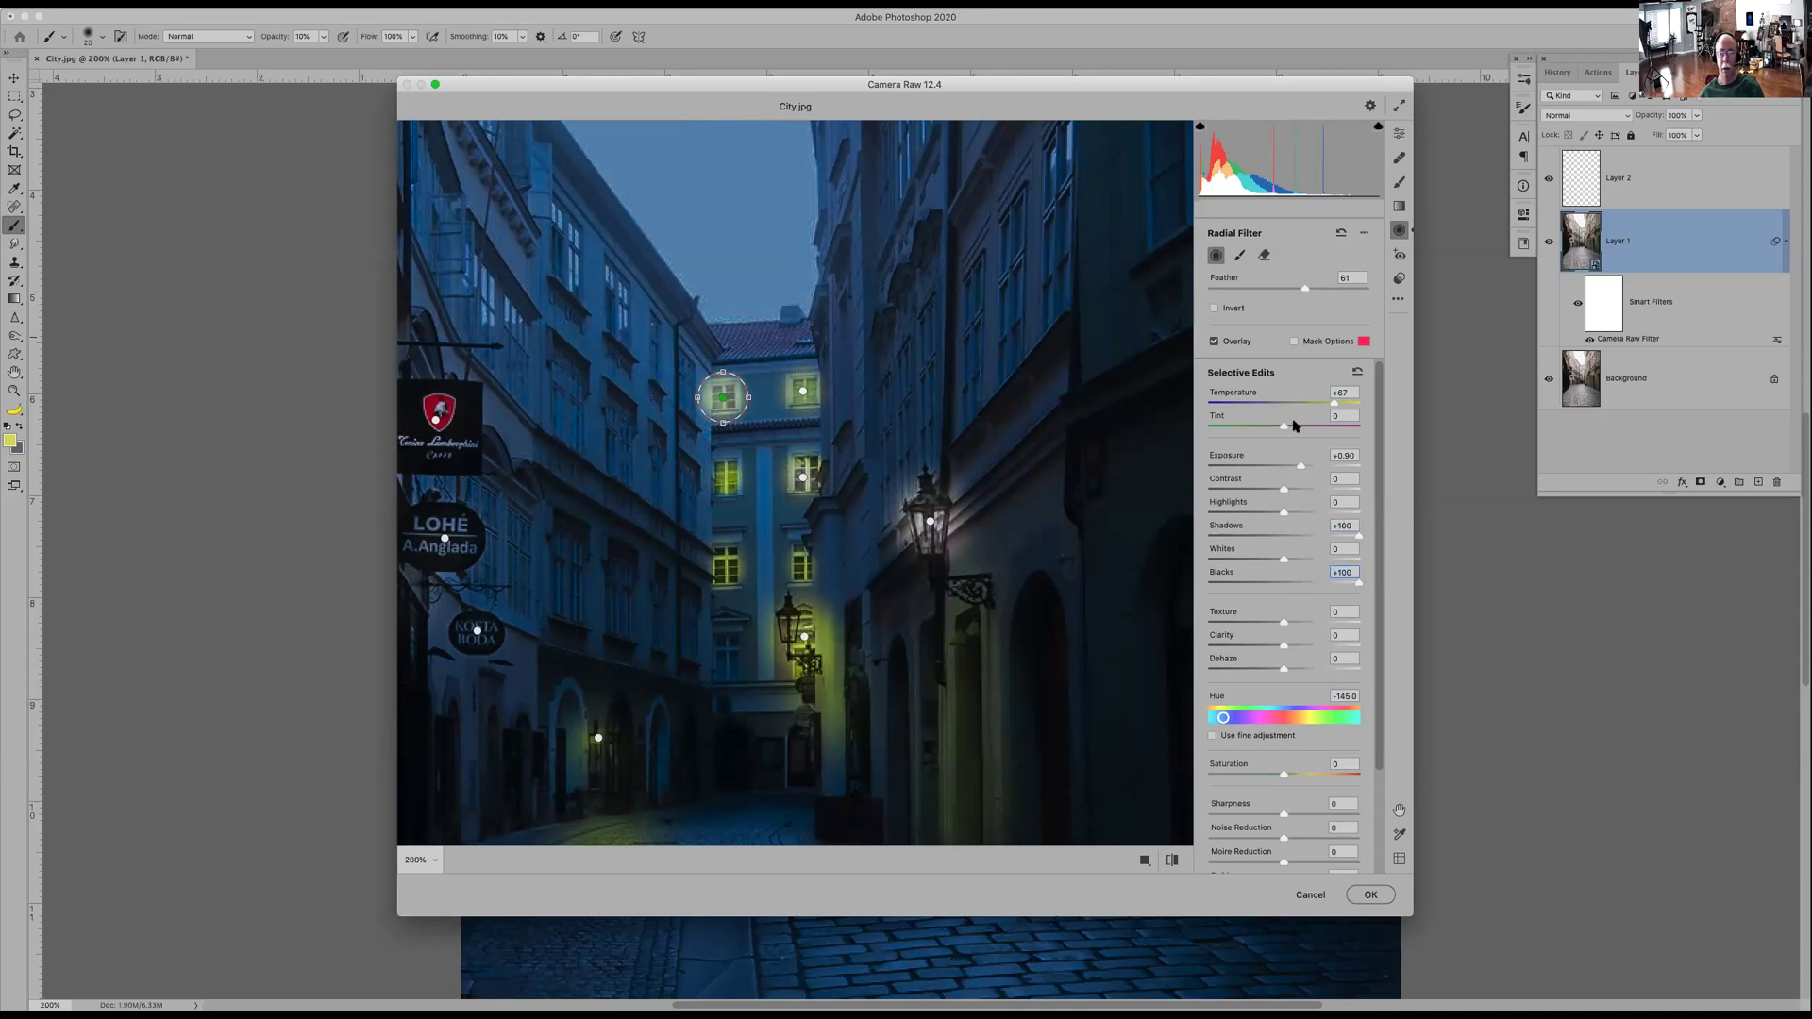
pyautogui.moveTo(1302, 470); pyautogui.dragTo(1296, 473)
pyautogui.moveTo(1224, 720); pyautogui.dragTo(1222, 717)
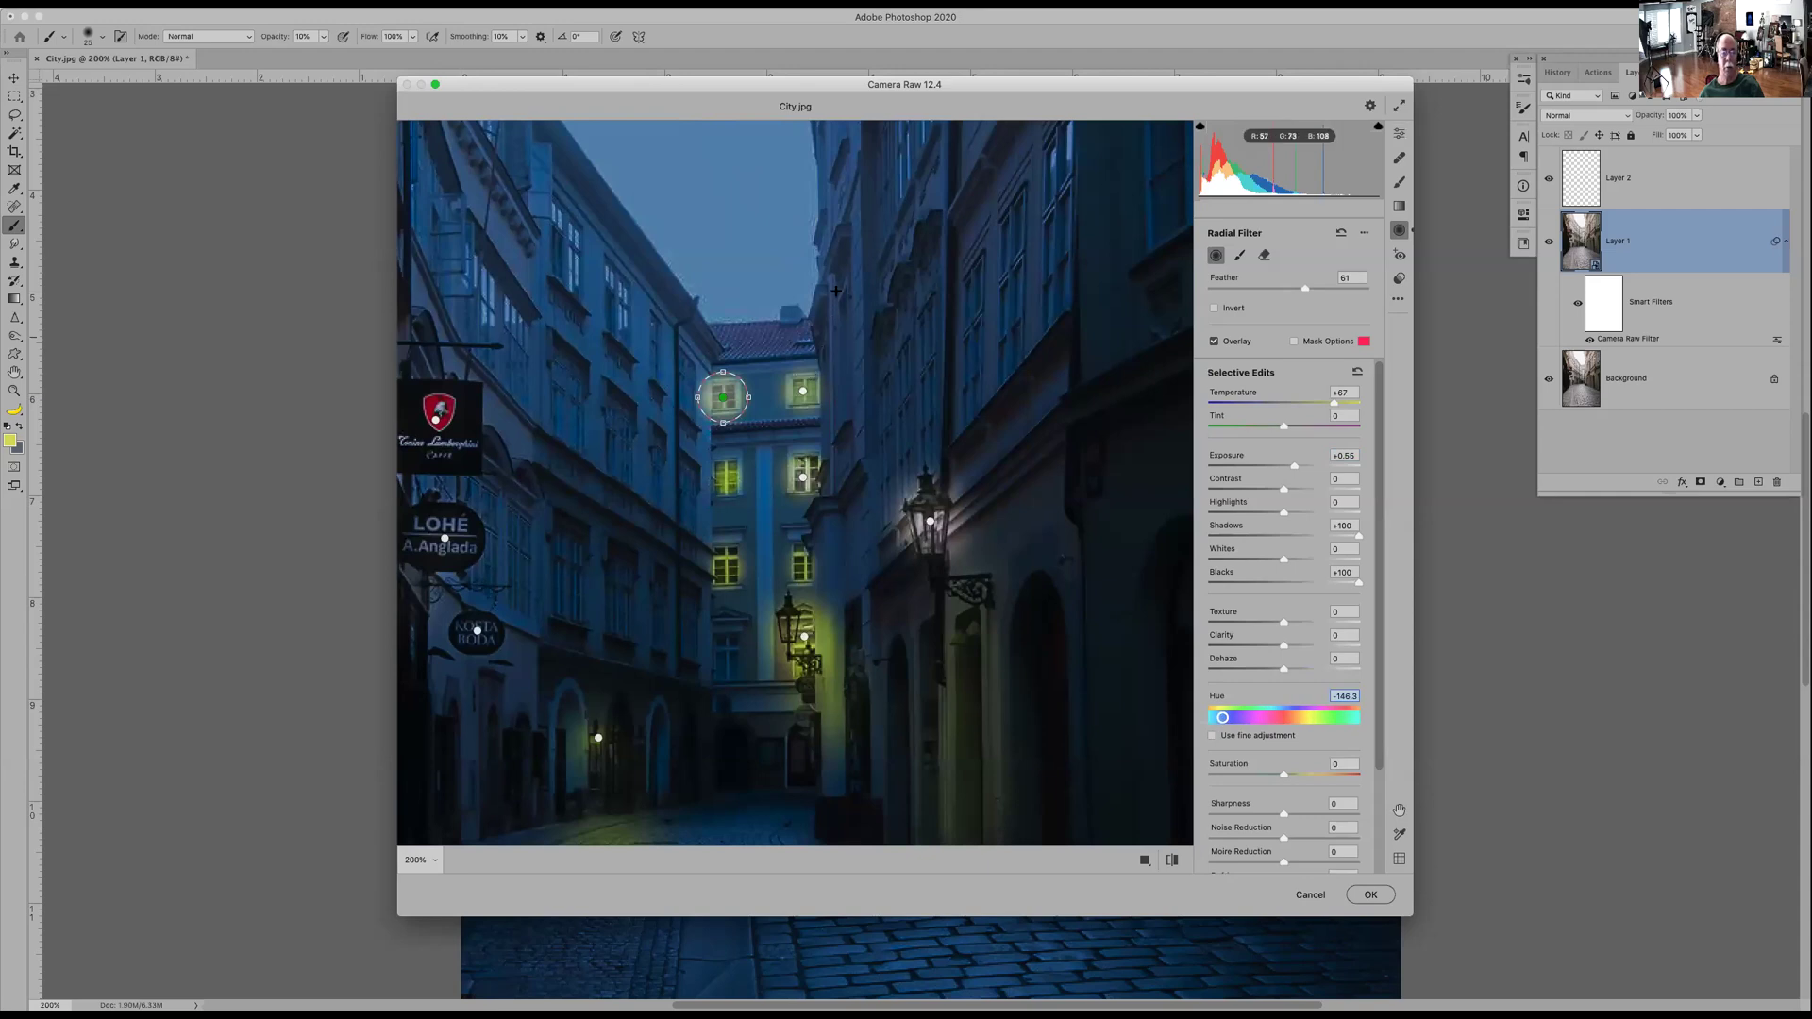
pyautogui.press('super+minus')
pyautogui.press('super+minus')
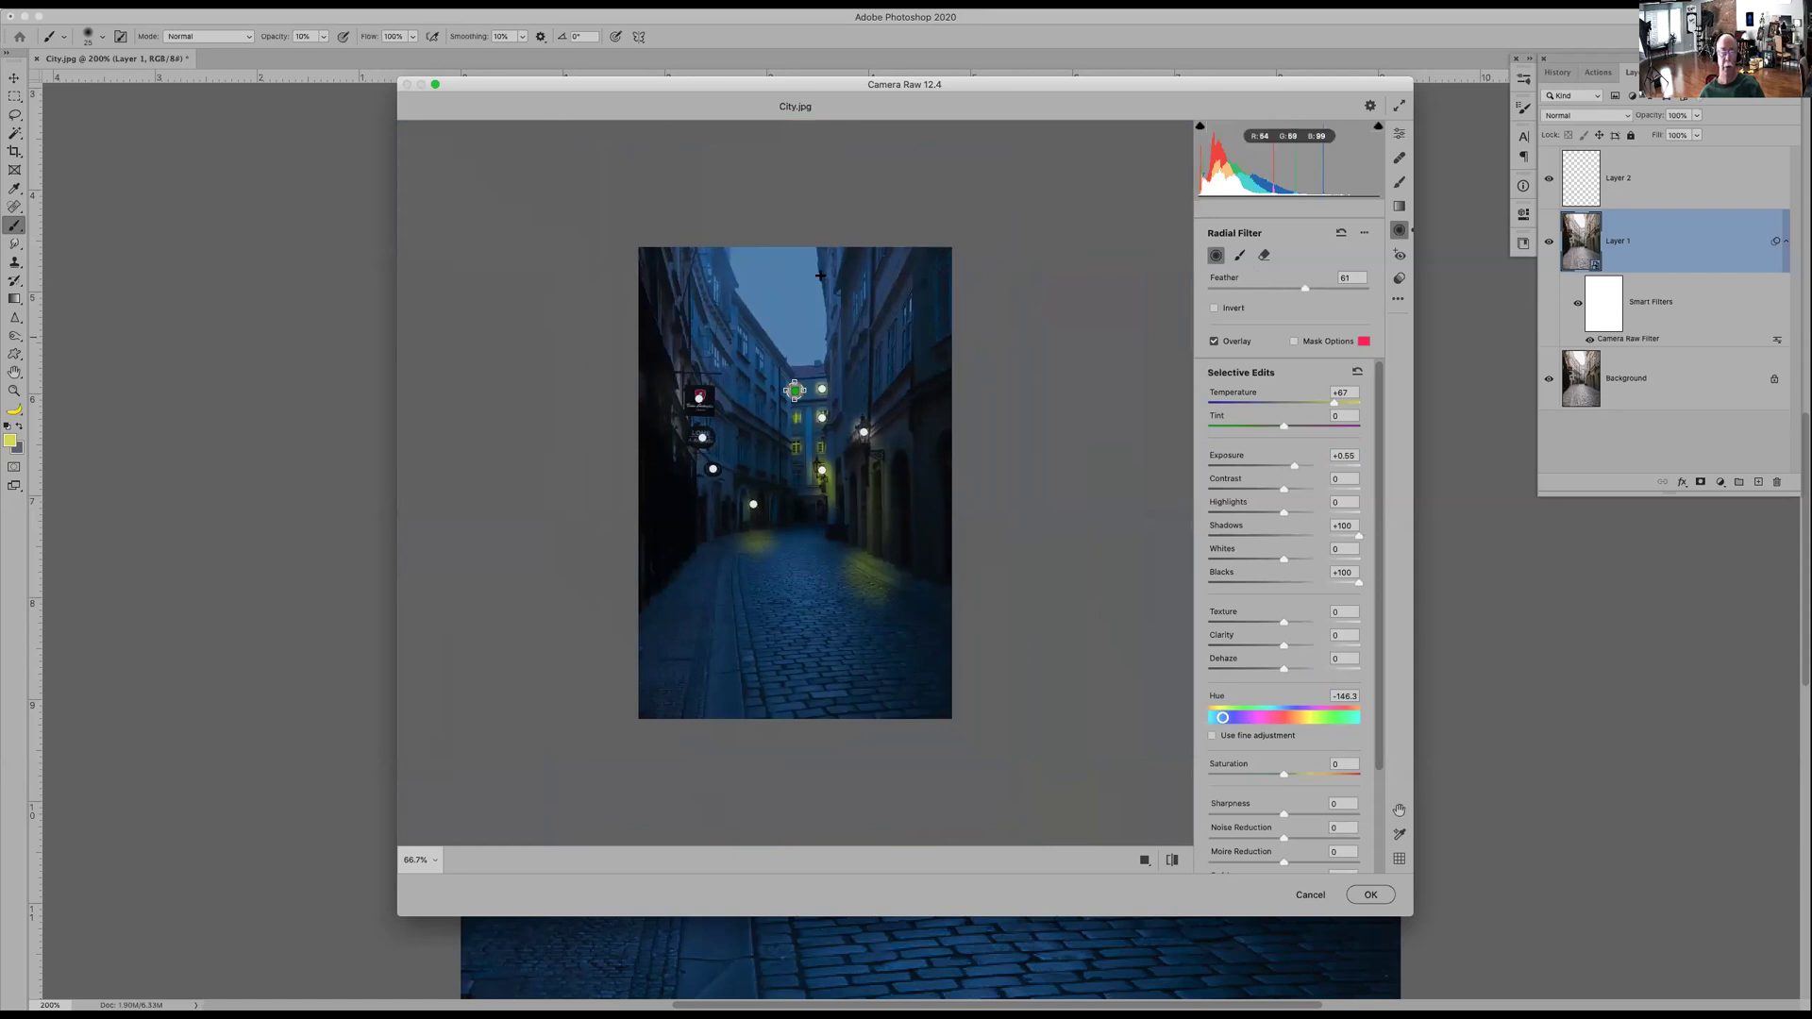
pyautogui.click(764, 268)
pyautogui.press('super+z')
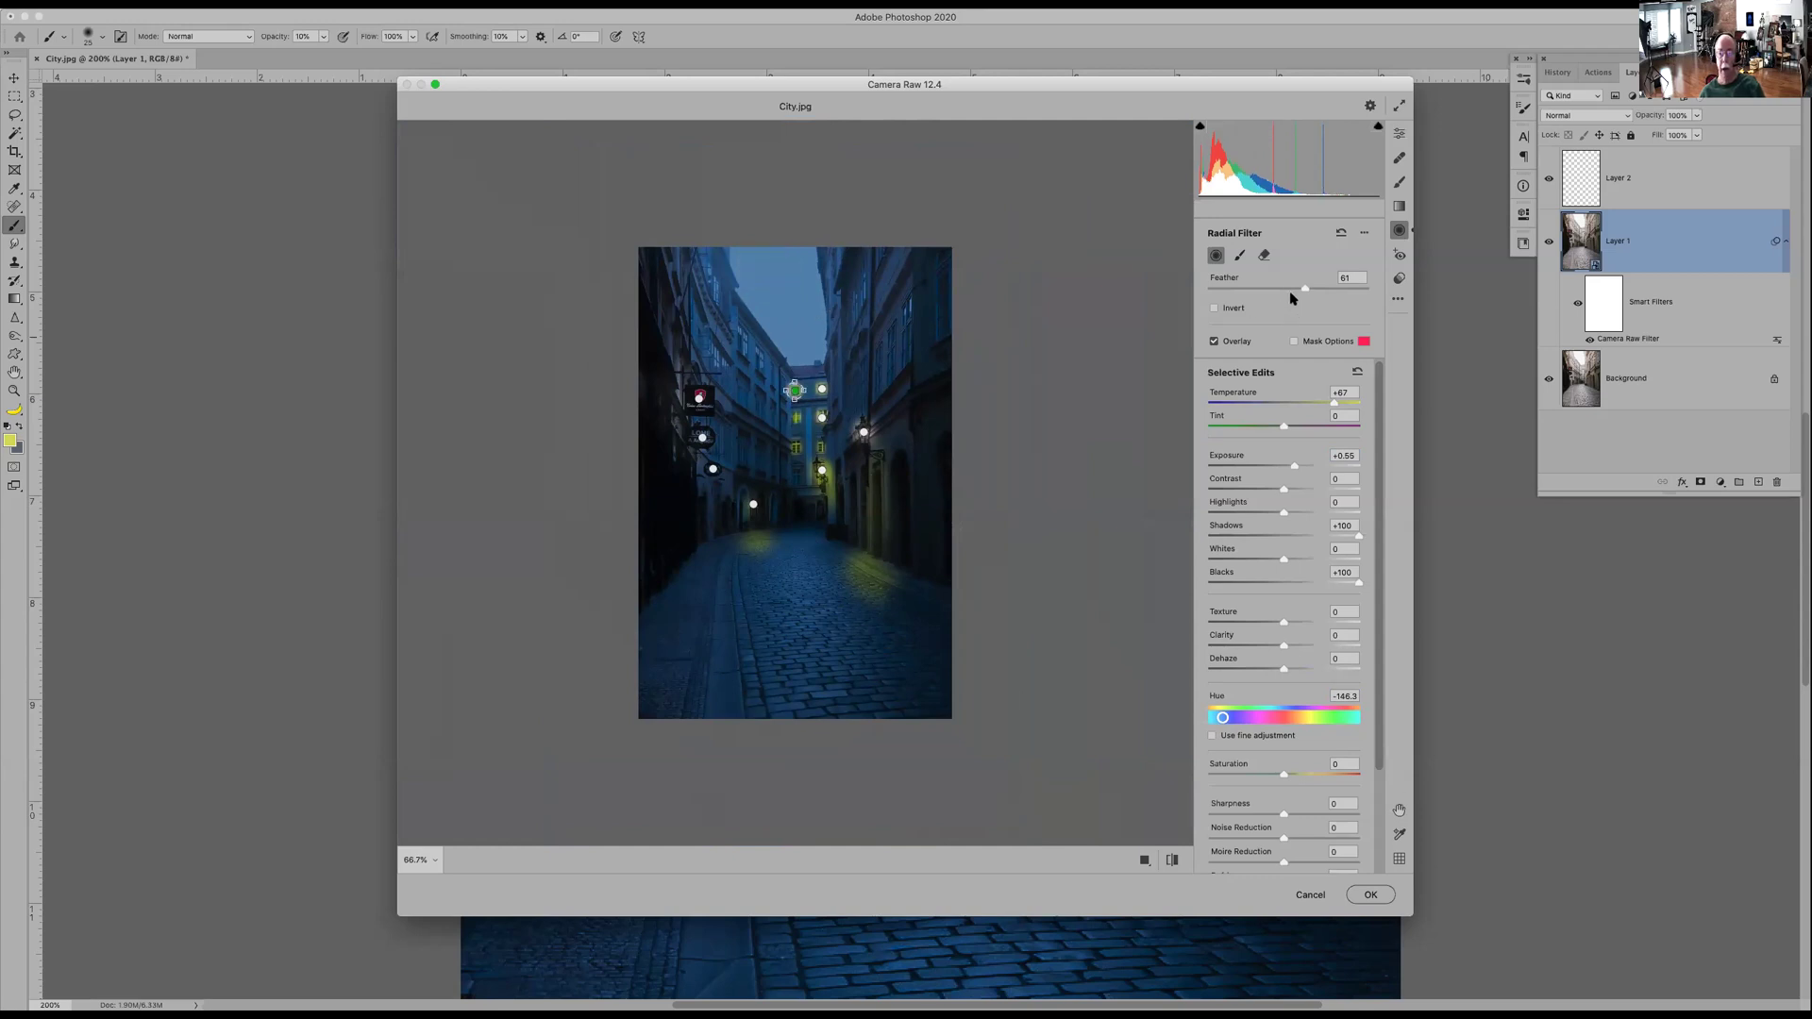
# - Set the upper-left window filter's feather to 21 and exposure to -0.80, and try placing a new radial filter on the sky
pyautogui.moveTo(1275, 292); pyautogui.dragTo(1242, 293)
pyautogui.moveTo(1295, 469); pyautogui.dragTo(1270, 474)
pyautogui.moveTo(740, 248); pyautogui.dragTo(760, 273)
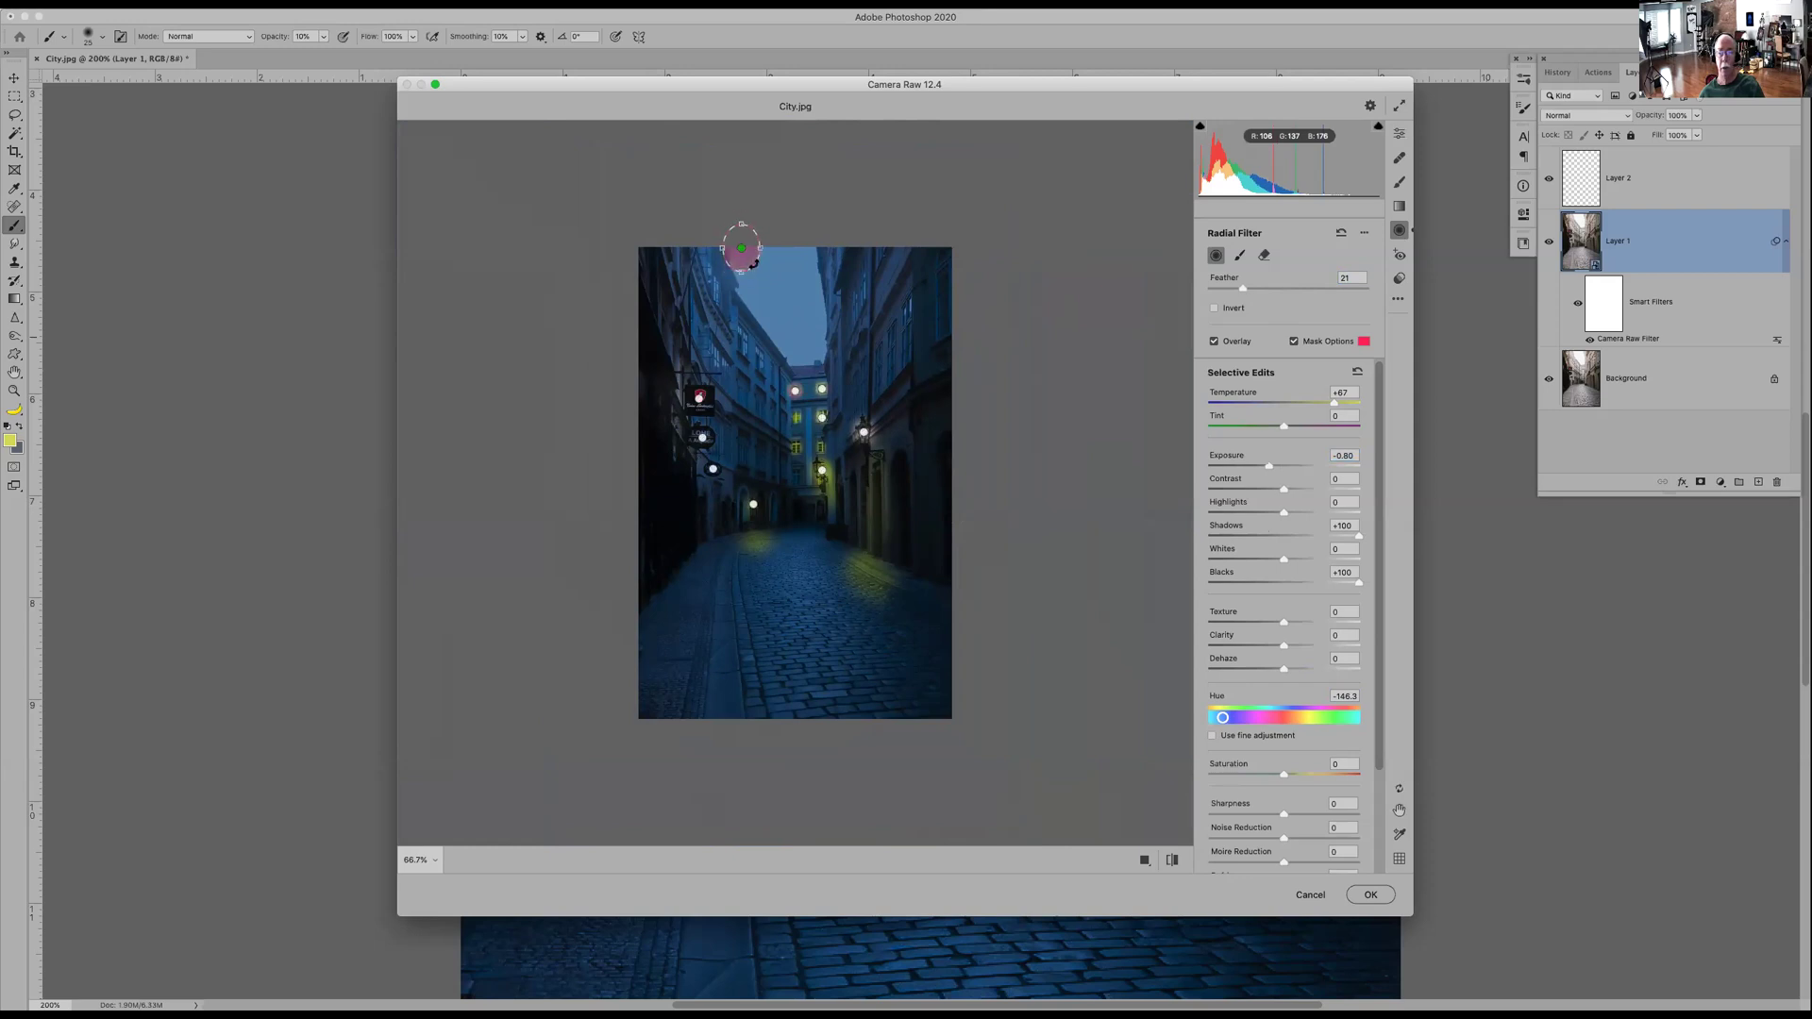
pyautogui.hotkey('ctrl', 'z')
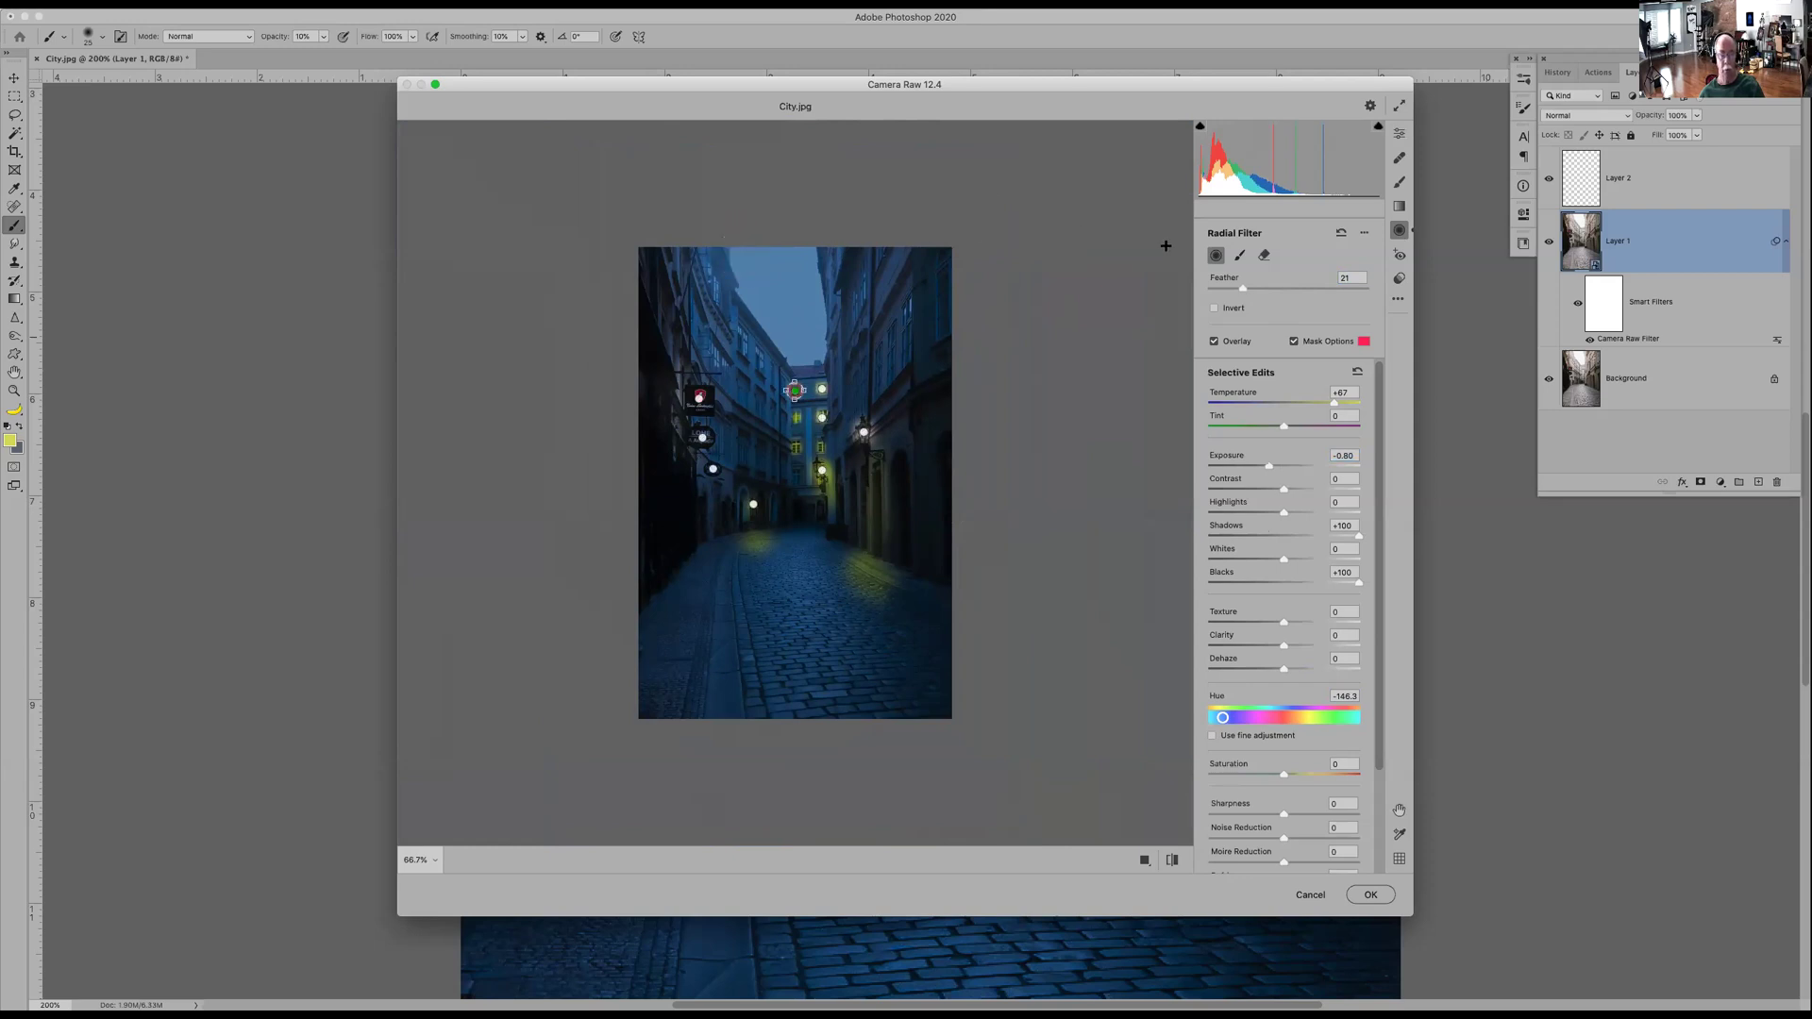
# - Paint the whole sky into the upper-left window filter's mask with Auto Mask on, and set the brush feather to 33
pyautogui.click(1240, 256)
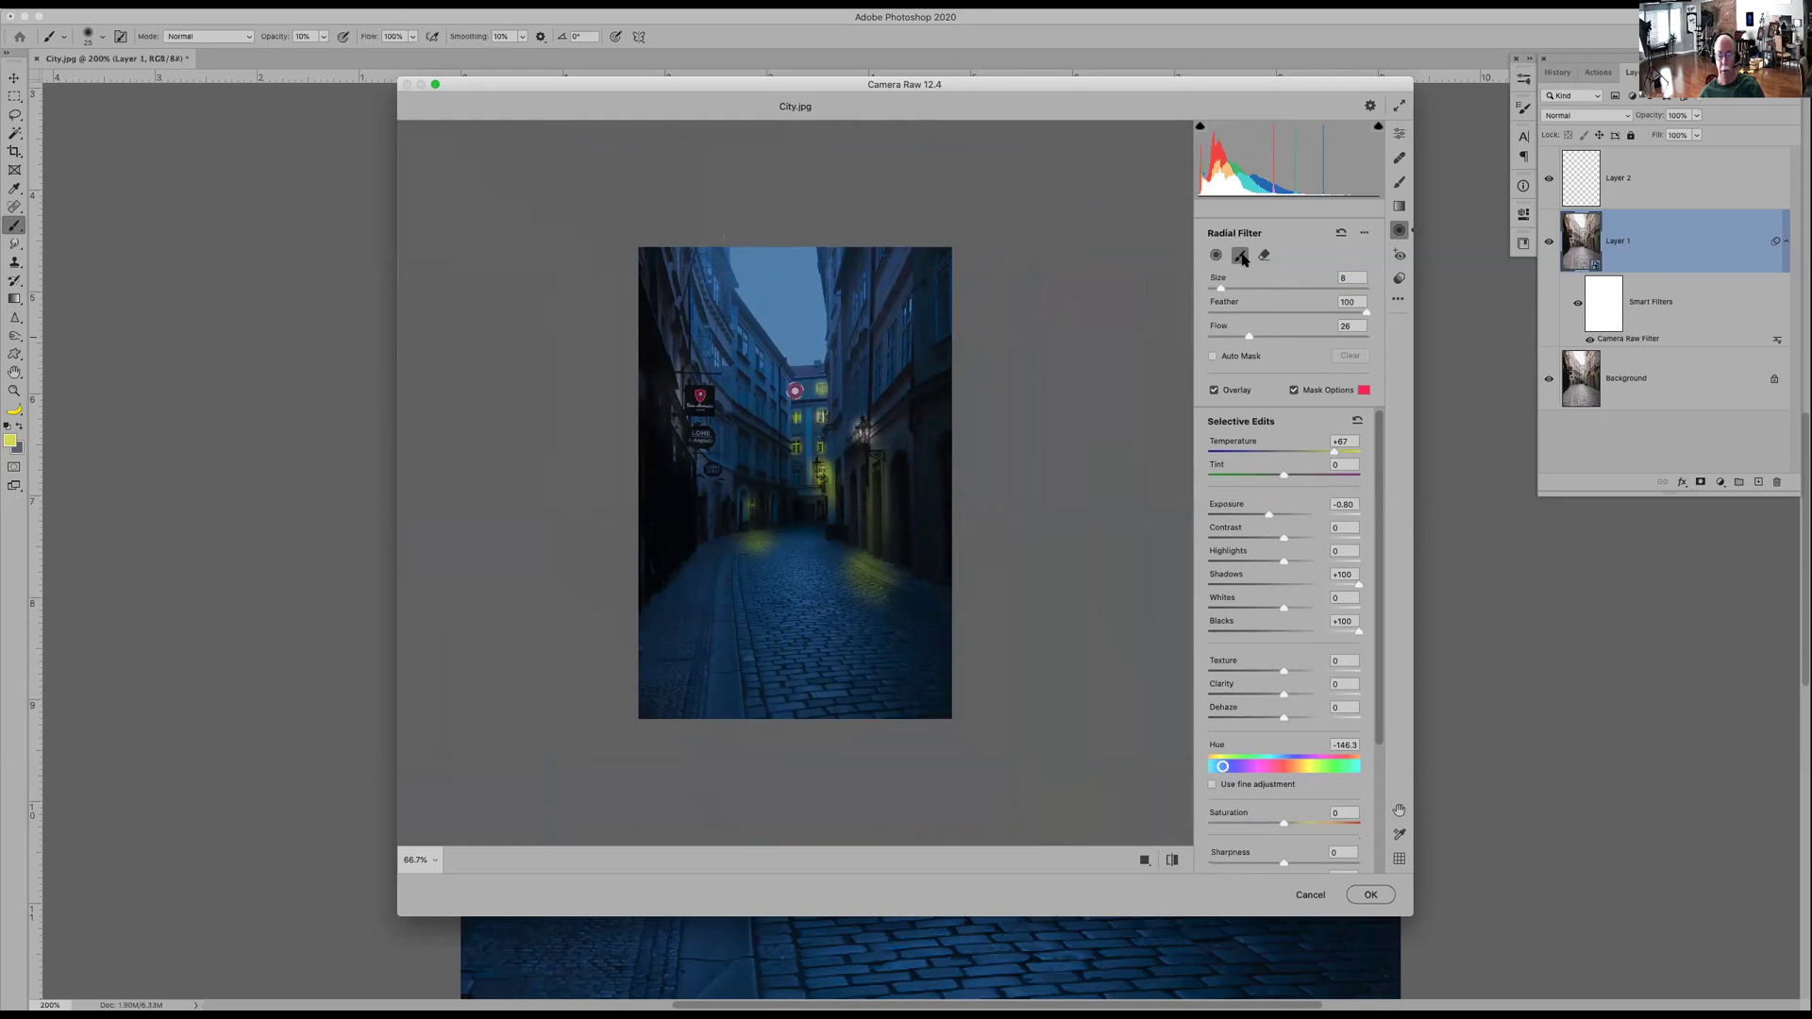
pyautogui.click(1213, 356)
pyautogui.moveTo(748, 251)
pyautogui.mouseDown()
pyautogui.moveTo(807, 351)
pyautogui.moveTo(799, 248)
pyautogui.moveTo(767, 258)
pyautogui.moveTo(784, 289)
pyautogui.moveTo(752, 293)
pyautogui.moveTo(737, 255)
pyautogui.moveTo(771, 333)
pyautogui.moveTo(811, 355)
pyautogui.moveTo(811, 241)
pyautogui.mouseUp()
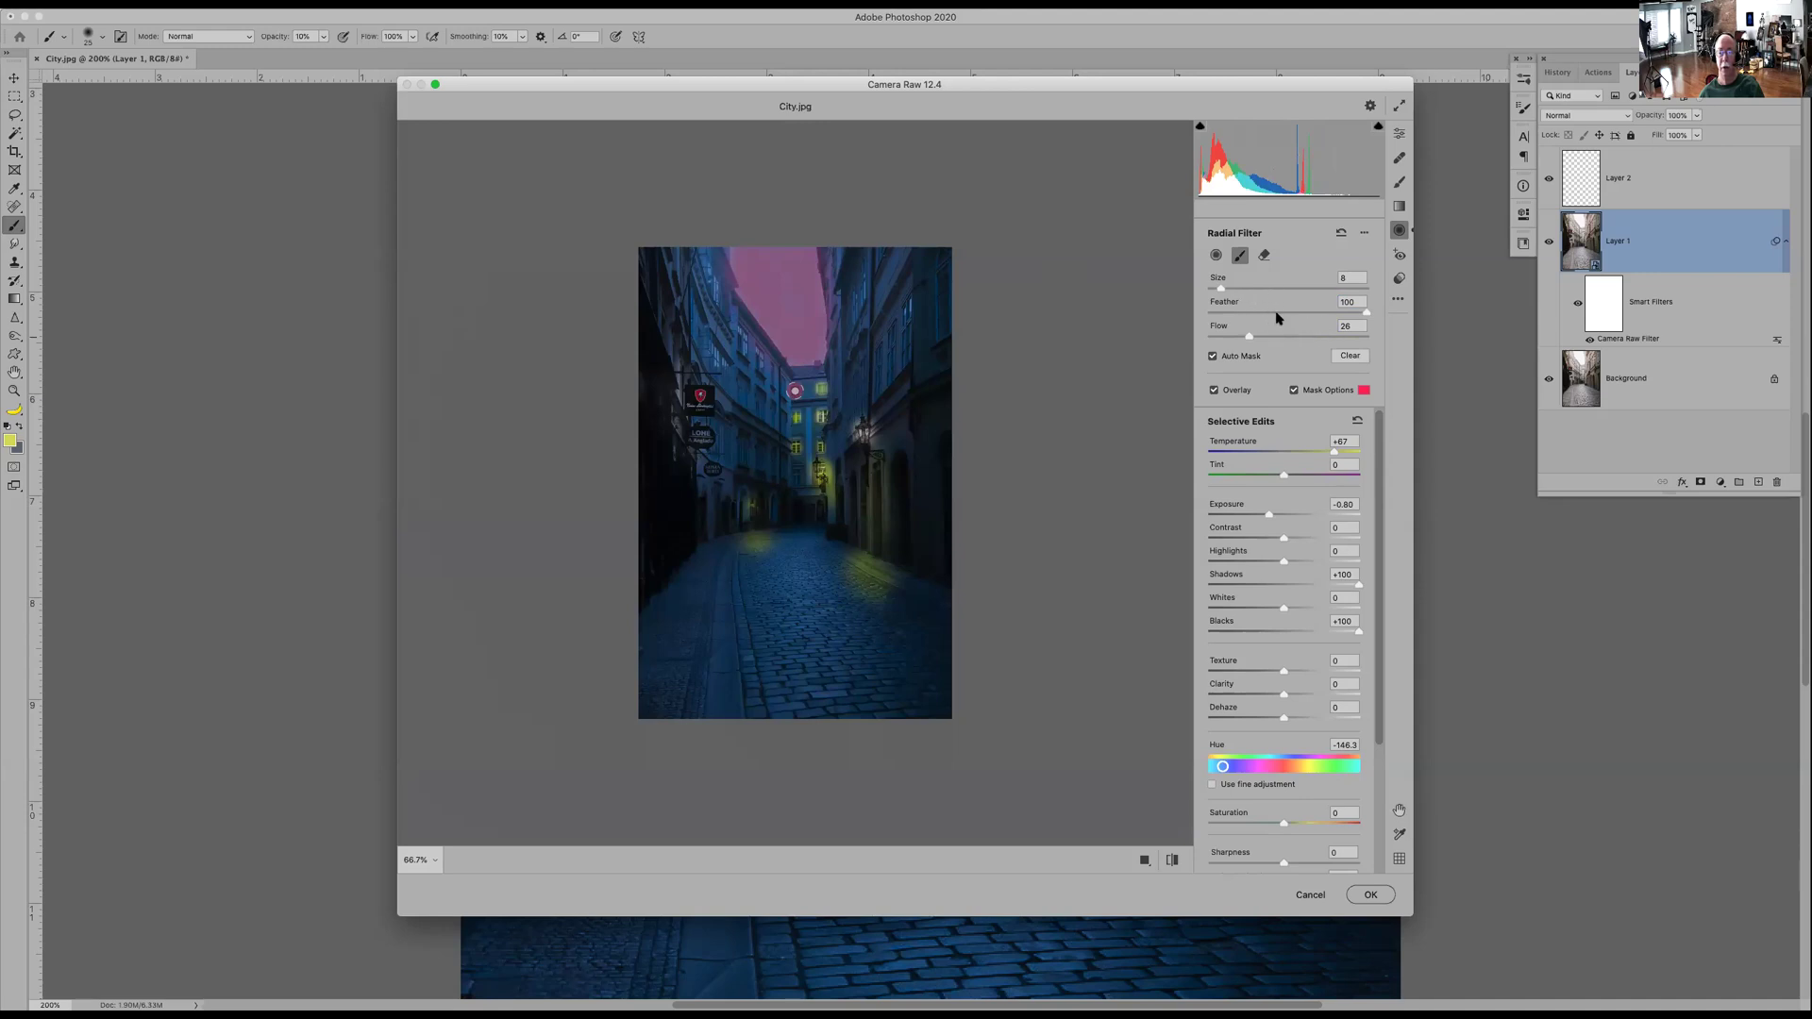
pyautogui.moveTo(1277, 314)
pyautogui.mouseDown()
pyautogui.moveTo(1227, 314)
pyautogui.moveTo(1262, 316)
pyautogui.mouseUp()
# - Erase the upper-left window from the filter's mask with an eraser of size 7, feather 0 and flow 100
pyautogui.click(1265, 257)
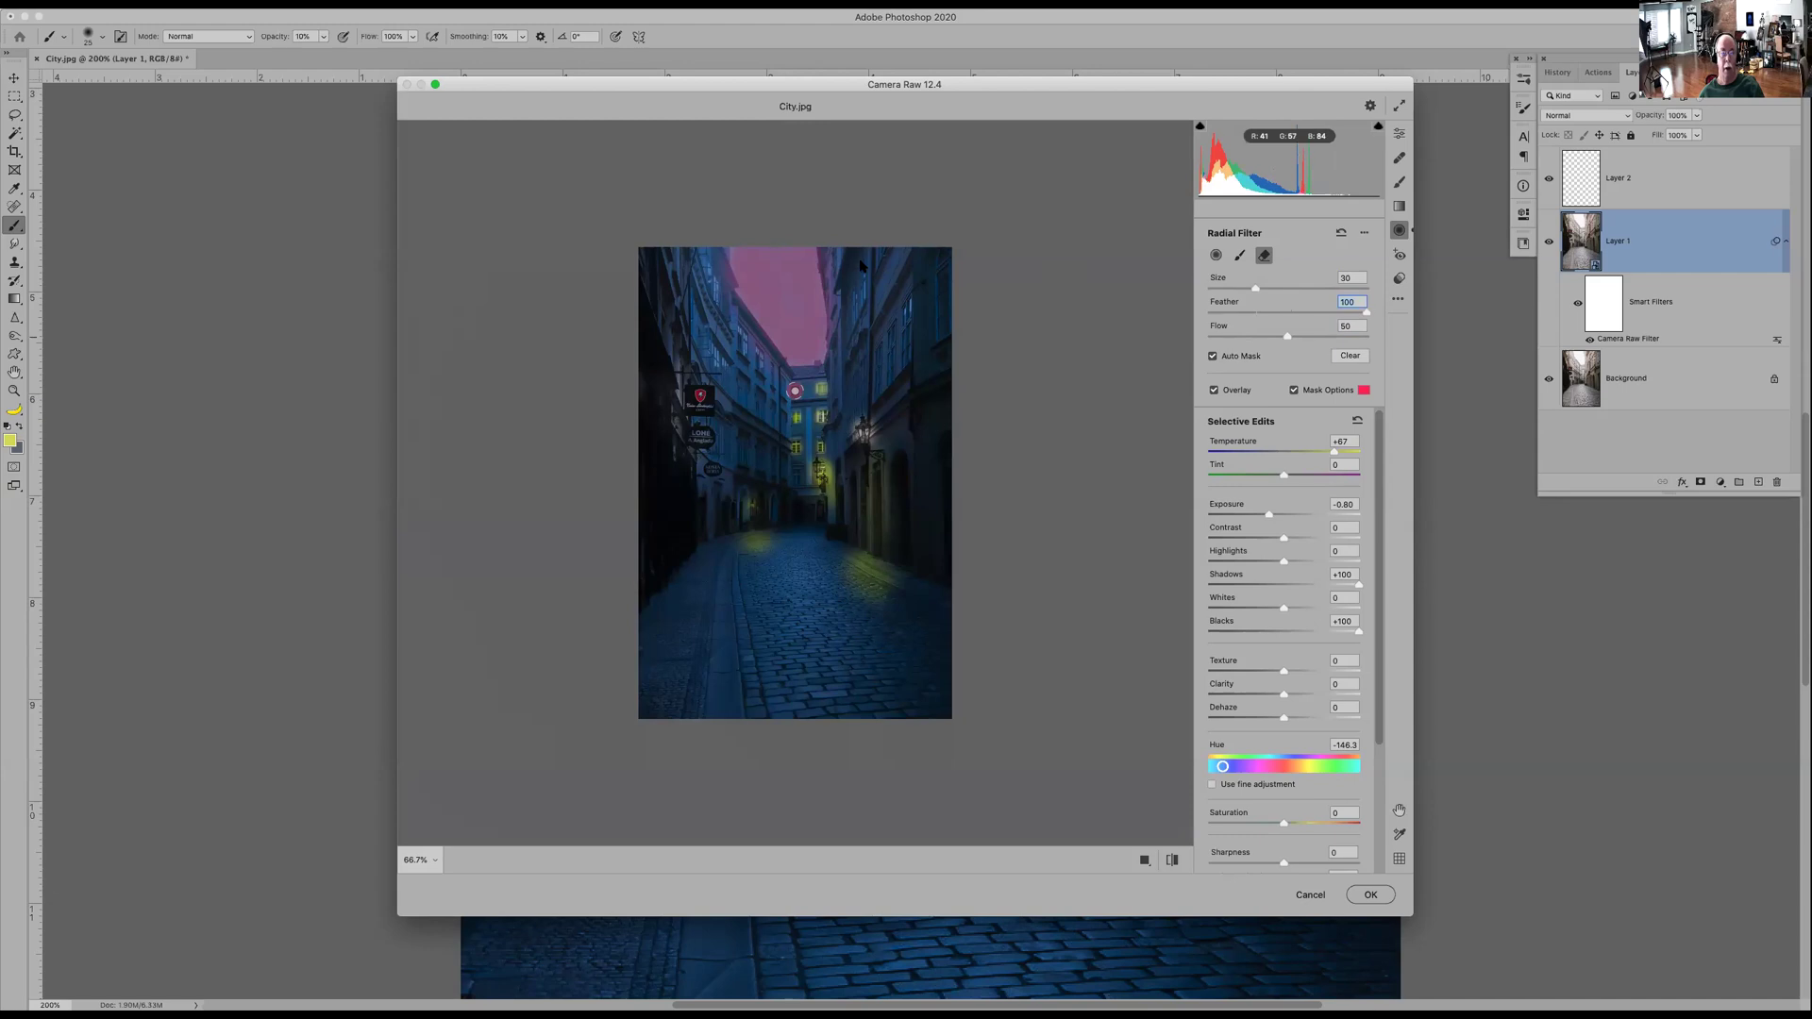
pyautogui.press('[')
pyautogui.press('[')
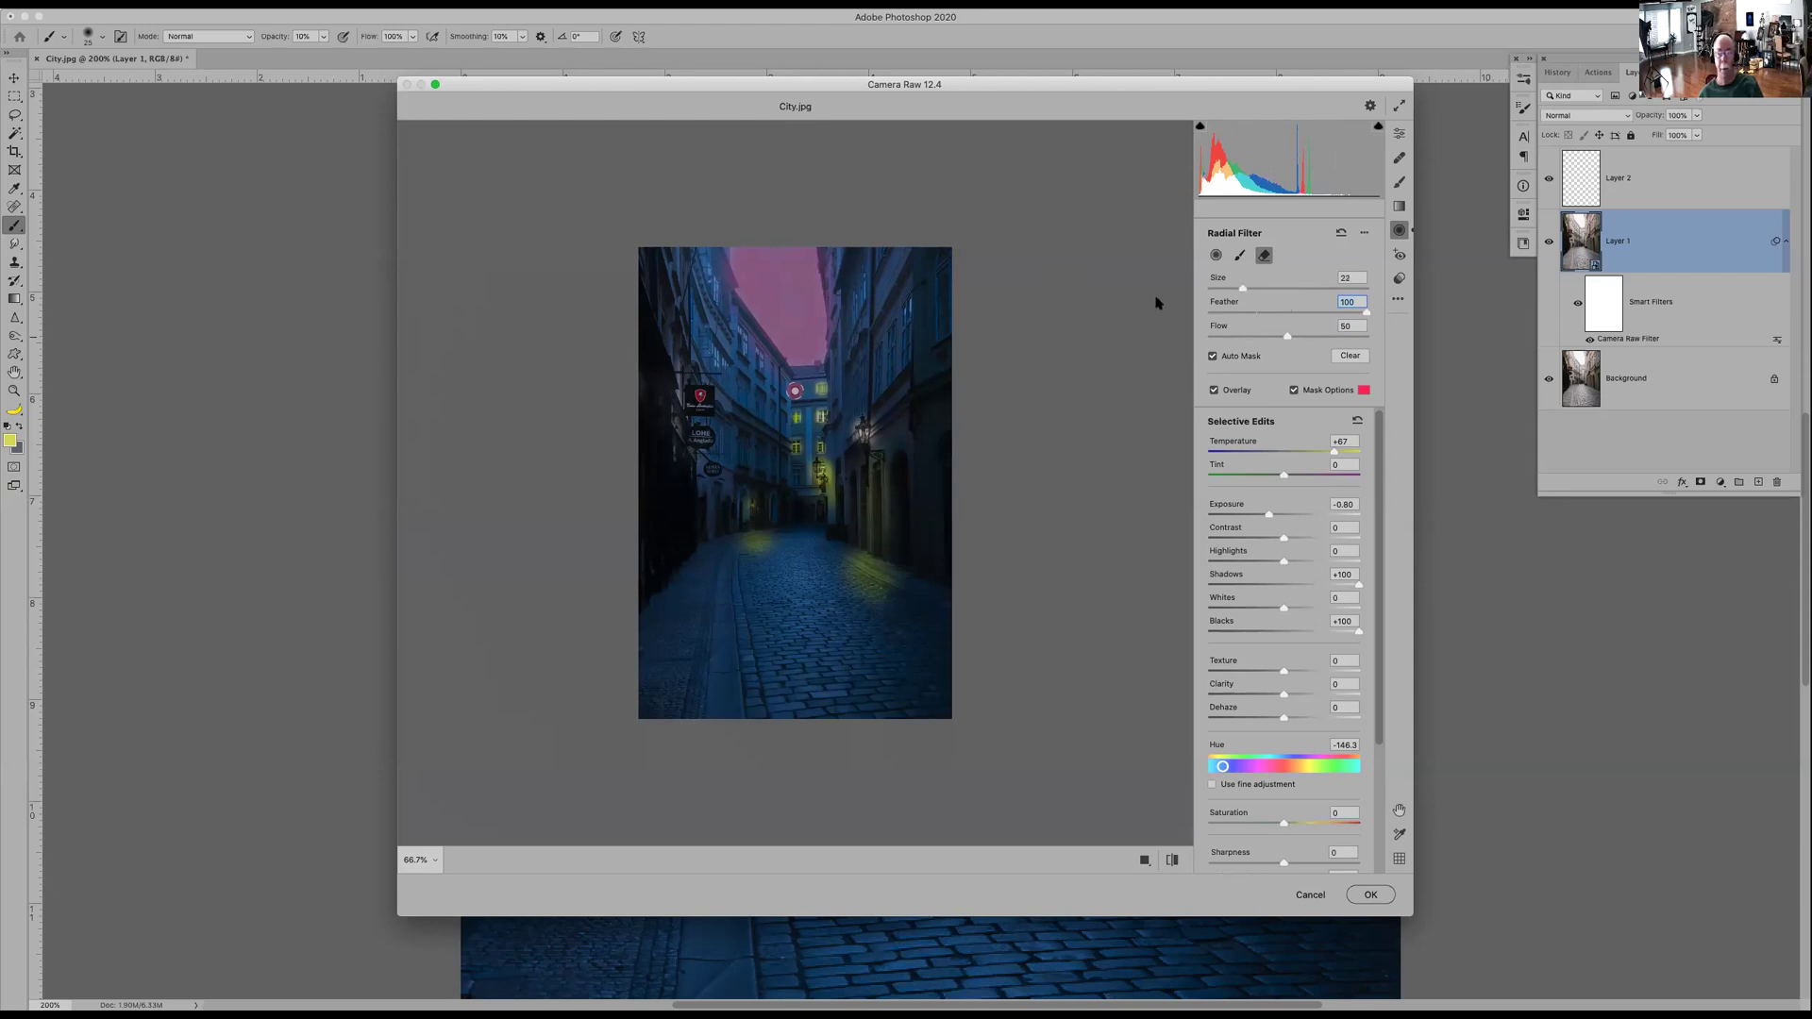
pyautogui.moveTo(1225, 313); pyautogui.dragTo(1190, 314)
pyautogui.press('[')
pyautogui.press('[')
pyautogui.press('[')
pyautogui.press('[')
pyautogui.press('[')
pyautogui.press('[')
pyautogui.press('[')
pyautogui.press('[')
pyautogui.press('[')
pyautogui.press('[')
pyautogui.press('[')
pyautogui.press('[')
pyautogui.press('[')
pyautogui.press('[')
pyautogui.press('[')
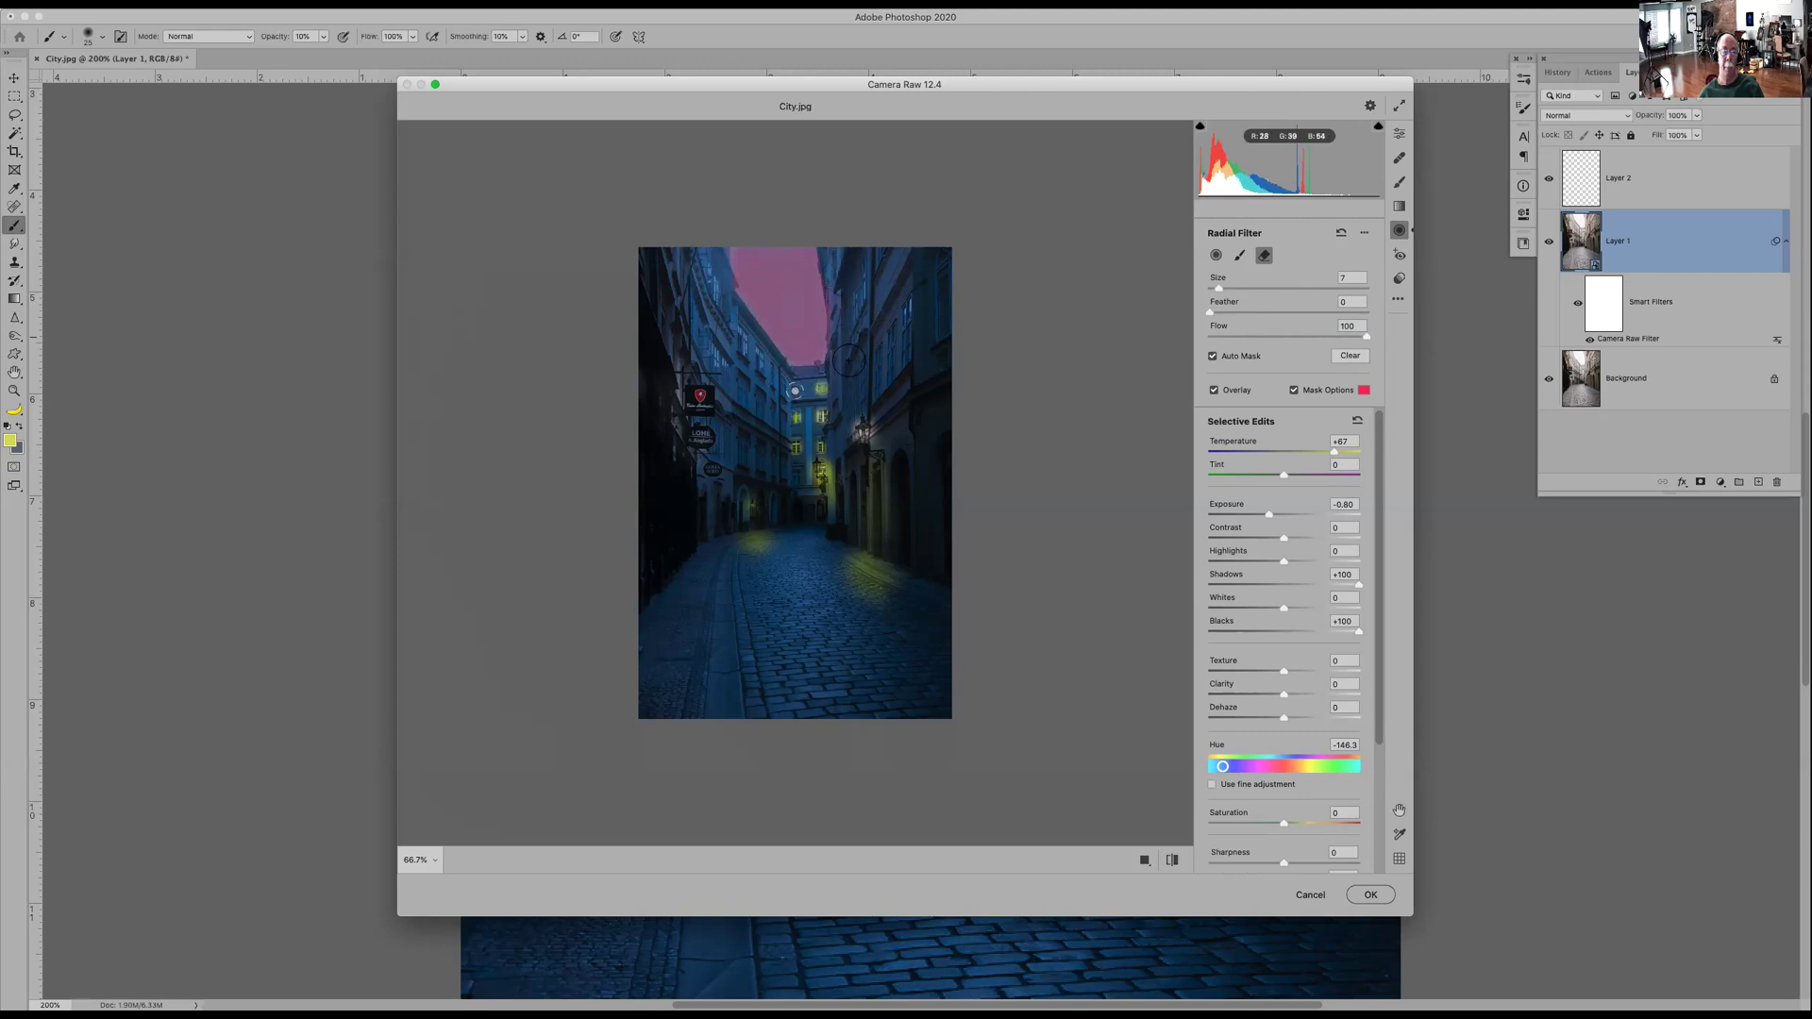
# - Hide the mask overlay and set the sky's filter to temperature -64, exposure -1.15, shadows -6 and blacks -3
pyautogui.click(1239, 254)
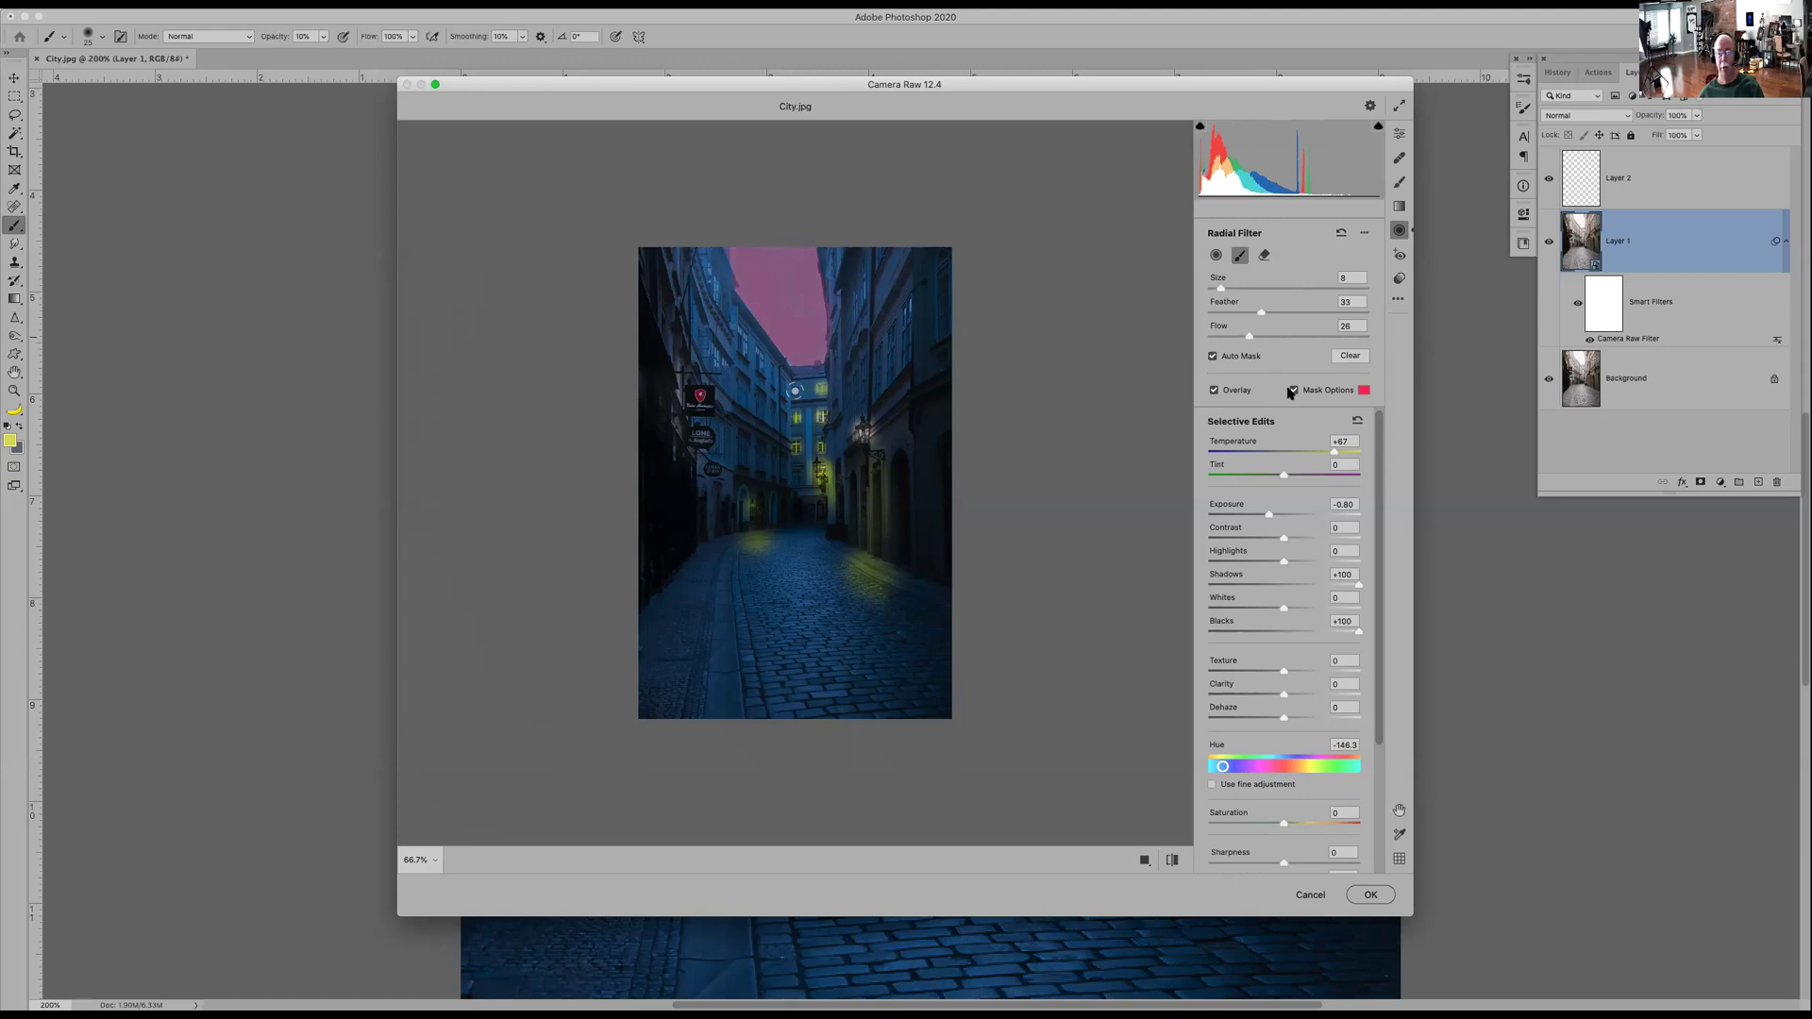
pyautogui.click(1293, 389)
pyautogui.moveTo(1268, 515); pyautogui.dragTo(1249, 517)
pyautogui.click(1260, 450)
pyautogui.moveTo(1259, 450)
pyautogui.mouseDown()
pyautogui.moveTo(1190, 454)
pyautogui.moveTo(1244, 452)
pyautogui.mouseUp()
pyautogui.moveTo(1249, 517); pyautogui.dragTo(1264, 517)
pyautogui.click(1278, 582)
pyautogui.click(1280, 632)
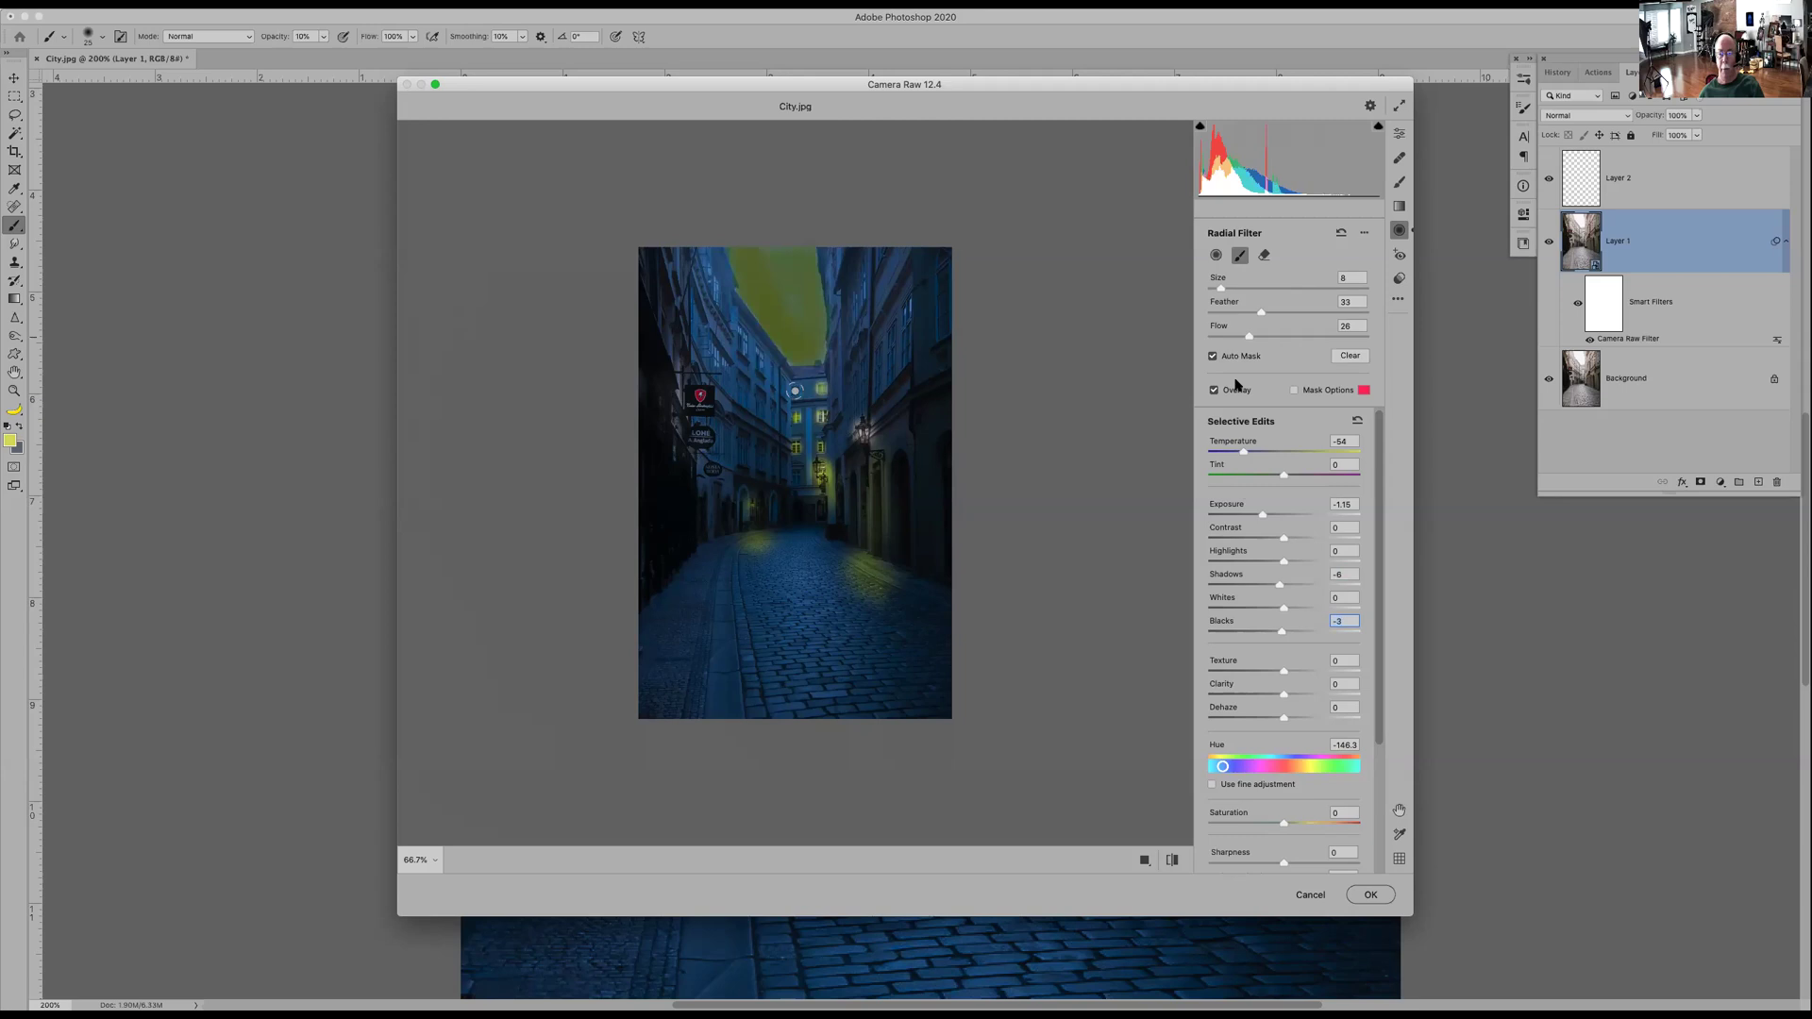
# - Set the sky filter's temperature to -32 and its hue to +0.3
pyautogui.moveTo(1244, 453)
pyautogui.mouseDown()
pyautogui.moveTo(1209, 453)
pyautogui.moveTo(1259, 453)
pyautogui.mouseUp()
pyautogui.press('super+minus')
pyautogui.moveTo(1221, 769); pyautogui.dragTo(1283, 765)
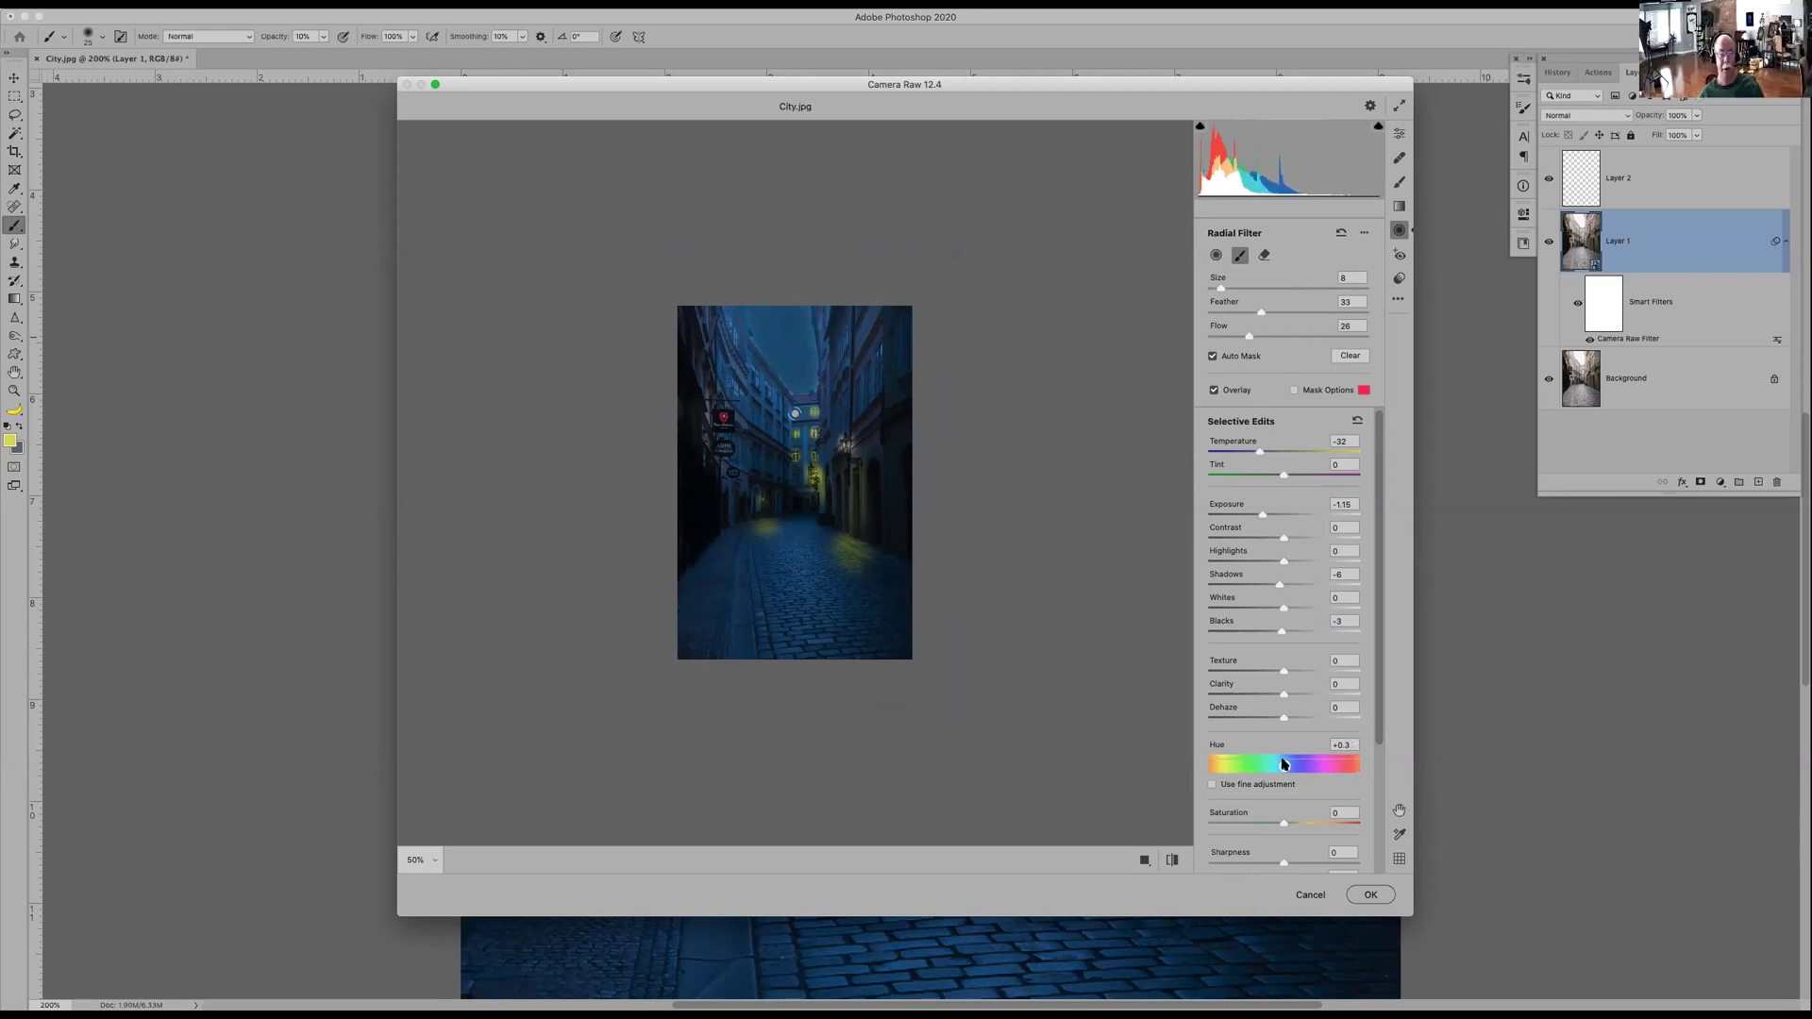
# - Examine the darkened sky in the whole image and up close along the rooftop edges
pyautogui.keyDown('super'); pyautogui.click(791, 376); pyautogui.keyUp('super')
pyautogui.press(']')
pyautogui.press(']')
pyautogui.press(']')
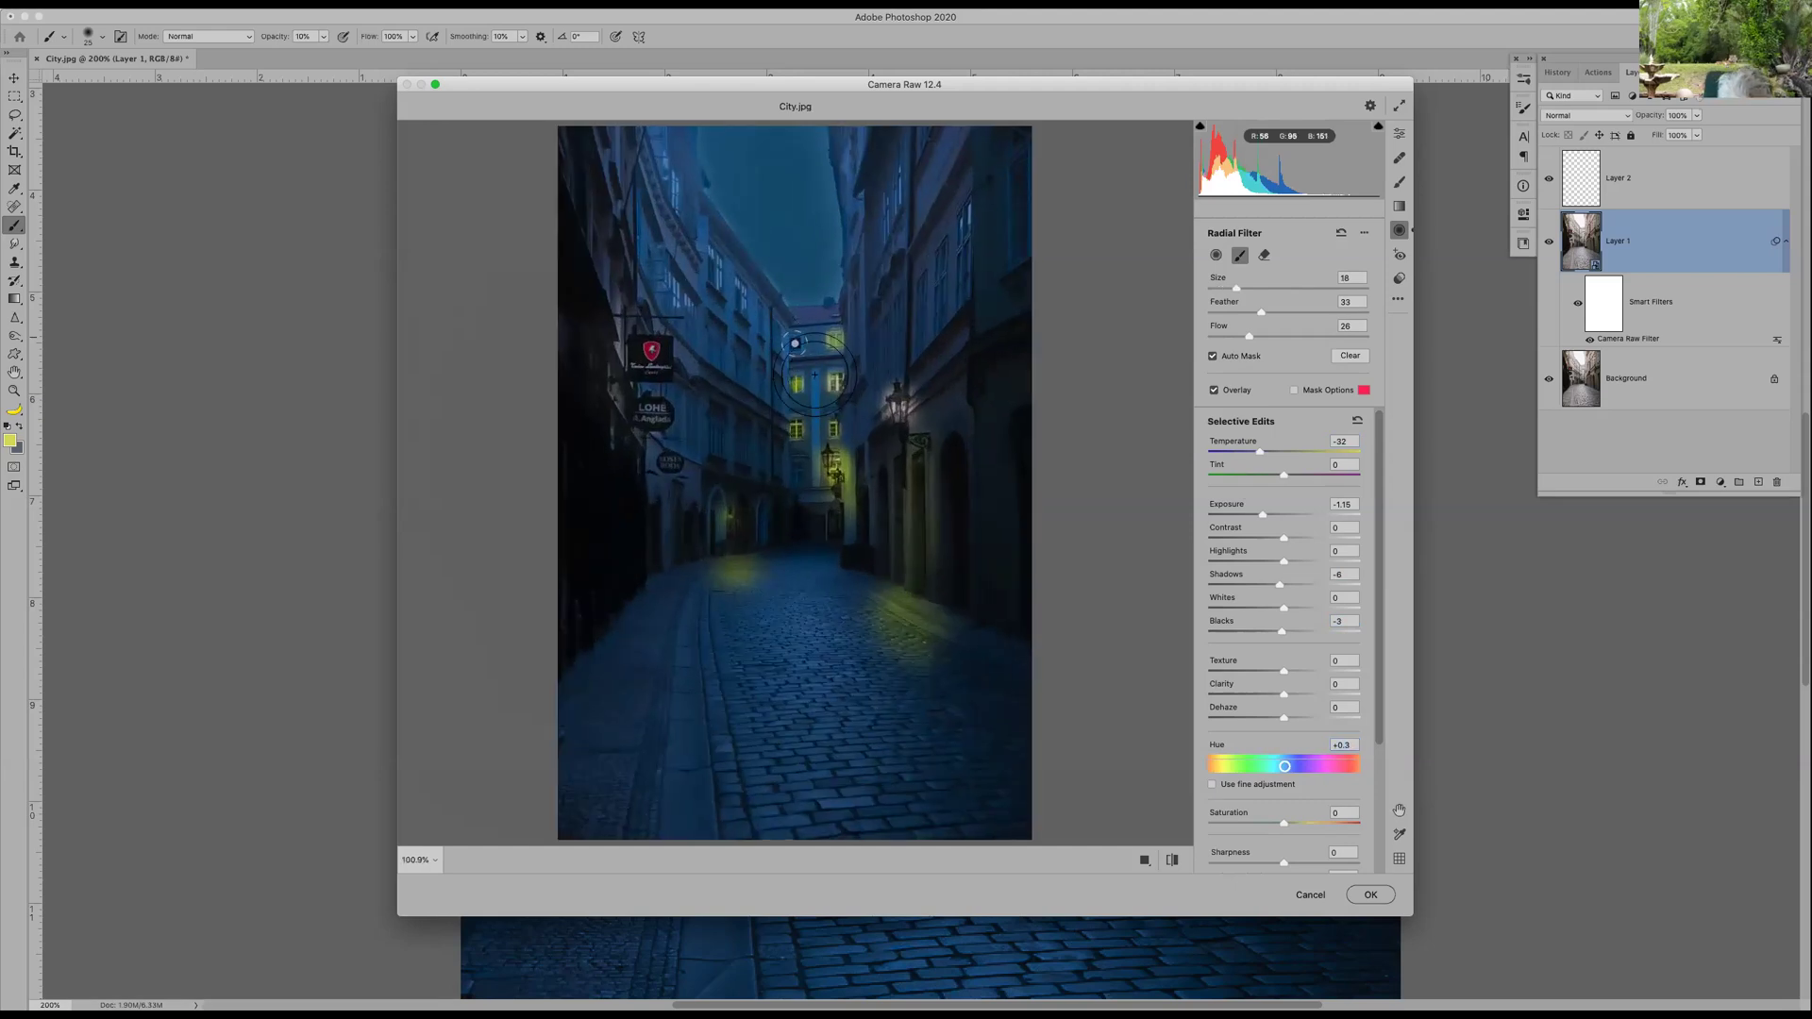
pyautogui.press('[')
pyautogui.press('[')
pyautogui.press('[')
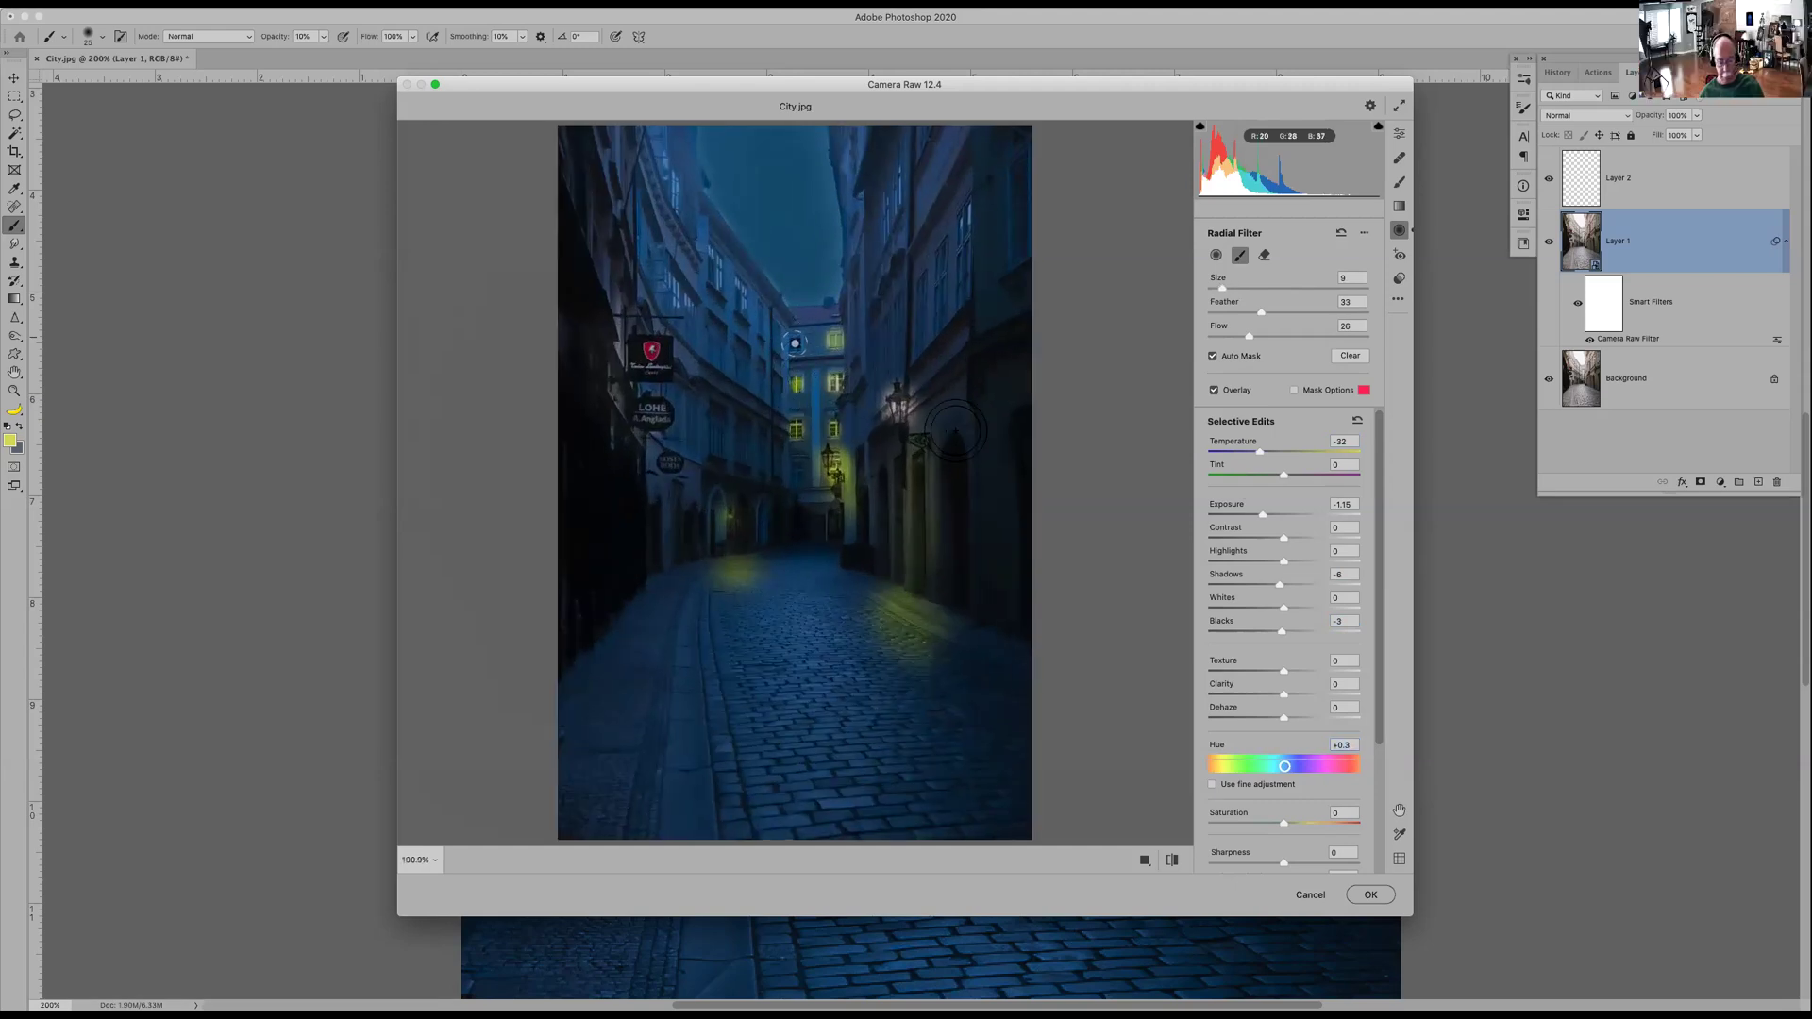
pyautogui.press('super+minus')
pyautogui.press('super+minus')
pyautogui.press('super+minus')
pyautogui.press('super+minus')
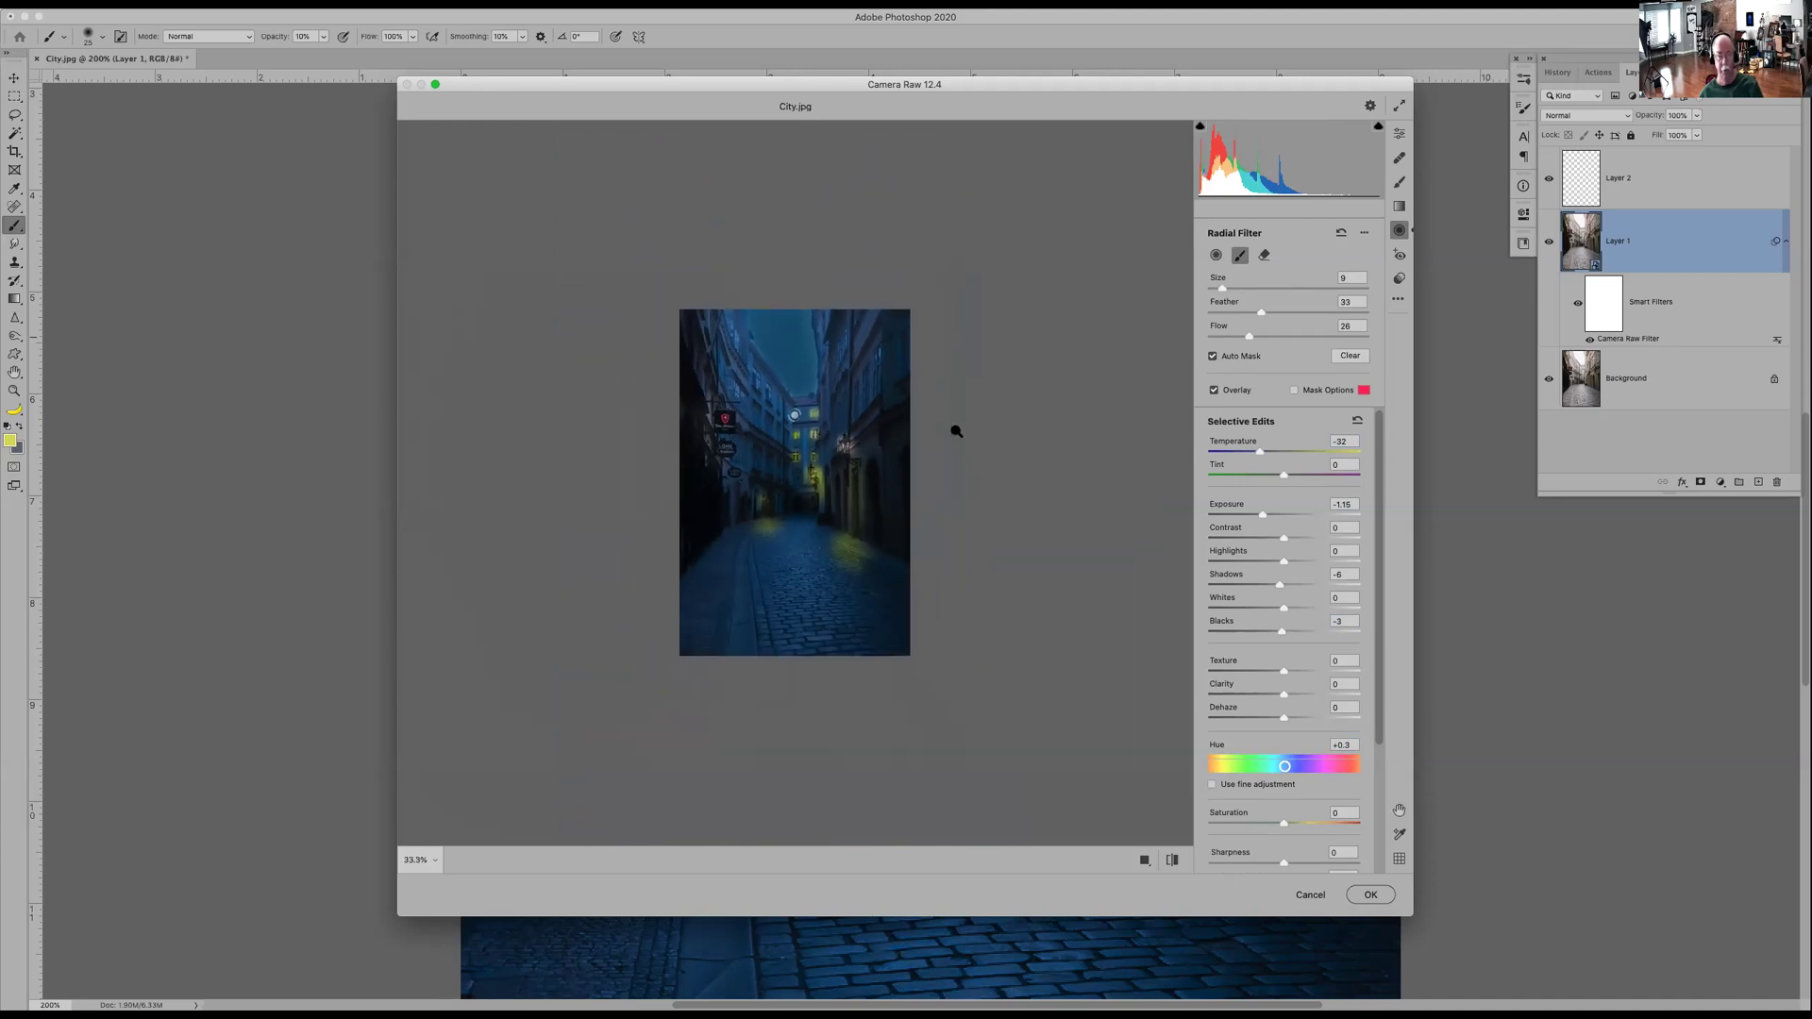
pyautogui.press('super+0')
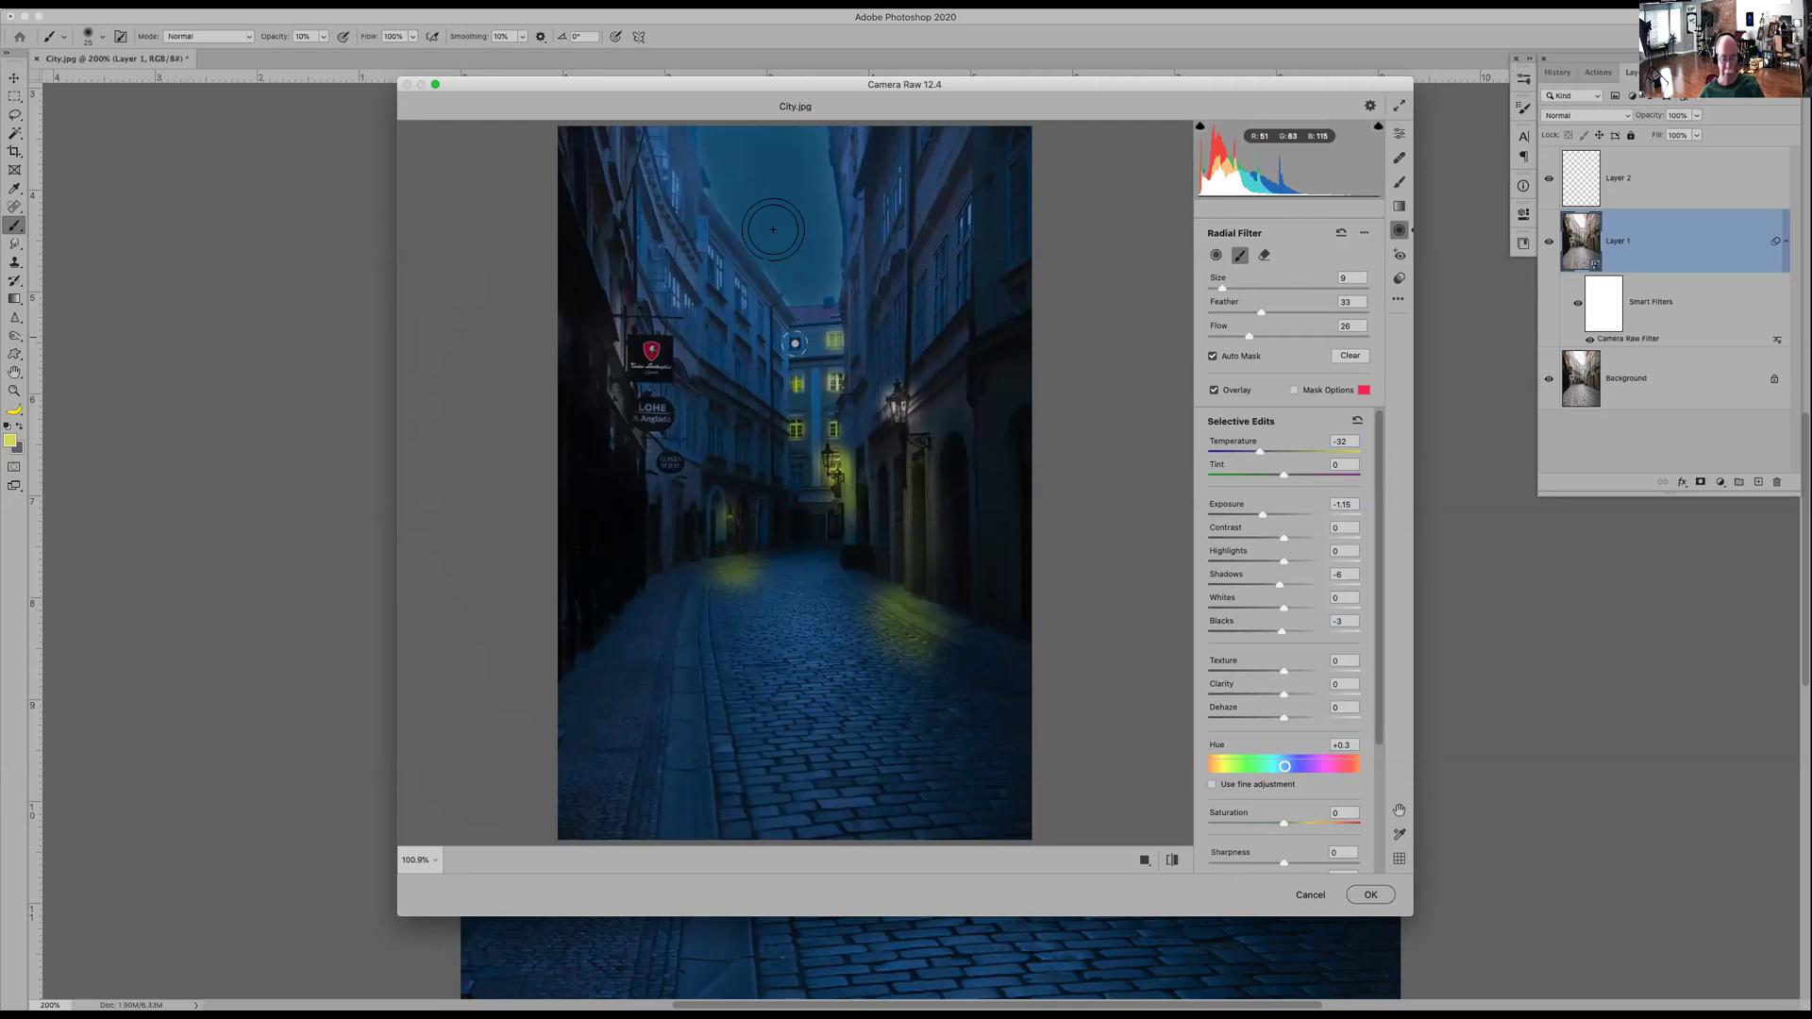
pyautogui.press('super+plus')
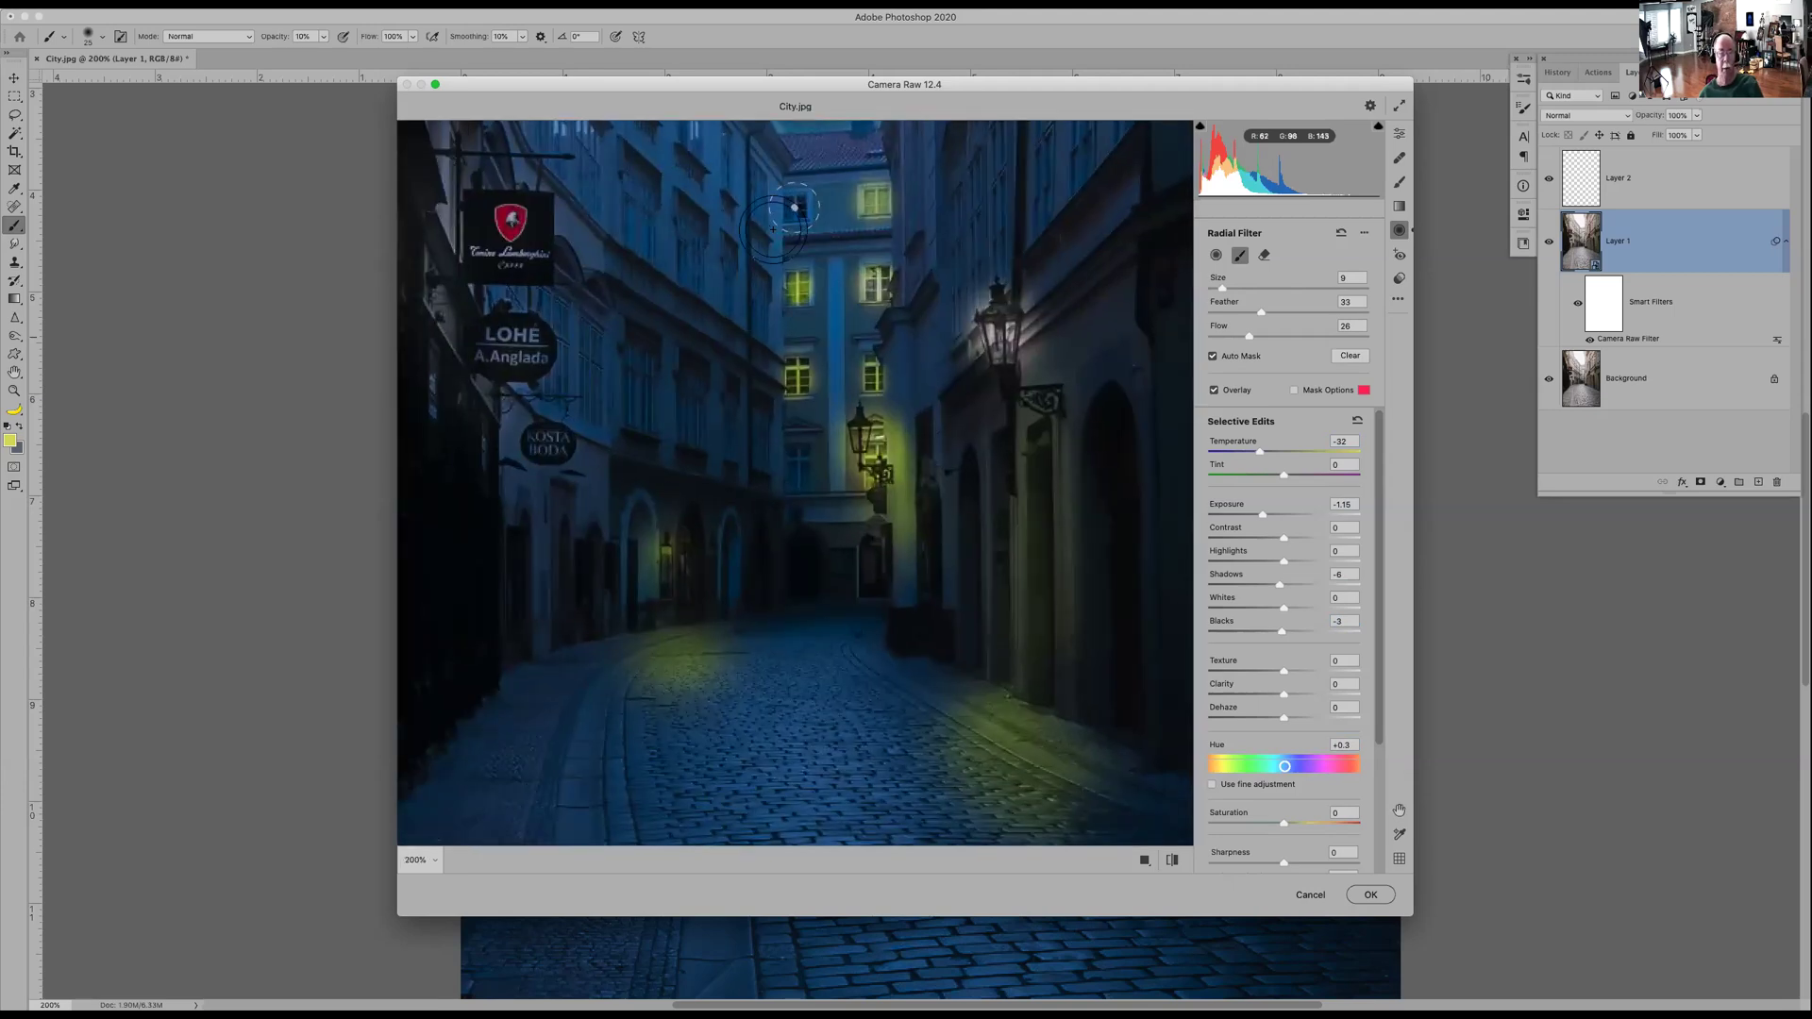
pyautogui.moveTo(782, 235); pyautogui.dragTo(877, 932)
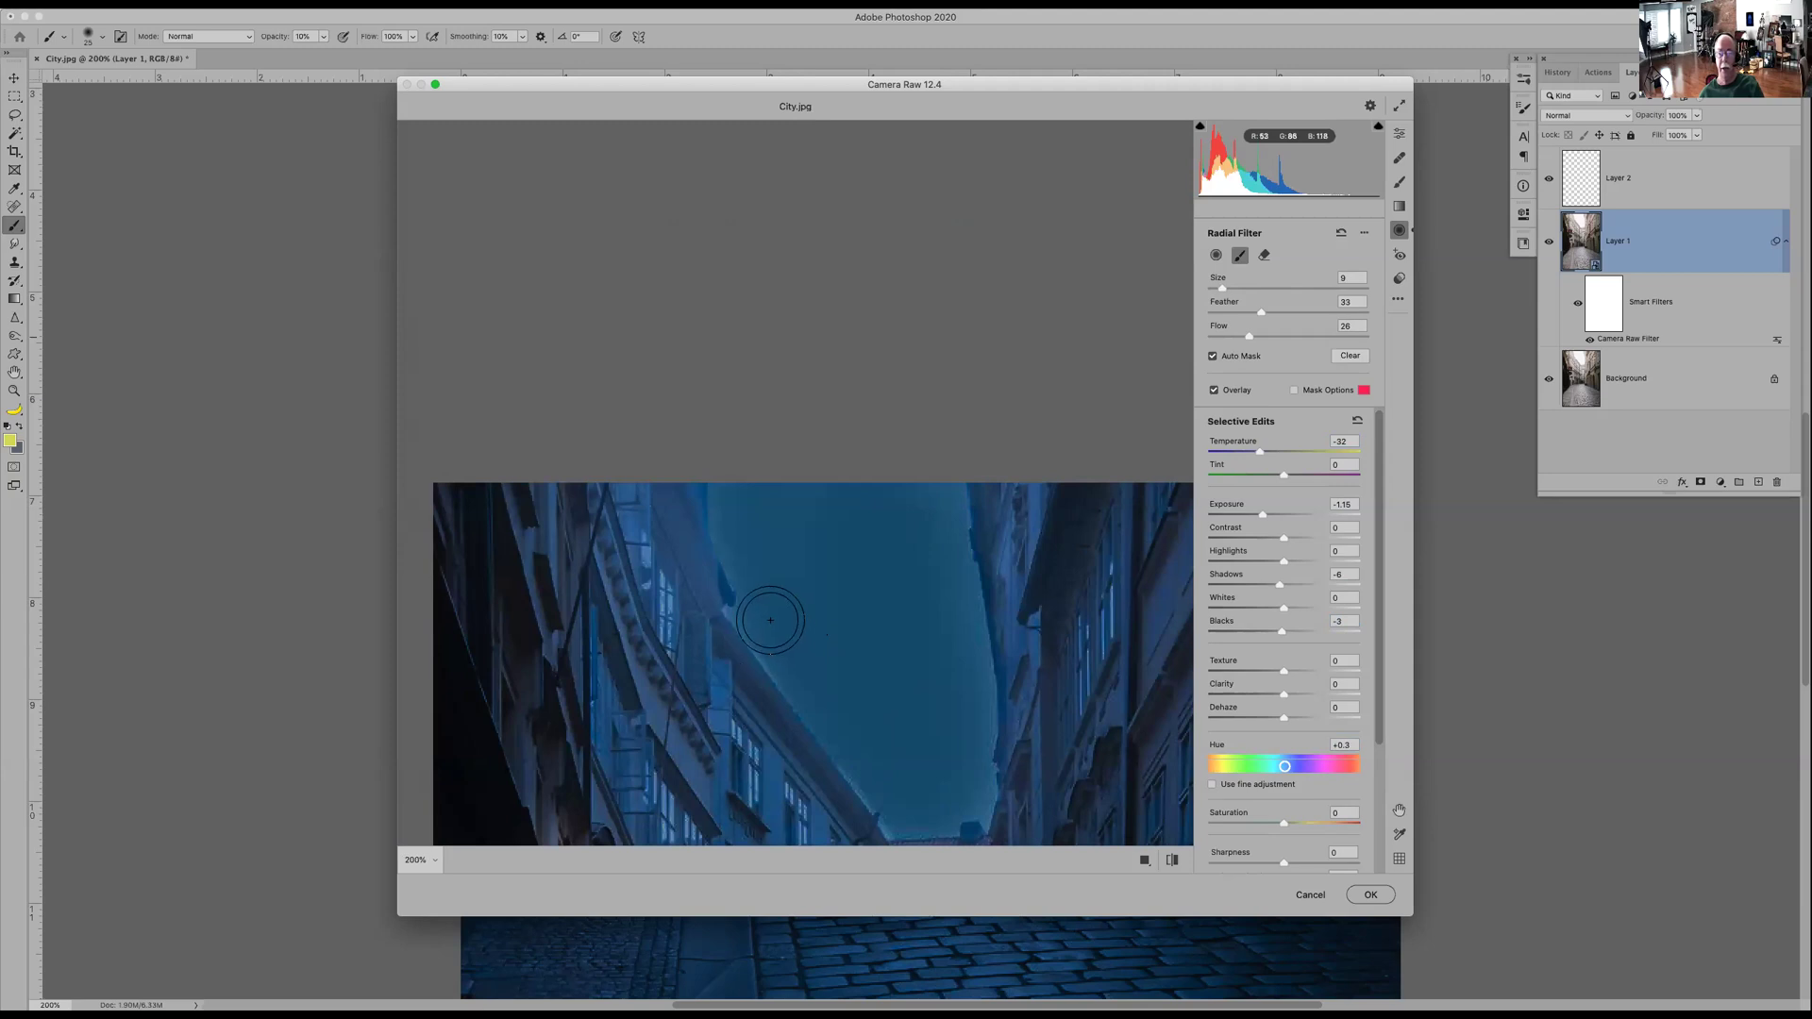
# - Refine the sky filter's mask along the rooftop edges with a brush of feather 10 and flow 28, reduced to size 1
pyautogui.moveTo(1225, 310); pyautogui.dragTo(1224, 312)
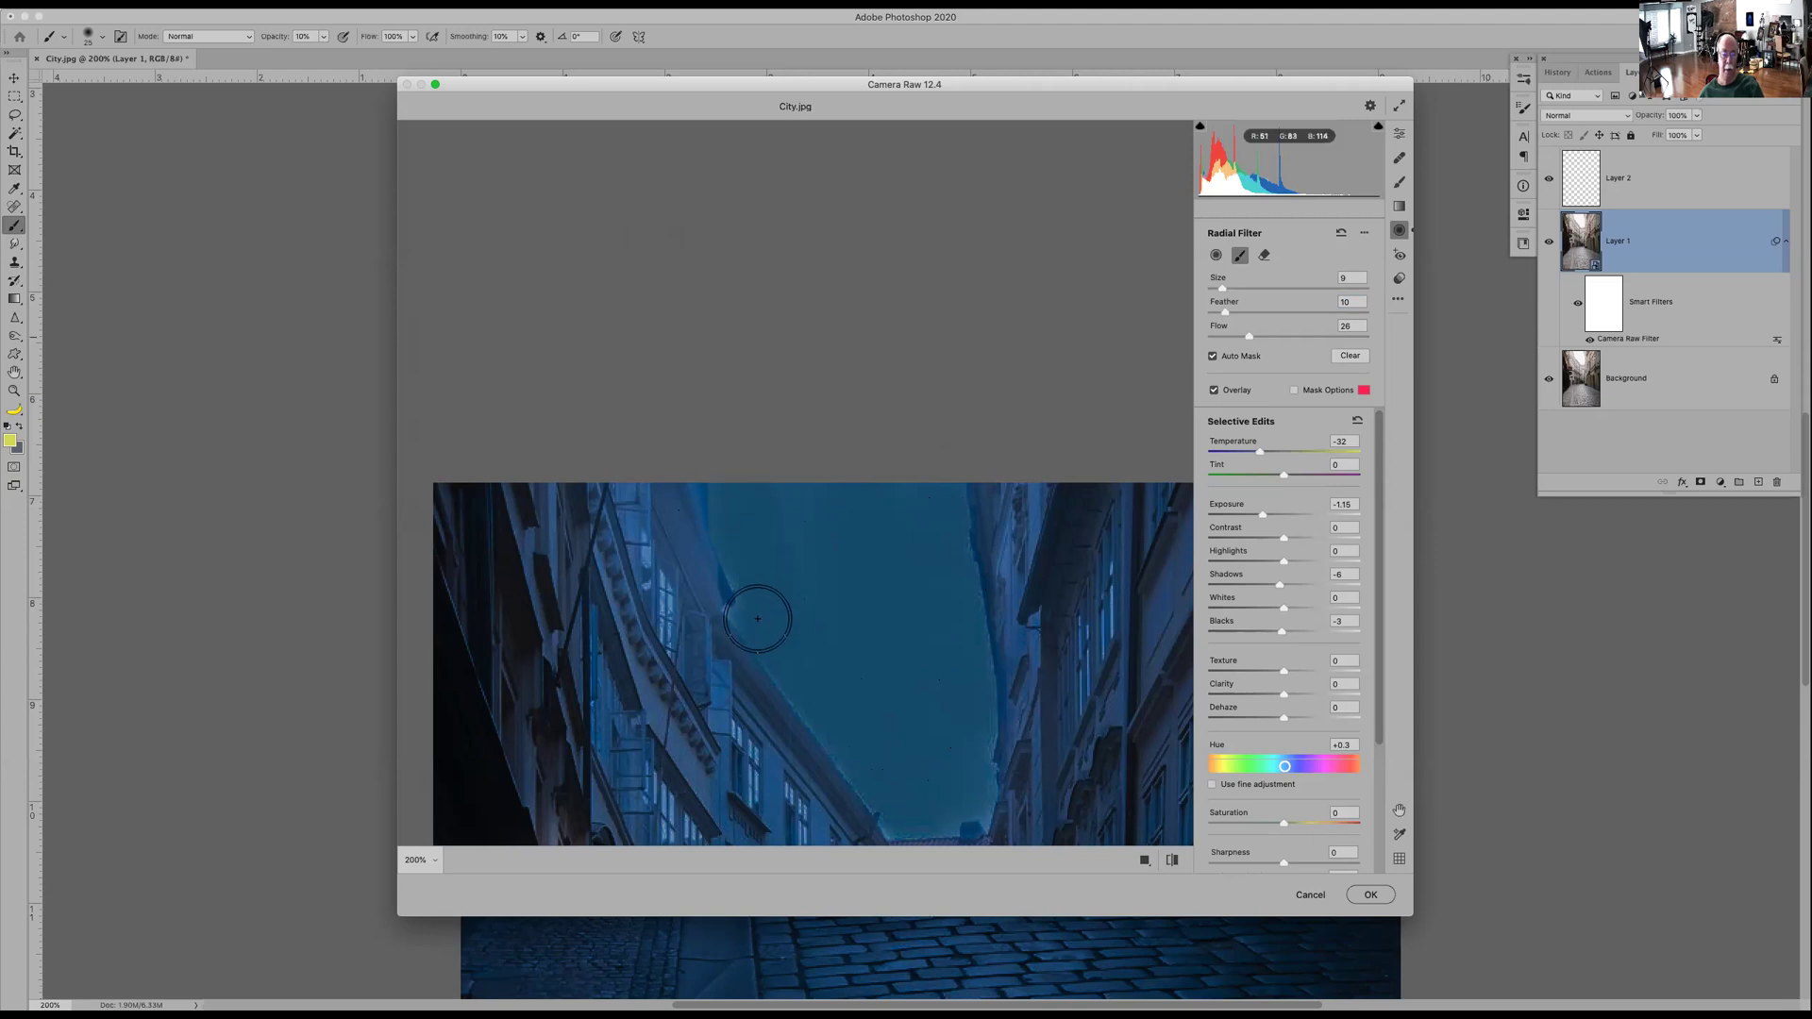
pyautogui.press('[')
pyautogui.press('[')
pyautogui.press('[')
pyautogui.press('[')
pyautogui.press('[')
pyautogui.press('[')
pyautogui.press('[')
pyautogui.press('super+minus')
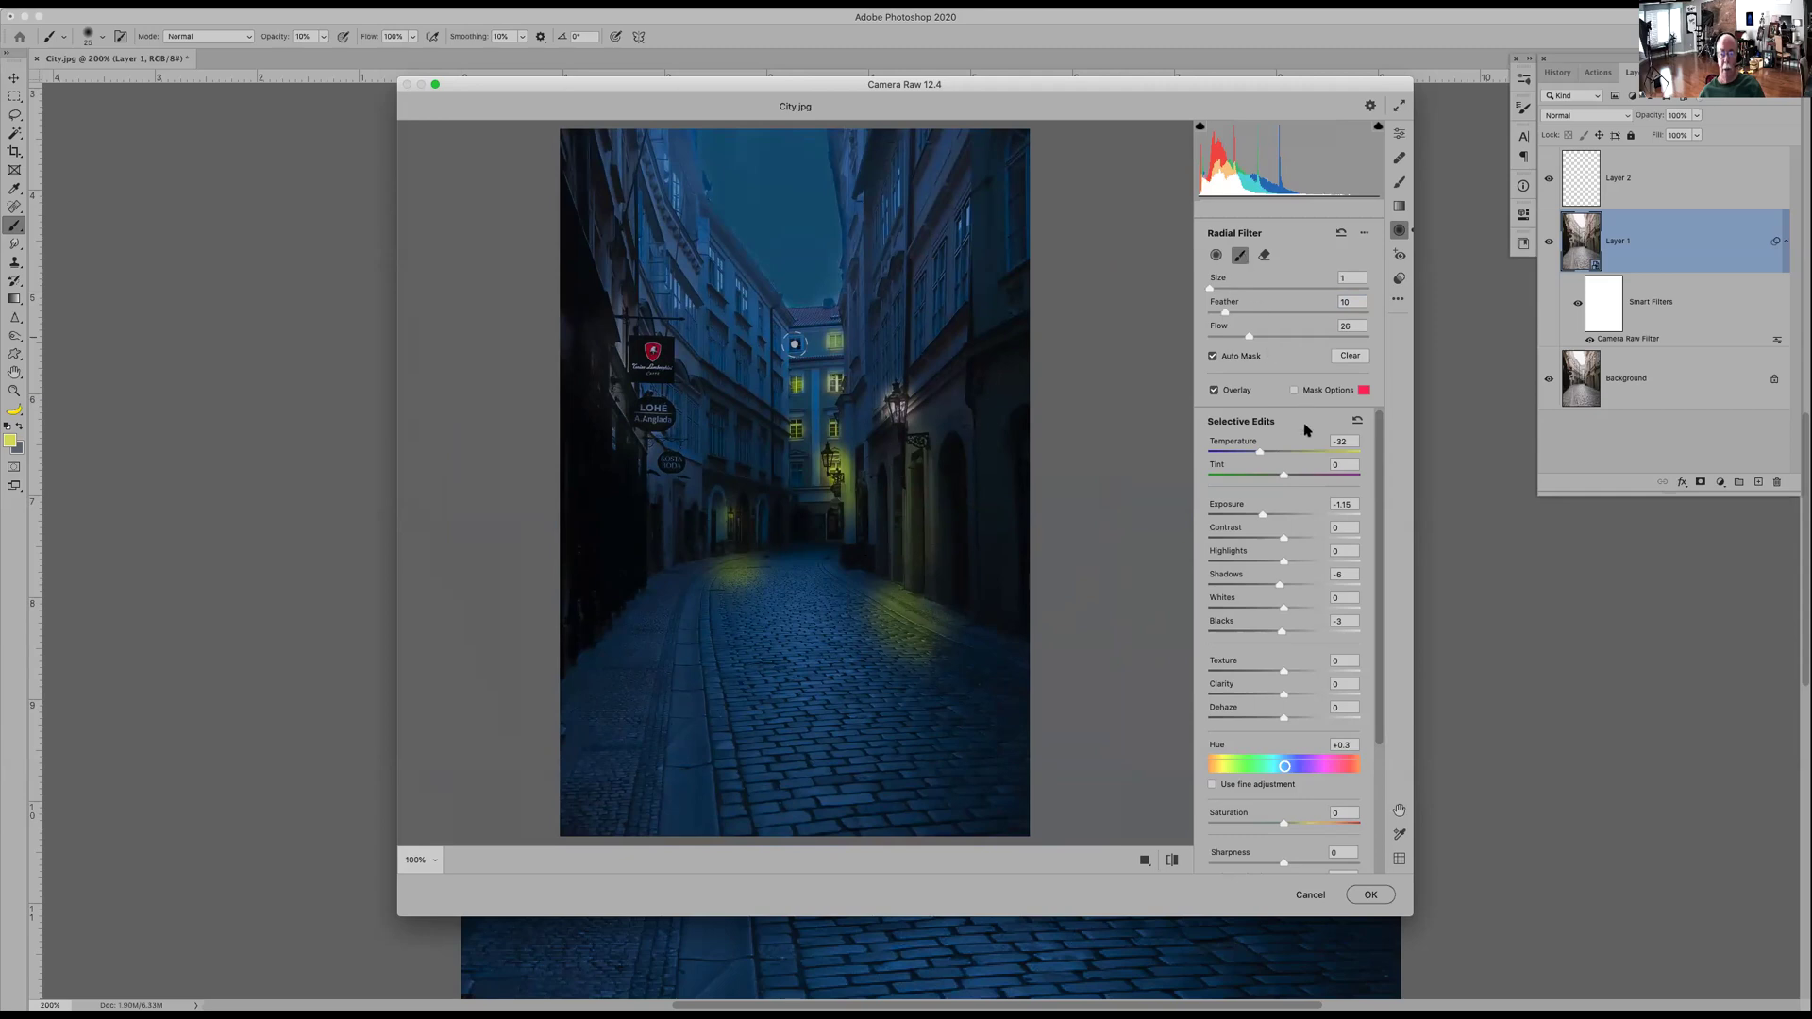
# - Set the sky filter's temperature to +35, and try an exposure of -1.85 before undoing that exposure change
pyautogui.moveTo(1296, 452); pyautogui.dragTo(1308, 454)
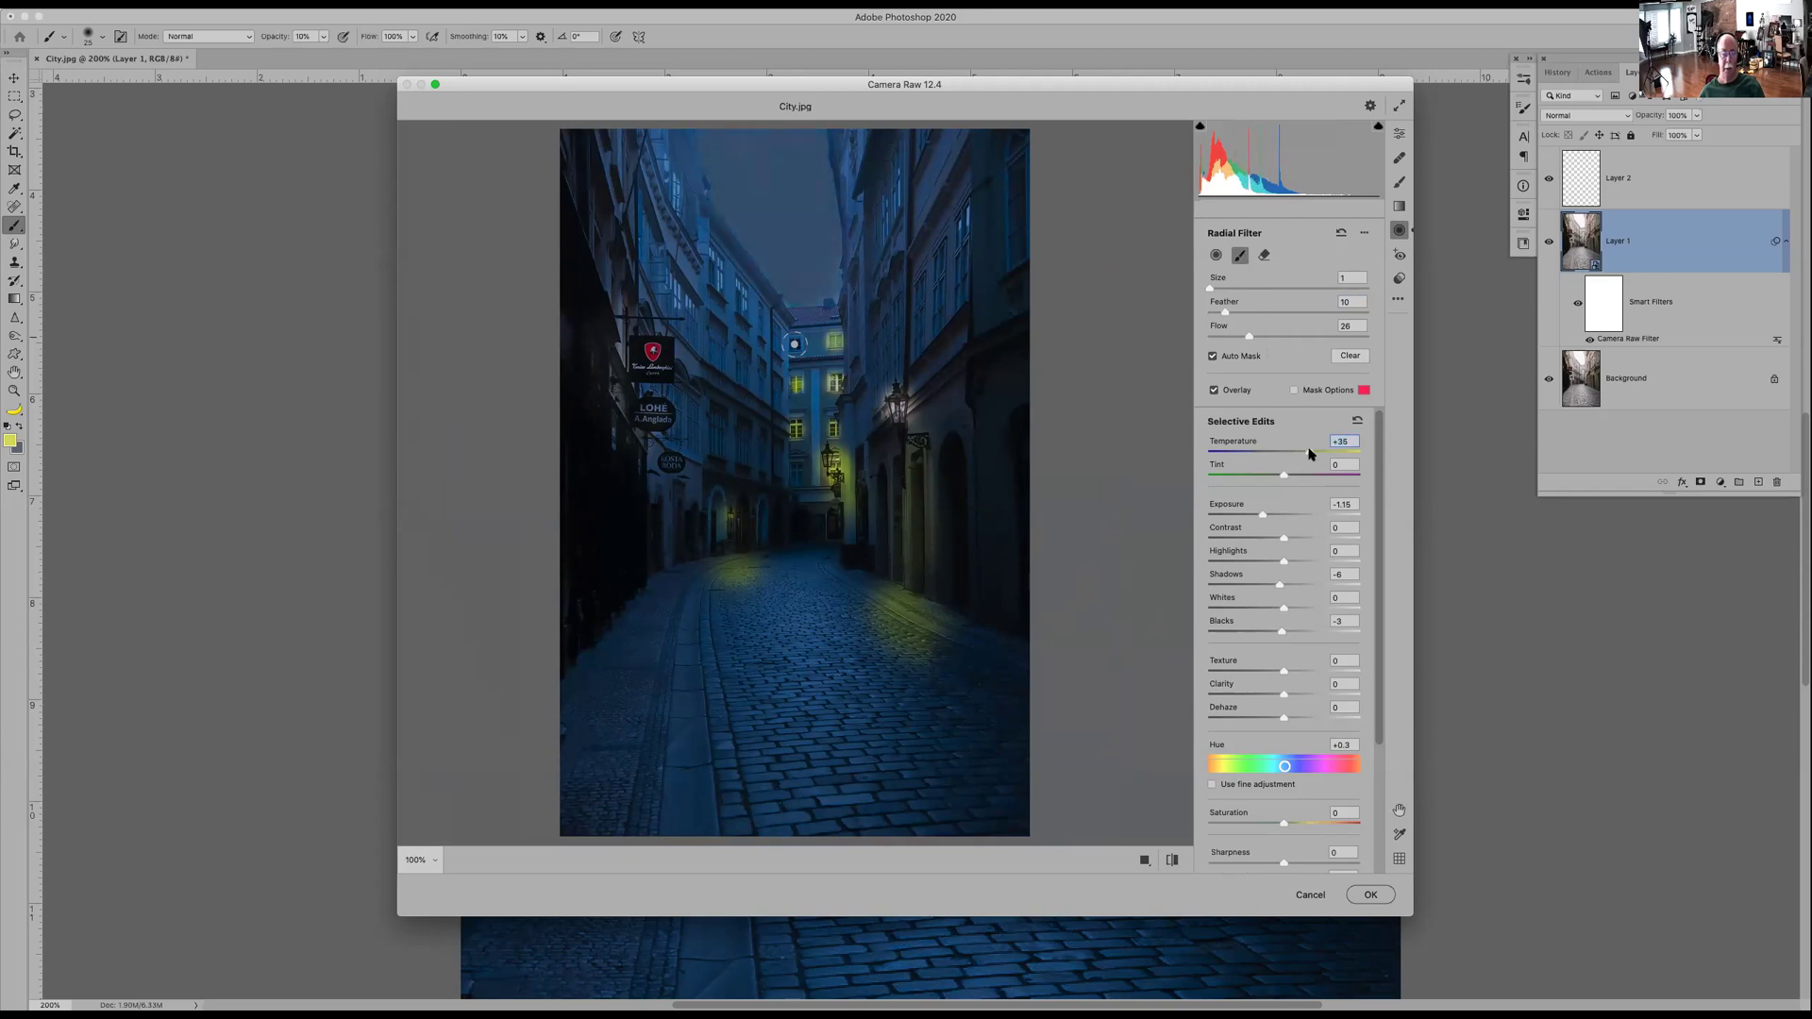
pyautogui.click(1306, 512)
pyautogui.moveTo(1306, 511); pyautogui.dragTo(1247, 524)
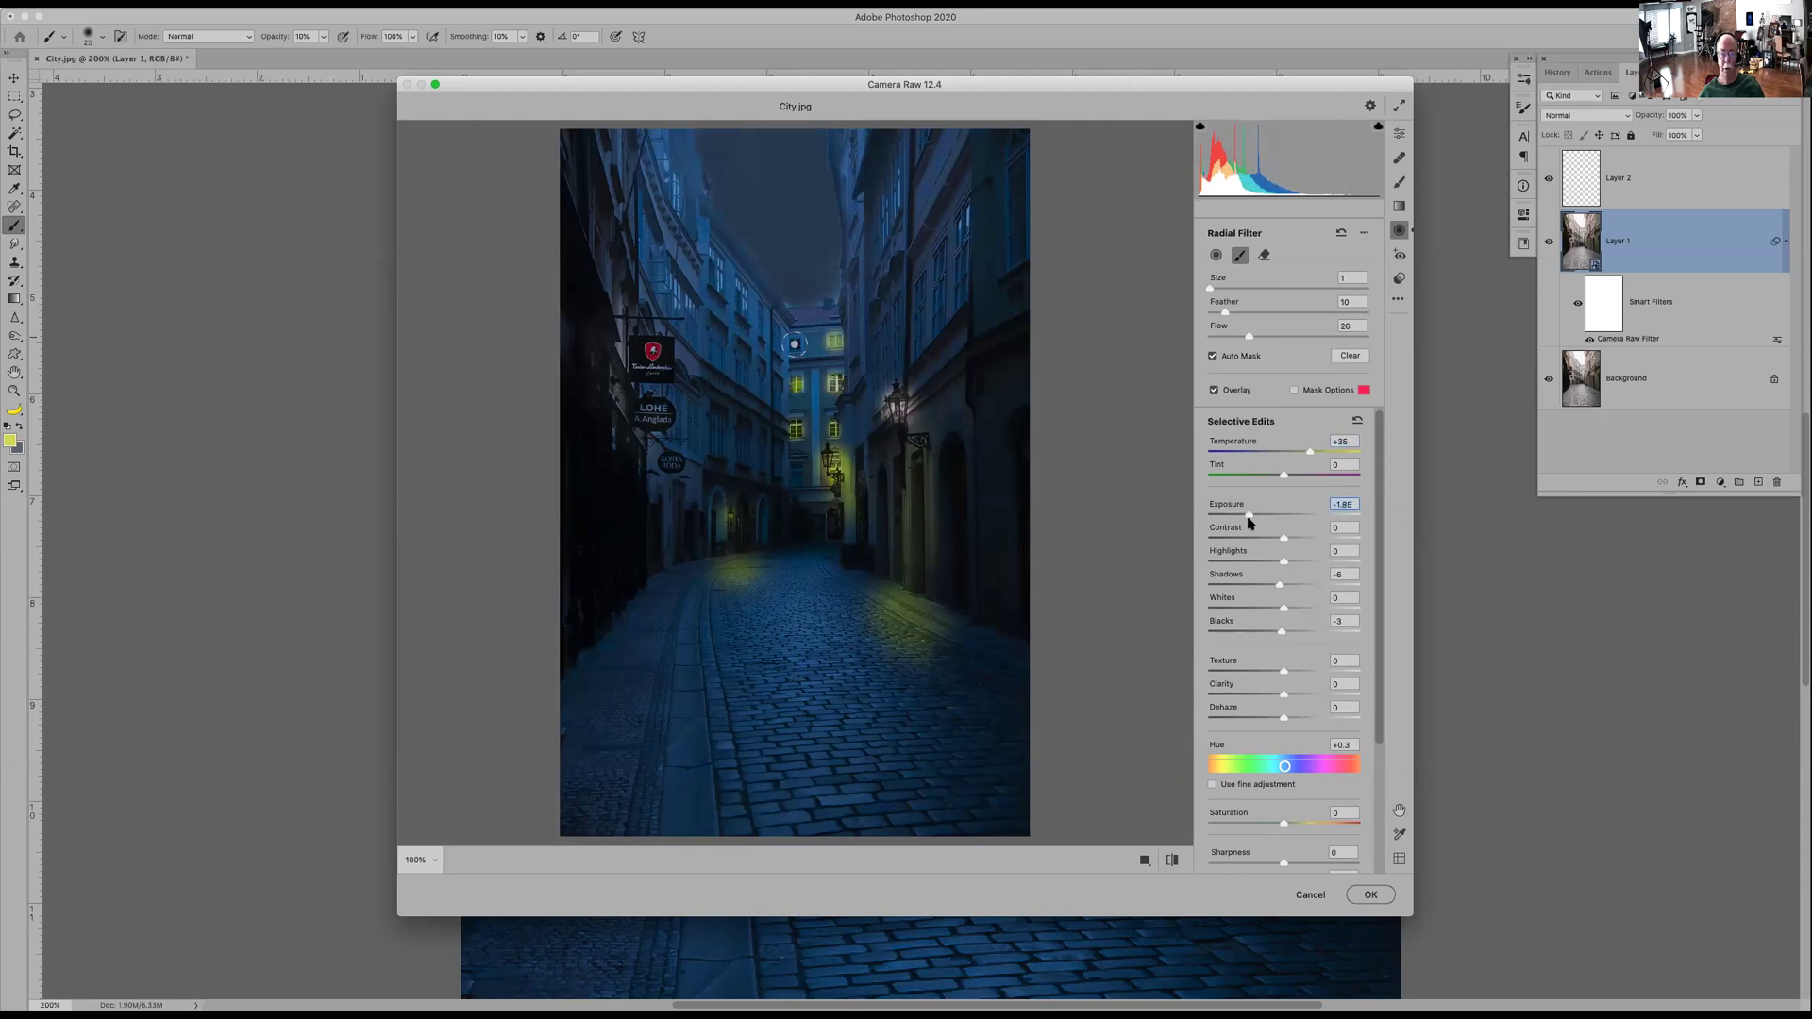
pyautogui.press('super+z')
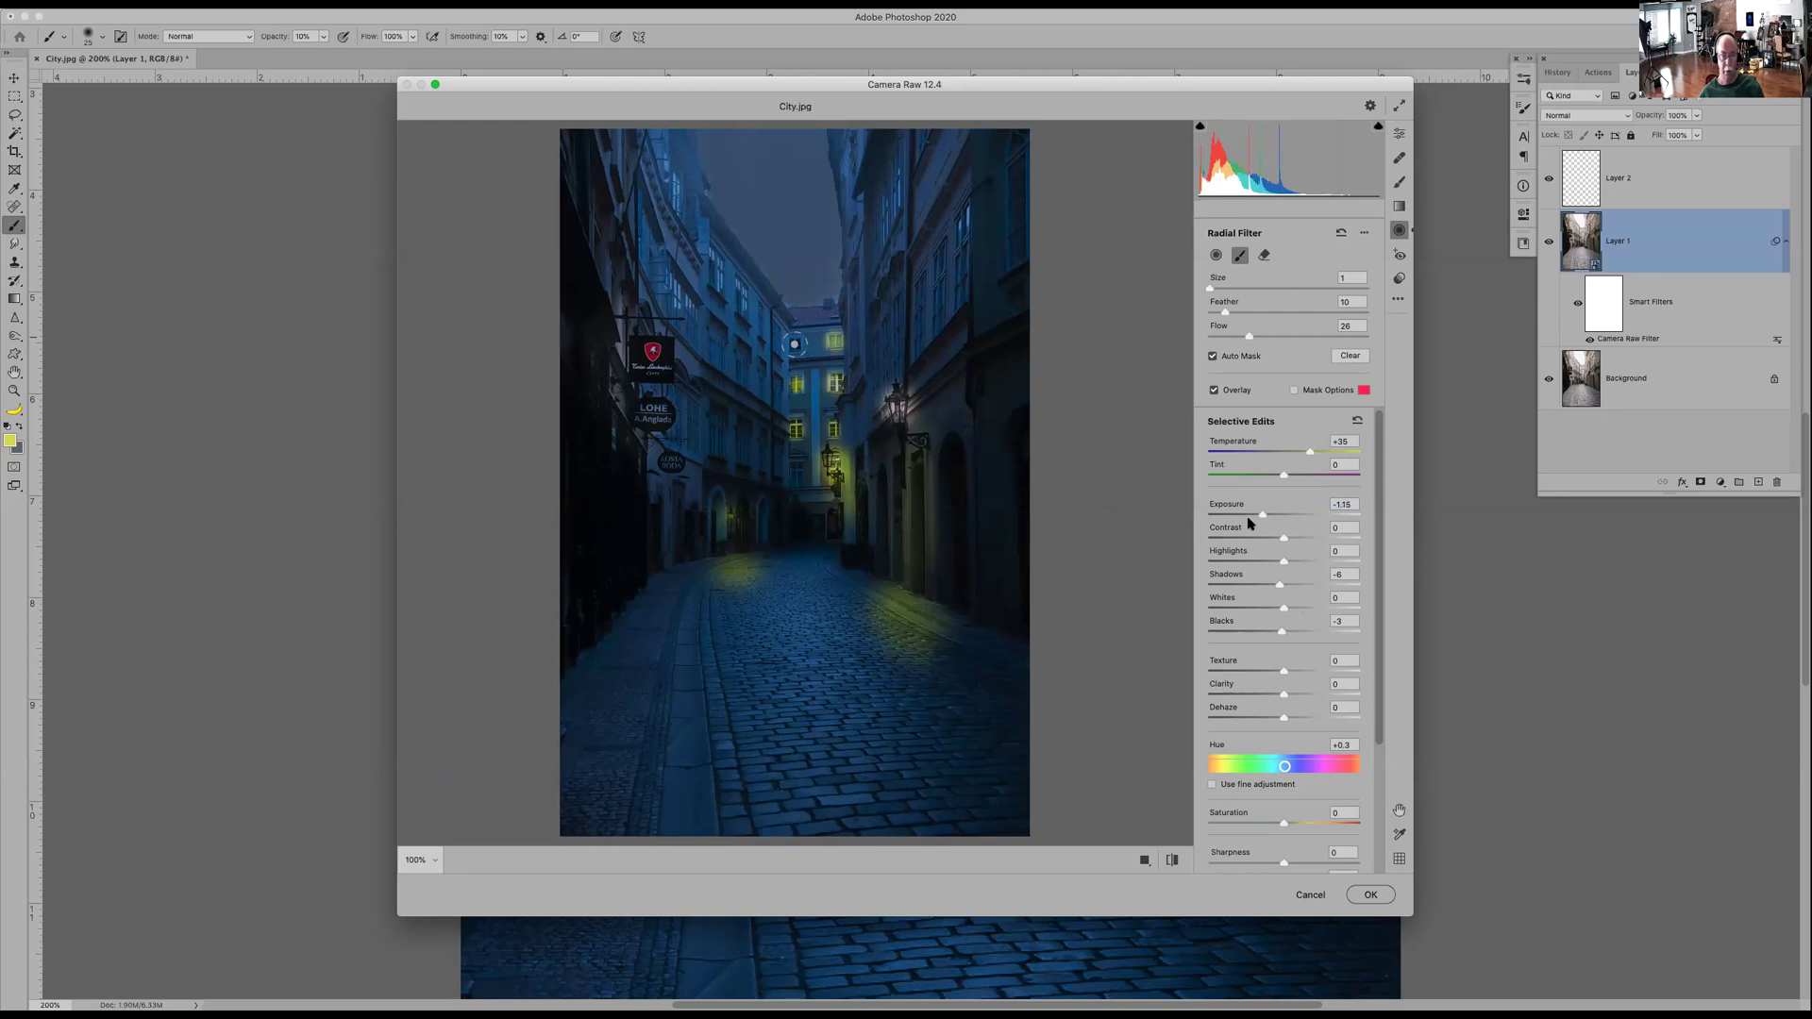
# - Set the sky mask brush to size 14 and feather 82, and the sky filter's exposure to -0.90
pyautogui.click(1216, 256)
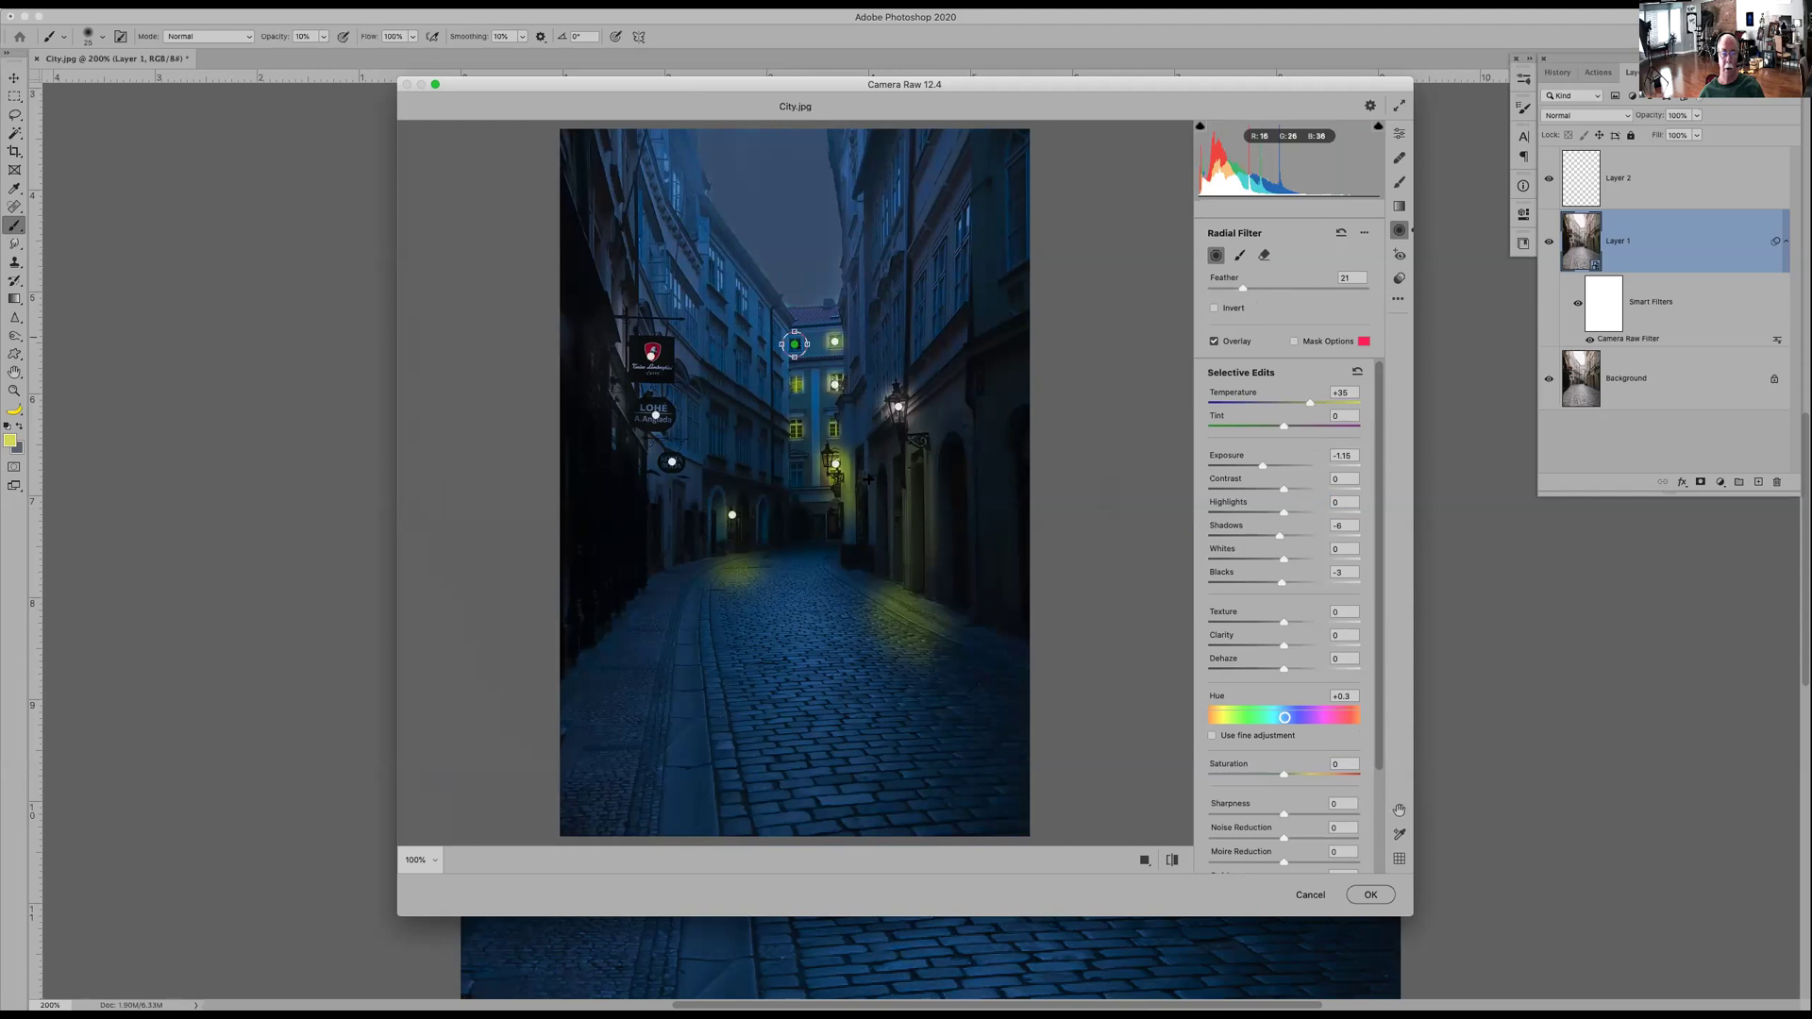
pyautogui.click(1239, 255)
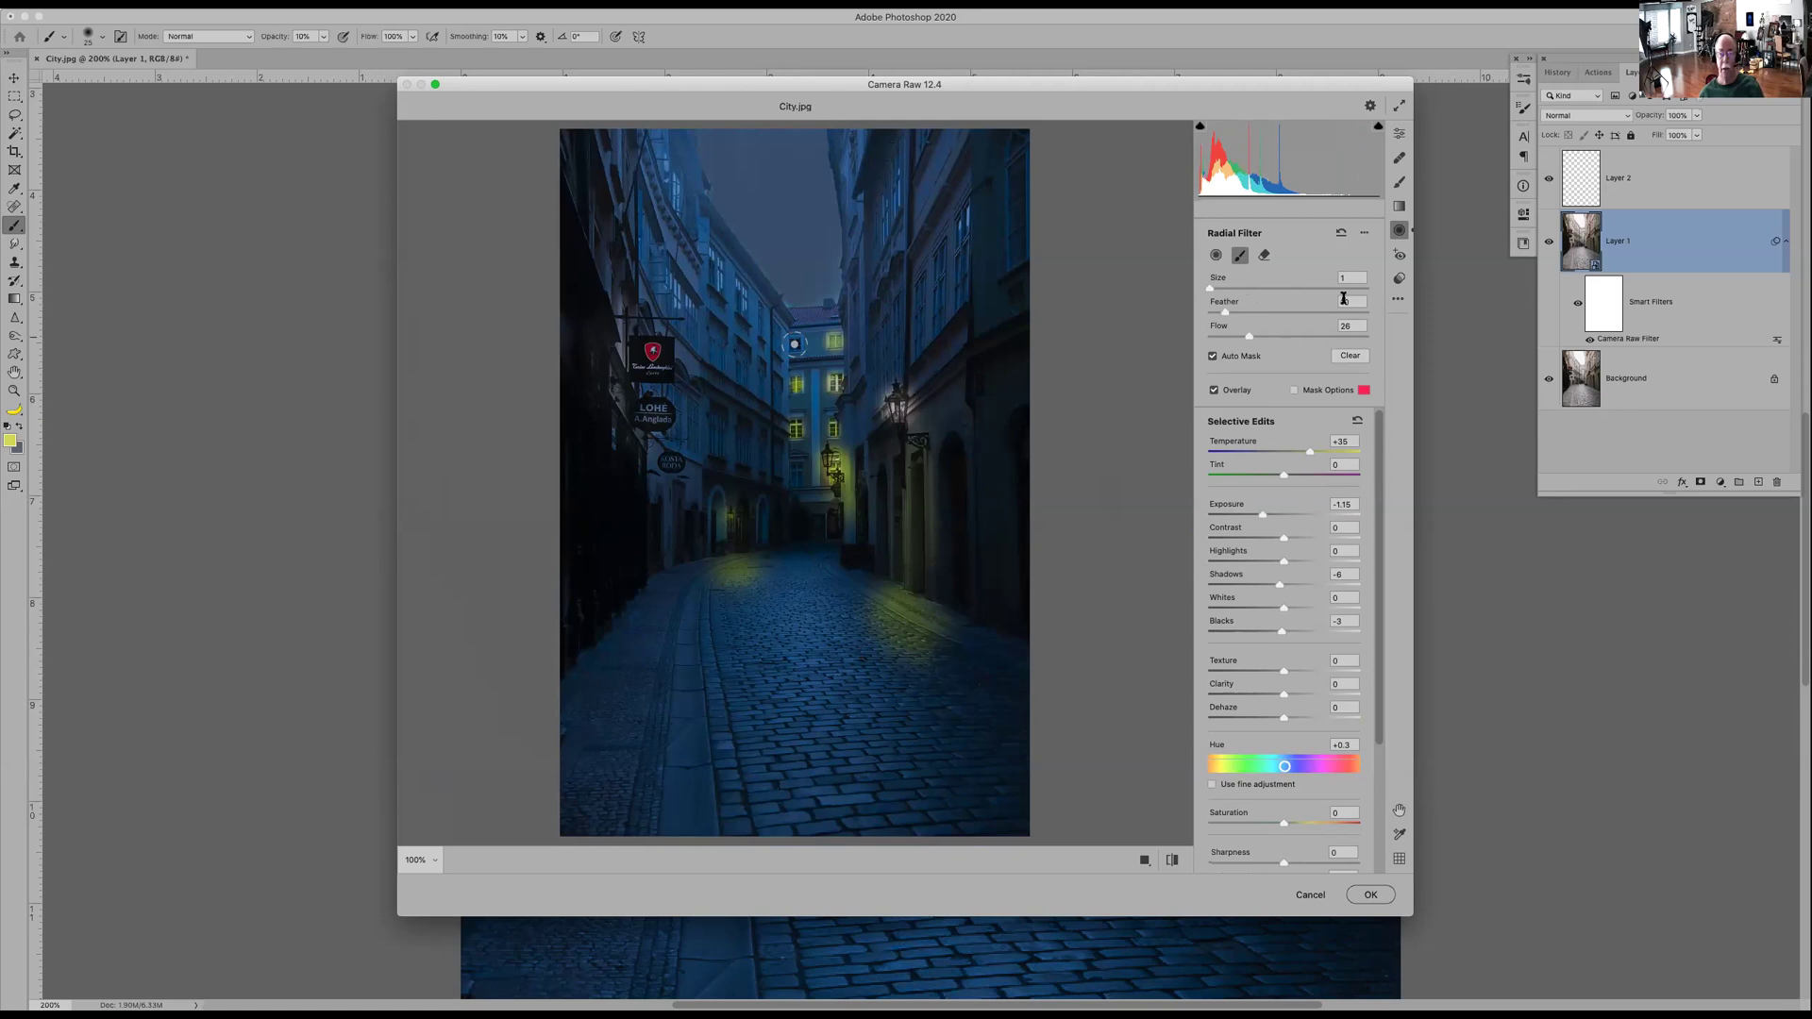
pyautogui.moveTo(1341, 304); pyautogui.dragTo(1384, 313)
pyautogui.moveTo(1241, 290); pyautogui.dragTo(1264, 289)
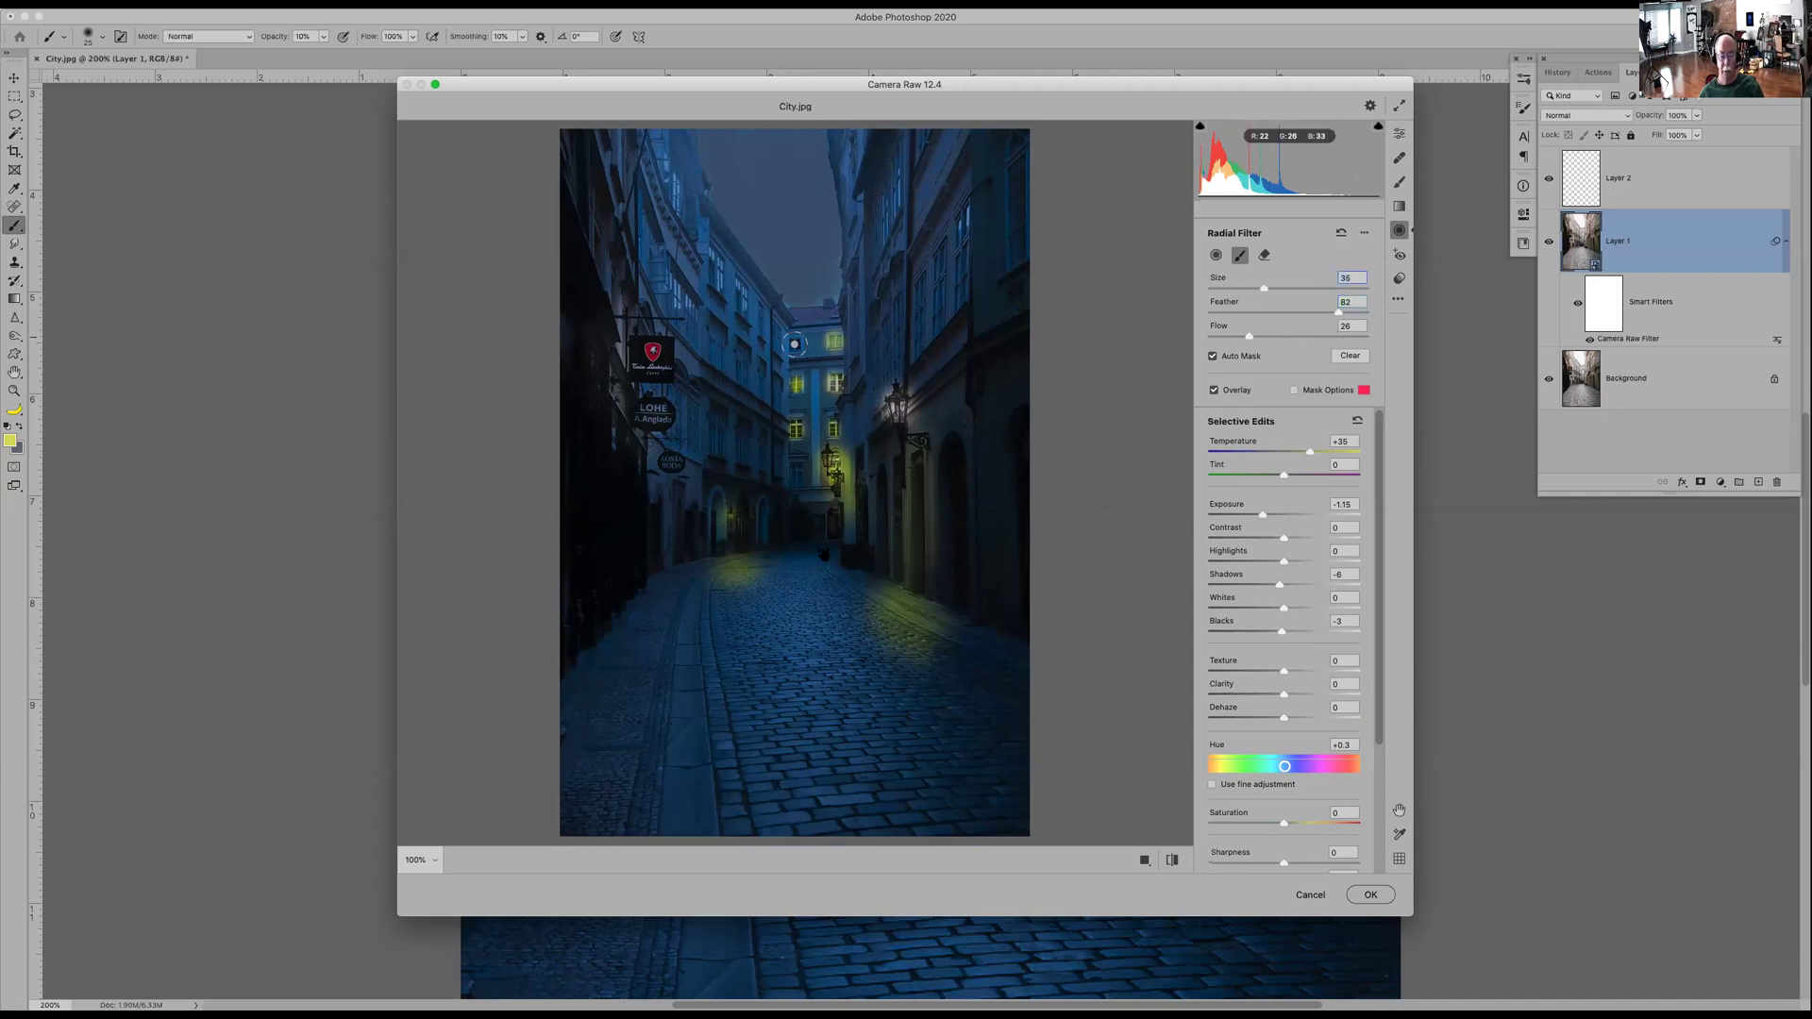
pyautogui.press('[')
pyautogui.click(1299, 514)
pyautogui.moveTo(1299, 517); pyautogui.dragTo(1266, 517)
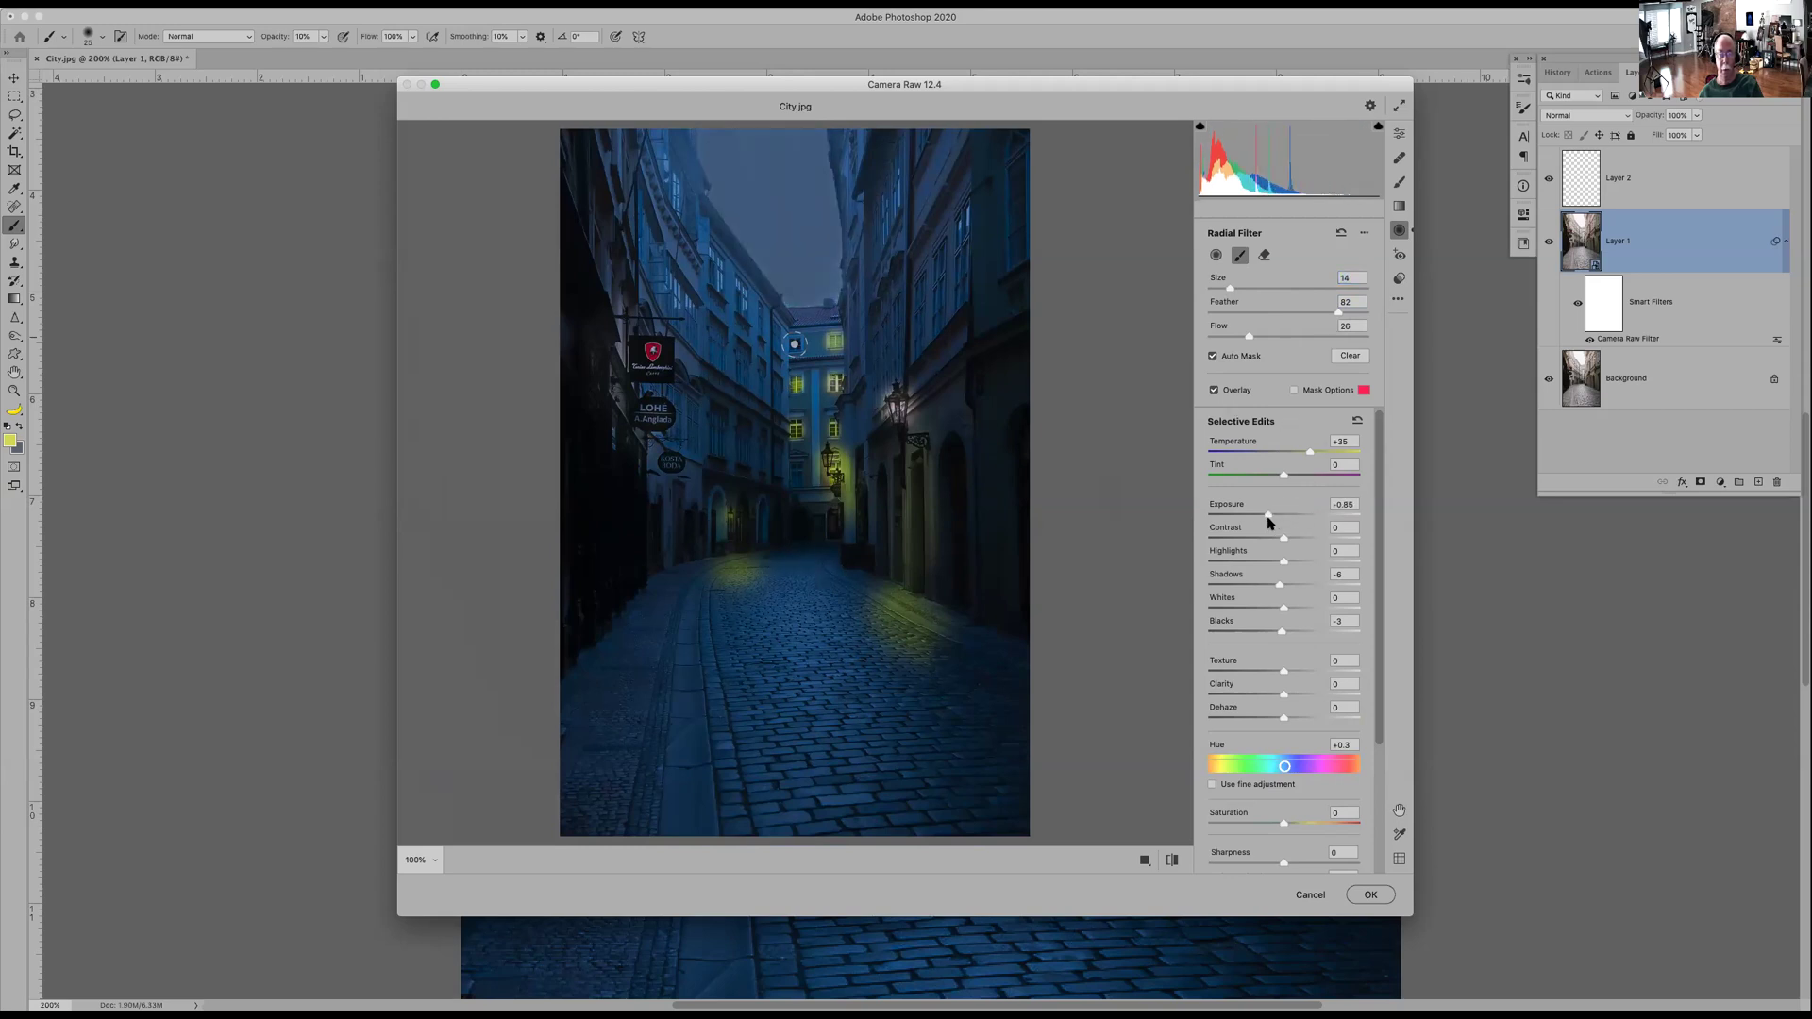
# - Add a radial filter over the doorways at the street's far end with temperature +70, exposure +1.30 and hue -114.5, and apply Camera Raw
pyautogui.click(1217, 258)
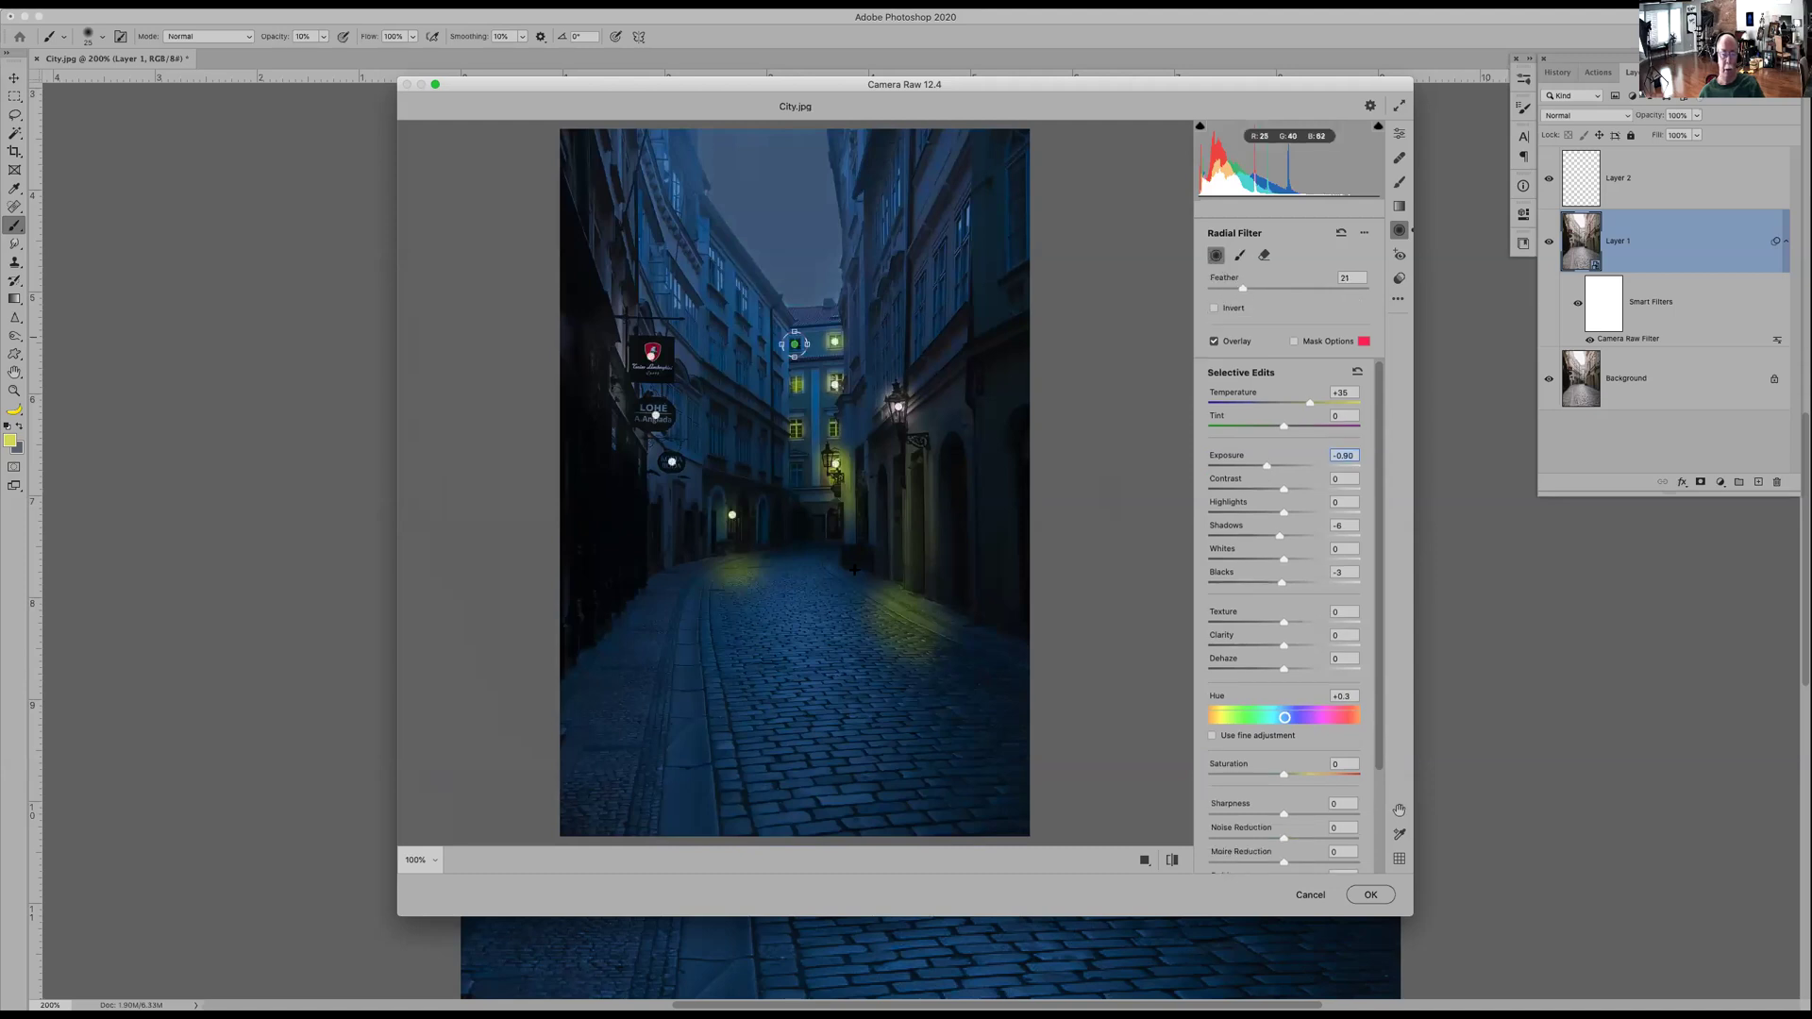
pyautogui.moveTo(806, 552); pyautogui.dragTo(829, 577)
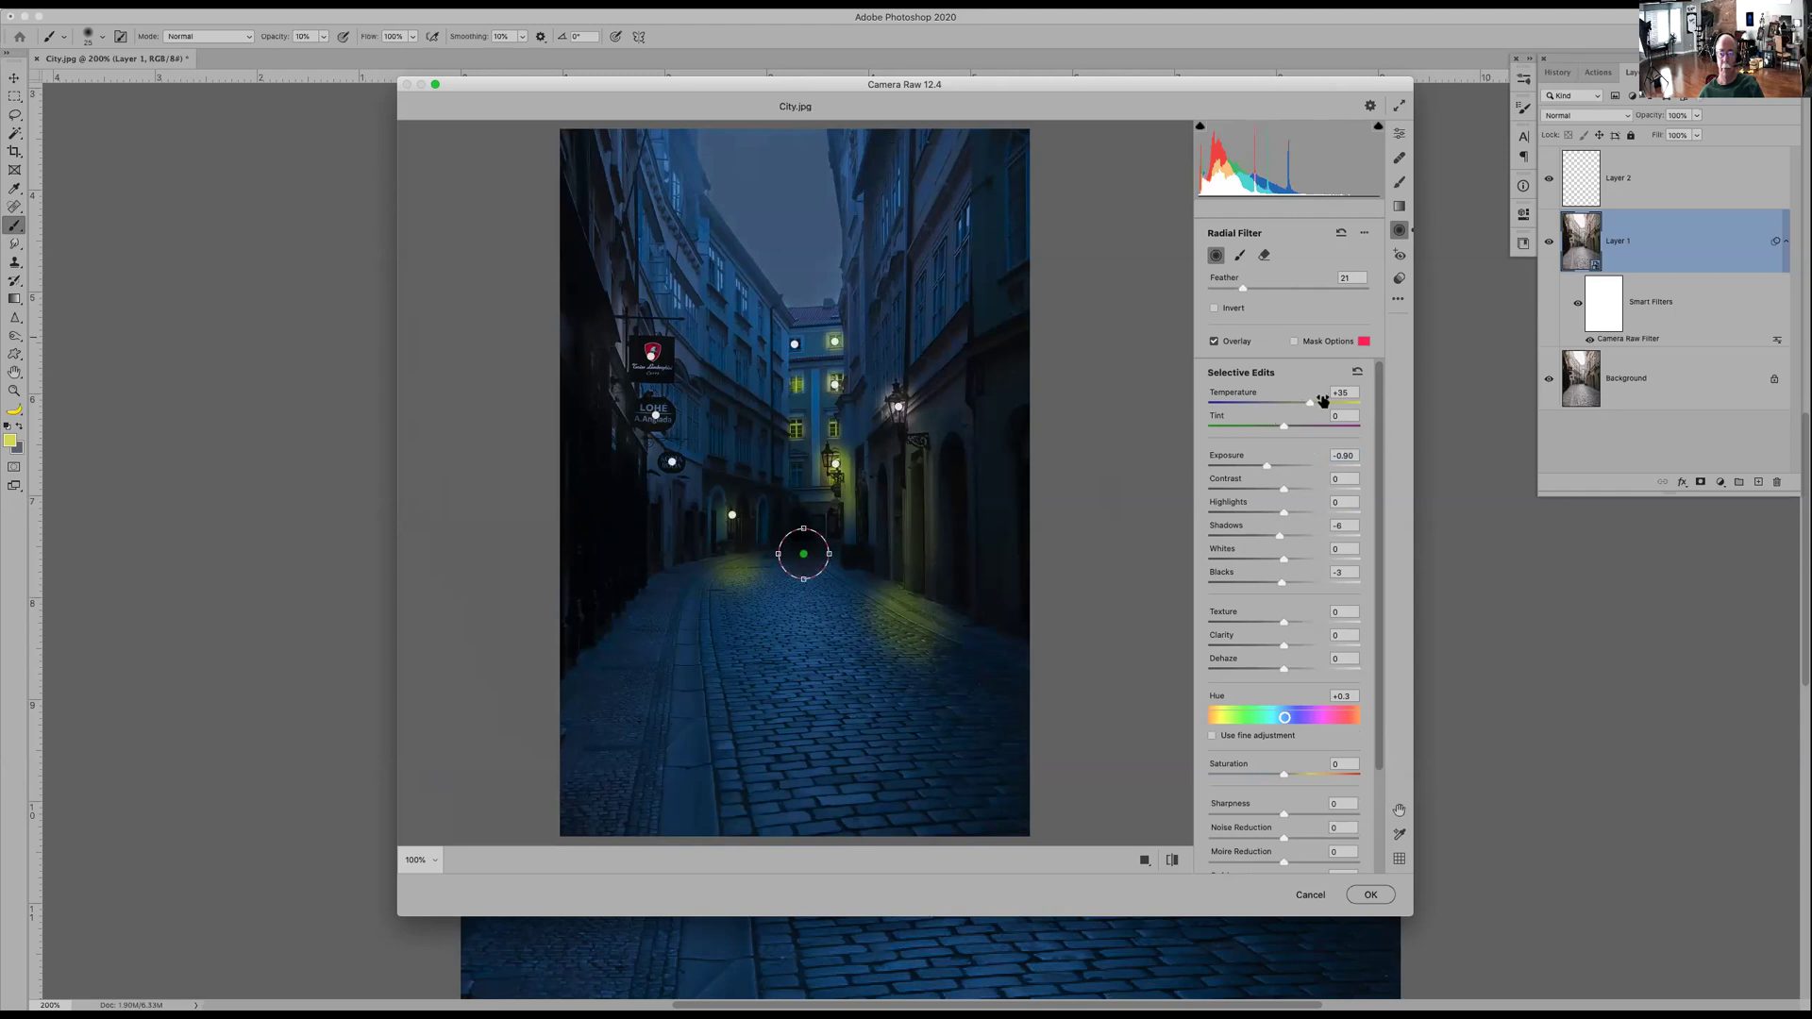
pyautogui.moveTo(1333, 403); pyautogui.dragTo(1336, 403)
pyautogui.moveTo(1299, 466); pyautogui.dragTo(1314, 466)
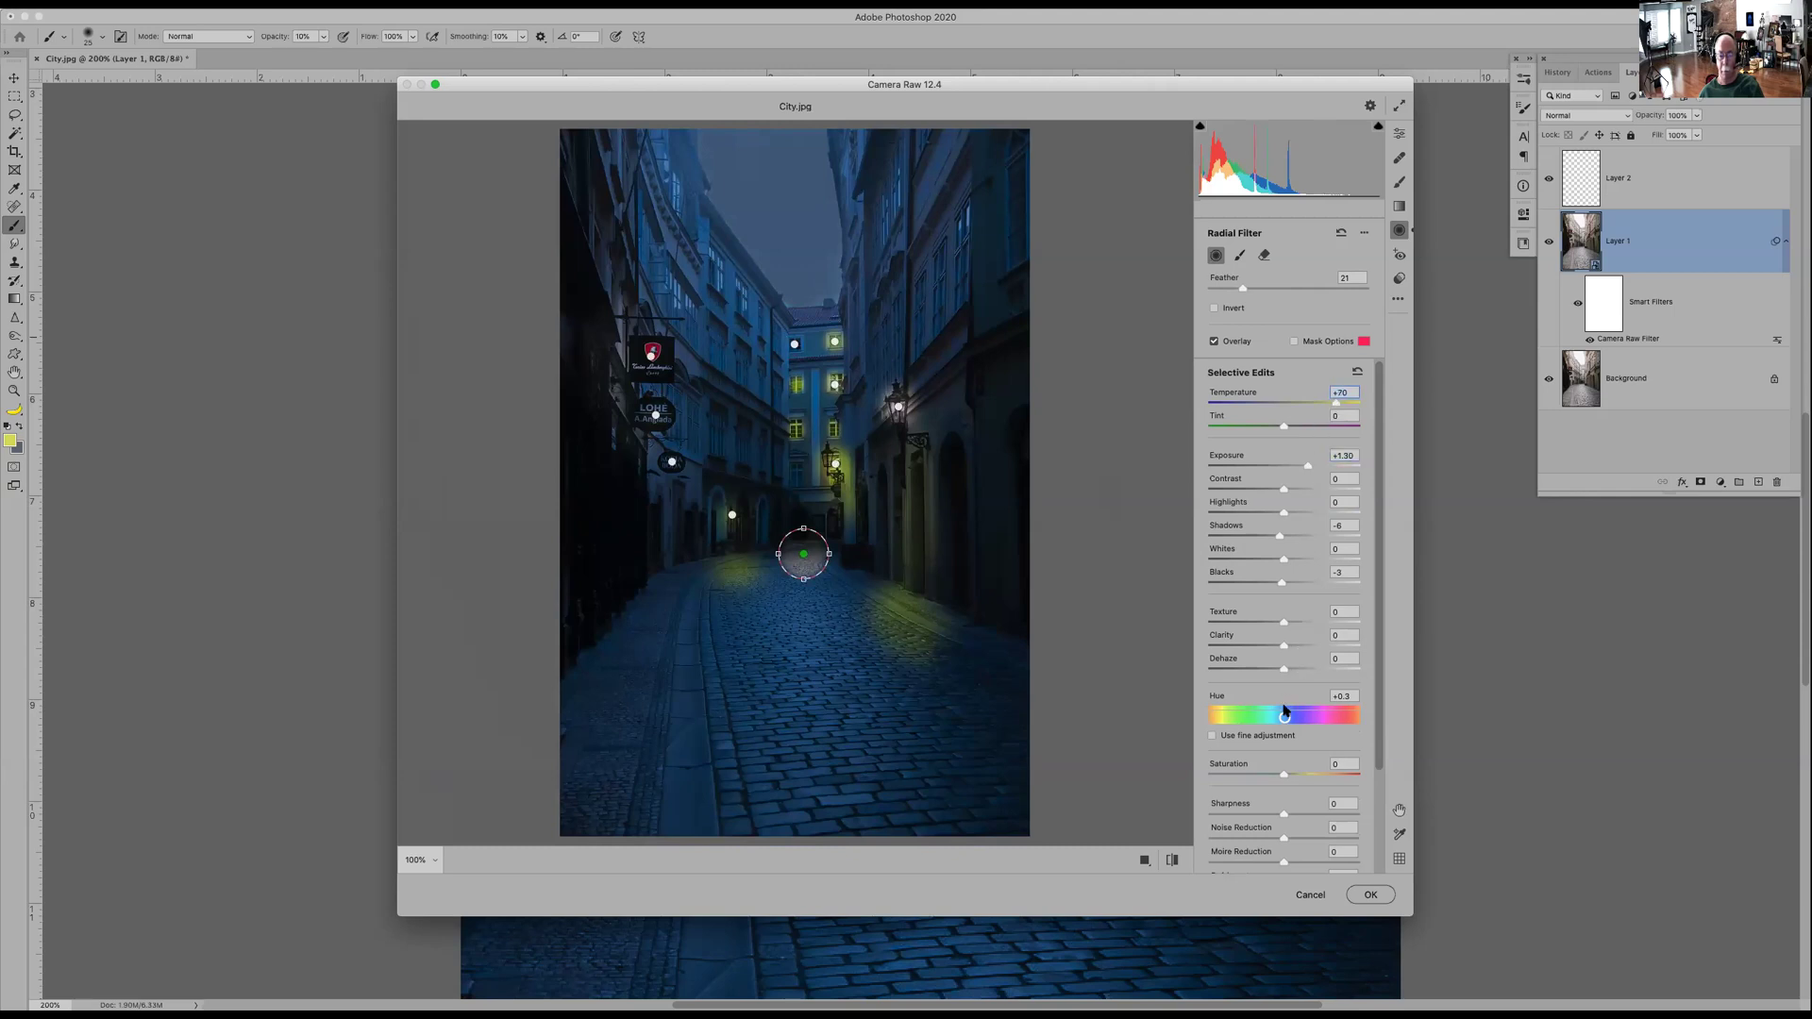
pyautogui.moveTo(1283, 720); pyautogui.dragTo(1237, 722)
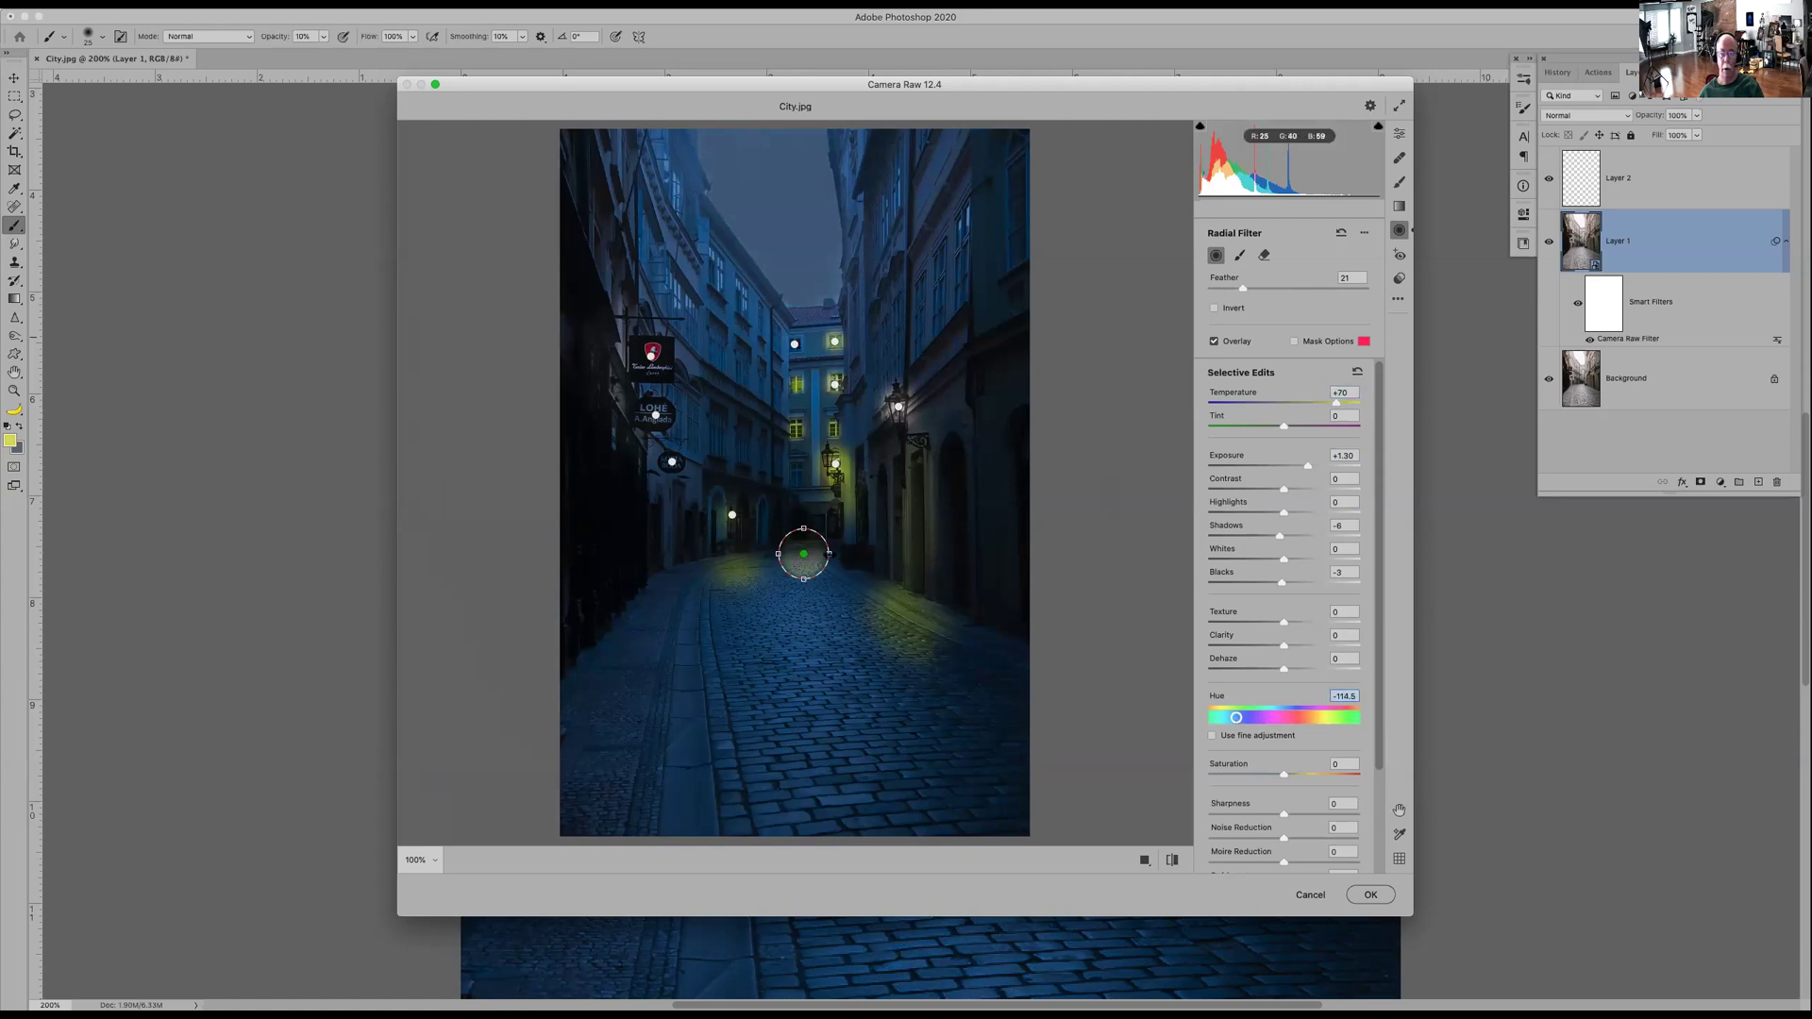
pyautogui.moveTo(829, 554); pyautogui.dragTo(826, 538)
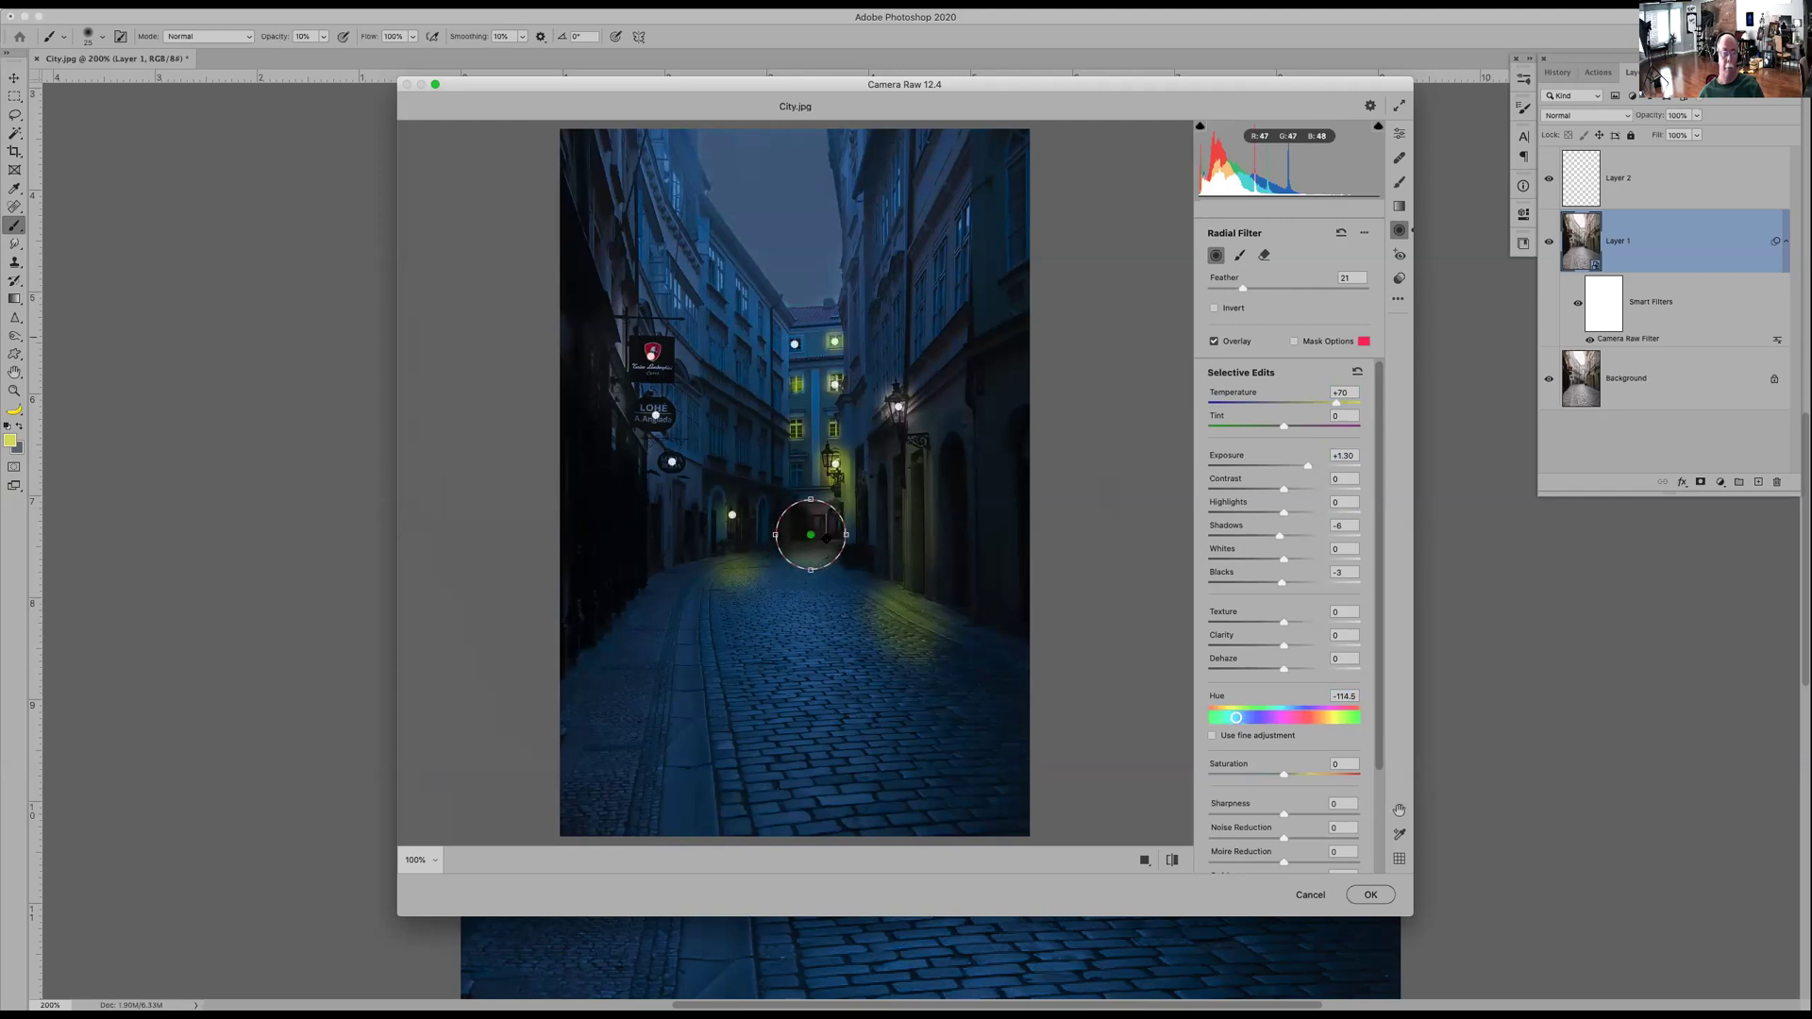
pyautogui.click(1370, 895)
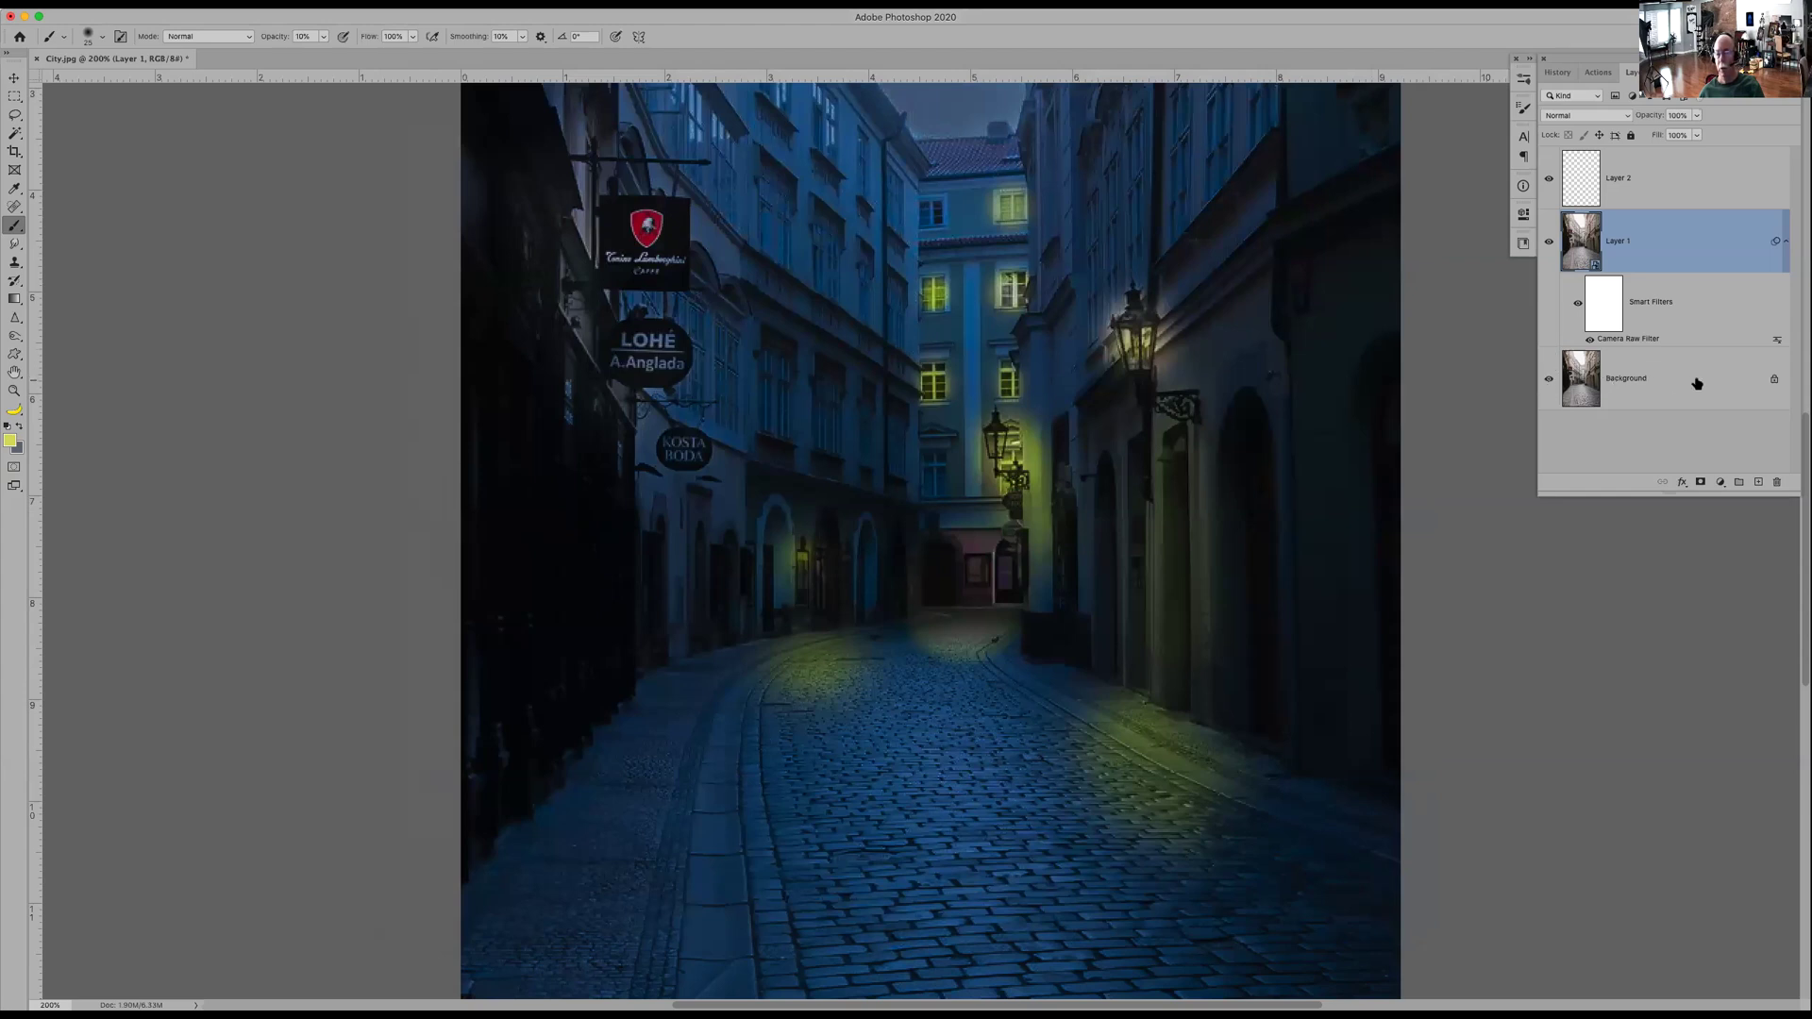
# - Compare the night scene with the original daytime photo by toggling the visibility of the layers above the Background
pyautogui.keyDown('alt'); pyautogui.click(1549, 379); pyautogui.keyUp('alt')
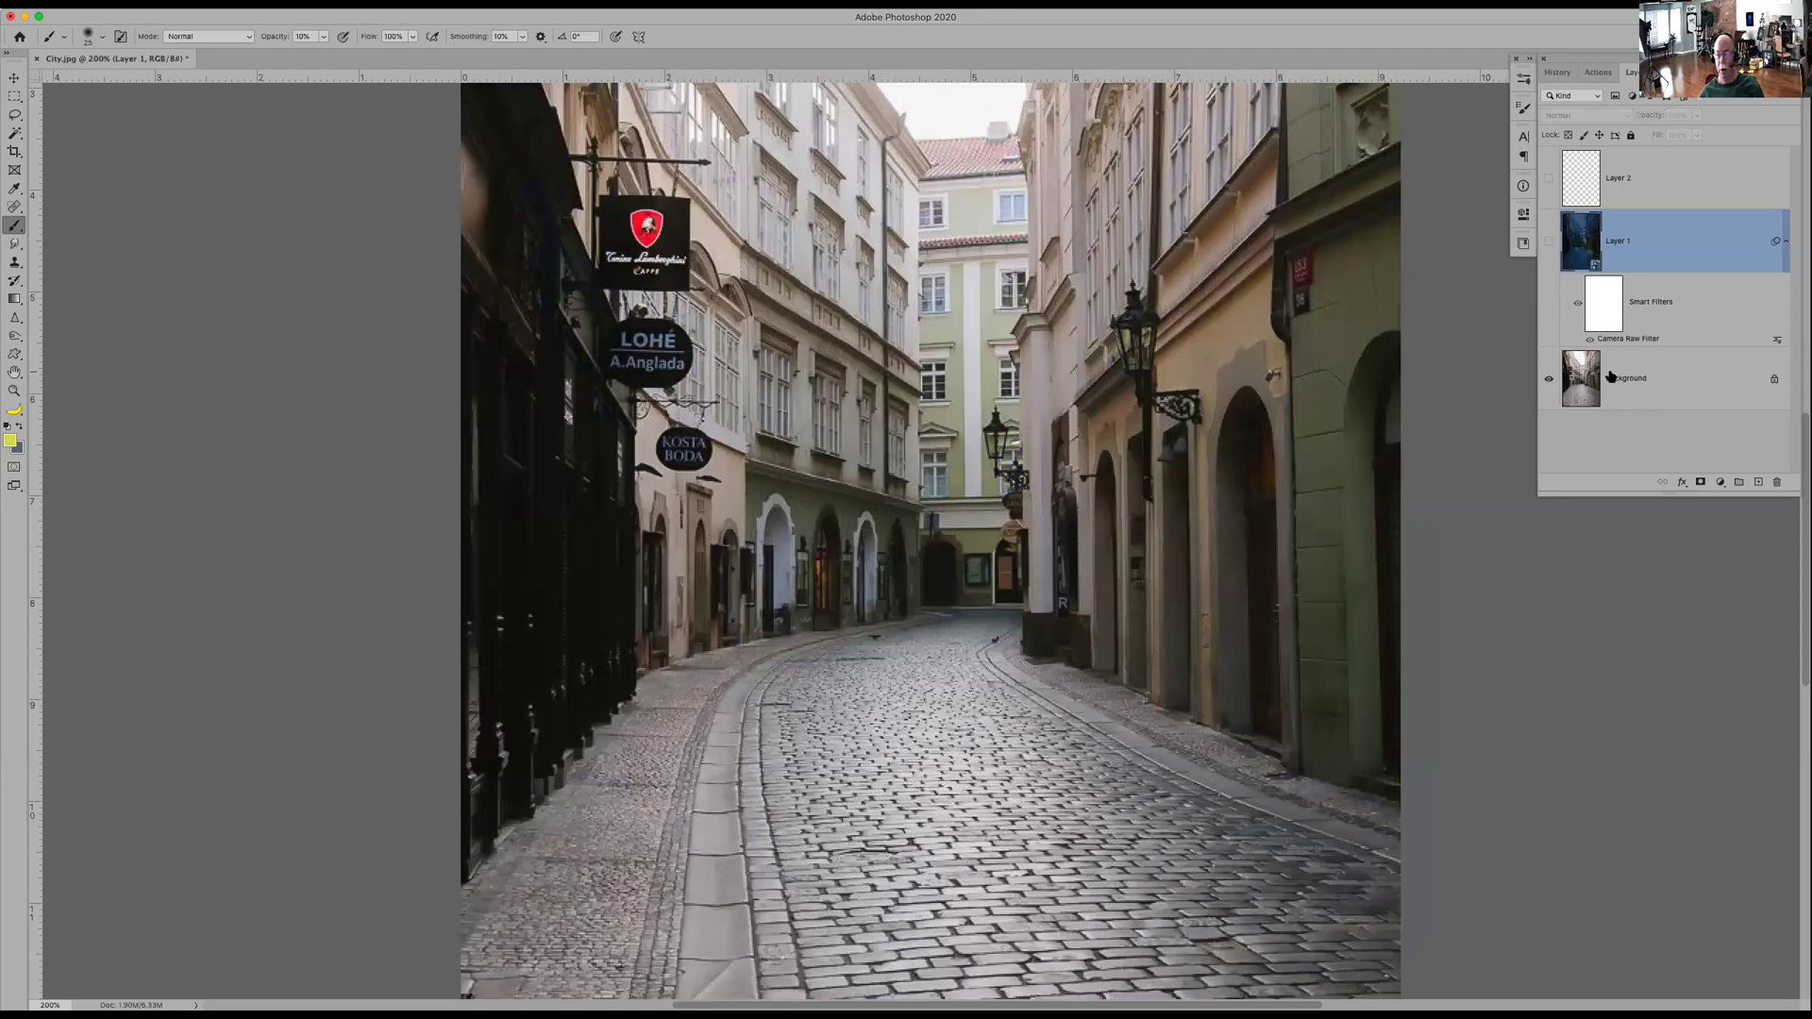
pyautogui.keyDown('alt'); pyautogui.click(1550, 382); pyautogui.keyUp('alt')
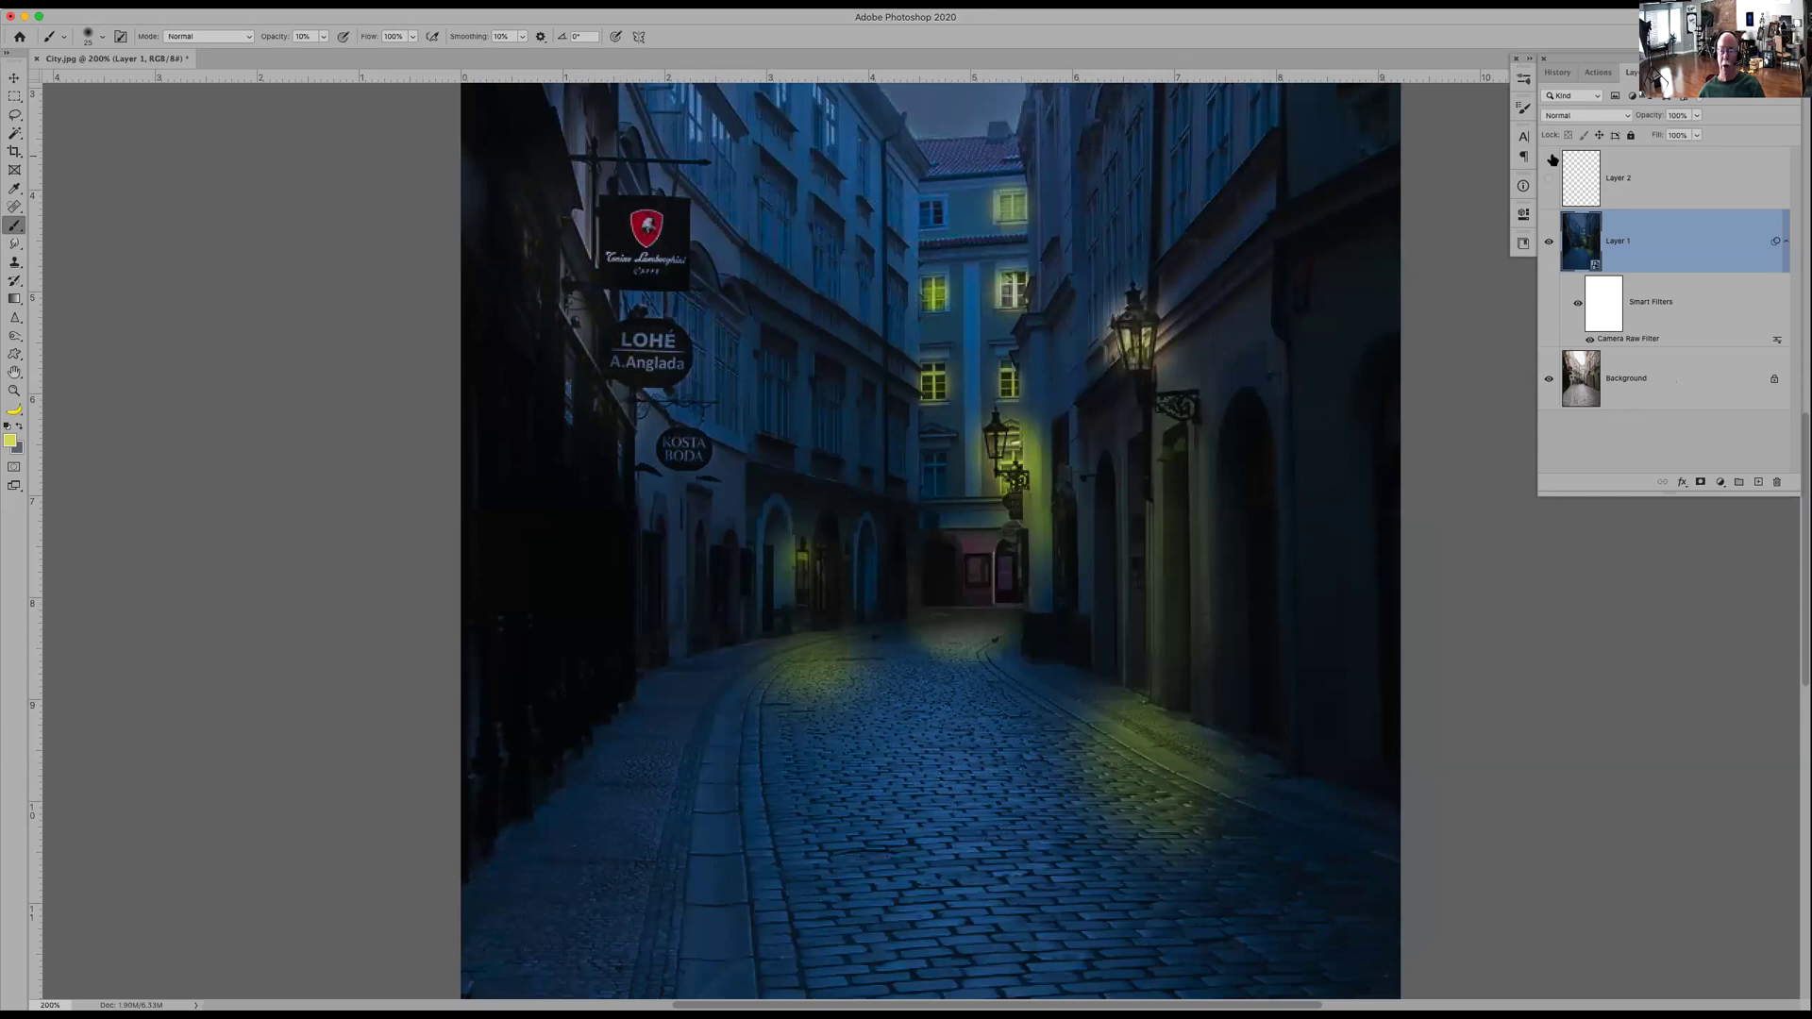
pyautogui.click(1548, 241)
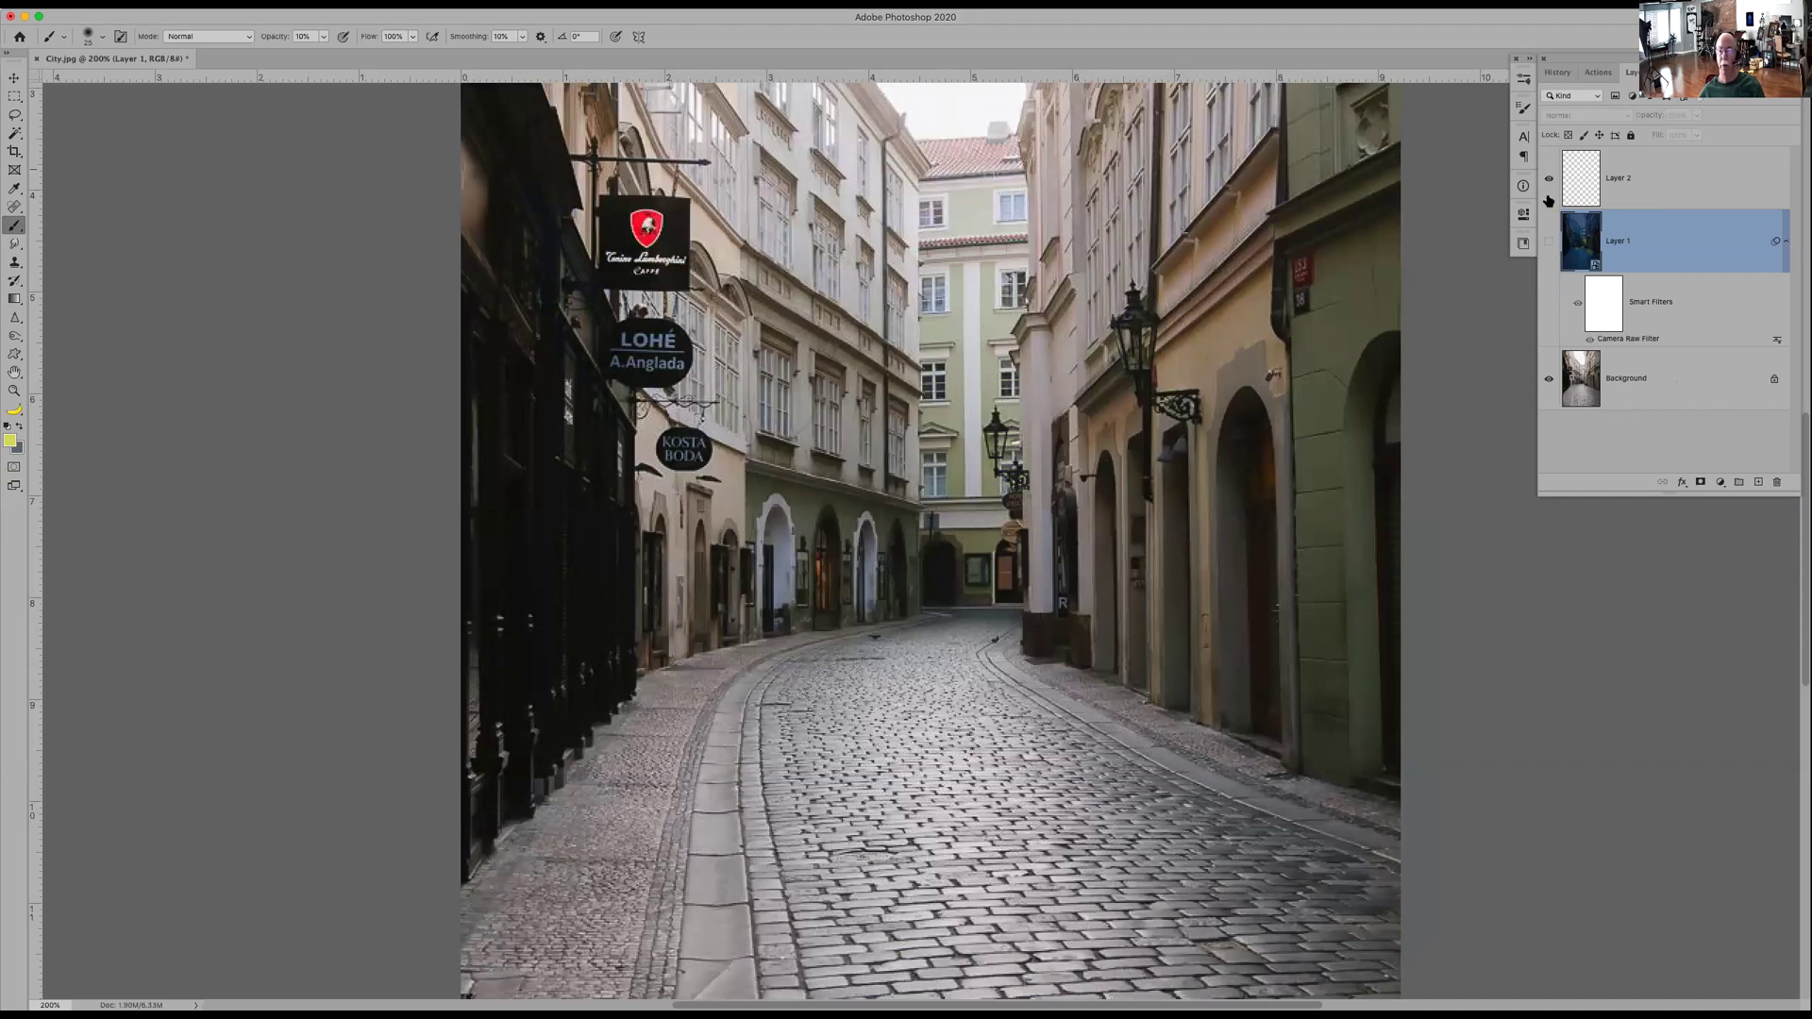
pyautogui.click(1548, 240)
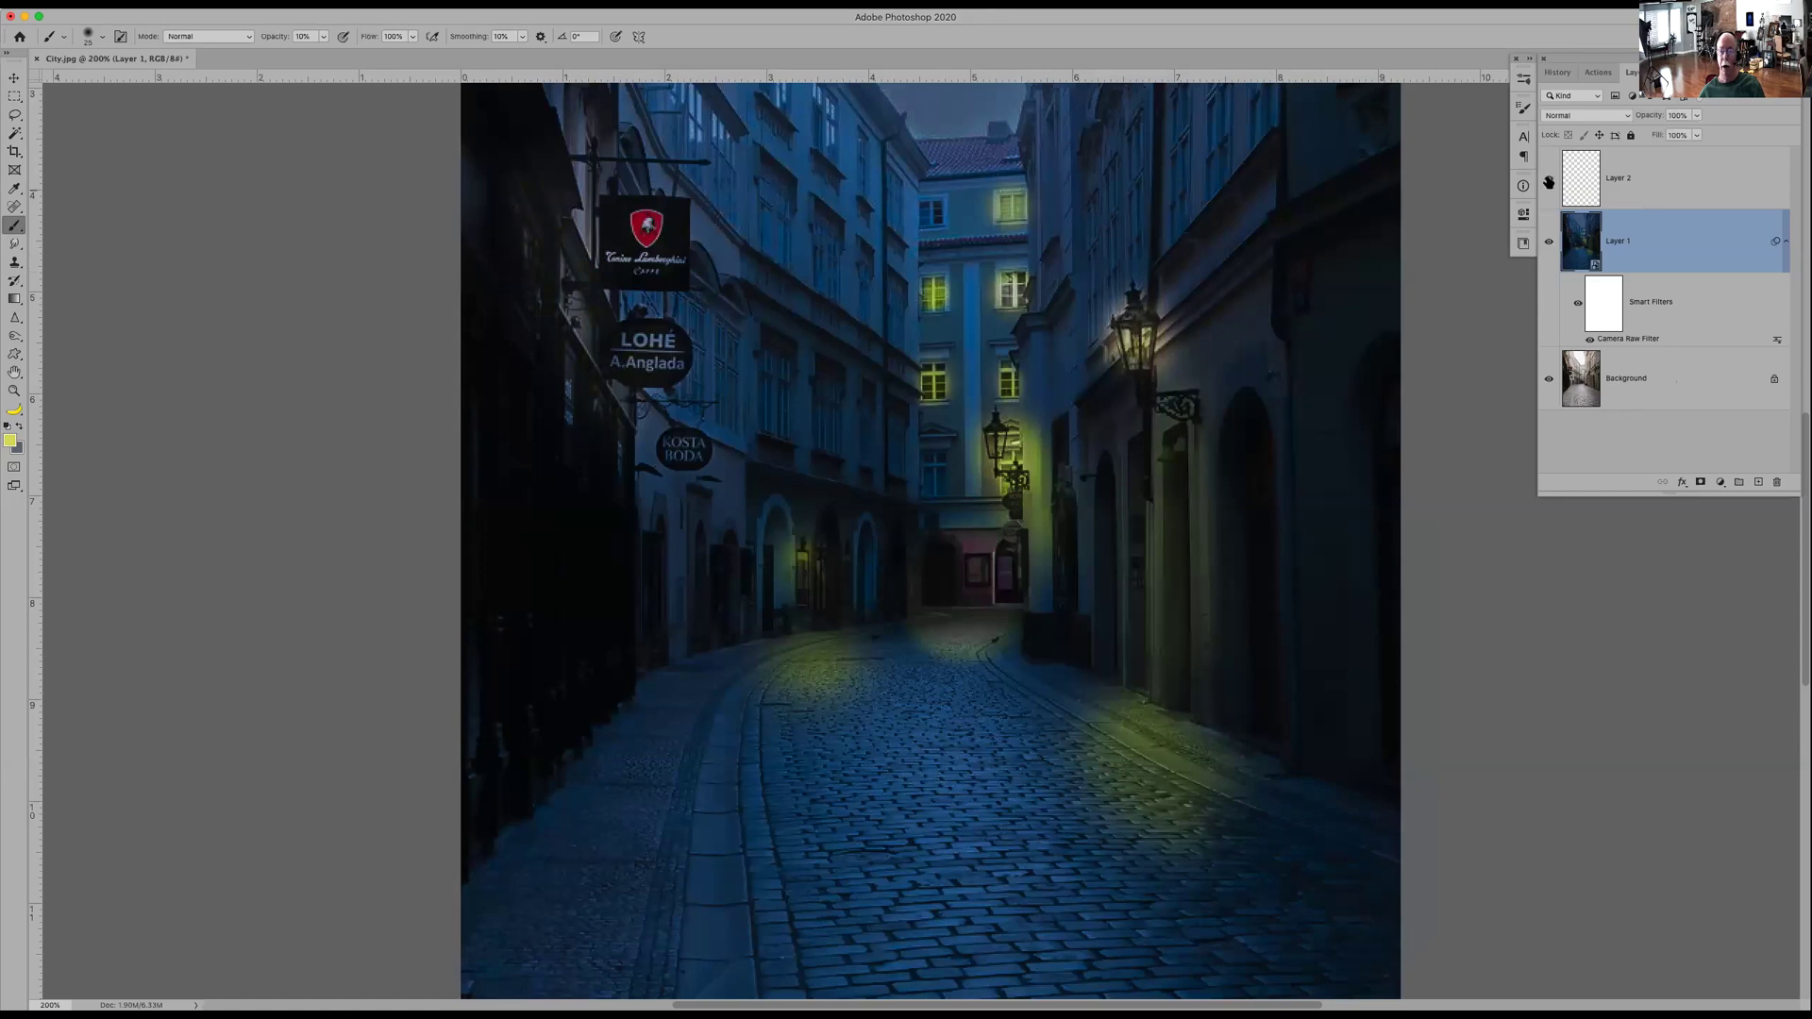
pyautogui.keyDown('alt'); pyautogui.click(1548, 379); pyautogui.keyUp('alt')
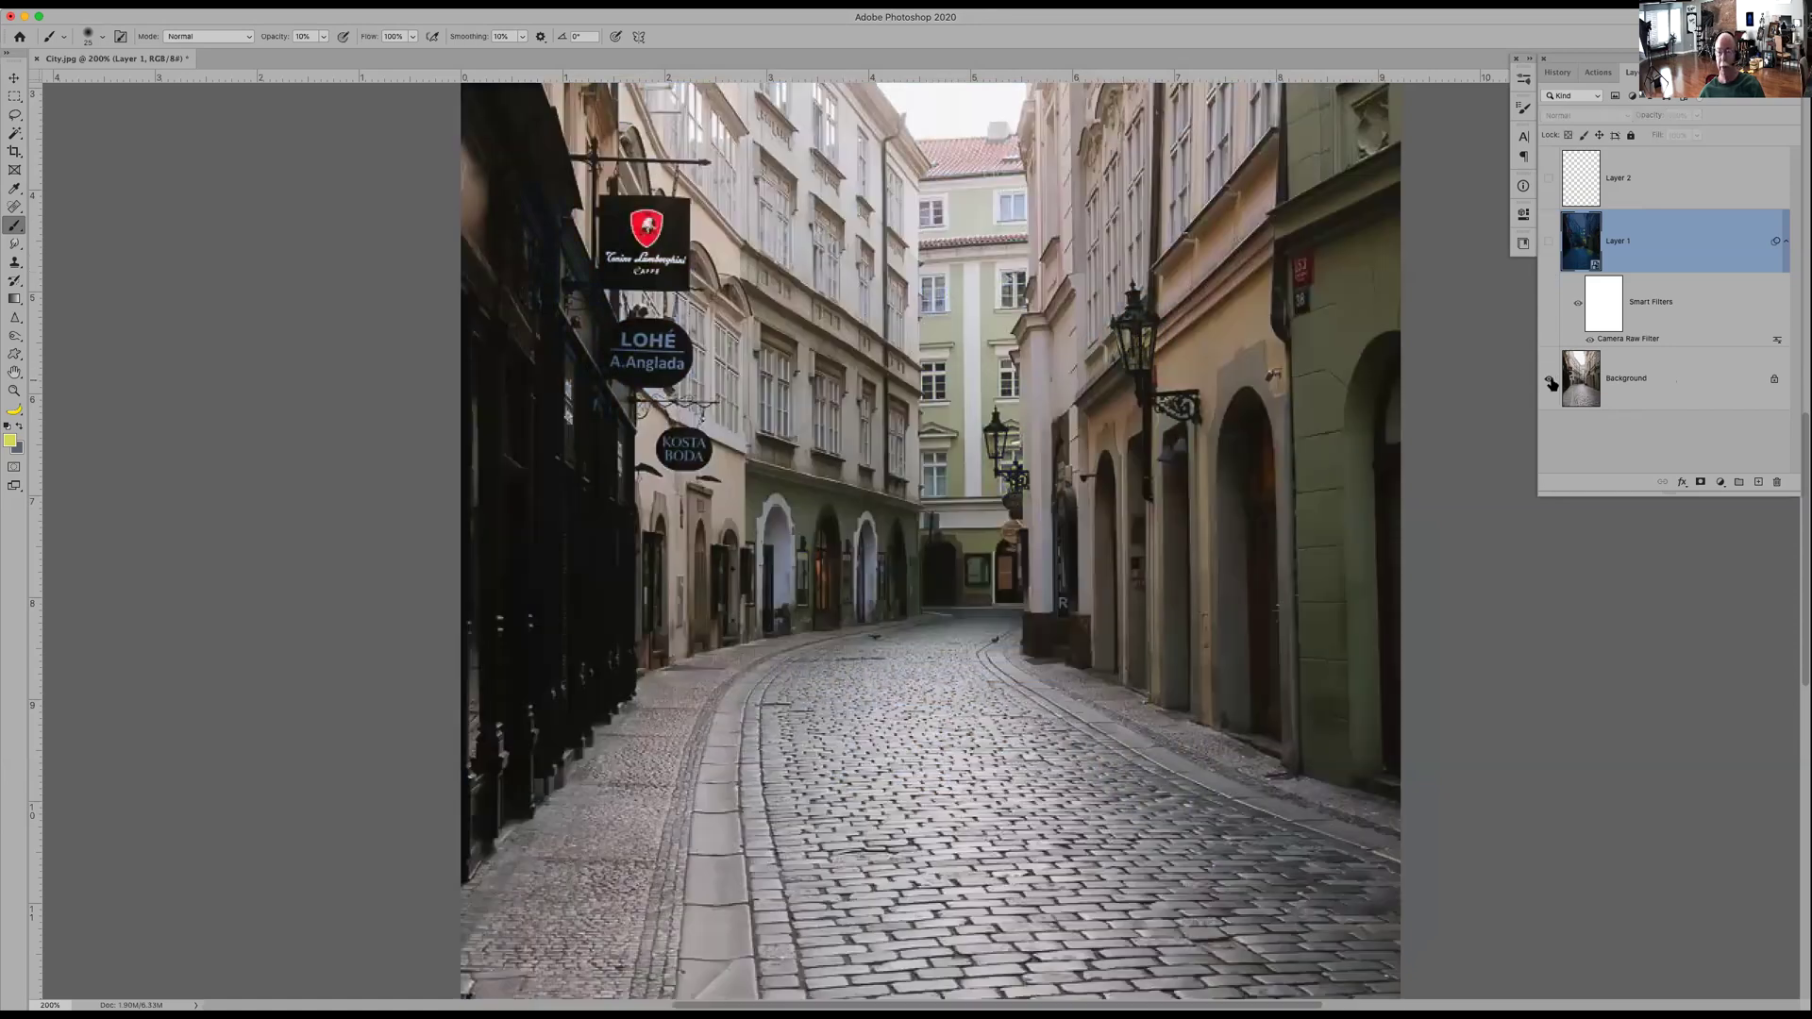
pyautogui.keyDown('alt'); pyautogui.click(1548, 379); pyautogui.keyUp('alt')
pyautogui.keyDown('alt'); pyautogui.click(1549, 379); pyautogui.keyUp('alt')
pyautogui.moveTo(1551, 167); pyautogui.dragTo(1549, 275)
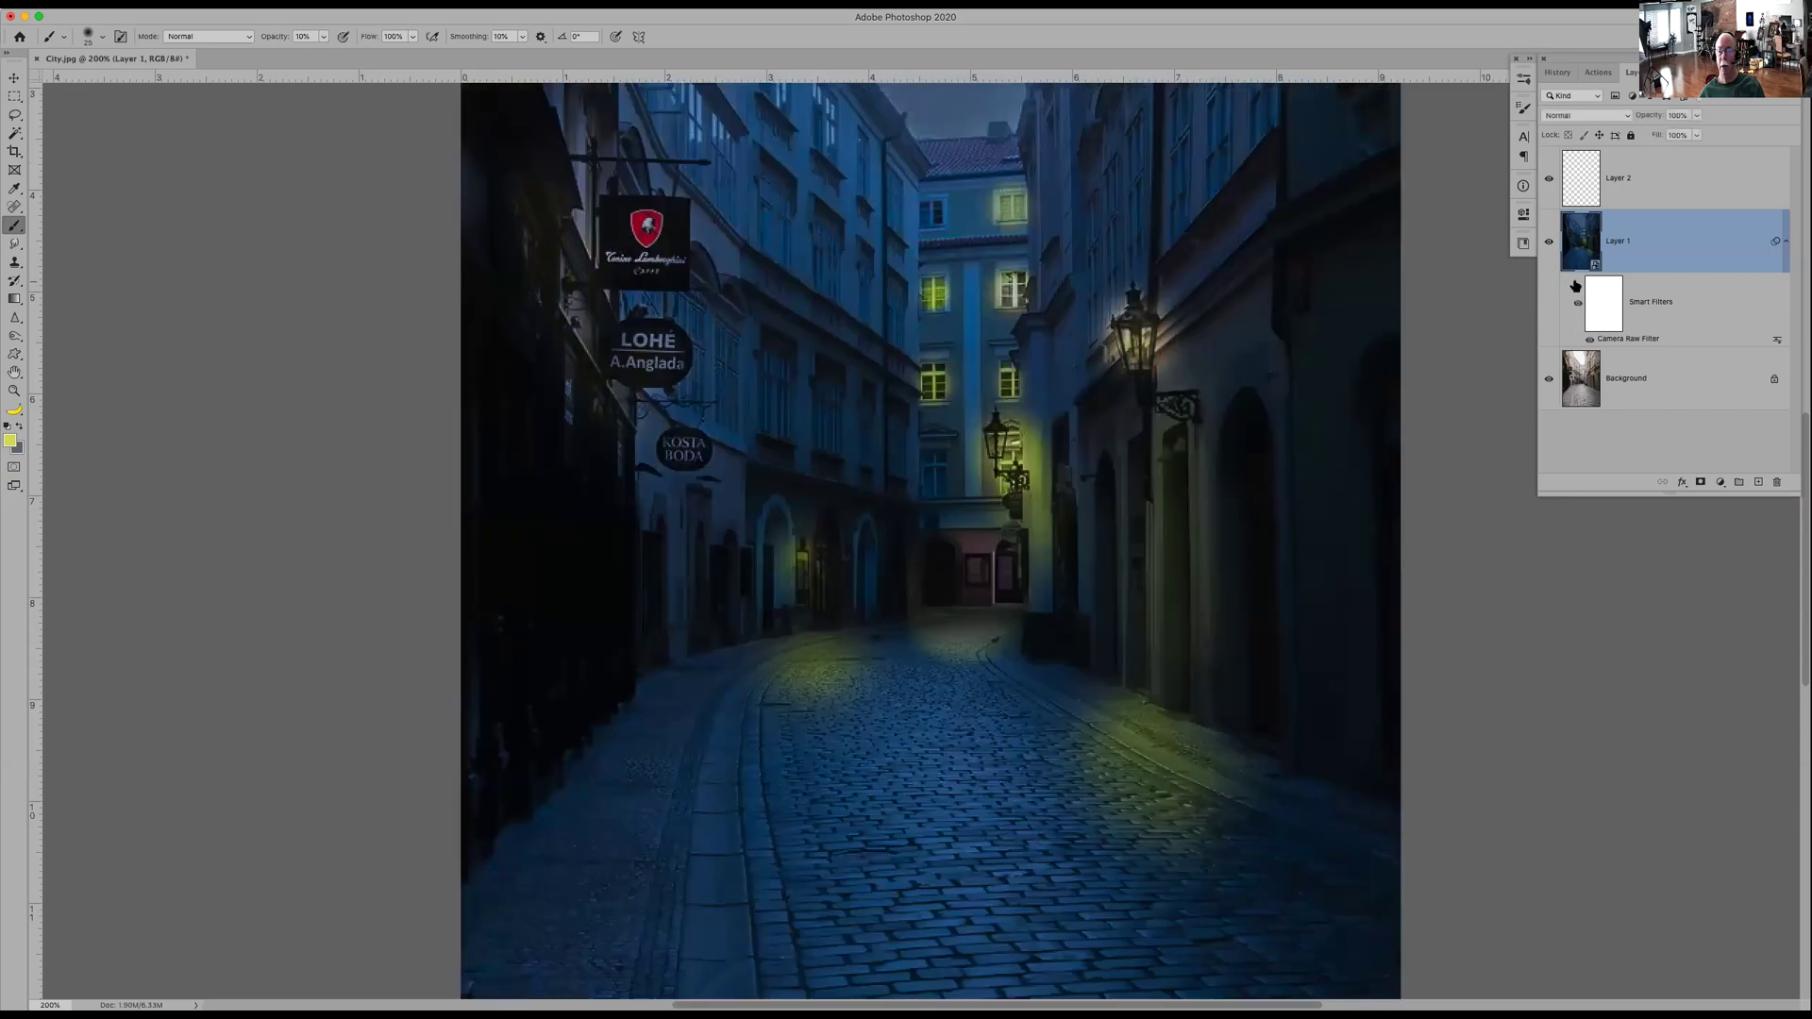
# - Reopen the Camera Raw smart filter and fit a narrow oval radial filter over the arched doorway beside the small wall lamp
pyautogui.doubleClick(1636, 339)
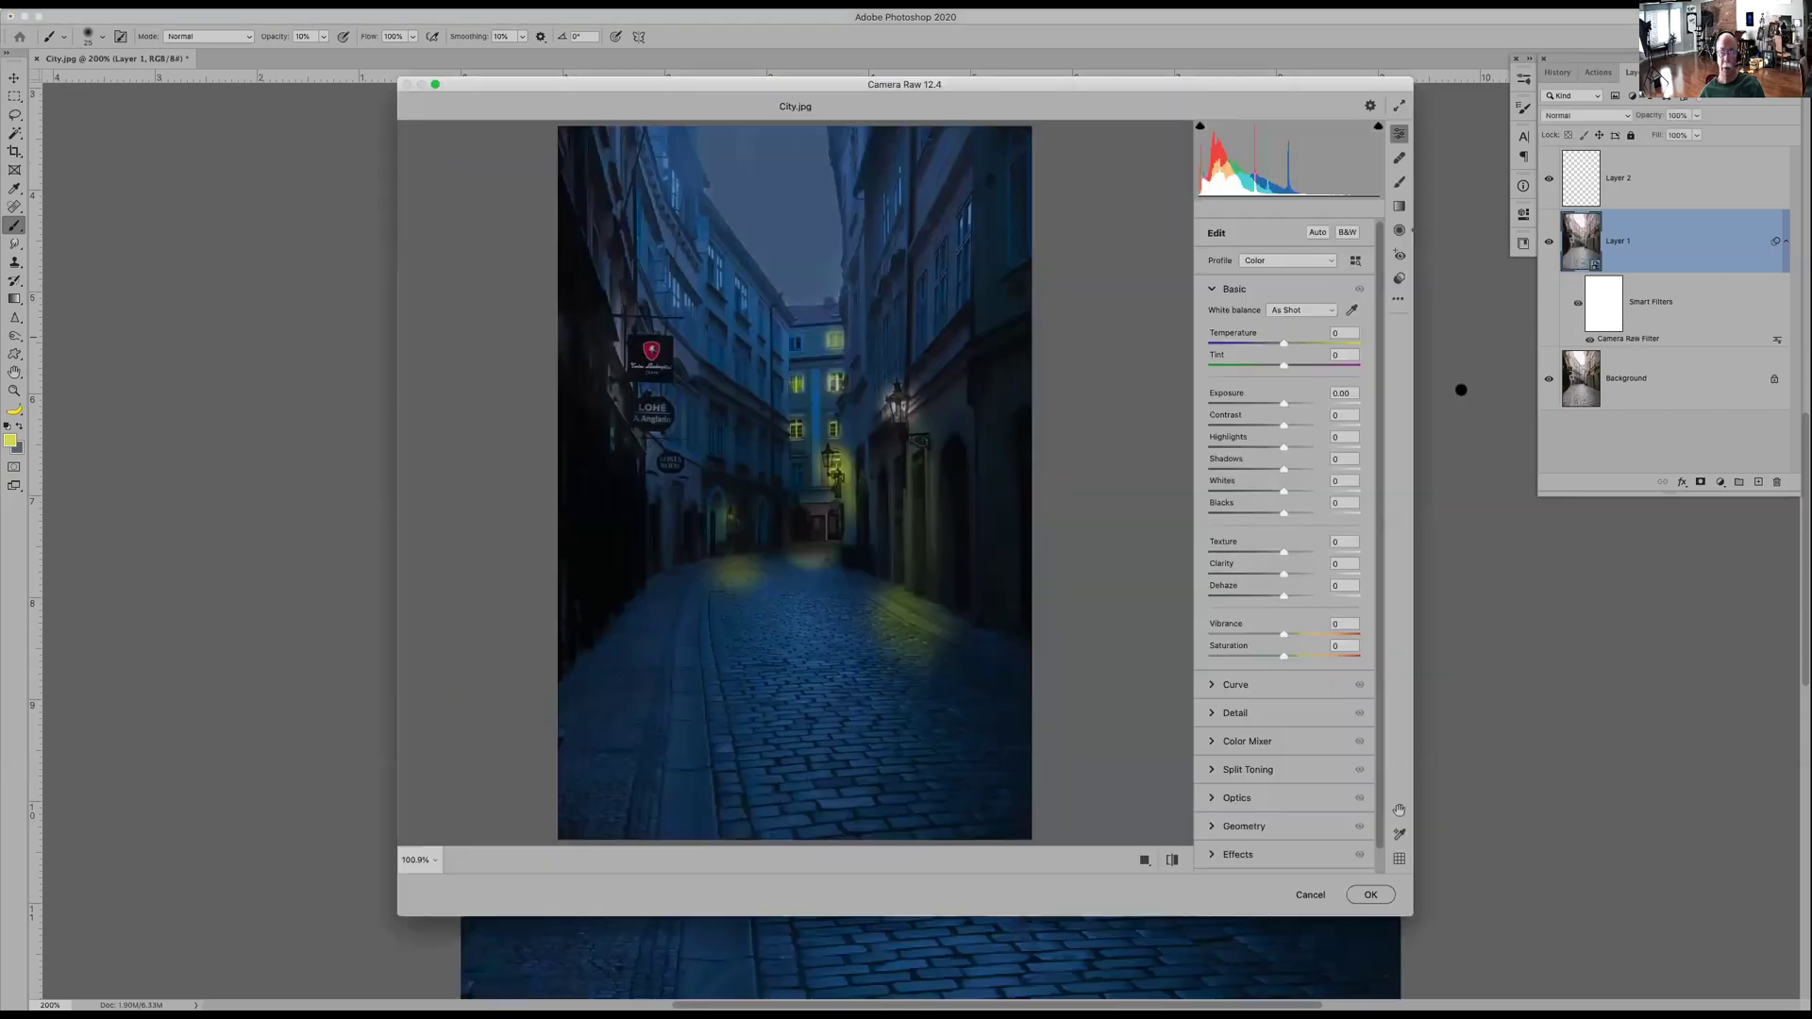
pyautogui.click(1400, 232)
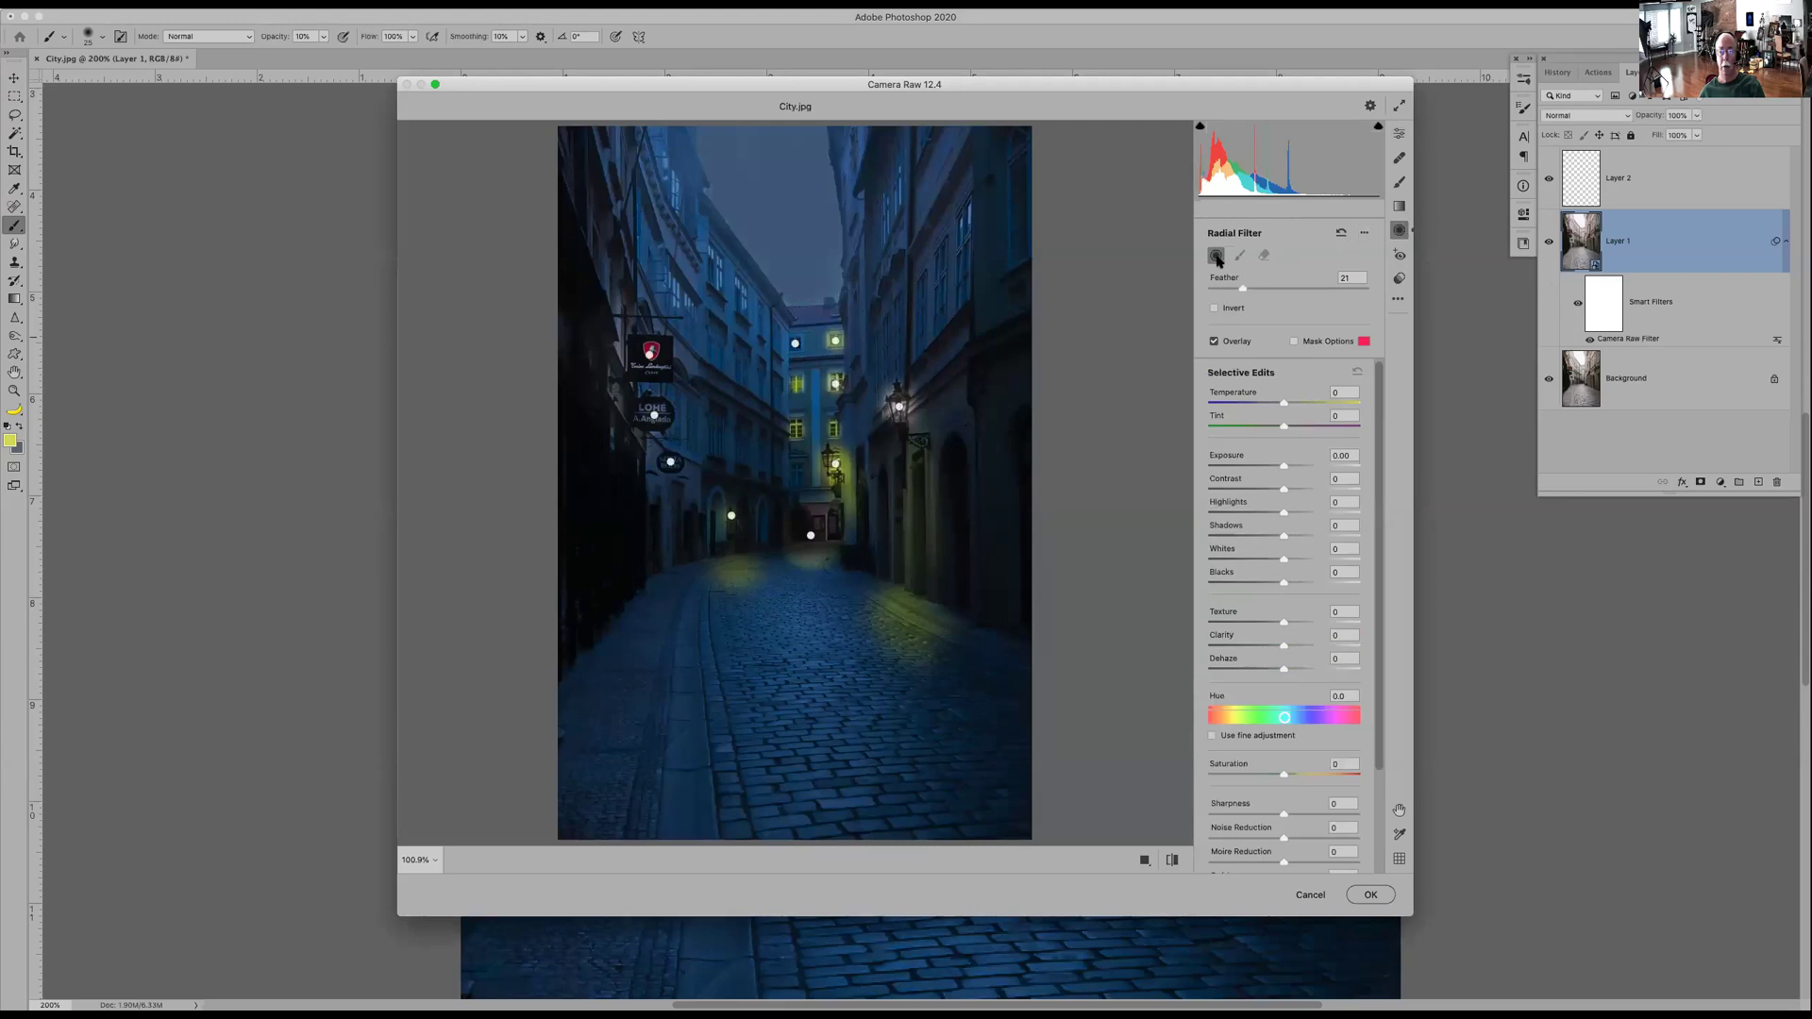
pyautogui.click(740, 530)
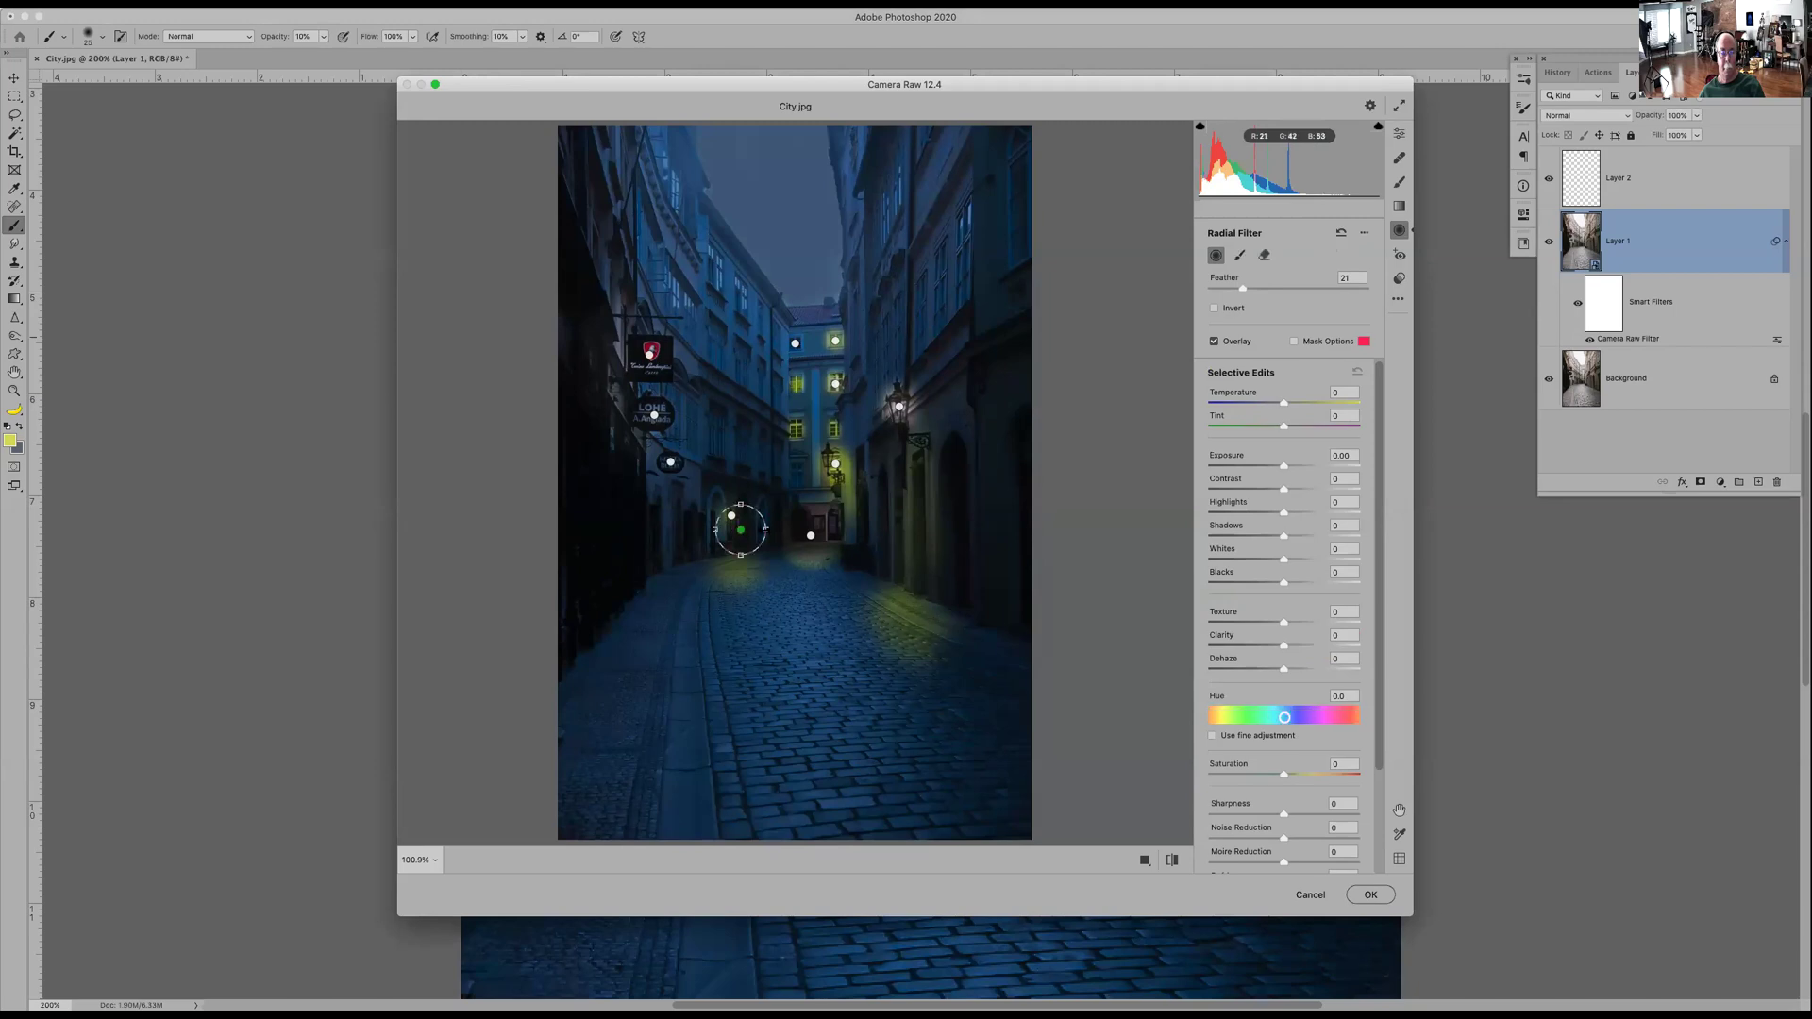
pyautogui.moveTo(741, 503); pyautogui.dragTo(740, 498)
pyautogui.moveTo(740, 559); pyautogui.dragTo(762, 529)
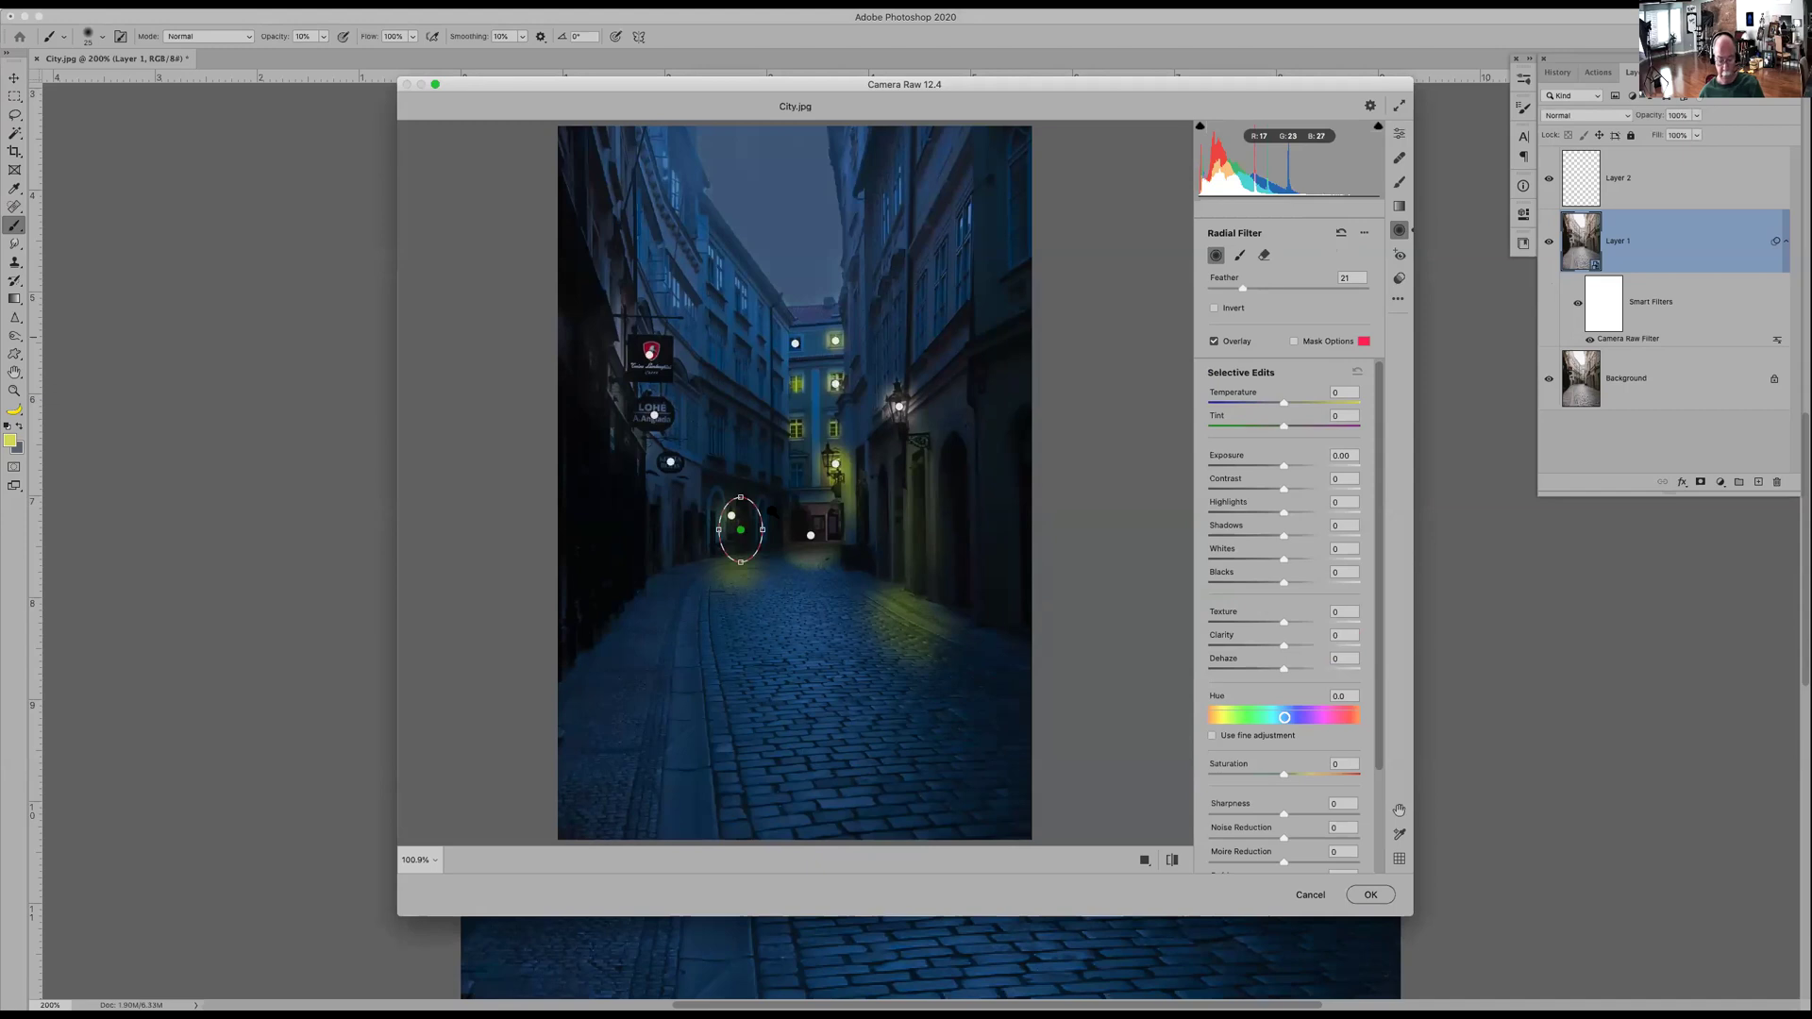
pyautogui.press('super+plus')
pyautogui.press('super+plus')
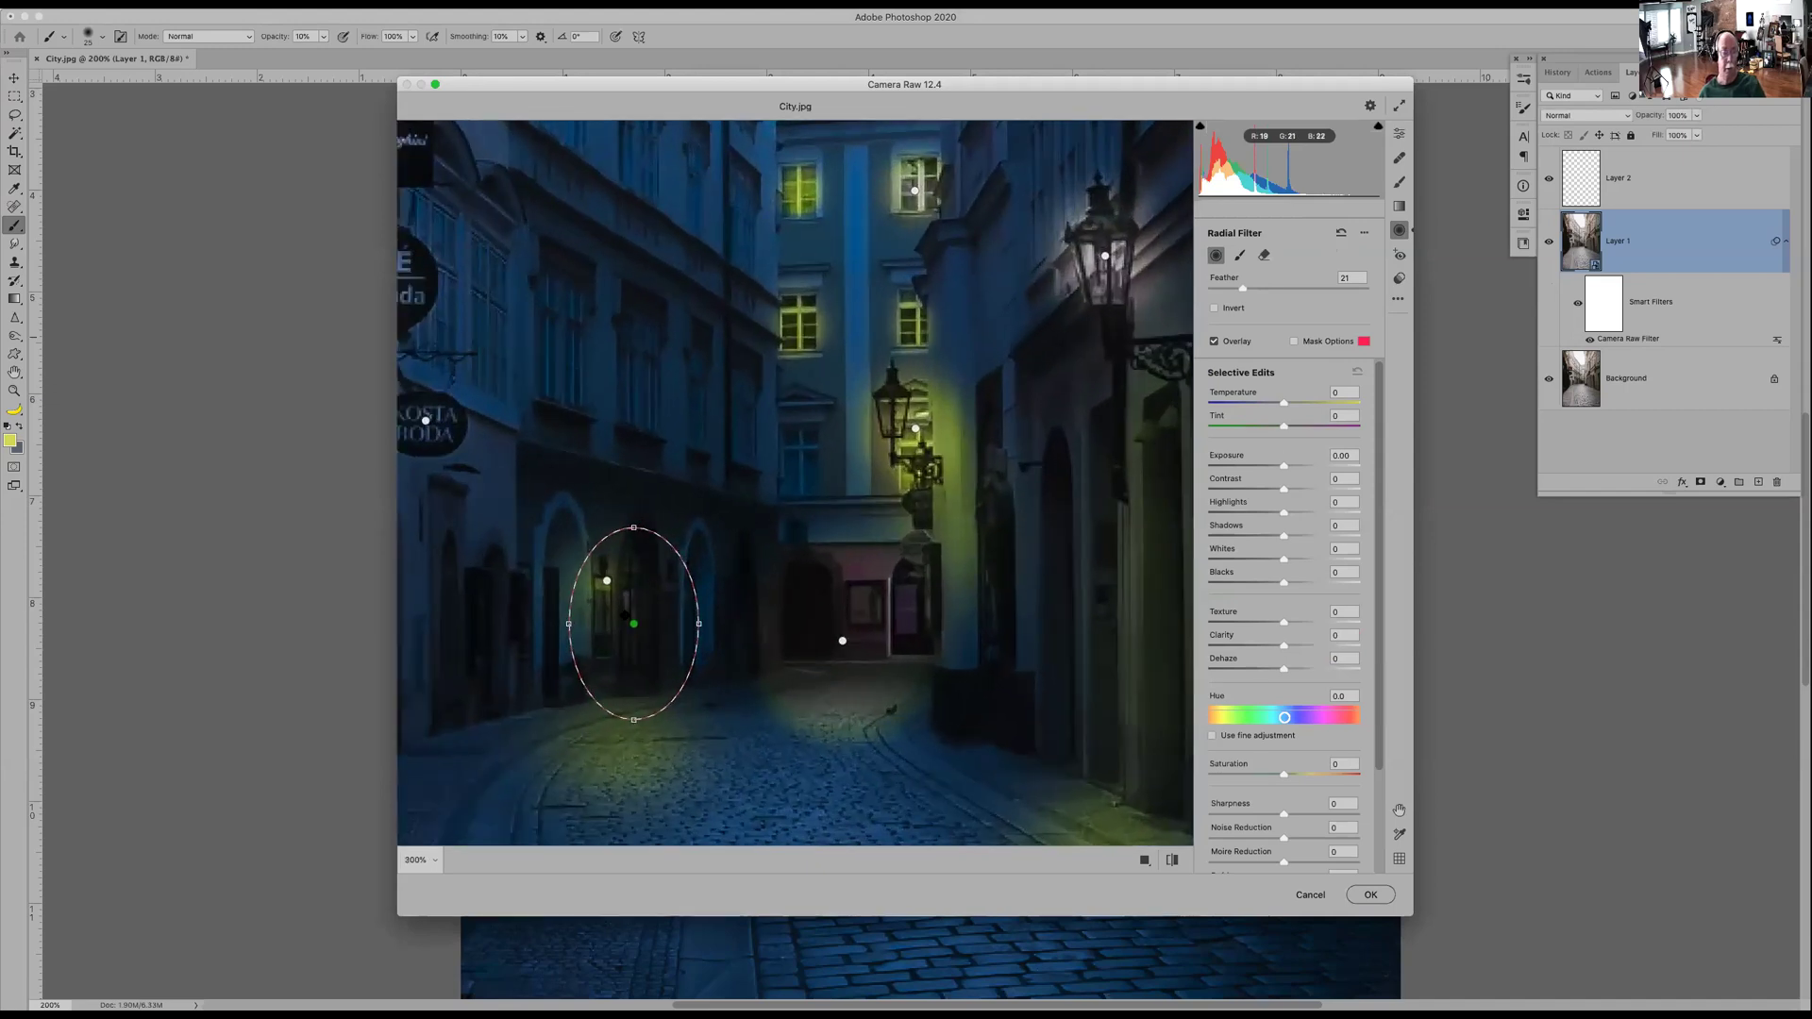
pyautogui.moveTo(570, 623); pyautogui.dragTo(637, 592)
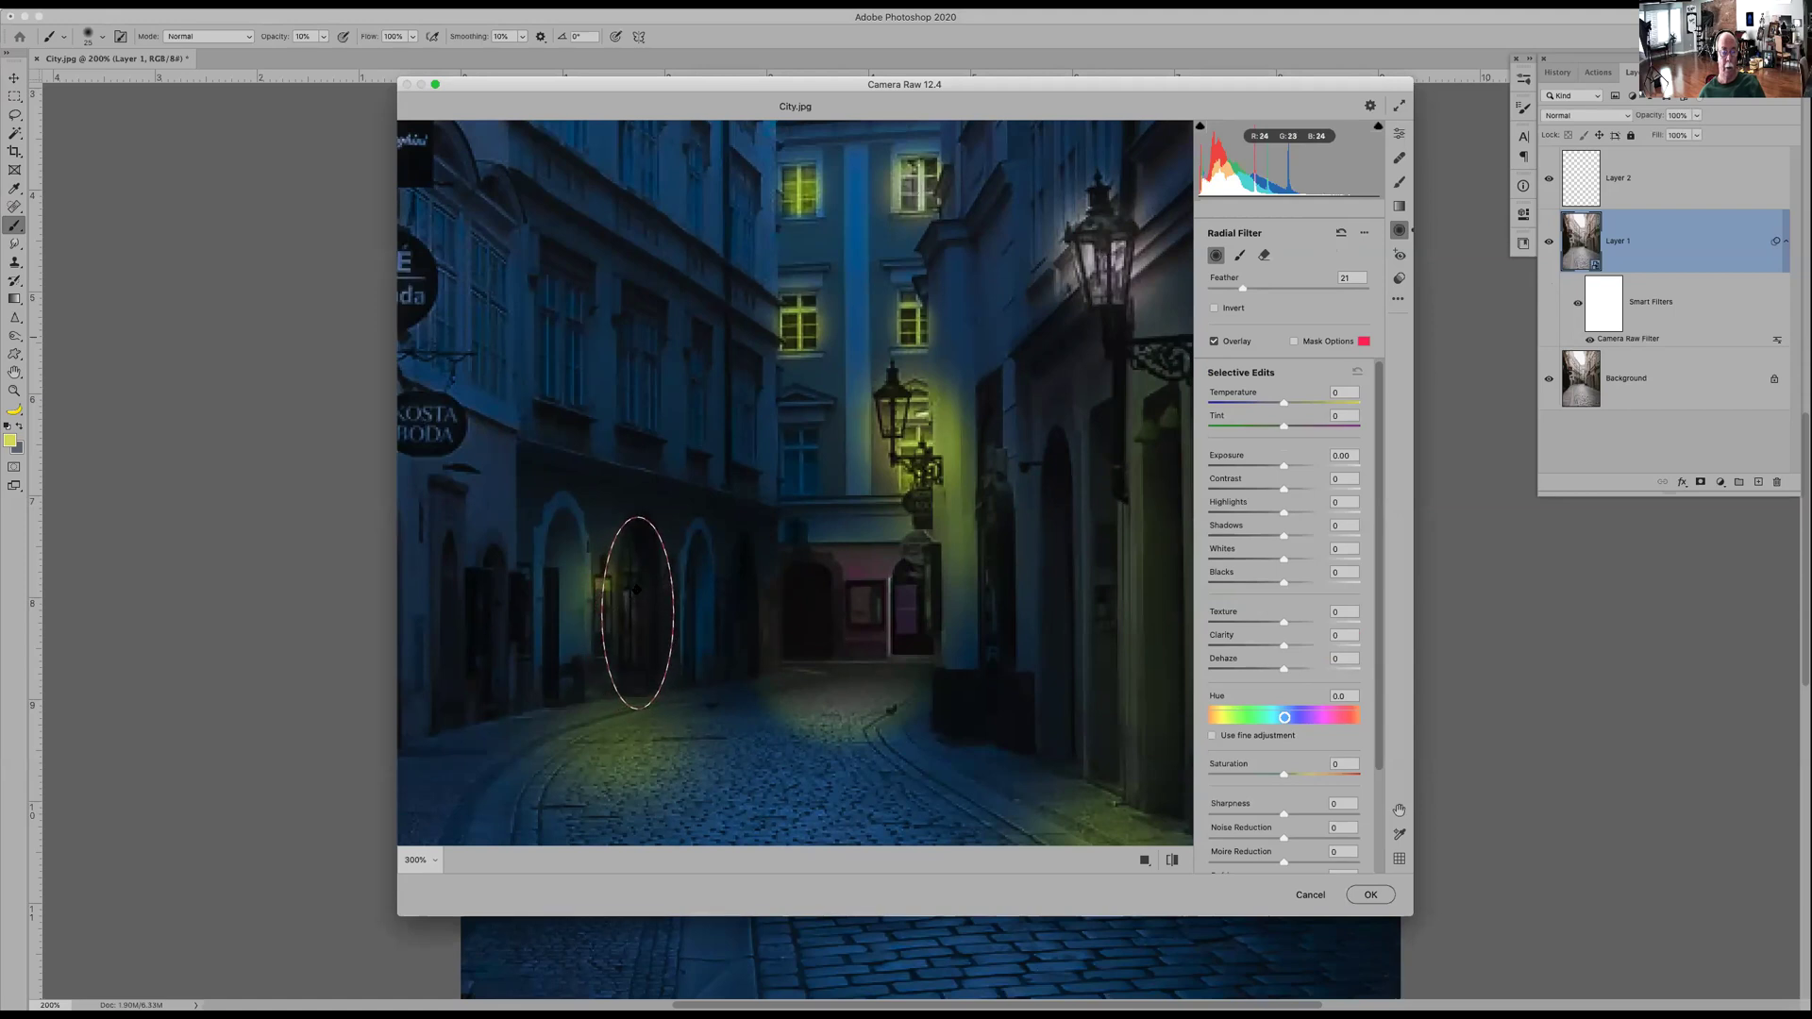
# - Set the arched doorway filter's exposure to +1.45, temperature to +92, shadows to +13 and hue to -128.5
pyautogui.click(1305, 465)
pyautogui.moveTo(1305, 468); pyautogui.dragTo(1310, 469)
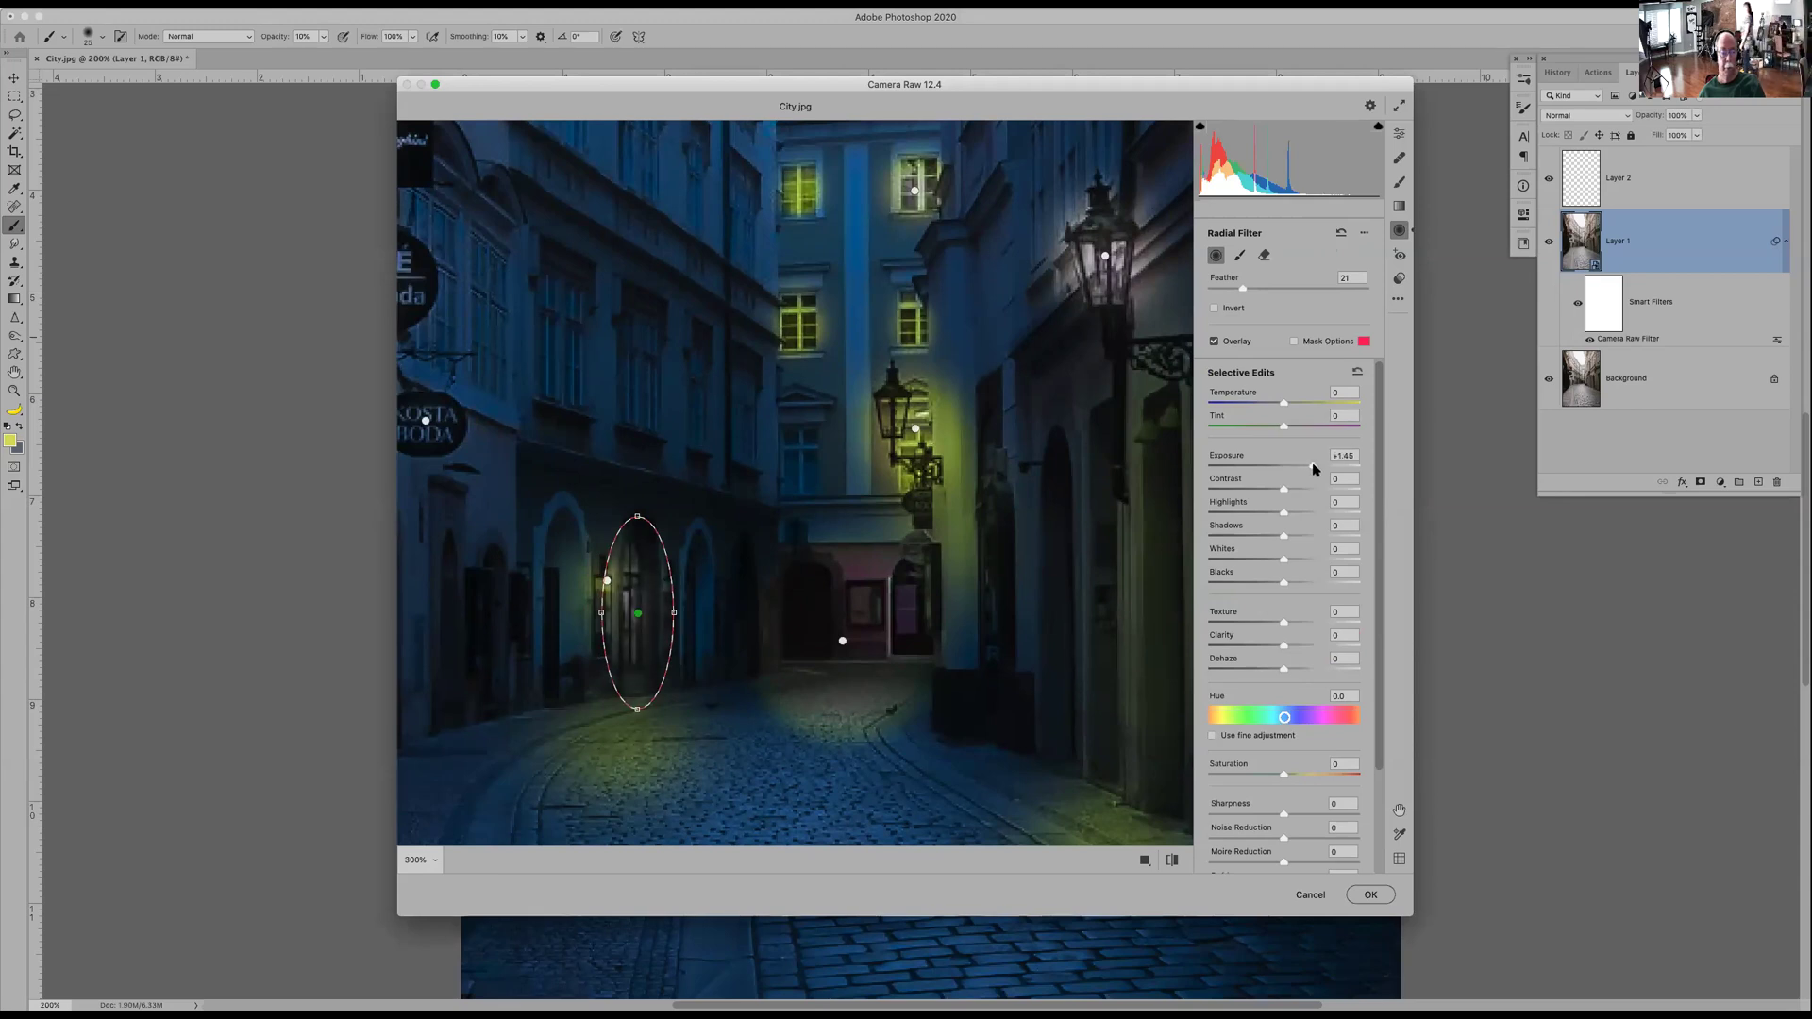
pyautogui.click(1331, 404)
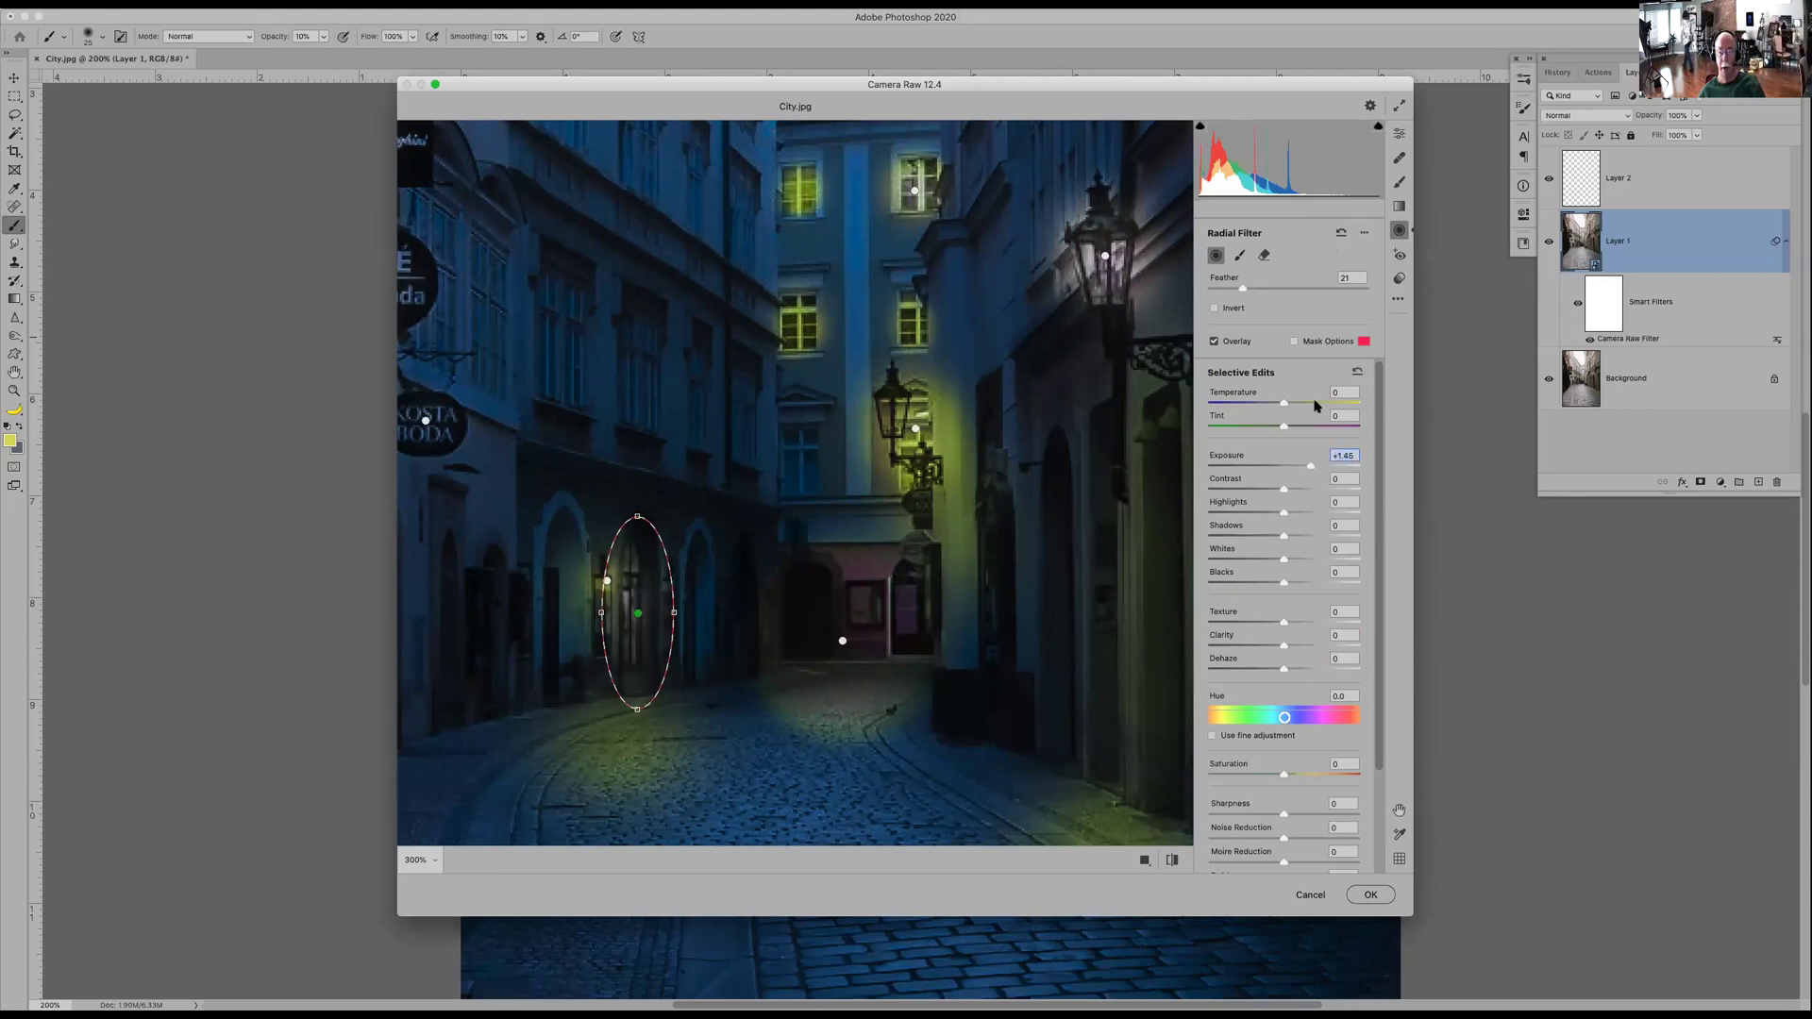
pyautogui.moveTo(1330, 404); pyautogui.dragTo(1359, 403)
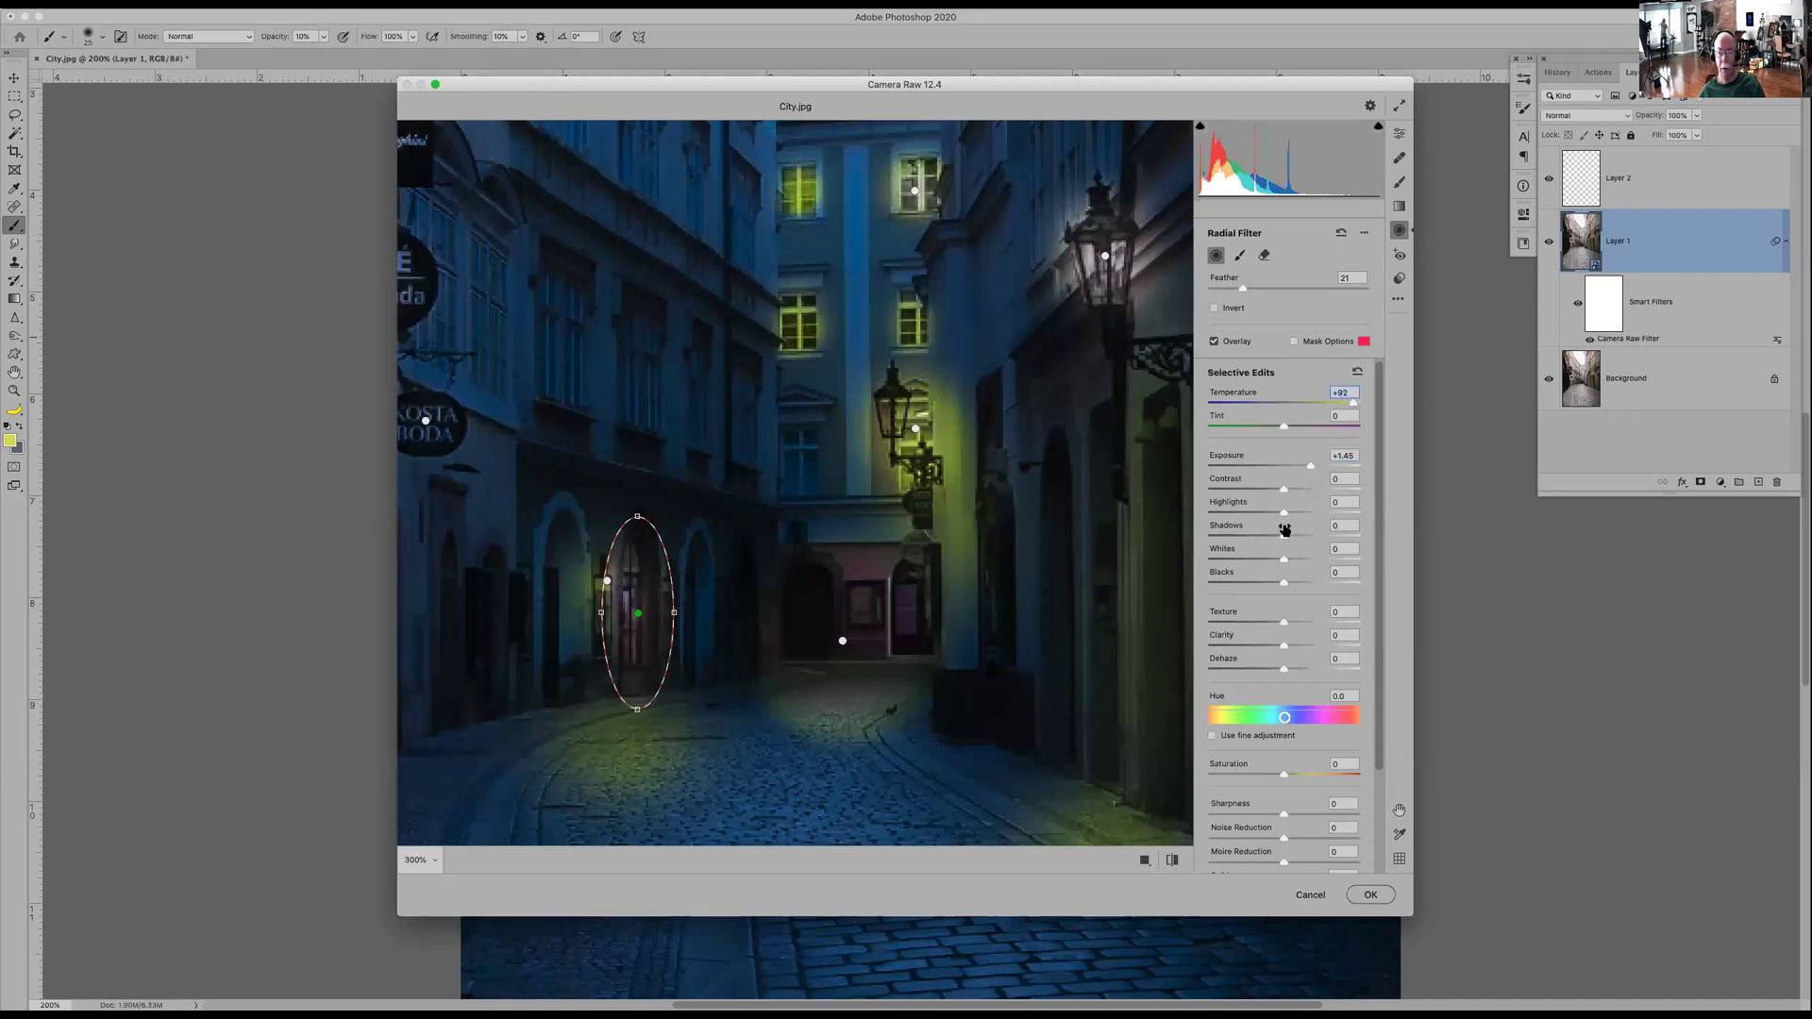
pyautogui.moveTo(1285, 535); pyautogui.dragTo(1305, 535)
pyautogui.moveTo(1283, 718); pyautogui.dragTo(1233, 722)
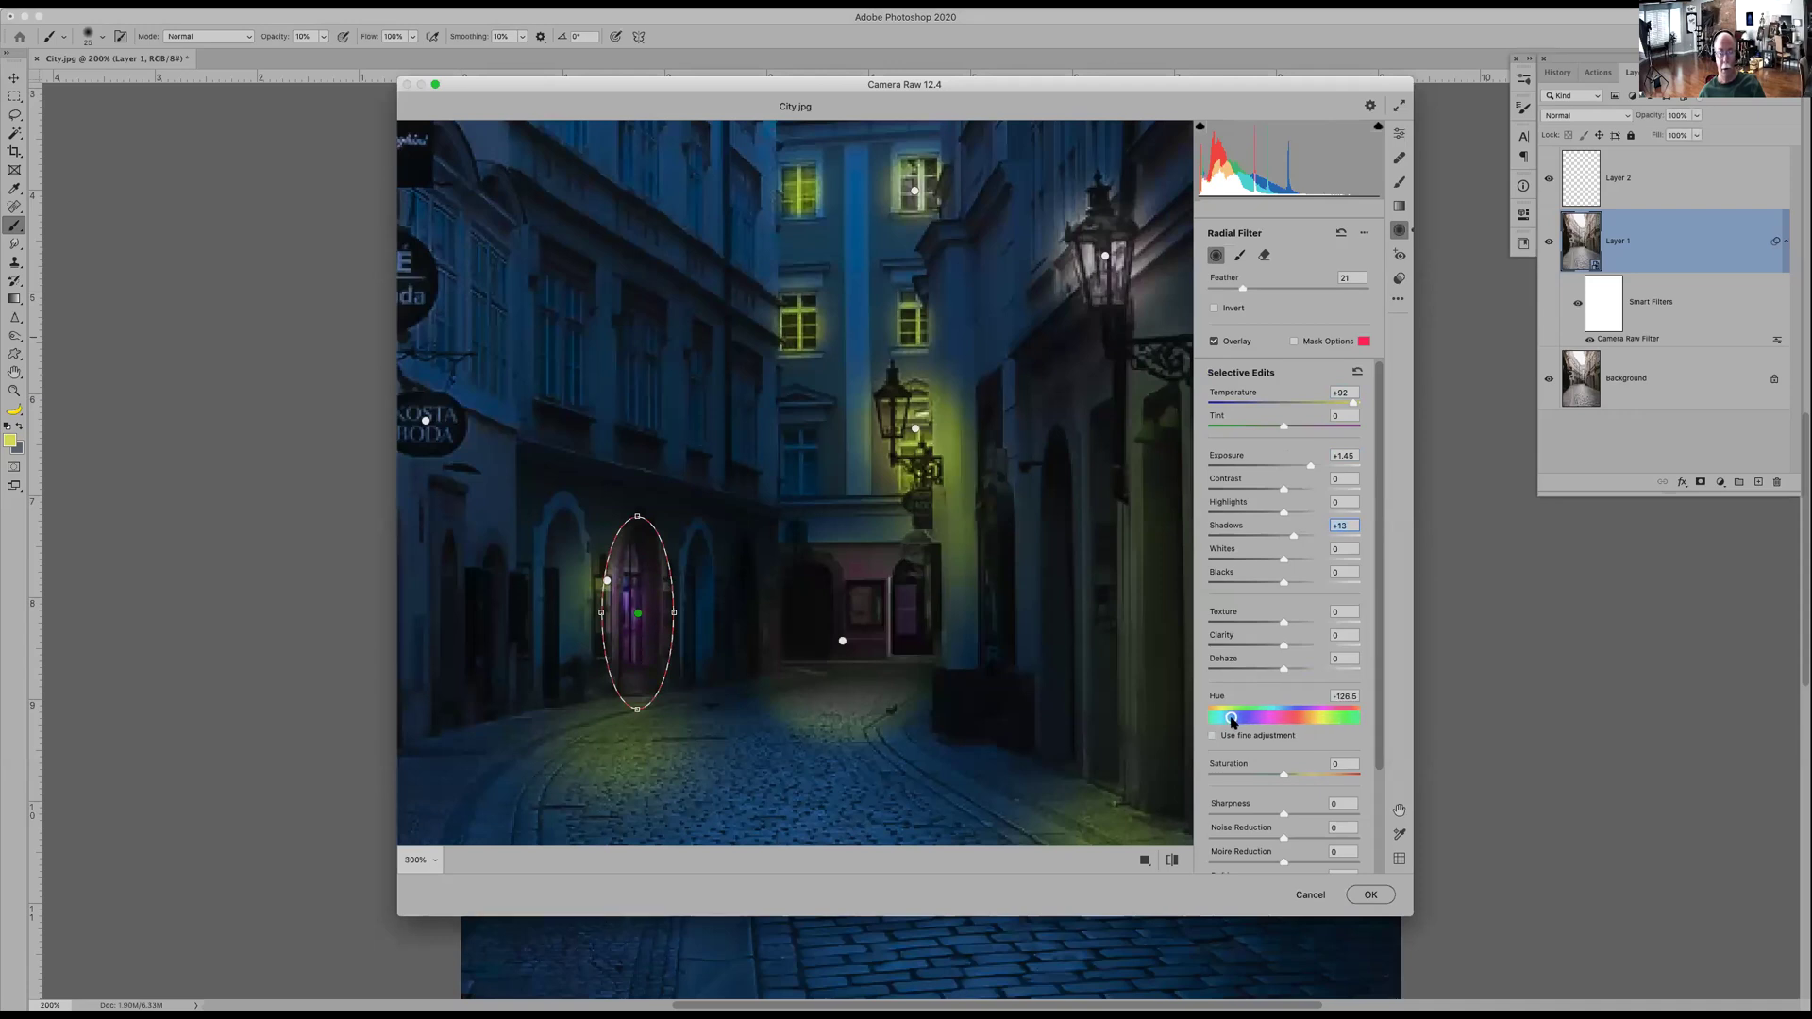
# - Adjust the arched doorway filter to temperature +21, exposure +1.75, highlights +6, shadows +38 and whites -6
pyautogui.click(1306, 404)
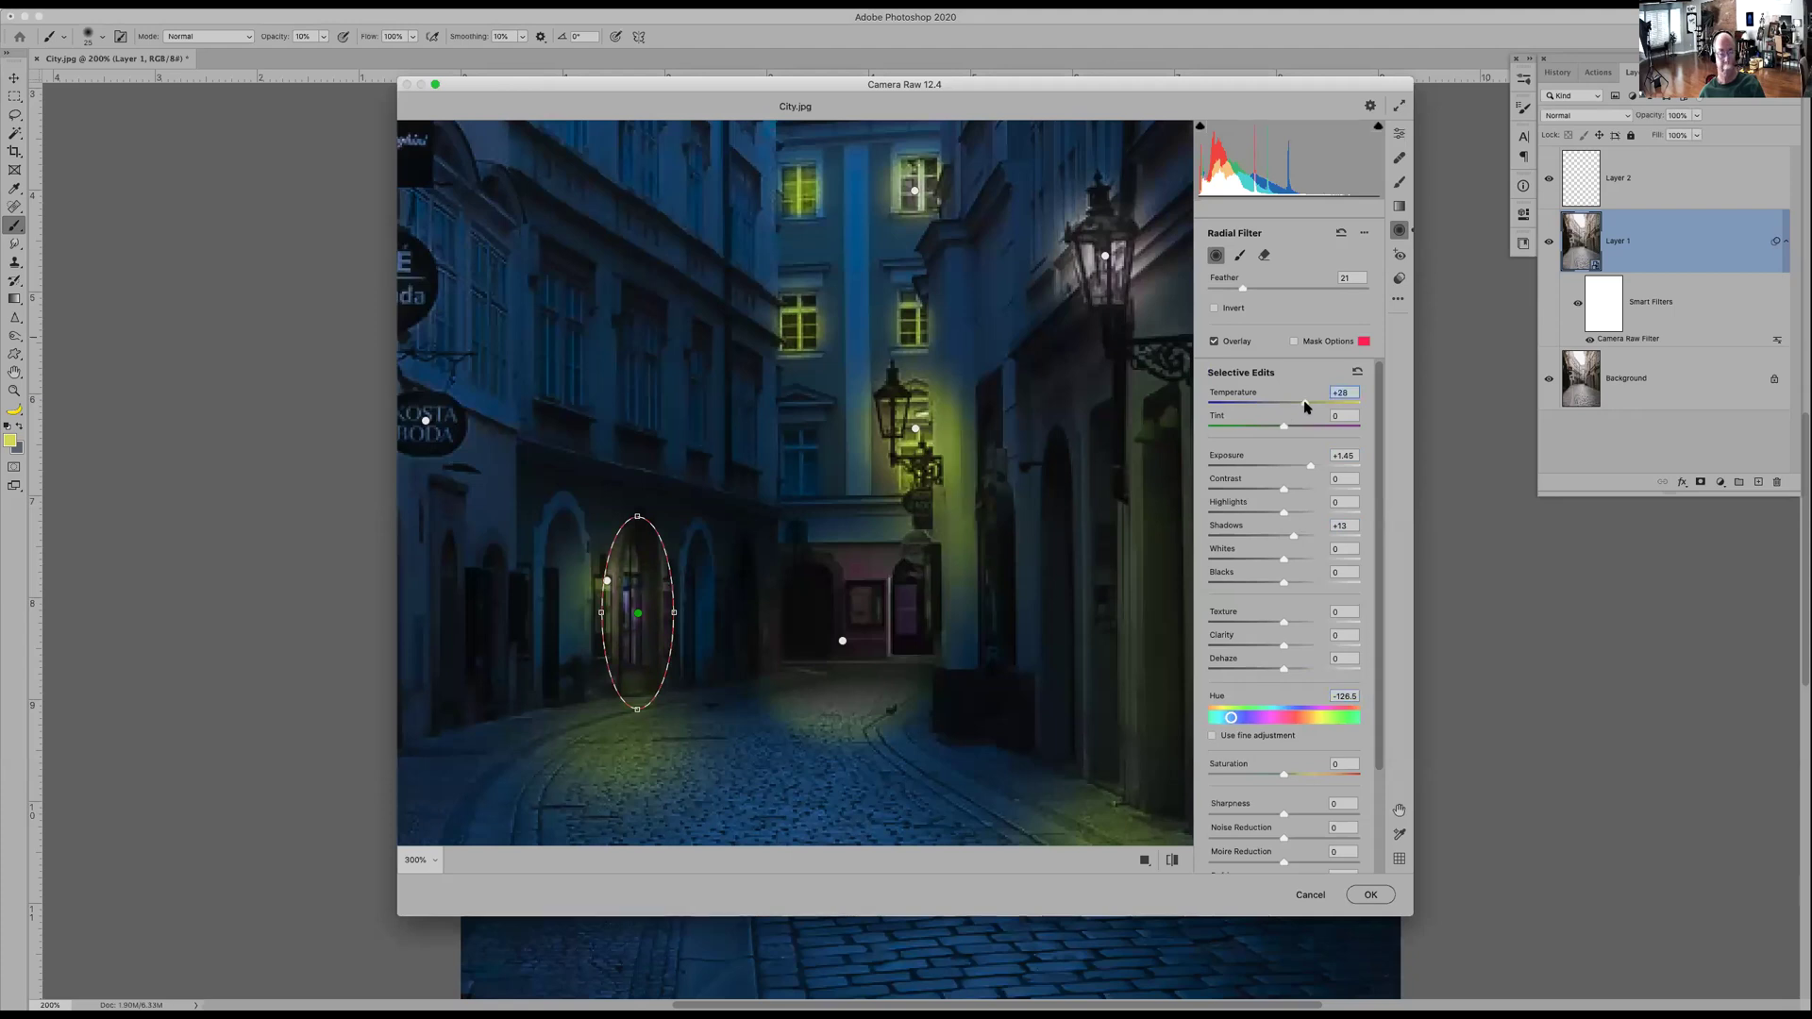
pyautogui.moveTo(1305, 404); pyautogui.dragTo(1298, 405)
pyautogui.moveTo(1312, 466); pyautogui.dragTo(1287, 516)
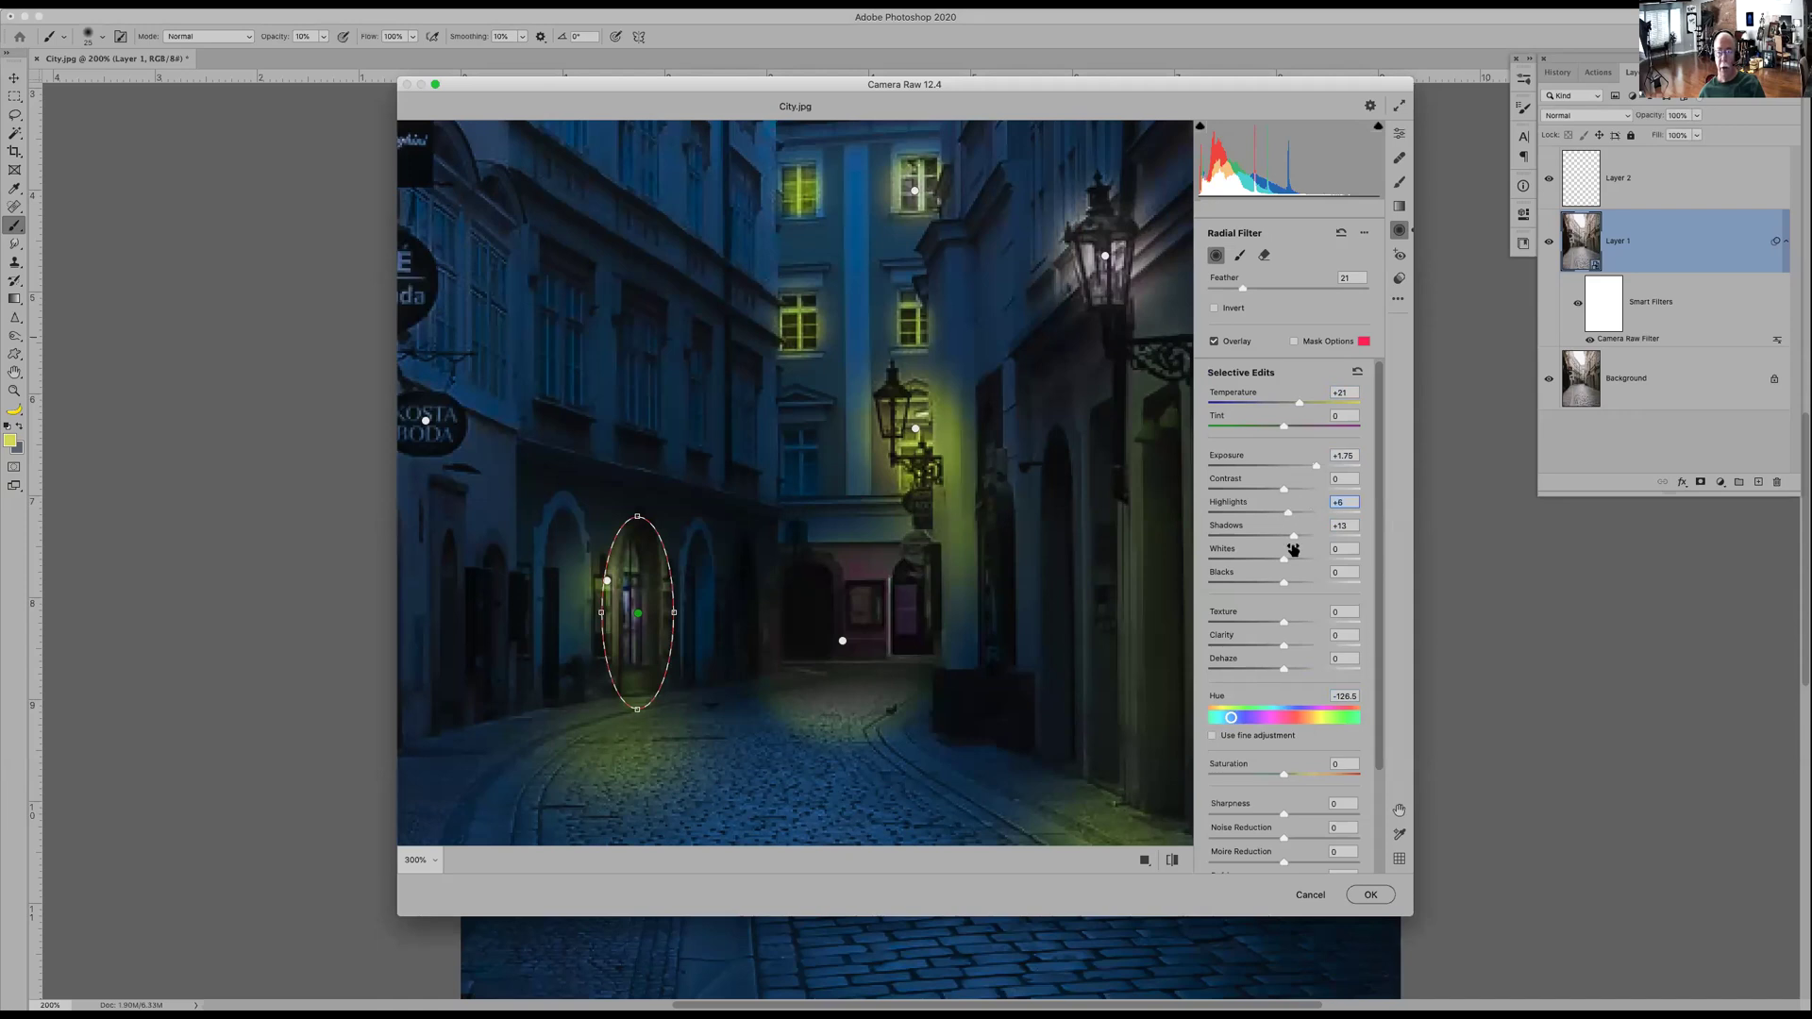
pyautogui.moveTo(1289, 561); pyautogui.dragTo(1328, 533)
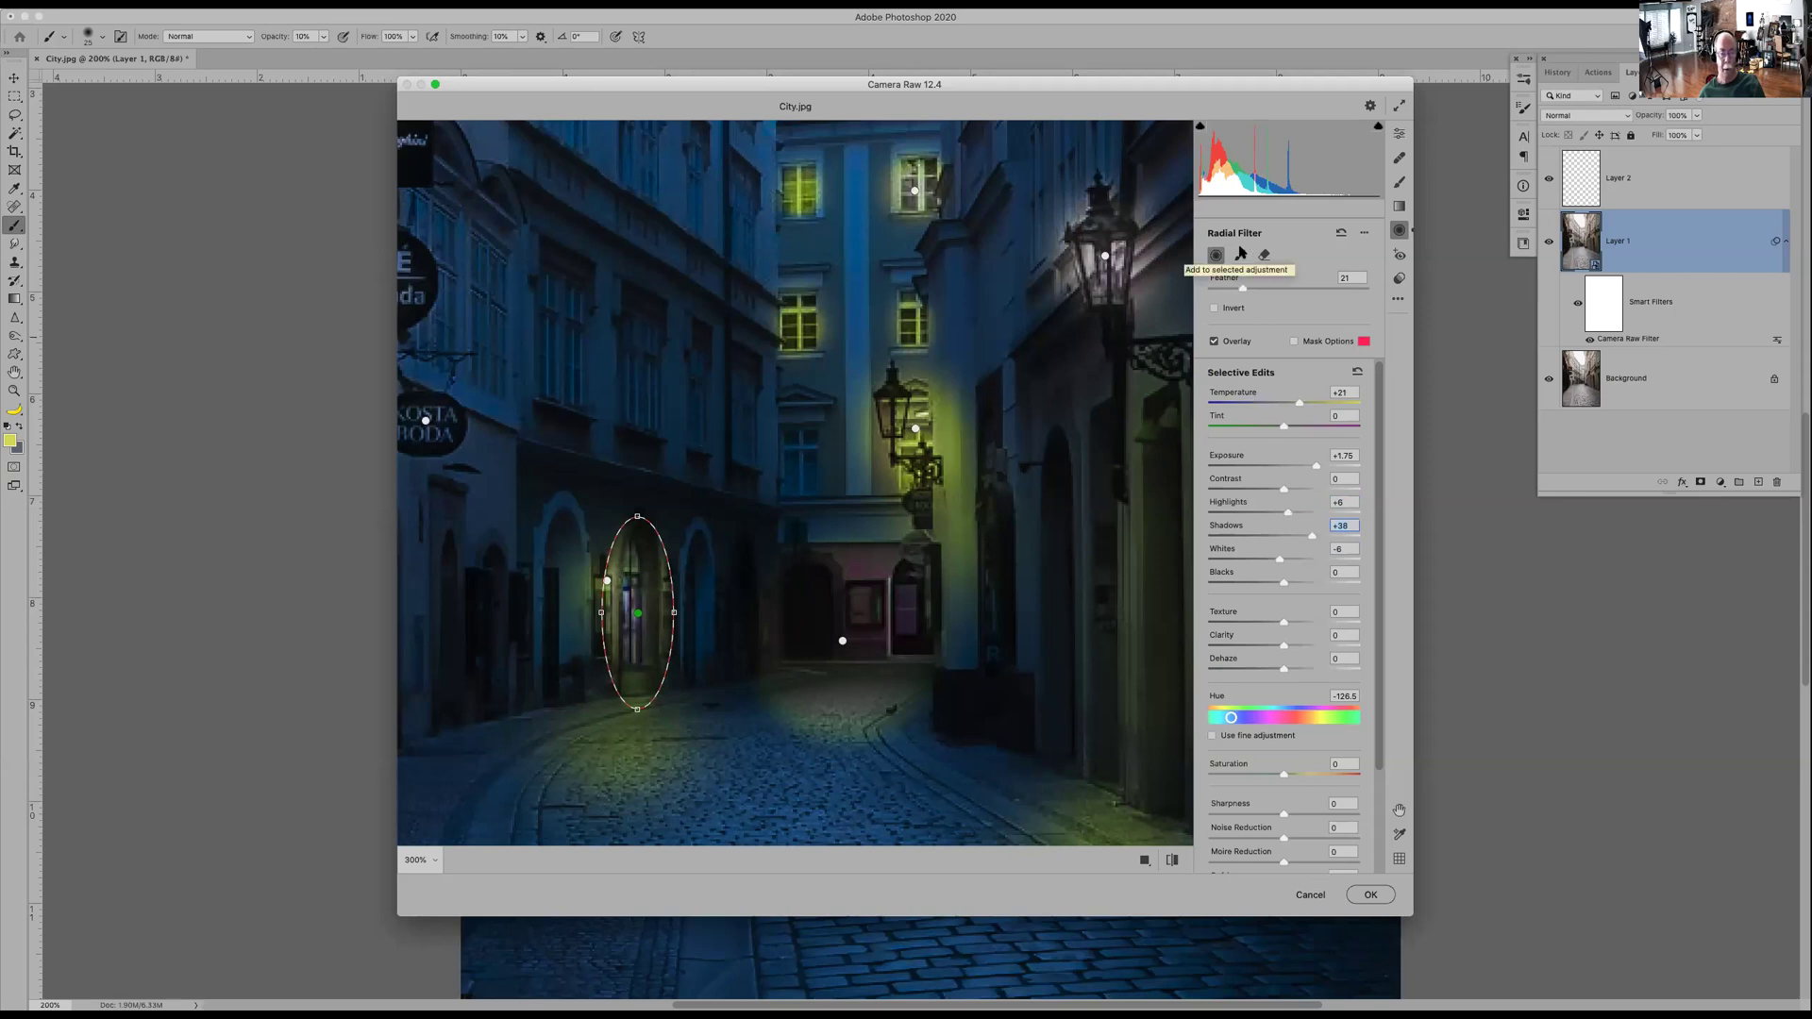
# - Extend the arched doorway filter's mask onto the small window at the street's far end with a size 6 brush
pyautogui.click(1240, 253)
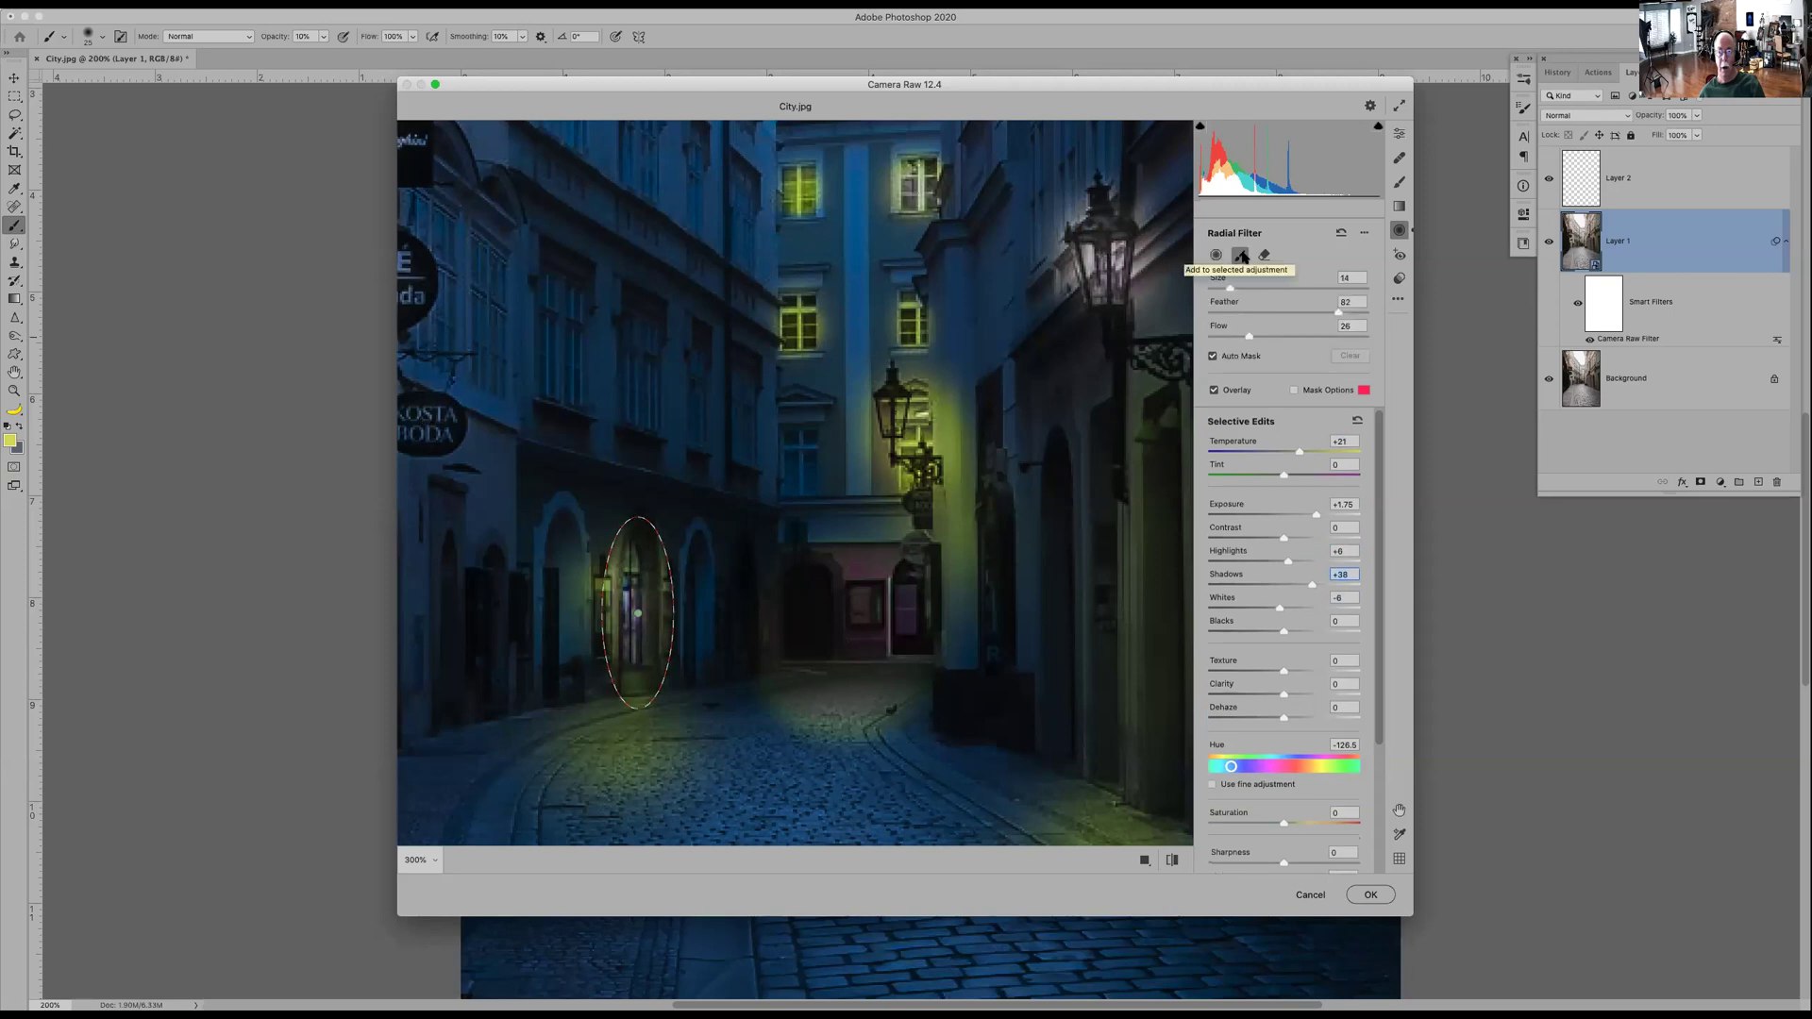
pyautogui.press('[')
pyautogui.press('[')
pyautogui.press('[')
pyautogui.press('[')
pyautogui.press('[')
pyautogui.press('[')
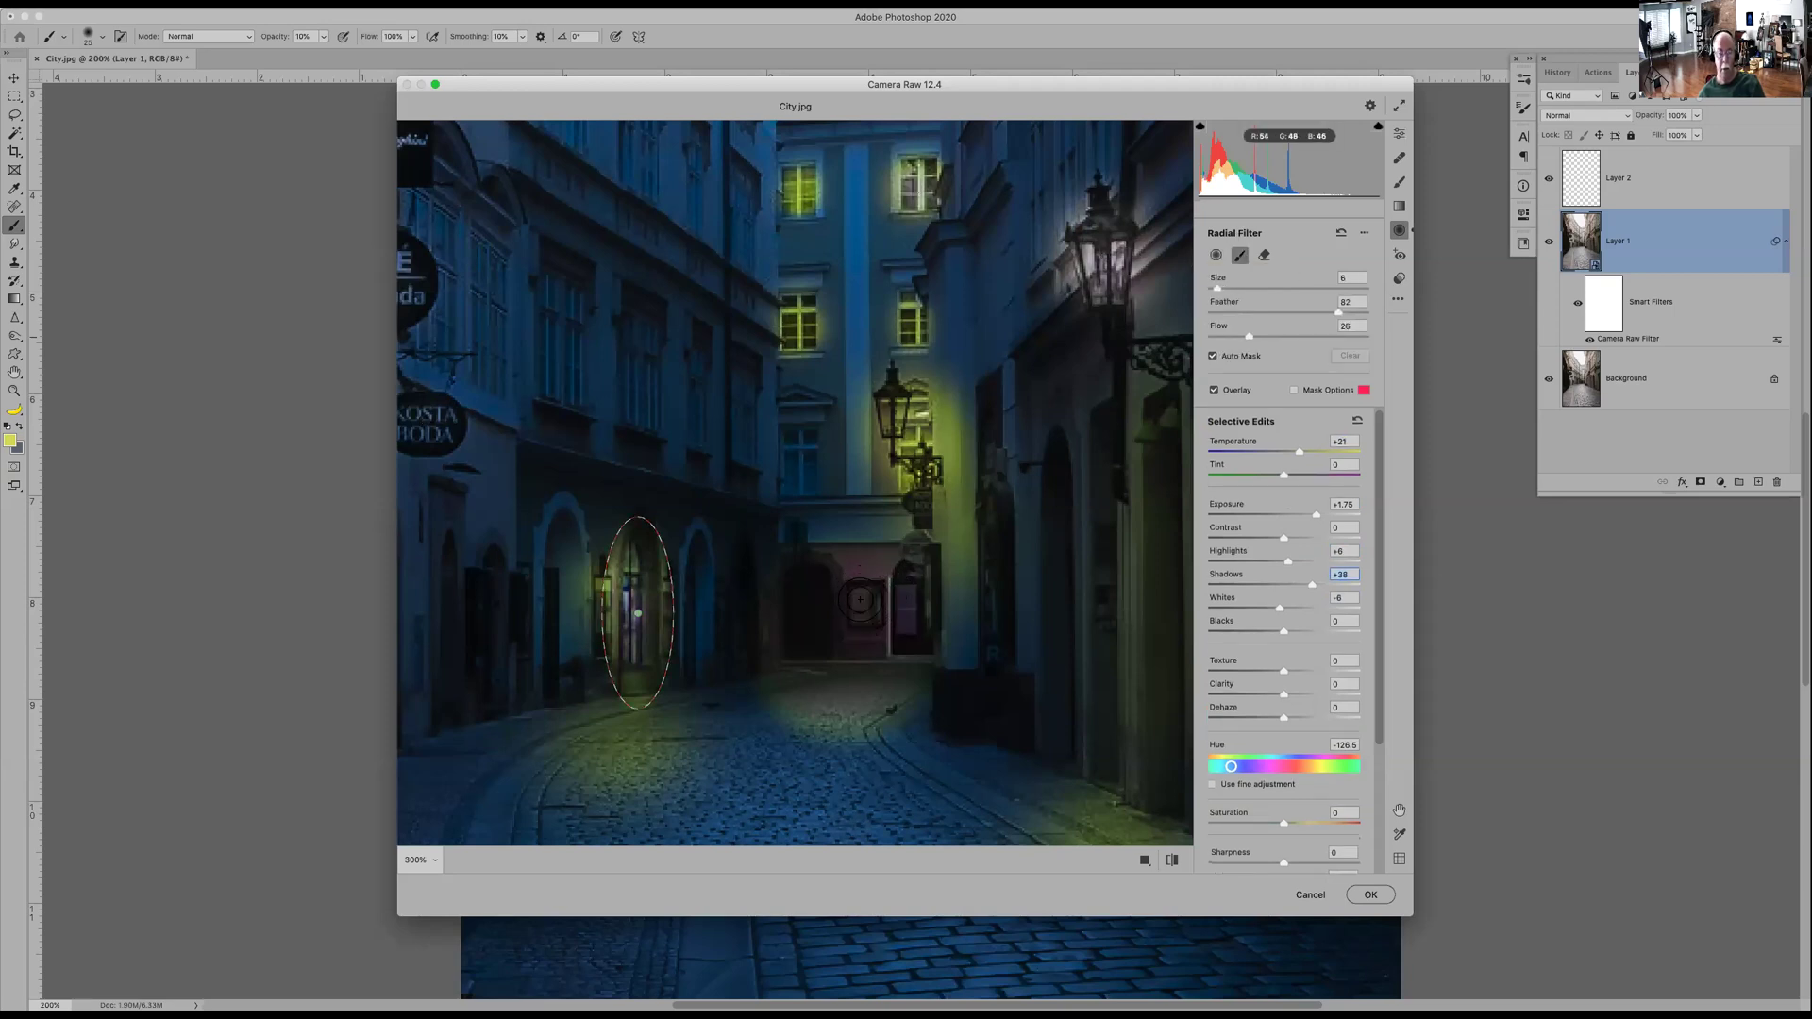
pyautogui.moveTo(860, 599); pyautogui.dragTo(866, 613)
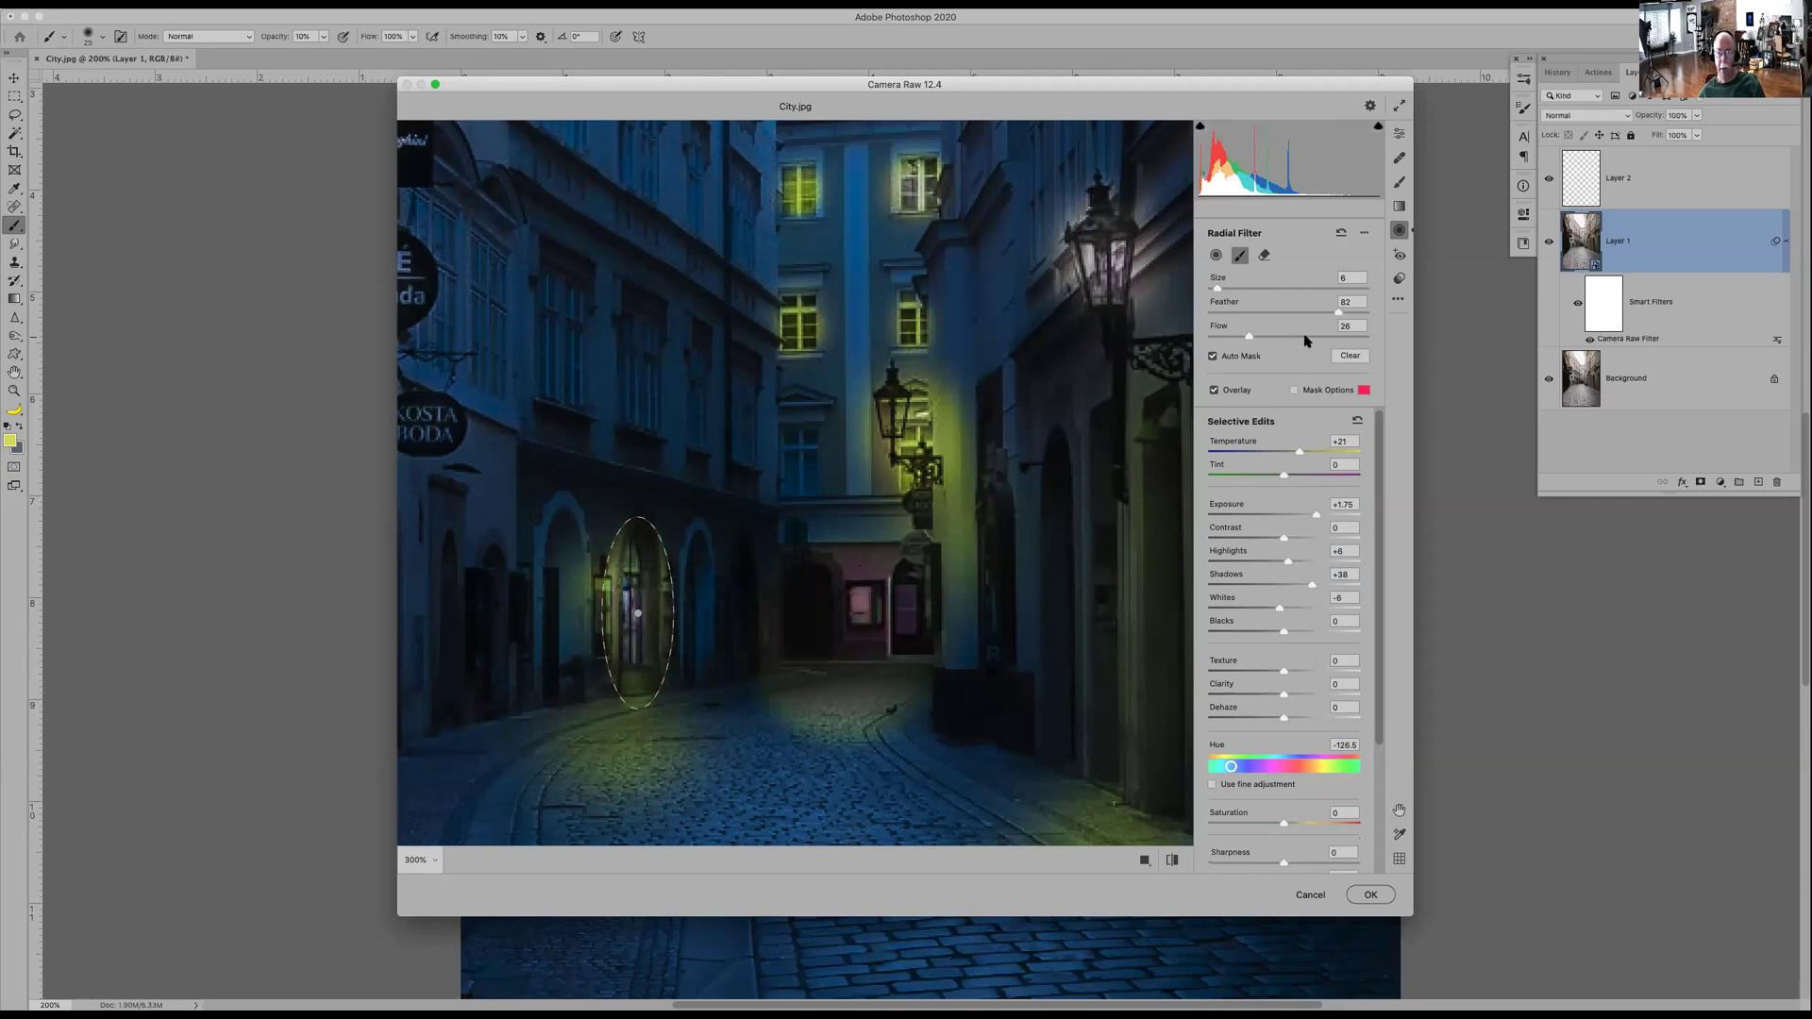
# - Set the arched doorway filter's temperature to +65, hue to +100.2 and exposure to +1.35
pyautogui.moveTo(1324, 454)
pyautogui.mouseDown()
pyautogui.moveTo(1358, 456)
pyautogui.moveTo(1333, 458)
pyautogui.mouseUp()
pyautogui.moveTo(1232, 768); pyautogui.dragTo(1327, 766)
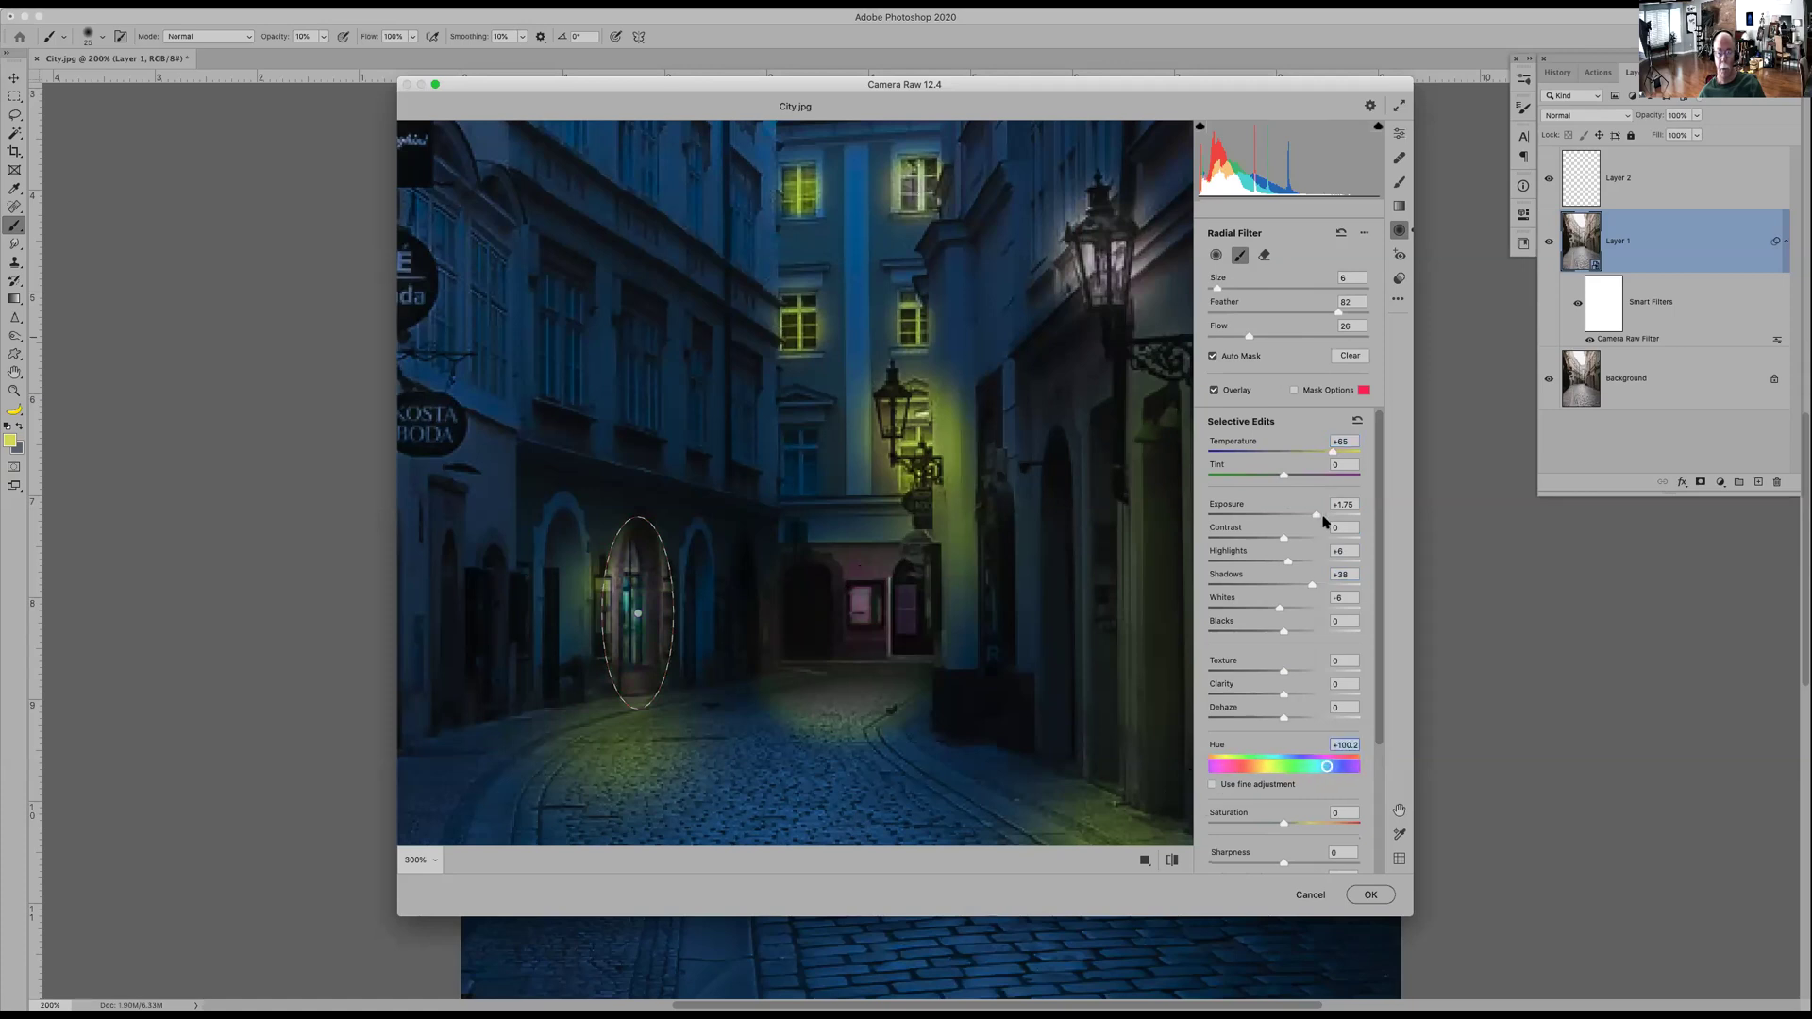
pyautogui.moveTo(1314, 510); pyautogui.dragTo(1322, 518)
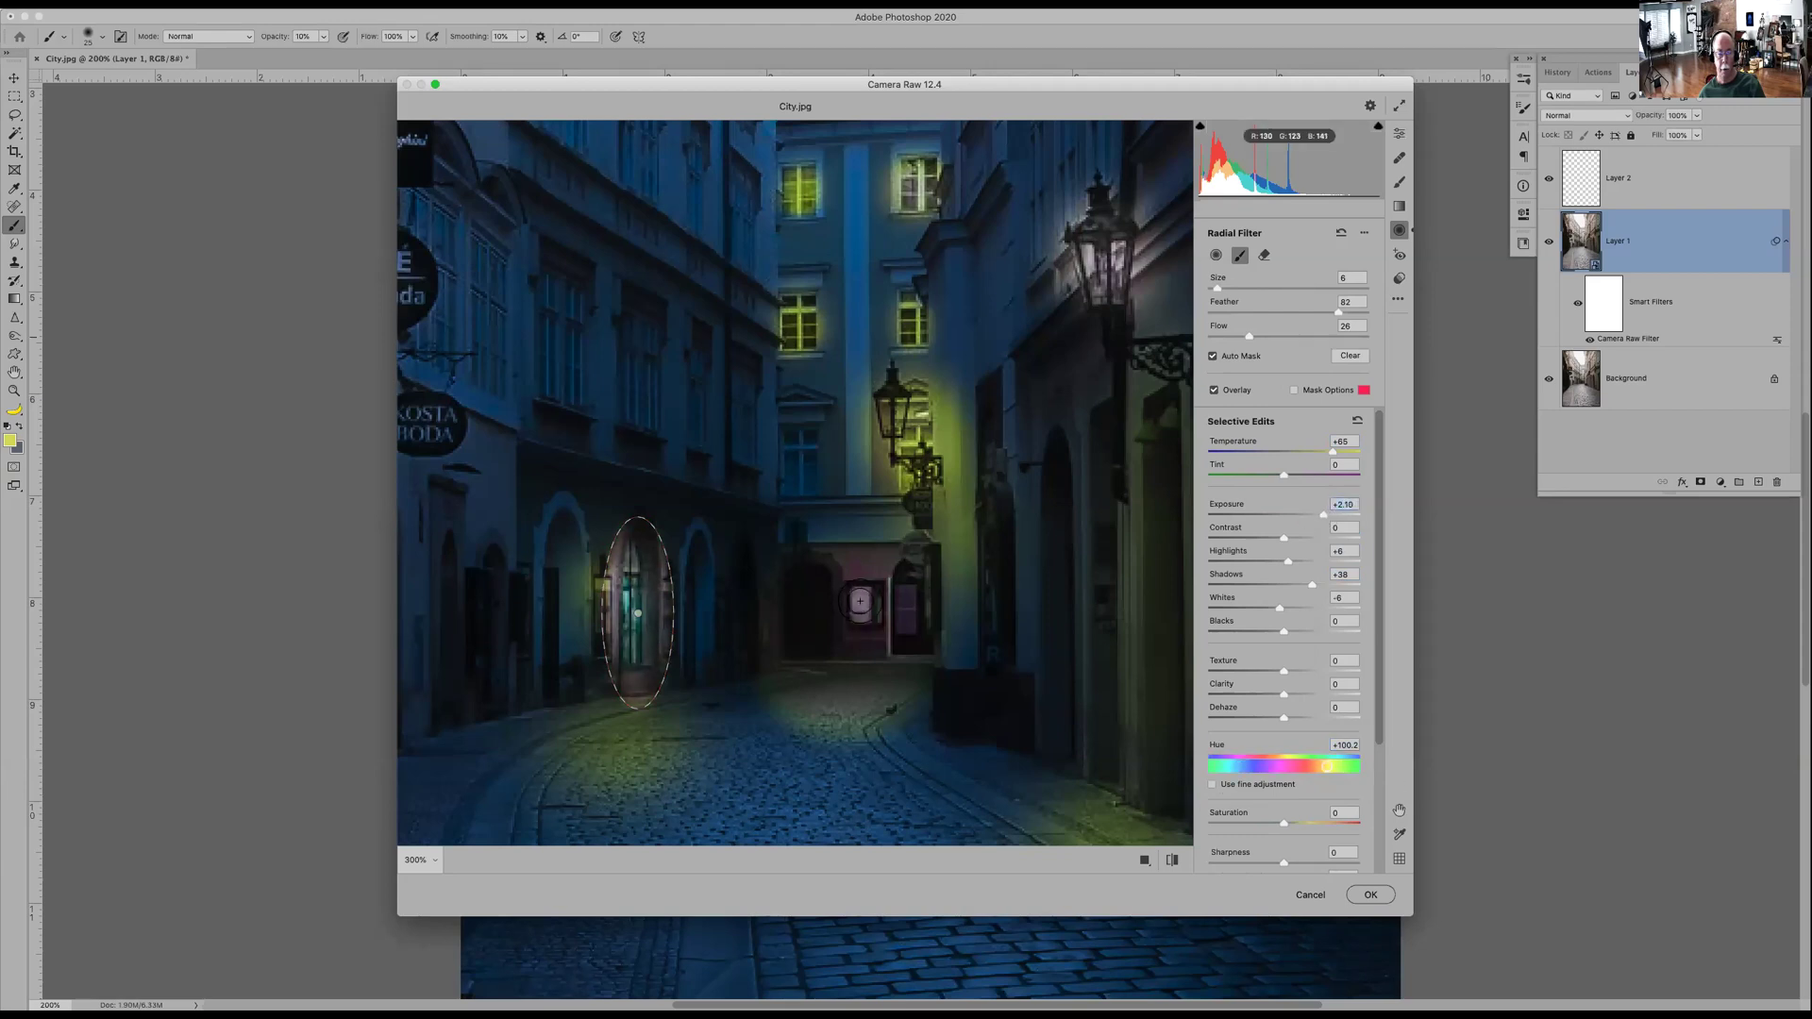
pyautogui.click(1216, 256)
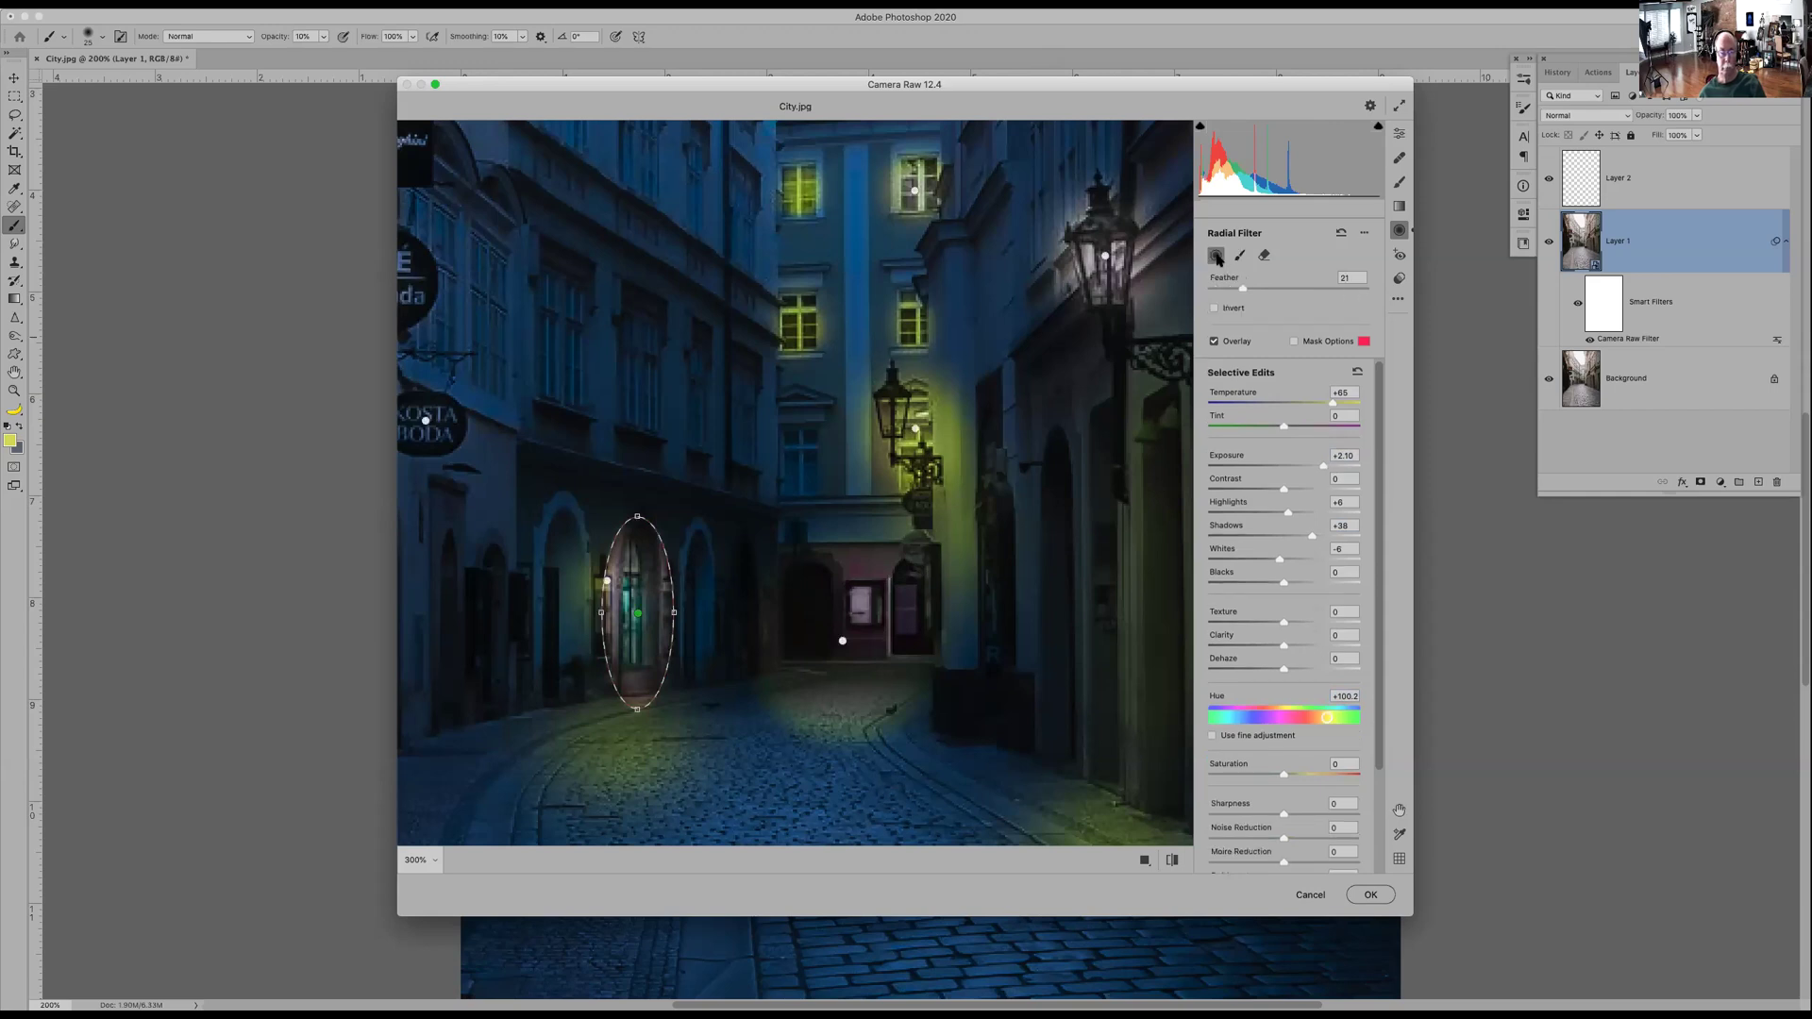
pyautogui.click(1310, 467)
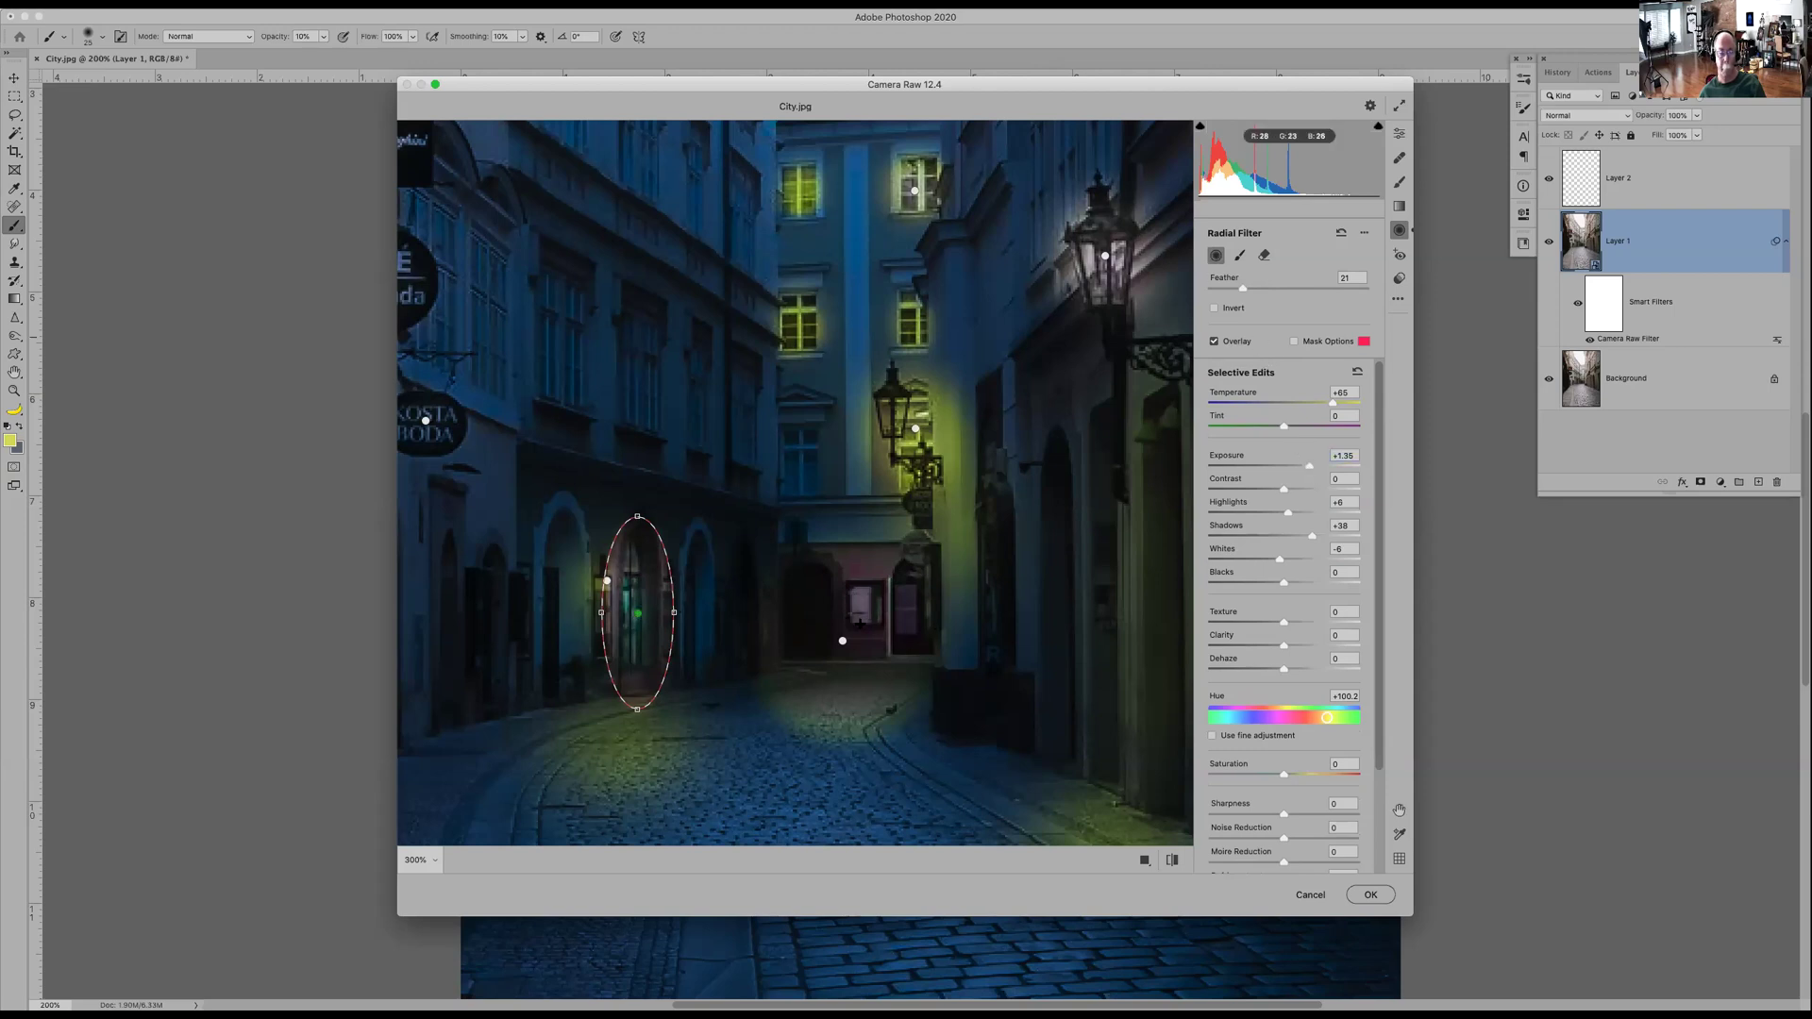
# - Place a small round radial filter over the far window, fine-tune its exposure, saturation, temperature and highlights, and apply the Camera Raw changes
pyautogui.moveTo(862, 610); pyautogui.dragTo(888, 634)
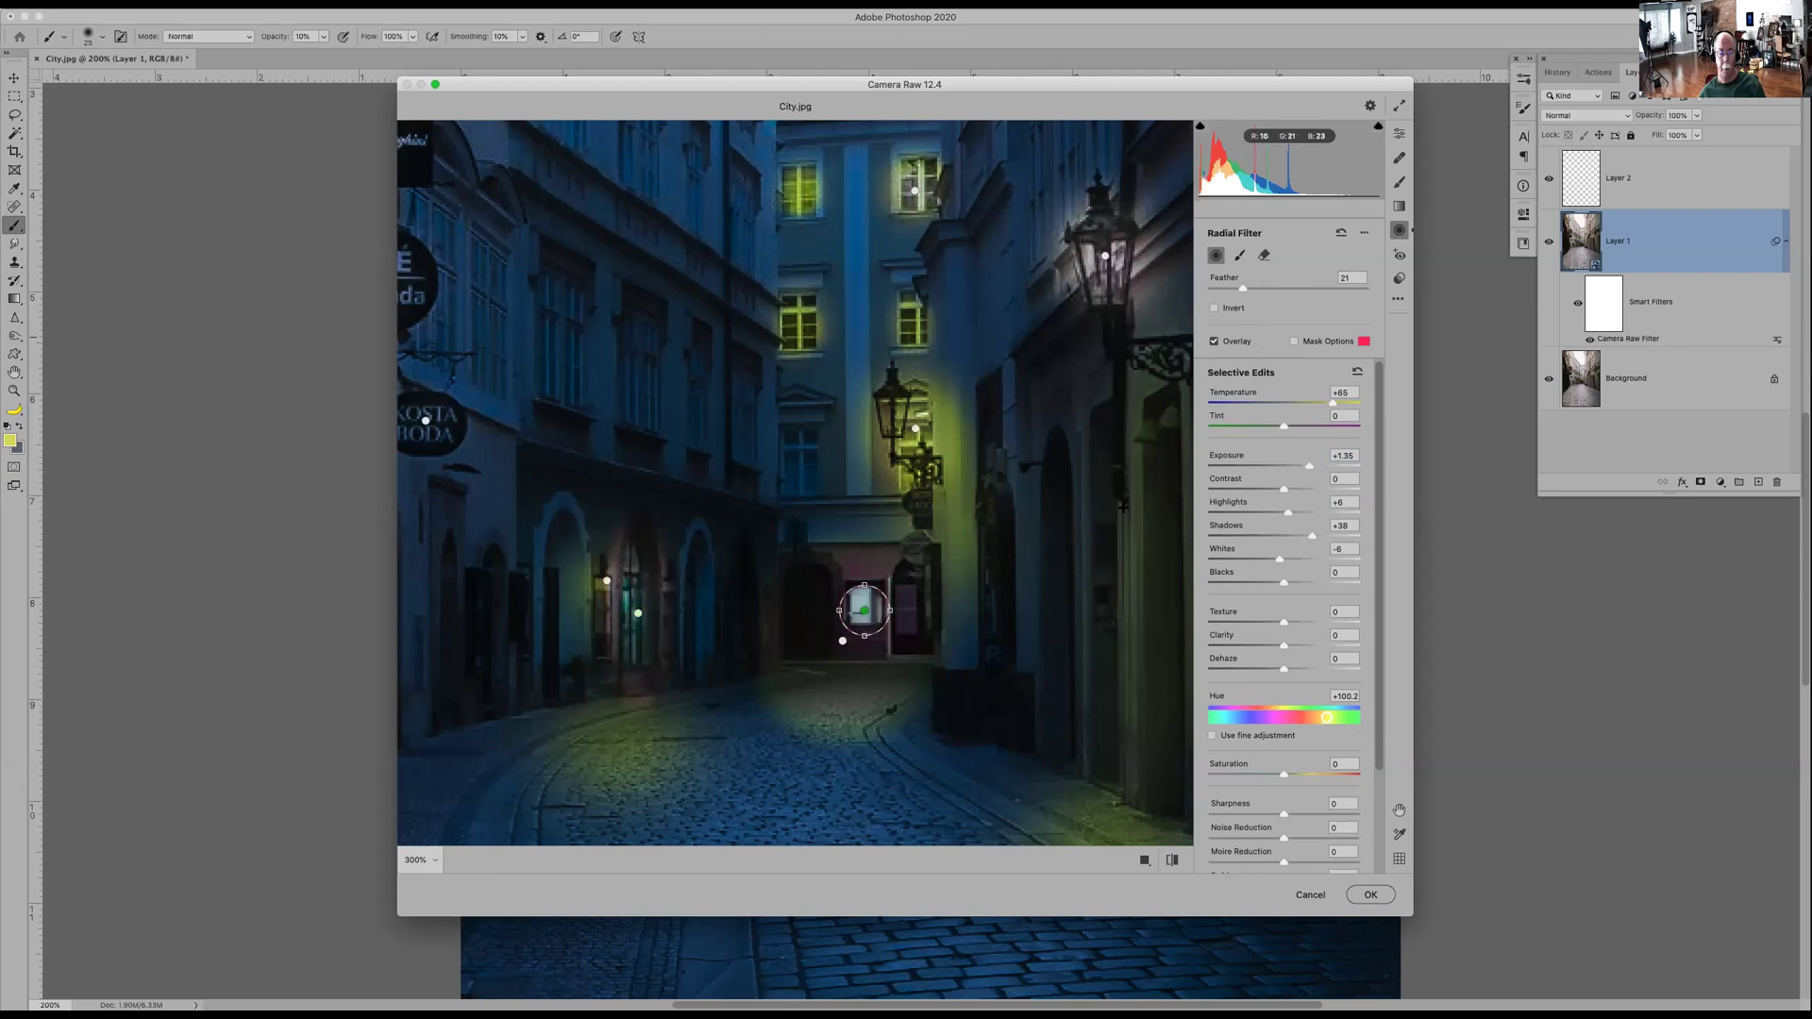
pyautogui.moveTo(1305, 472); pyautogui.dragTo(1284, 474)
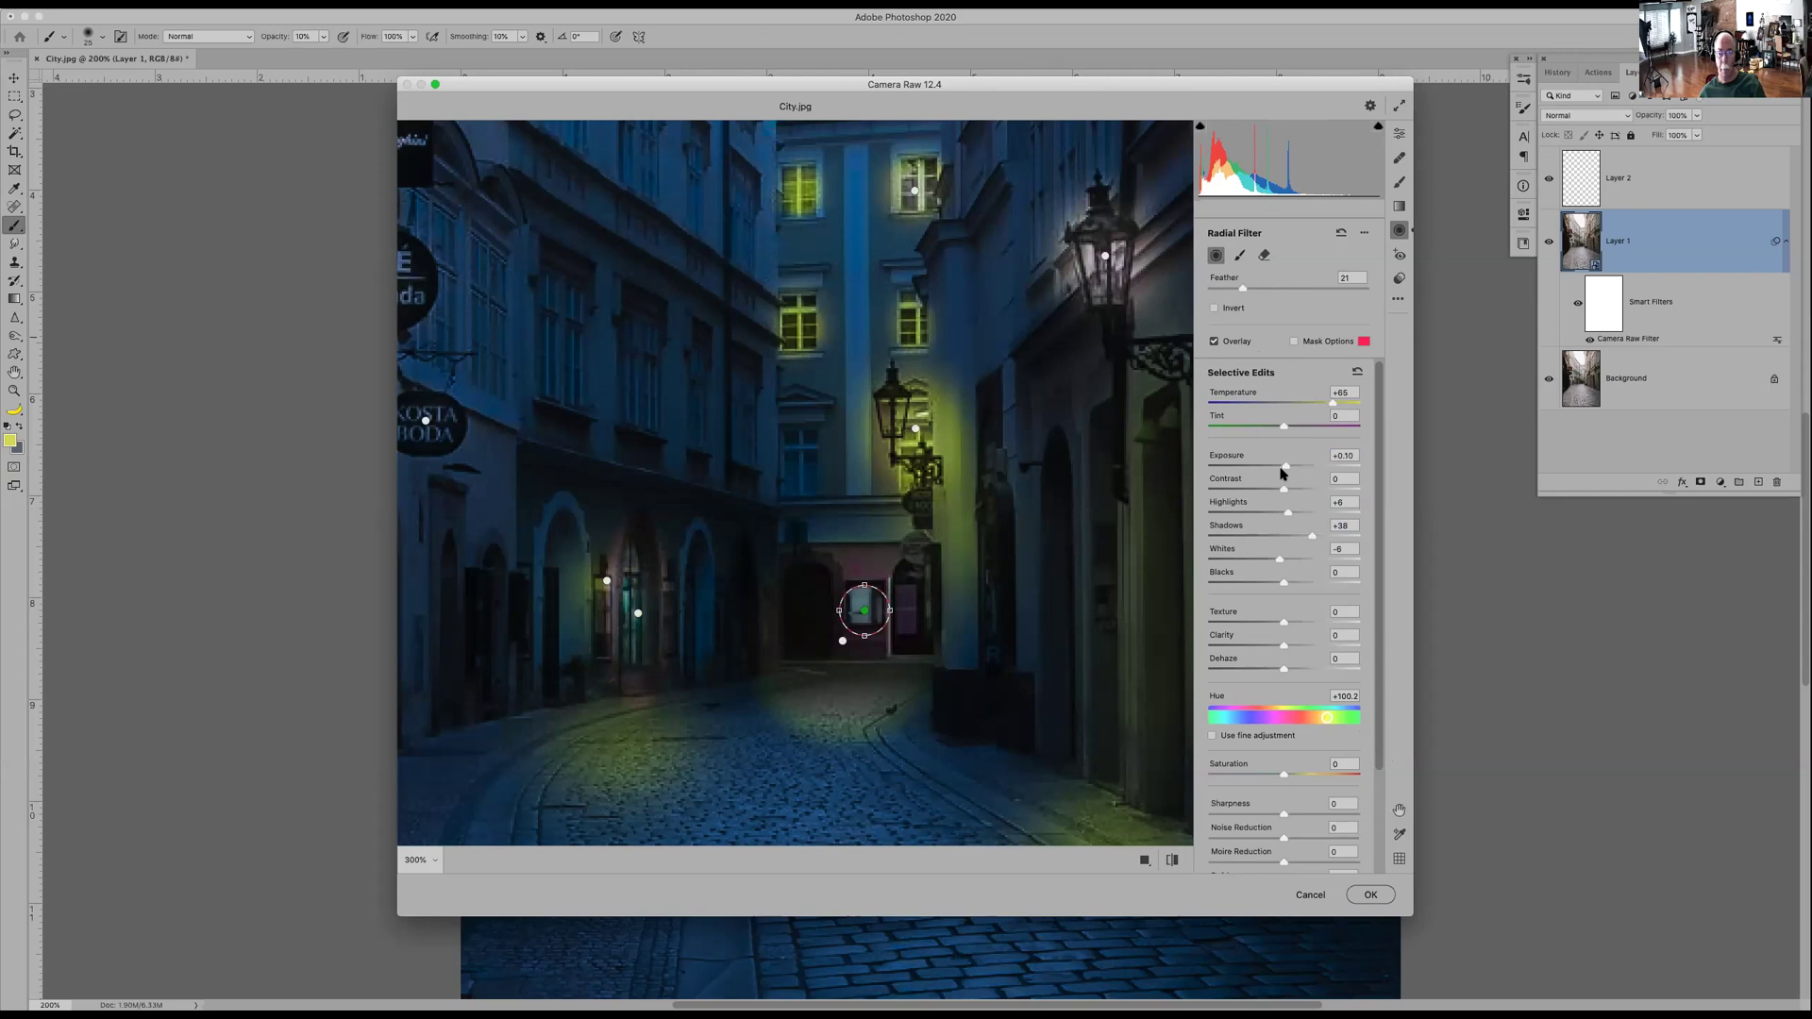
pyautogui.moveTo(1283, 776); pyautogui.dragTo(1280, 776)
pyautogui.moveTo(1333, 403); pyautogui.dragTo(1346, 406)
pyautogui.moveTo(1289, 513); pyautogui.dragTo(1294, 517)
pyautogui.click(1370, 896)
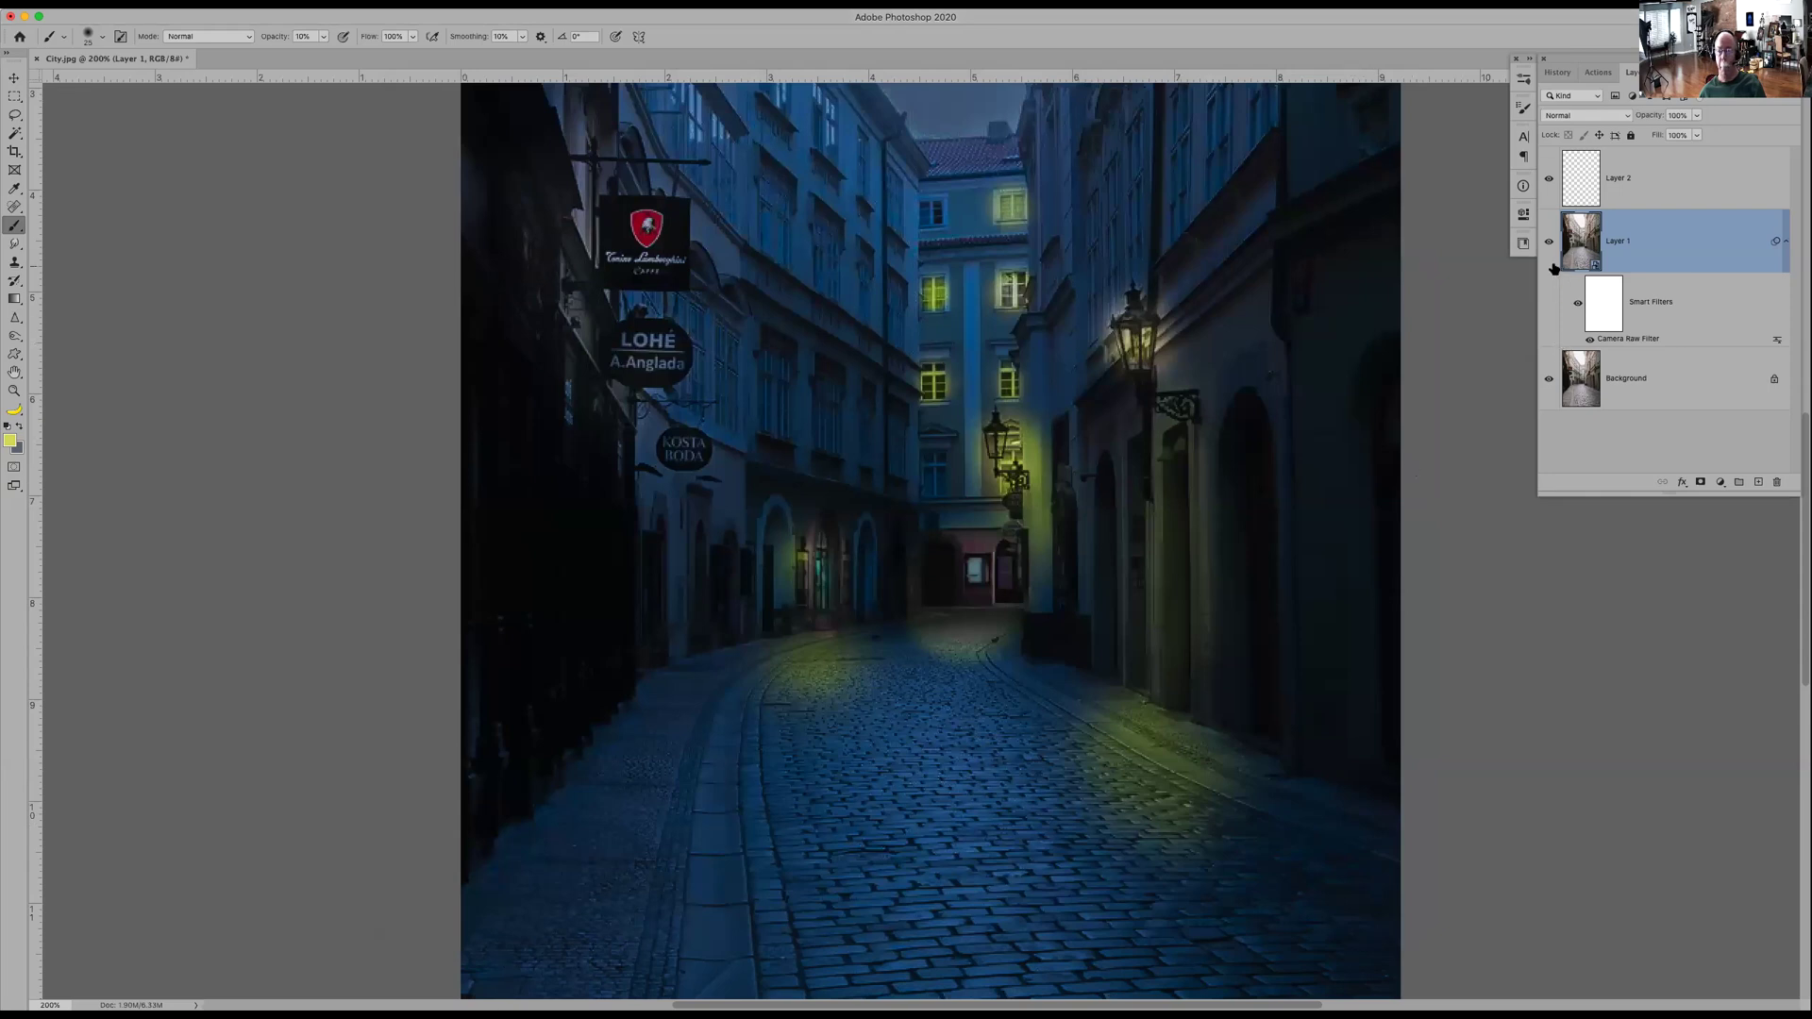
# - Compare the night scene with the original daytime photo by repeatedly showing only the Background layer
pyautogui.keyDown('alt'); pyautogui.click(1548, 378); pyautogui.keyUp('alt')
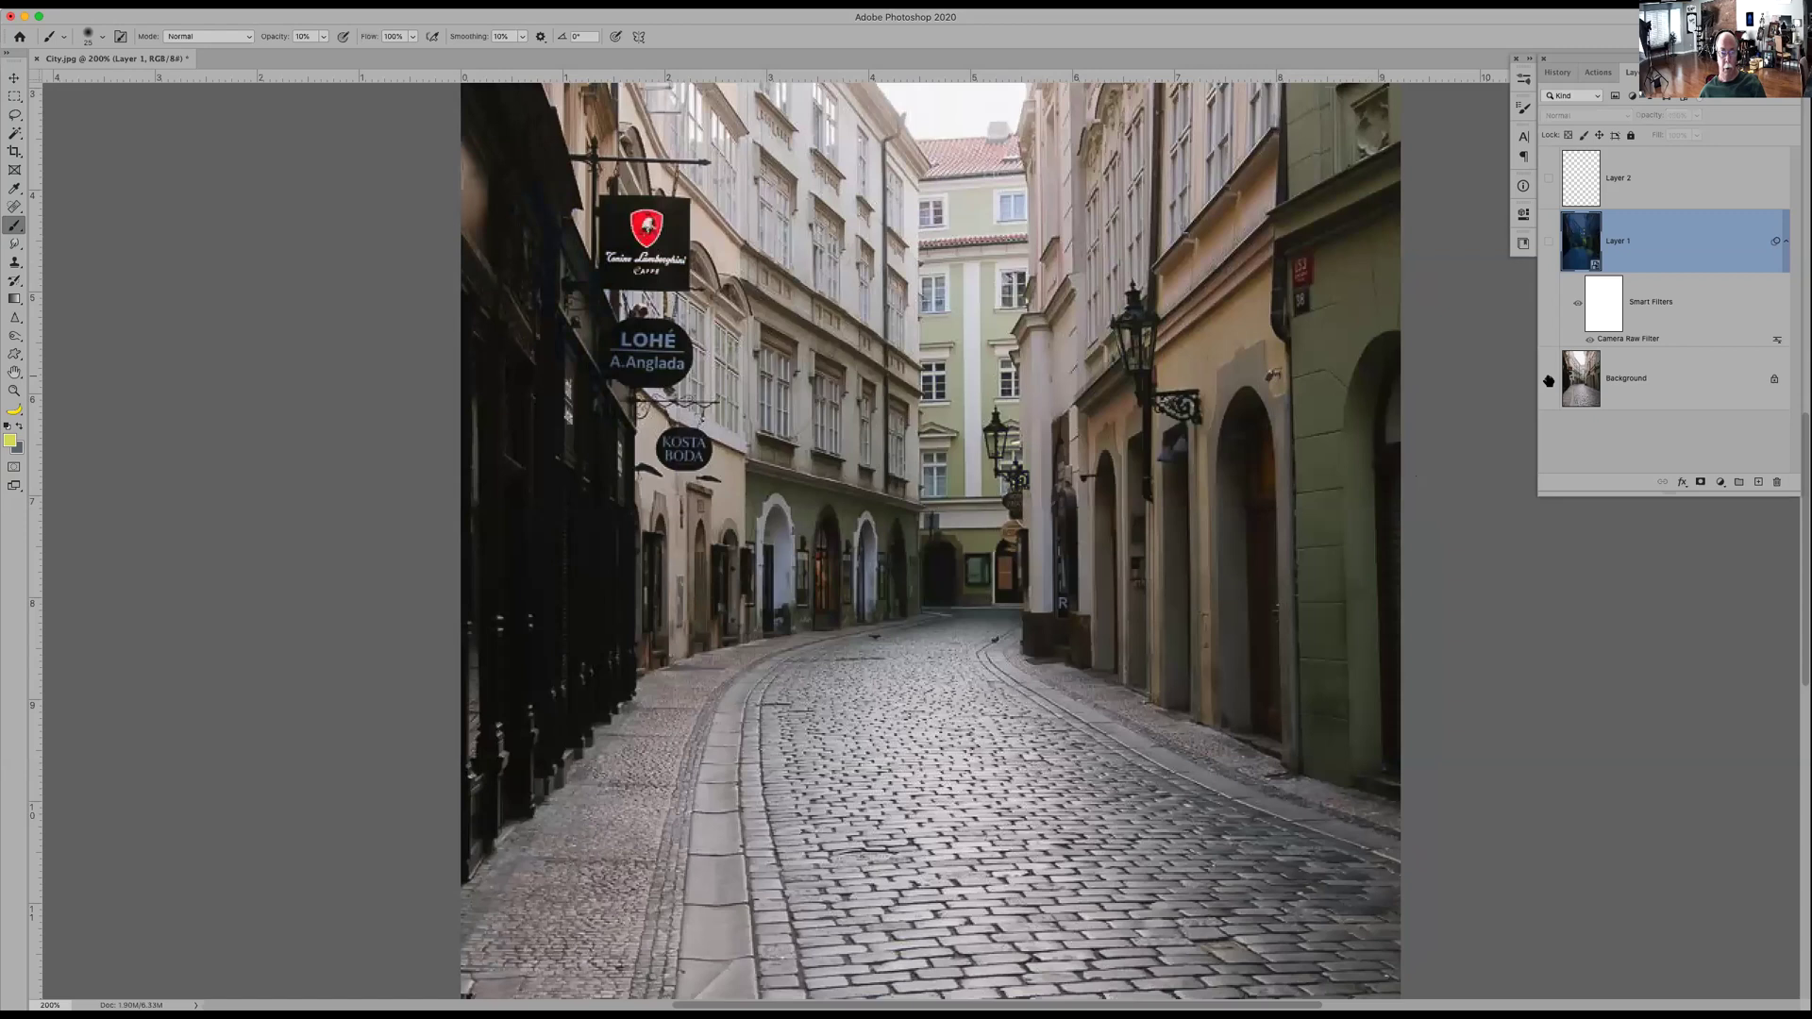
pyautogui.keyDown('alt'); pyautogui.click(1548, 378); pyautogui.keyUp('alt')
pyautogui.keyDown('alt'); pyautogui.click(1548, 378); pyautogui.keyUp('alt')
pyautogui.keyDown('alt'); pyautogui.click(1549, 379); pyautogui.keyUp('alt')
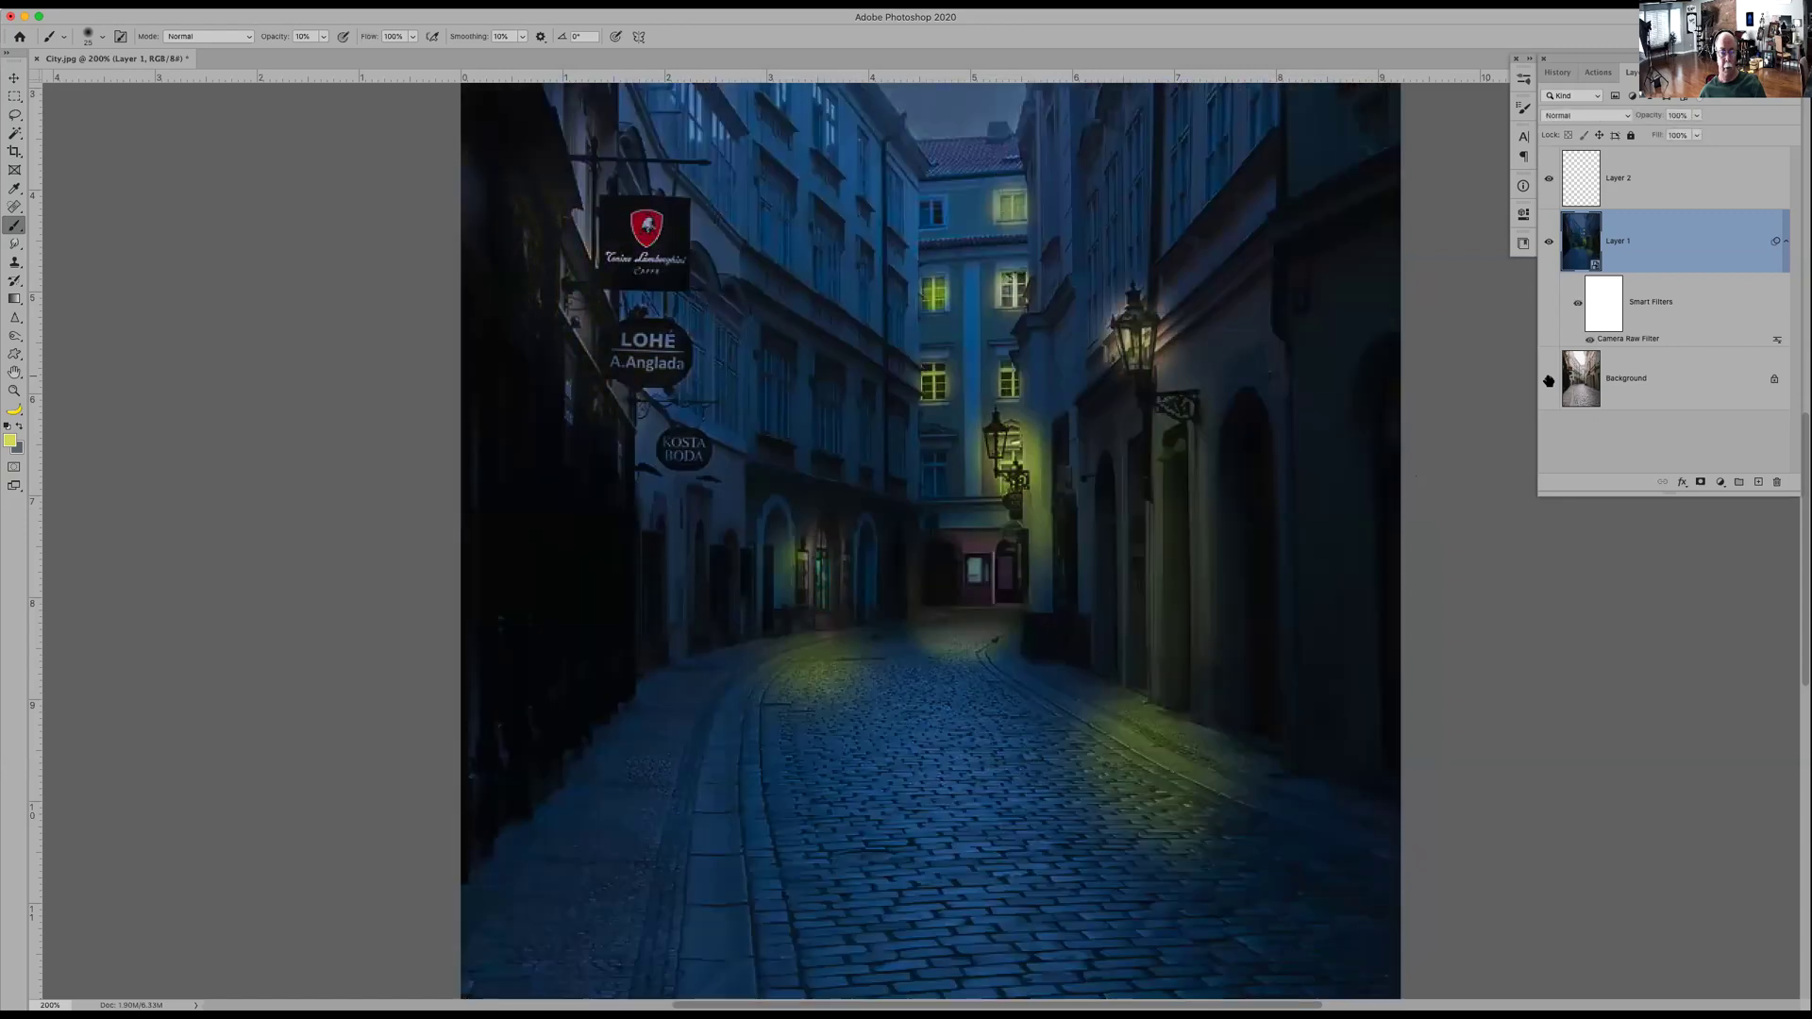
pyautogui.keyDown('alt'); pyautogui.click(1549, 378); pyautogui.keyUp('alt')
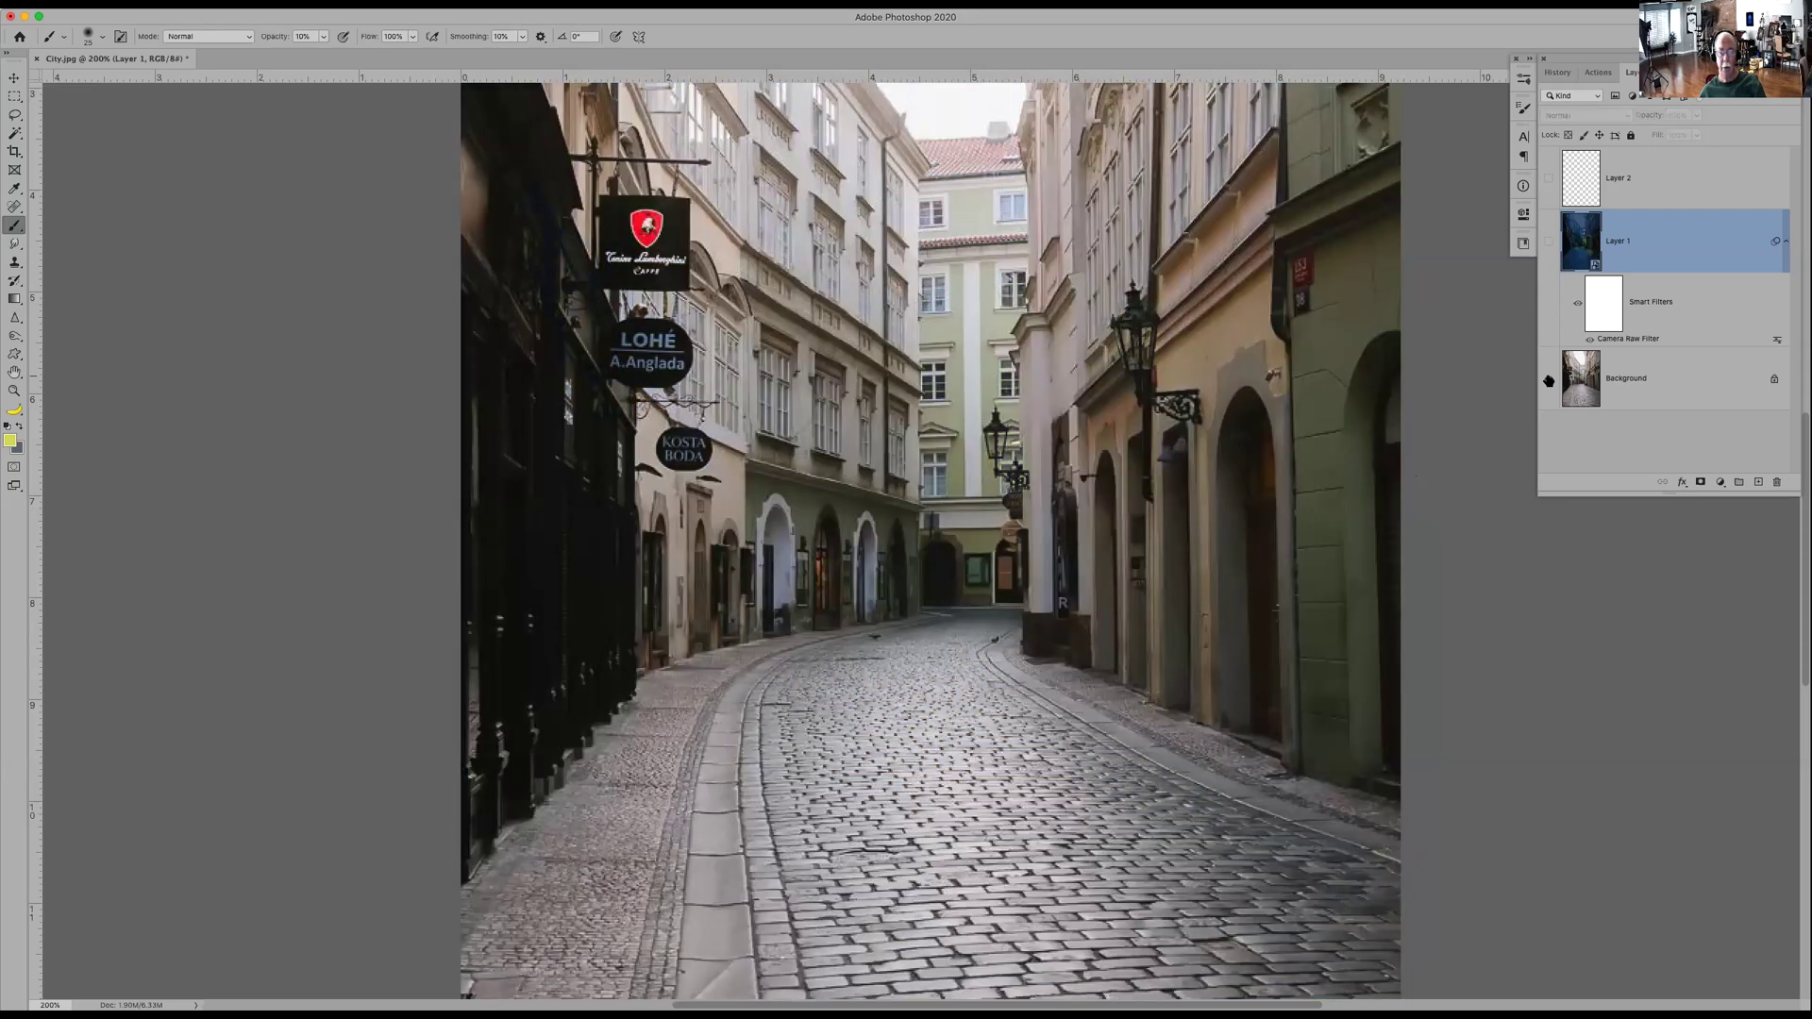
pyautogui.keyDown('alt'); pyautogui.click(1548, 379); pyautogui.keyUp('alt')
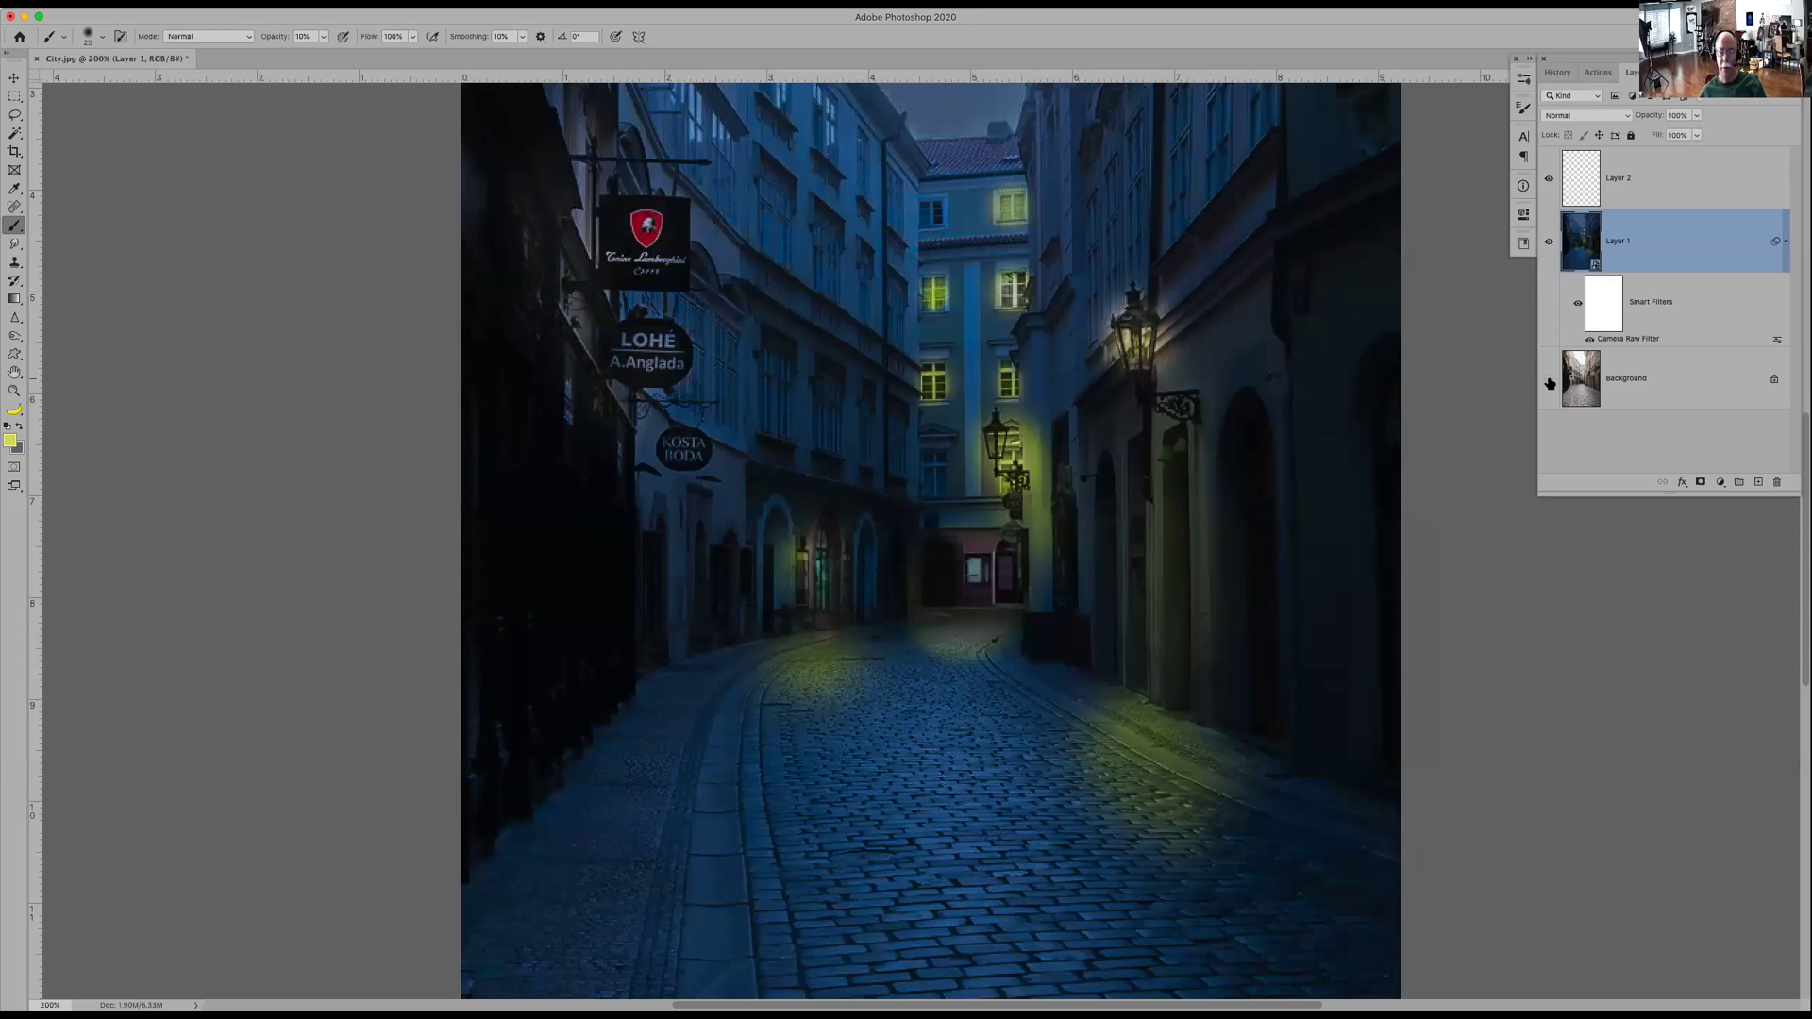
pyautogui.keyDown('alt'); pyautogui.click(1548, 380); pyautogui.keyUp('alt')
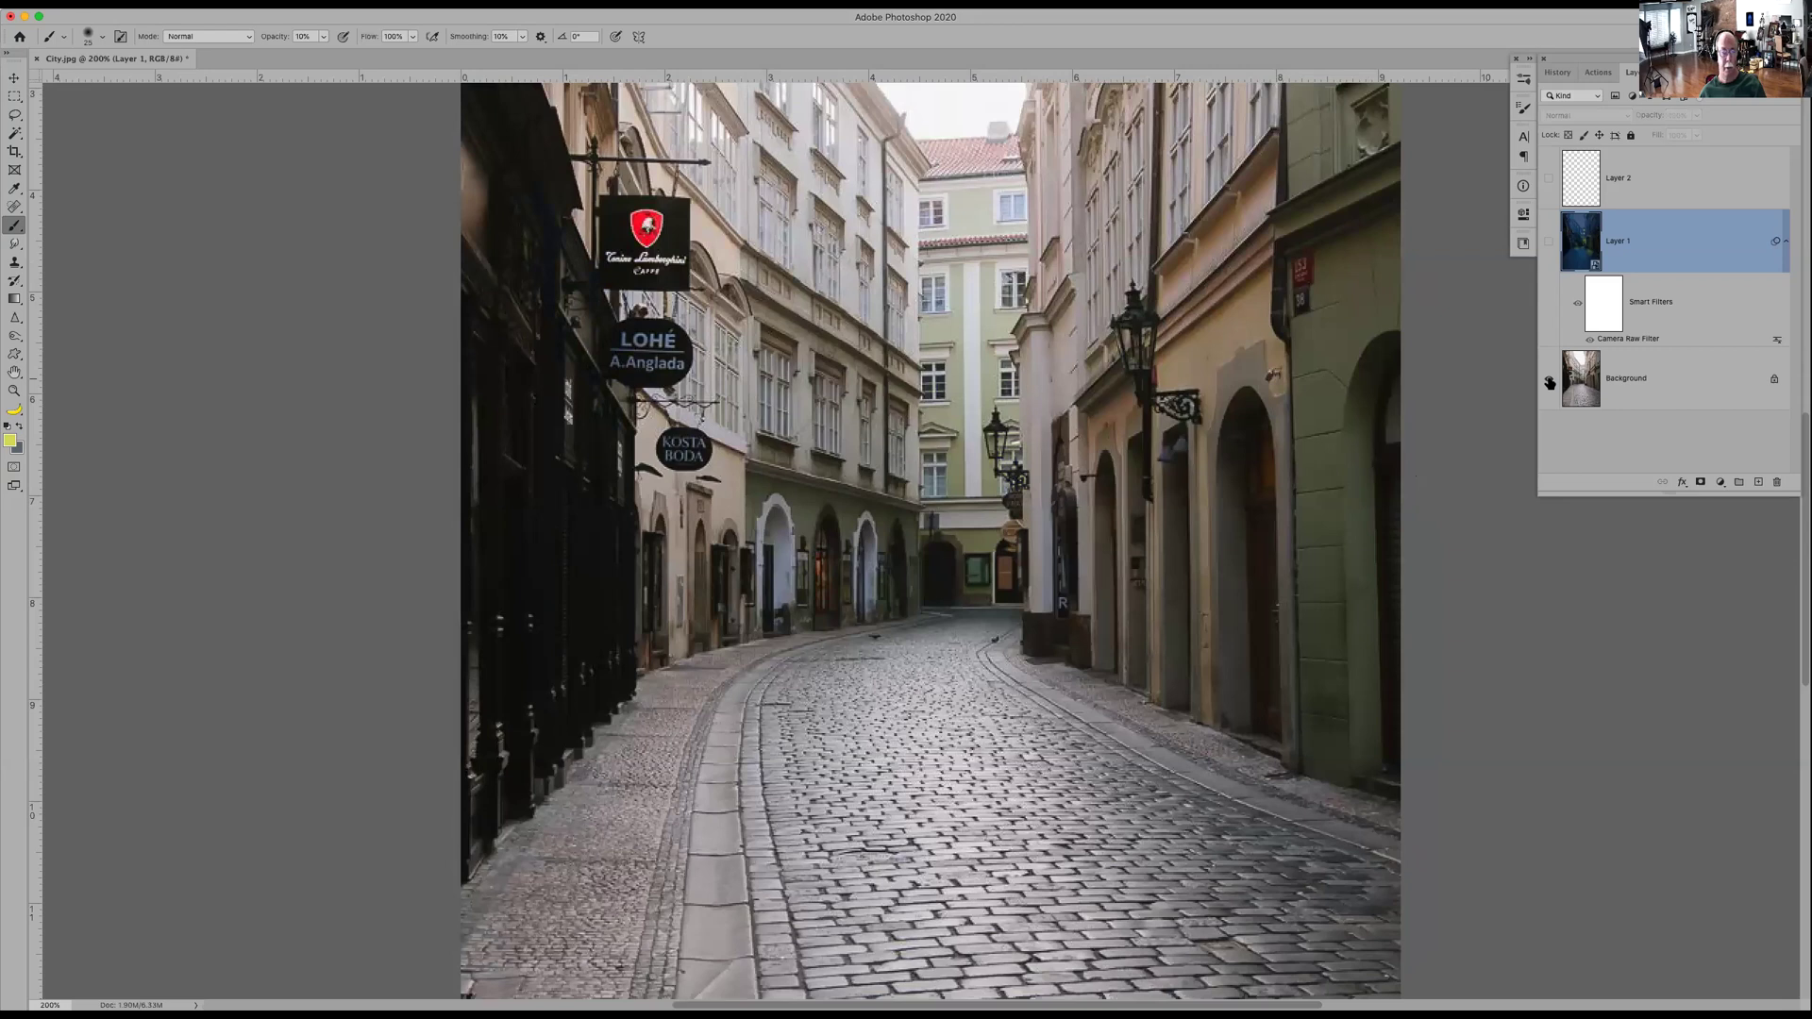
pyautogui.keyDown('alt'); pyautogui.click(1549, 380); pyautogui.keyUp('alt')
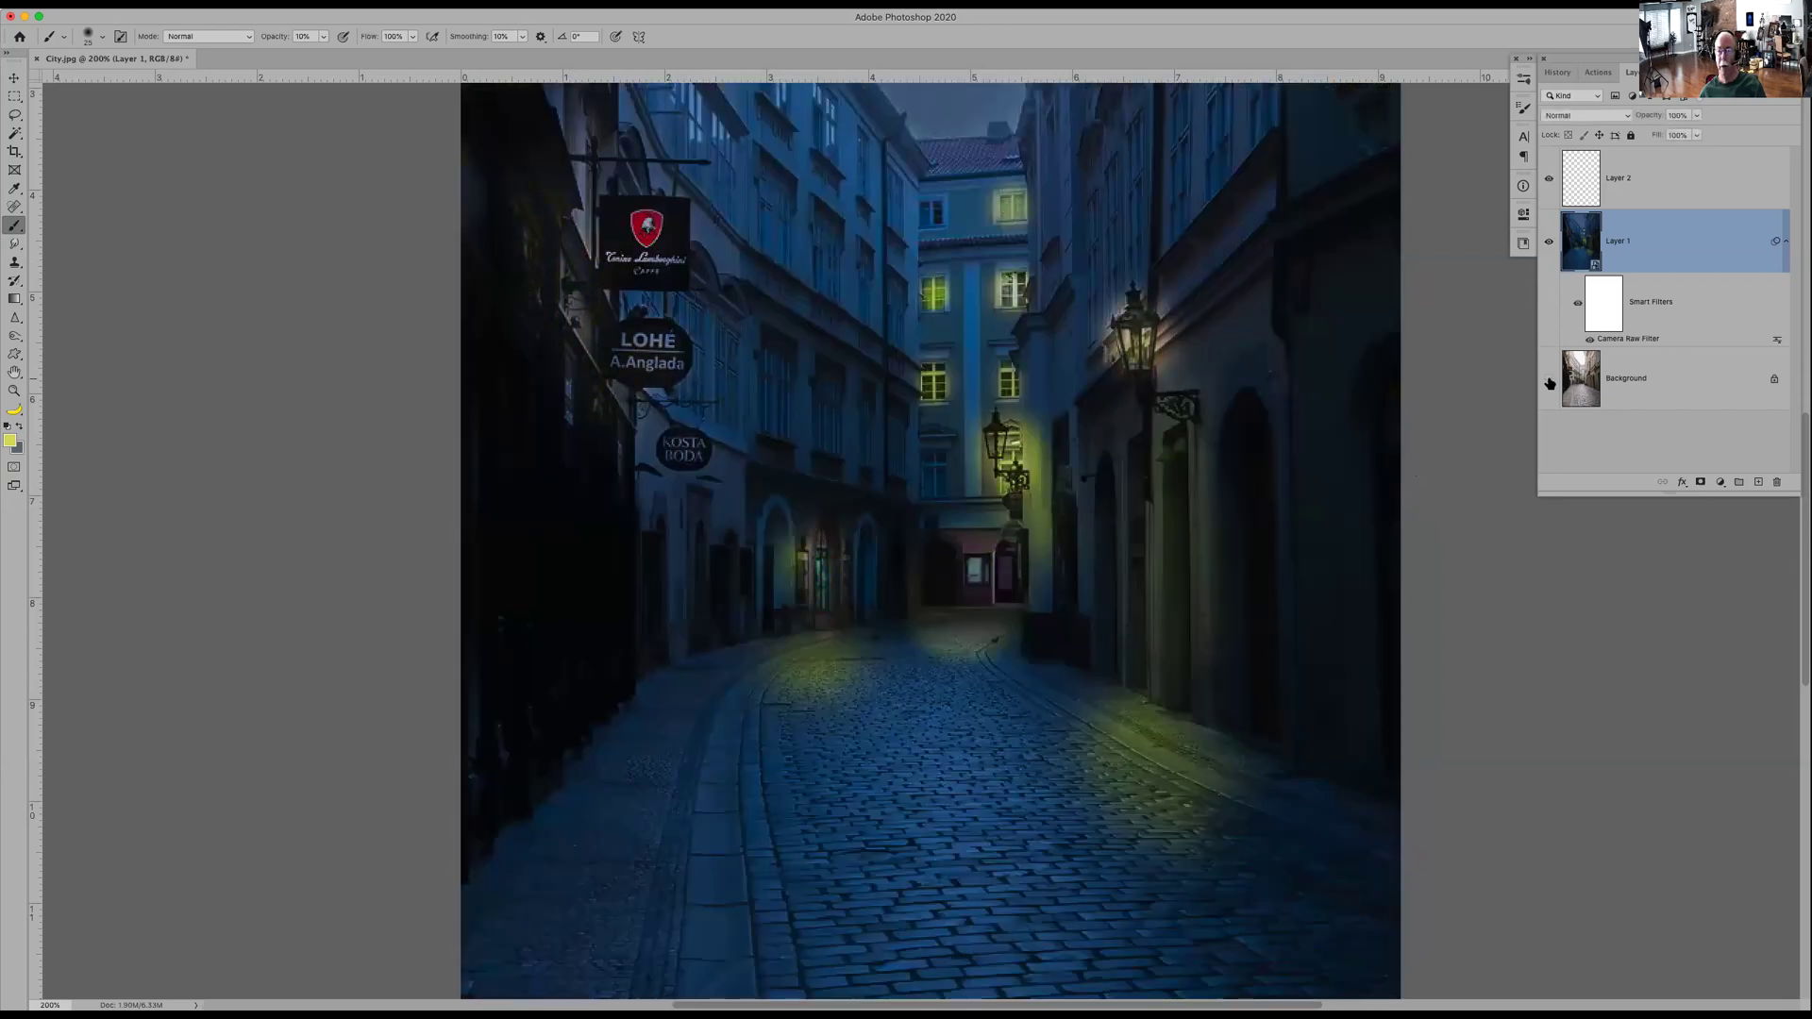
# - Reopen the Camera Raw smart filter and try a small round radial filter below the KOSTA BODA sign, deleting it again
pyautogui.doubleClick(1625, 335)
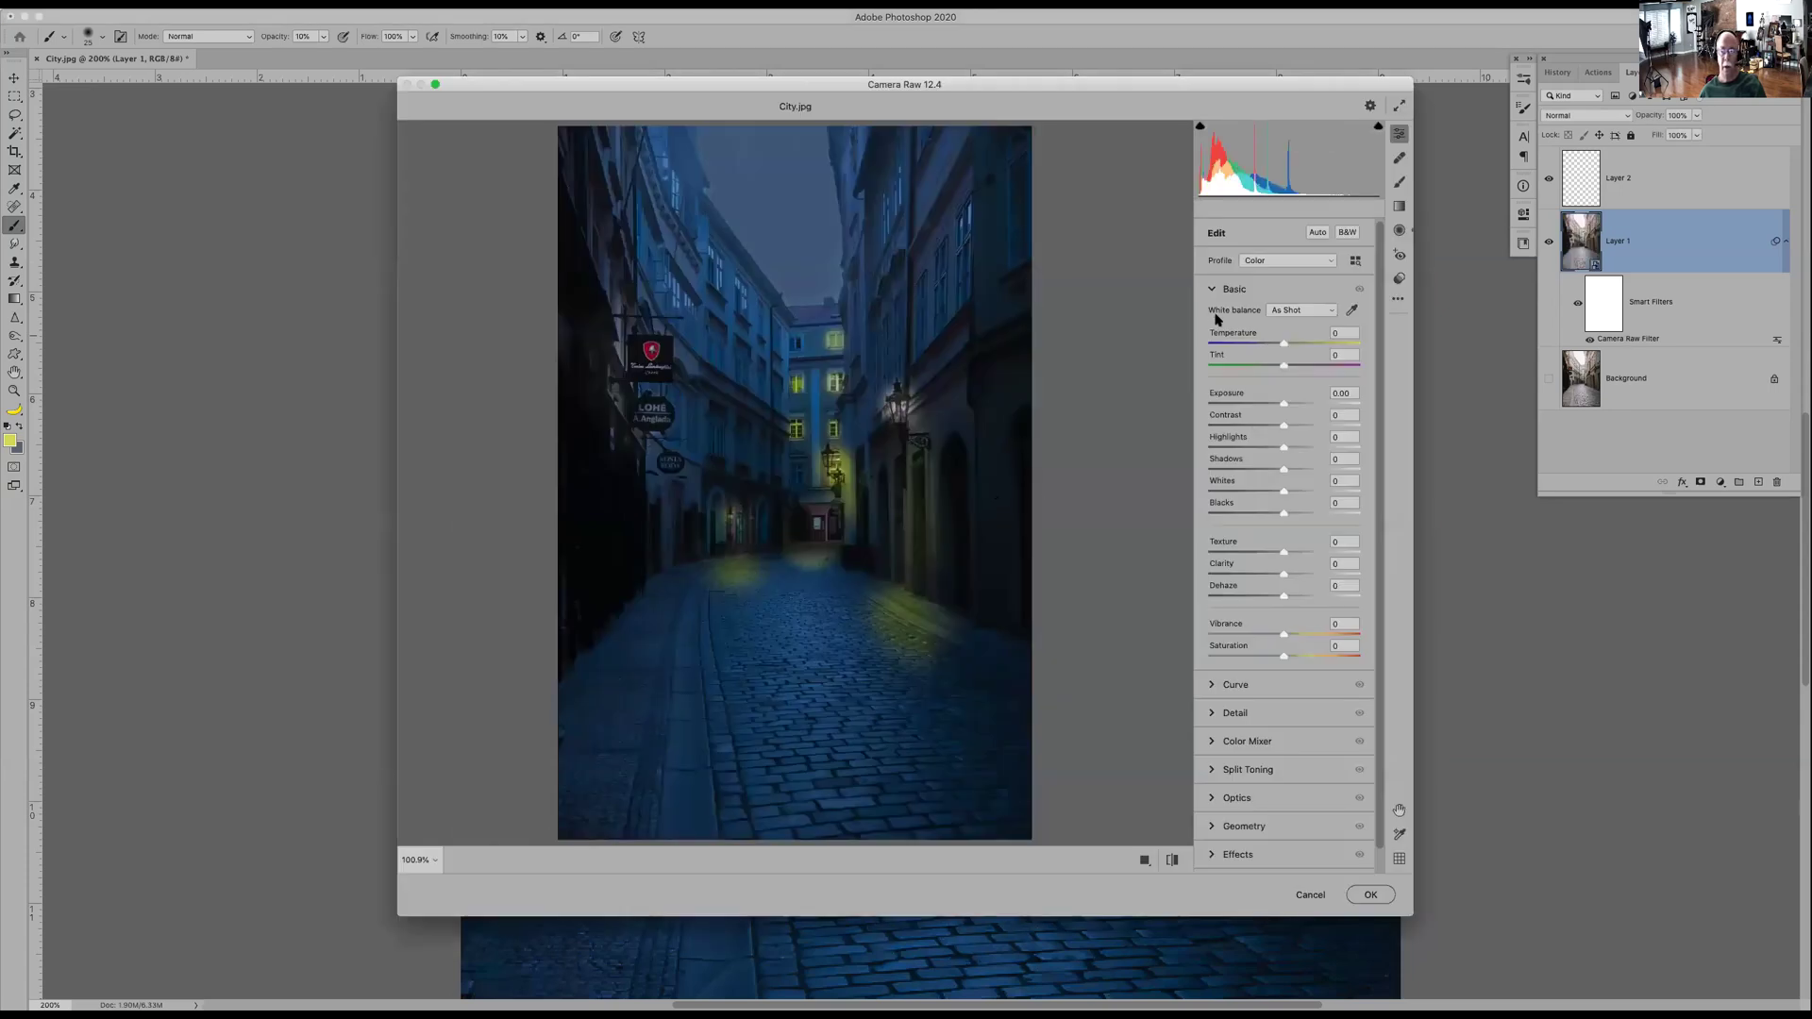
pyautogui.click(1400, 236)
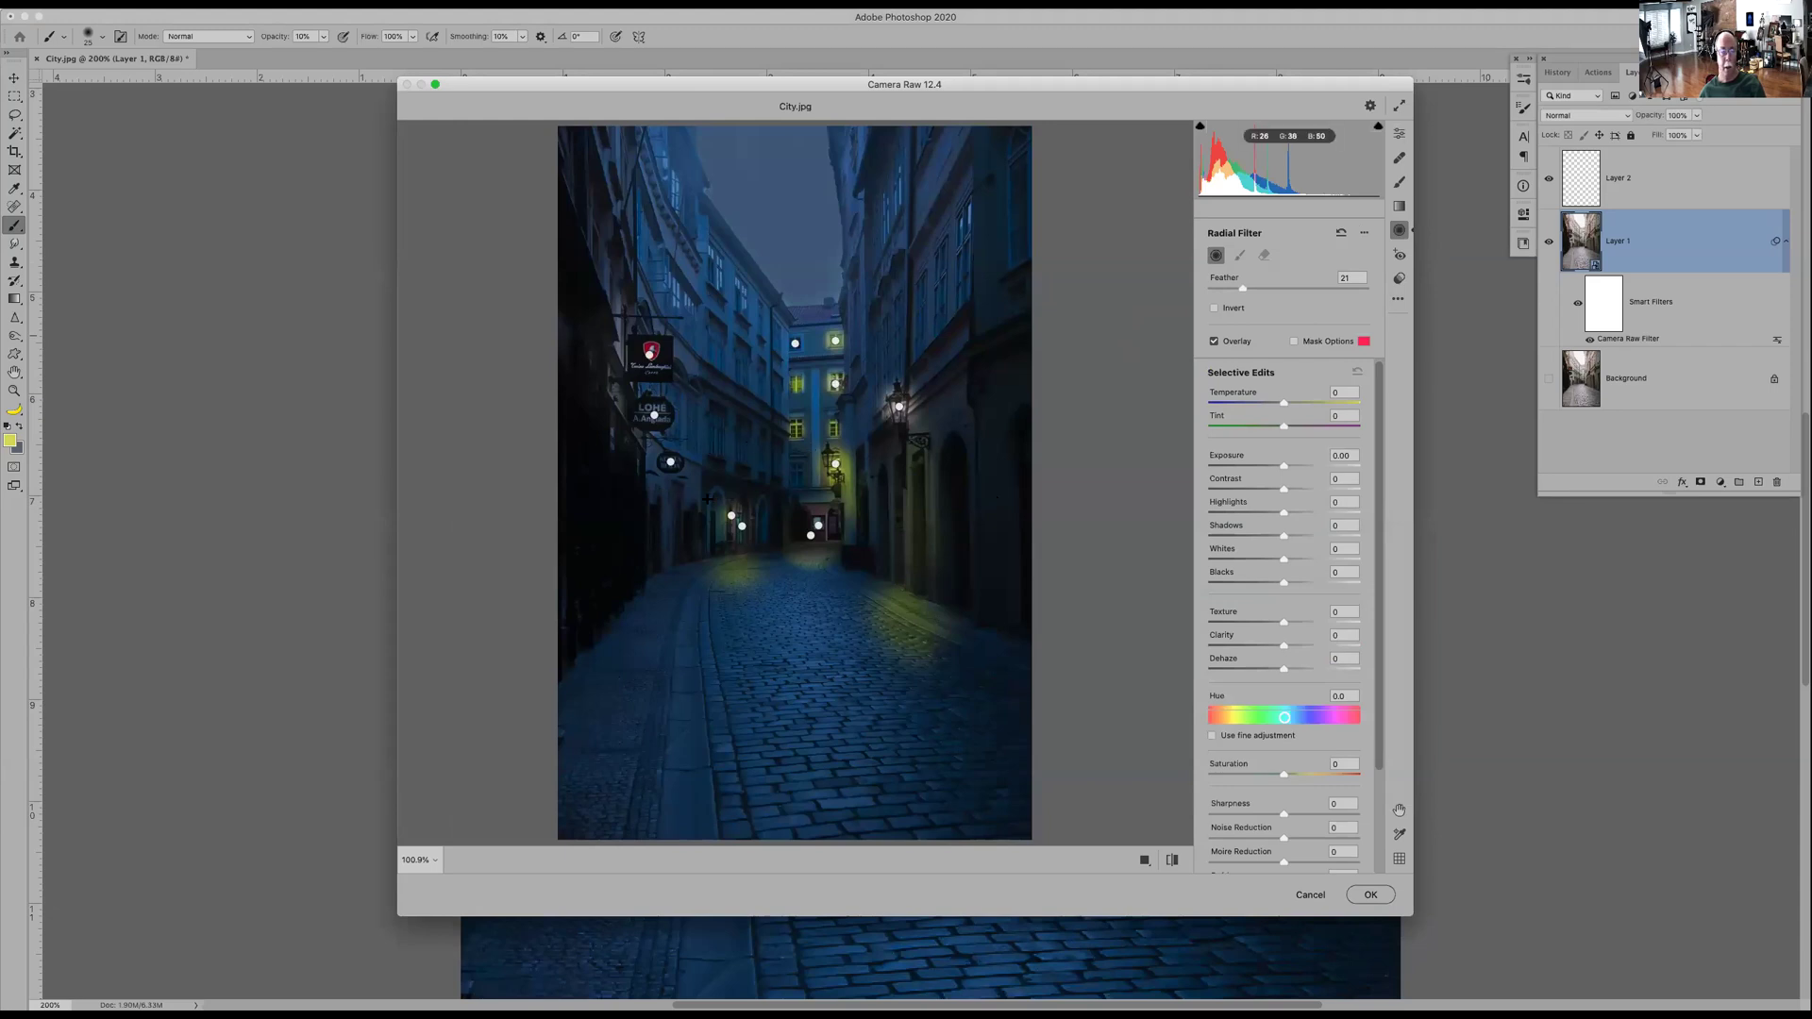
pyautogui.moveTo(663, 517); pyautogui.dragTo(689, 518)
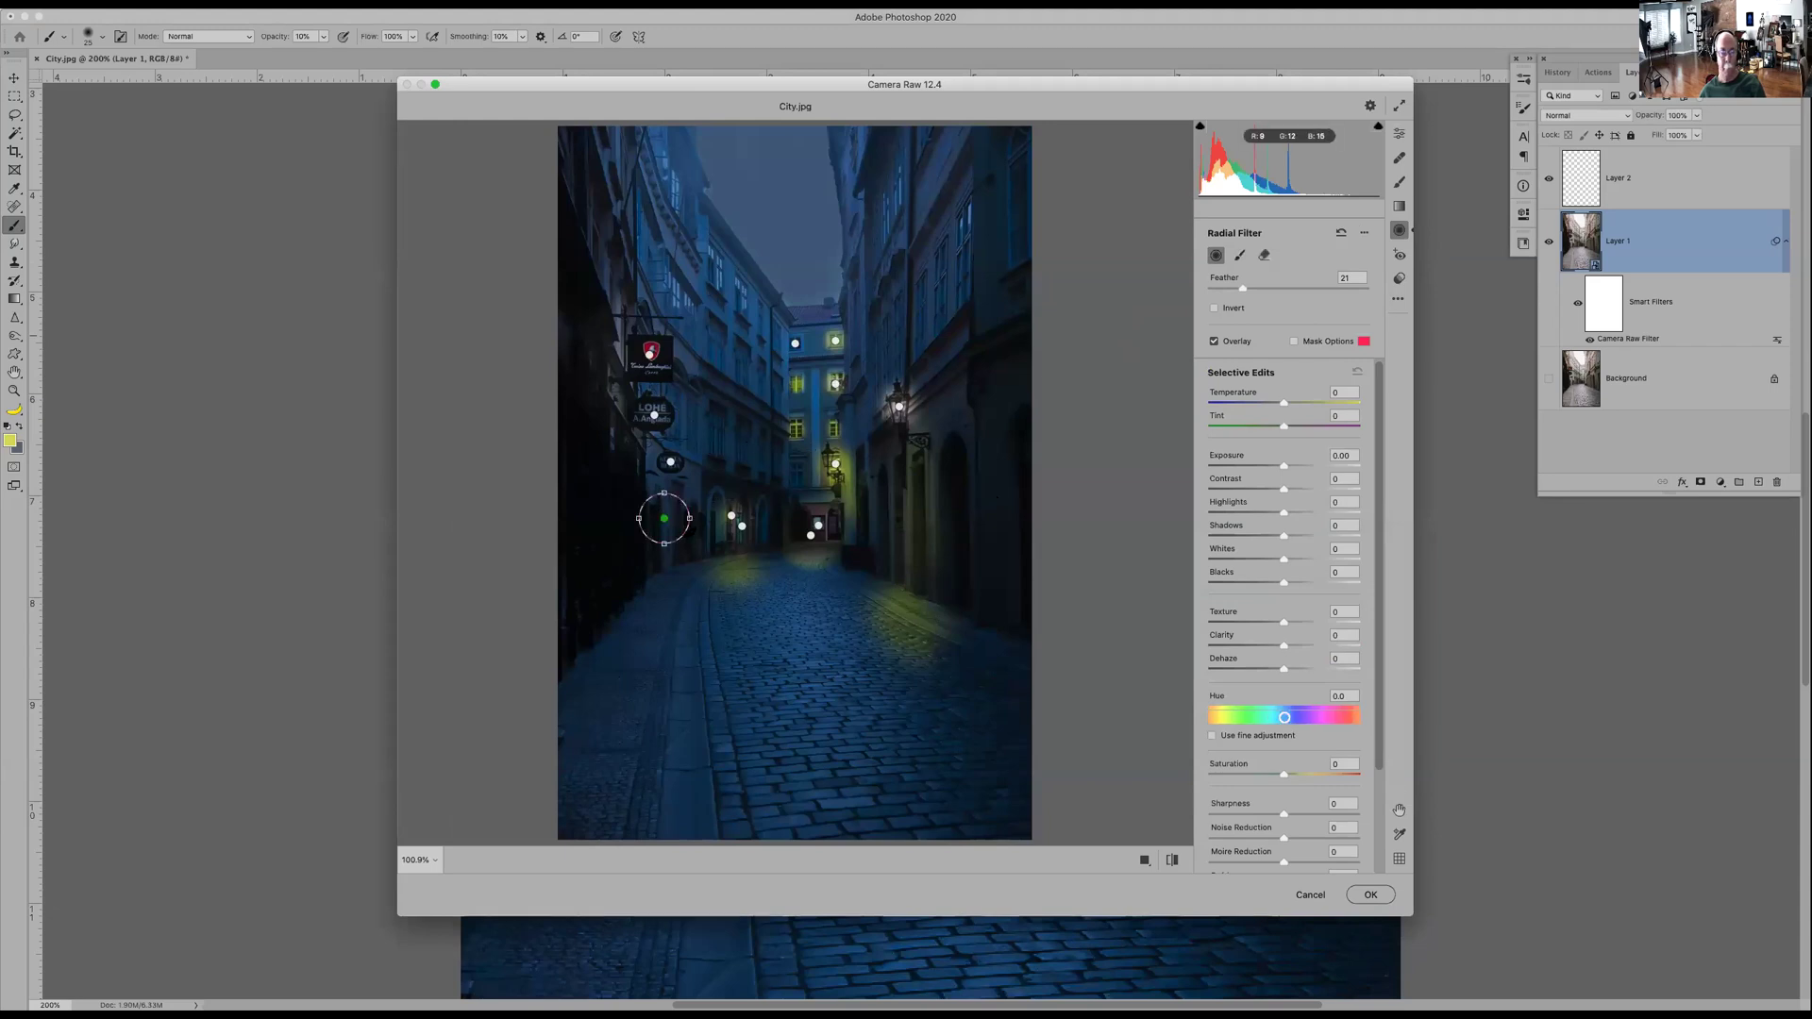
pyautogui.press('Delete')
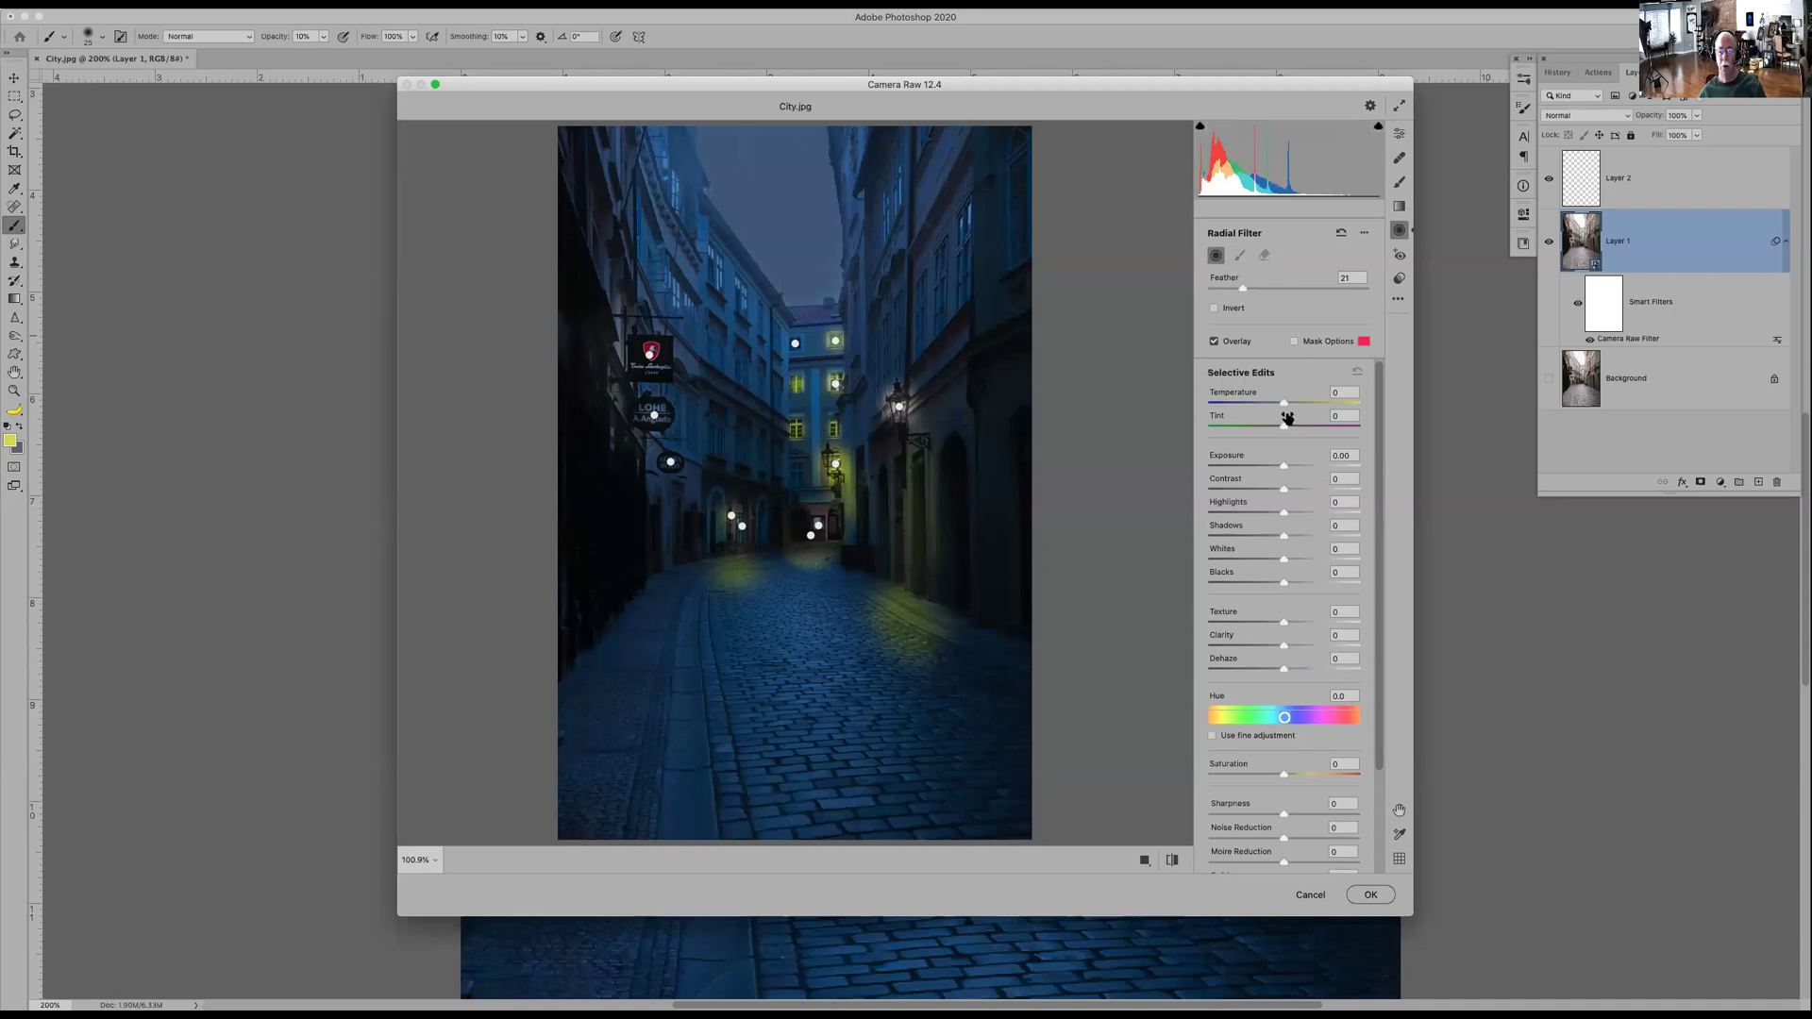
# - Fit a narrow oval radial filter with temperature +2 over the KOSTA BODA sign and the doorways below it
pyautogui.moveTo(1286, 404)
pyautogui.mouseDown()
pyautogui.moveTo(1307, 404)
pyautogui.moveTo(1221, 404)
pyautogui.moveTo(1354, 404)
pyautogui.moveTo(1209, 403)
pyautogui.moveTo(1285, 411)
pyautogui.mouseUp()
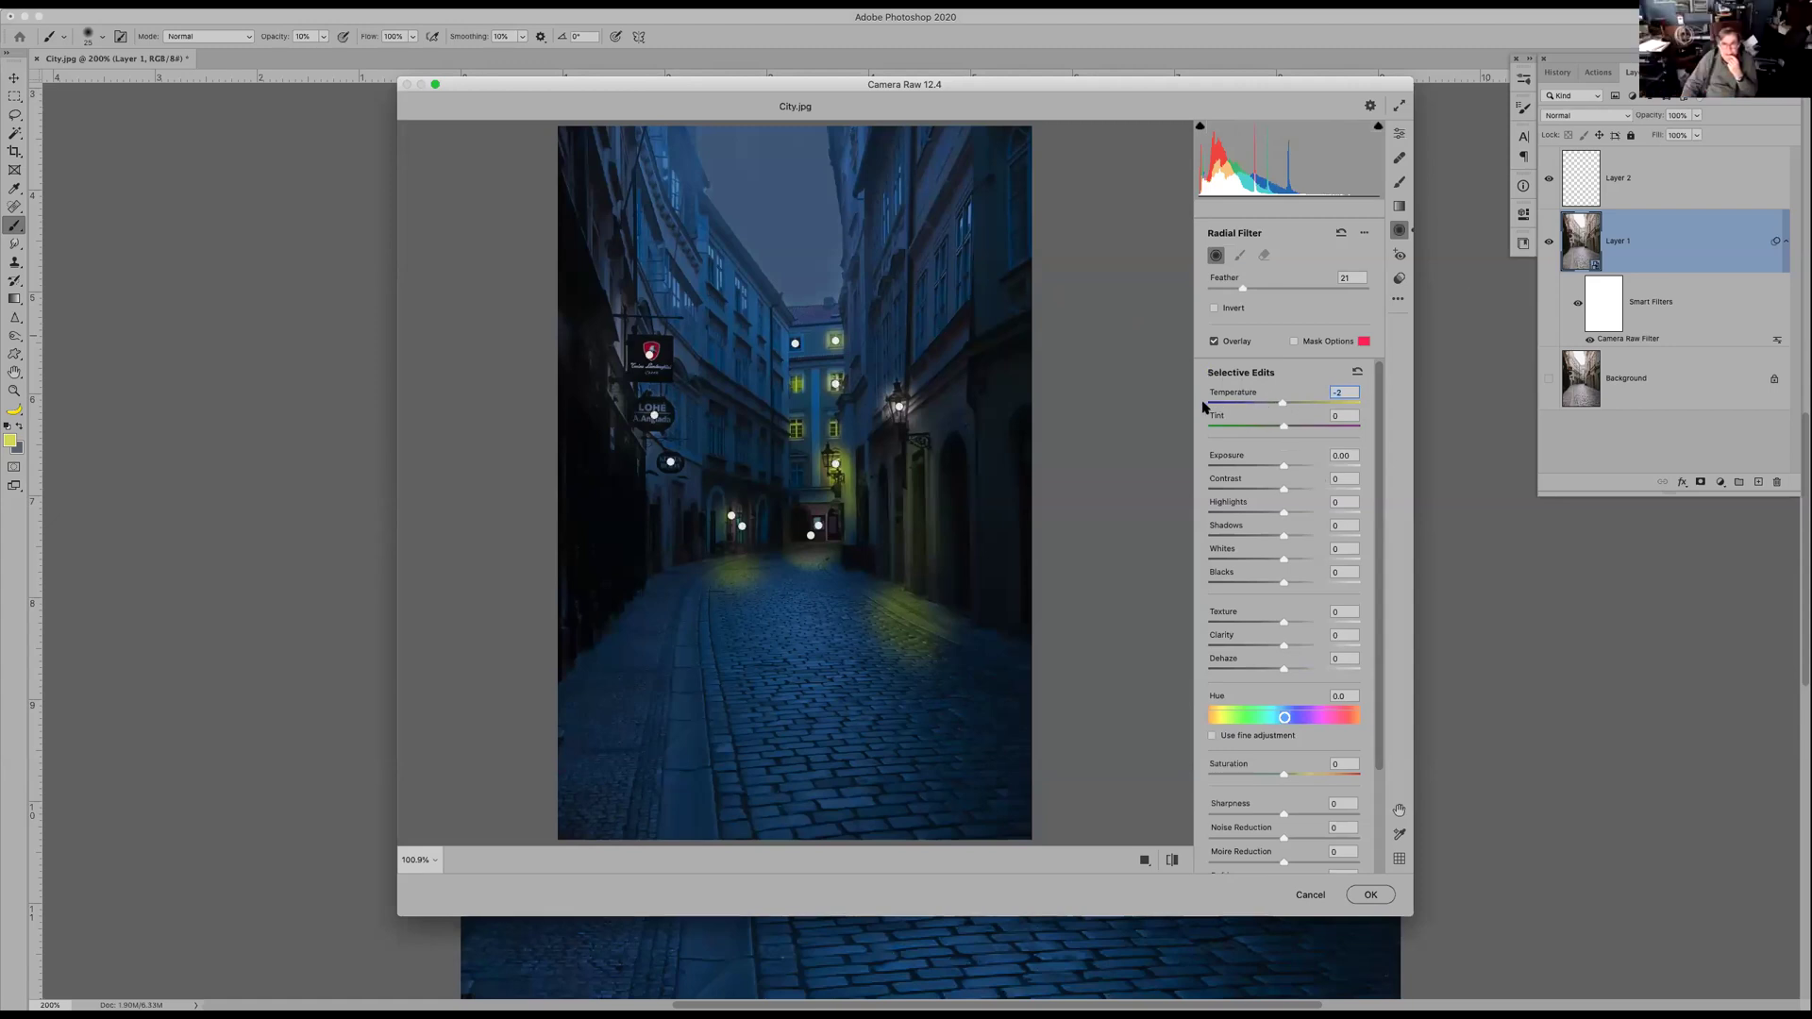
pyautogui.moveTo(1281, 403); pyautogui.dragTo(1284, 404)
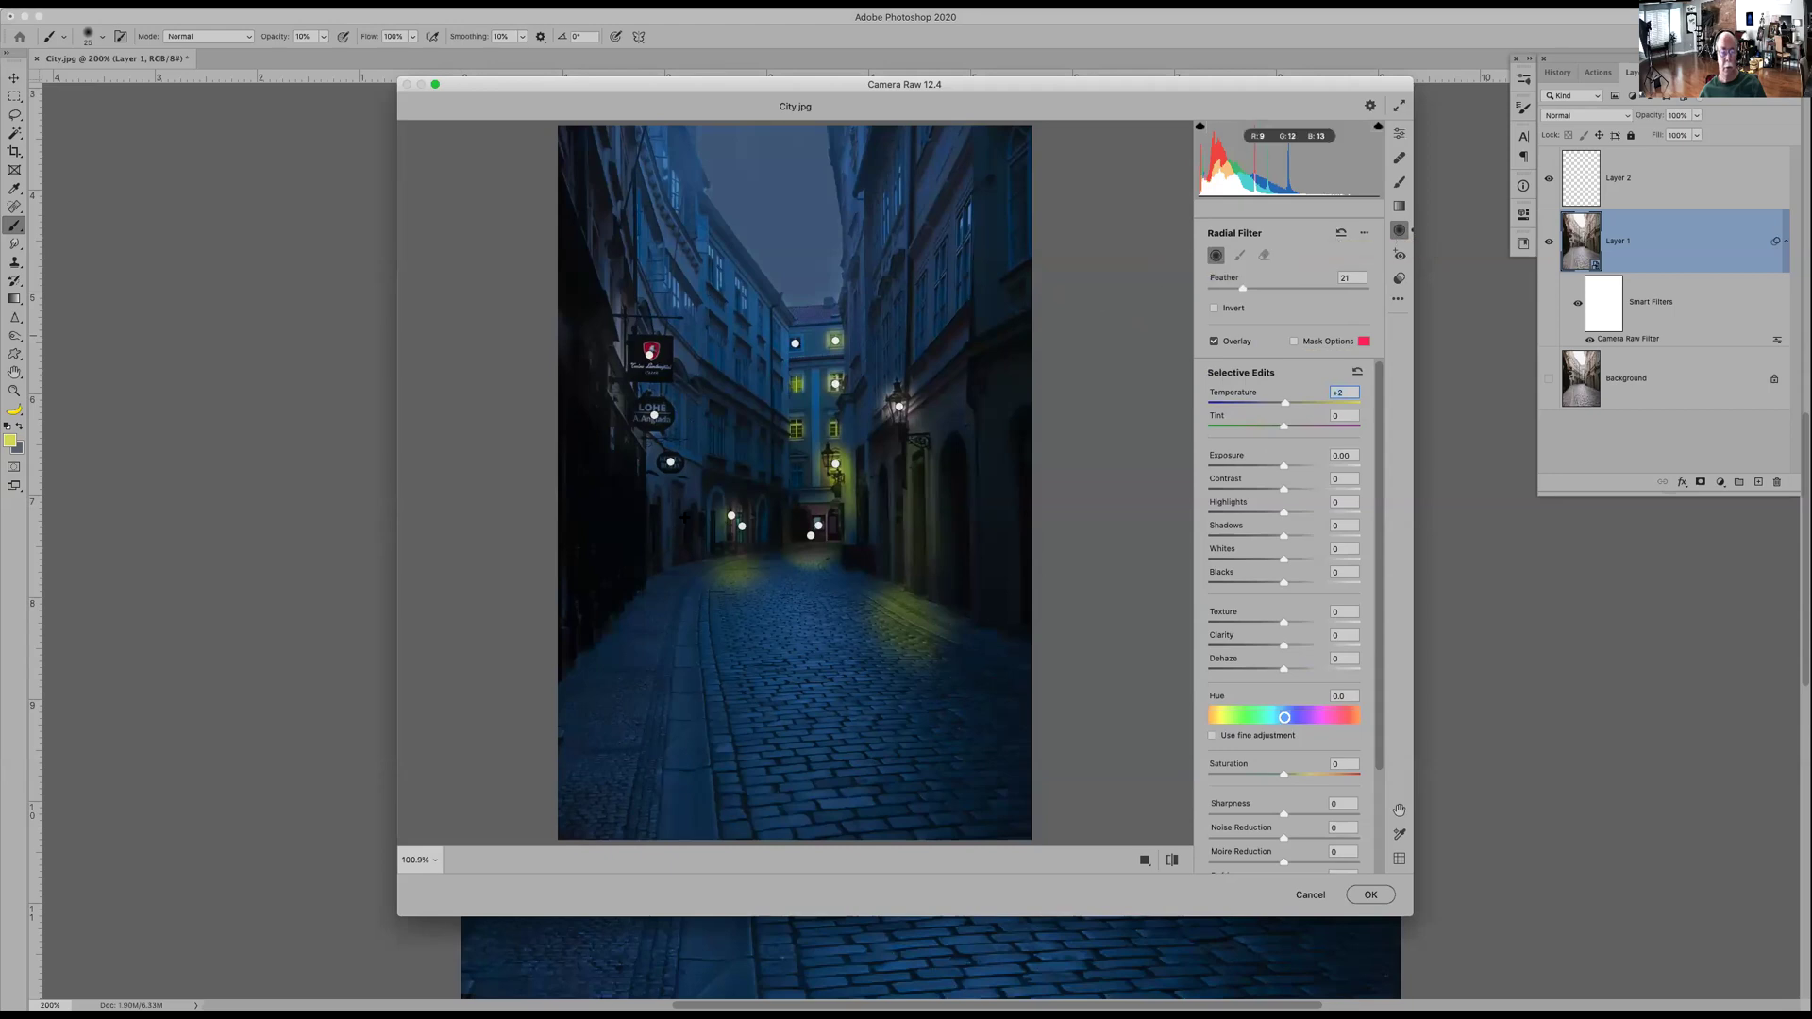
pyautogui.moveTo(675, 510); pyautogui.dragTo(701, 534)
pyautogui.moveTo(676, 485); pyautogui.dragTo(676, 461)
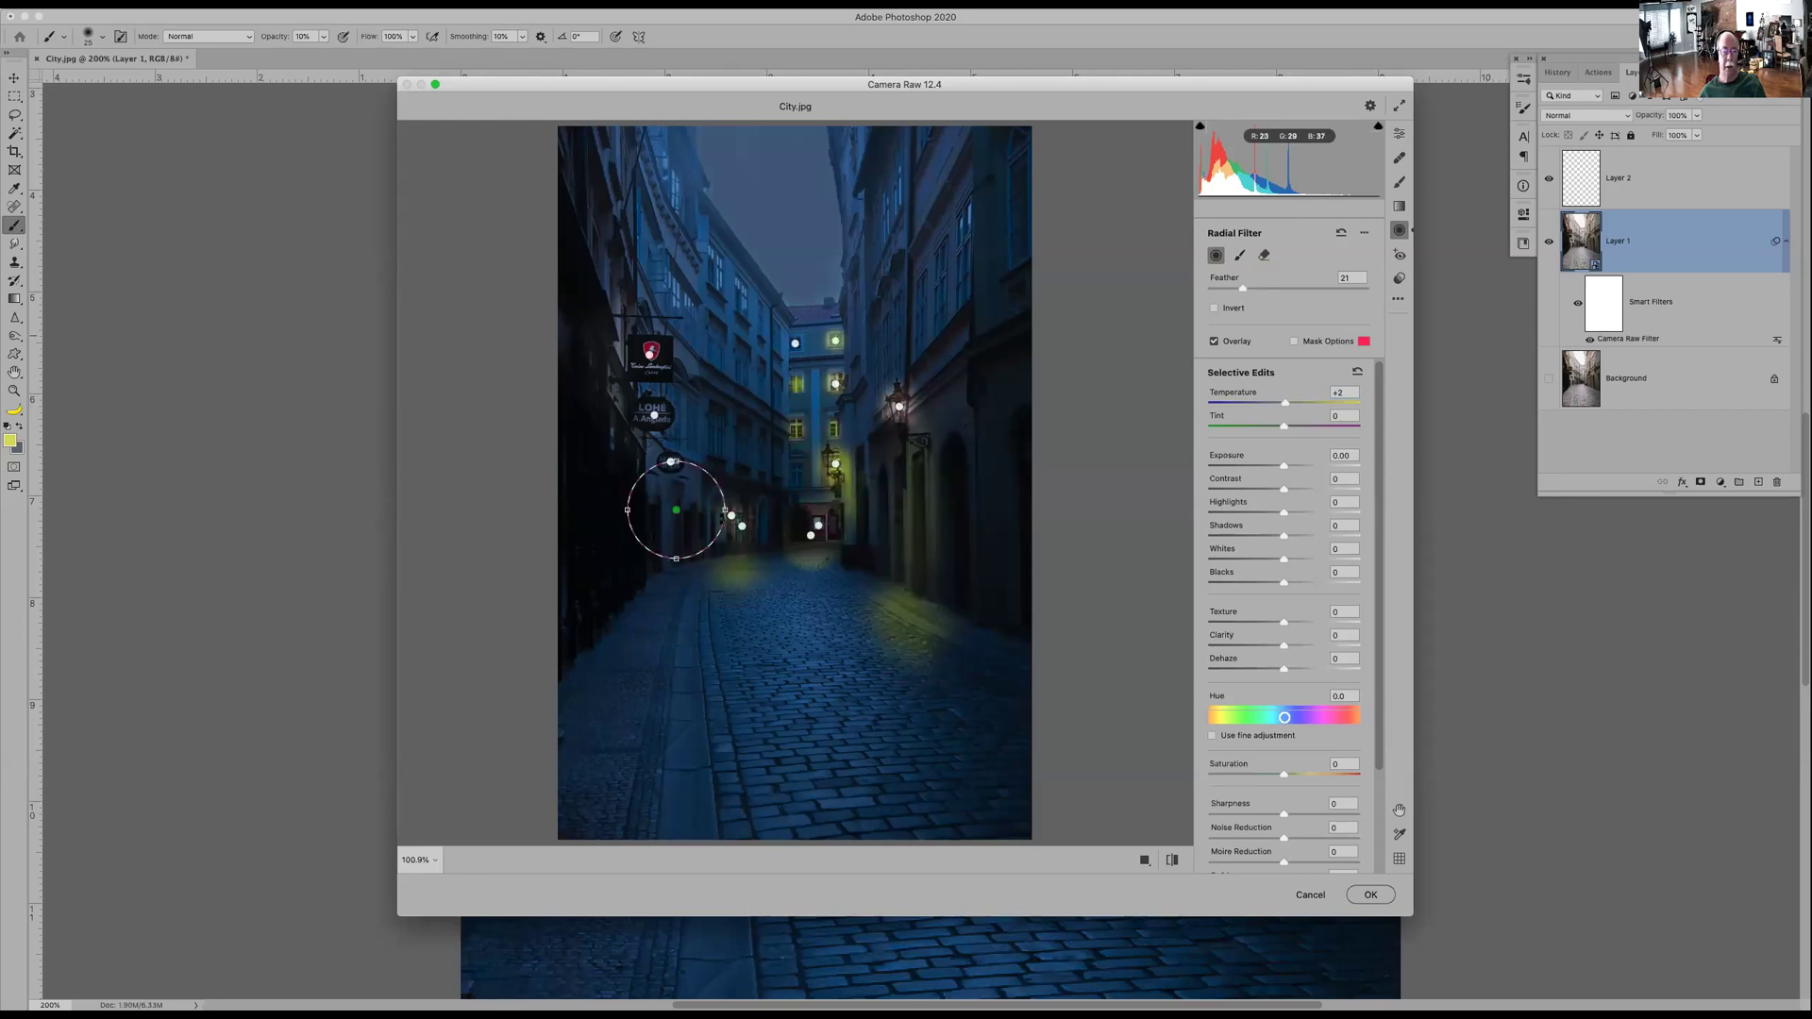
pyautogui.moveTo(725, 509); pyautogui.dragTo(704, 510)
pyautogui.moveTo(676, 461); pyautogui.dragTo(675, 442)
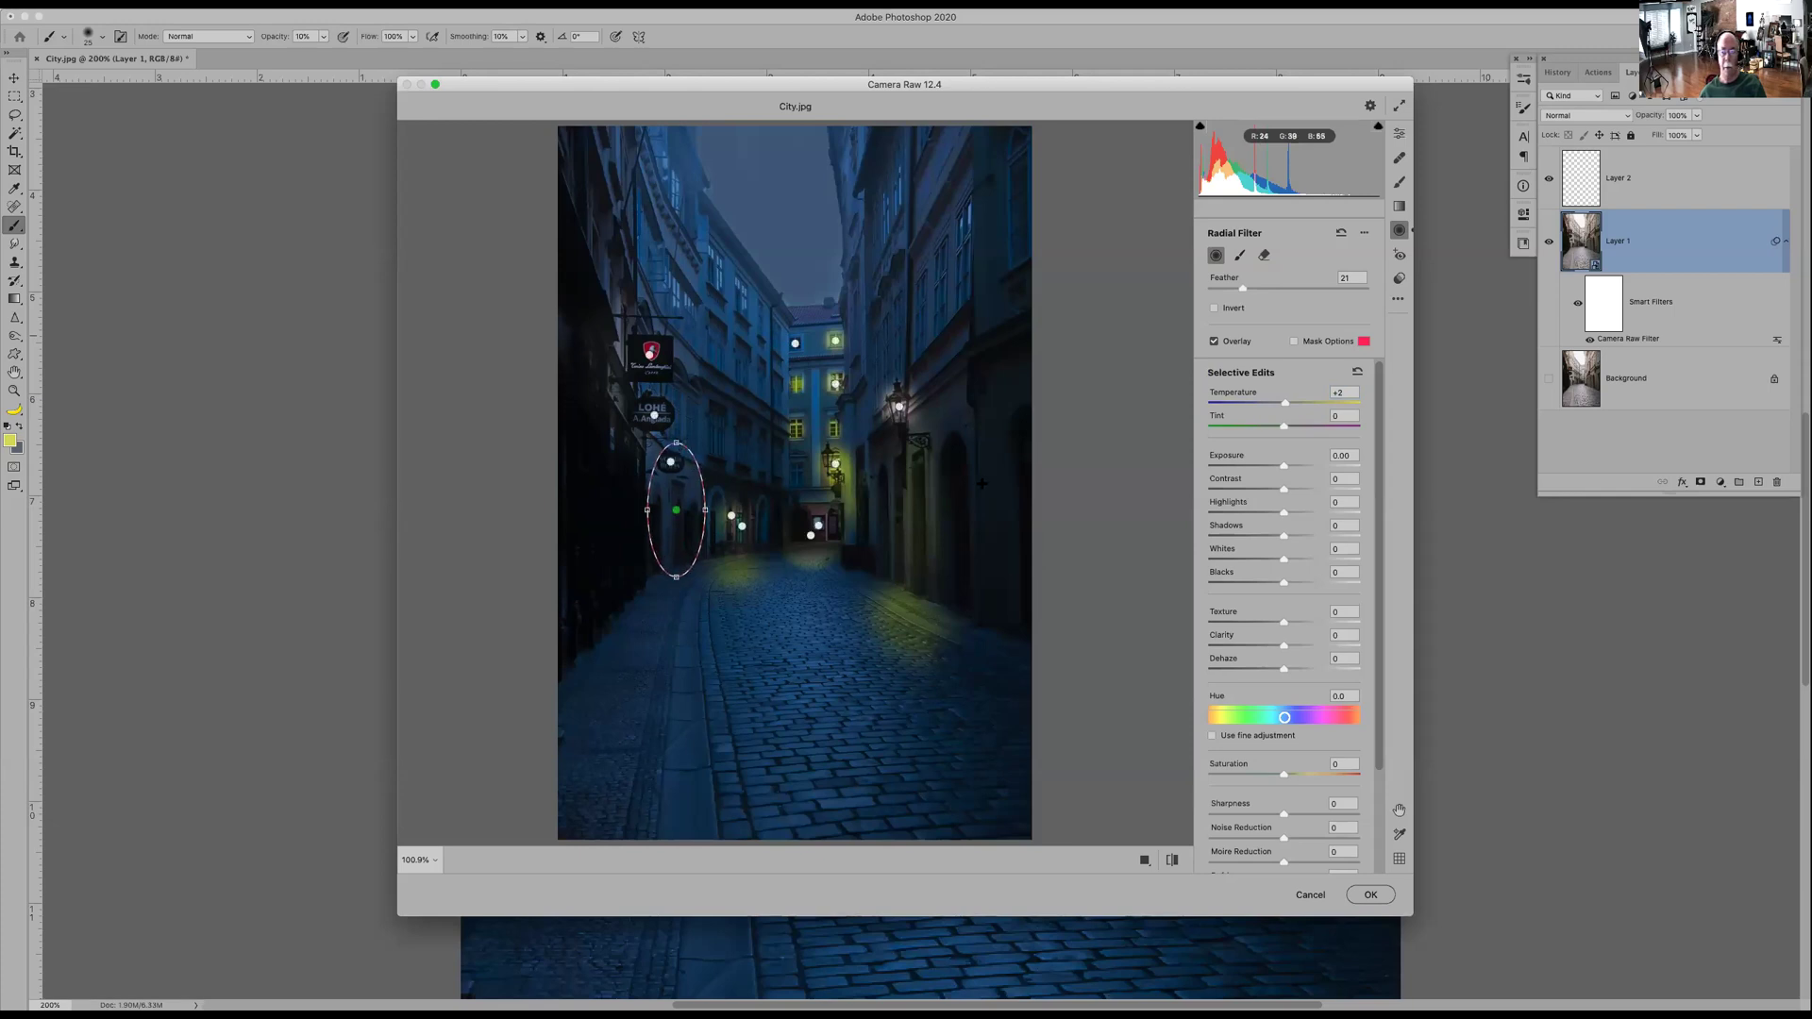
# - Set the oval filter's temperature to +75, hue to about -35 and exposure to +1.50, nudge it slightly down, and apply the changes
pyautogui.moveTo(1295, 472); pyautogui.dragTo(1318, 469)
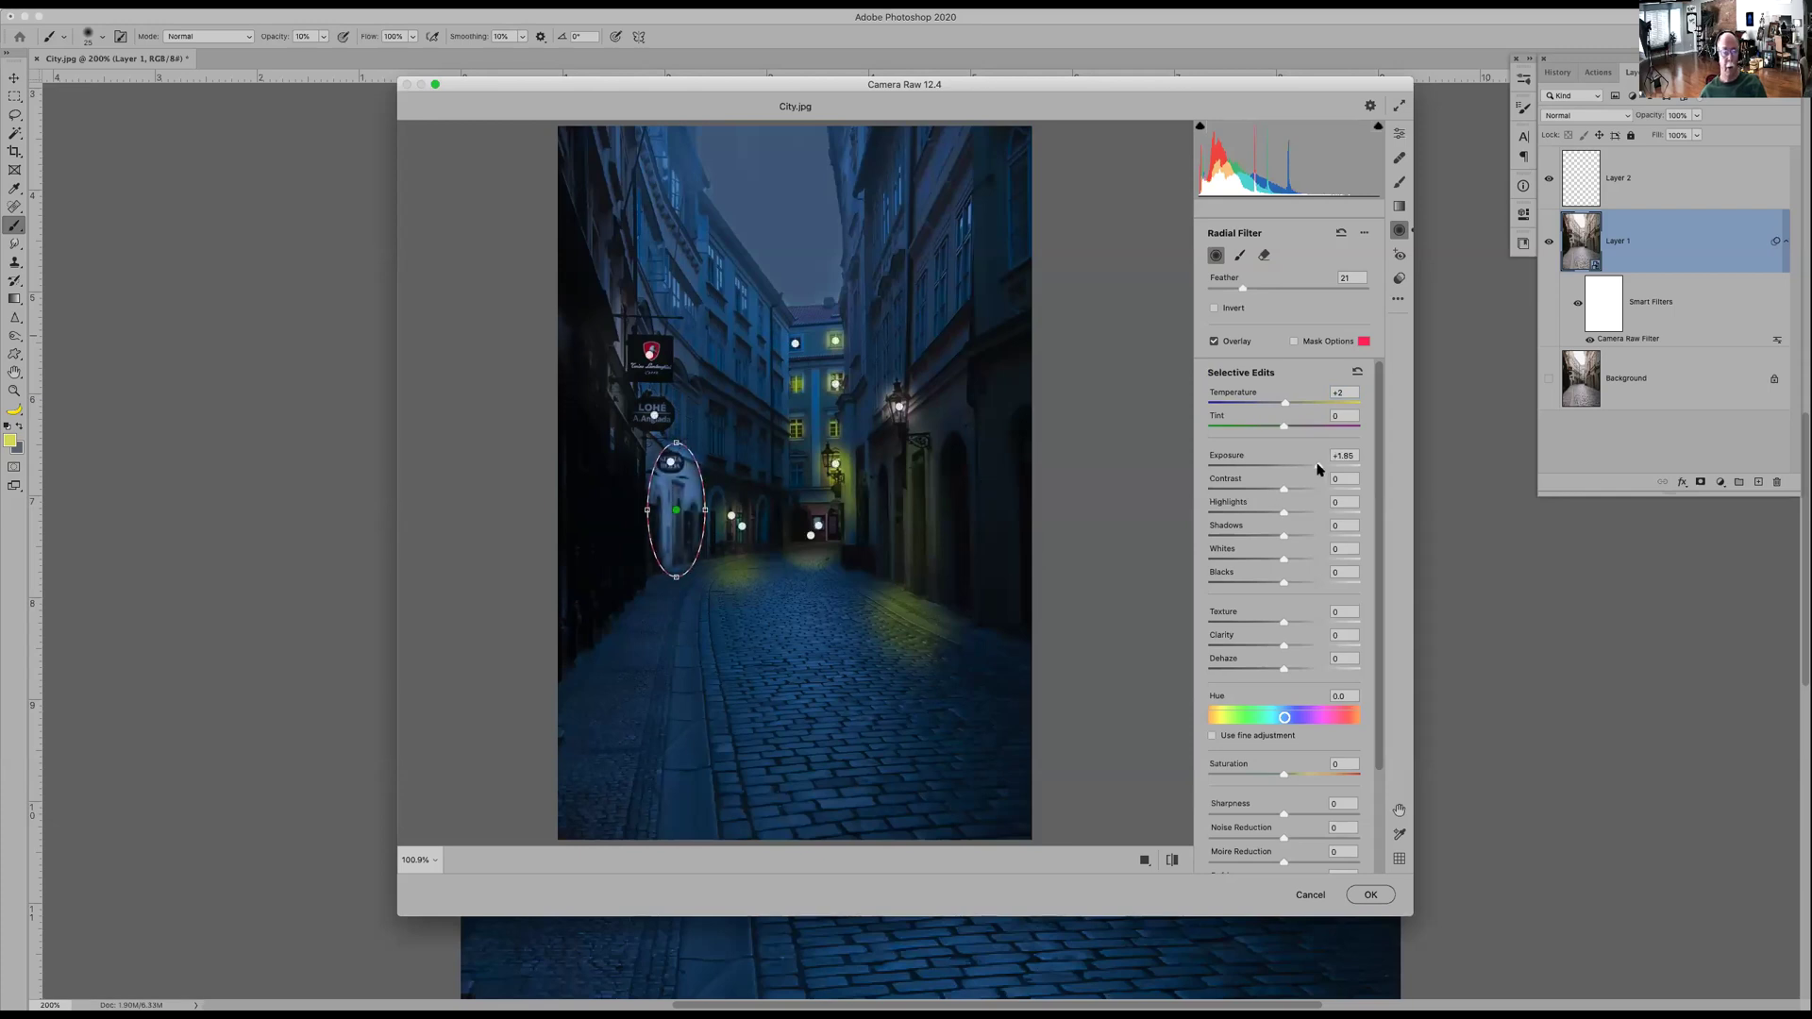
pyautogui.moveTo(1321, 405)
pyautogui.mouseDown()
pyautogui.moveTo(1362, 404)
pyautogui.moveTo(1339, 406)
pyautogui.mouseUp()
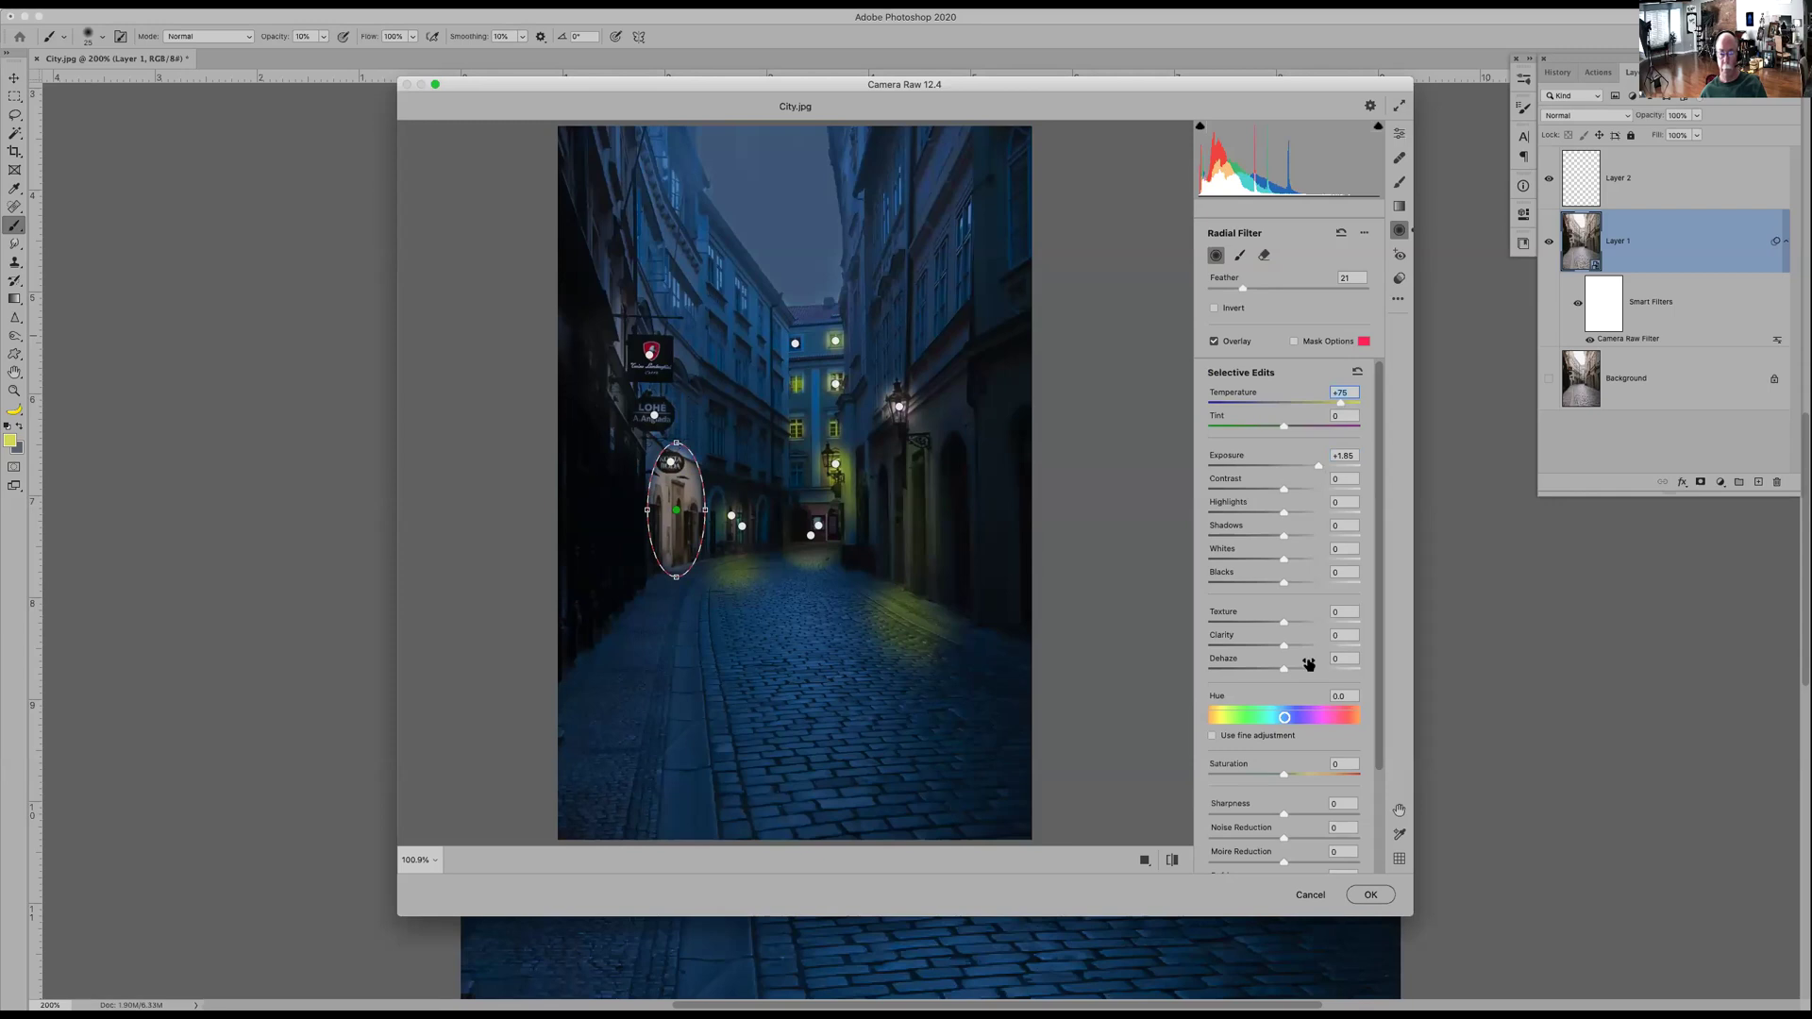
pyautogui.moveTo(1287, 717)
pyautogui.mouseDown()
pyautogui.moveTo(1210, 734)
pyautogui.moveTo(1255, 720)
pyautogui.mouseUp()
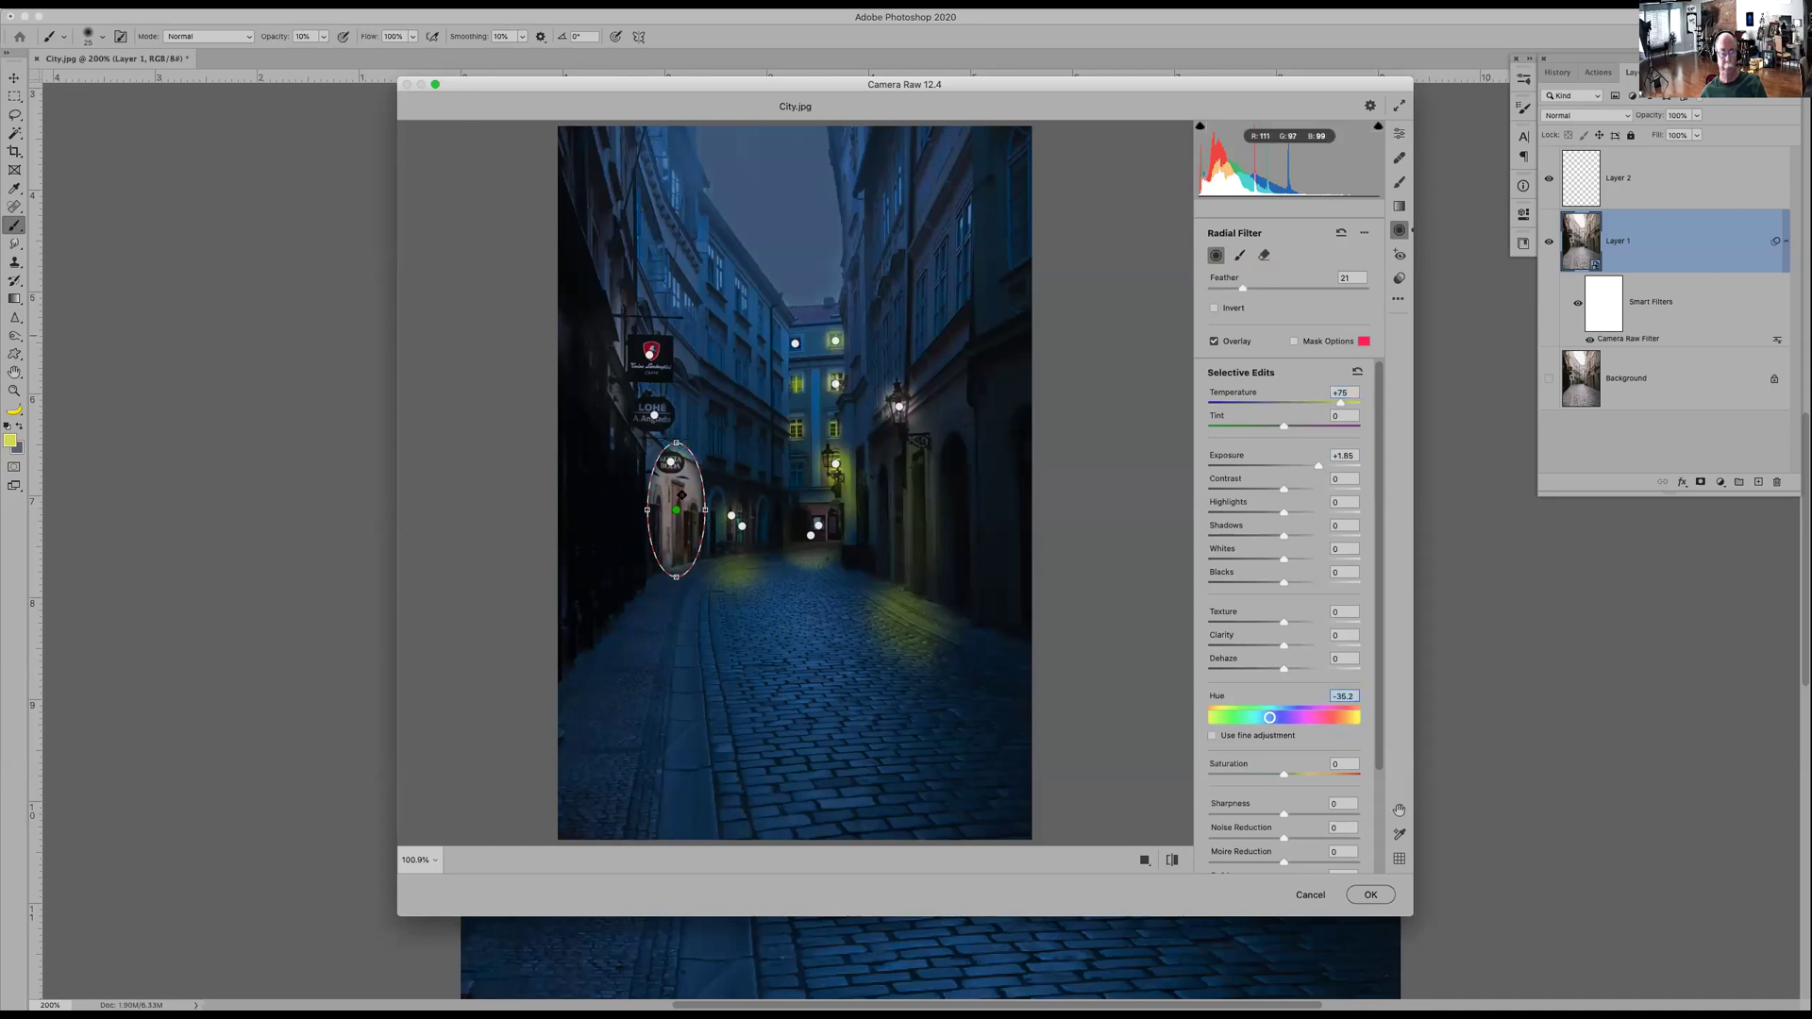
pyautogui.moveTo(683, 493); pyautogui.dragTo(684, 498)
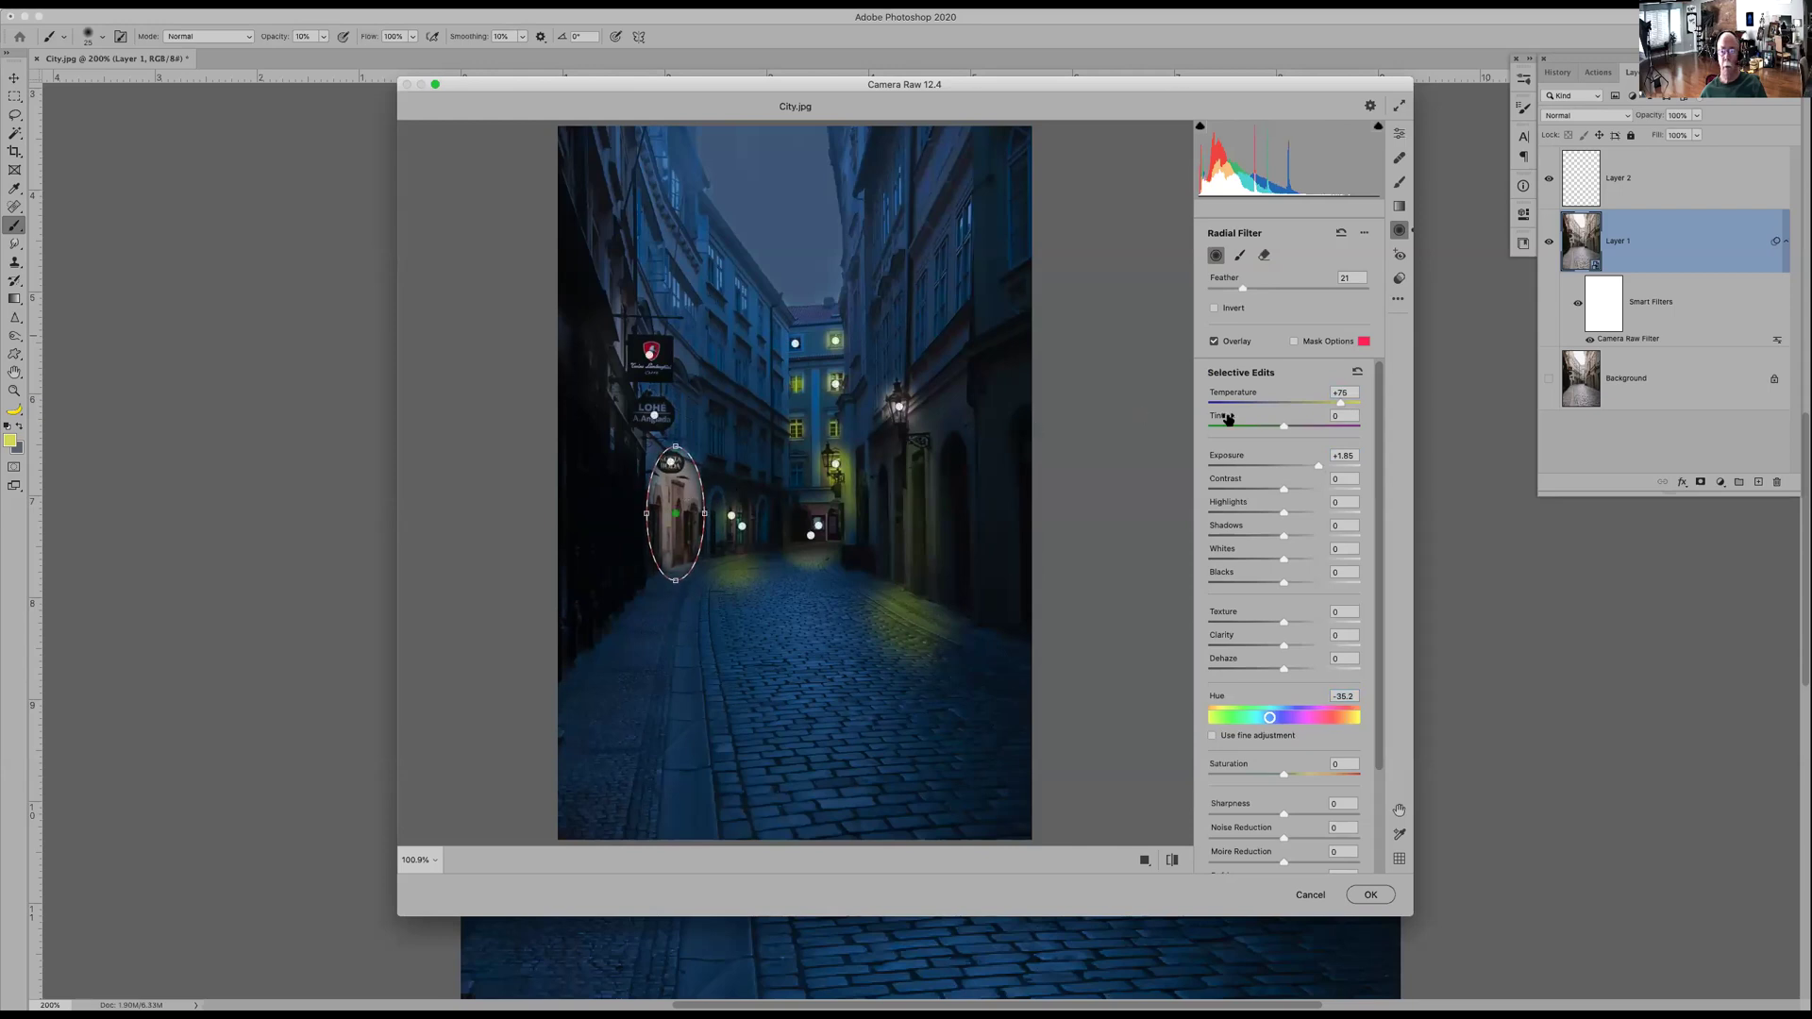
pyautogui.click(1313, 467)
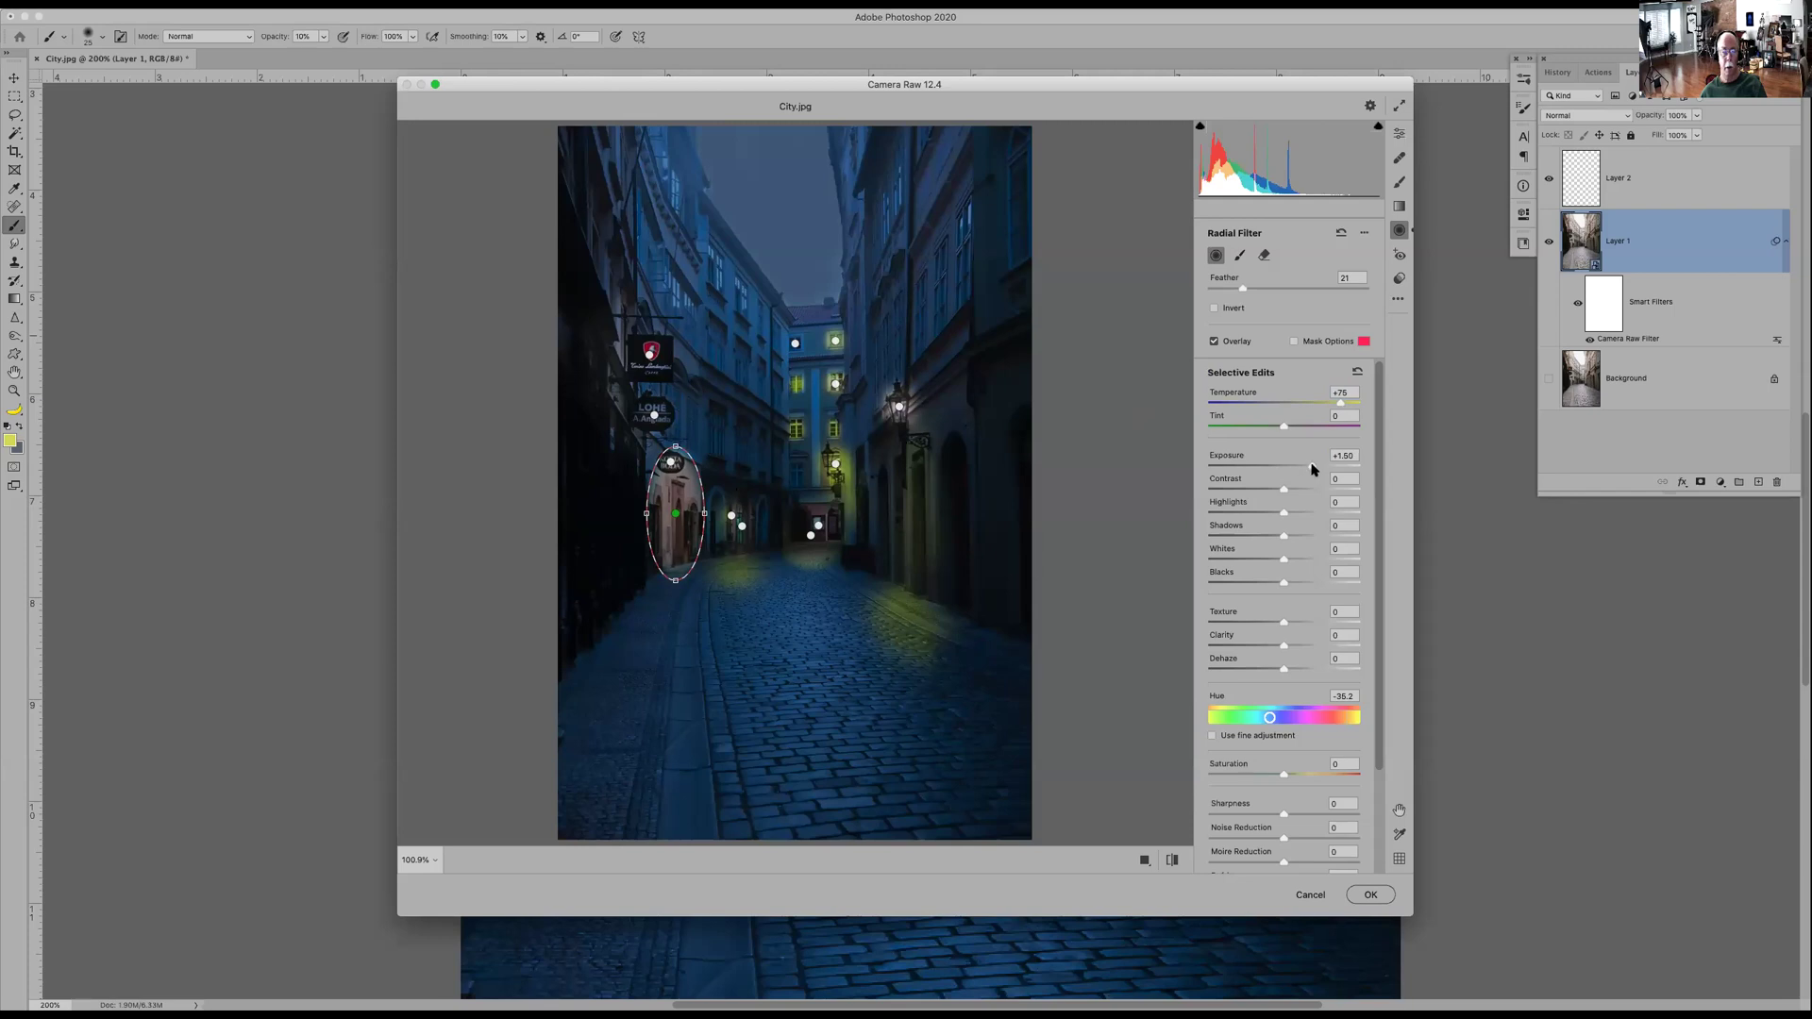
pyautogui.click(1385, 898)
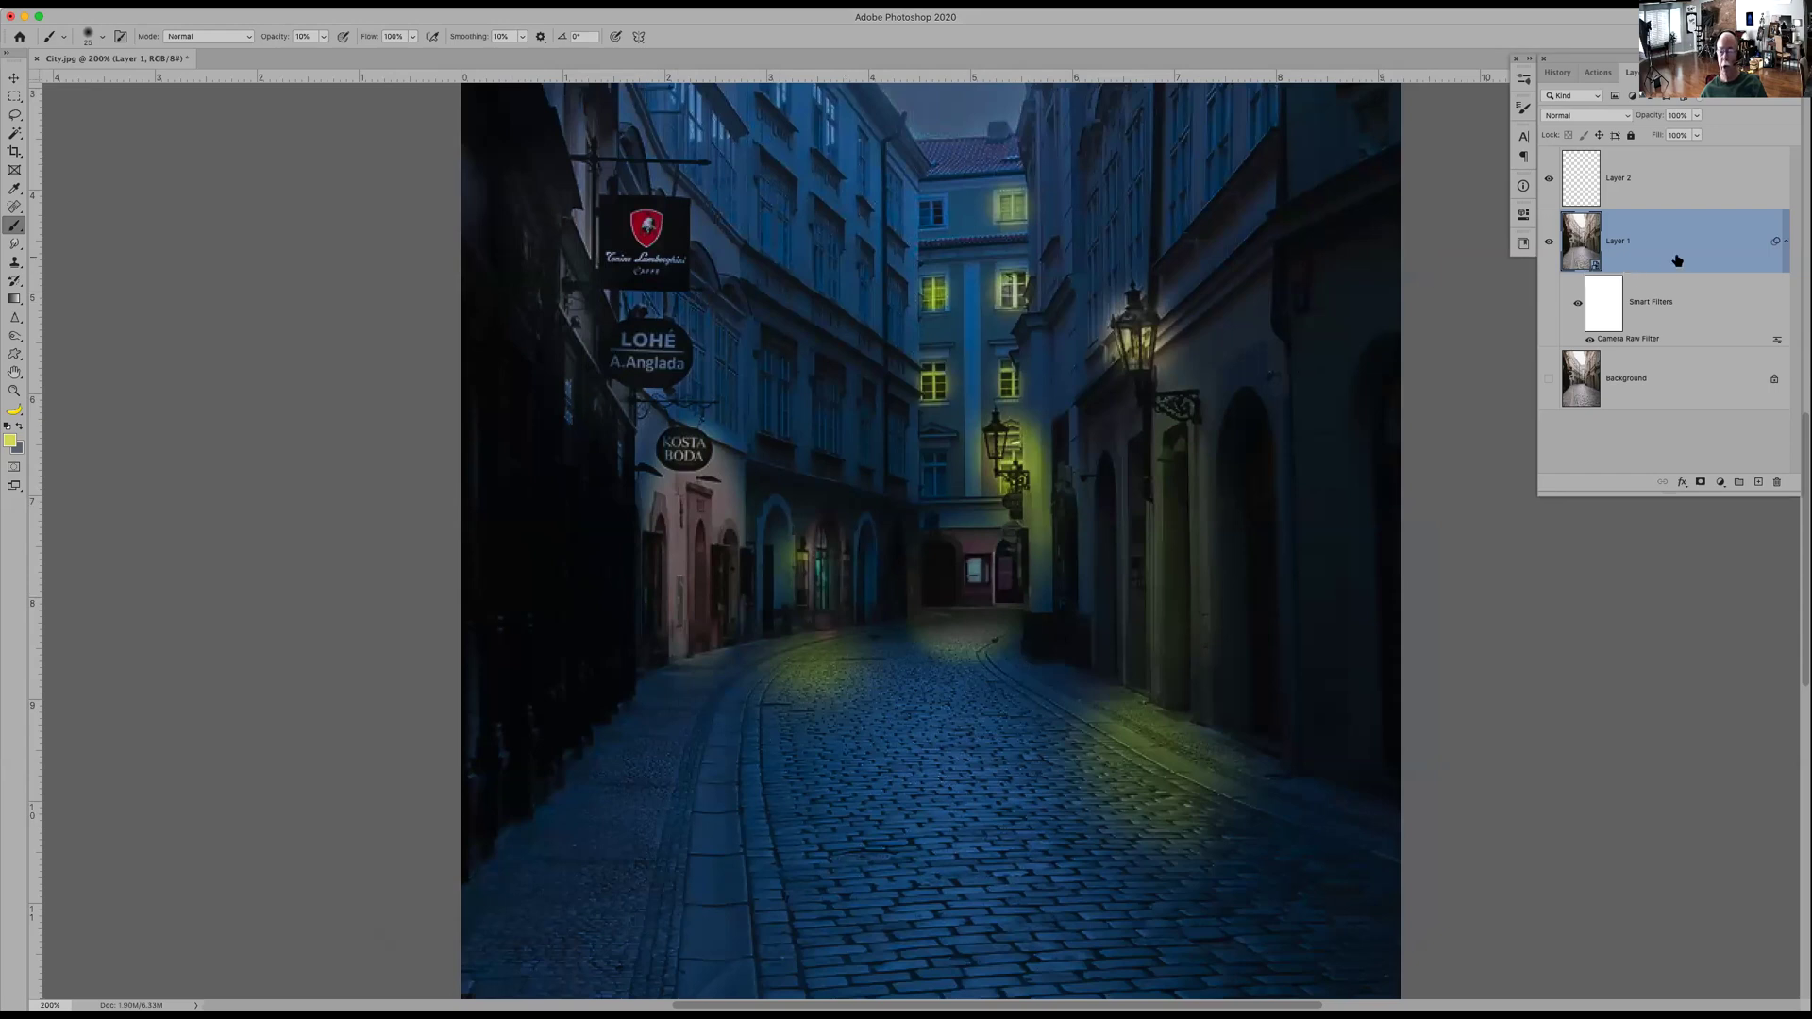
# - Check the newly lit storefront against the daytime Background by toggling the visibility of the layers above it
pyautogui.keyDown('alt'); pyautogui.click(1549, 381); pyautogui.keyUp('alt')
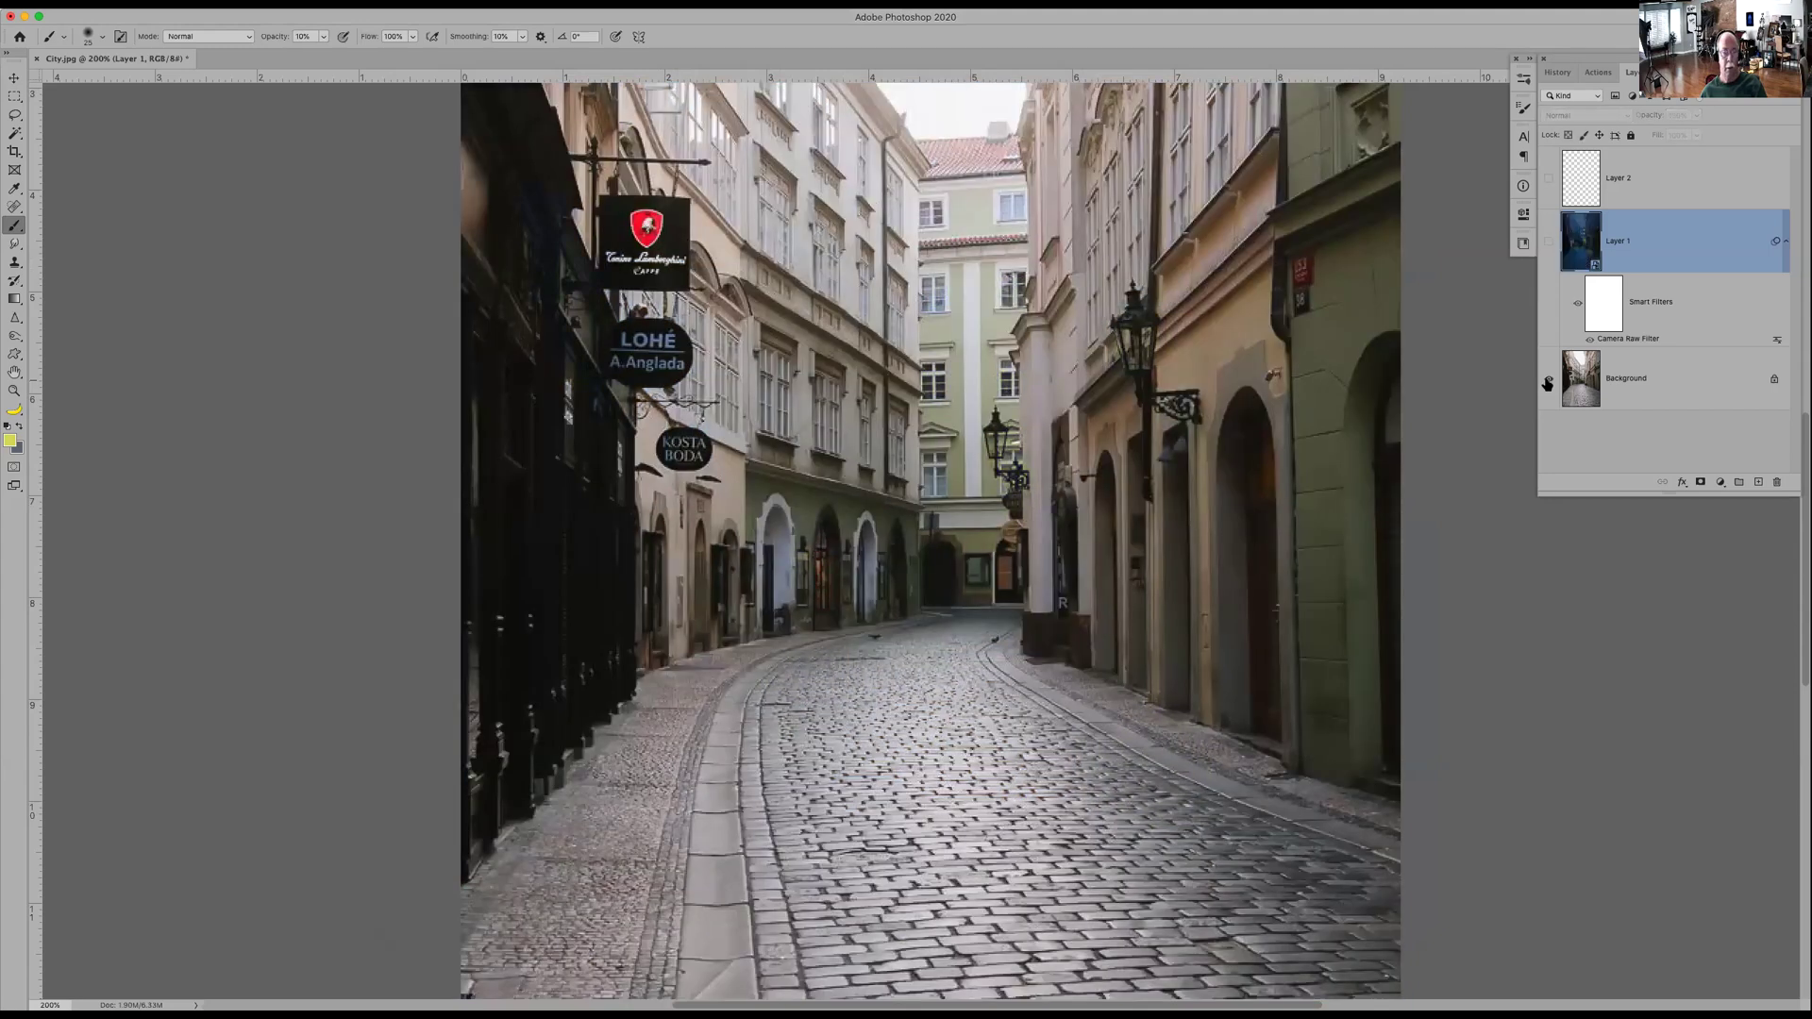
pyautogui.keyDown('alt'); pyautogui.click(1547, 382); pyautogui.keyUp('alt')
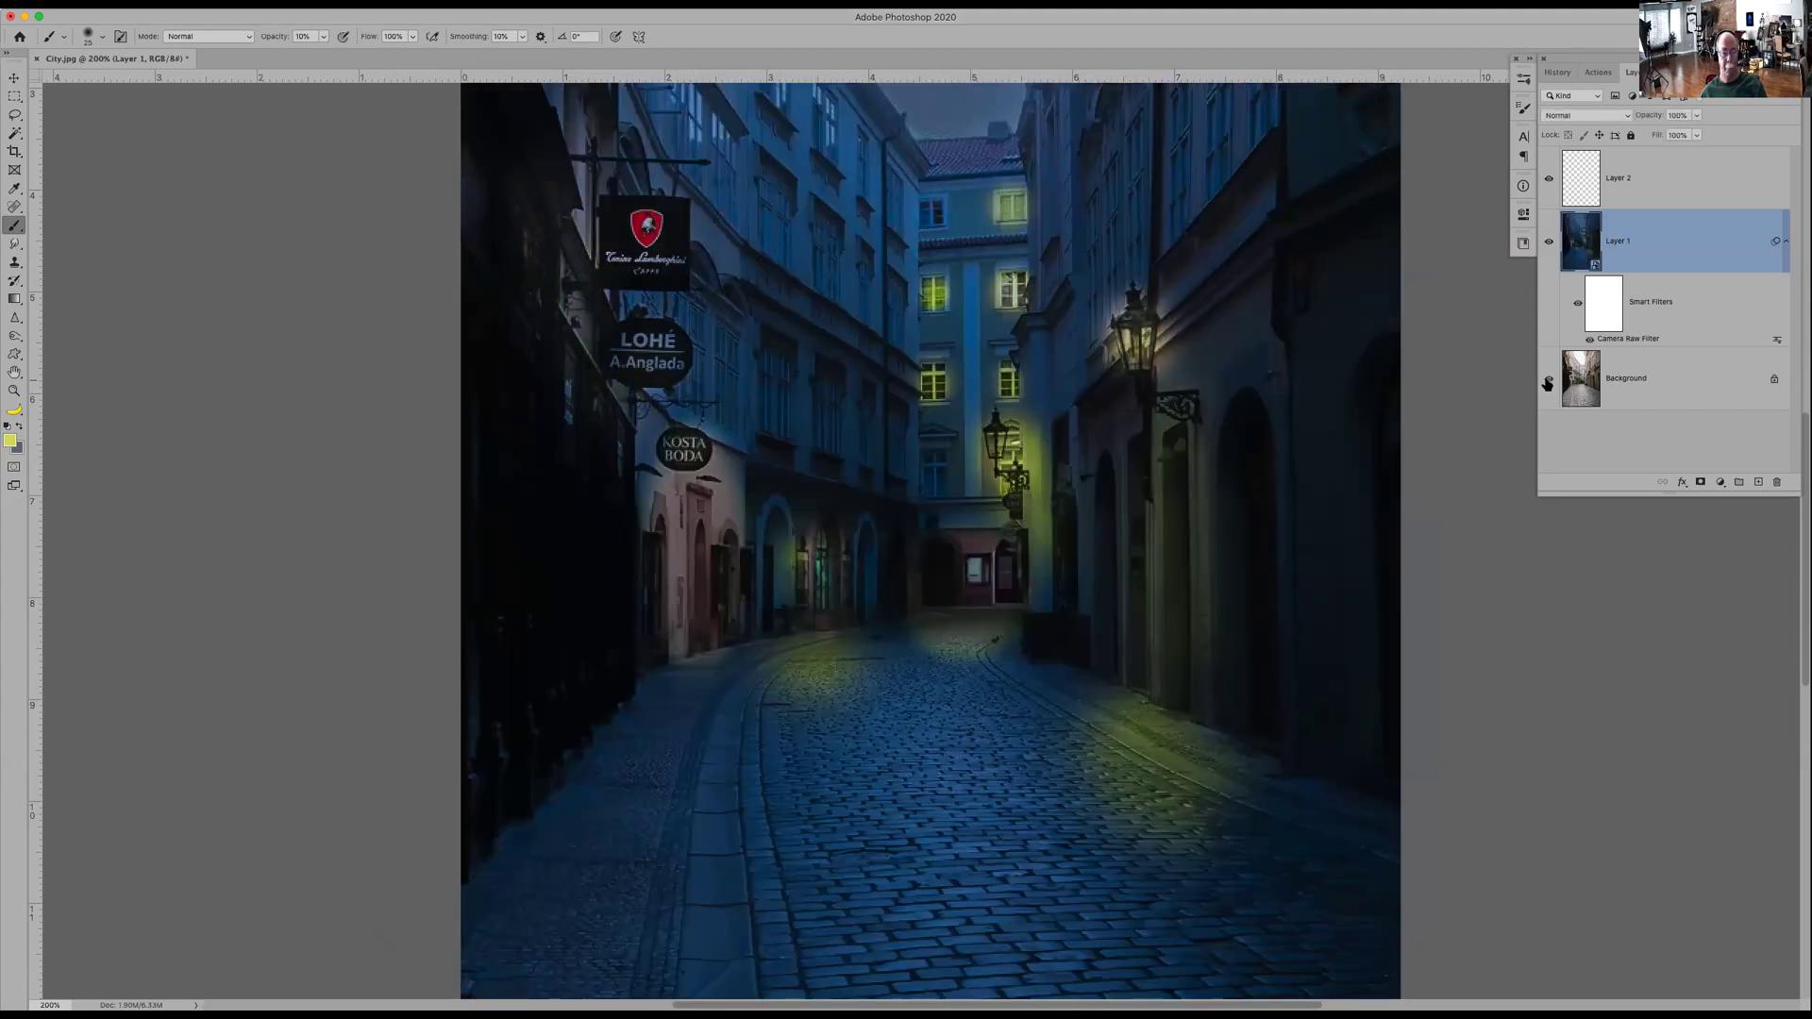
pyautogui.keyDown('alt'); pyautogui.click(1547, 382); pyautogui.keyUp('alt')
pyautogui.keyDown('alt'); pyautogui.click(1547, 382); pyautogui.keyUp('alt')
# - Stamp all visible layers into a new merged layer above Layer 2
pyautogui.scroll(5, 1313, 452)
pyautogui.scroll(-1, 1250, 457)
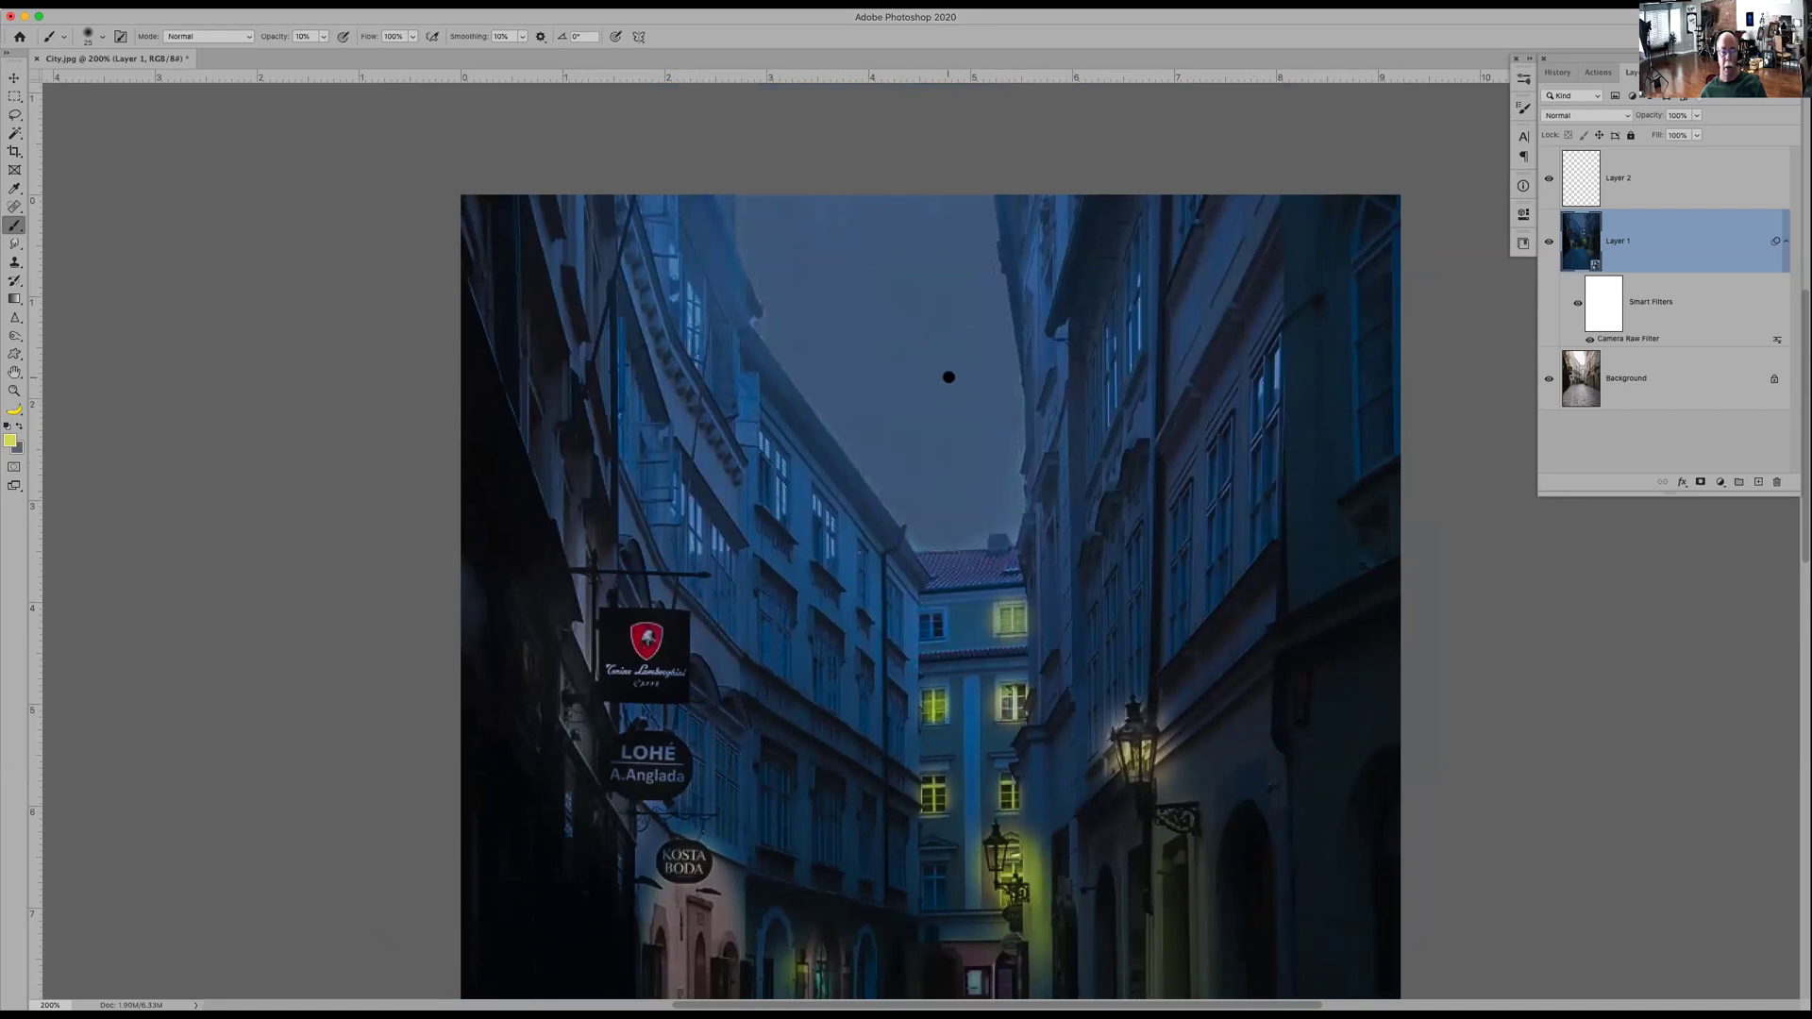
pyautogui.click(1662, 189)
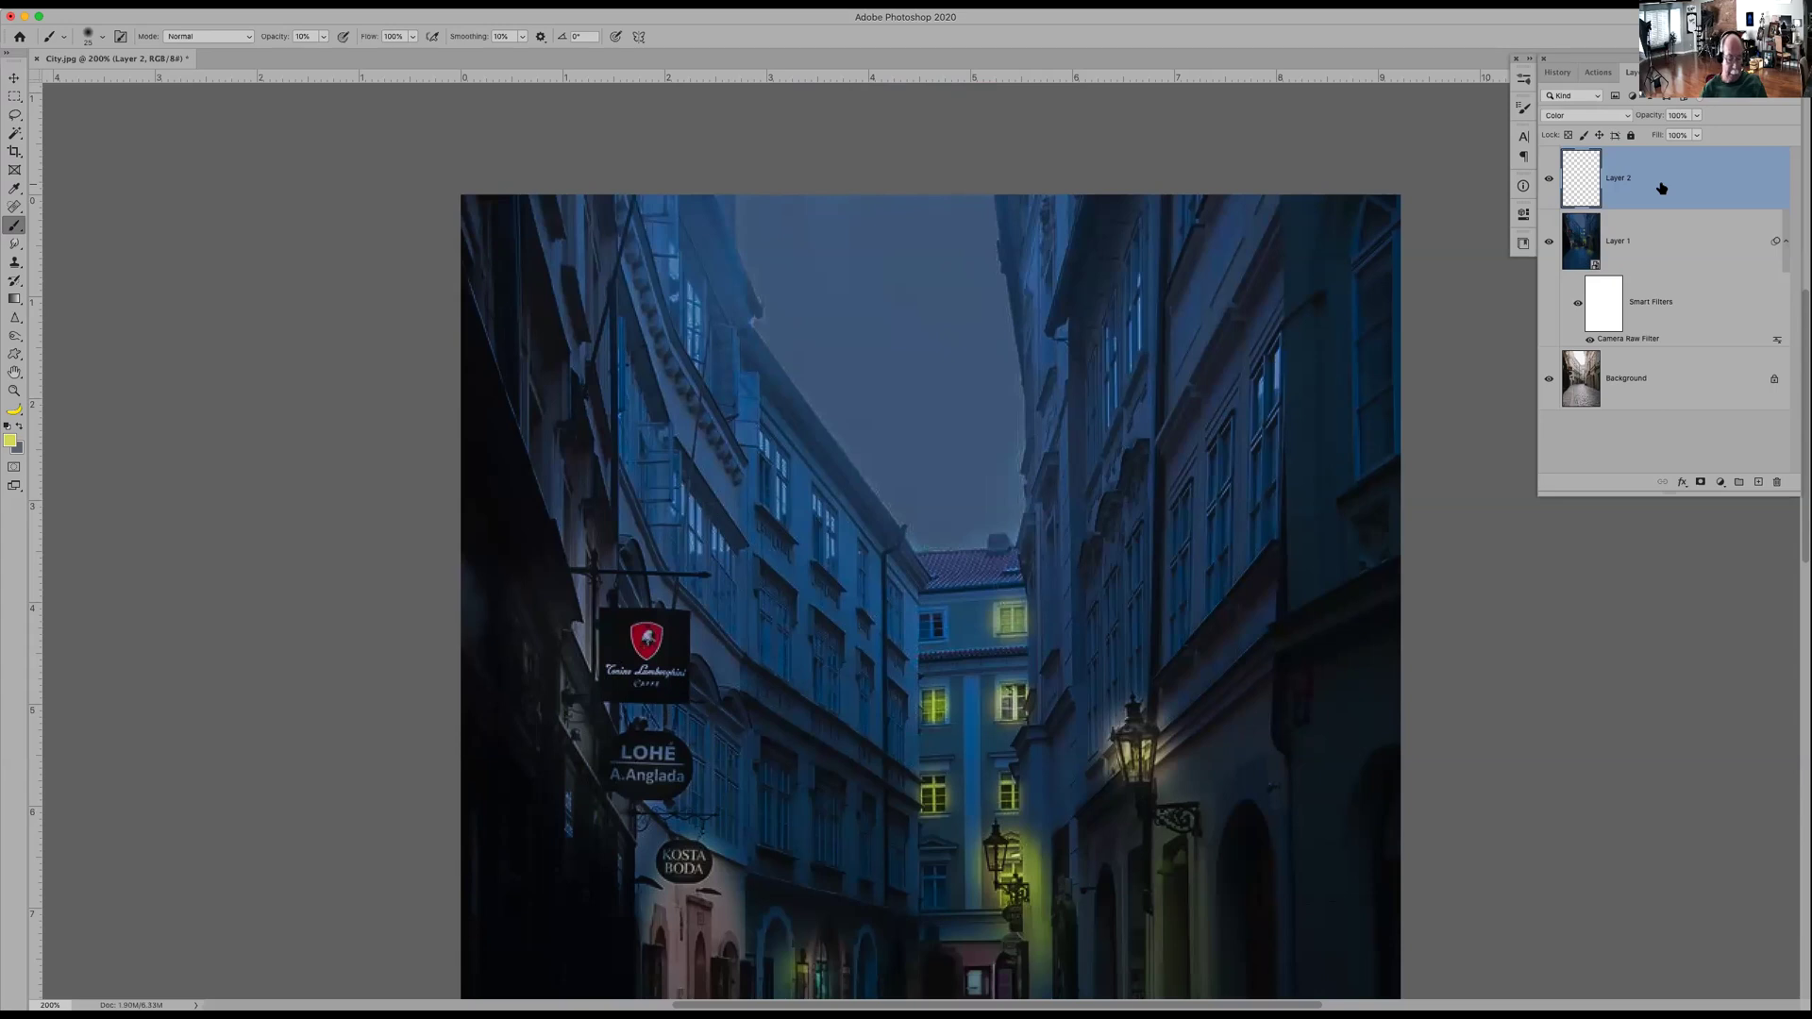
pyautogui.press('alt+shift+super+e')
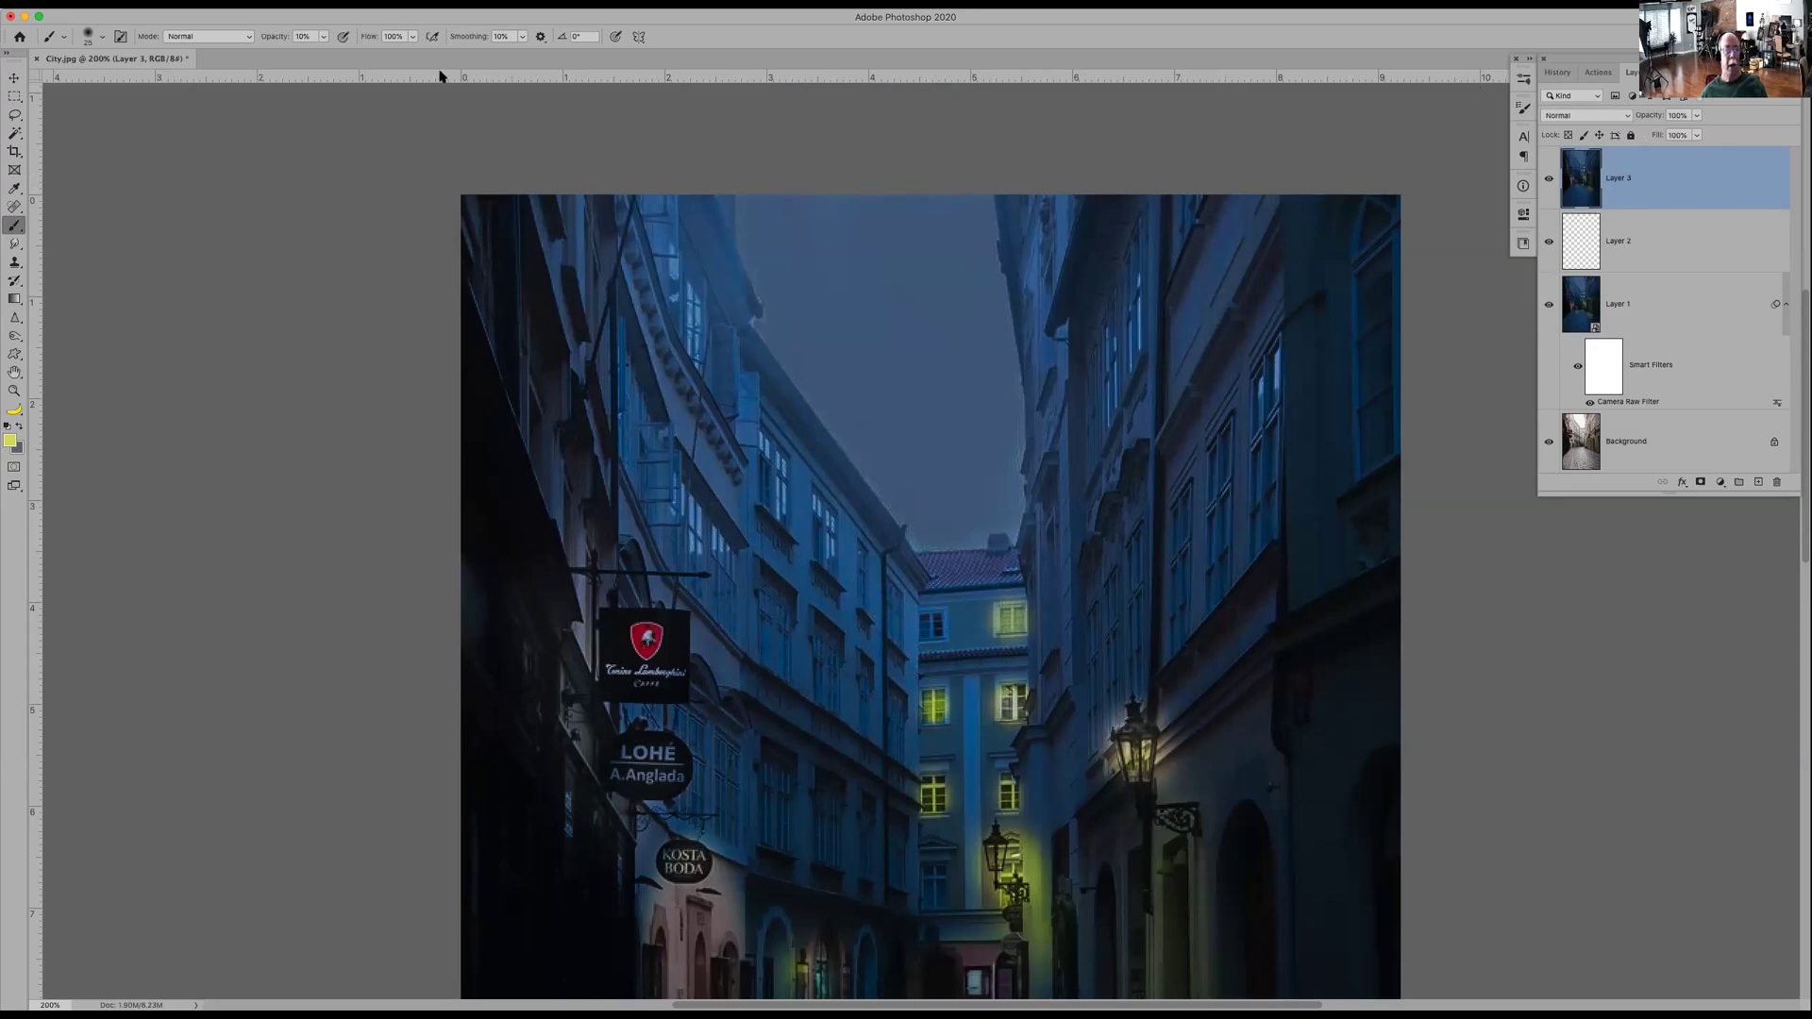
# - Try replacing the sky on the merged layer with a starry Milky Way sky using Luminar 4
pyautogui.click(332, 4)
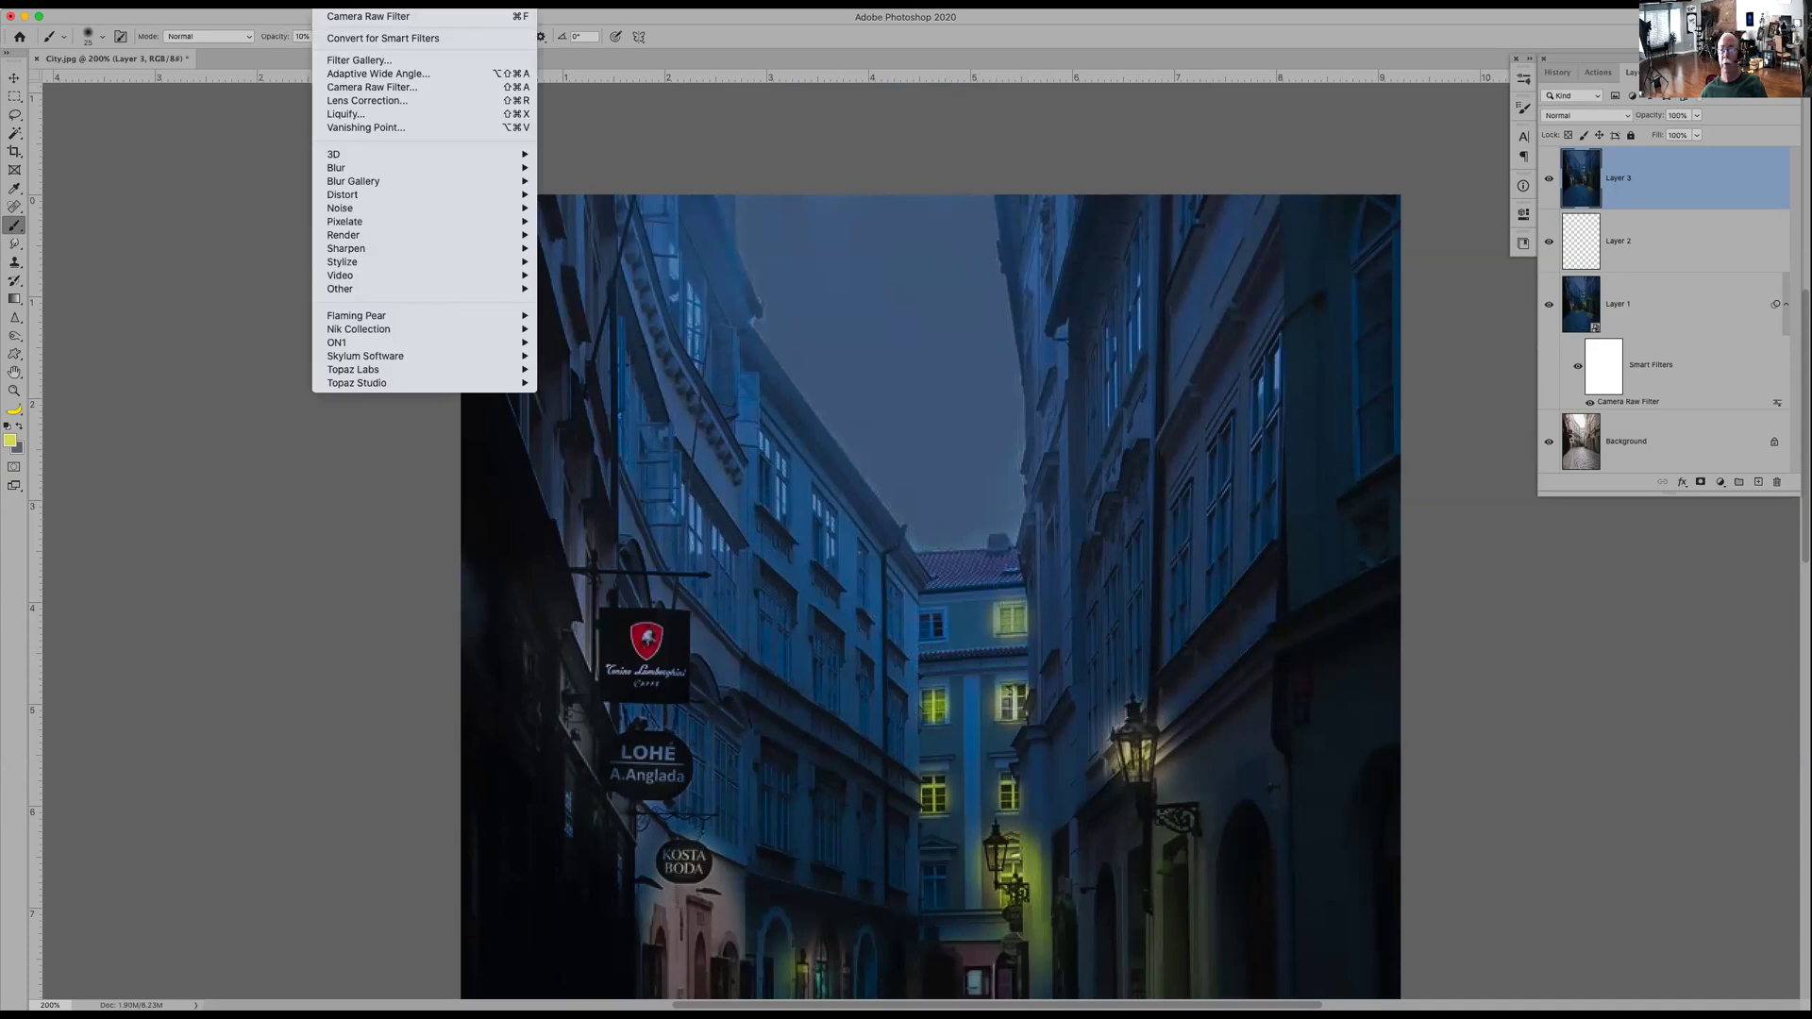
pyautogui.moveTo(417, 364)
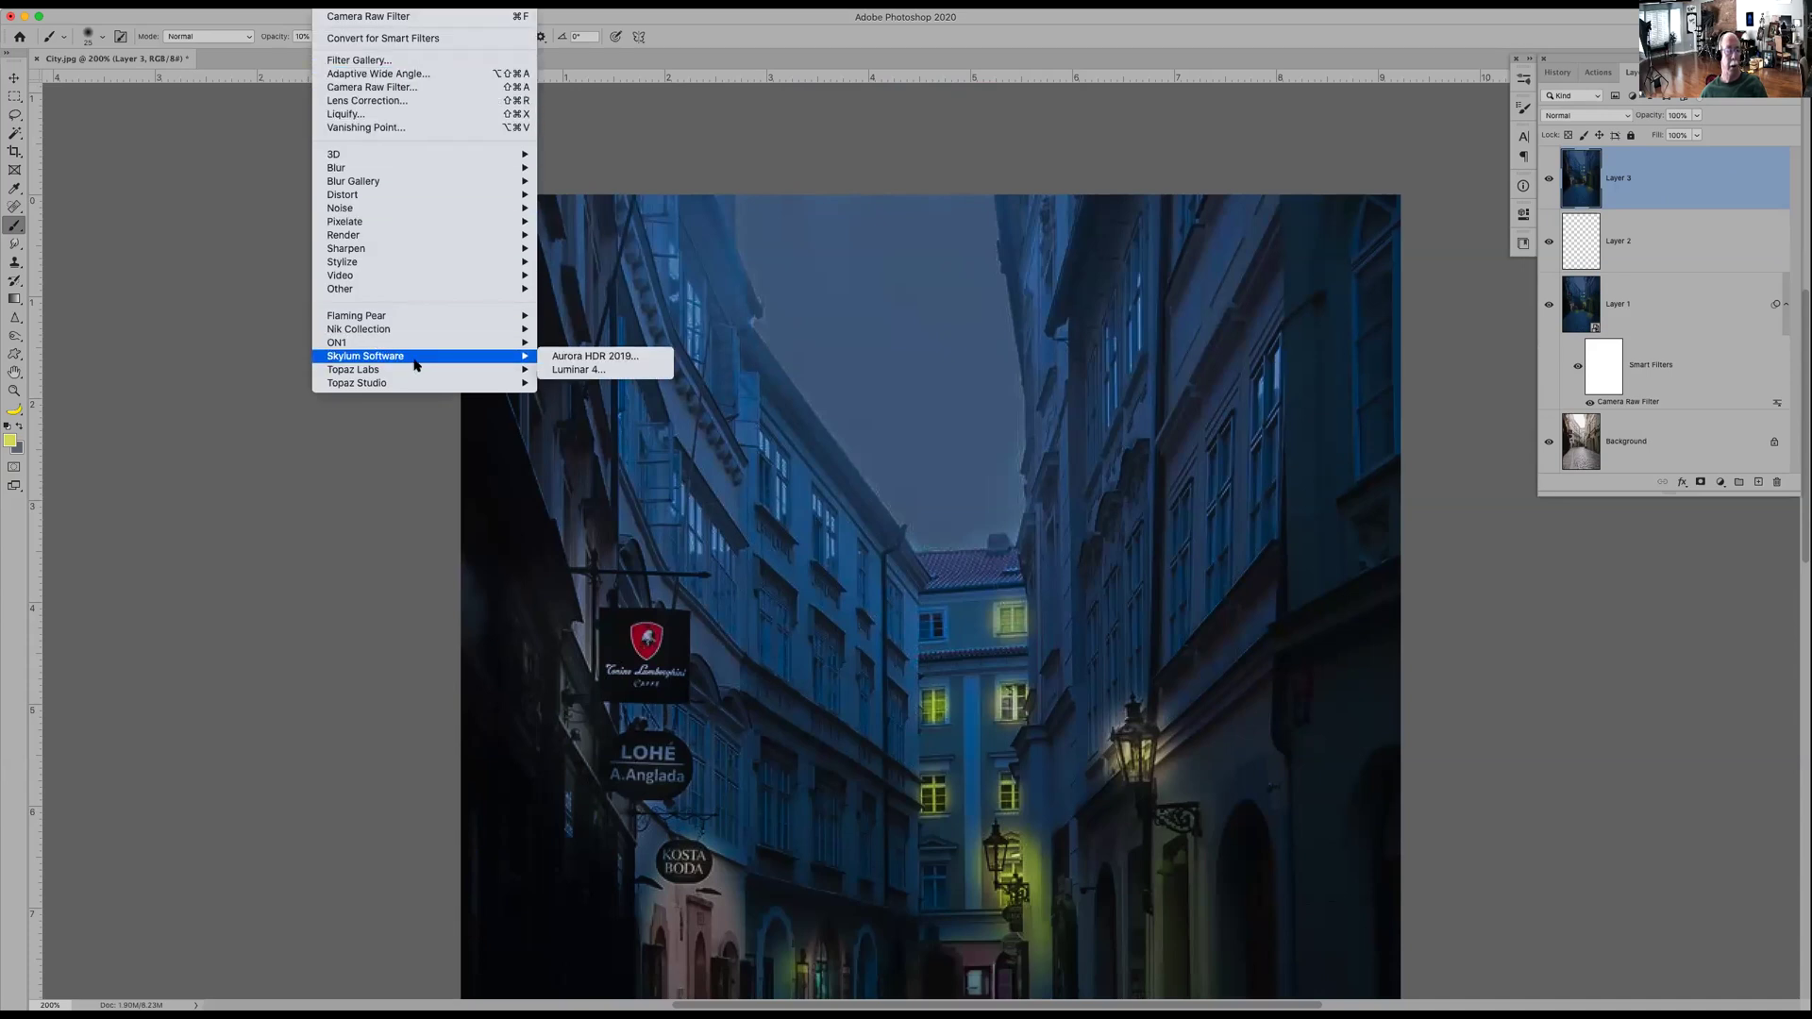
pyautogui.click(640, 376)
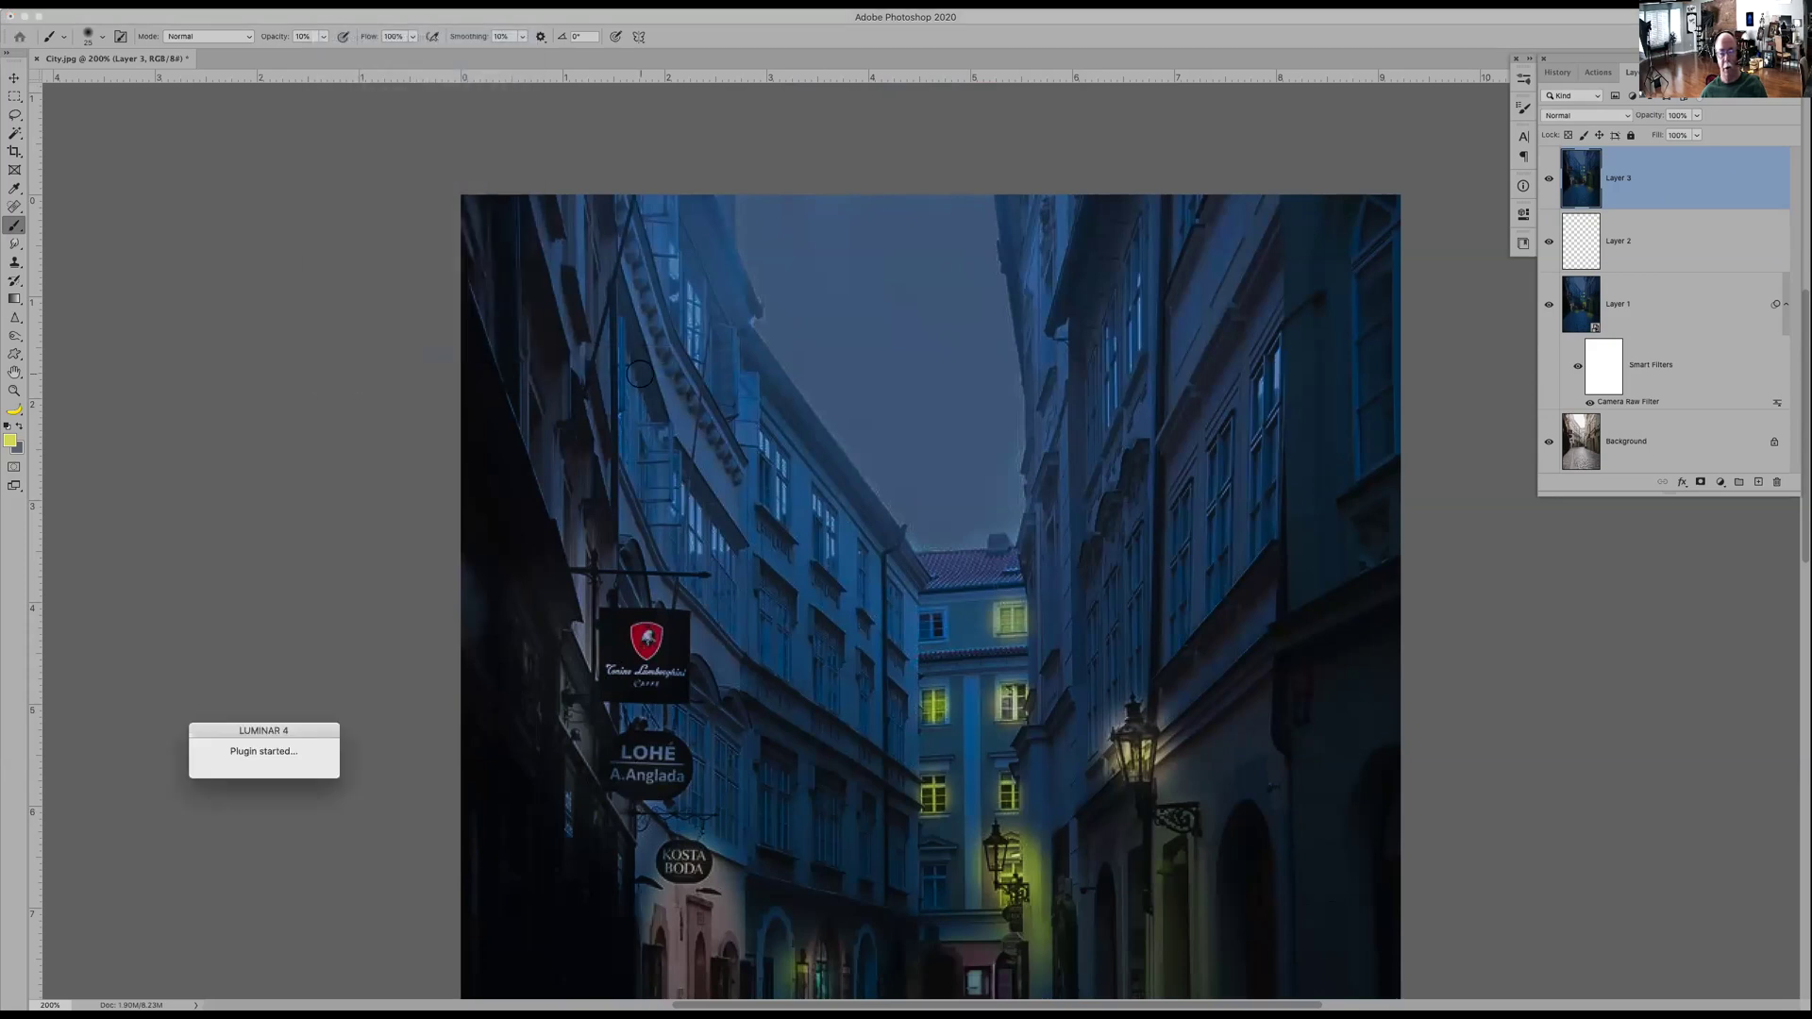
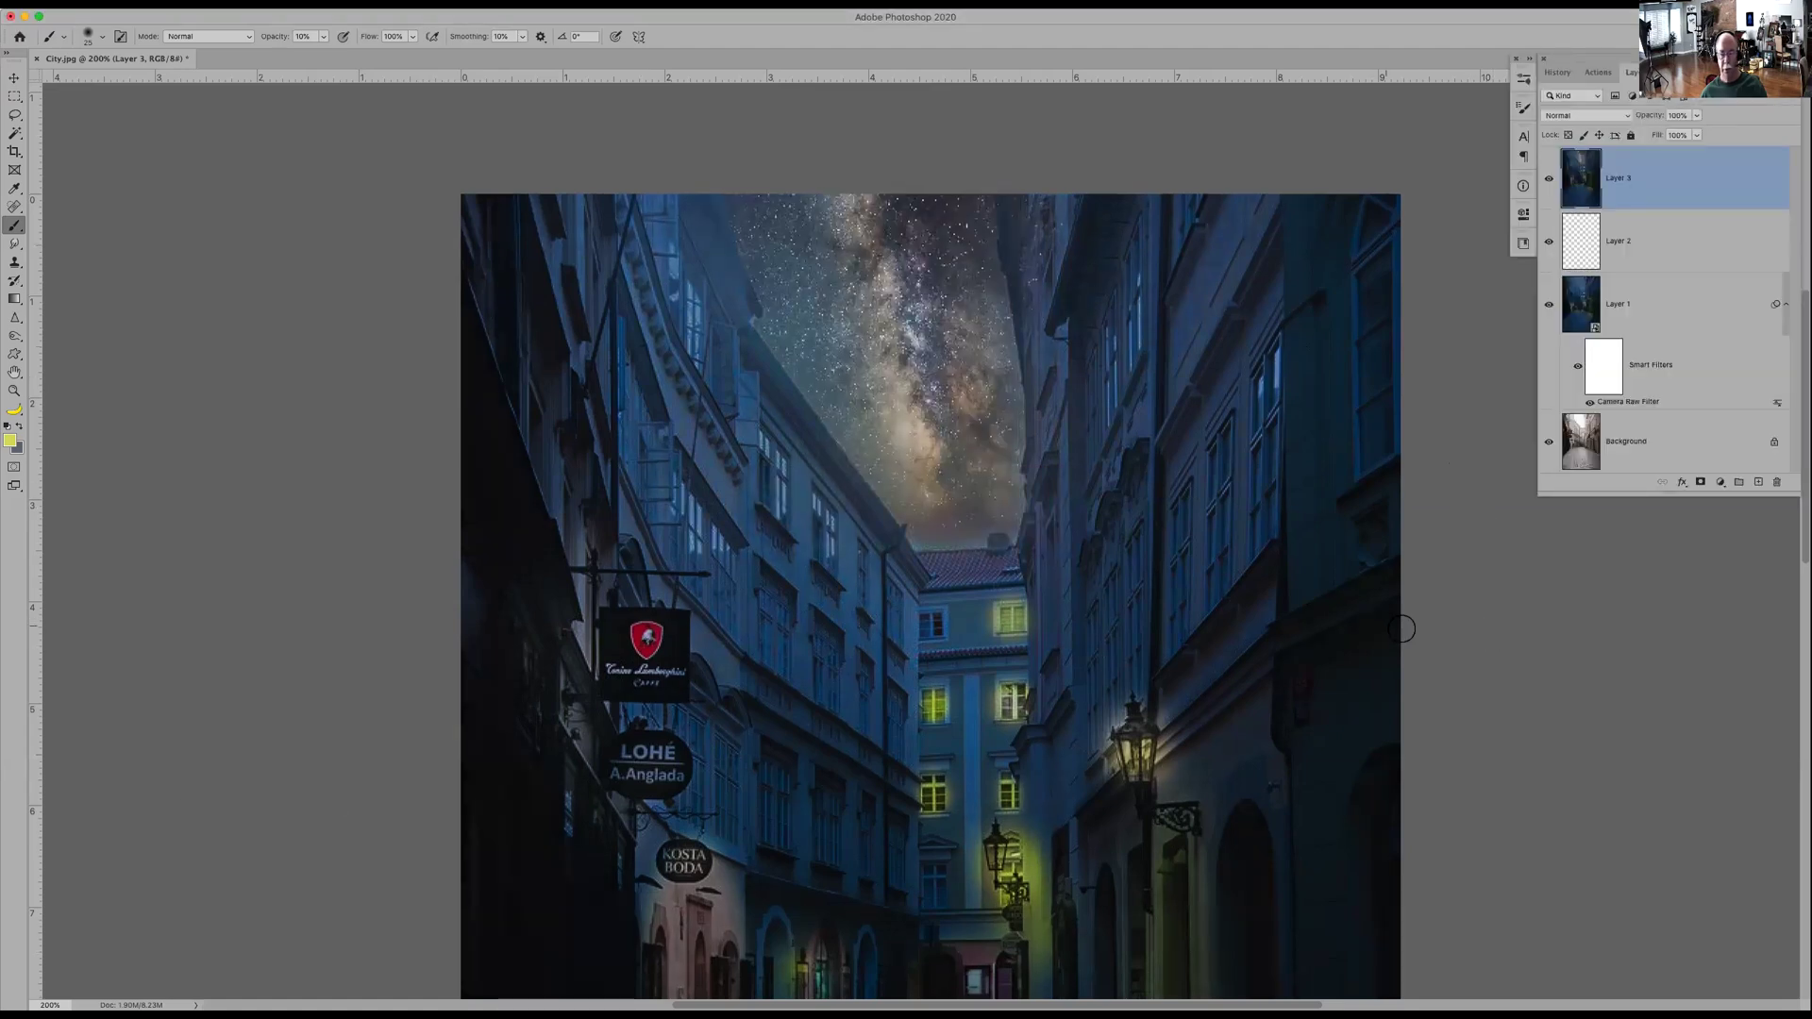
pyautogui.scroll(-3, 1491, 632)
pyautogui.scroll(1, 1489, 631)
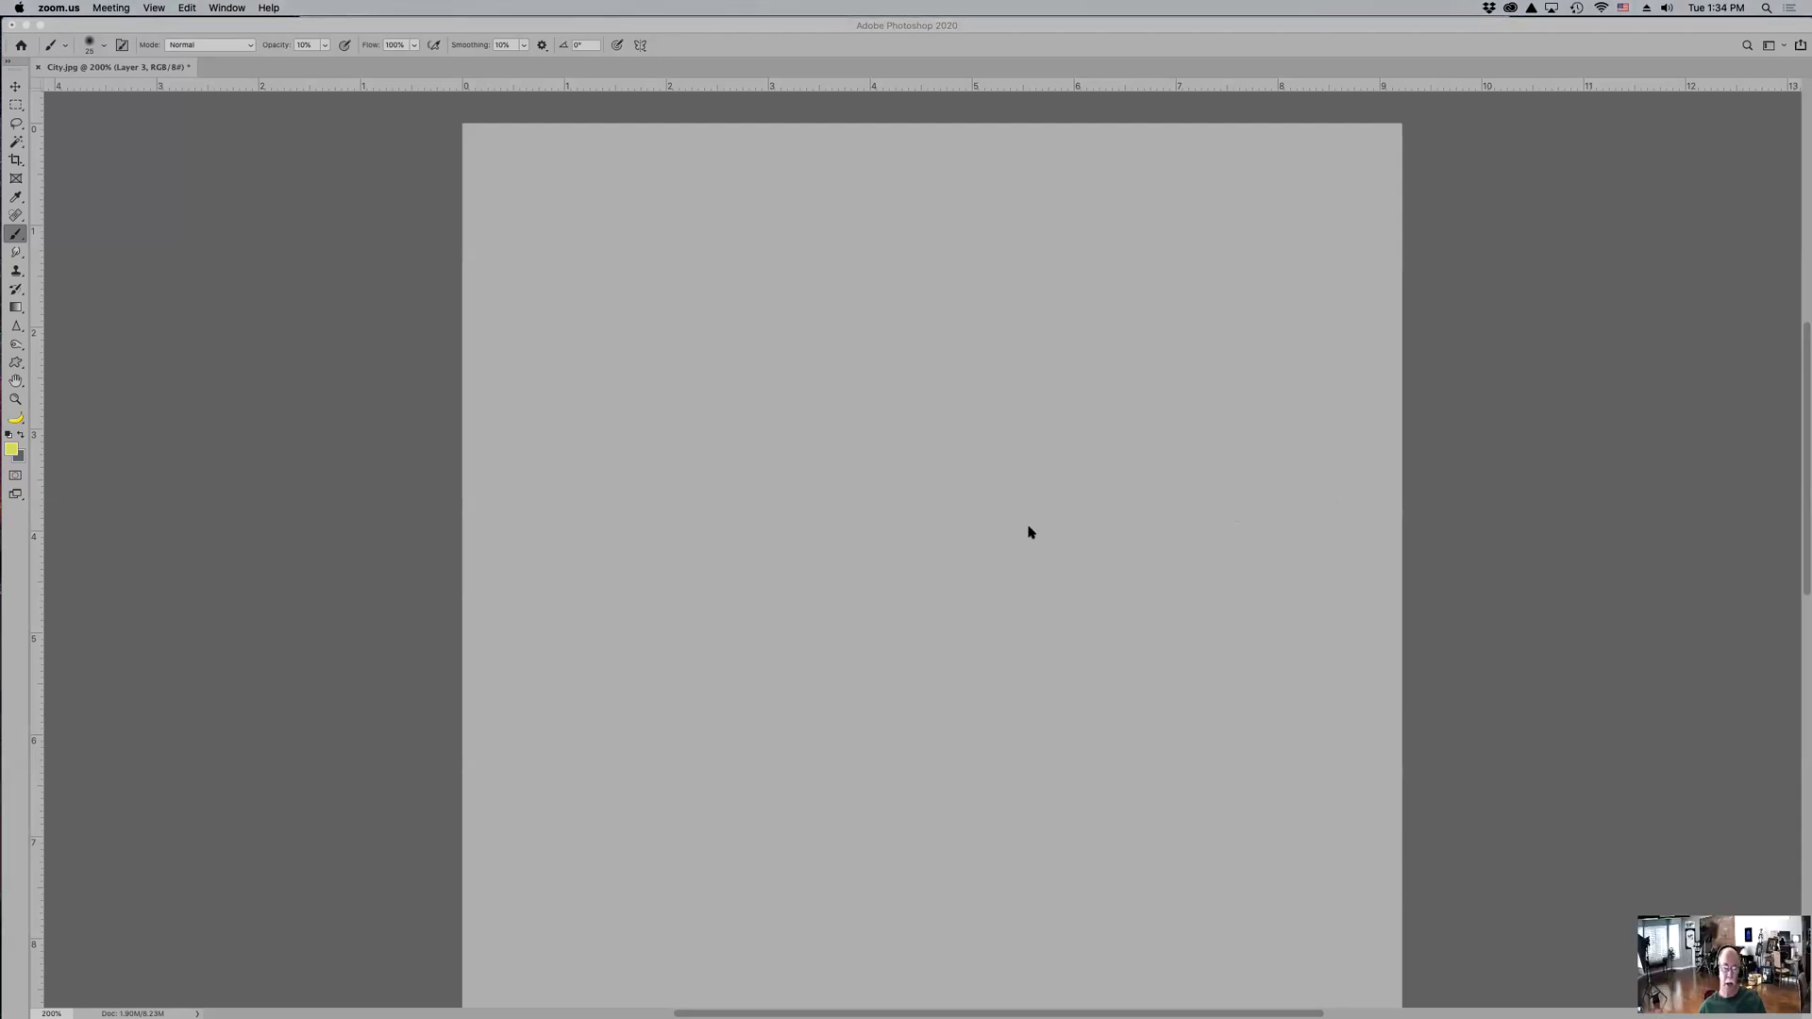
# - Look over the plain blue sky, lit windows and lamps of the night scene up close and as a whole
pyautogui.click(296, 517)
pyautogui.press('z')
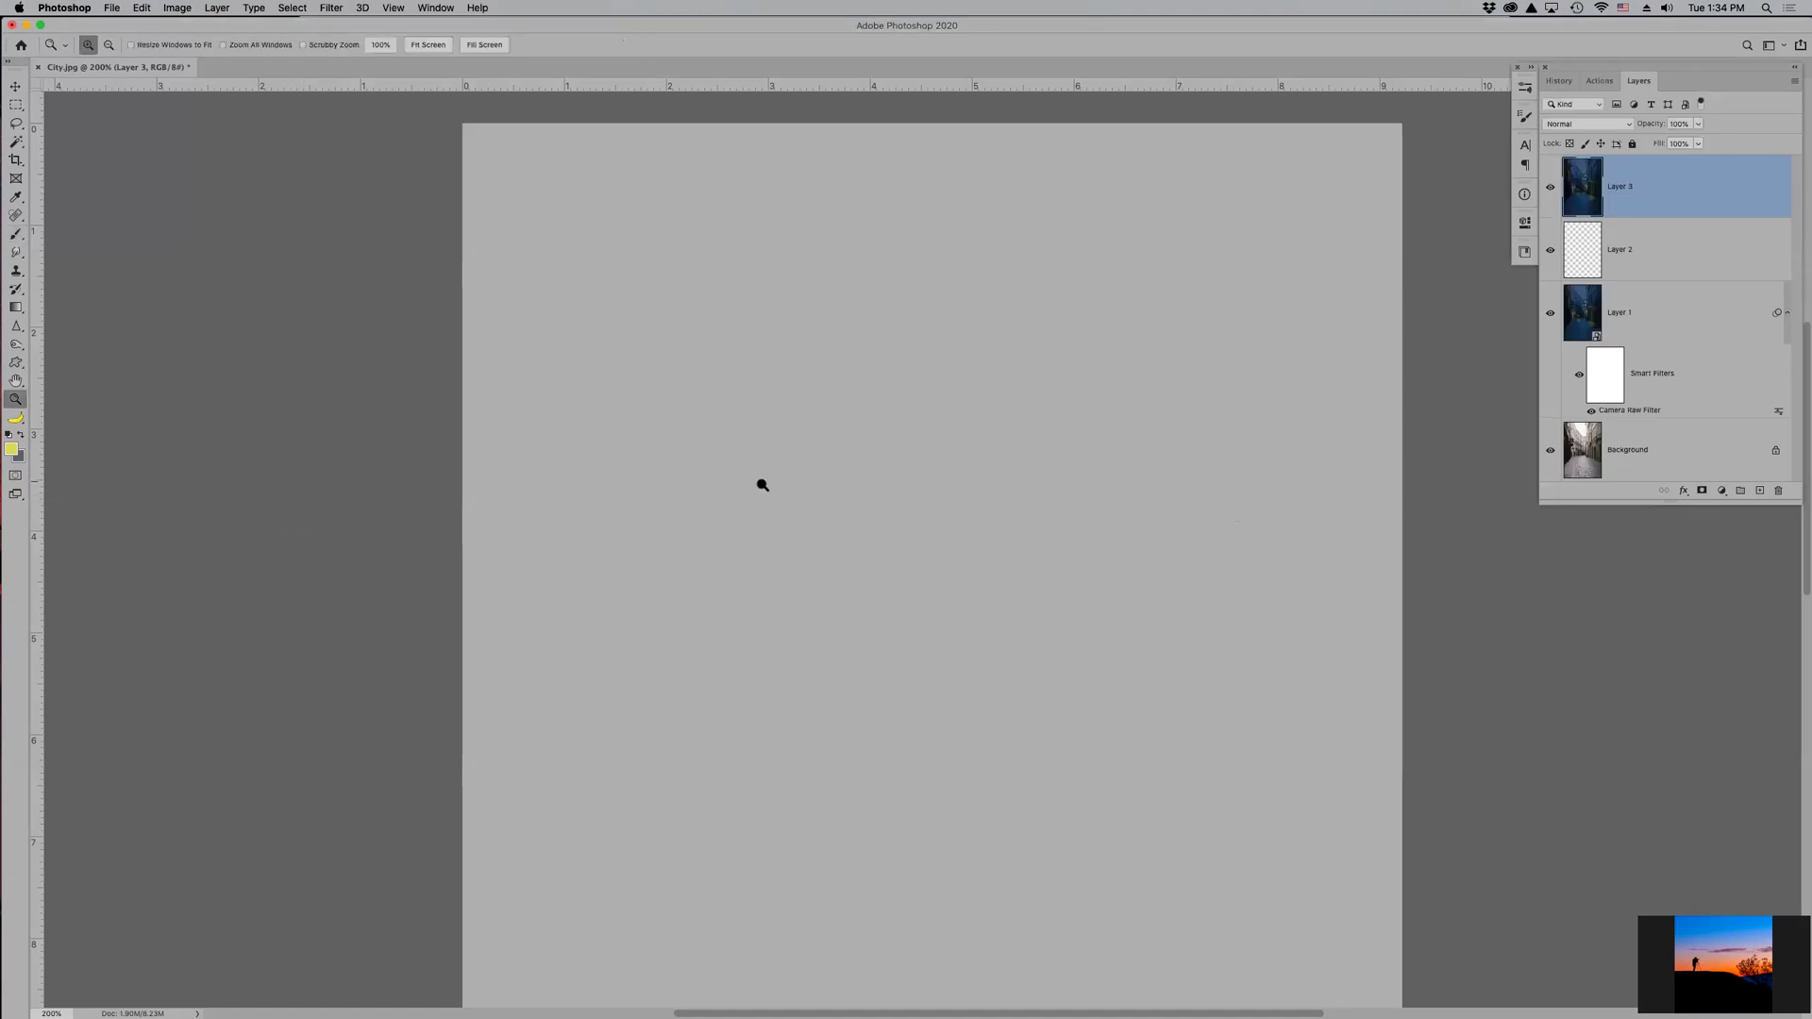
pyautogui.keyDown('alt'); pyautogui.click(869, 473); pyautogui.keyUp('alt')
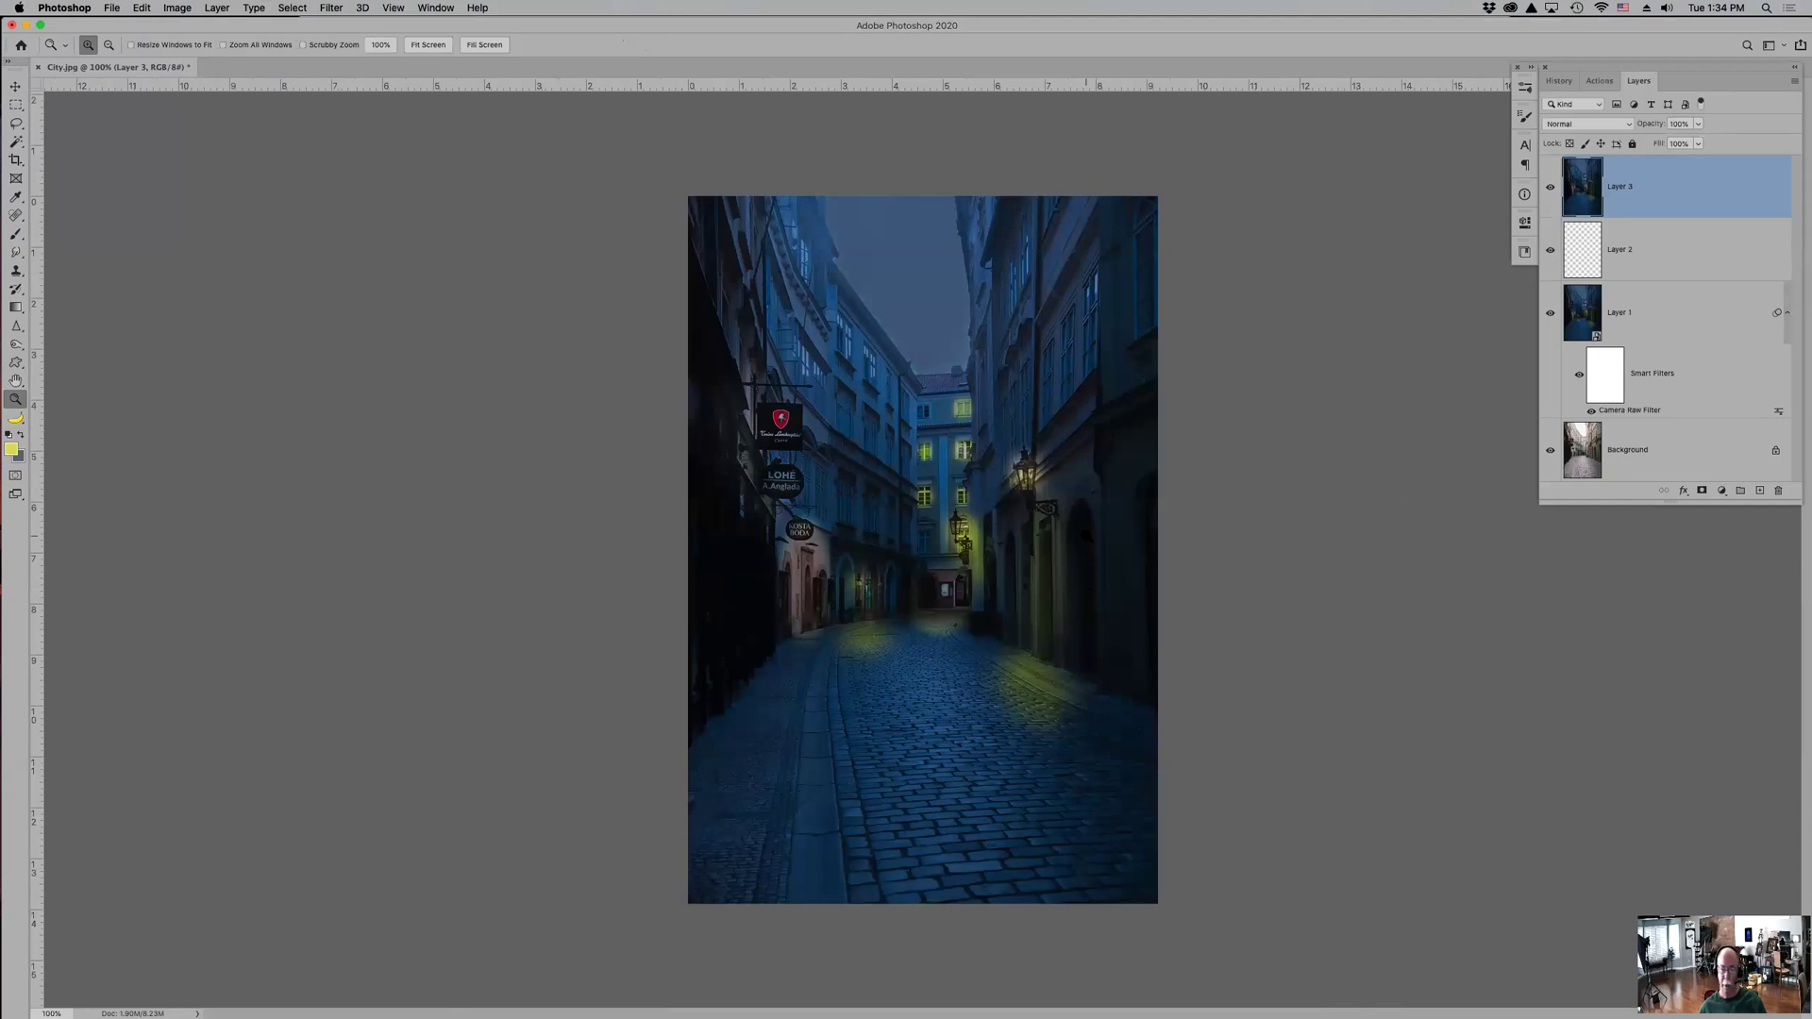
pyautogui.click(1085, 535)
pyautogui.scroll(10, 1085, 535)
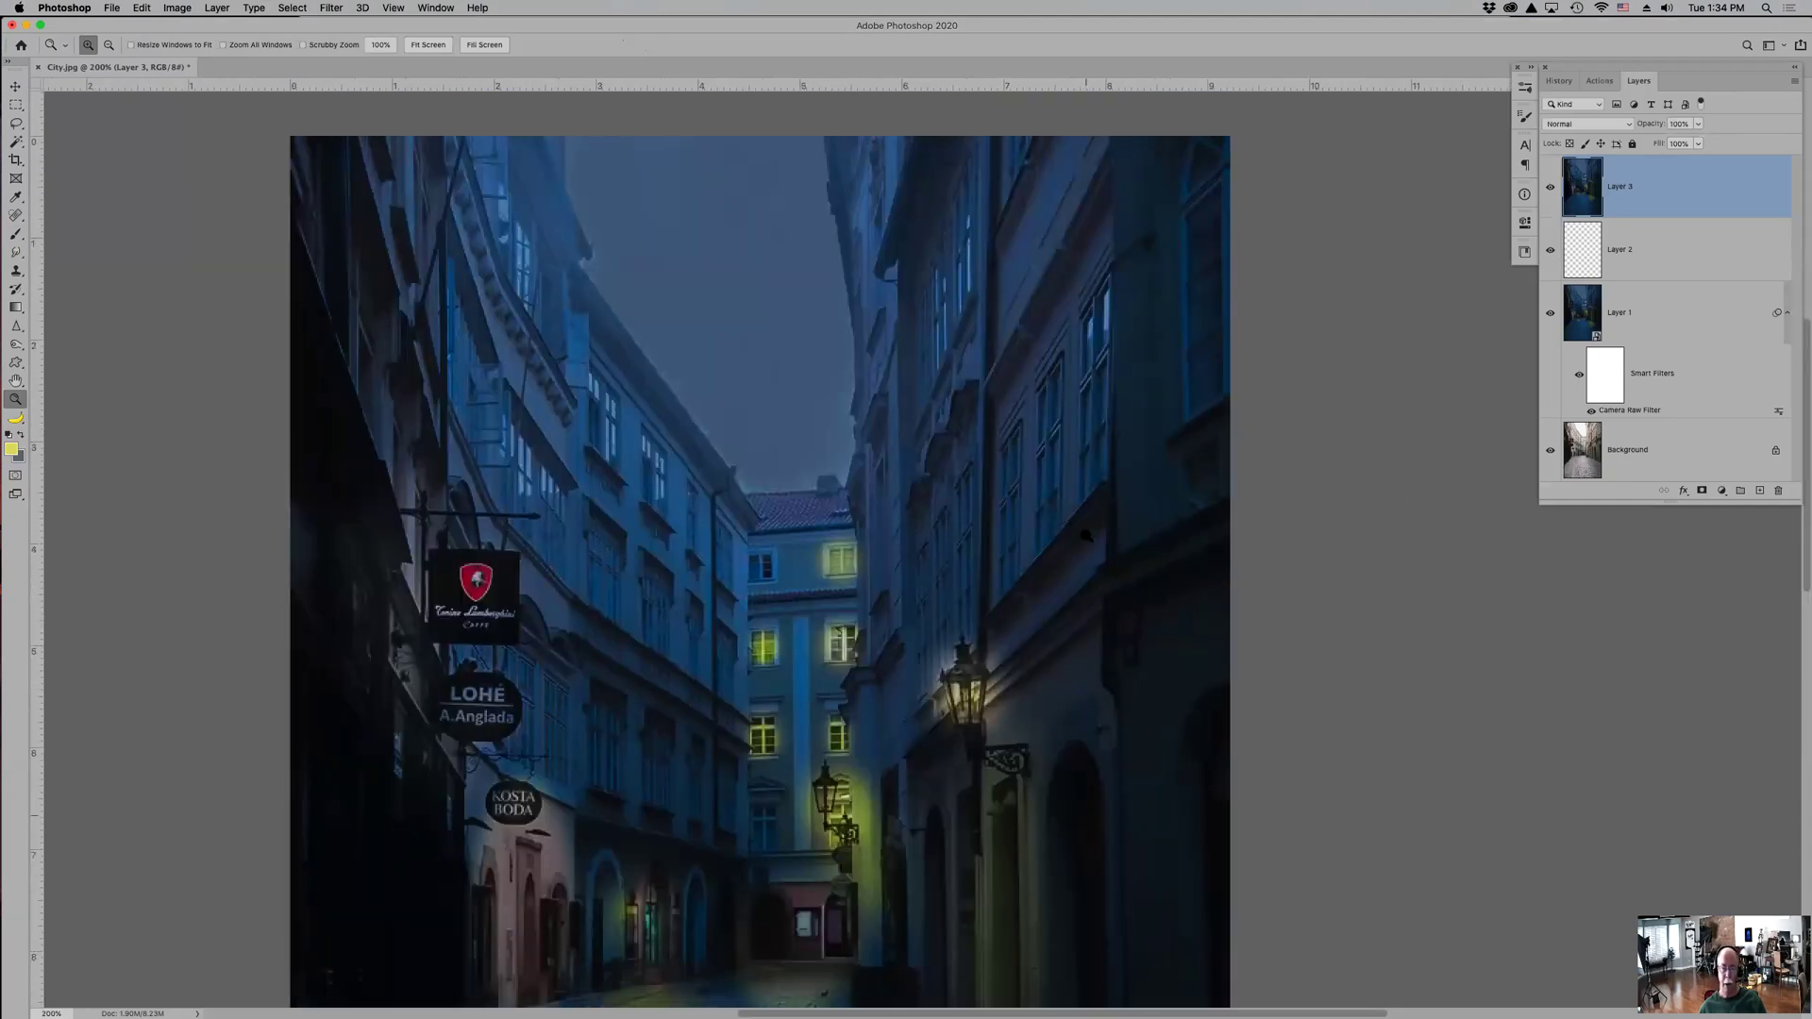
pyautogui.scroll(-5, 1085, 535)
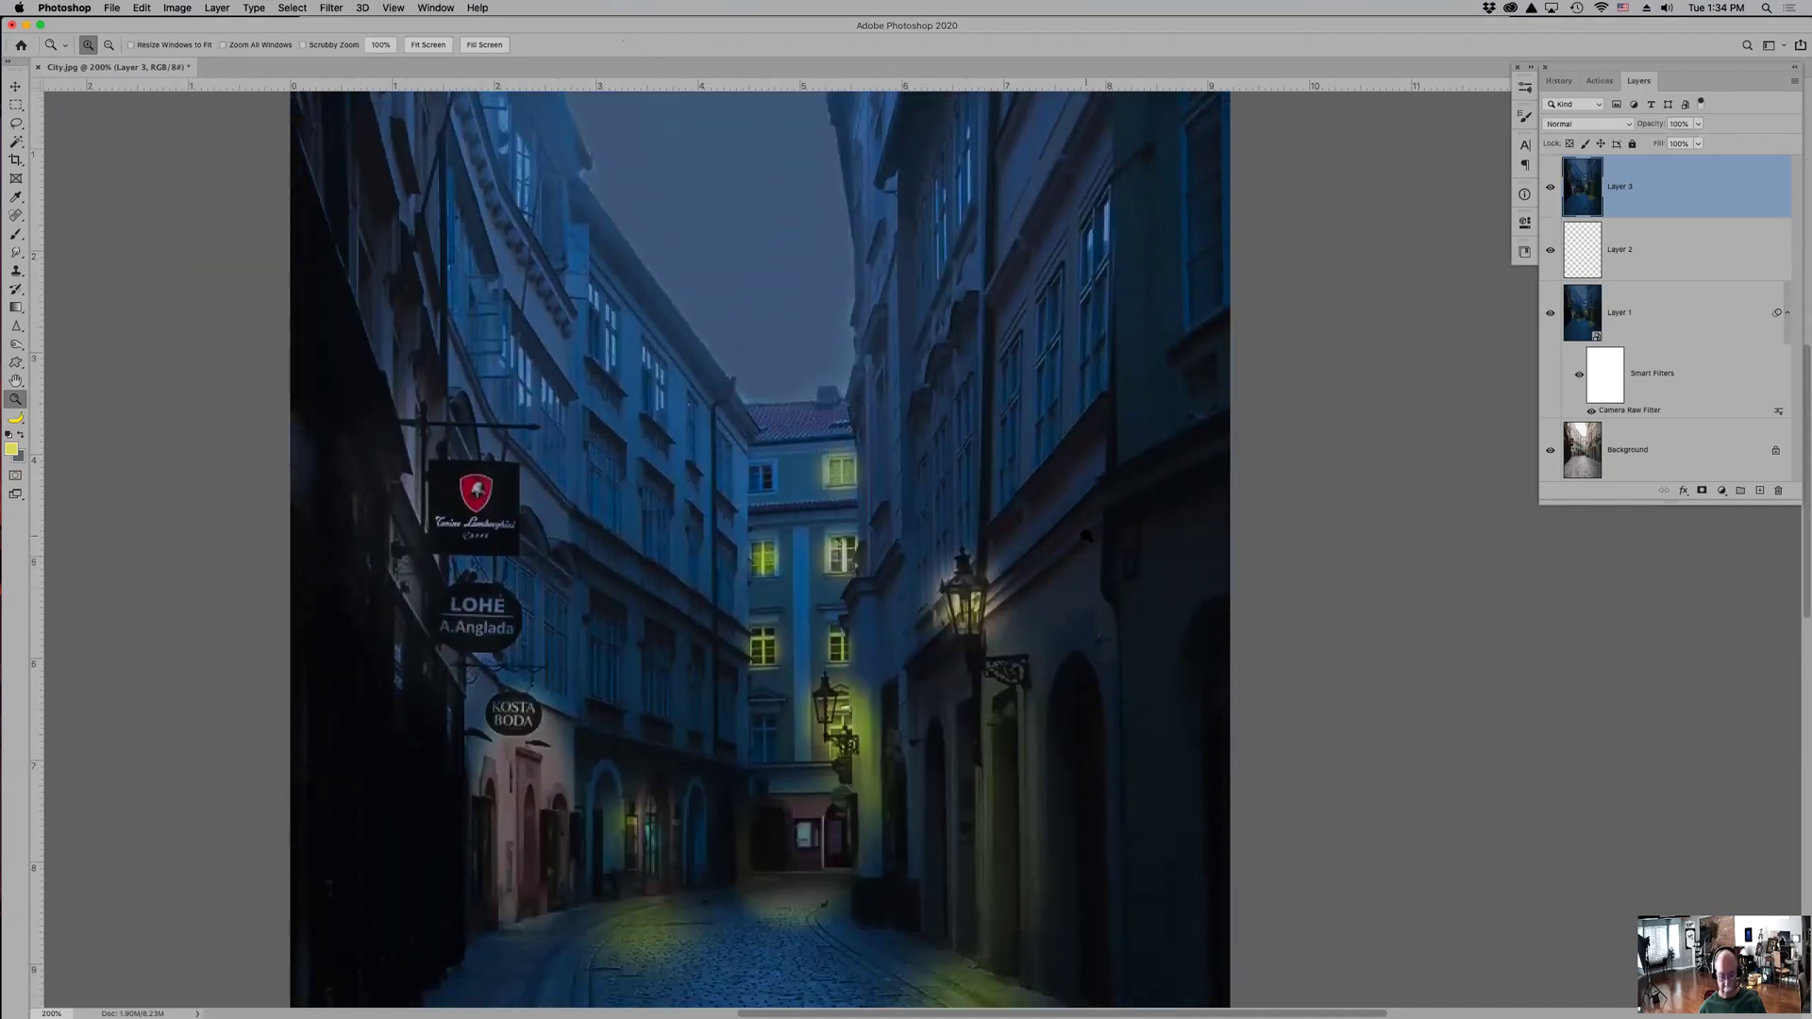
pyautogui.keyDown('alt'); pyautogui.click(1085, 535); pyautogui.keyUp('alt')
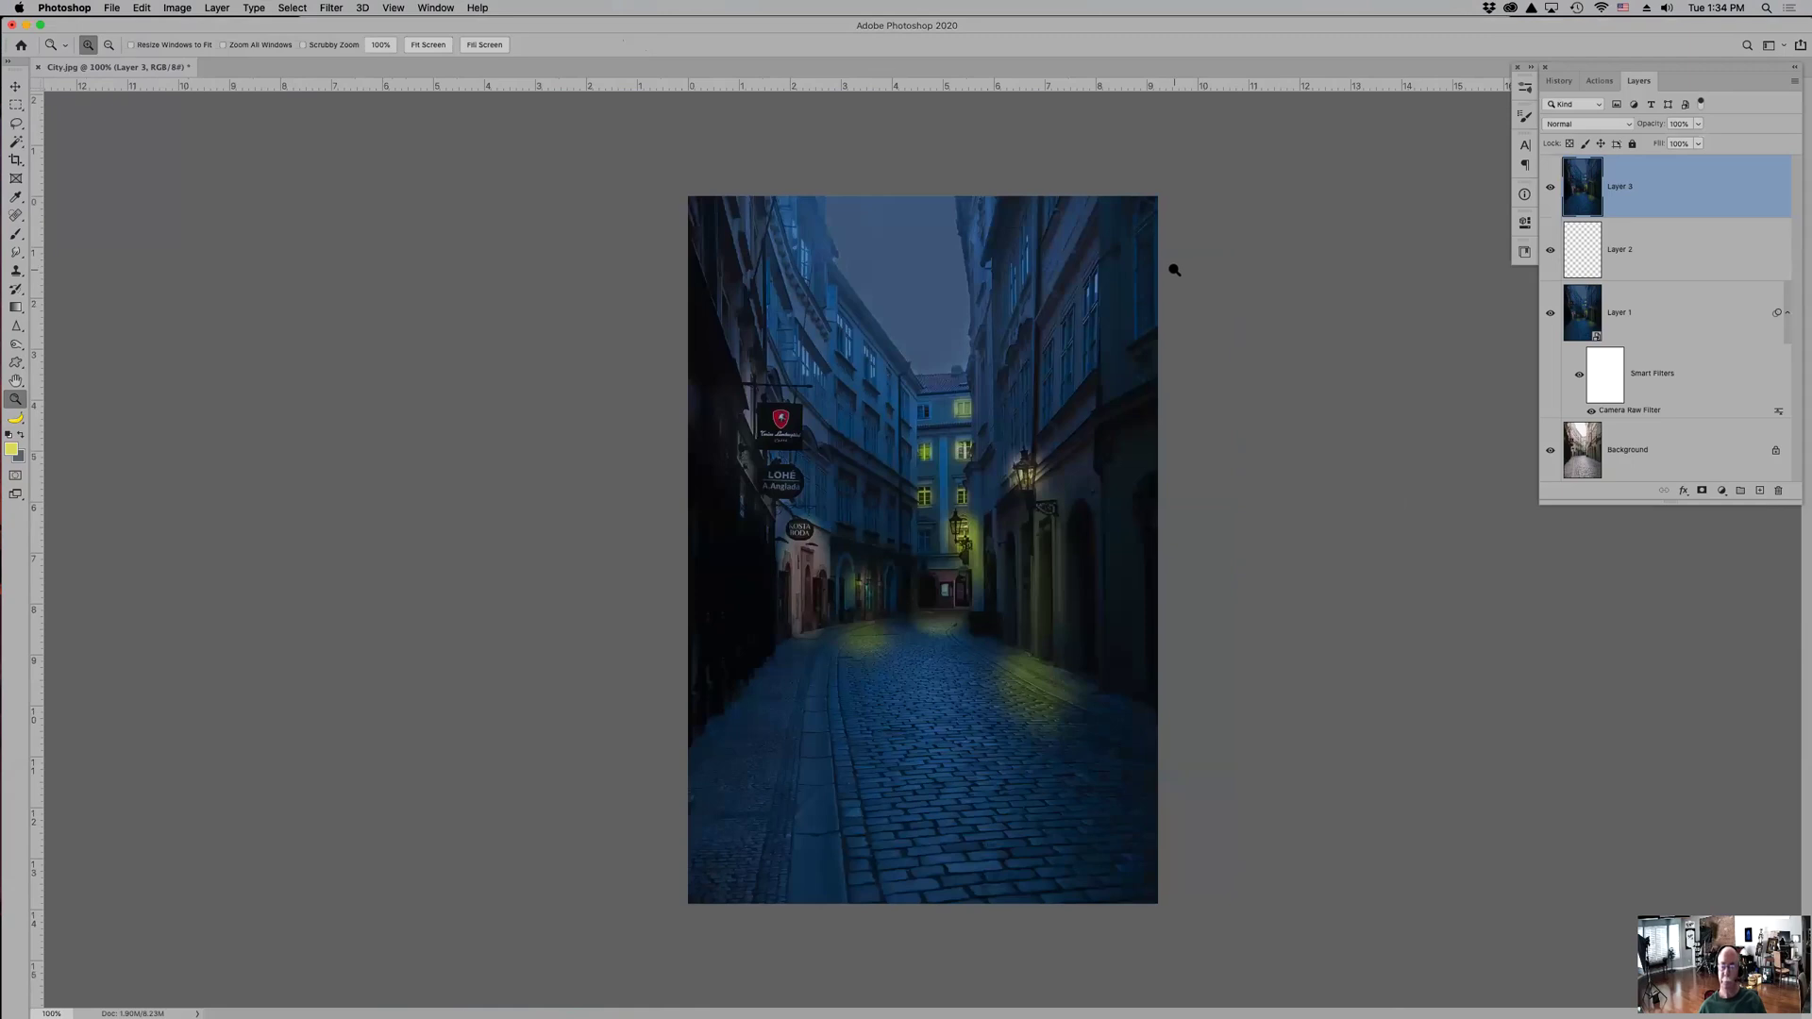
# - Open the merged layer in the Luminar 4 filter and bring up its AI Sky Replacement settings
pyautogui.click(332, 9)
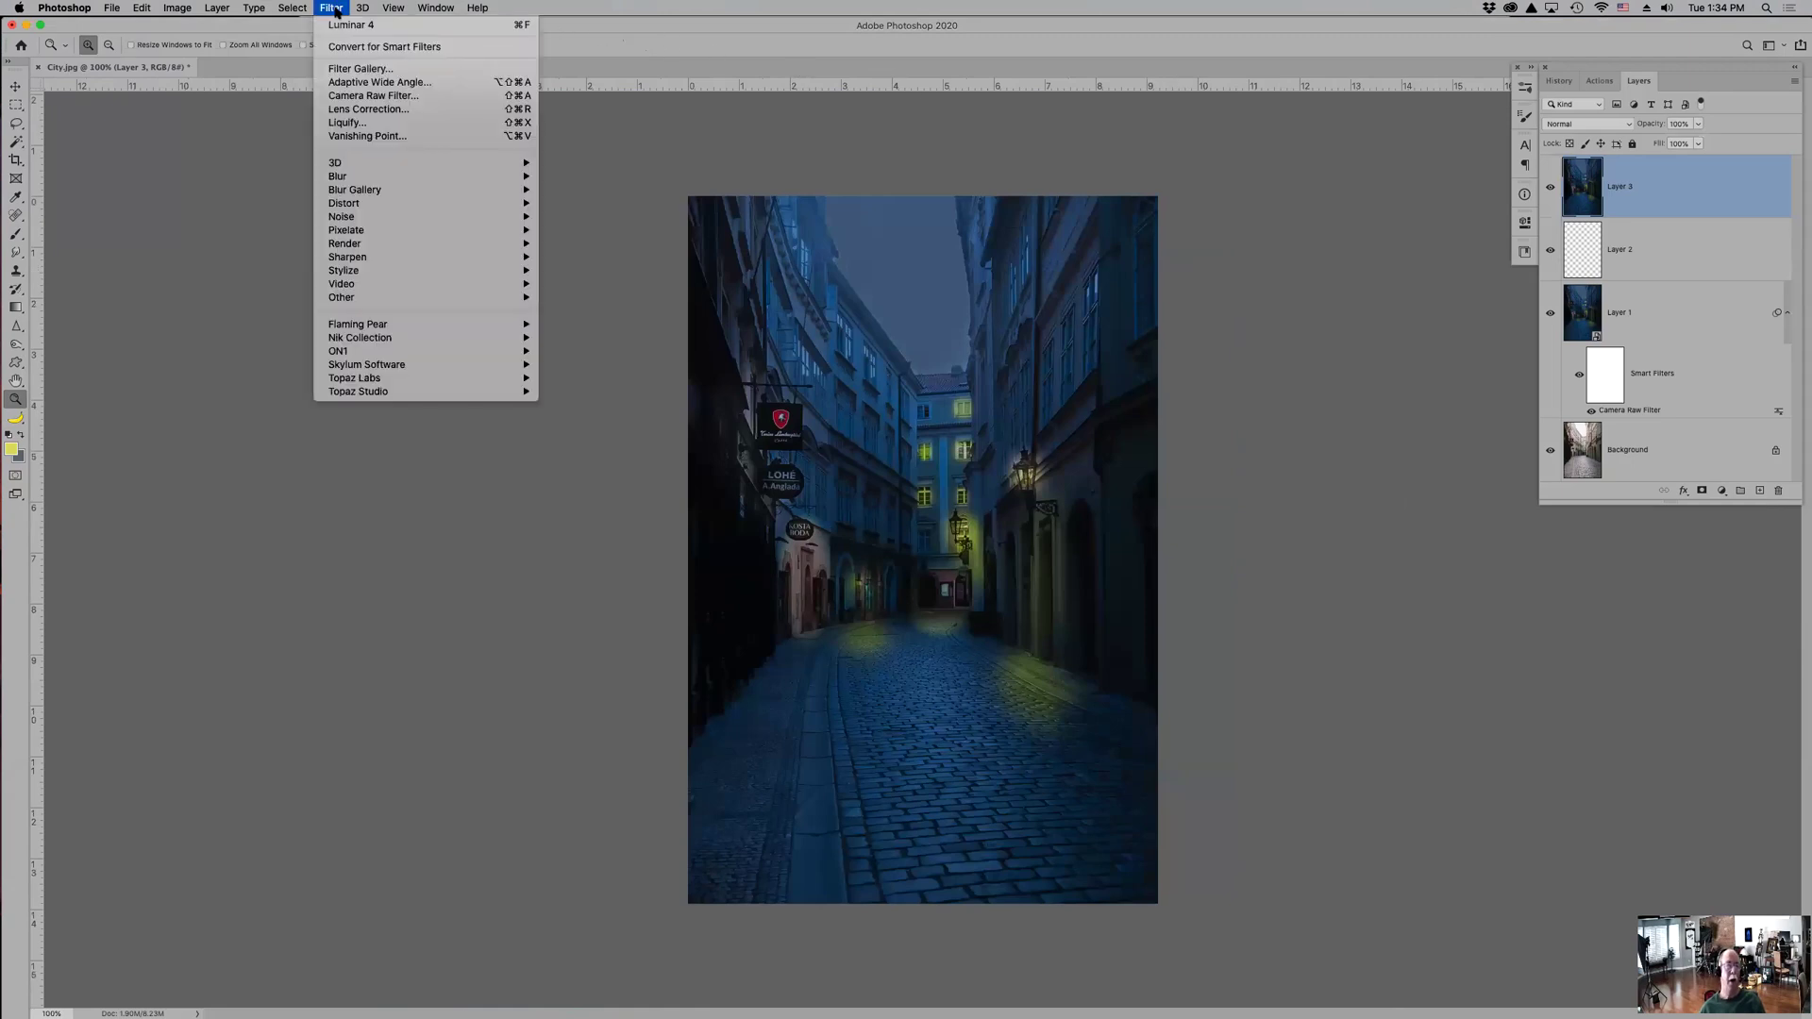
pyautogui.moveTo(402, 368)
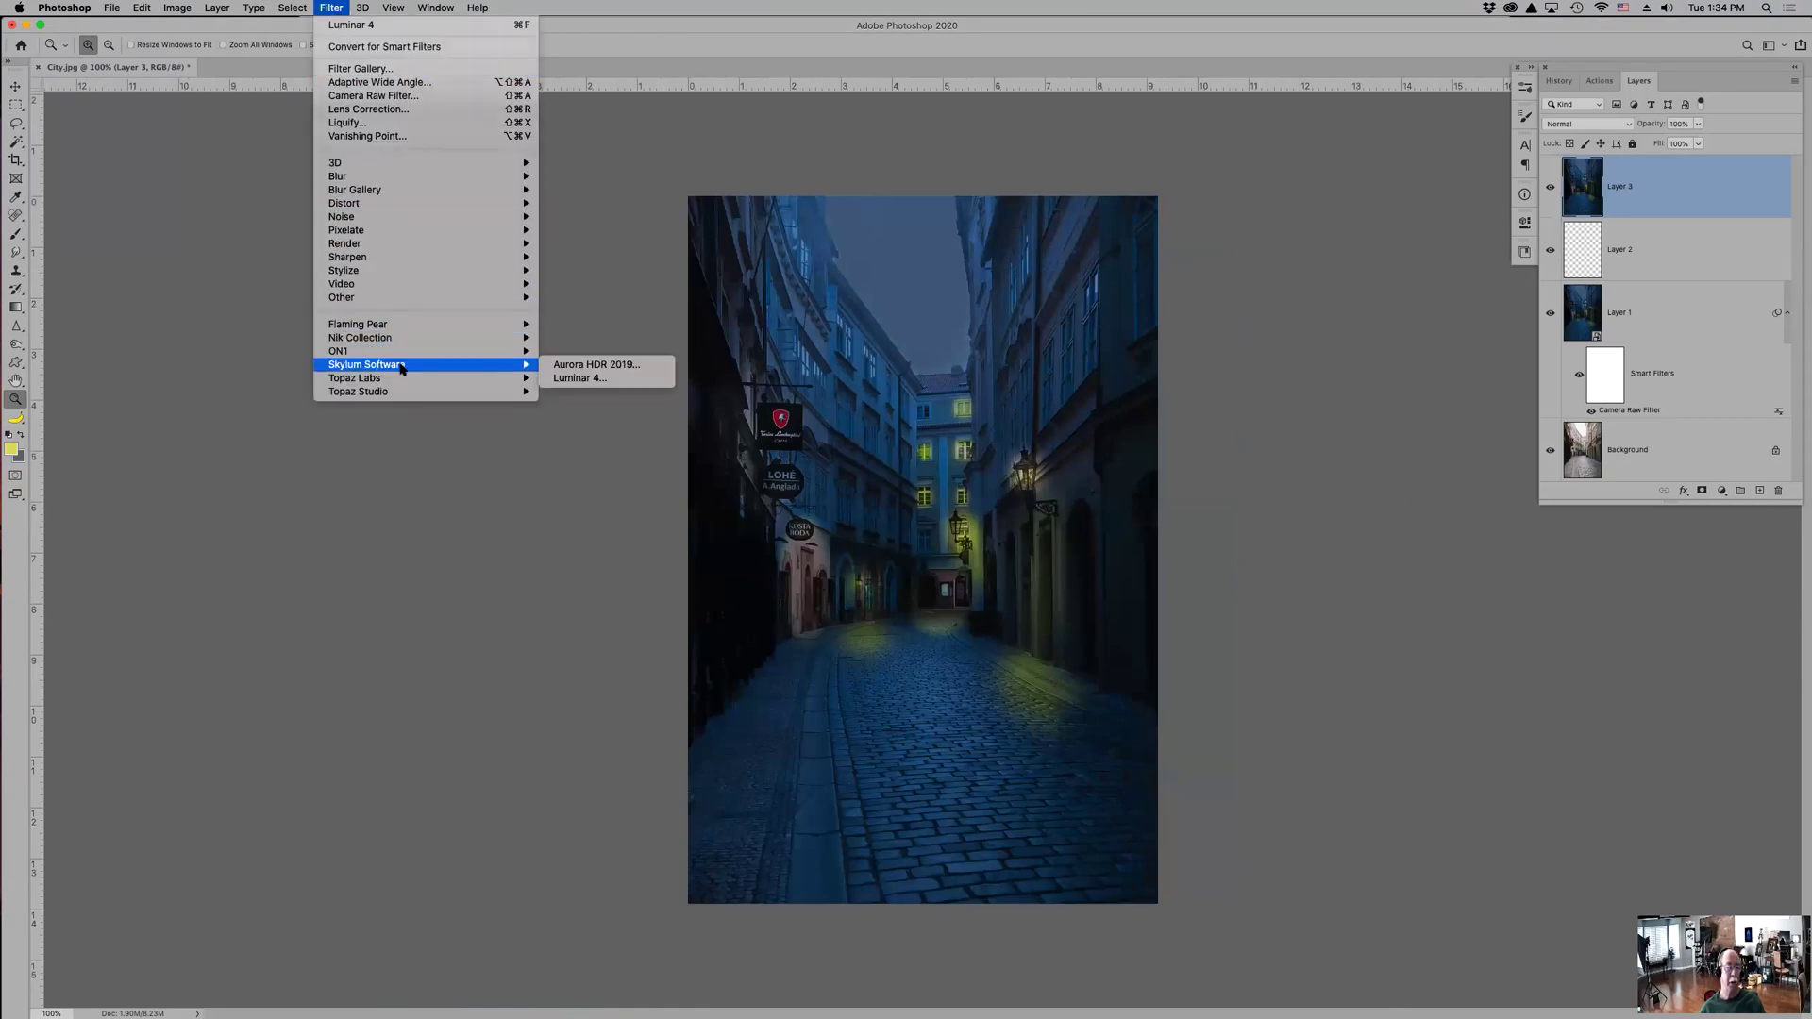
pyautogui.click(609, 378)
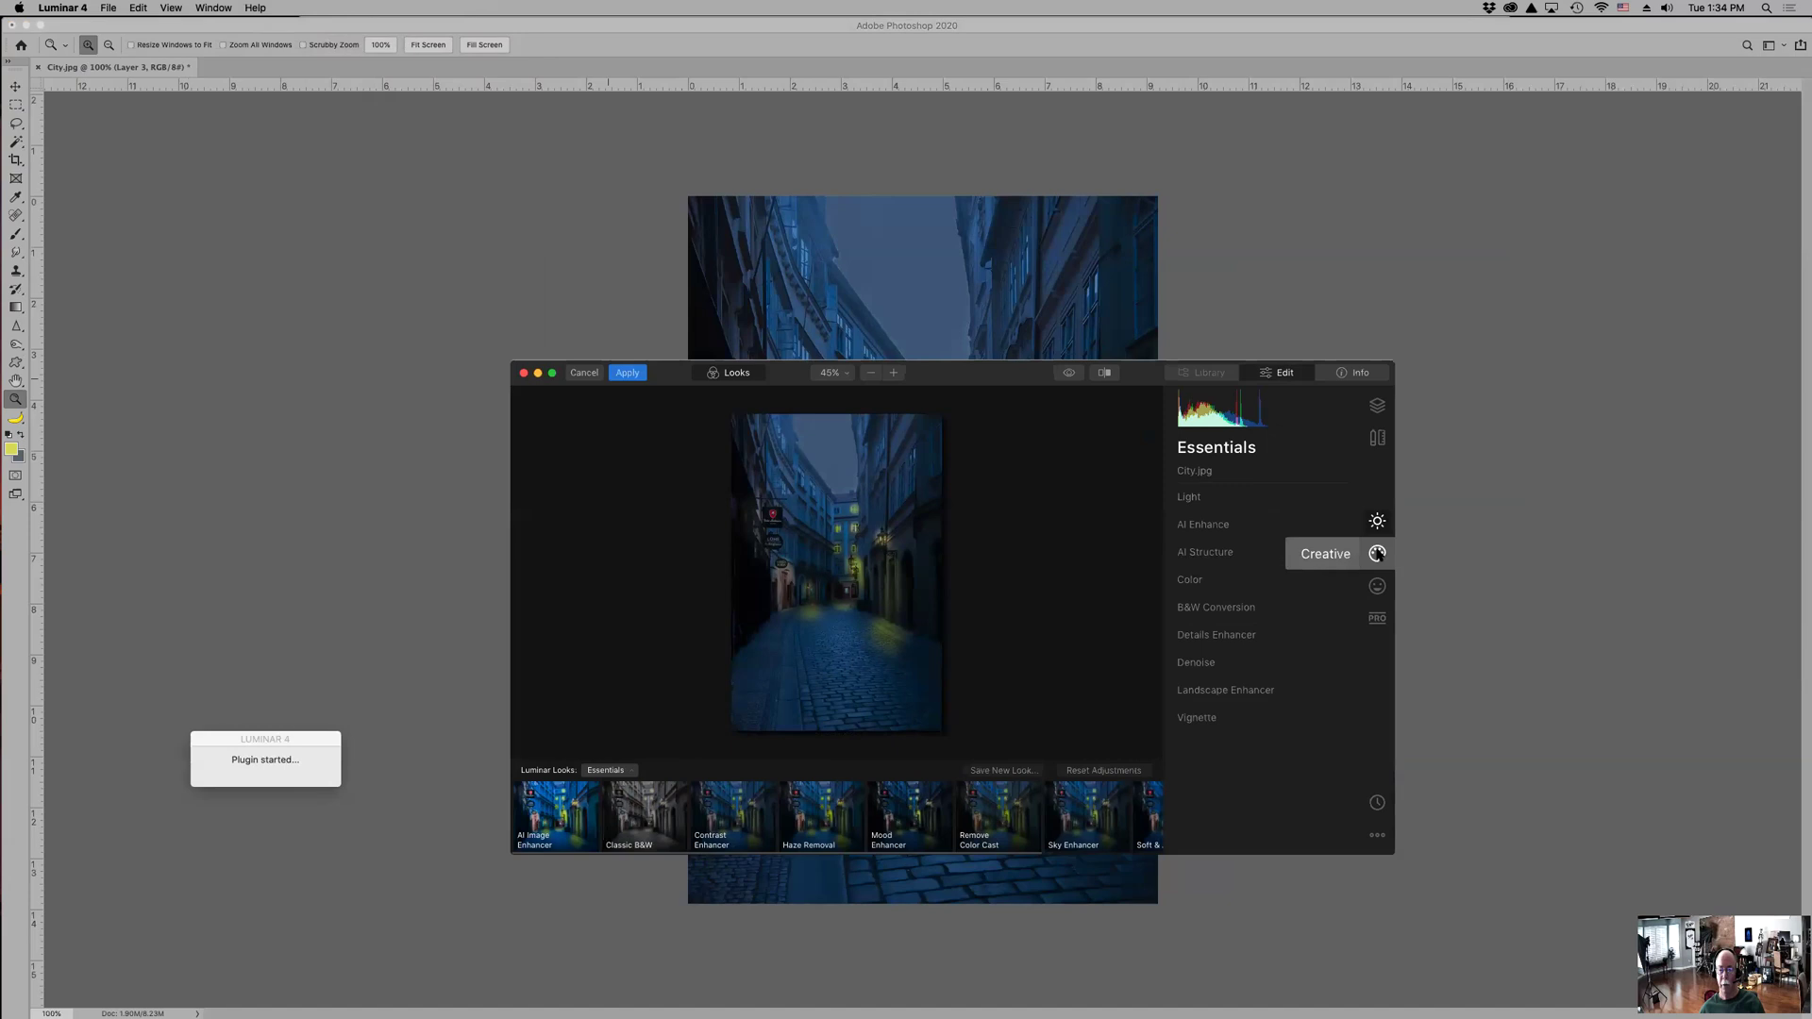
pyautogui.click(1377, 554)
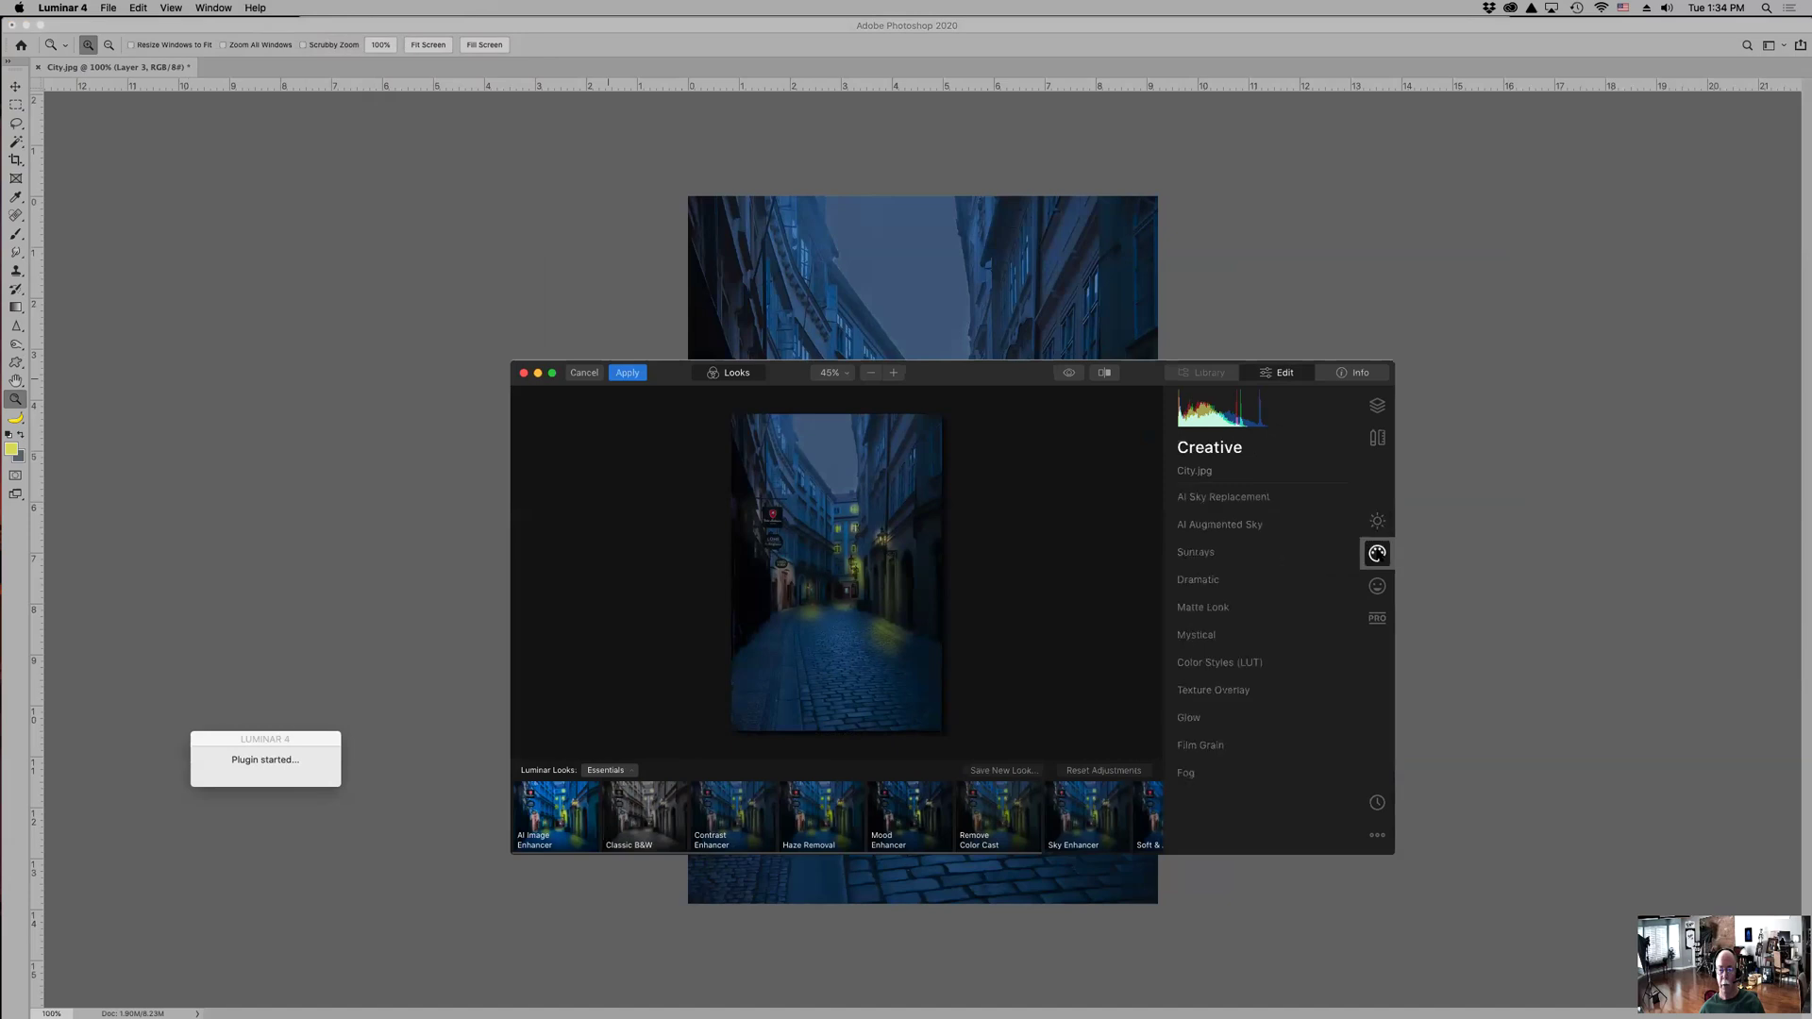
pyautogui.click(1342, 501)
# - Try the Starry Night 2 sky and the Starry Night 1 sky above the street
pyautogui.click(1288, 522)
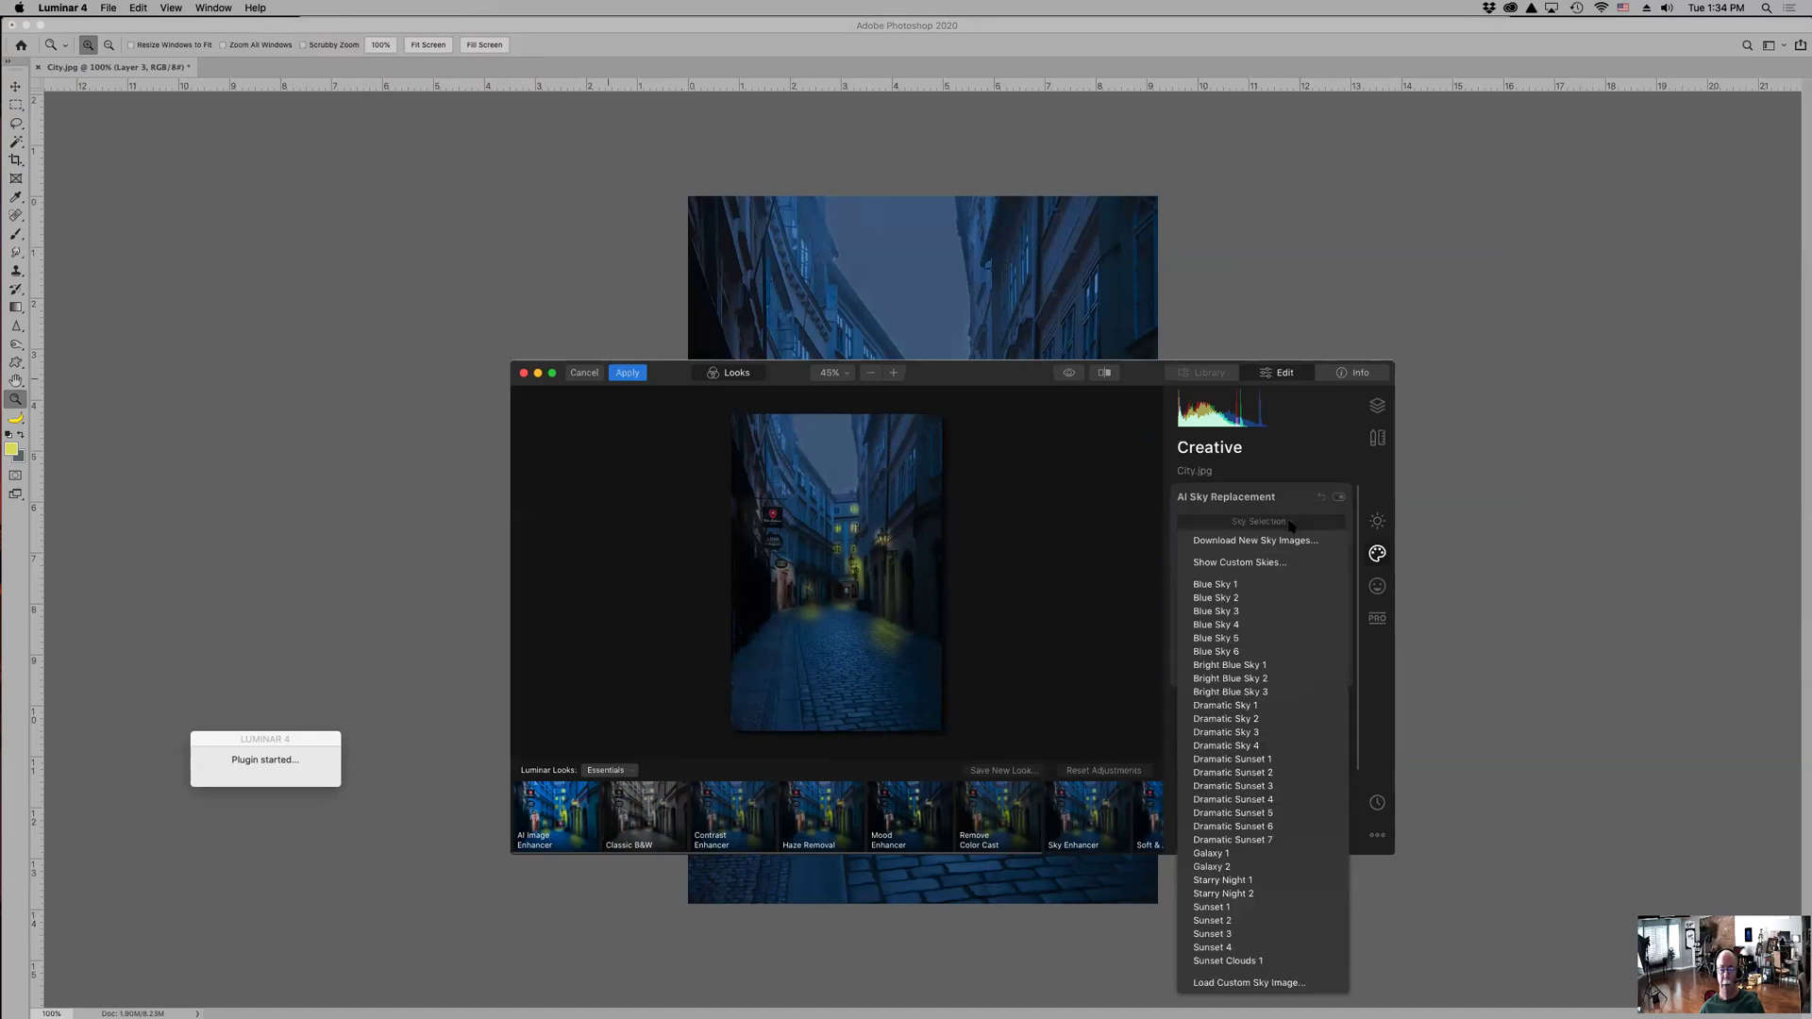
pyautogui.click(1276, 894)
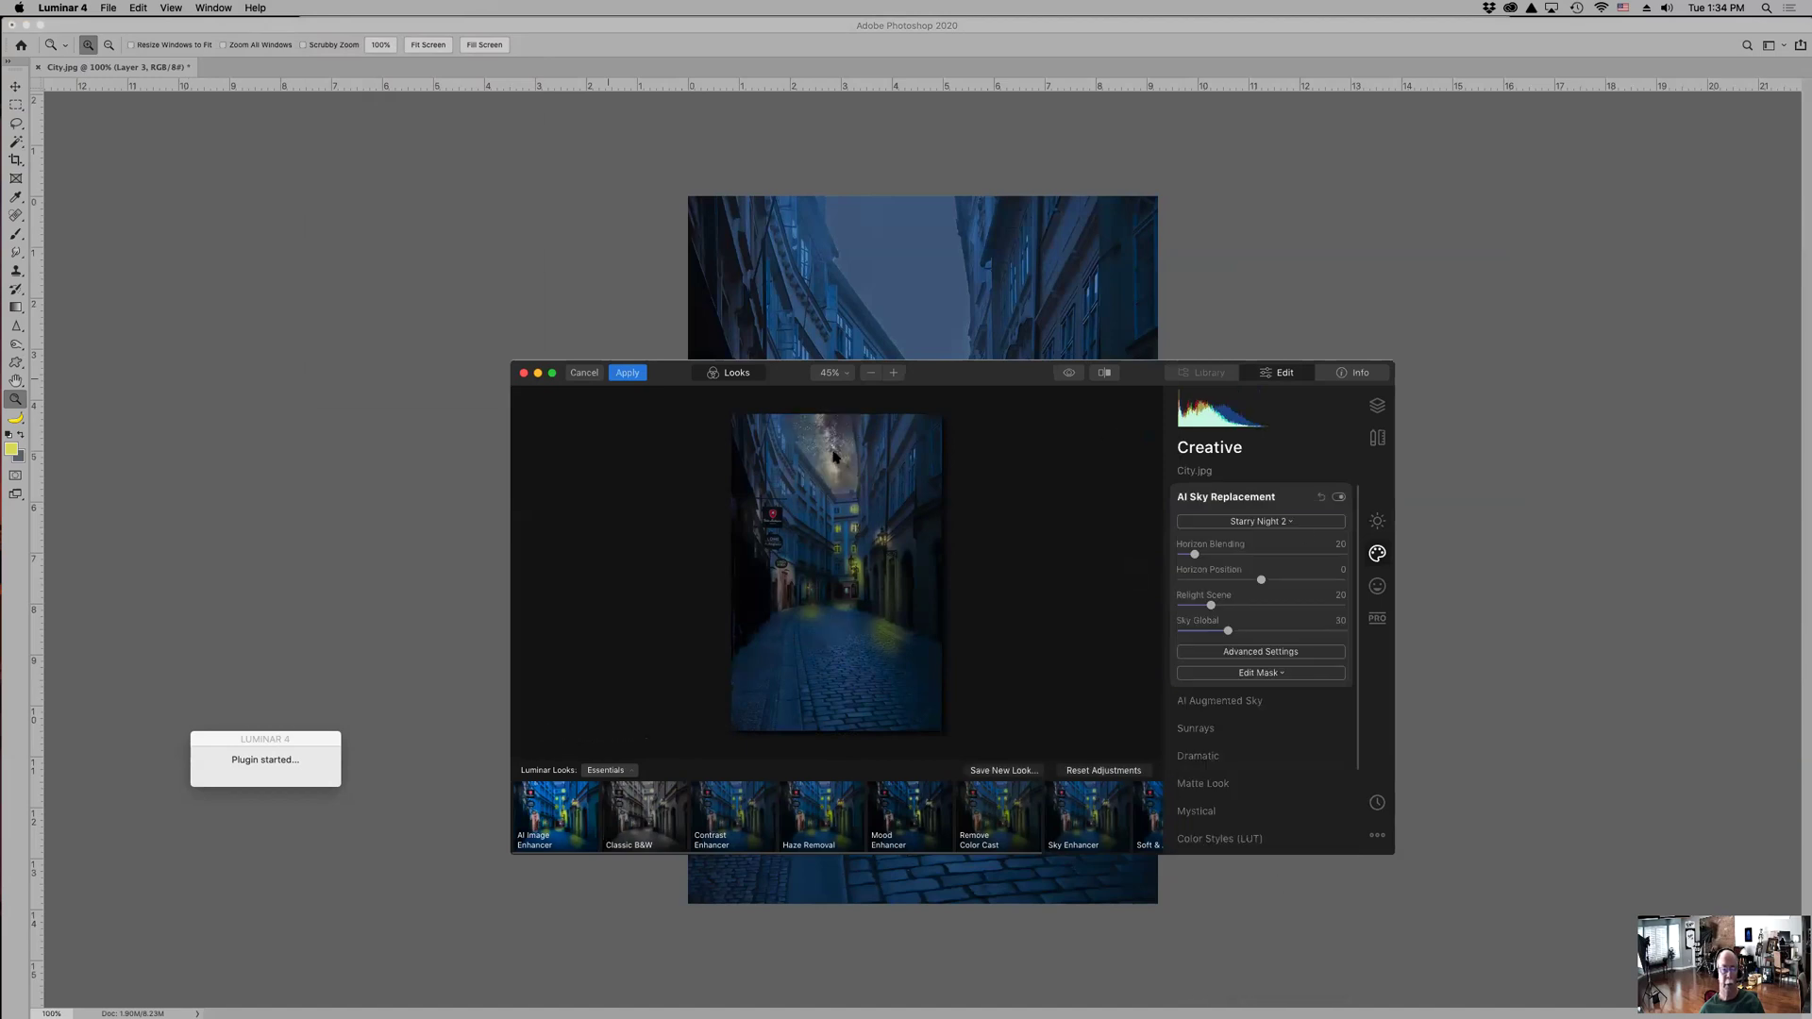
pyautogui.click(1283, 522)
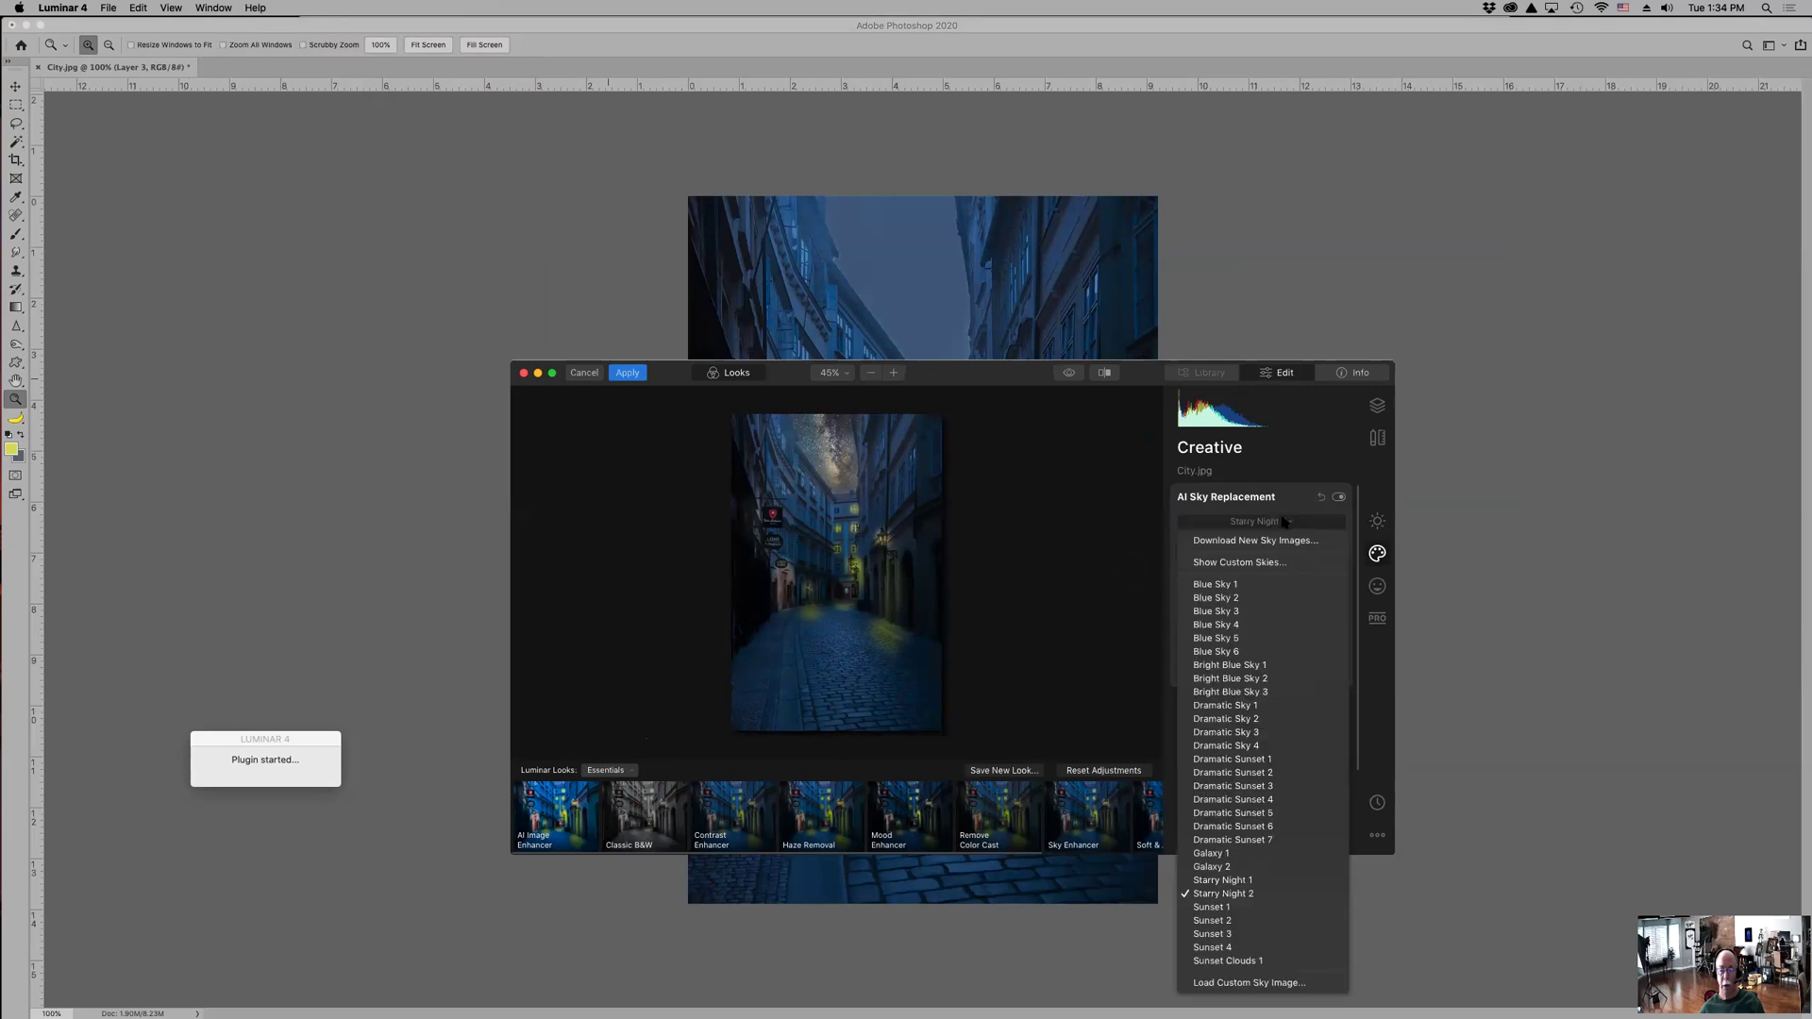
pyautogui.click(1289, 880)
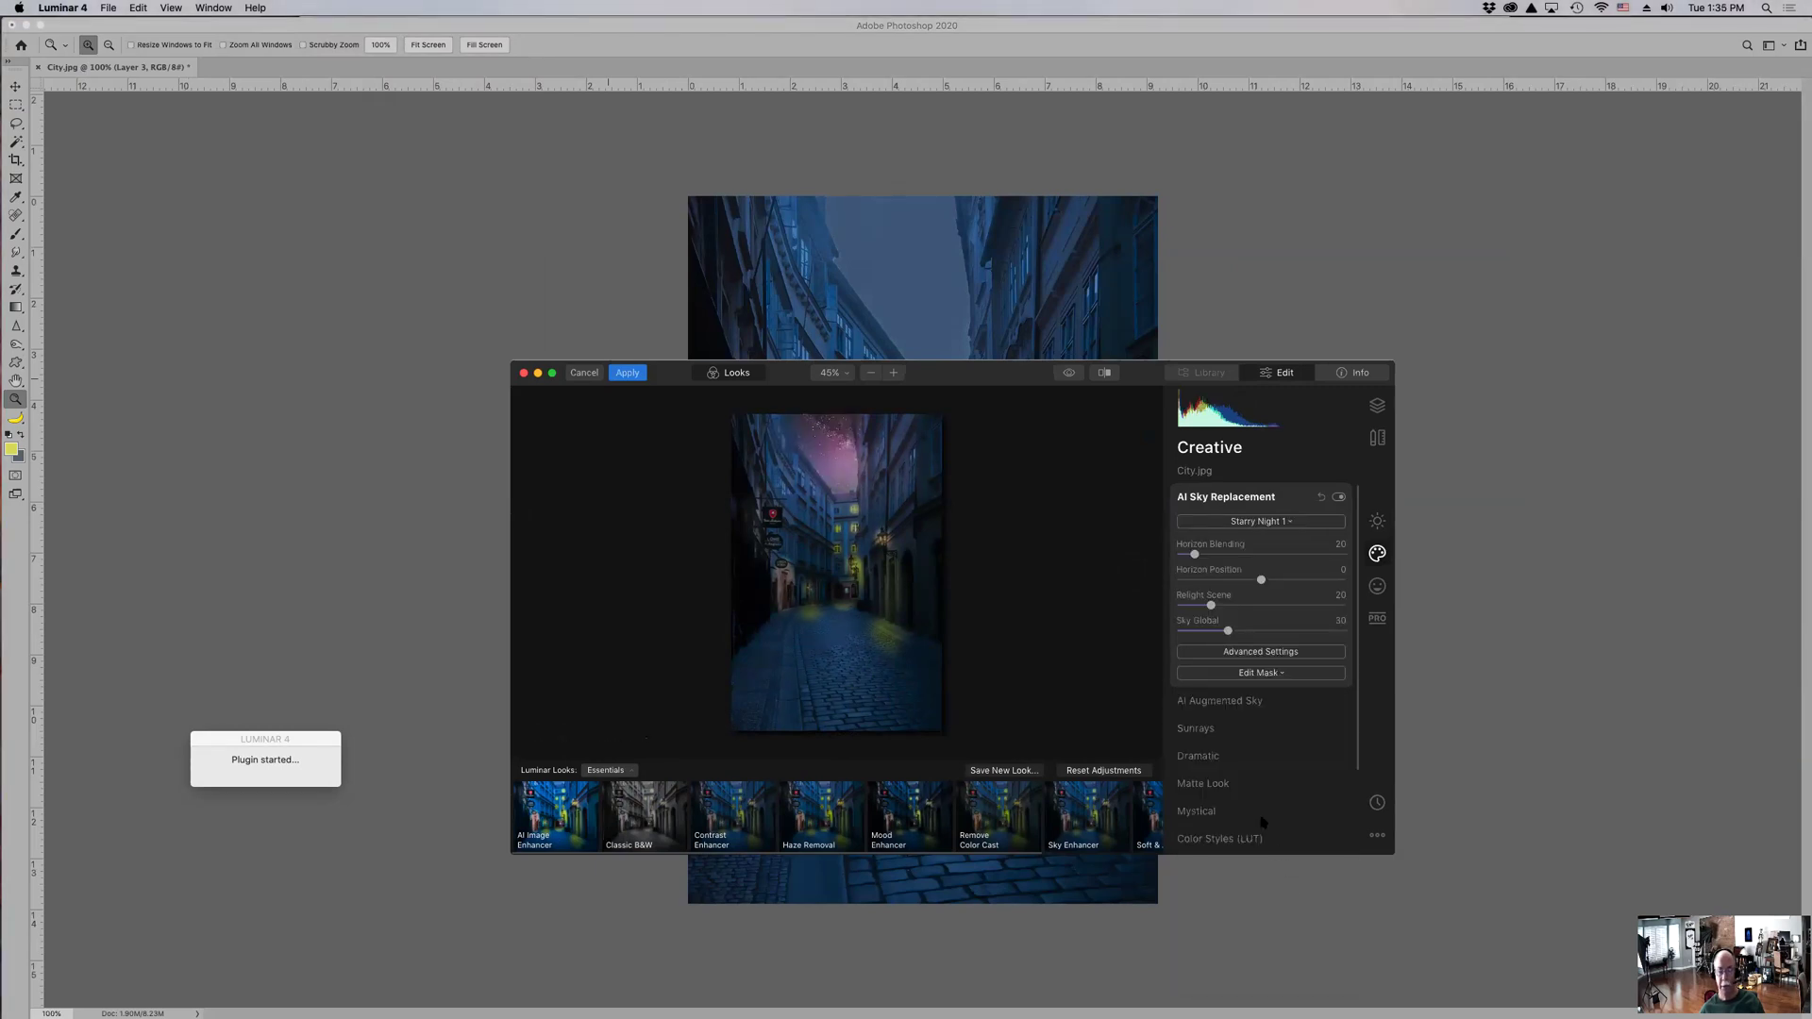
# - Replace the sky with Galaxy 2 and apply the result to the merged layer
pyautogui.click(1291, 524)
pyautogui.click(1281, 869)
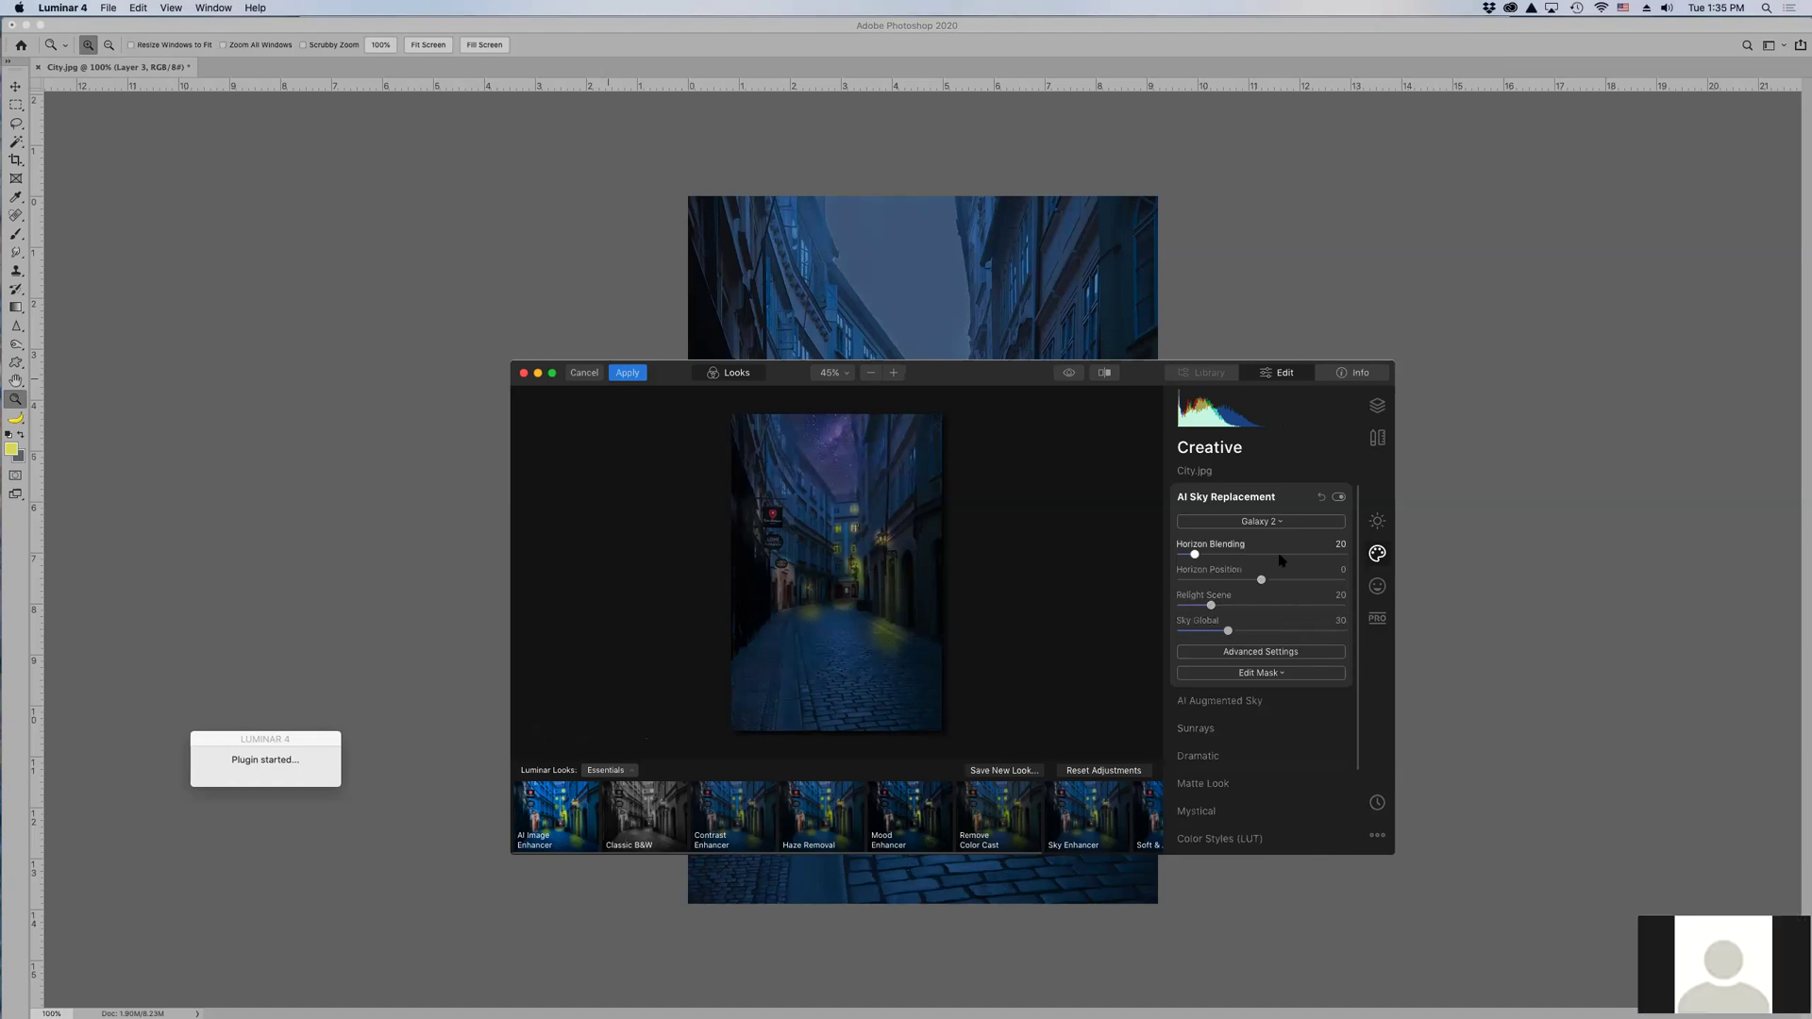
pyautogui.click(618, 373)
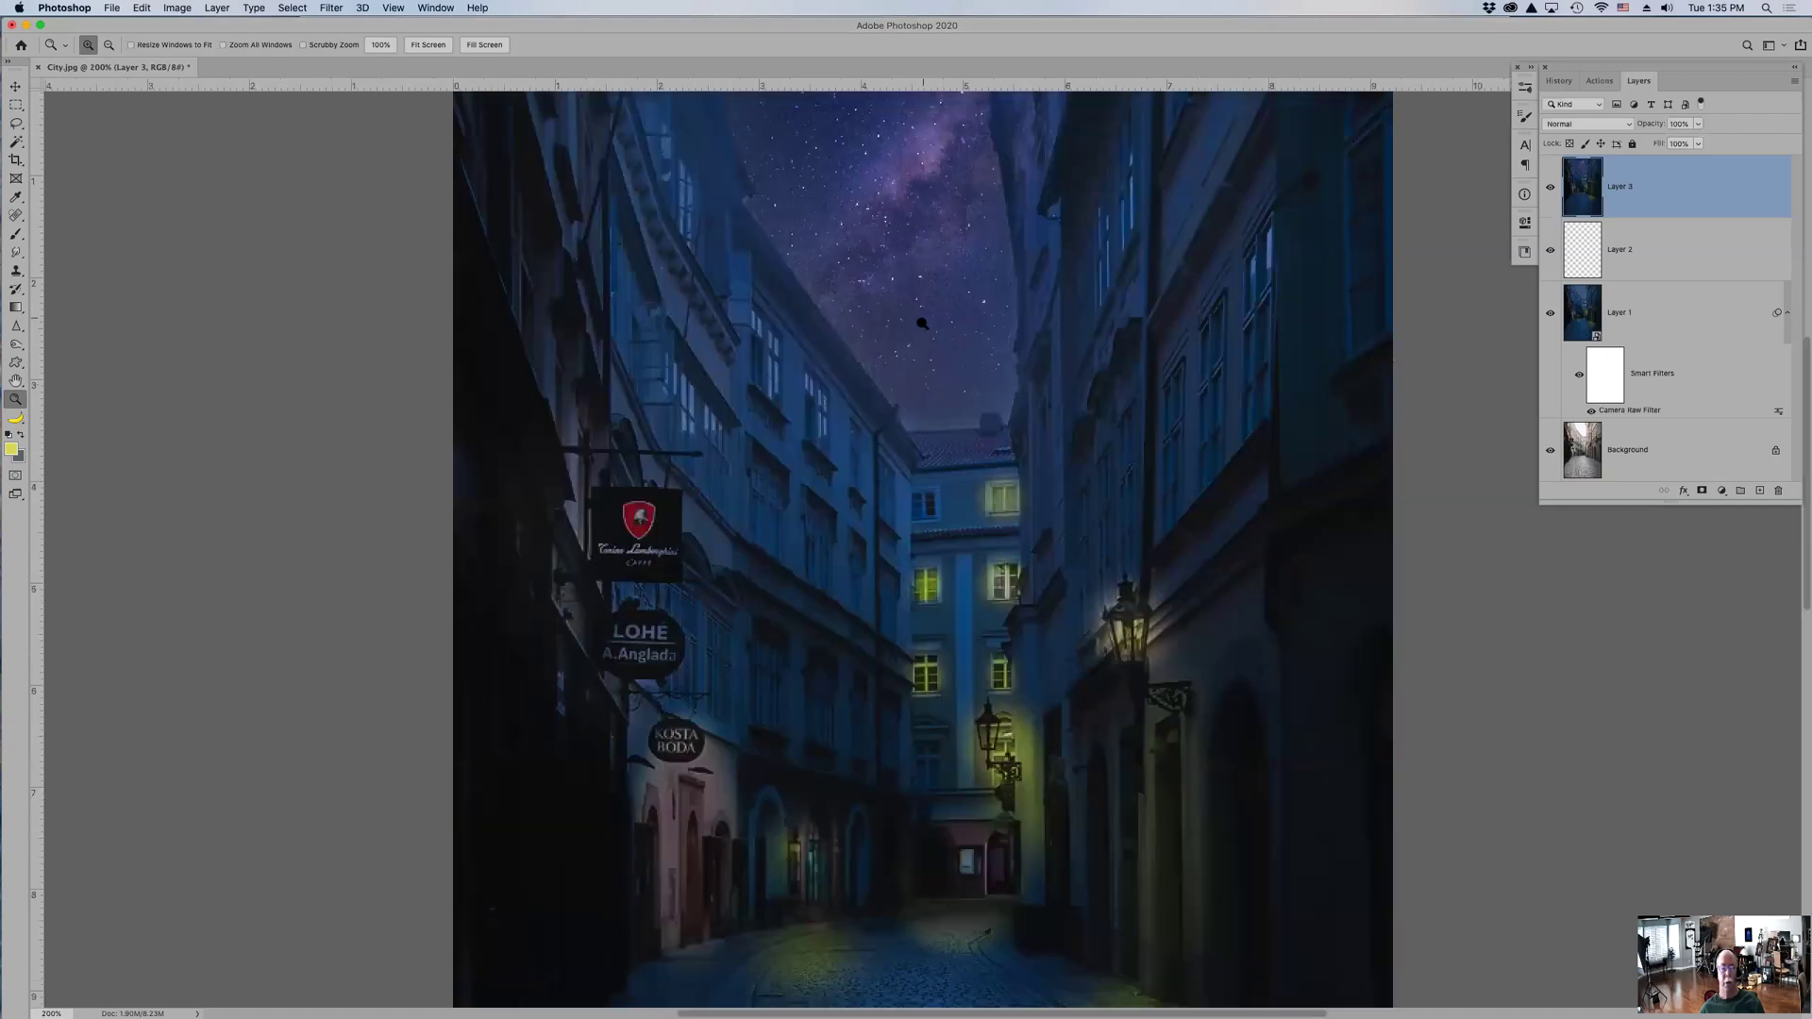
# - Set up a much smaller brush in Screen mode for the lit windows of the building at the street's end
pyautogui.click(923, 319)
pyautogui.scroll(3, 932, 378)
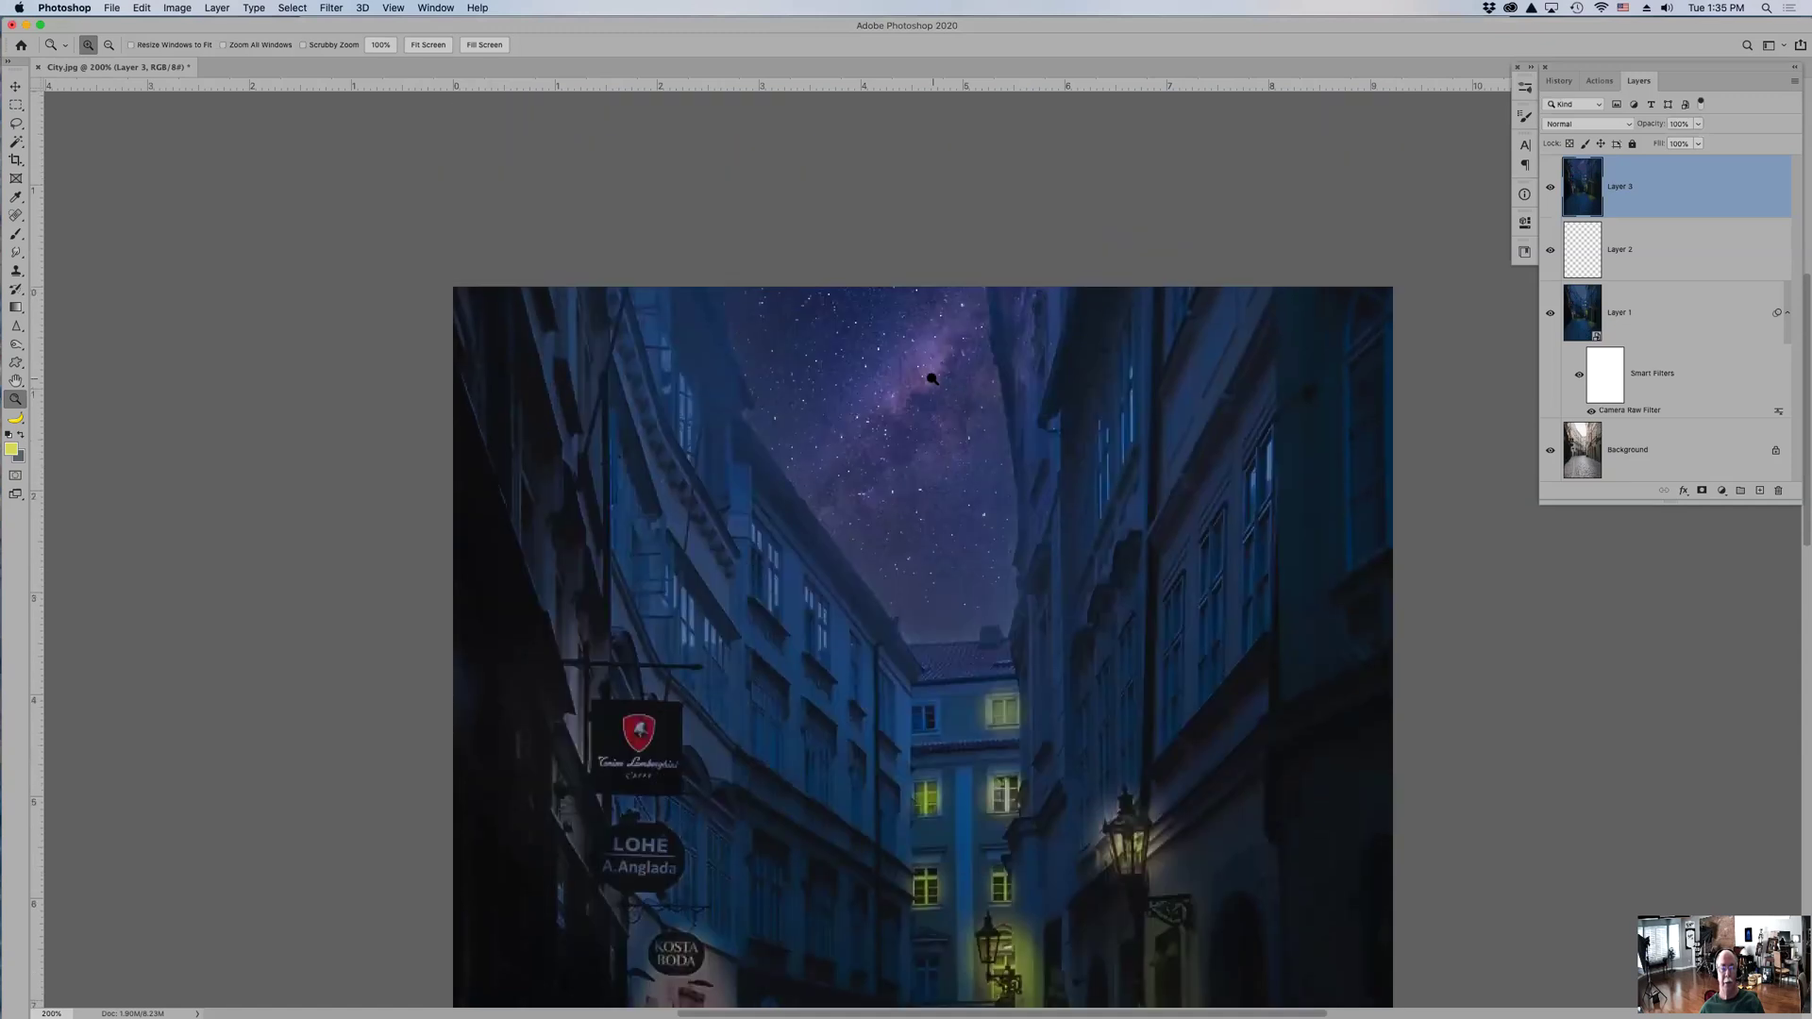
pyautogui.scroll(-5, 932, 378)
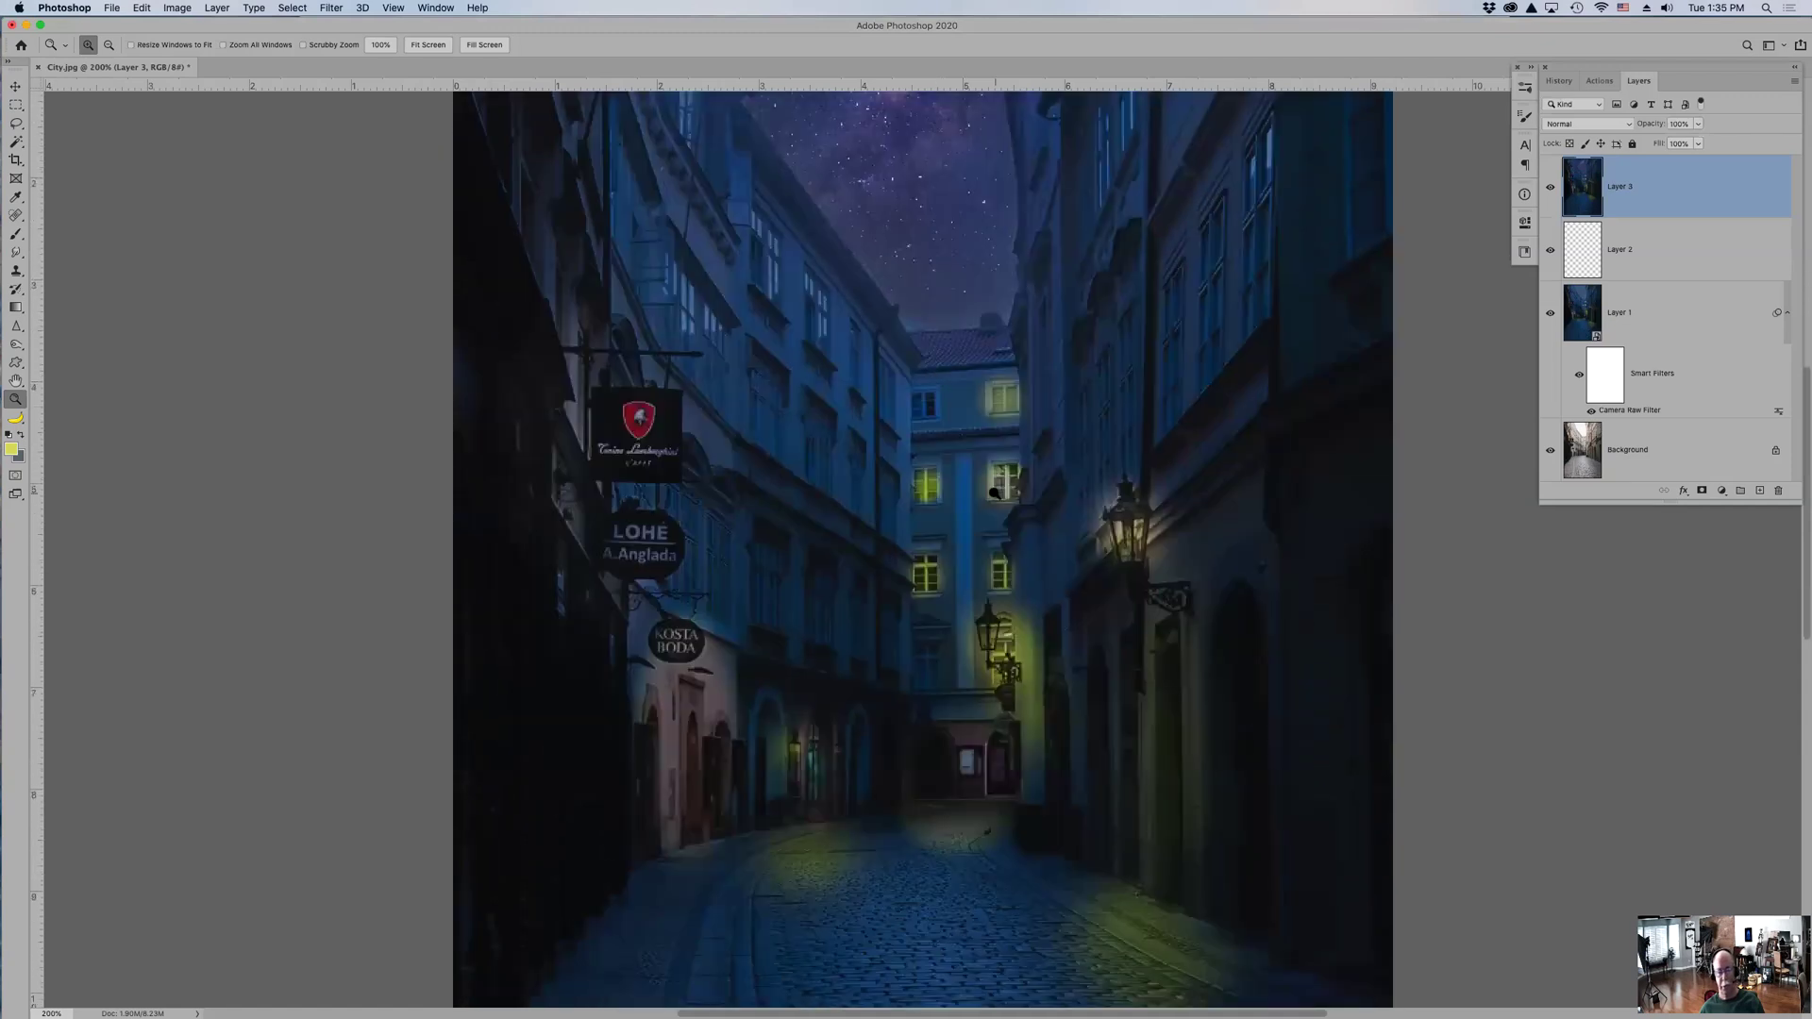
pyautogui.scroll(-3, 995, 491)
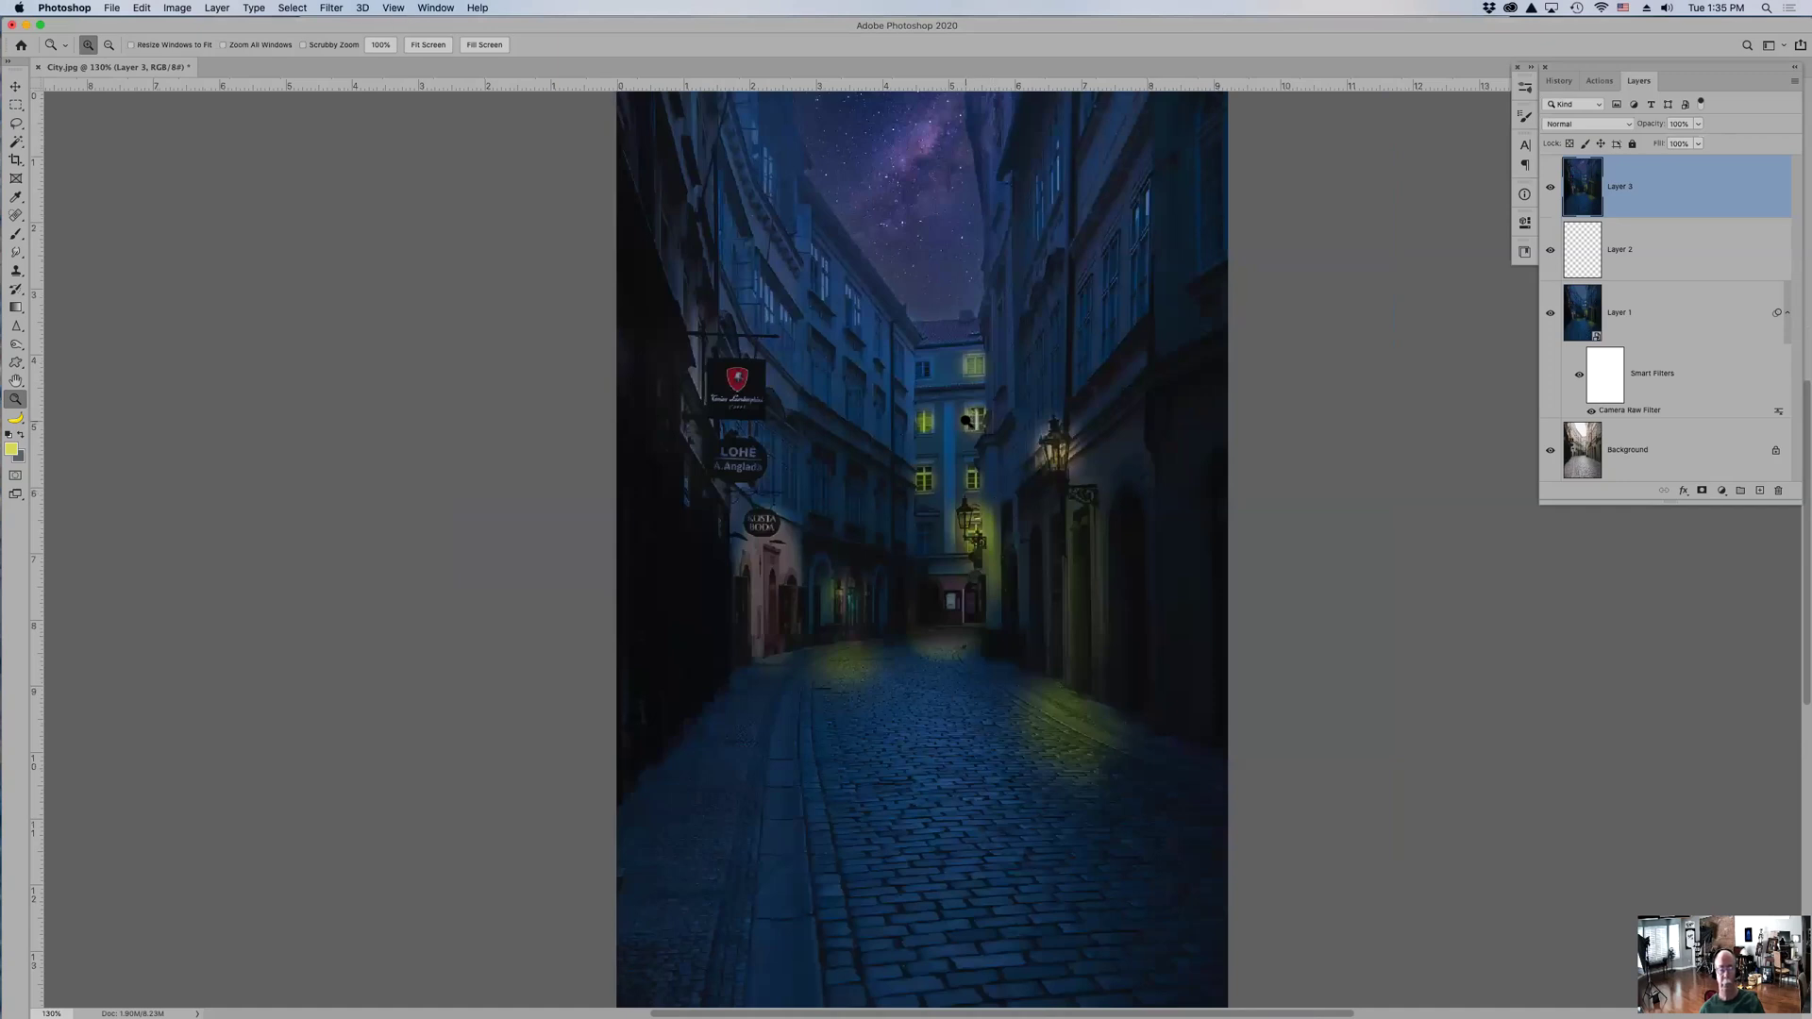
pyautogui.moveTo(889, 378); pyautogui.dragTo(1035, 564)
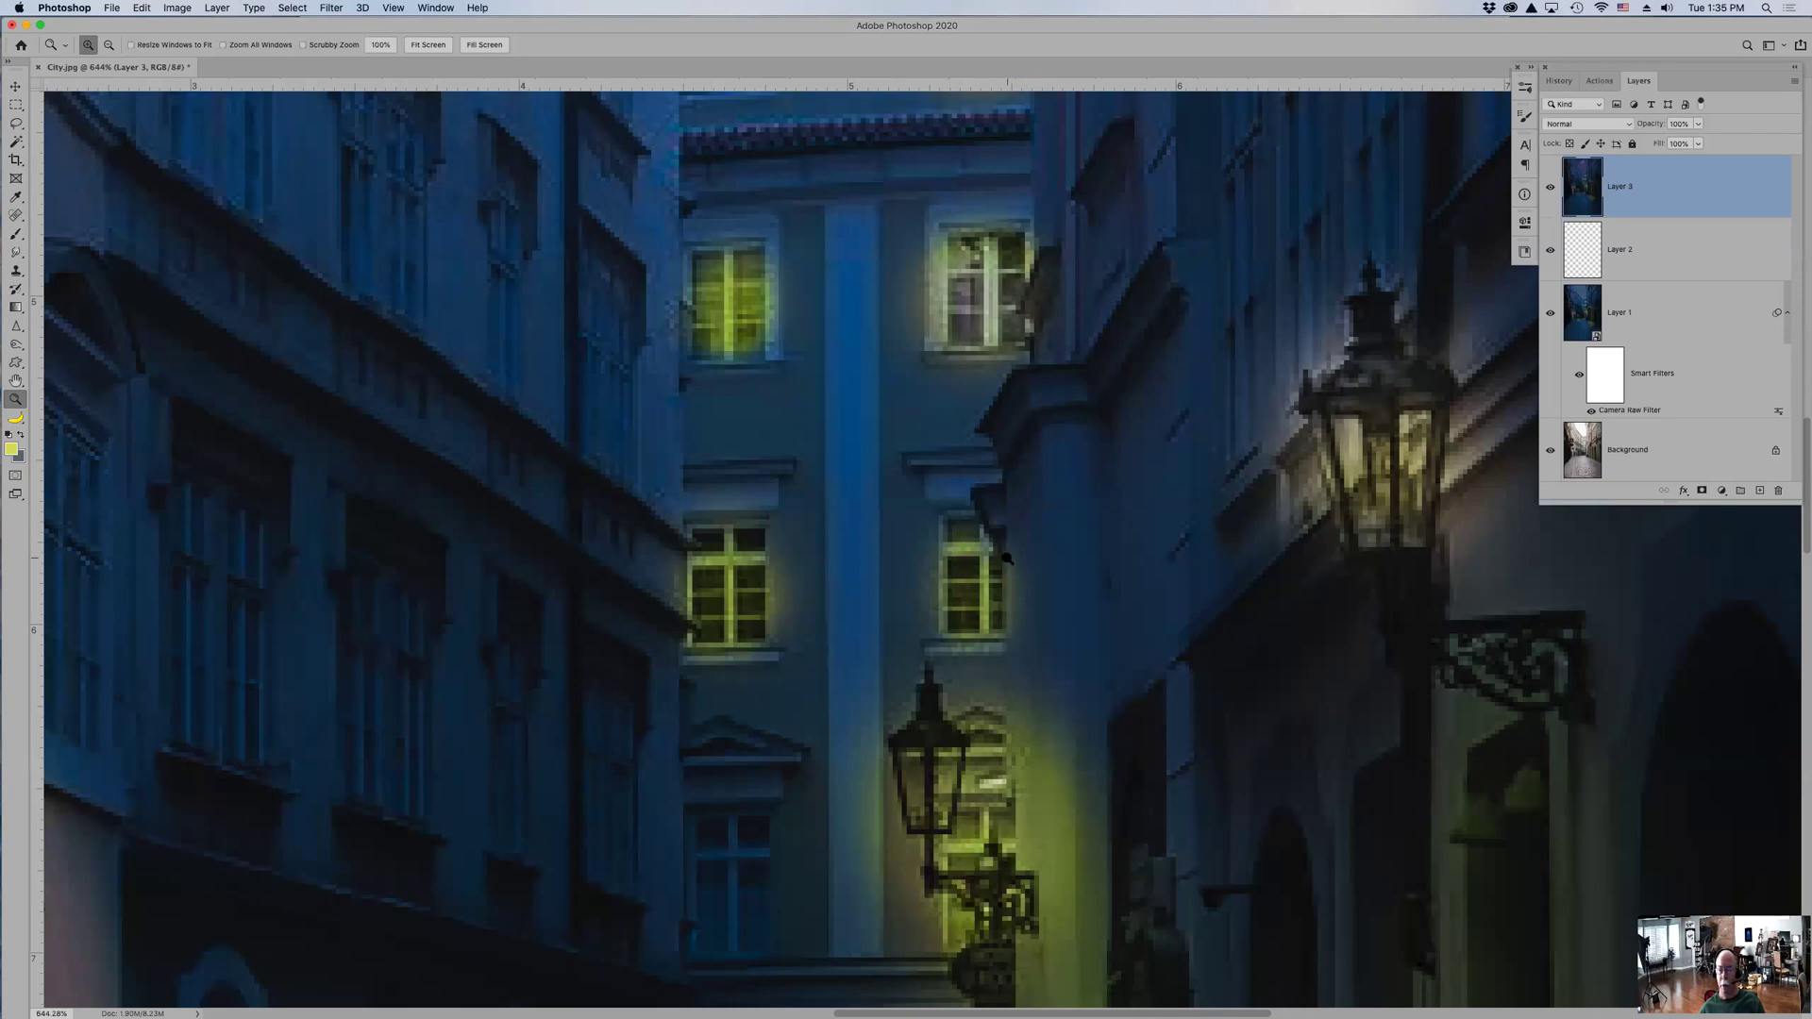
pyautogui.press('b')
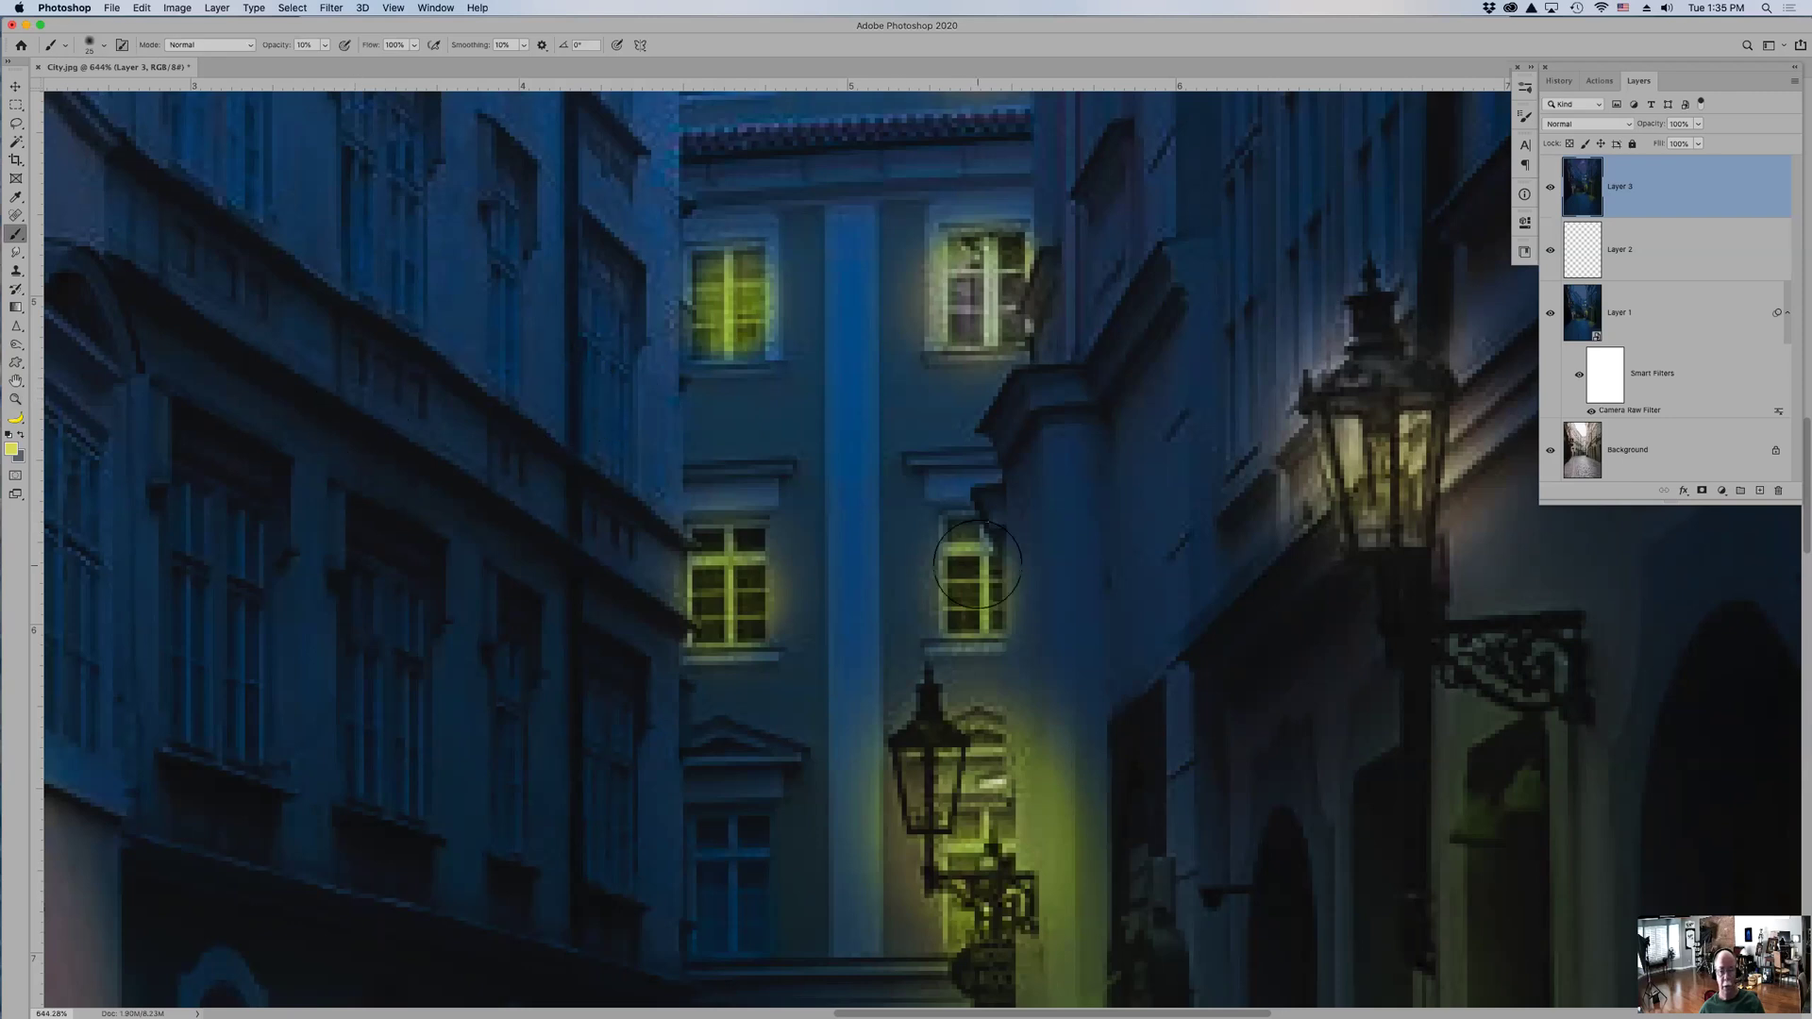
pyautogui.press('[')
pyautogui.press('[')
pyautogui.press('[')
pyautogui.press('[')
pyautogui.click(234, 45)
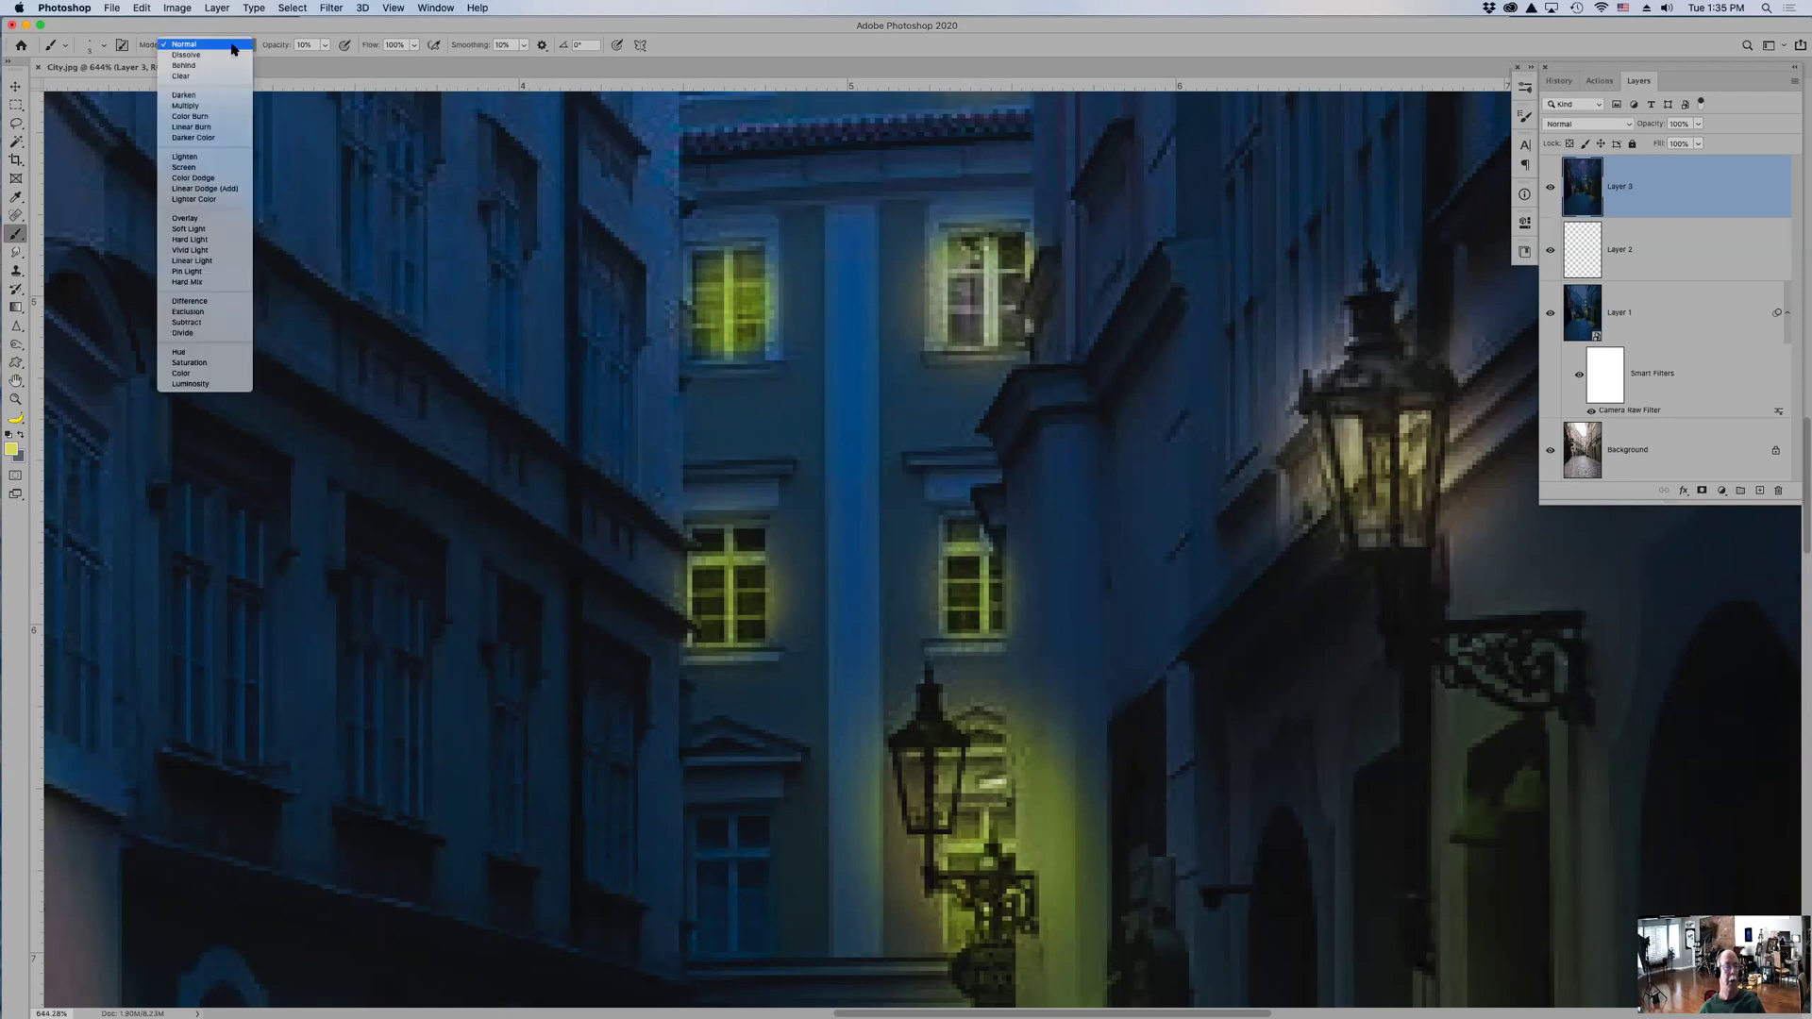
pyautogui.click(200, 167)
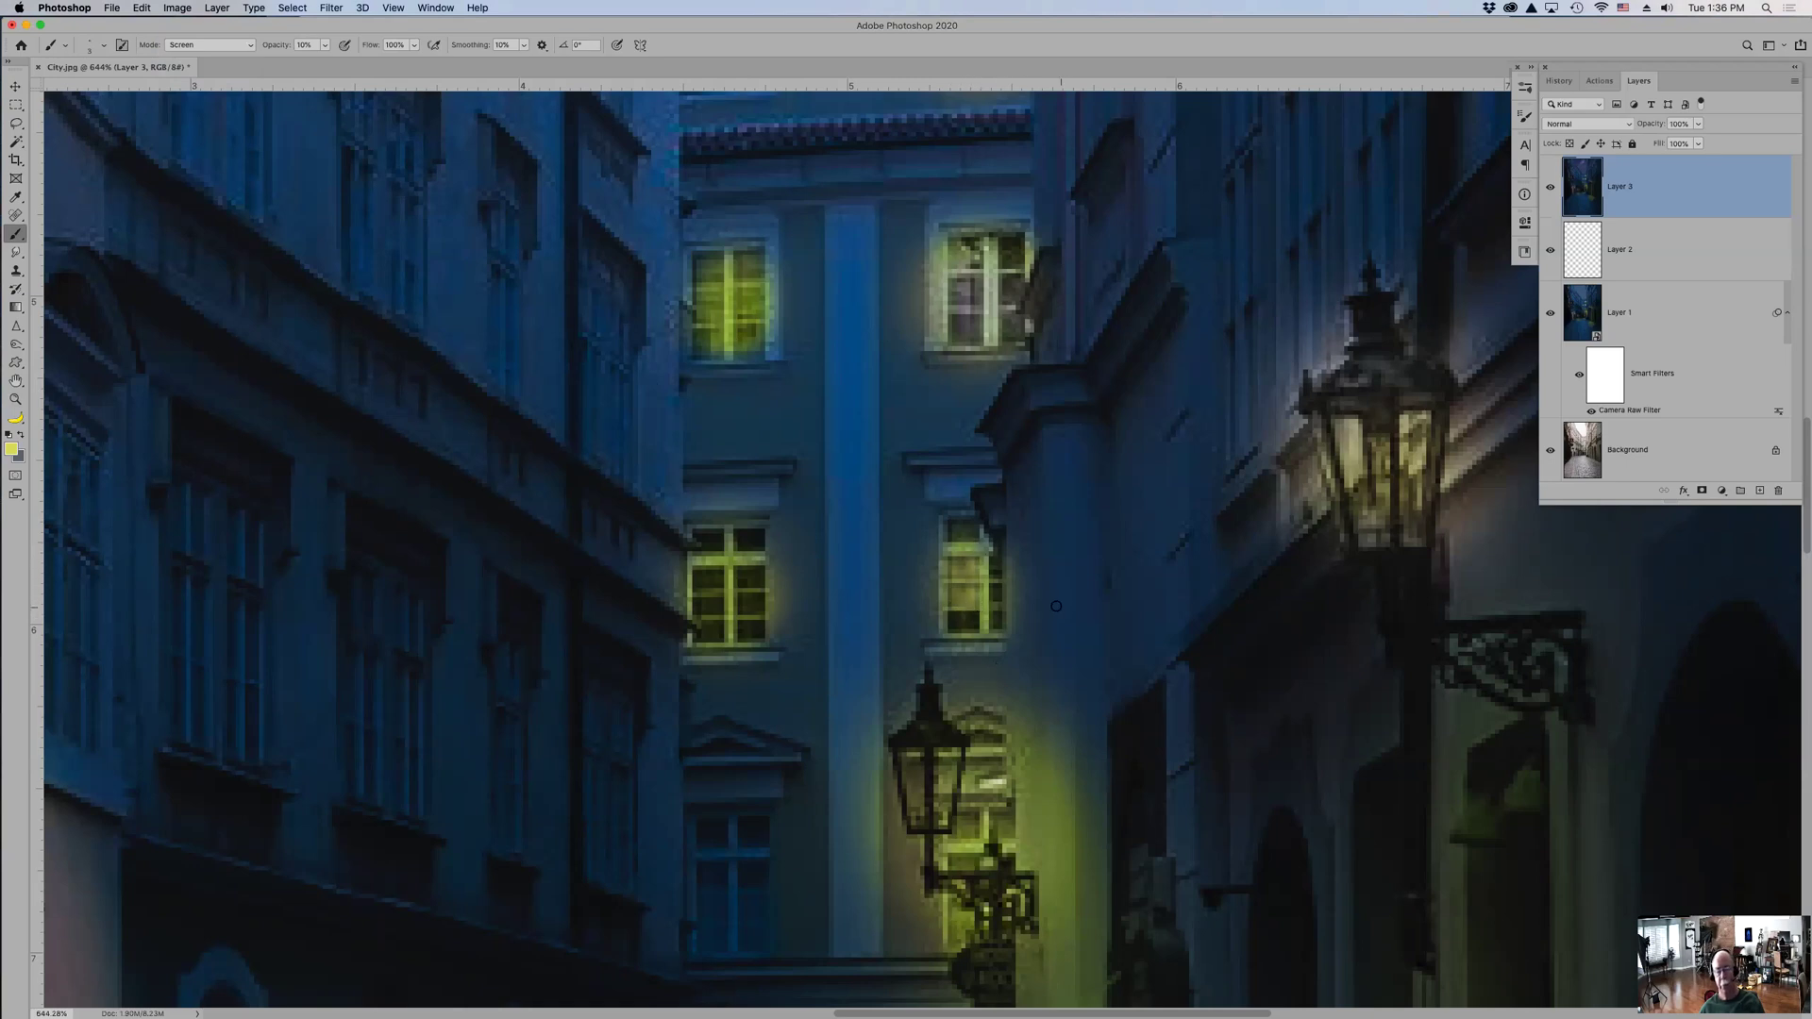
# - Paint a short yellow stroke over the uppermost lit window of the building at the street's end
pyautogui.press('super+0')
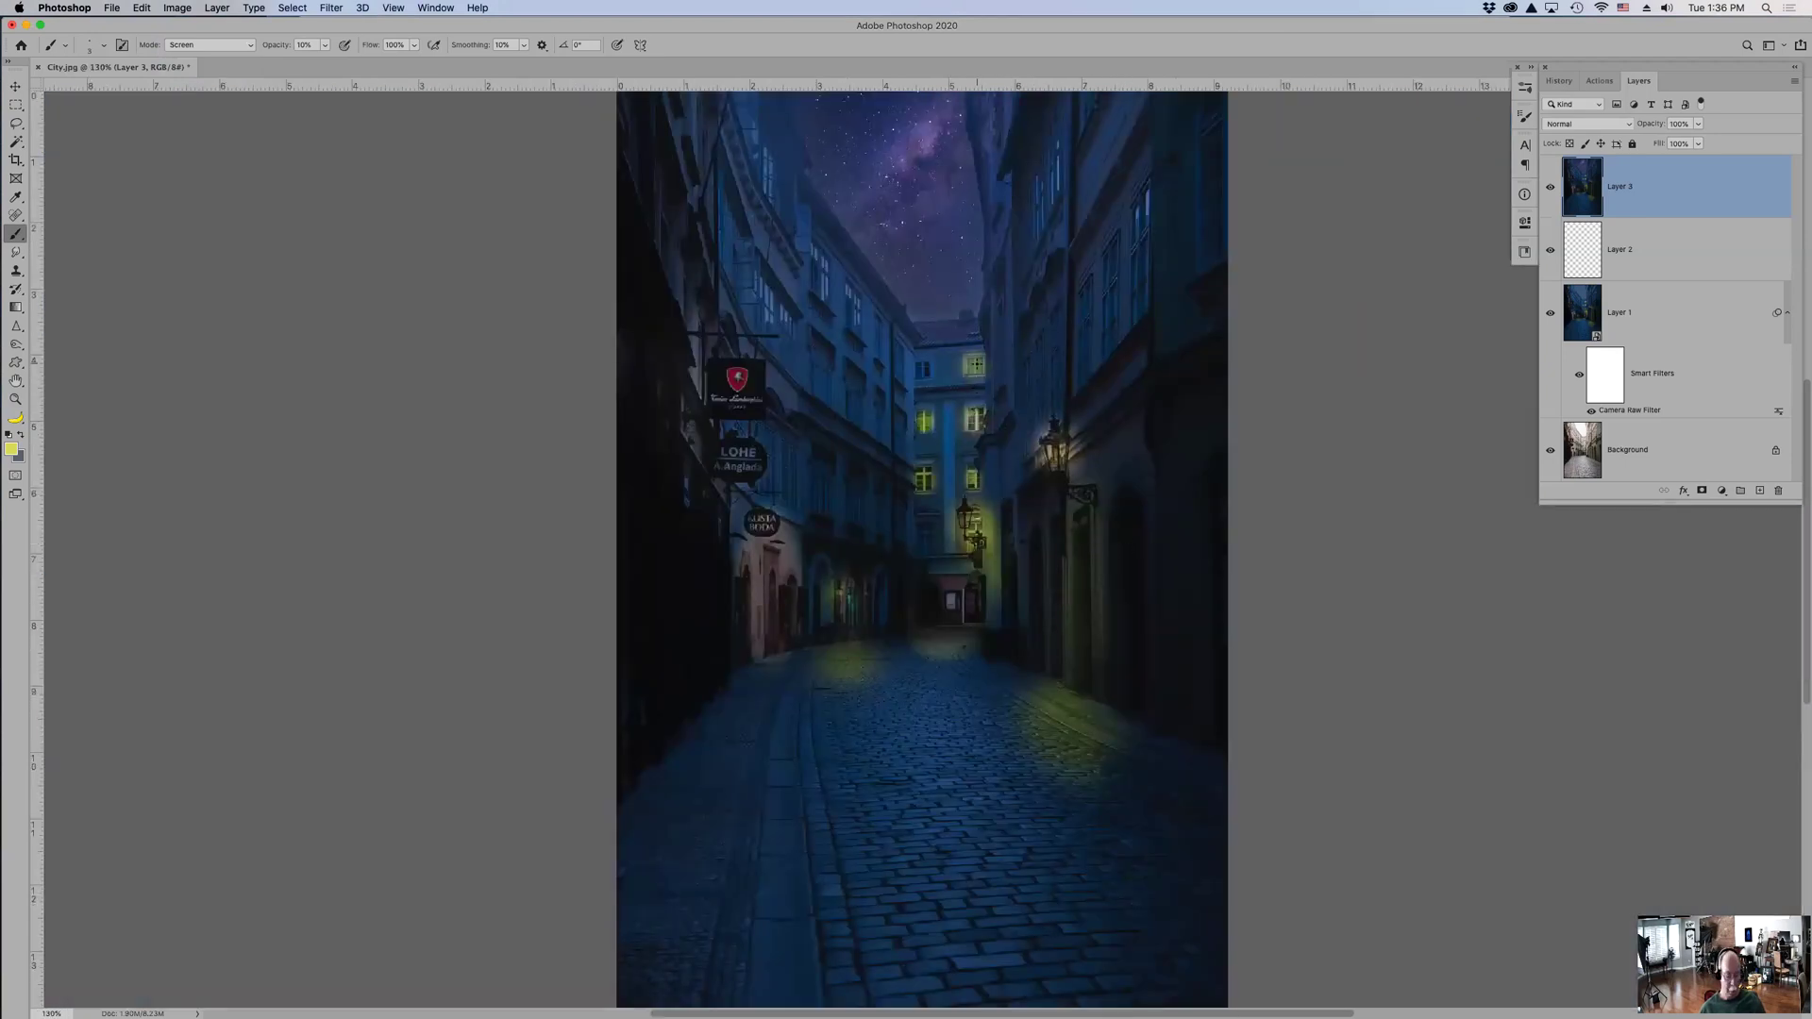
pyautogui.press('z')
pyautogui.moveTo(925, 336); pyautogui.dragTo(1023, 434)
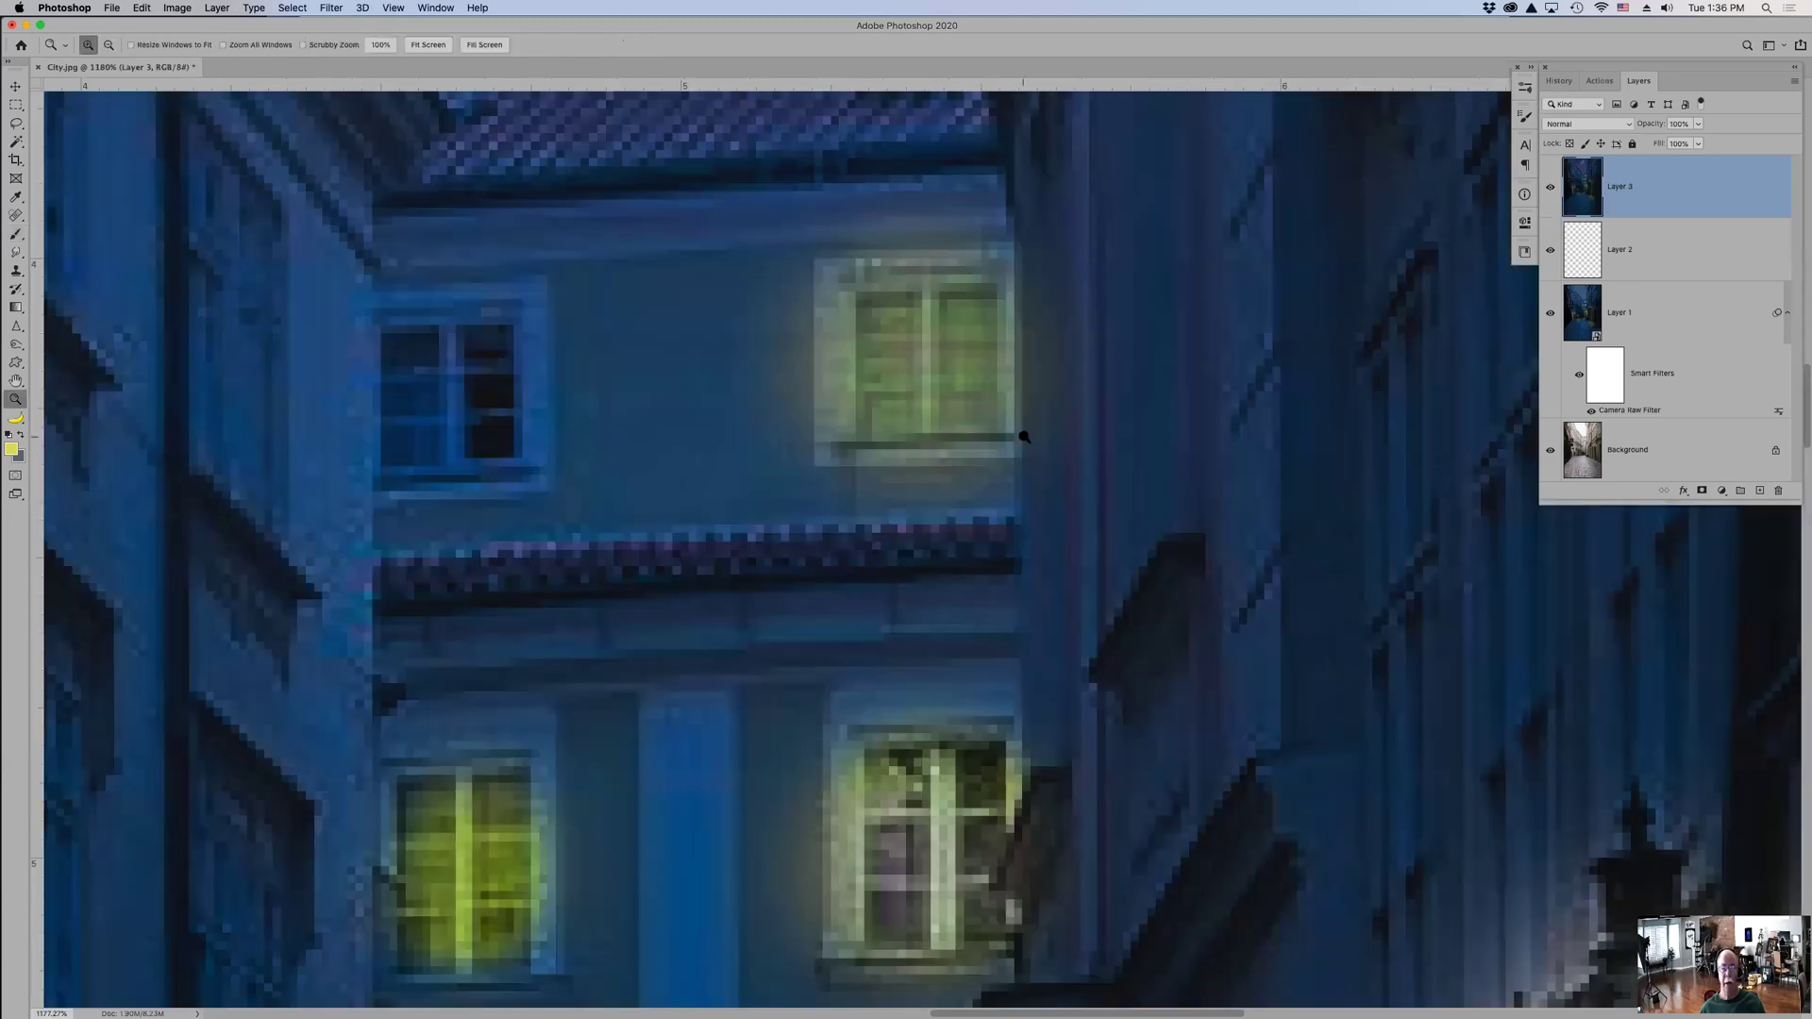
pyautogui.press('b')
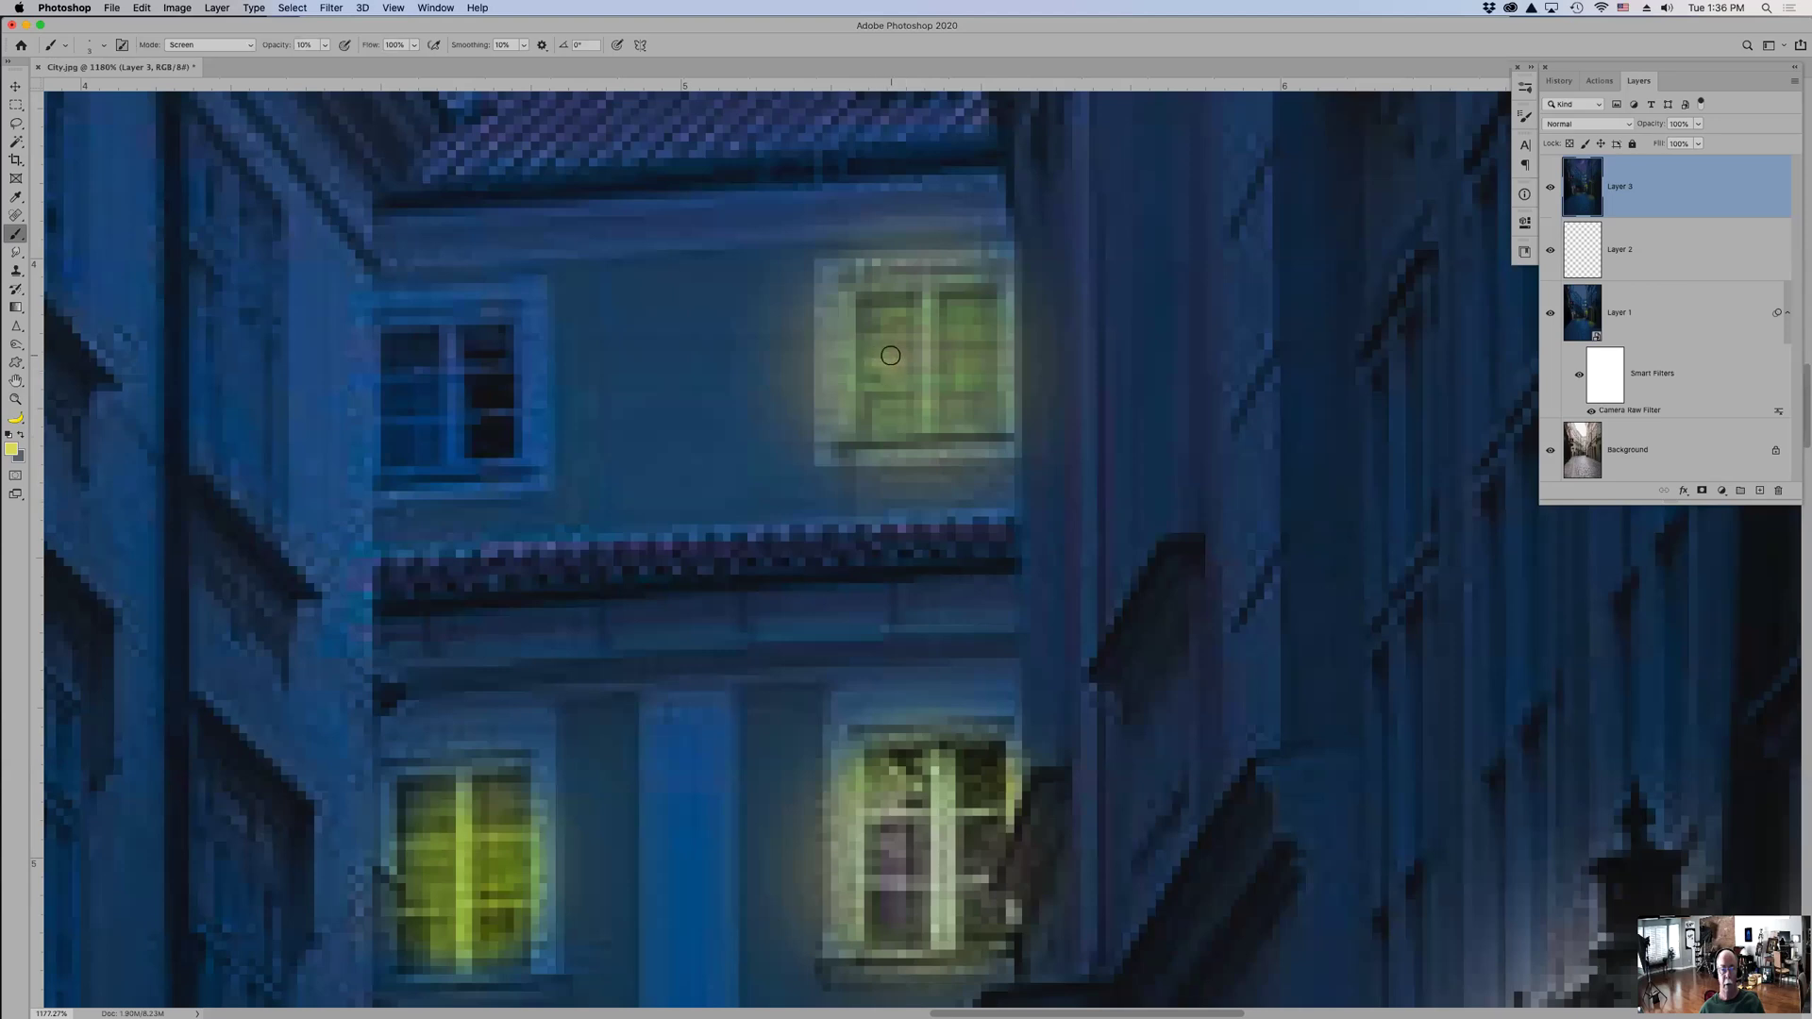
pyautogui.moveTo(896, 357)
pyautogui.mouseDown()
pyautogui.moveTo(878, 354)
pyautogui.moveTo(904, 342)
pyautogui.moveTo(906, 366)
pyautogui.moveTo(875, 371)
pyautogui.moveTo(906, 361)
pyautogui.mouseUp()
pyautogui.press('super+0')
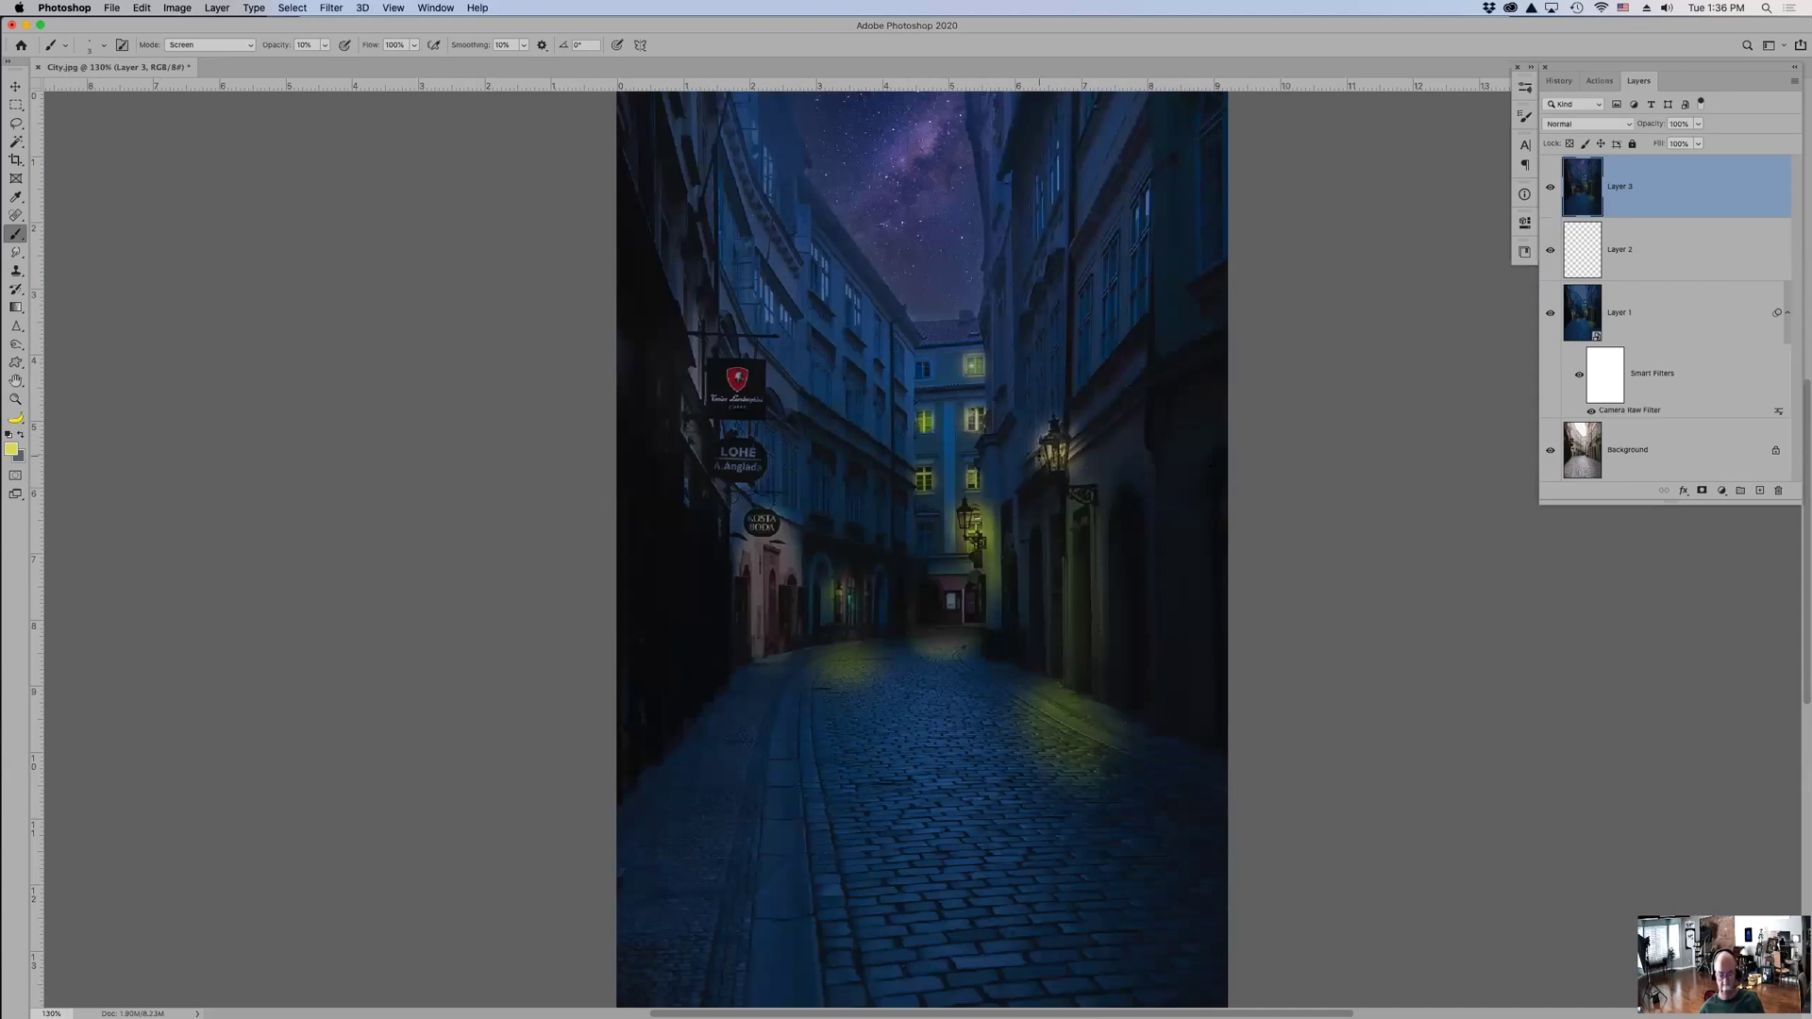
# - Enlarge the brush and dab a yellow glow three times over the large street lamp on the right-hand wall
pyautogui.press(']')
pyautogui.press(']')
pyautogui.press(']')
pyautogui.press(']')
pyautogui.press(']')
pyautogui.press(']')
pyautogui.press(']')
pyautogui.press(']')
pyautogui.click(1054, 454)
pyautogui.click(1054, 454)
pyautogui.press(']')
pyautogui.click(1054, 453)
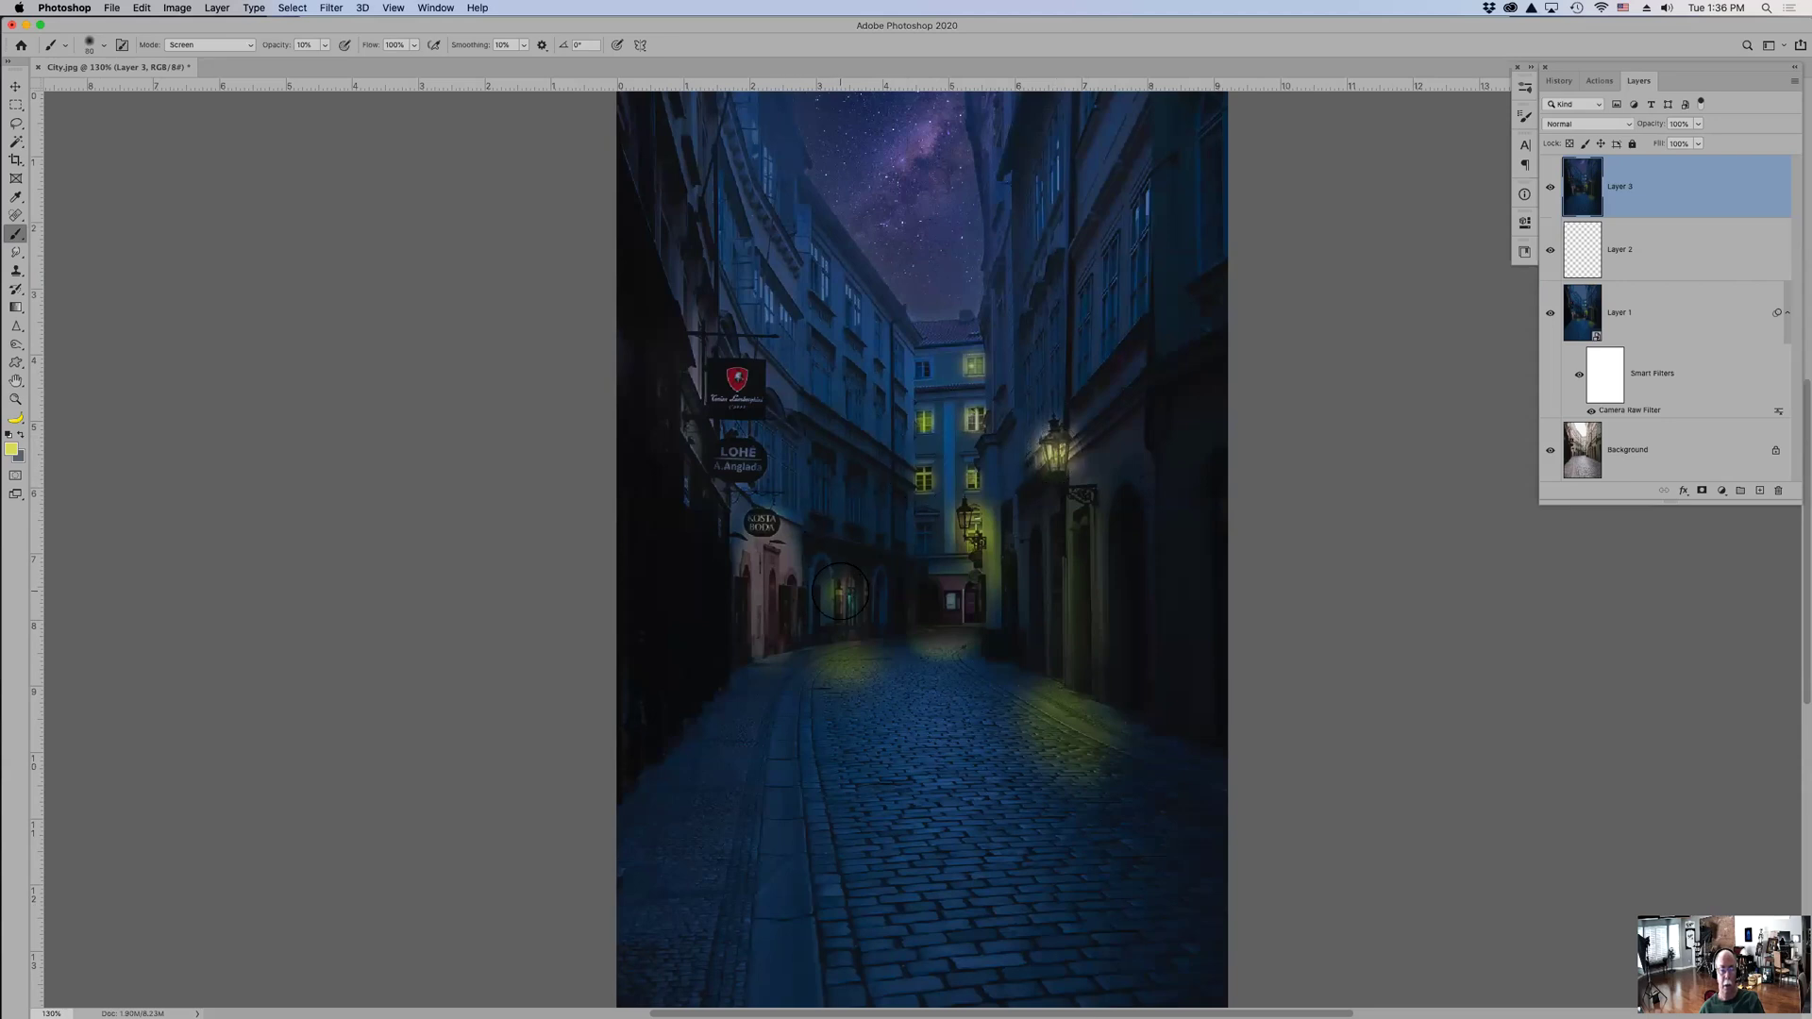
# - Reduce the brush and dab a yellow glow four times over the small lamp near the street's end
pyautogui.press('[')
pyautogui.press('[')
pyautogui.press('[')
pyautogui.press('[')
pyautogui.press('[')
pyautogui.click(964, 518)
pyautogui.click(964, 519)
pyautogui.click(964, 519)
pyautogui.click(964, 519)
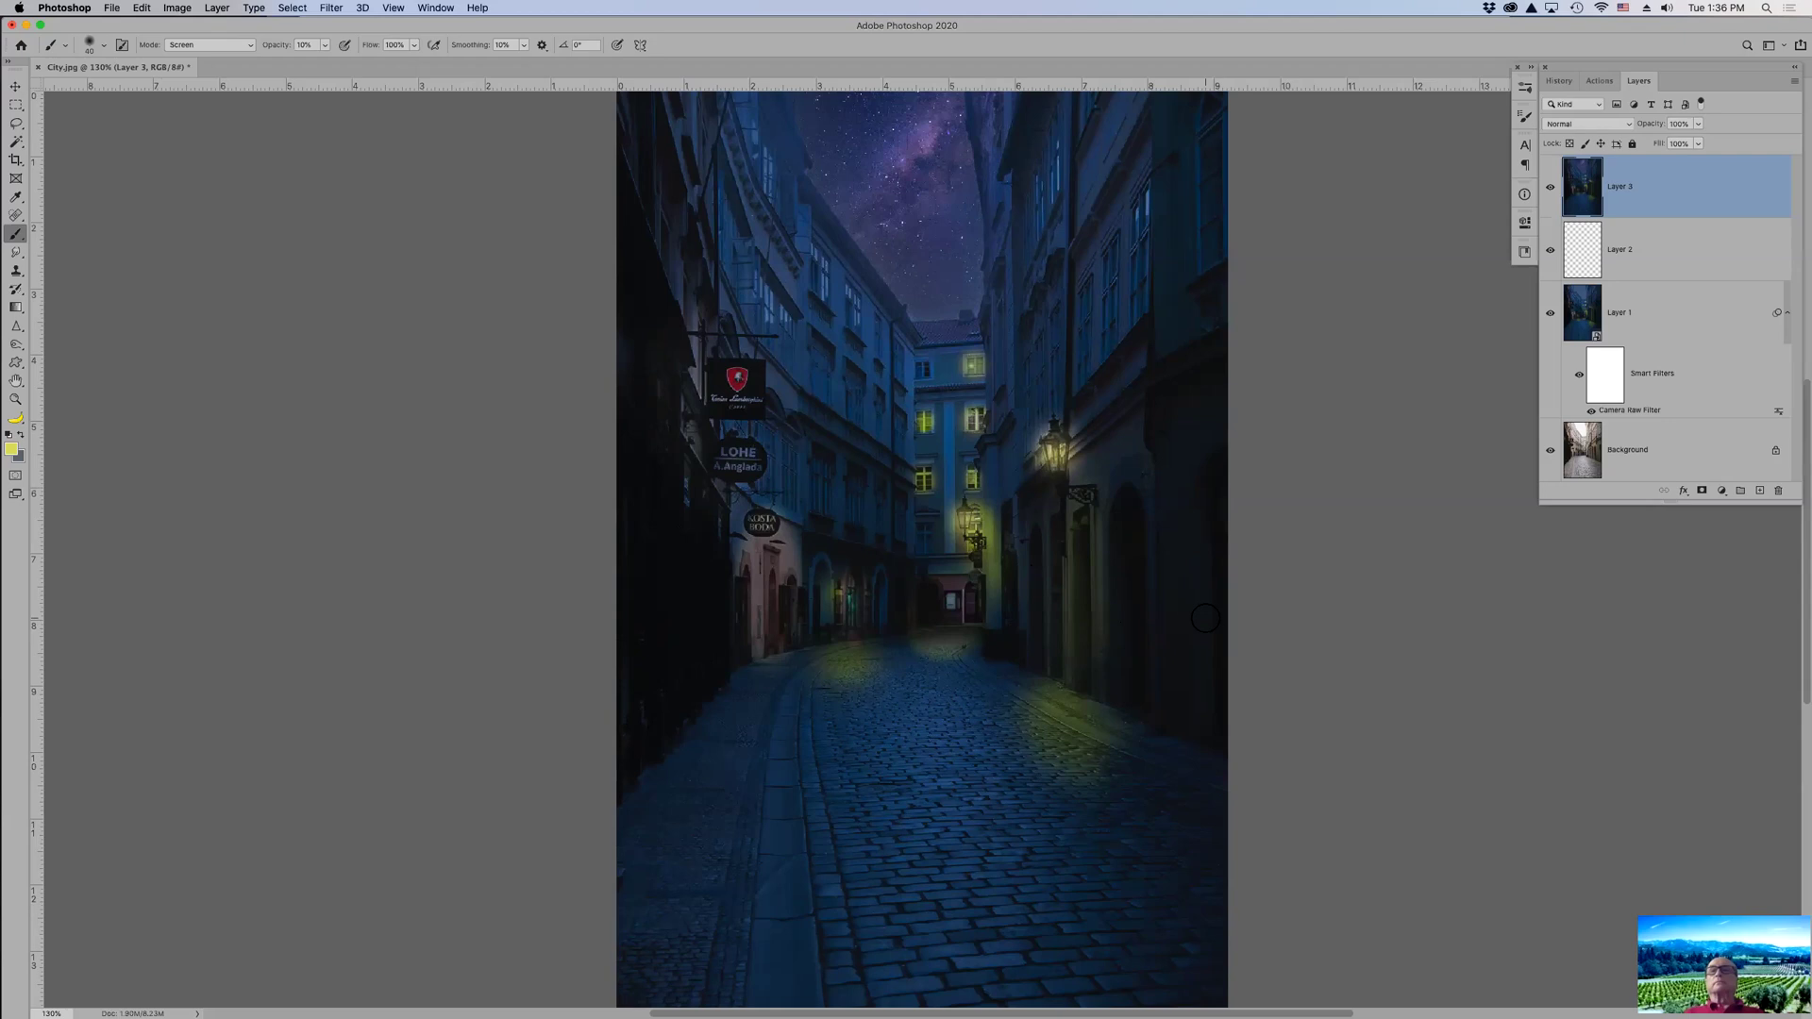
# - Enlarge the brush and paint yellow light on the cobblestones below the large lamp and the pavement outside the pink storefront
pyautogui.press(']')
pyautogui.press(']')
pyautogui.press(']')
pyautogui.press(']')
pyautogui.press(']')
pyautogui.press(']')
pyautogui.moveTo(1055, 720); pyautogui.dragTo(1123, 769)
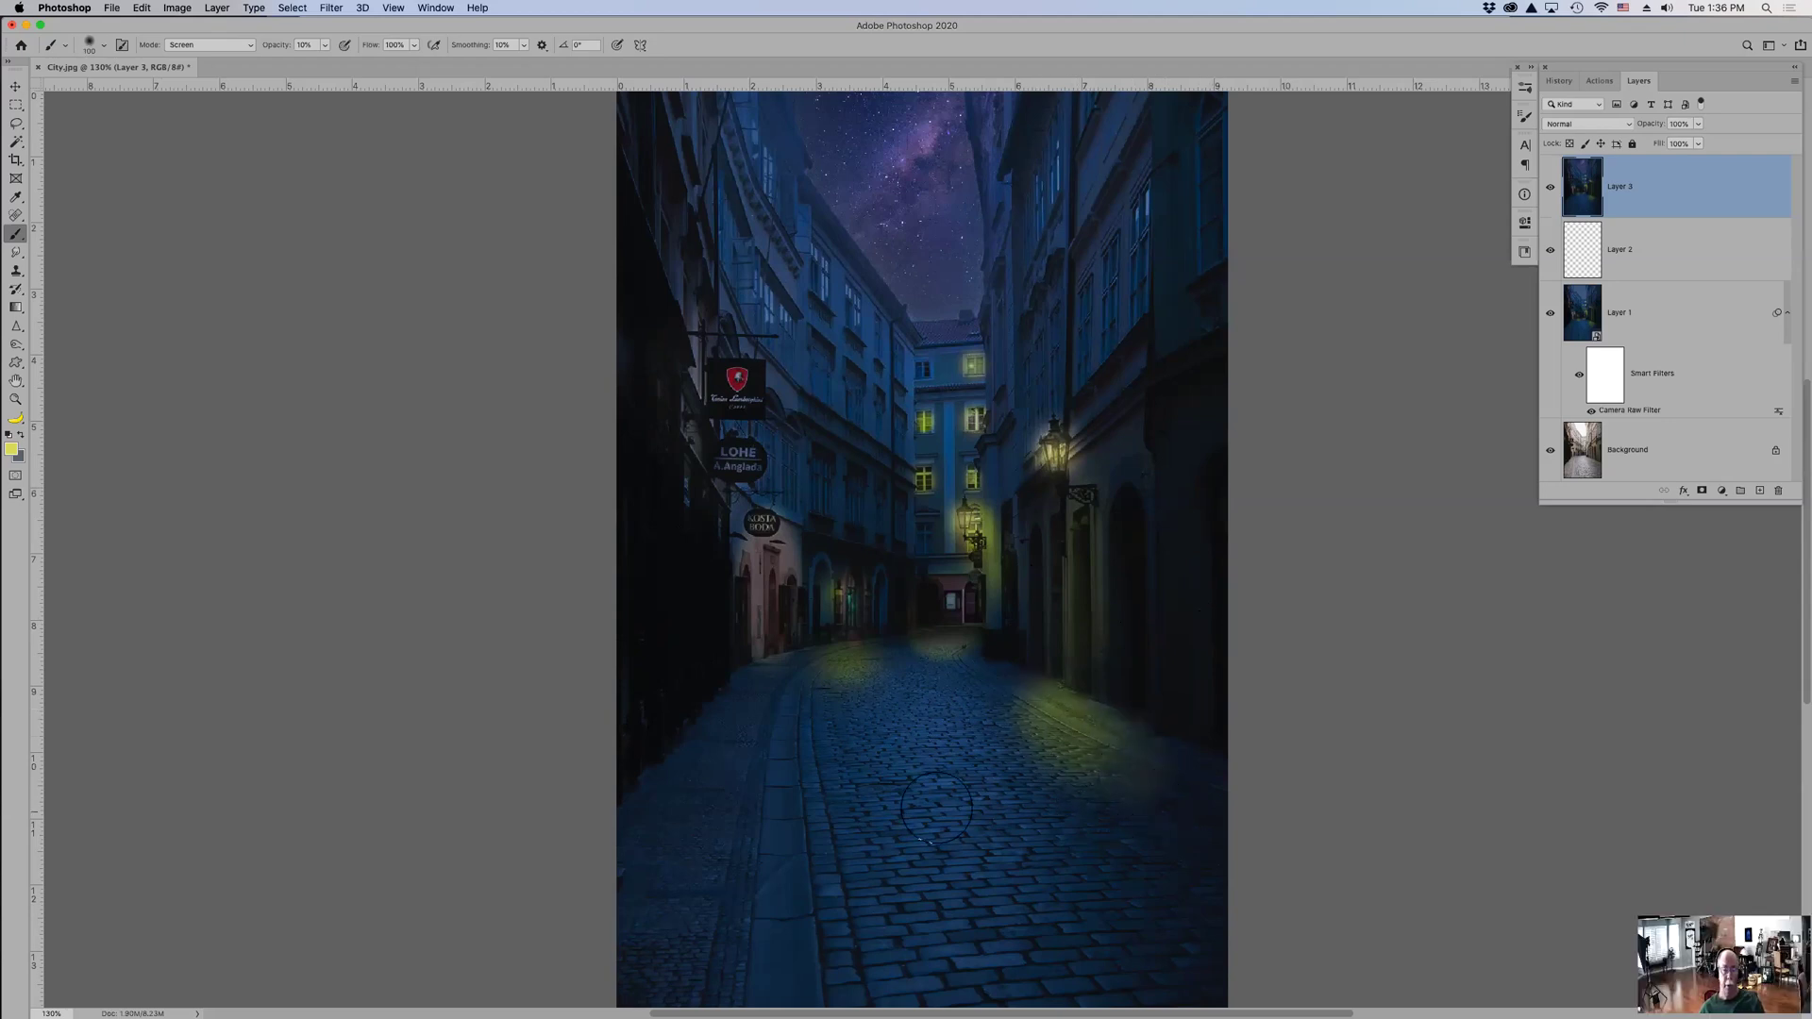
pyautogui.moveTo(778, 666); pyautogui.dragTo(812, 677)
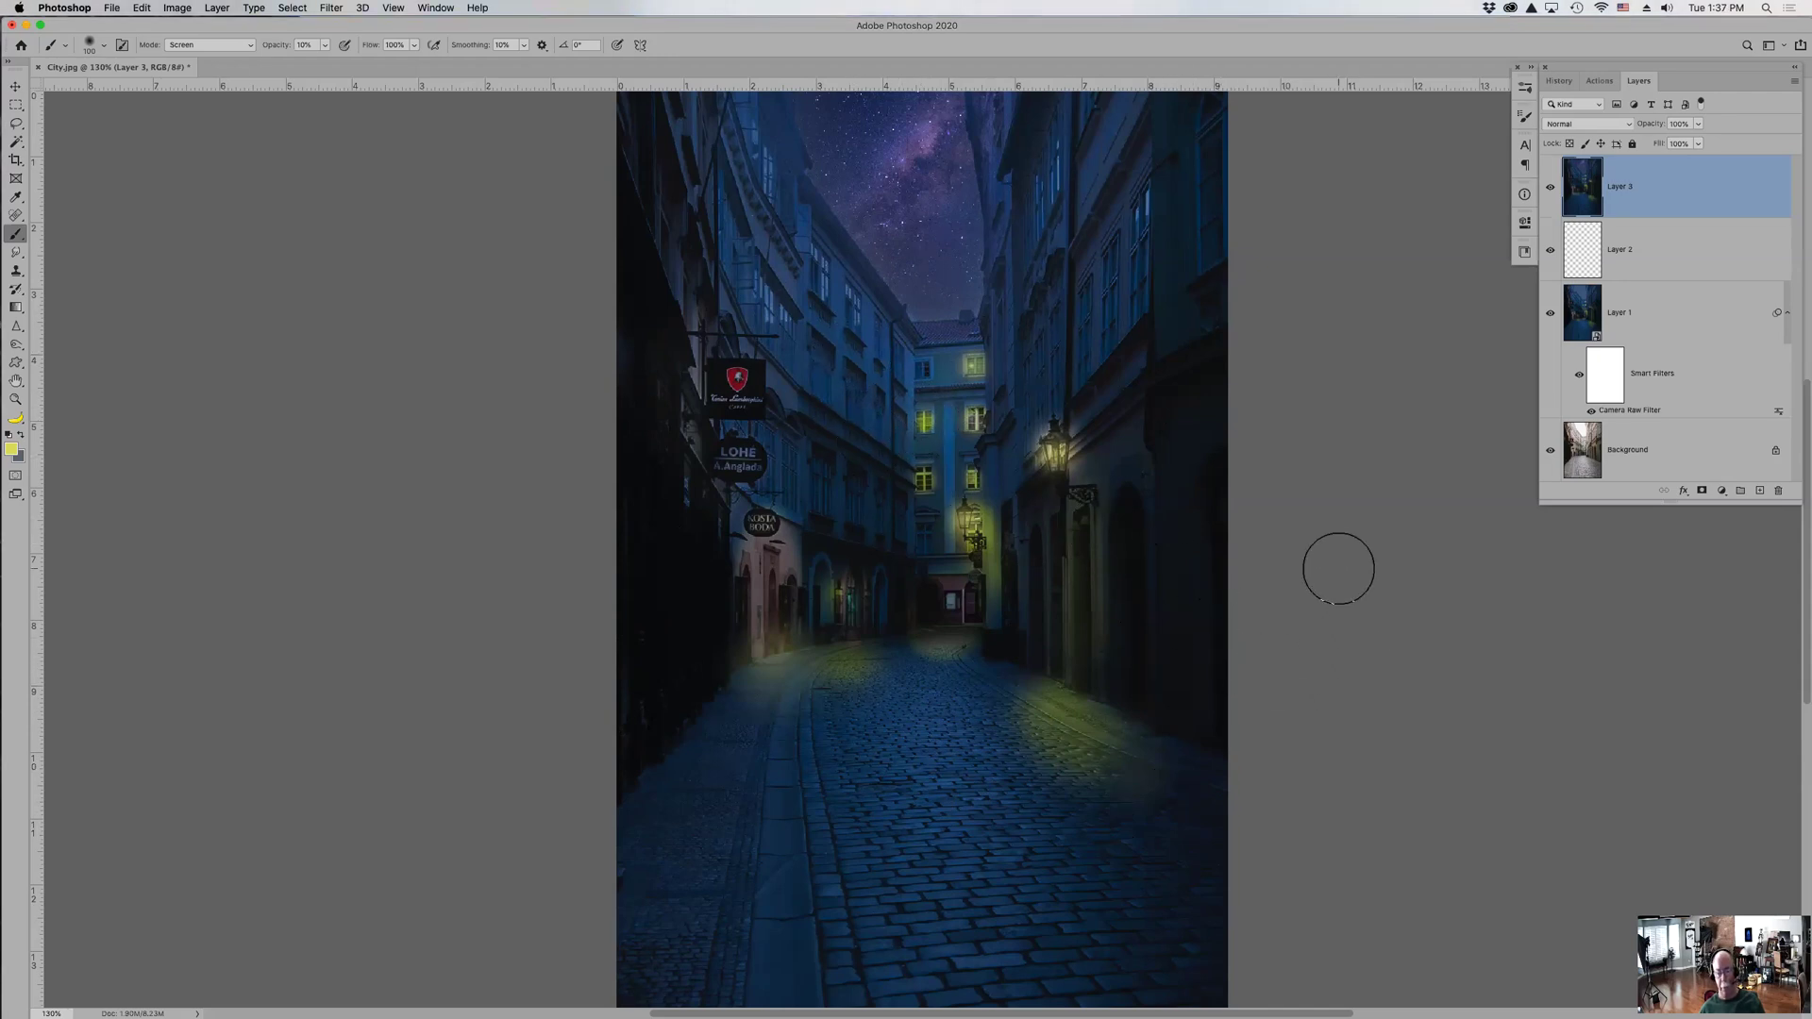
# - Paint more yellow light on the cobblestones below the large lamp, outside the pink storefront and over the doorway at the street's end
pyautogui.moveTo(1109, 752)
pyautogui.mouseDown()
pyautogui.moveTo(1057, 735)
pyautogui.moveTo(1053, 753)
pyautogui.mouseUp()
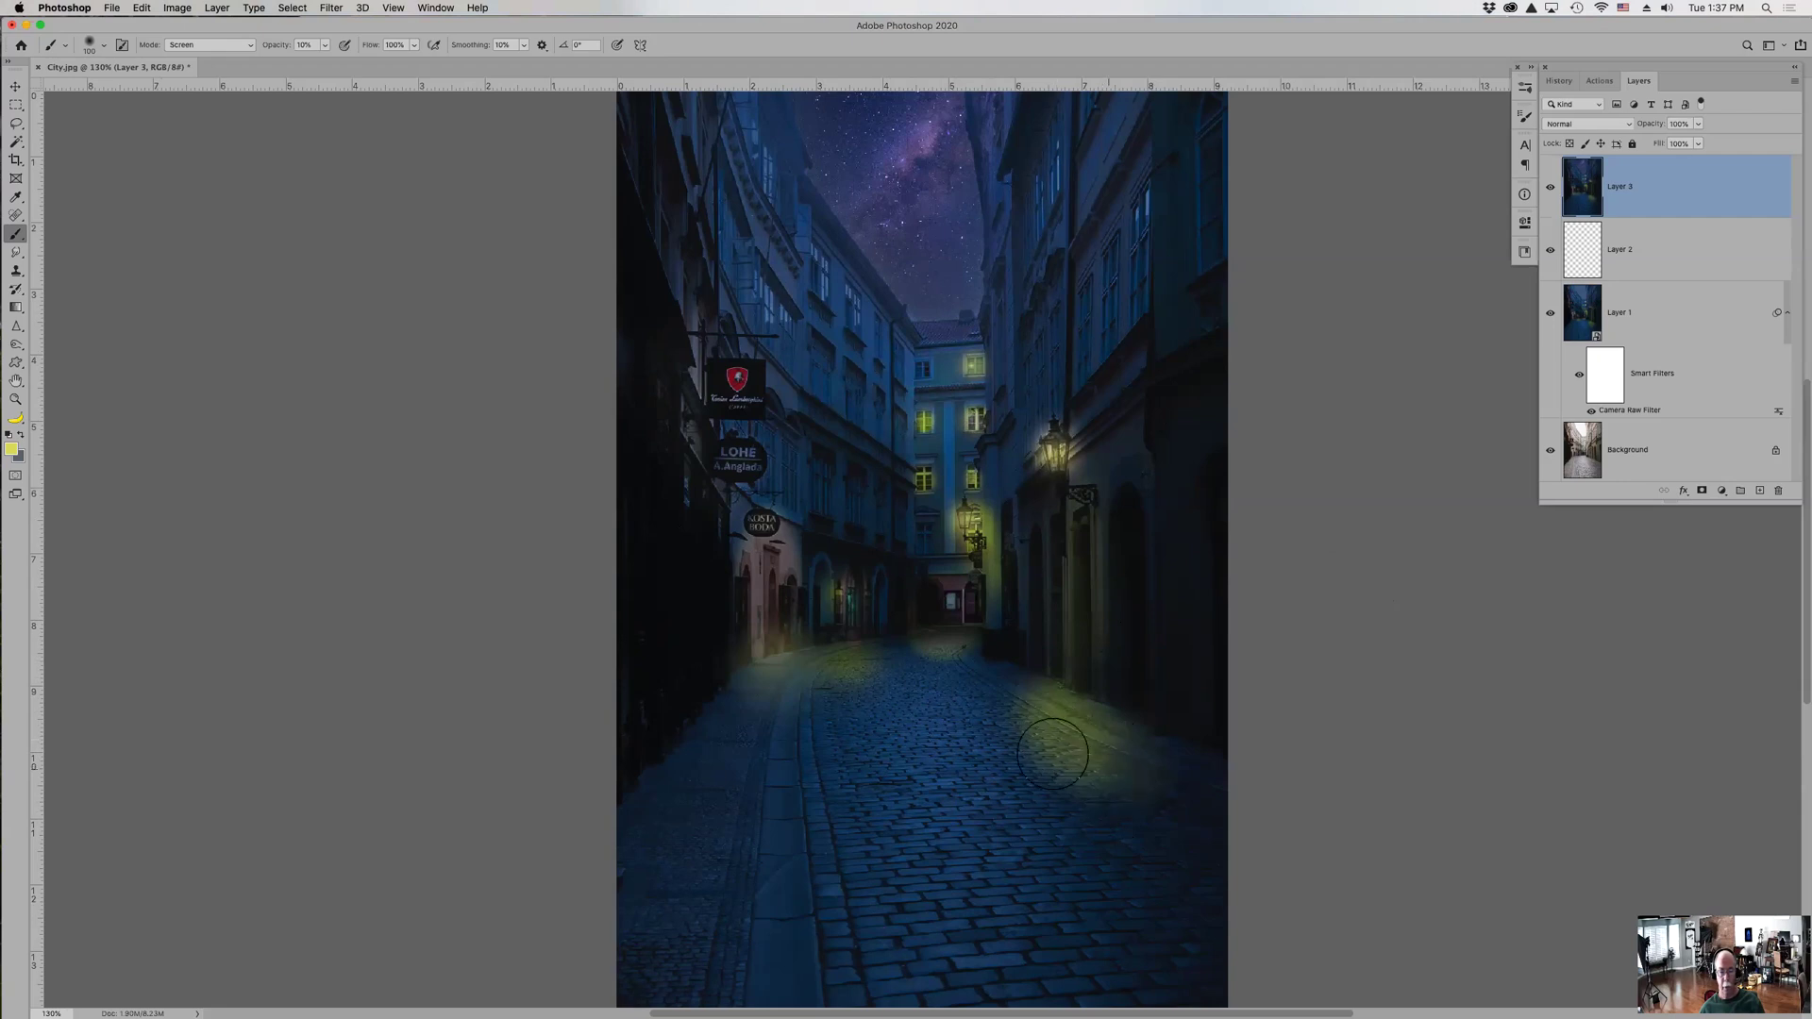
pyautogui.moveTo(841, 677); pyautogui.dragTo(766, 681)
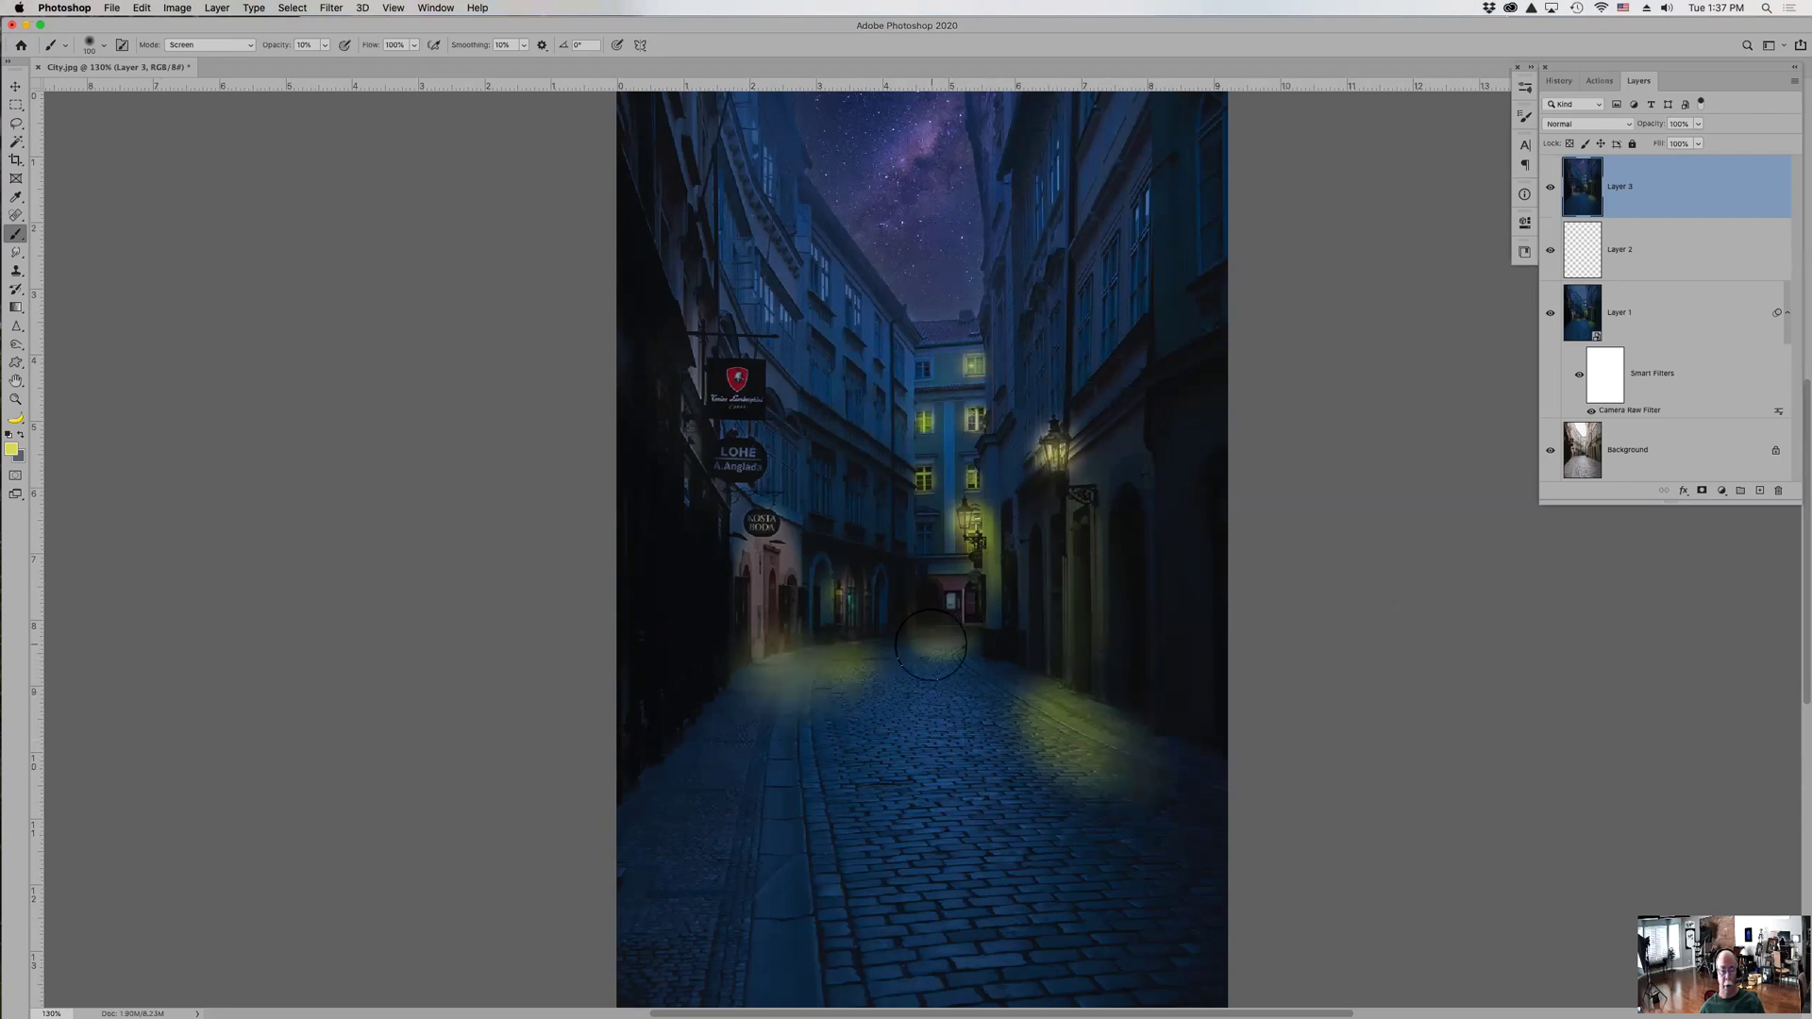
pyautogui.moveTo(948, 610); pyautogui.dragTo(946, 620)
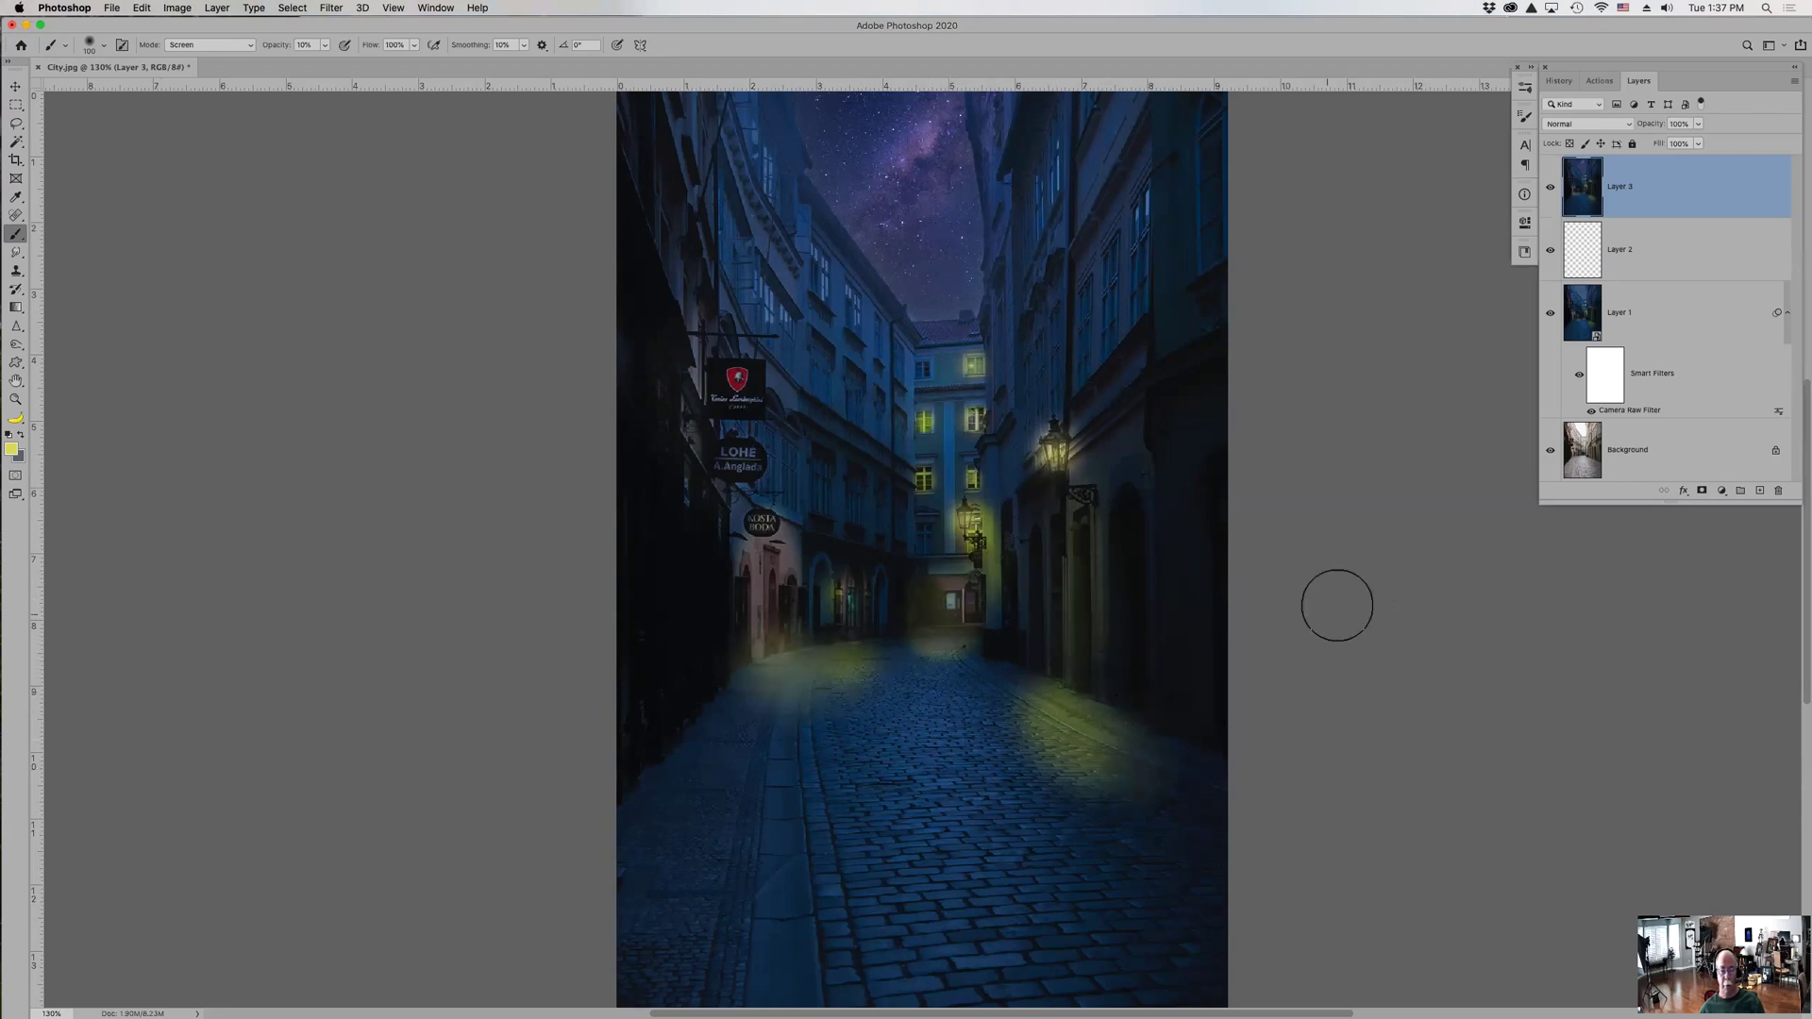
pyautogui.press('super+minus')
pyautogui.press('super+minus')
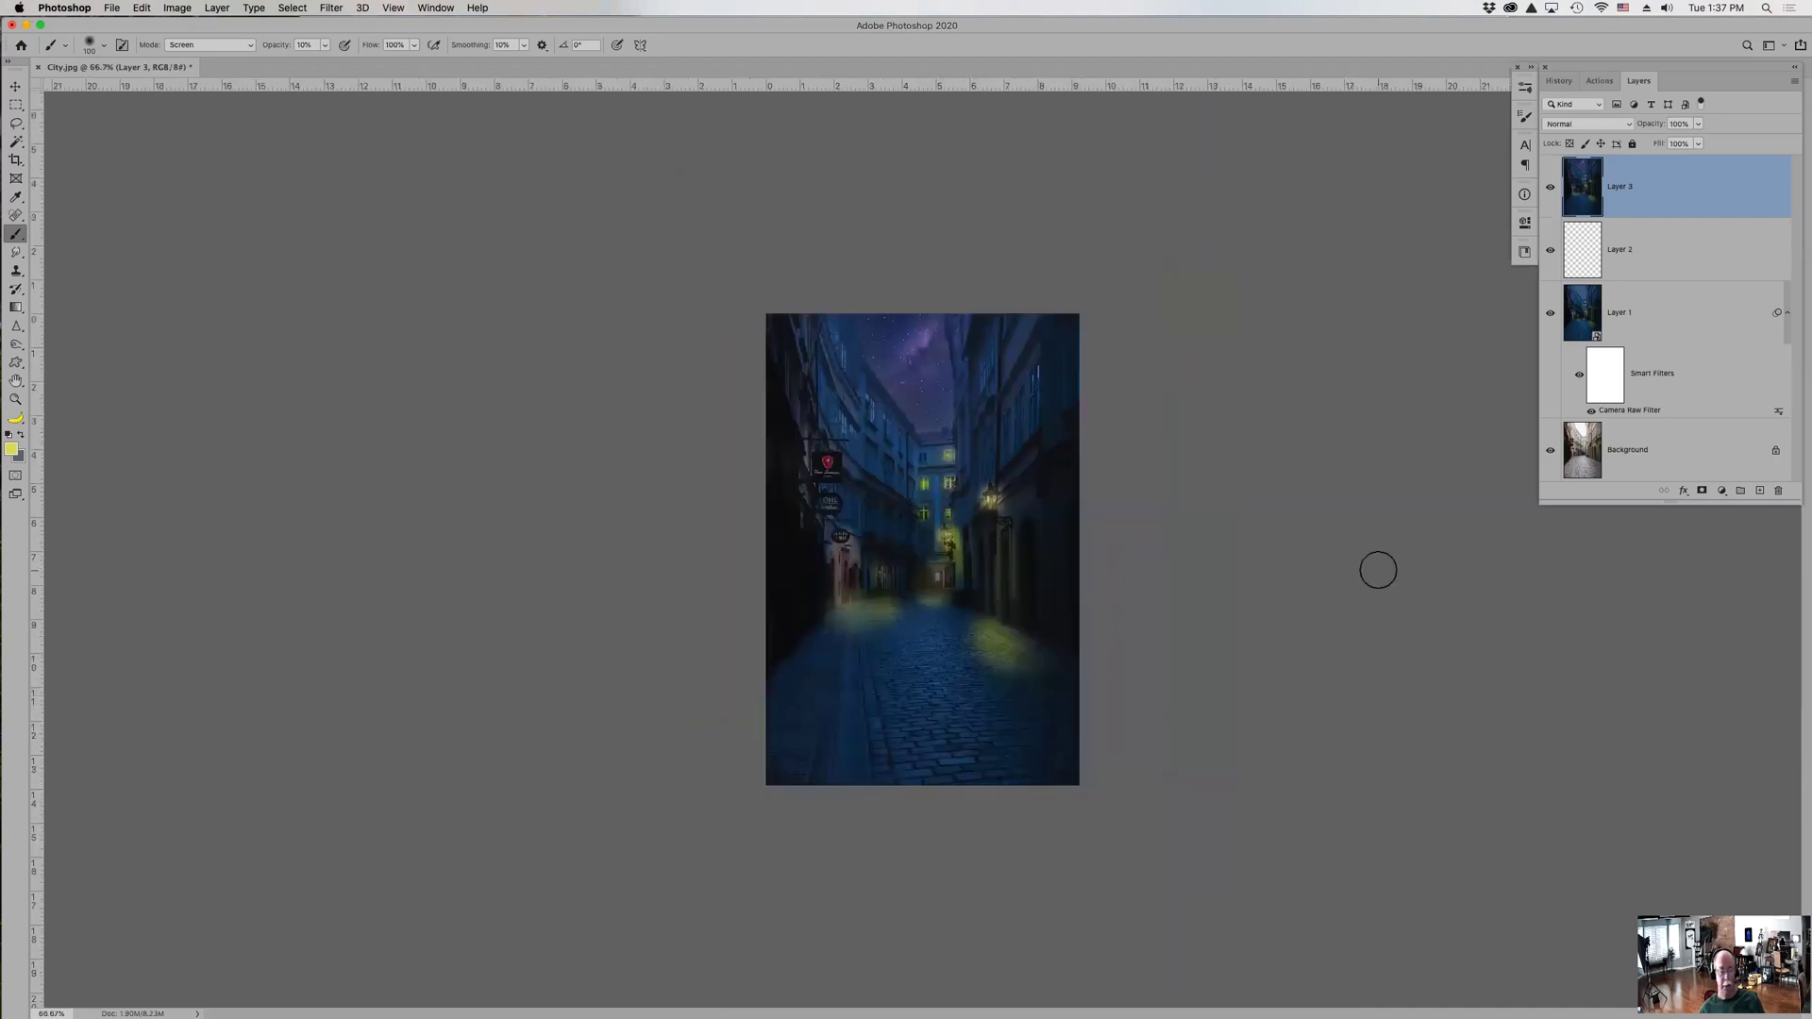
pyautogui.moveTo(1114, 989)
pyautogui.press('super+0')
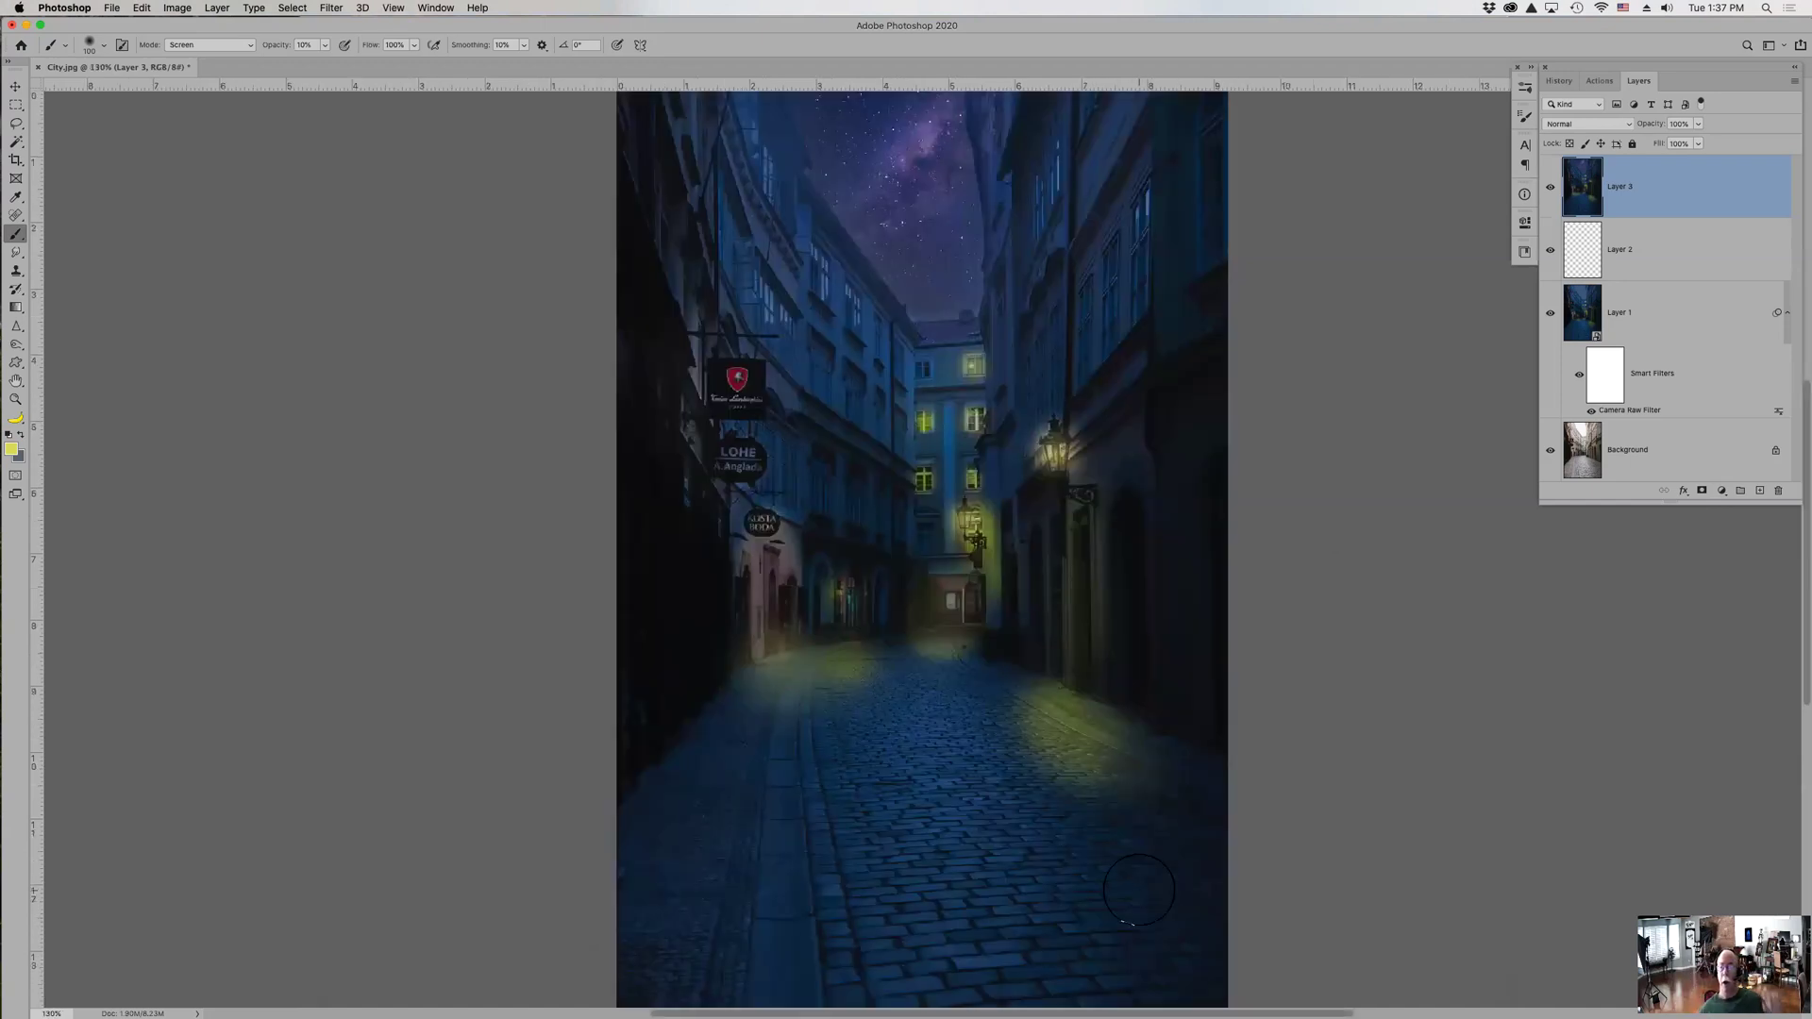
# - Run the recorded Image Comp Frame action to add a border around the finished night scene
pyautogui.click(1602, 80)
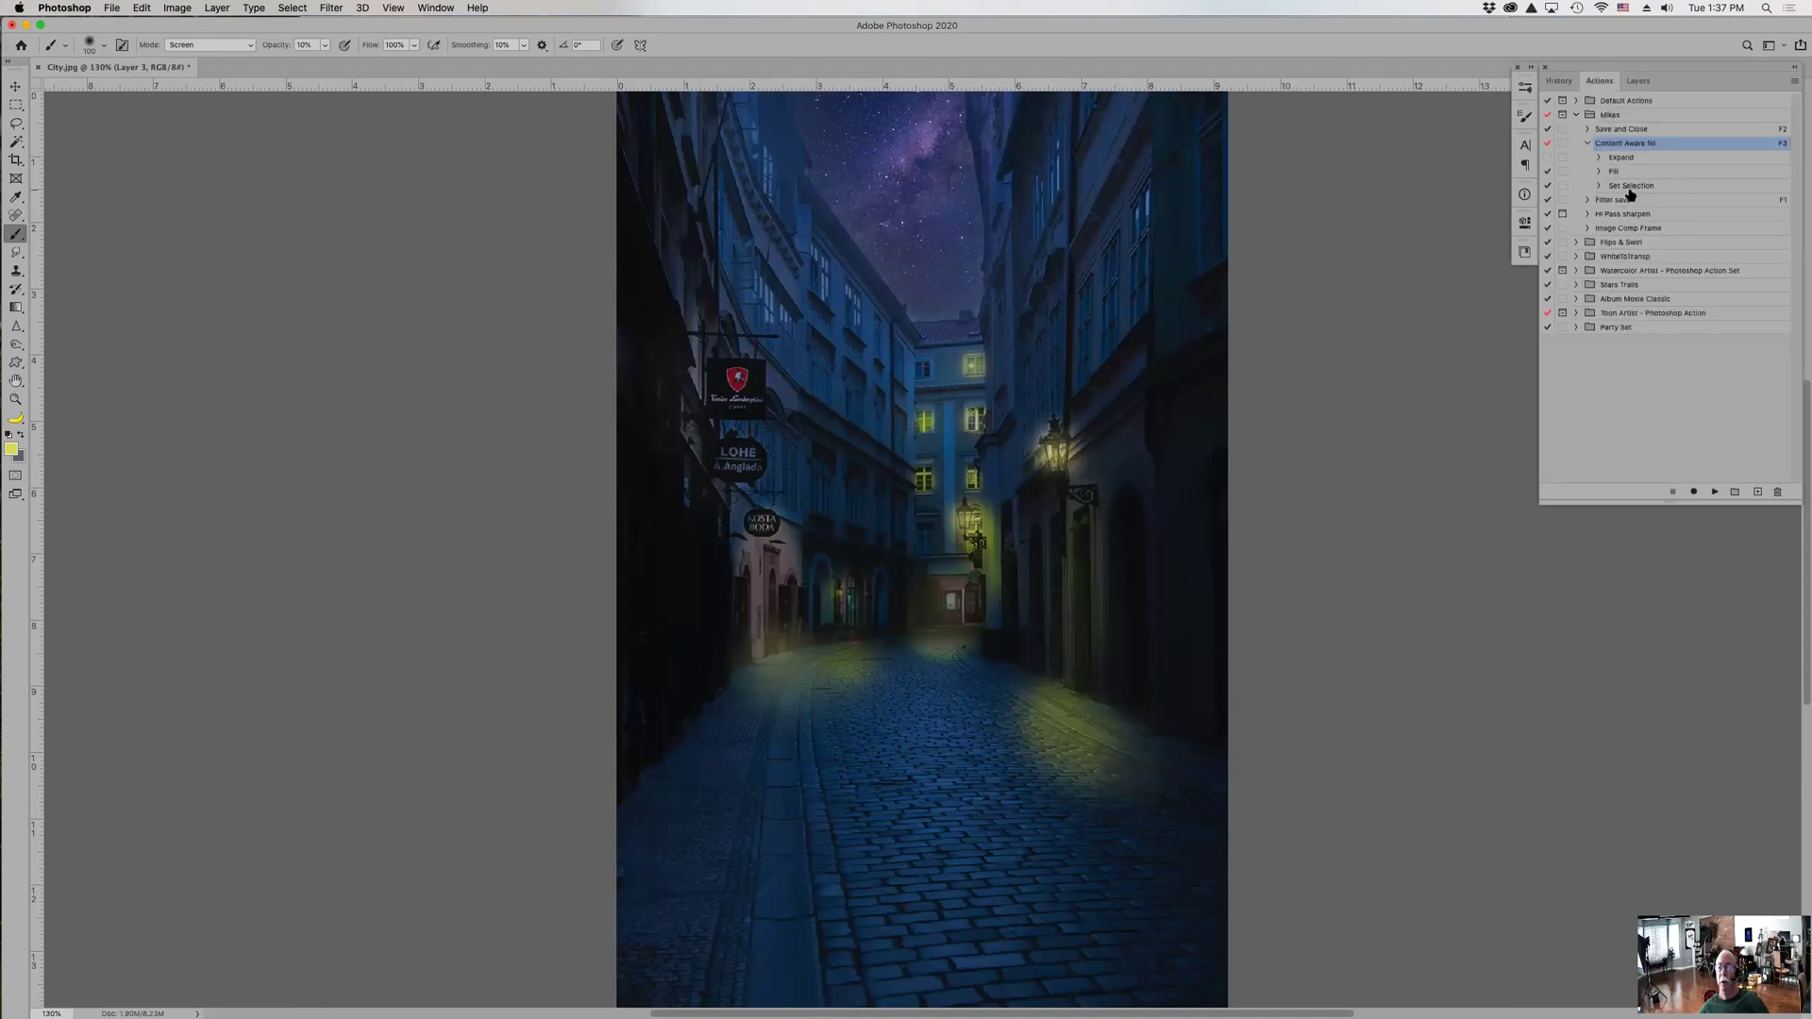
pyautogui.click(1622, 228)
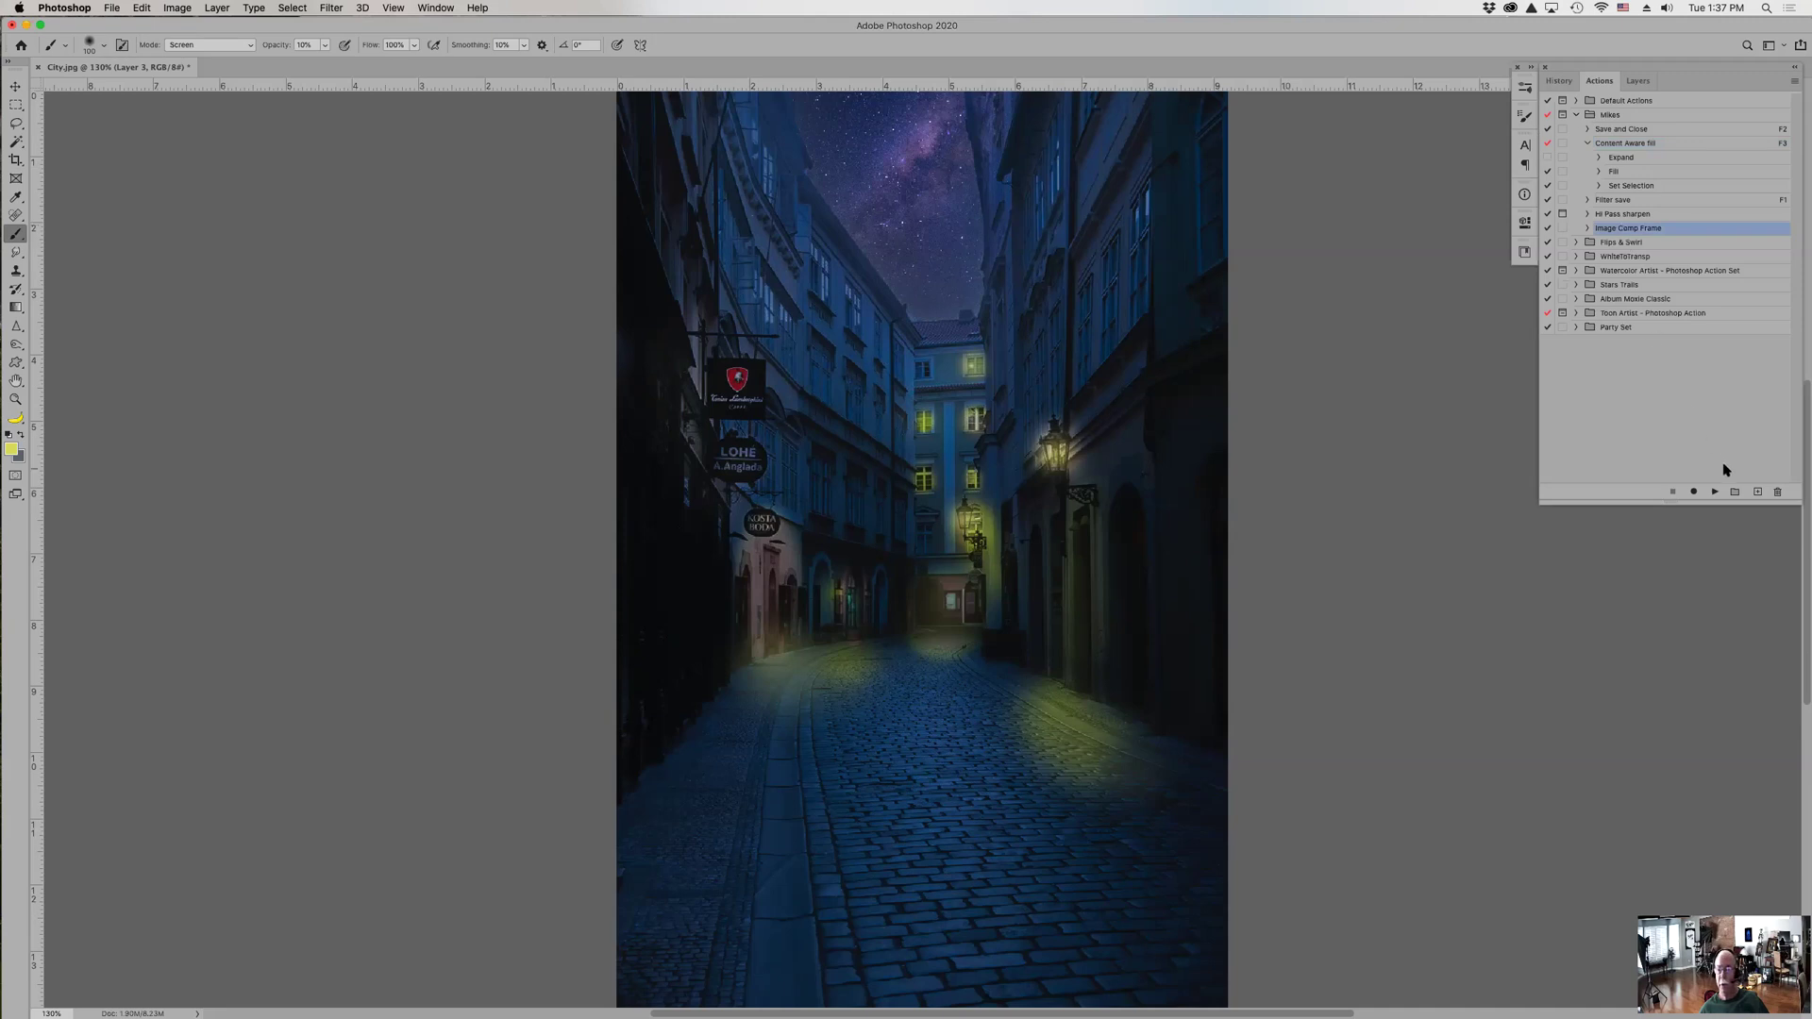
pyautogui.click(1715, 490)
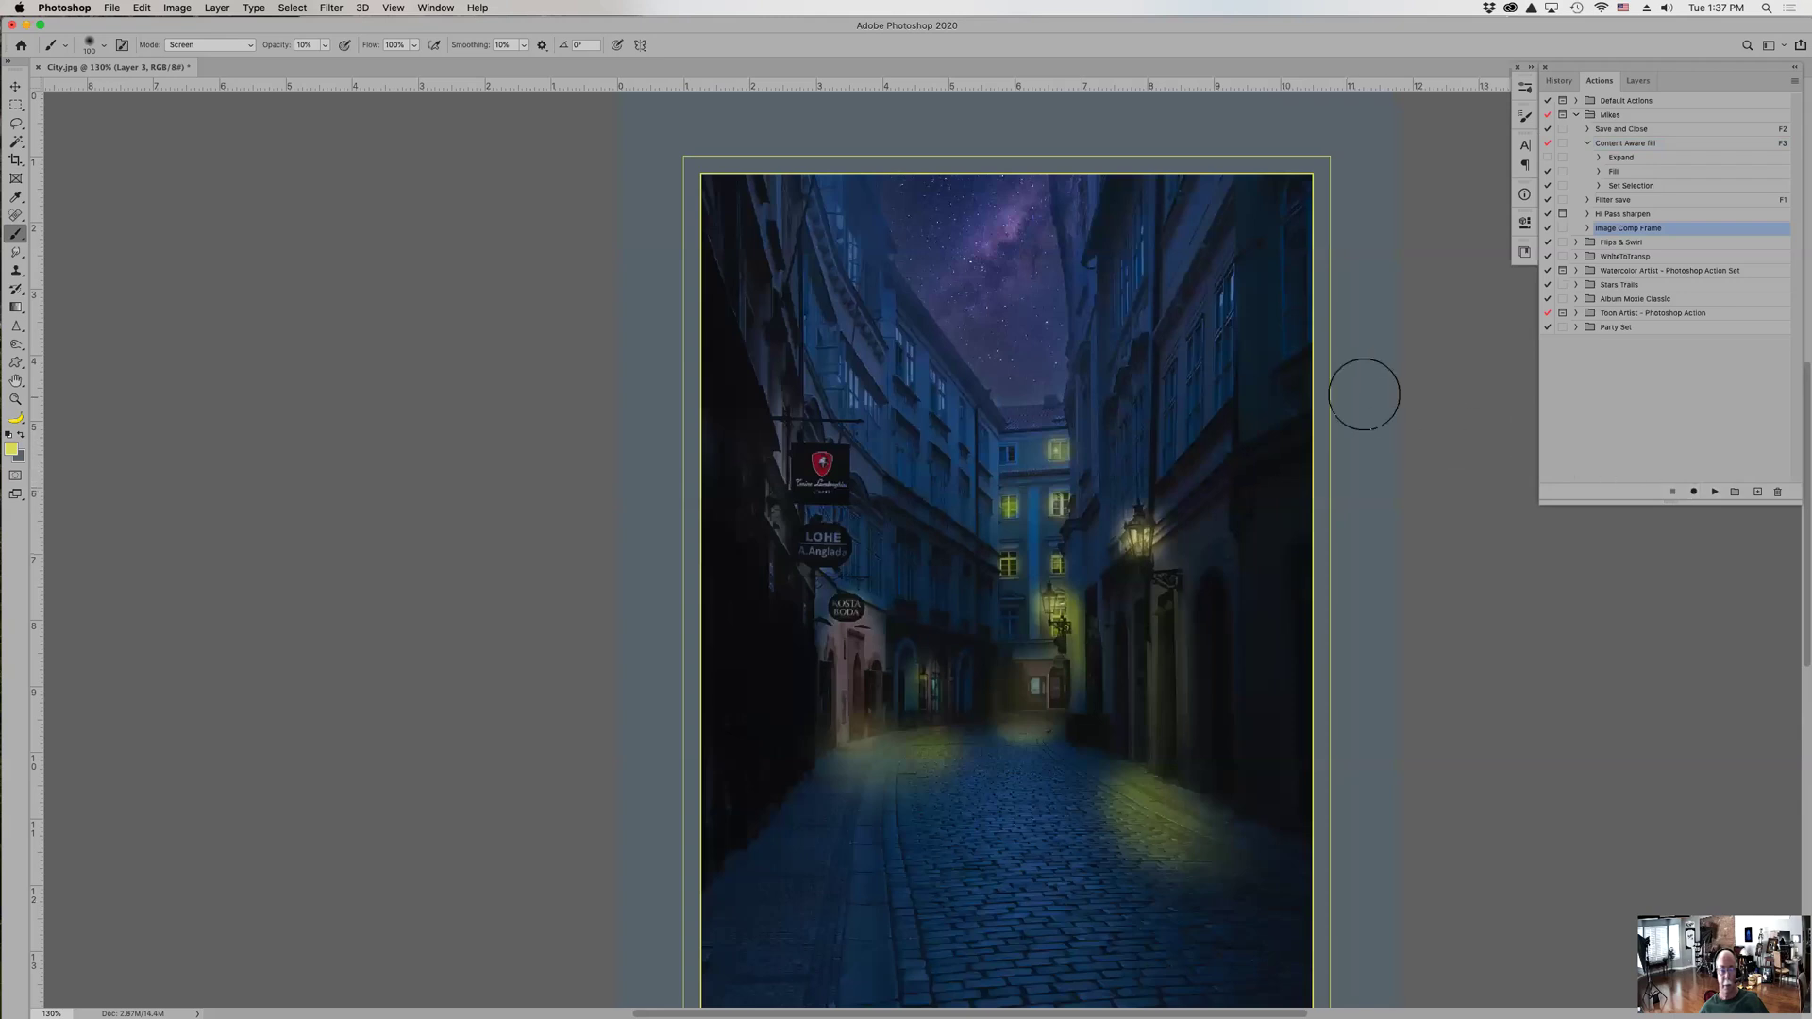
pyautogui.press('super+0')
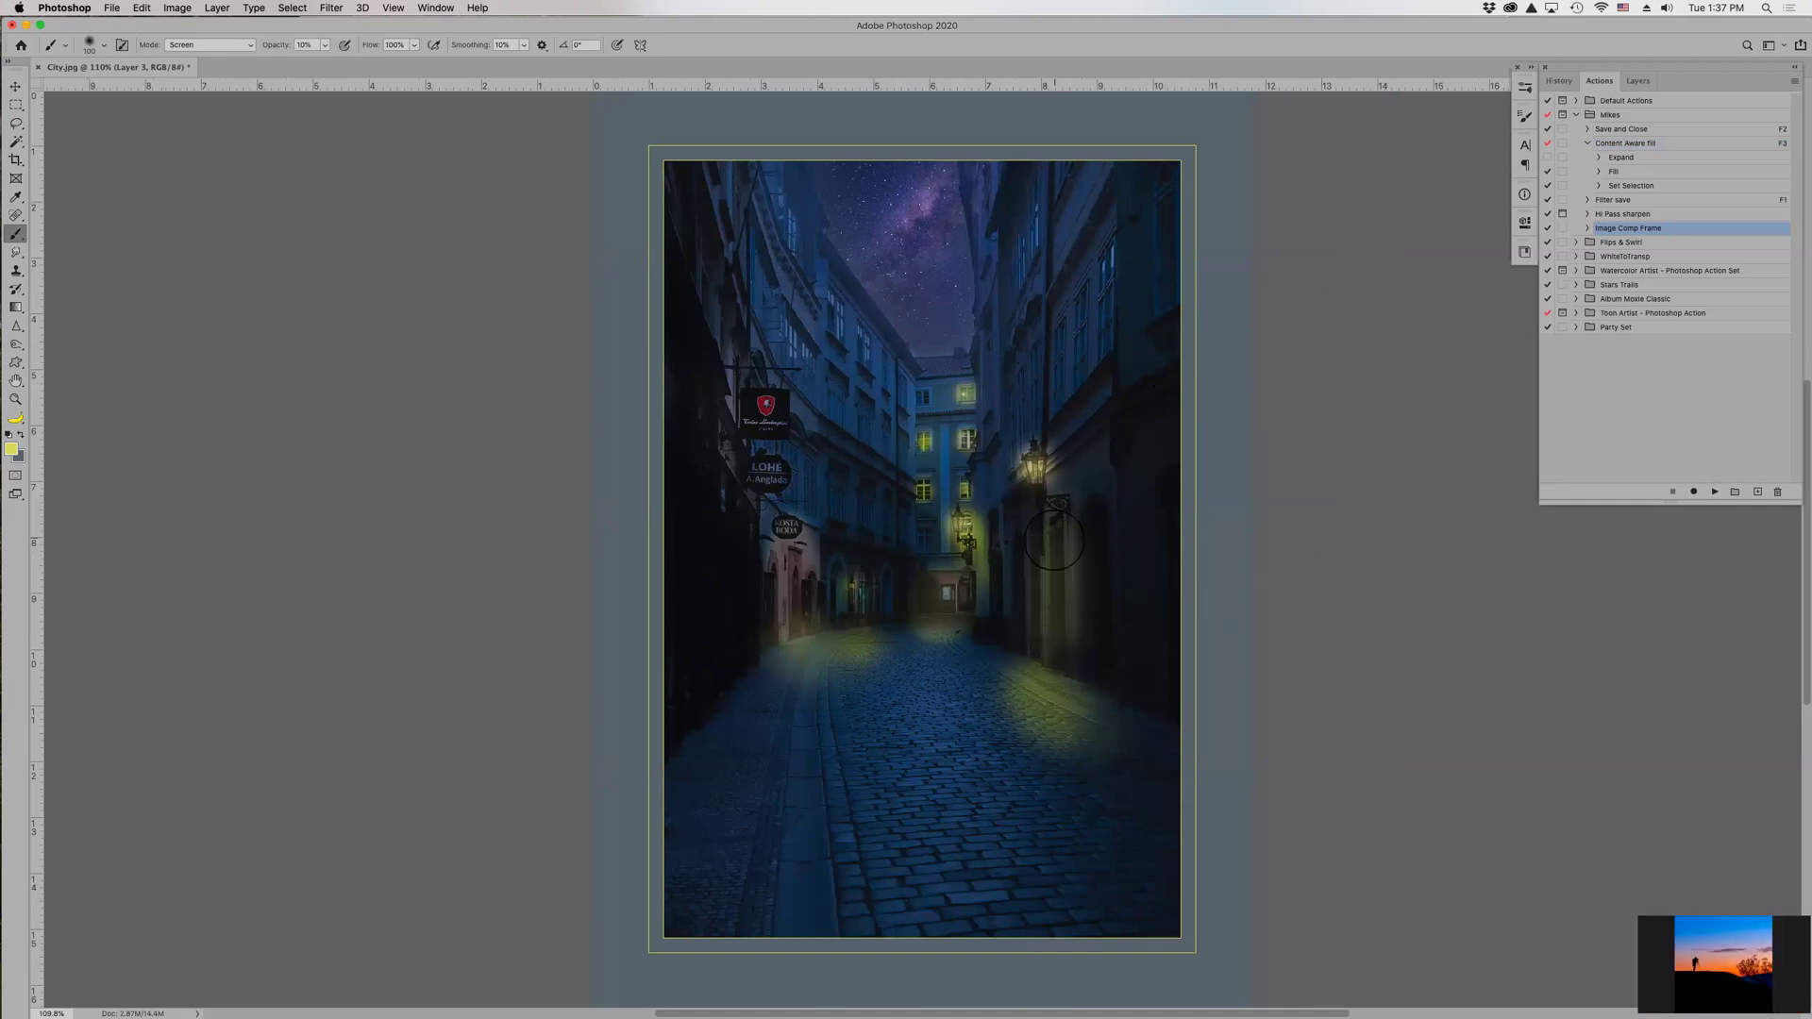
# - Brush two vertical strokes of faint yellow light down the wall beneath the large street lamp
pyautogui.moveTo(1098, 532); pyautogui.dragTo(1100, 637)
pyautogui.moveTo(1003, 545); pyautogui.dragTo(1005, 647)
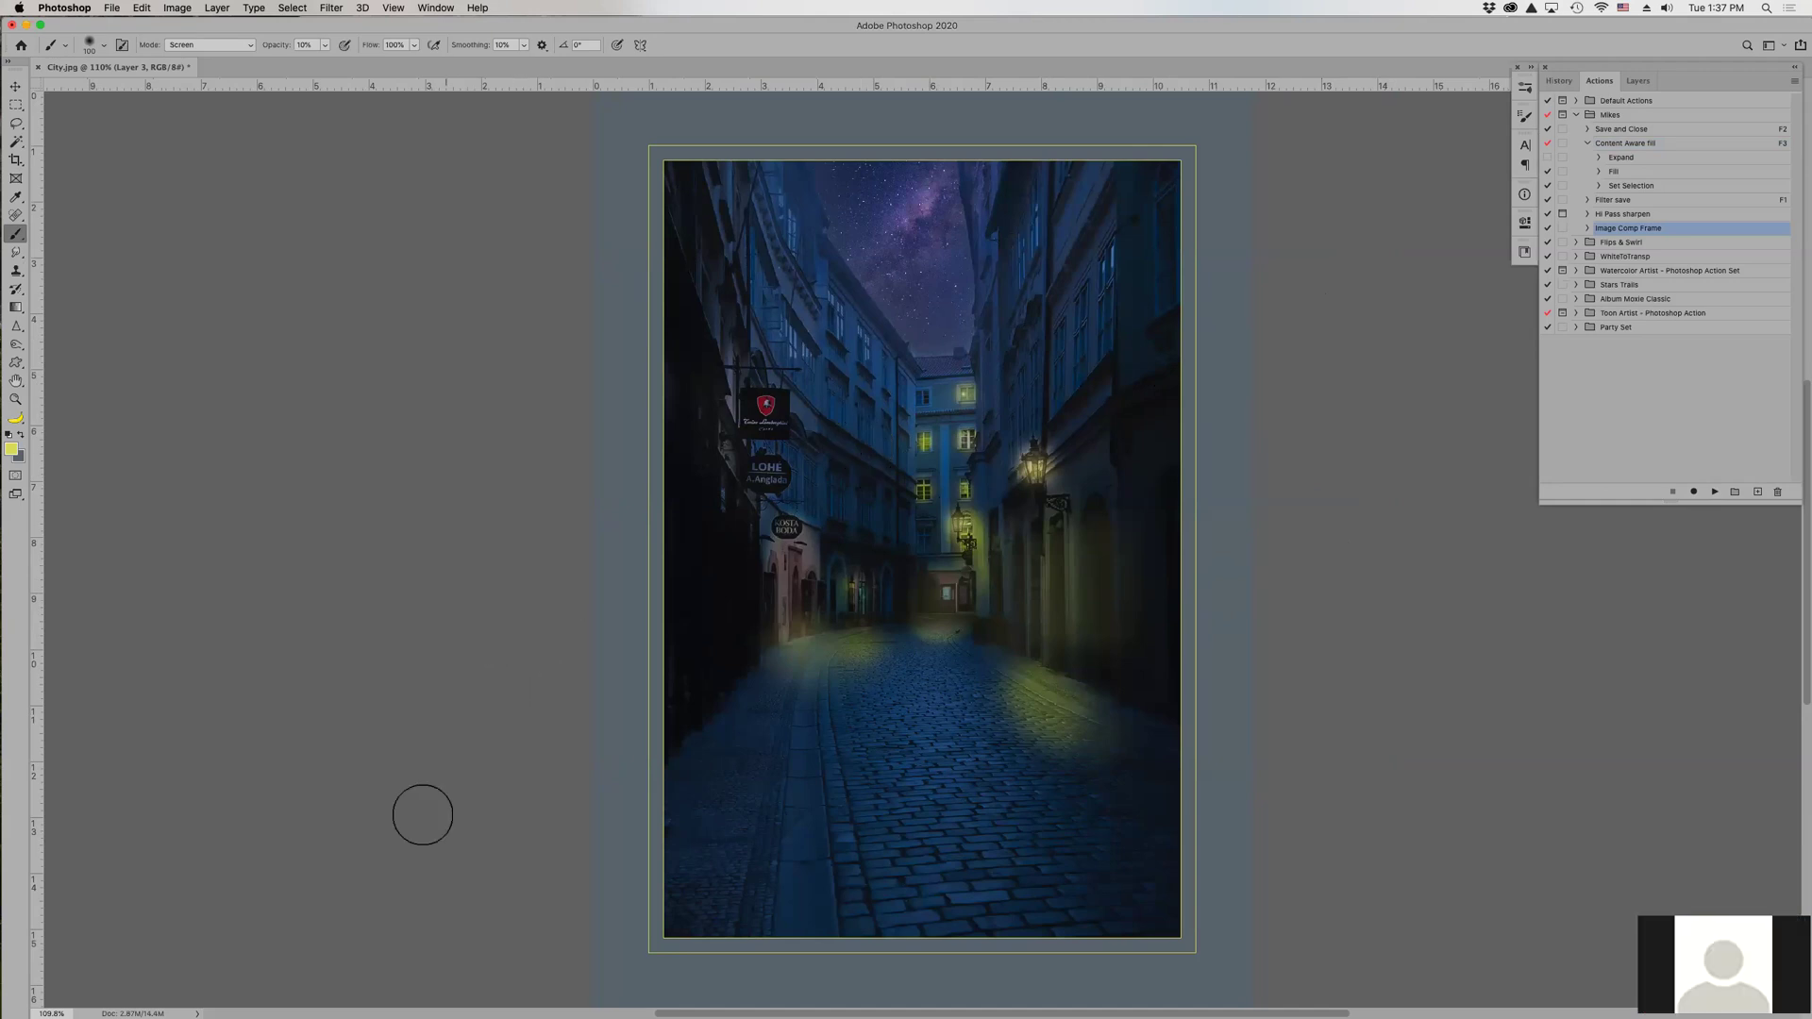
pyautogui.moveTo(406, 1009)
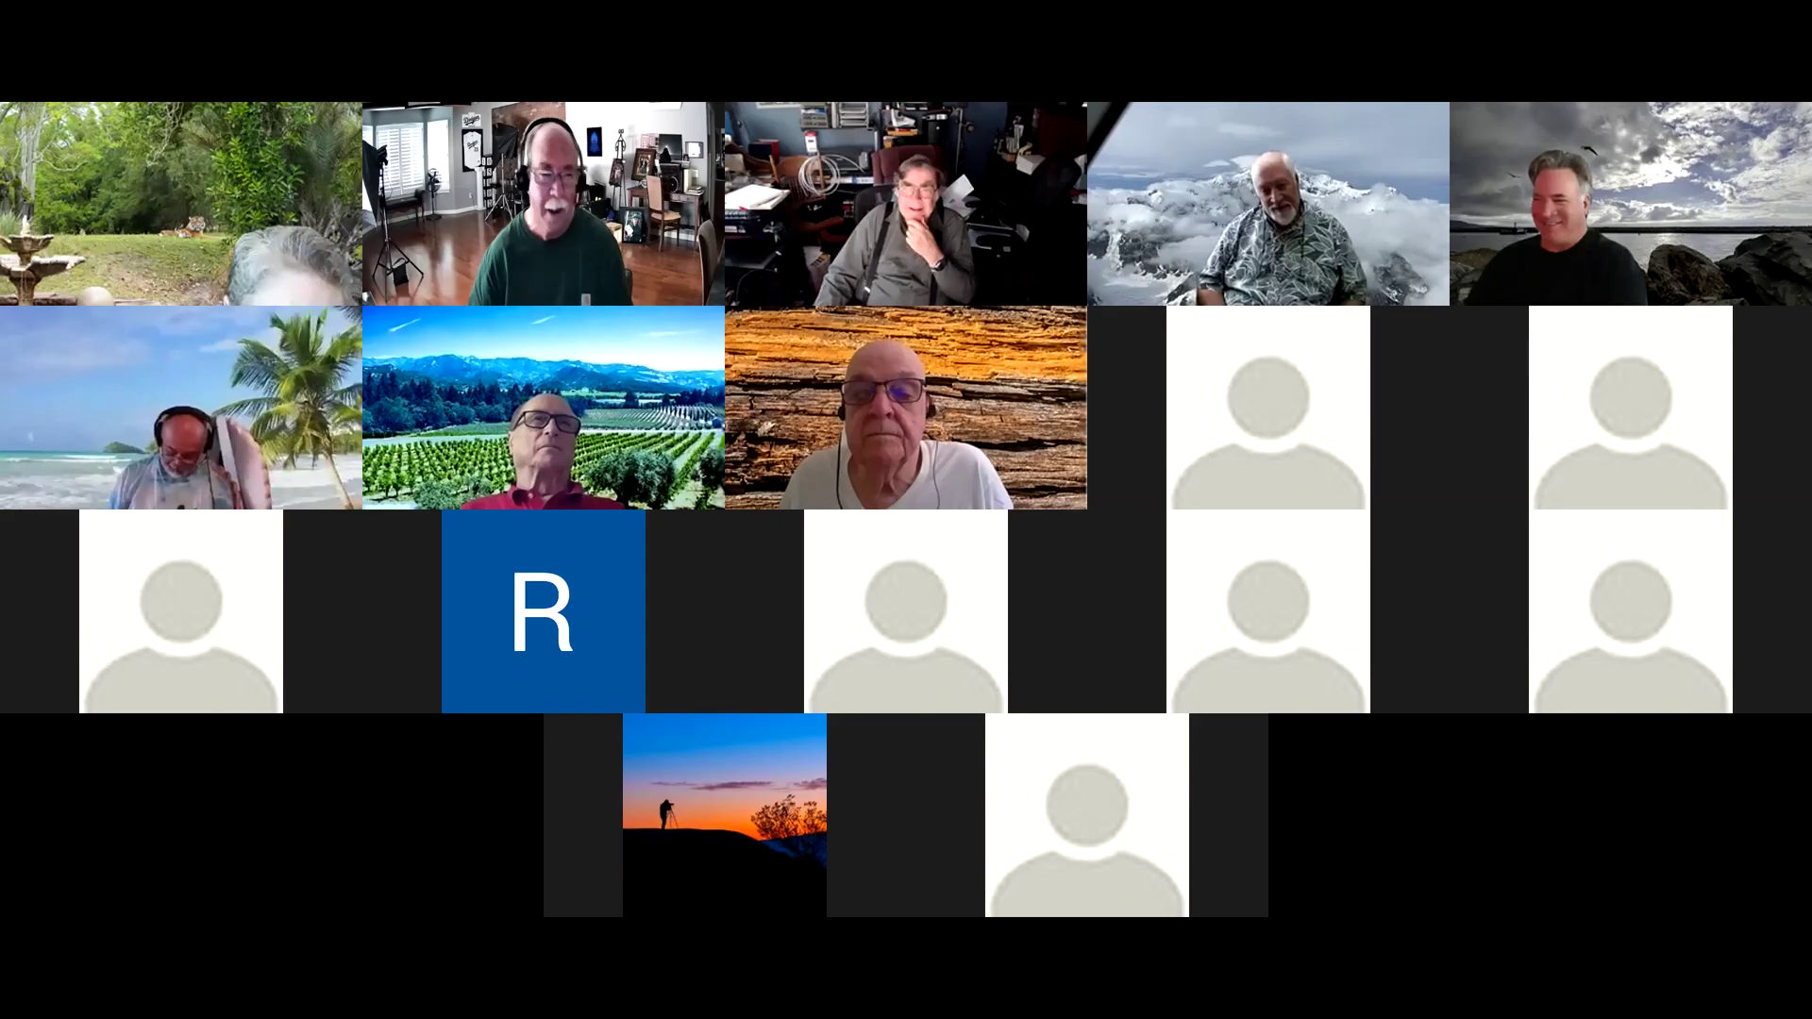
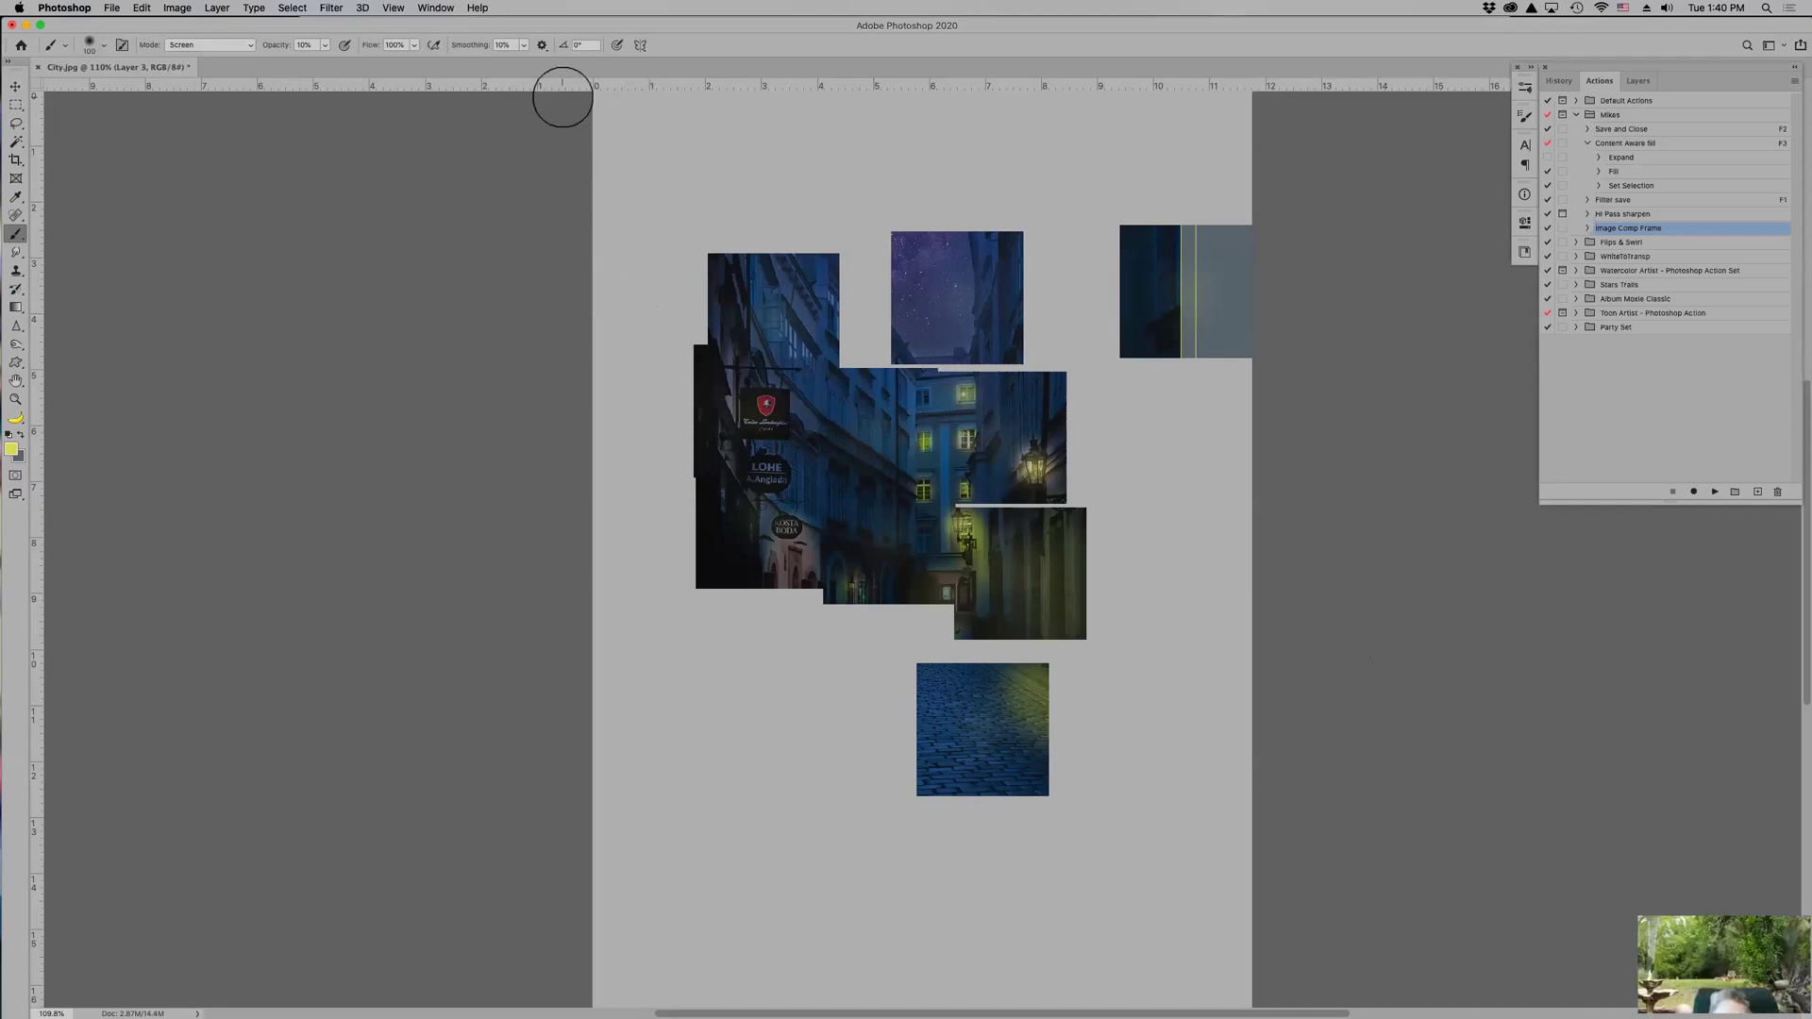
# - Close the City.jpg document without saving its changes
pyautogui.press('m')
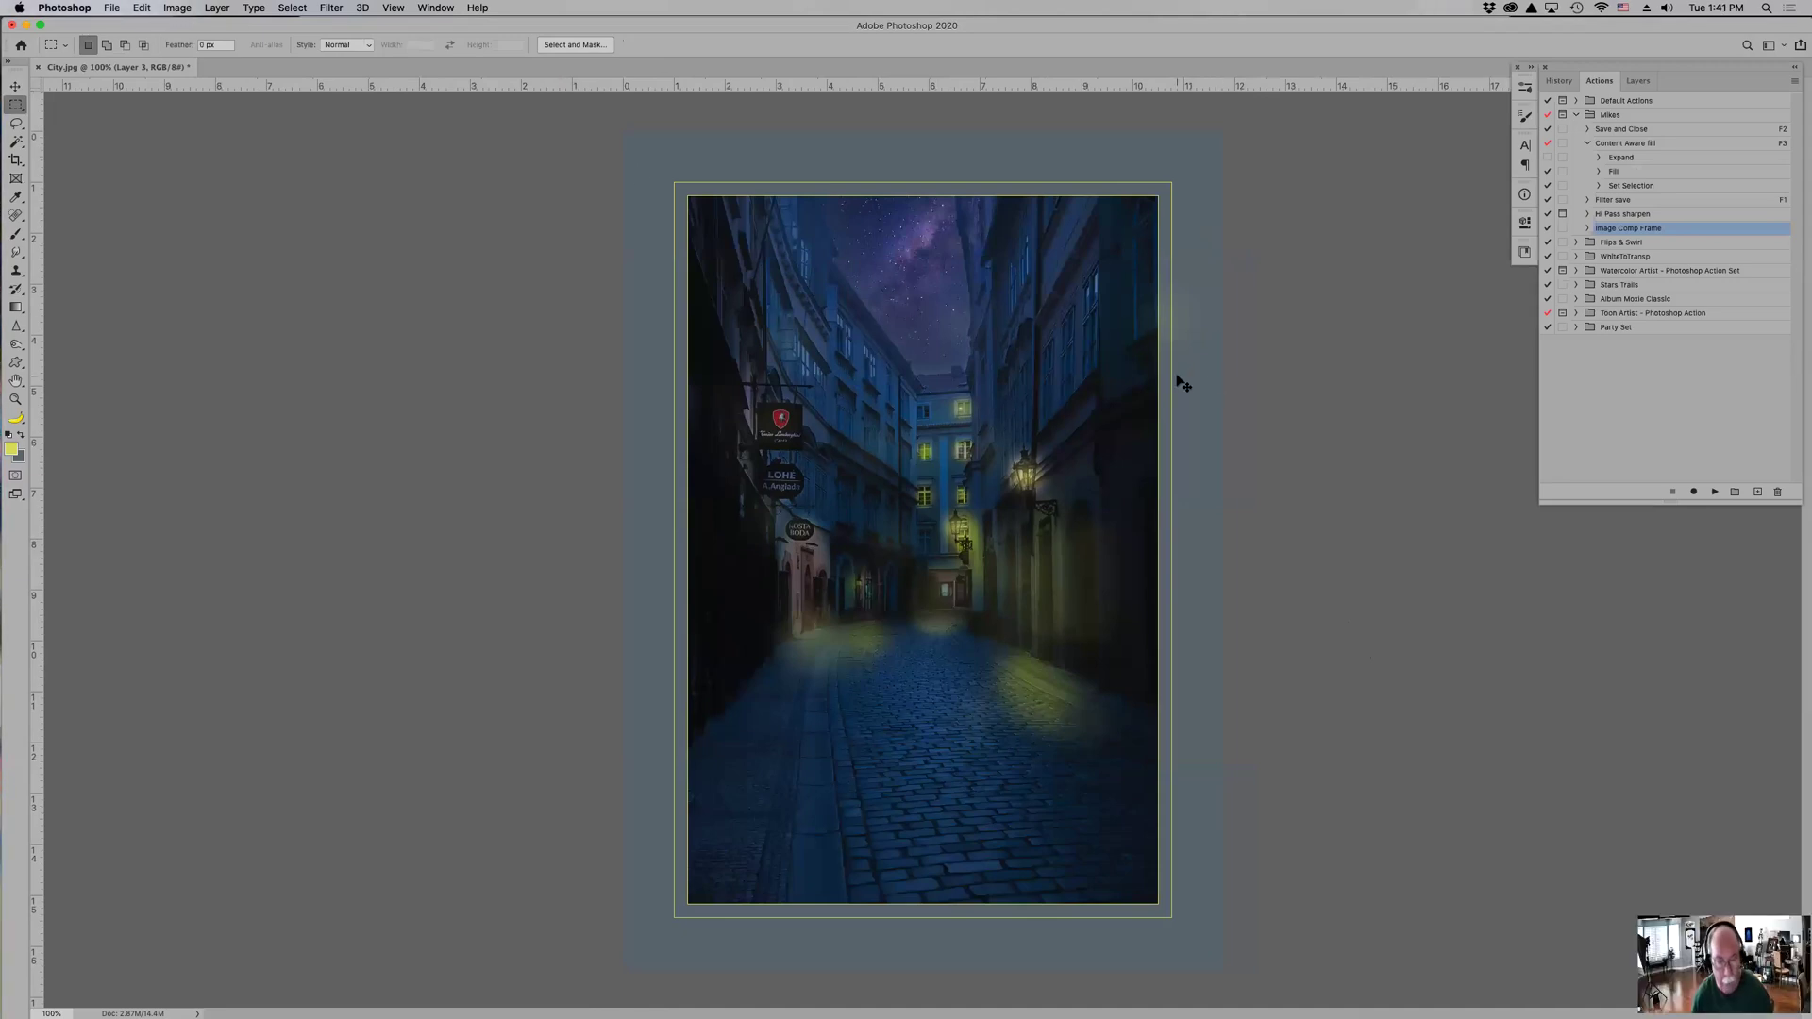
pyautogui.press('super+w')
pyautogui.click(849, 328)
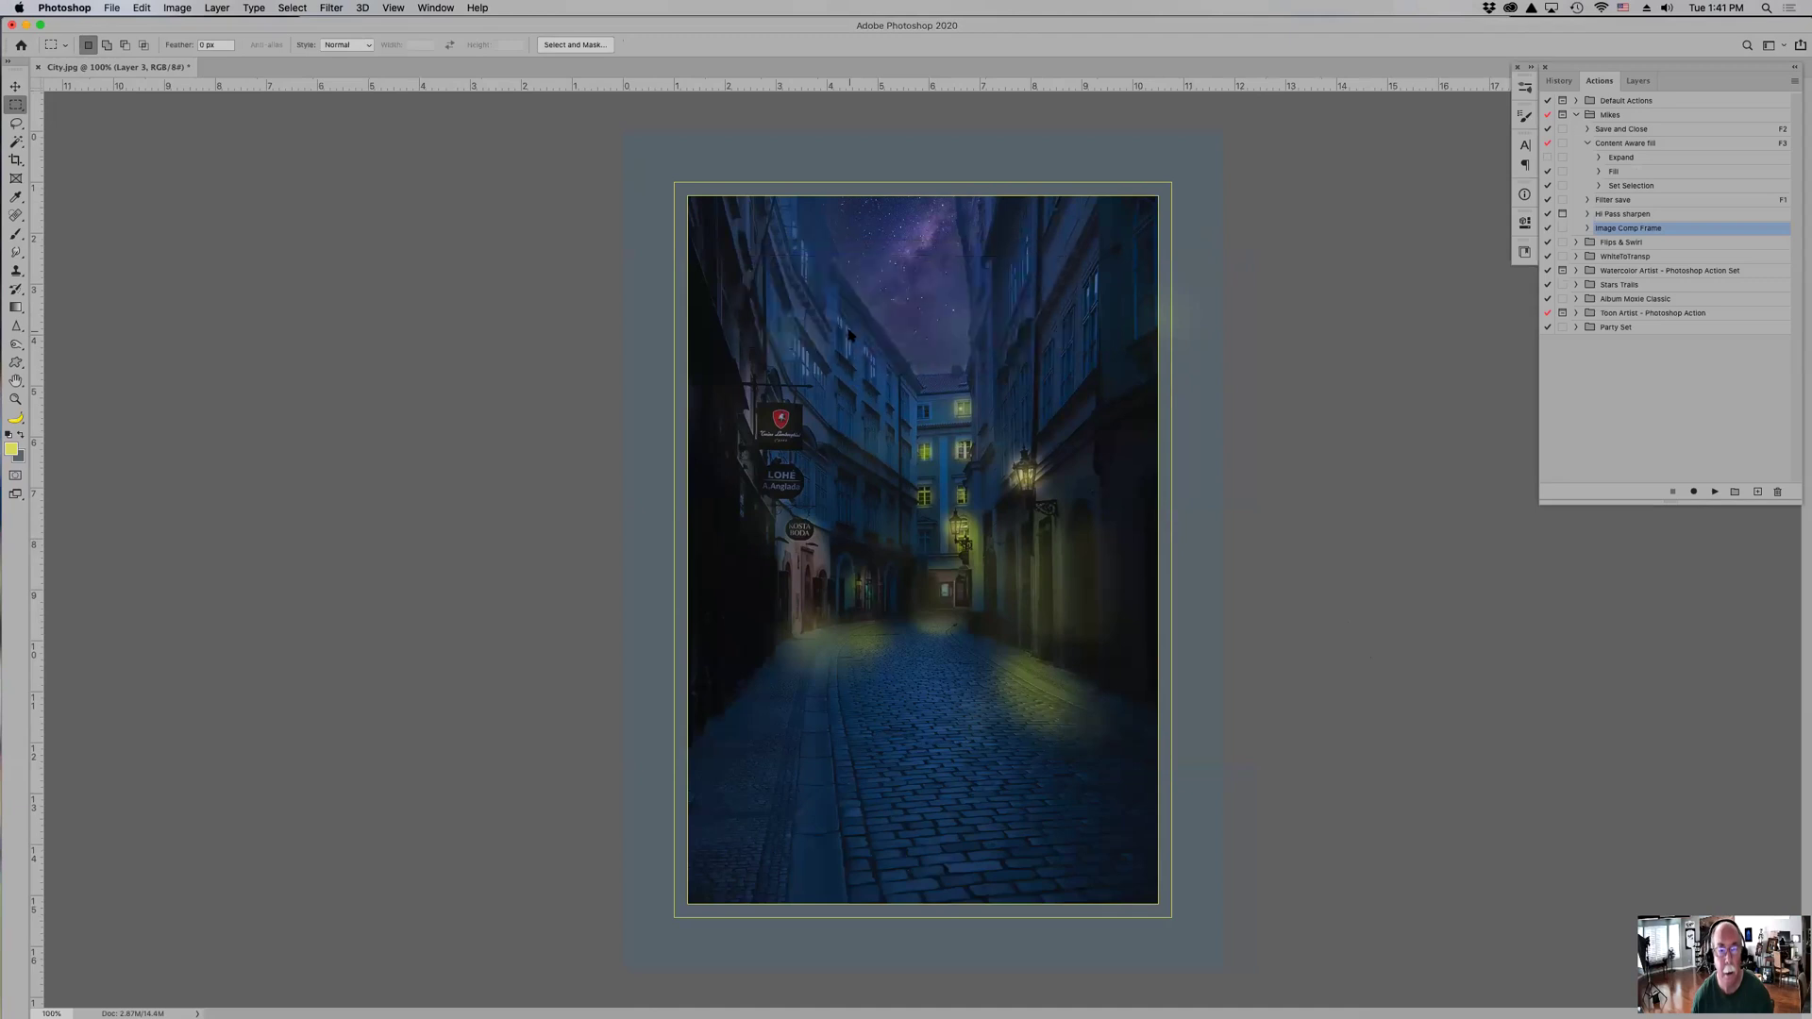
# - Switch to Adobe Bridge and expand the 2020 folder inside _Photos on the LaCie 20 drive
pyautogui.moveTo(854, 1007)
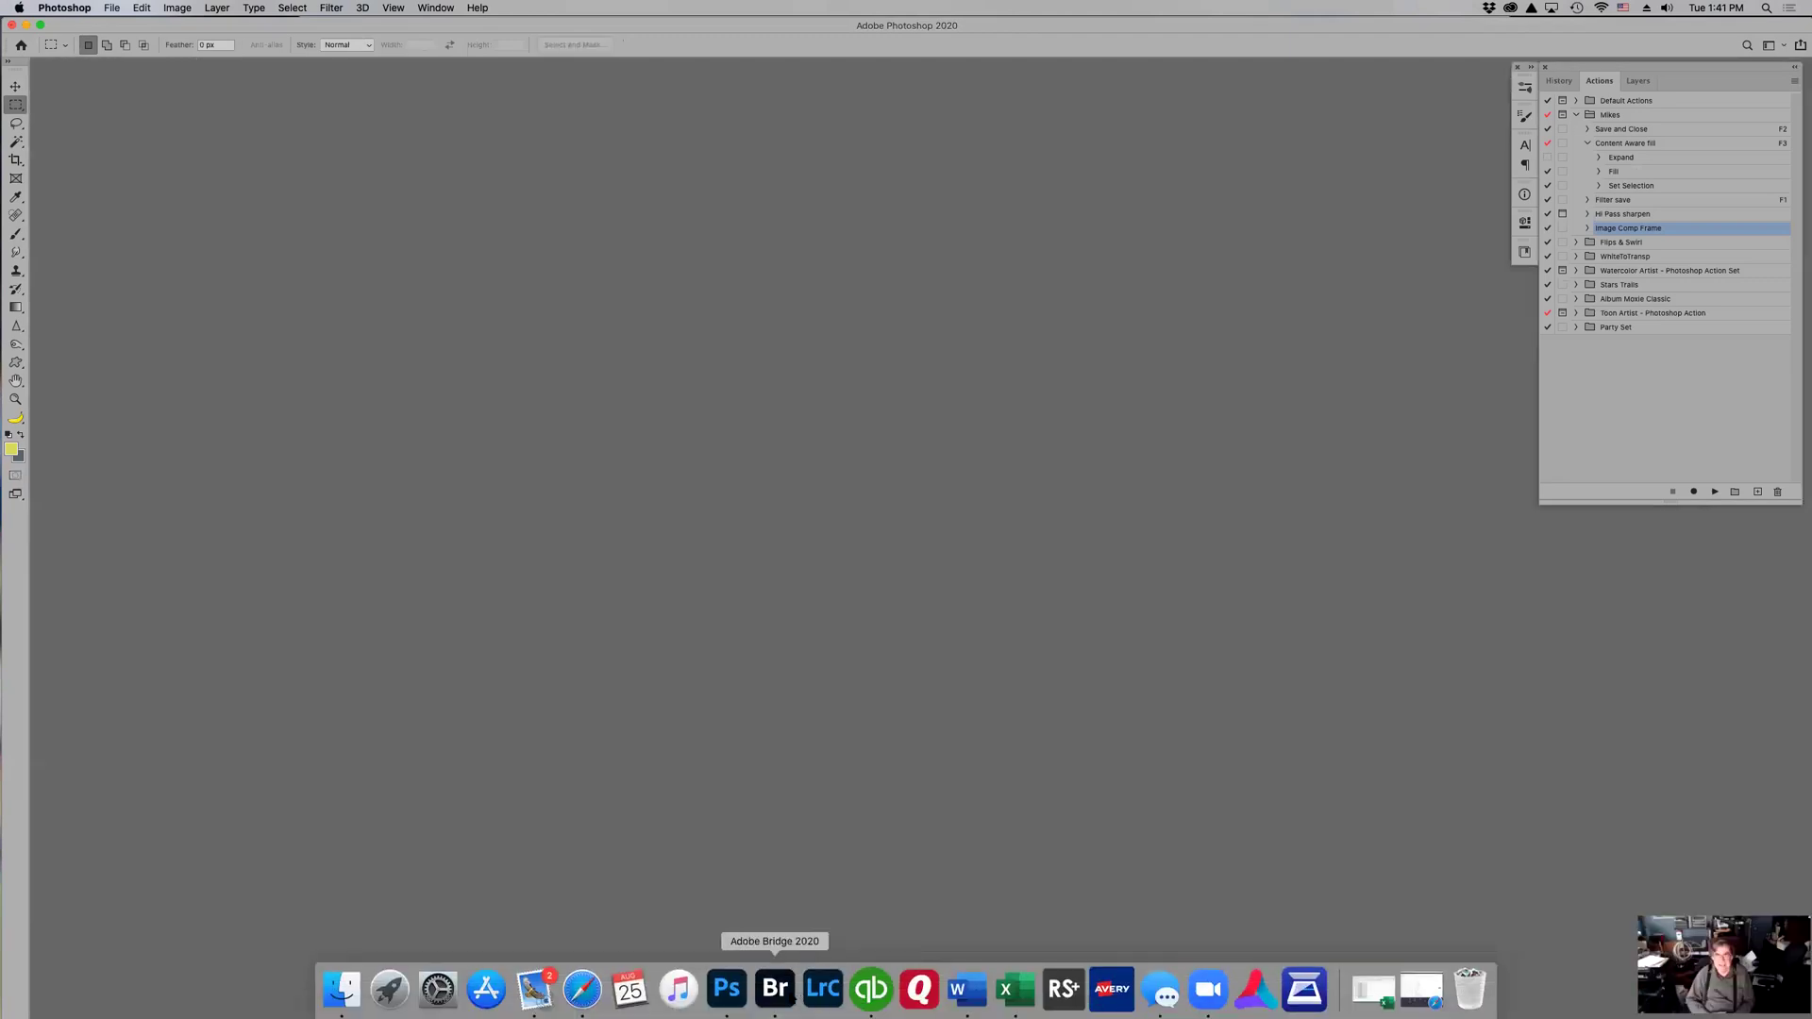
pyautogui.click(774, 990)
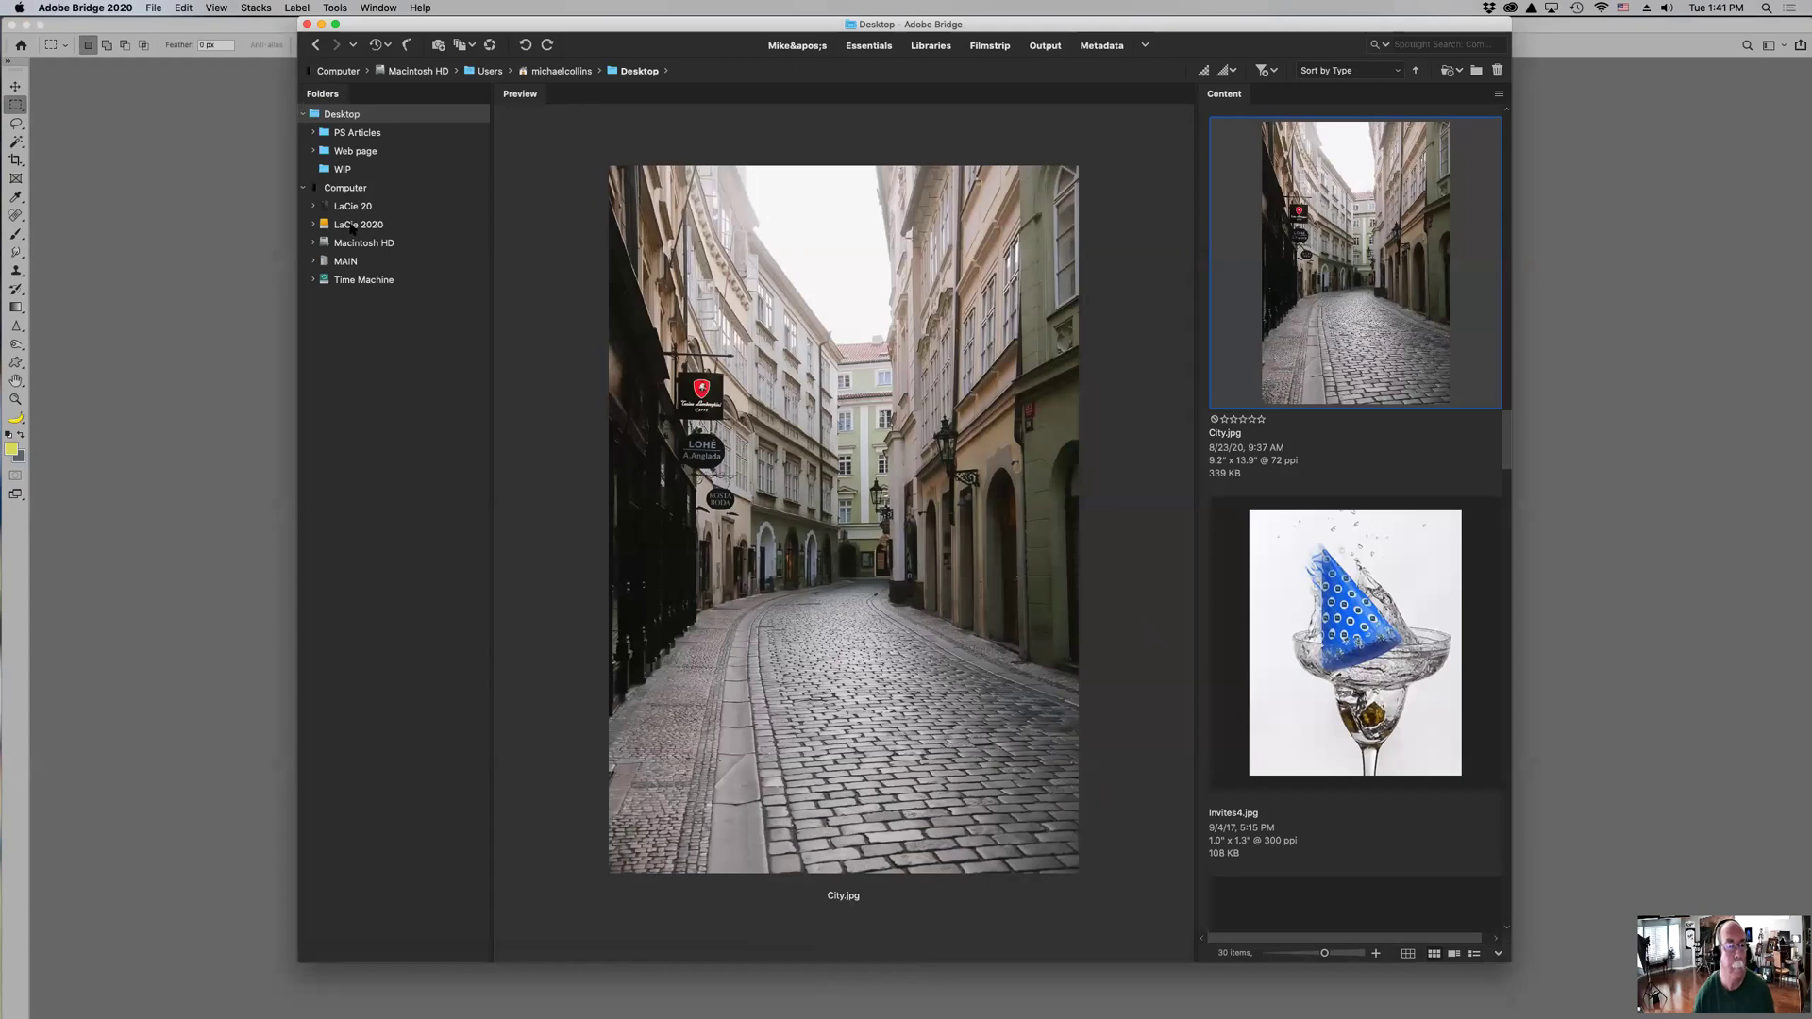
pyautogui.click(351, 208)
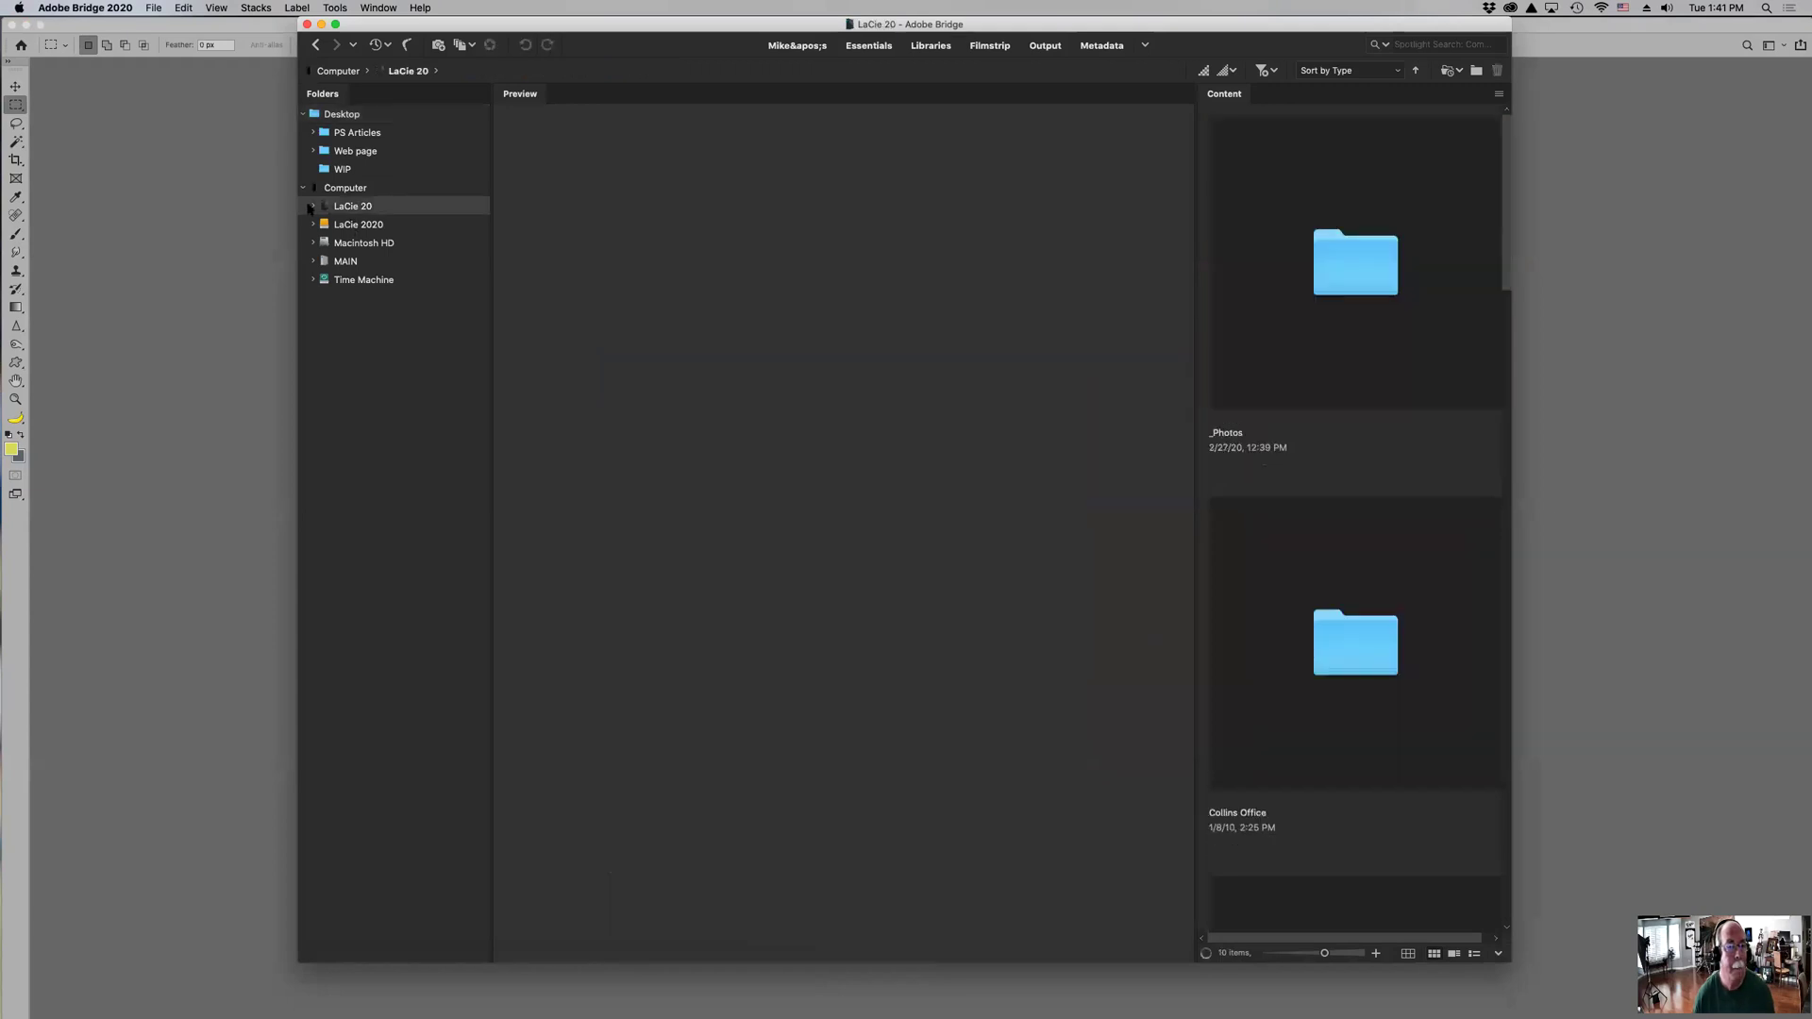
pyautogui.click(314, 207)
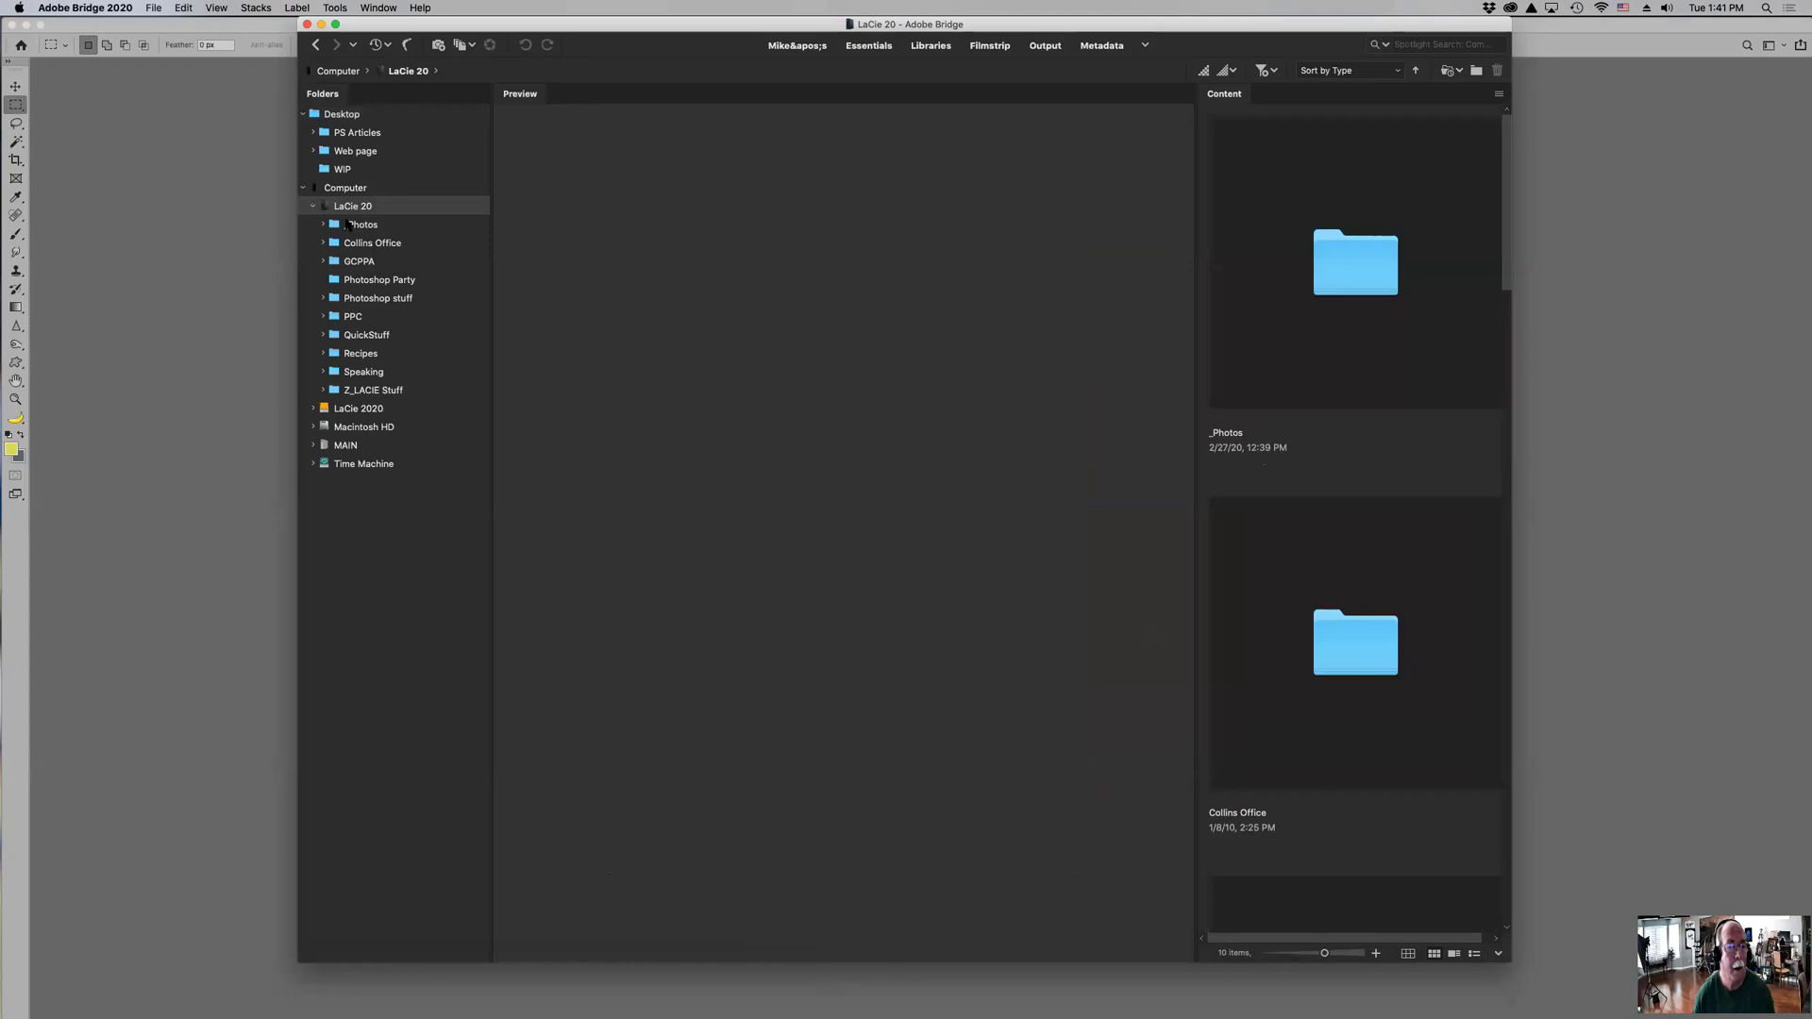
pyautogui.click(351, 225)
pyautogui.click(323, 224)
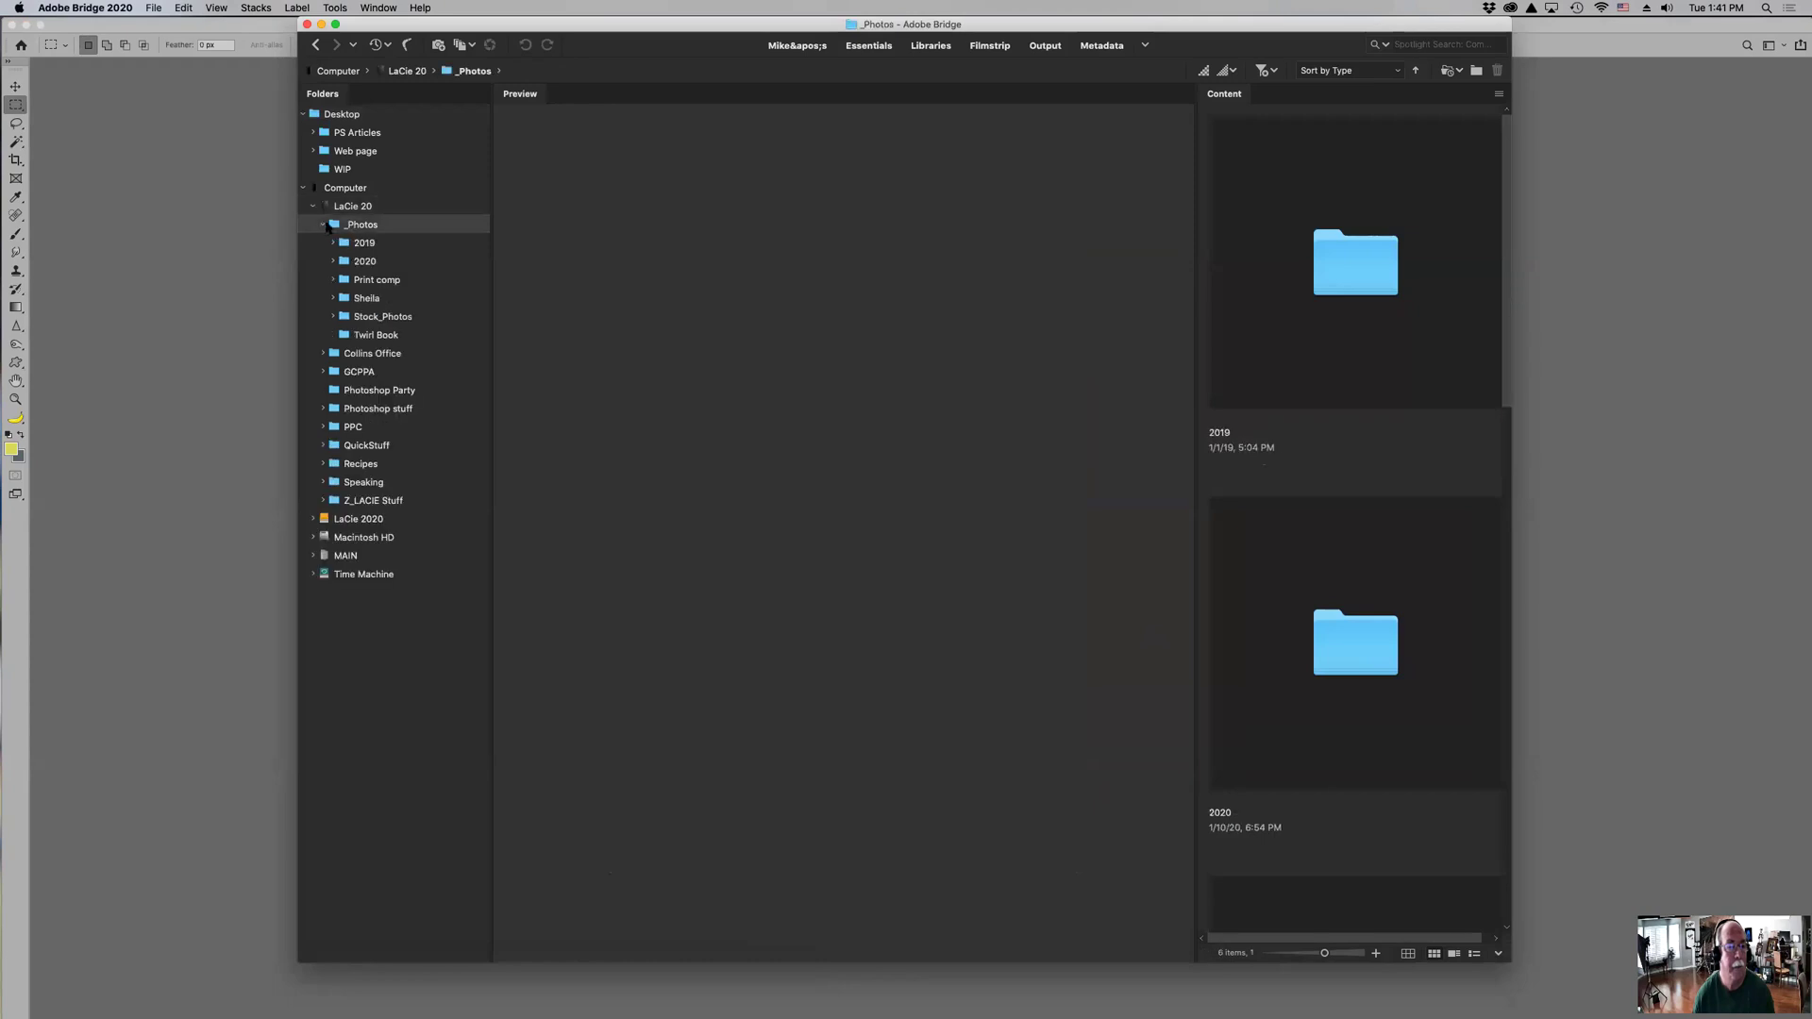
pyautogui.click(343, 263)
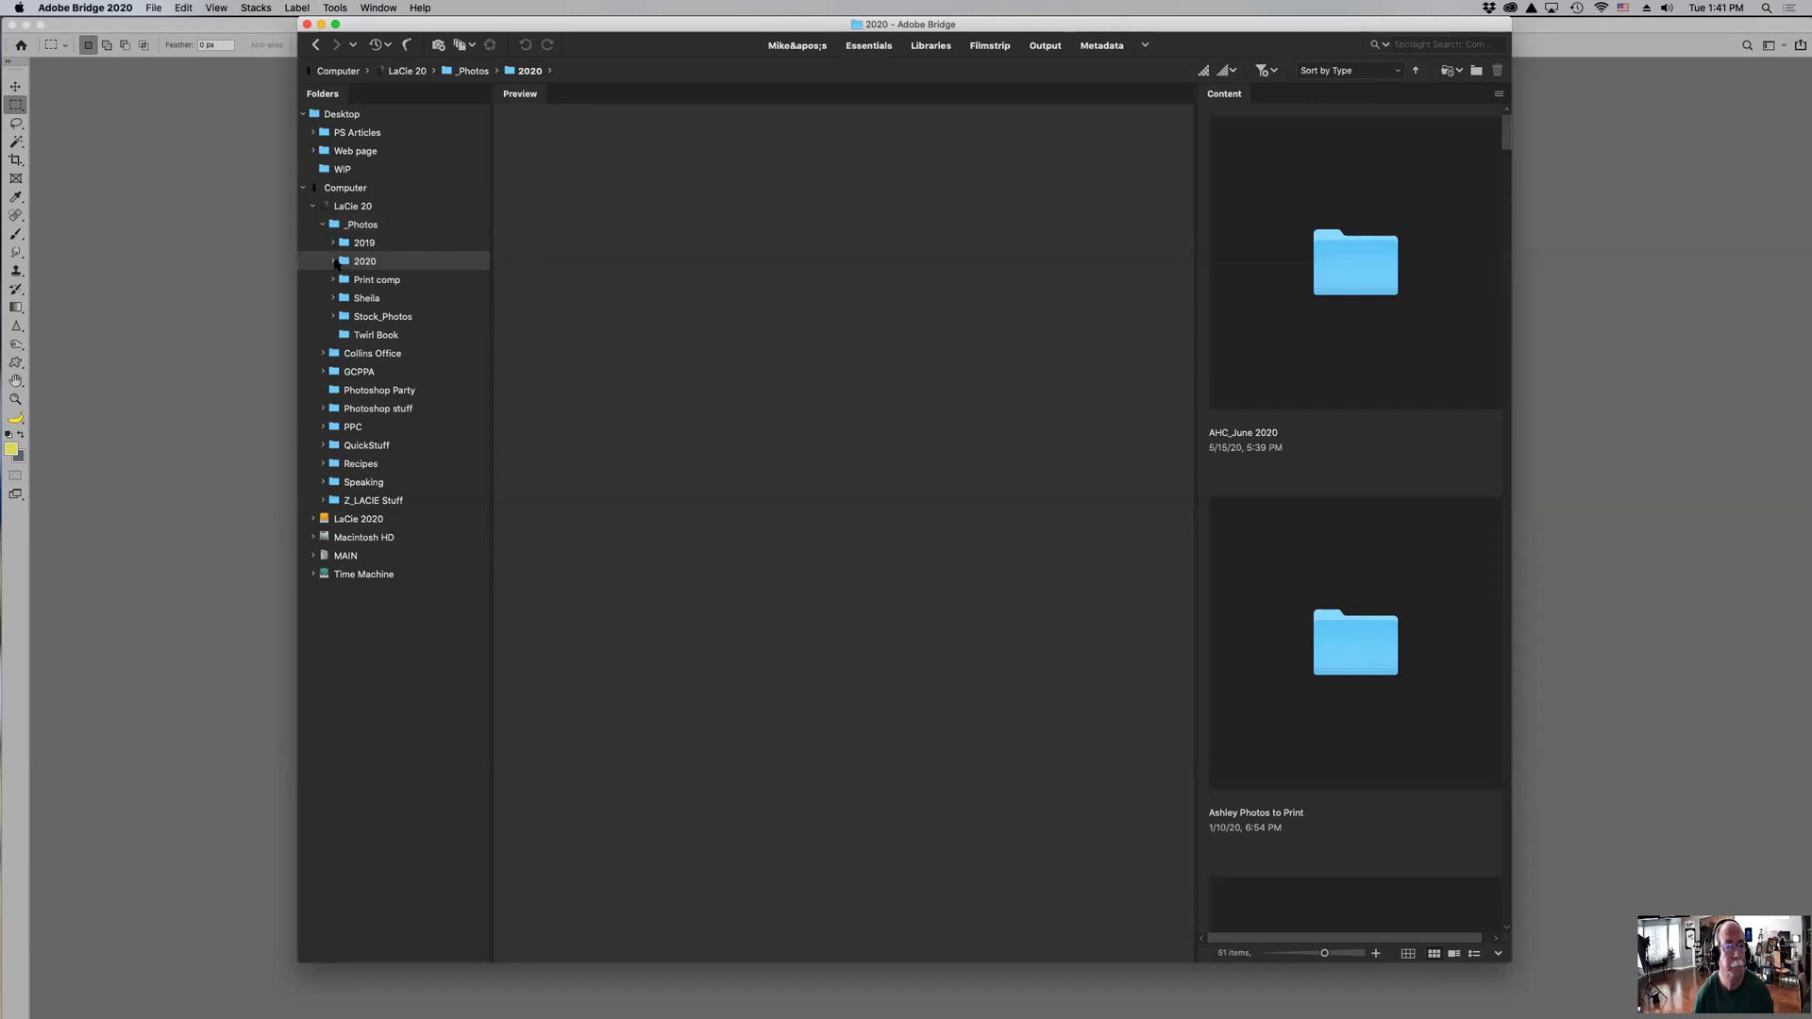
pyautogui.click(333, 261)
# - Go to the _Keepers subfolder of Comet, preview Comet_0167.jpg and open Comet_0167a.psd in Photoshop
pyautogui.scroll(-5, 396, 287)
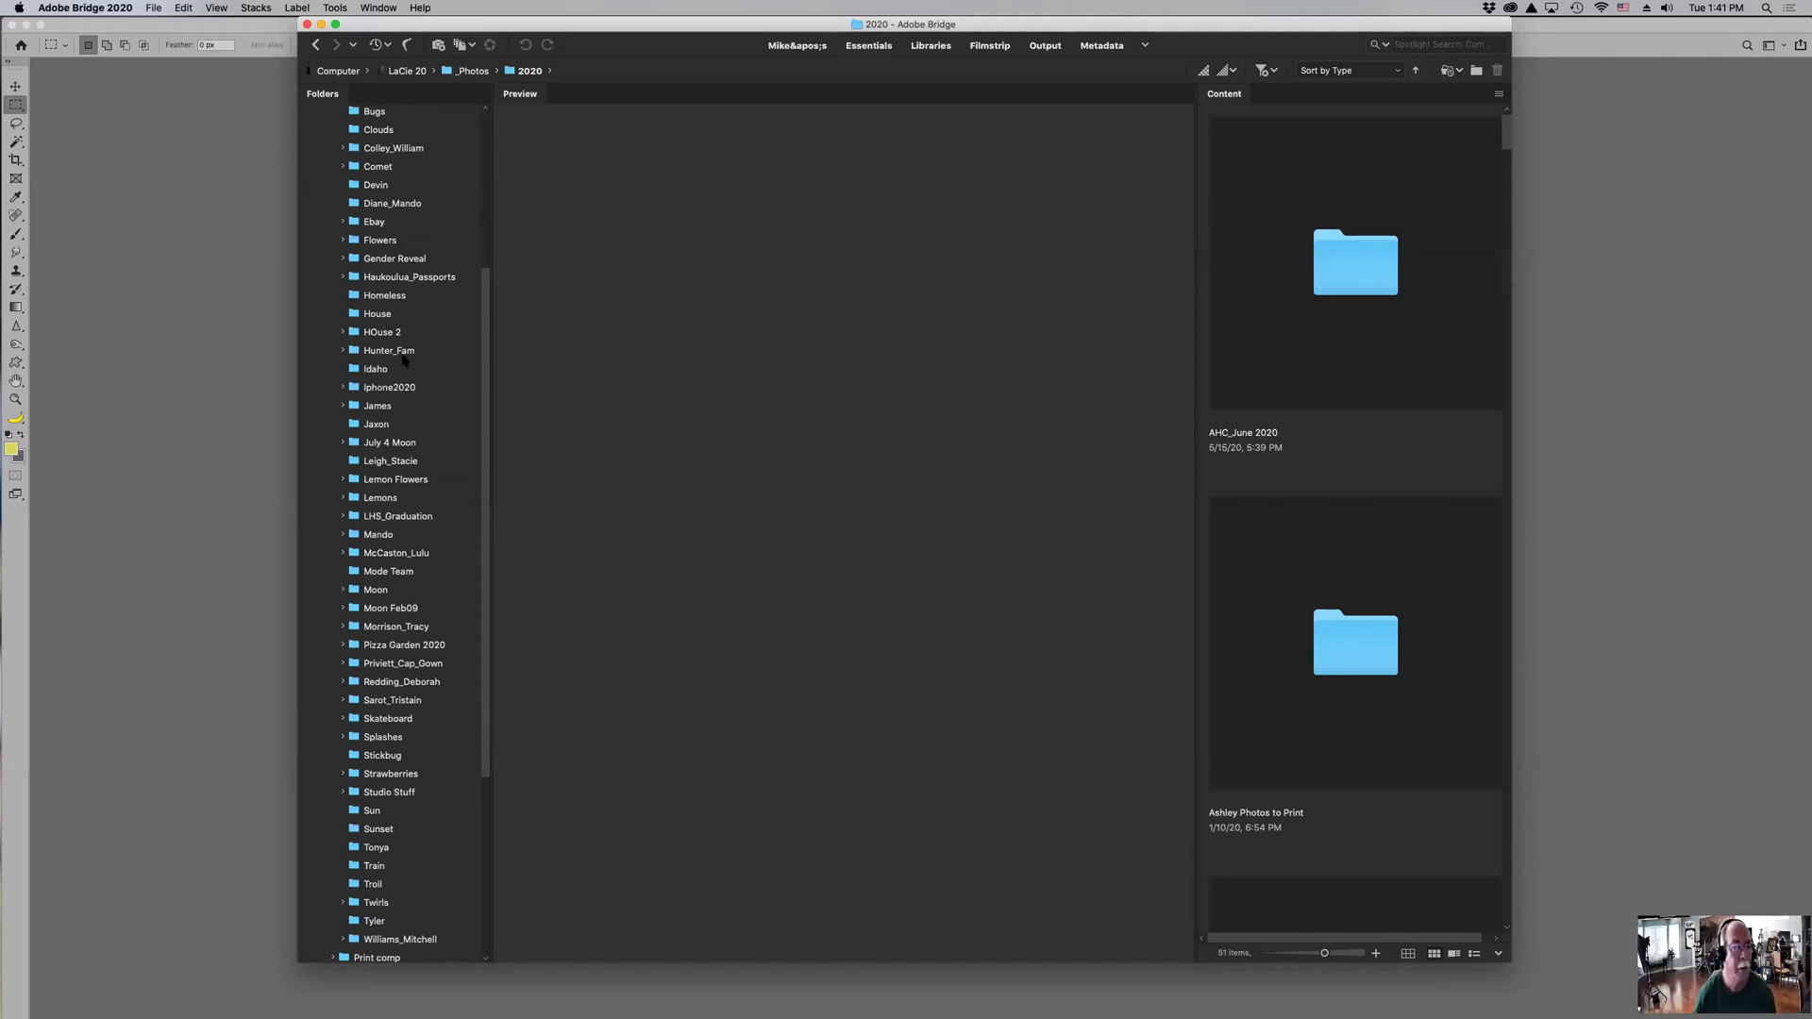
pyautogui.scroll(2, 404, 358)
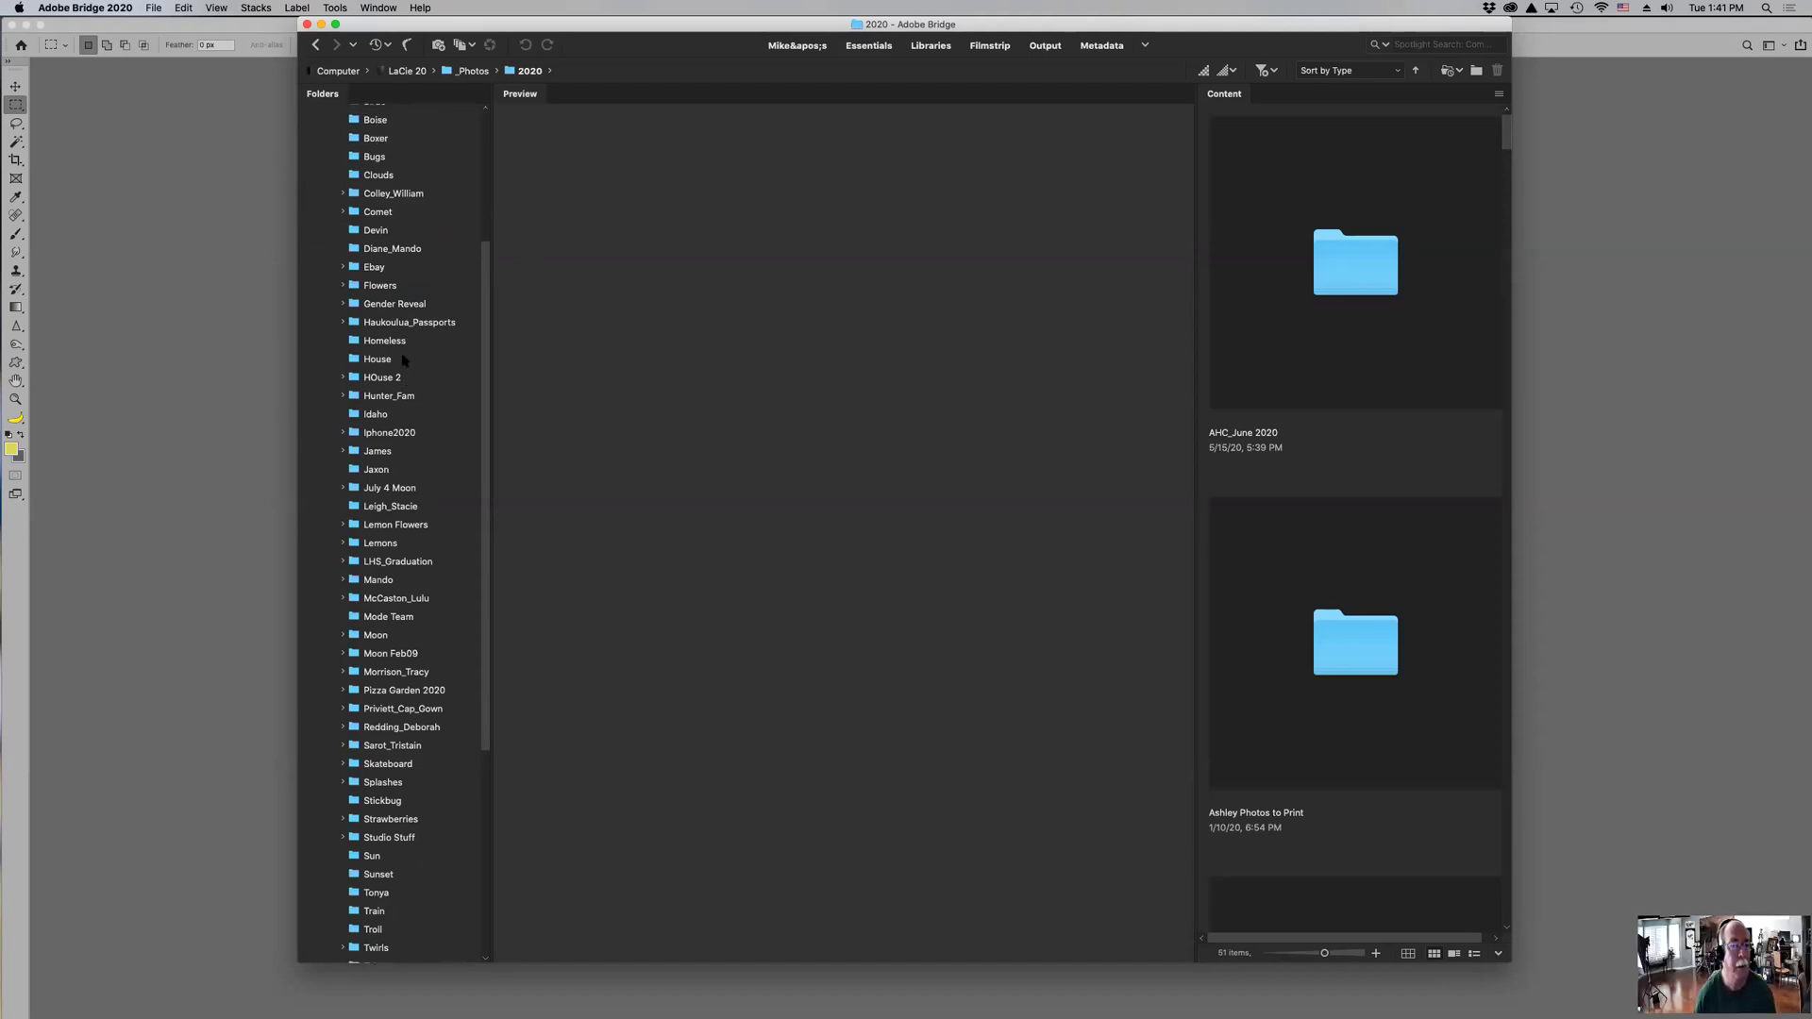
pyautogui.click(373, 212)
pyautogui.click(341, 212)
pyautogui.click(389, 230)
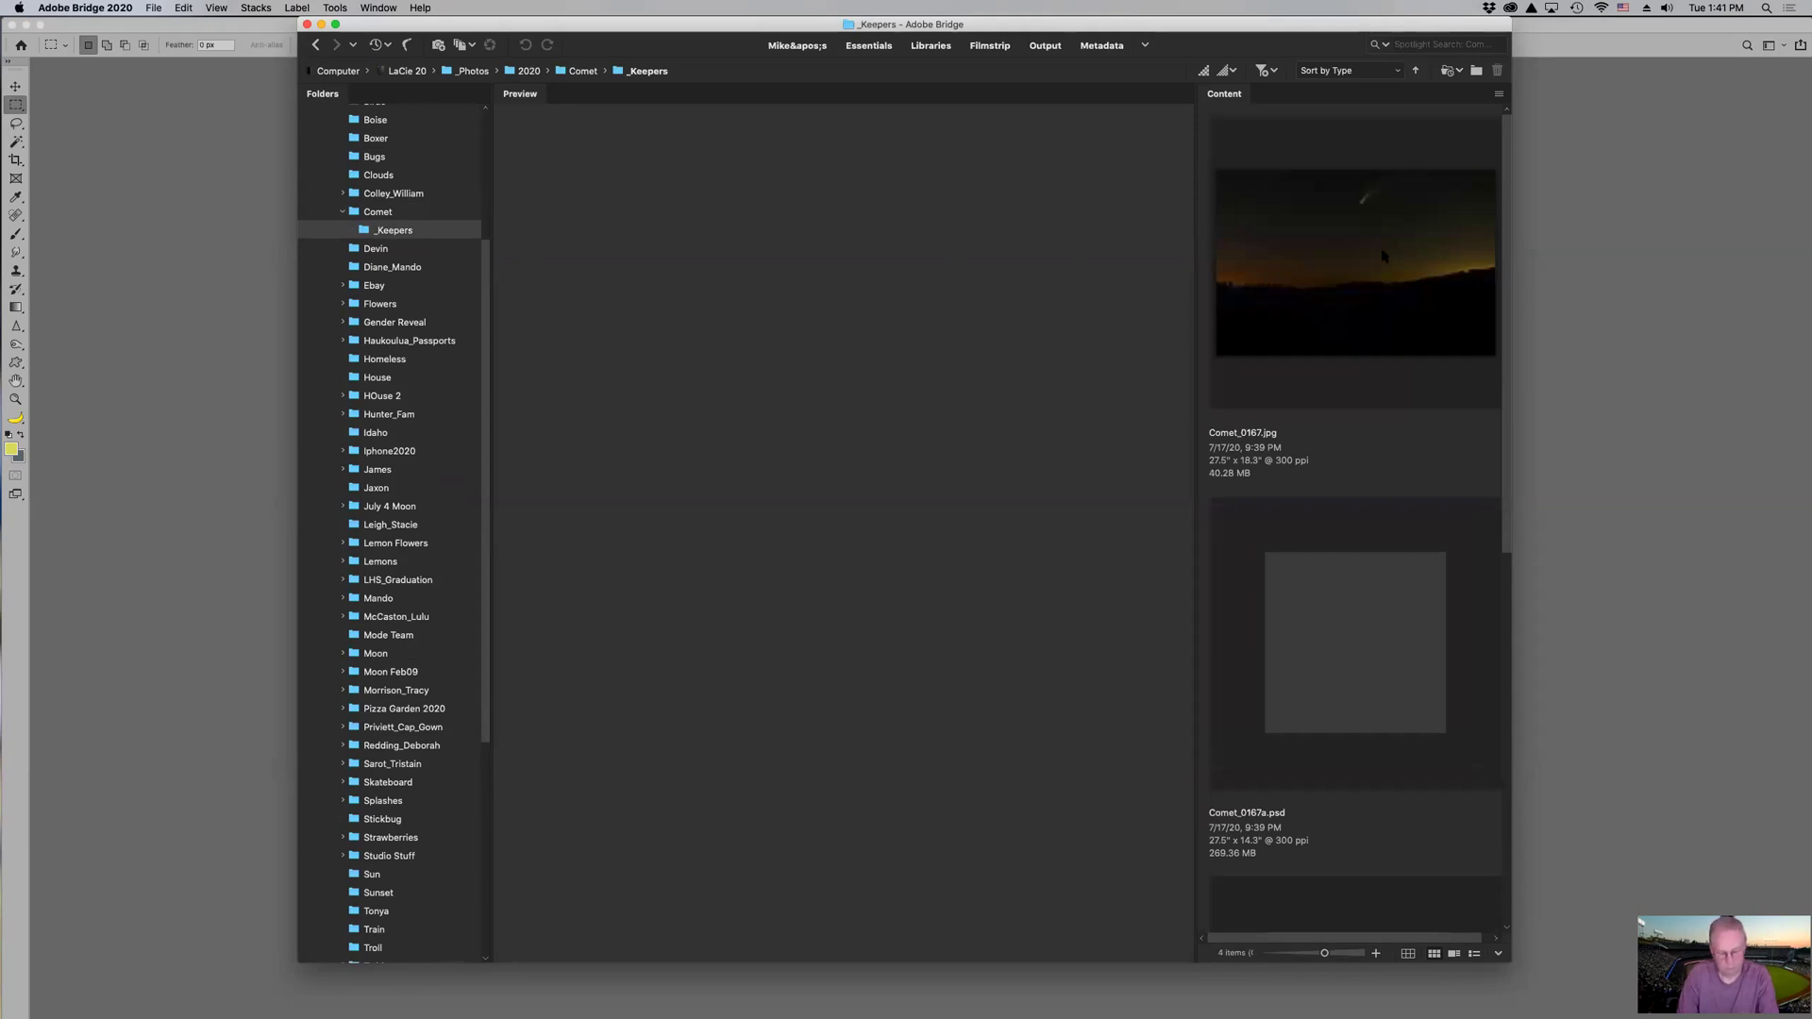
pyautogui.click(1383, 256)
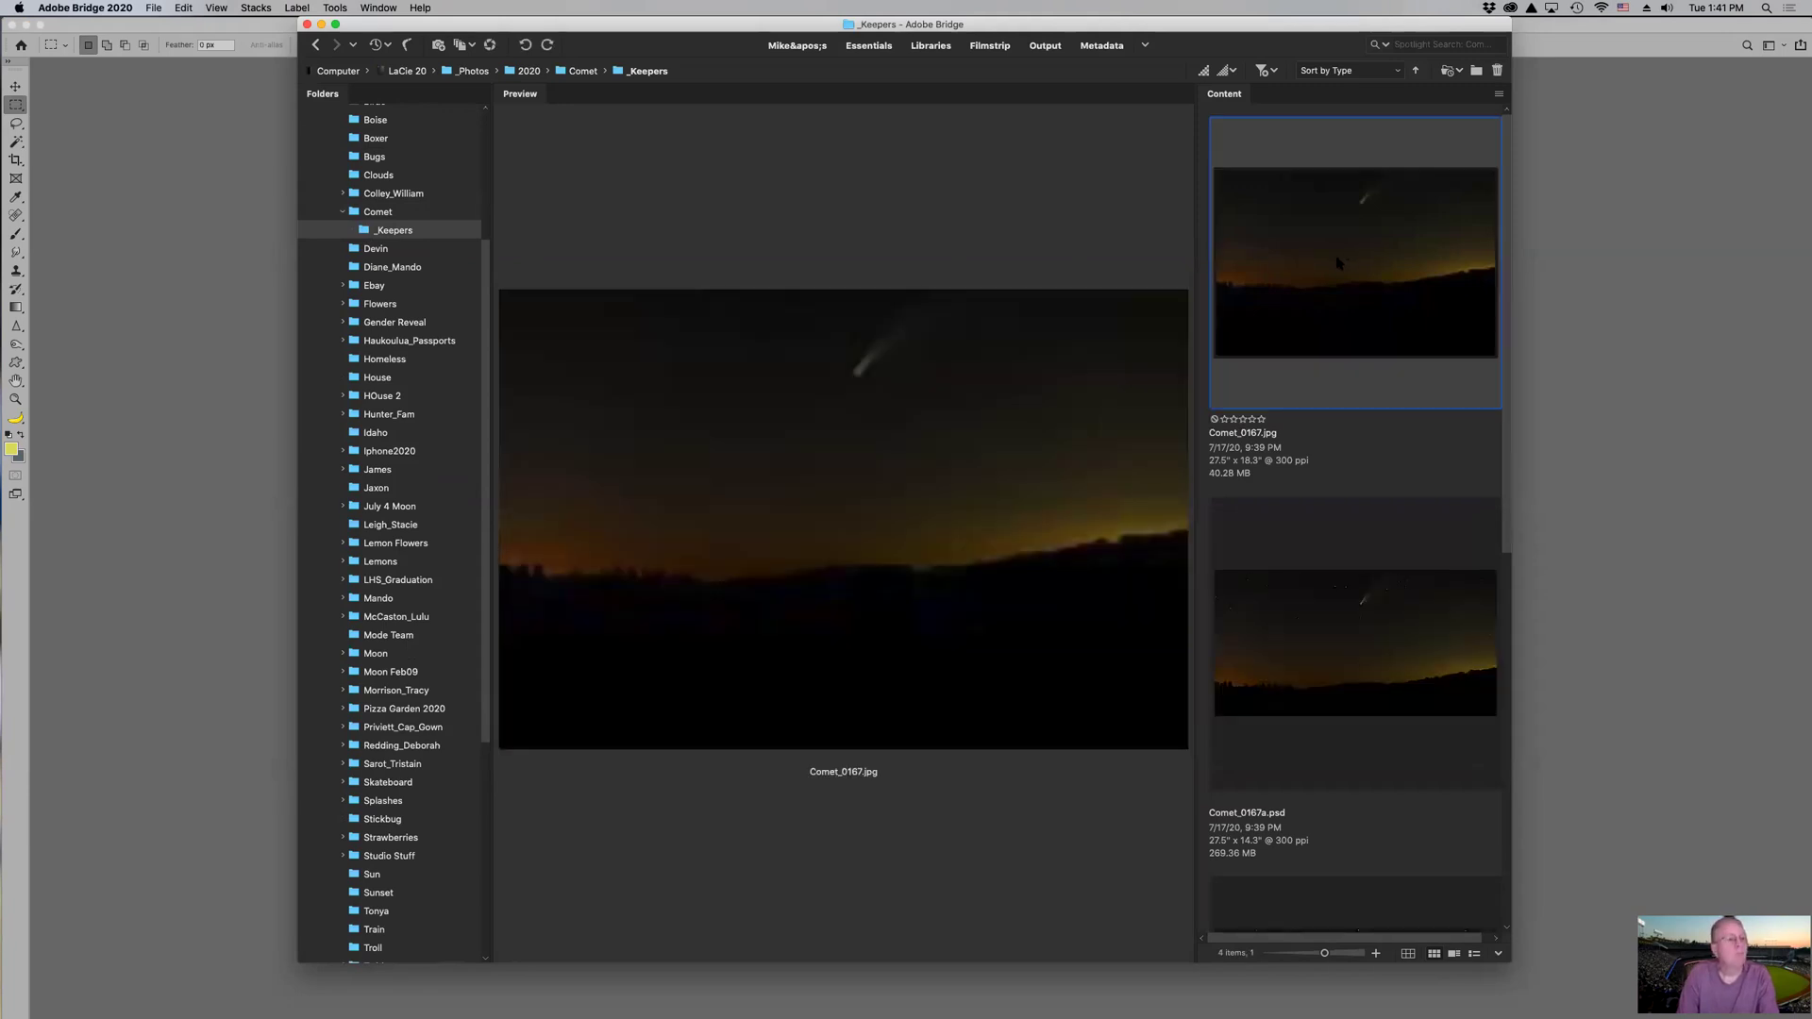
pyautogui.doubleClick(1333, 614)
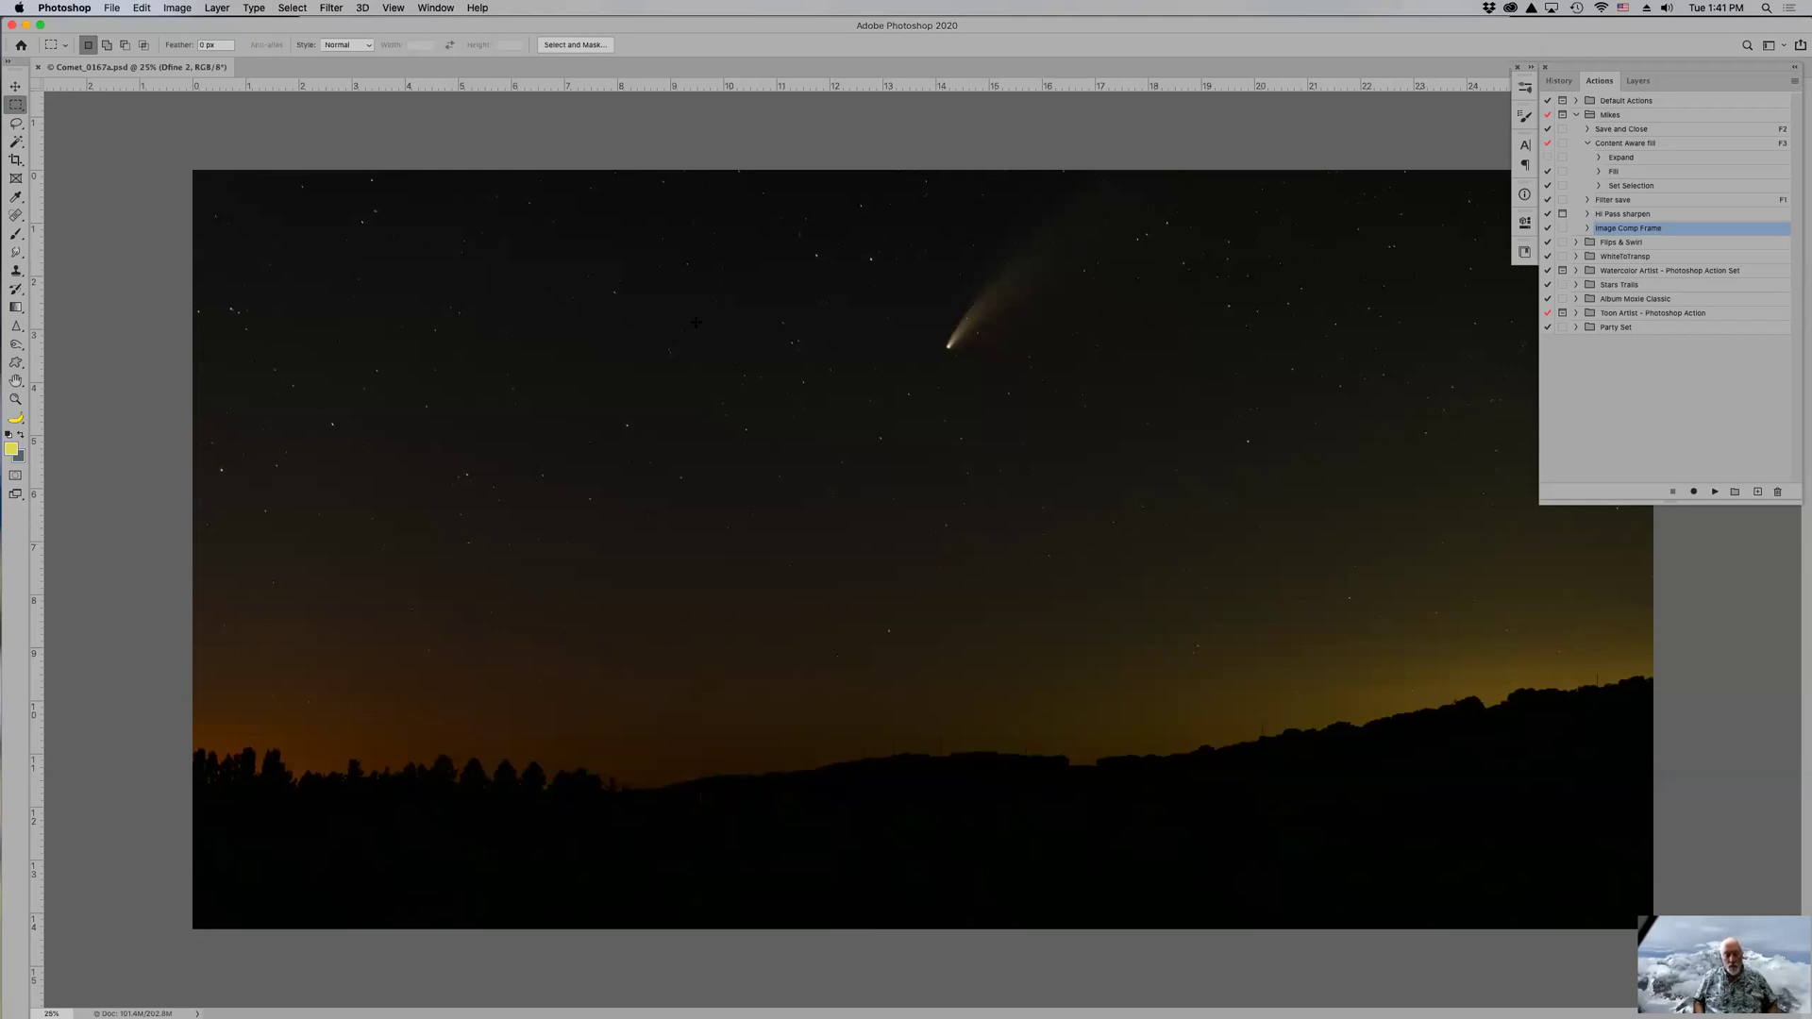
# - Resize the comet image to a width of 2500 pixels with proportions linked, resampling automatically
pyautogui.click(189, 9)
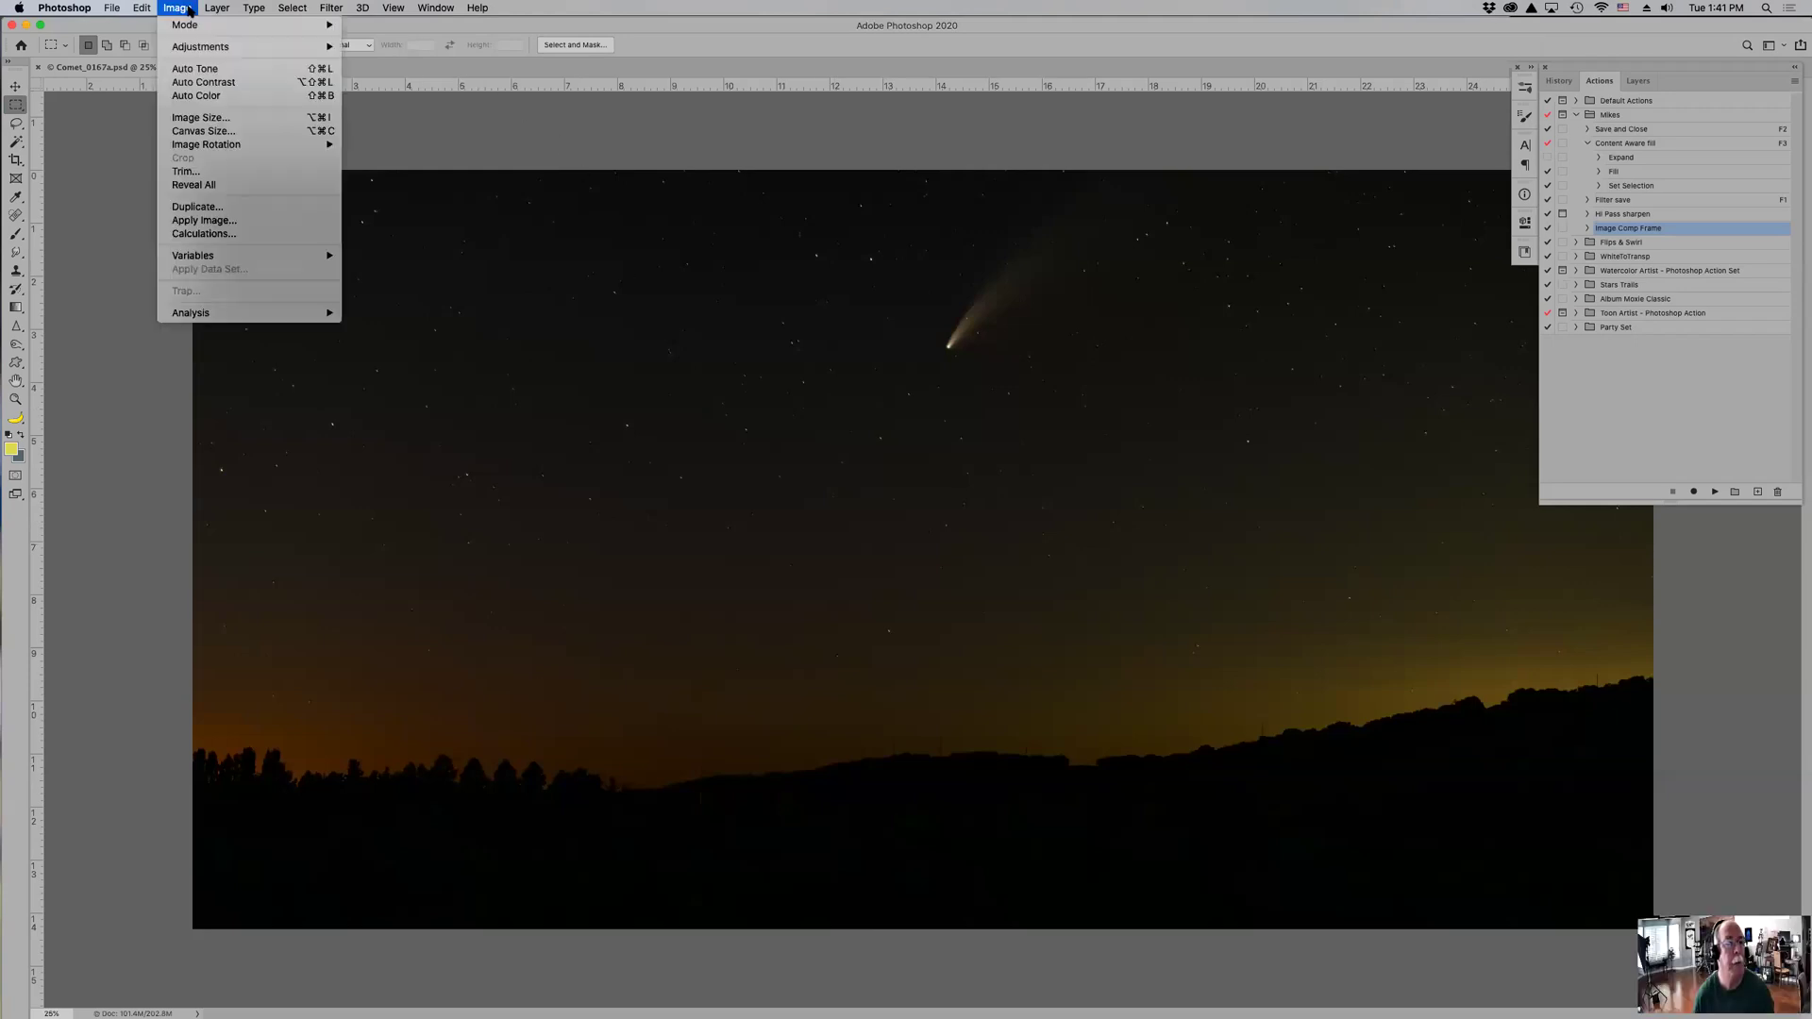
pyautogui.click(198, 118)
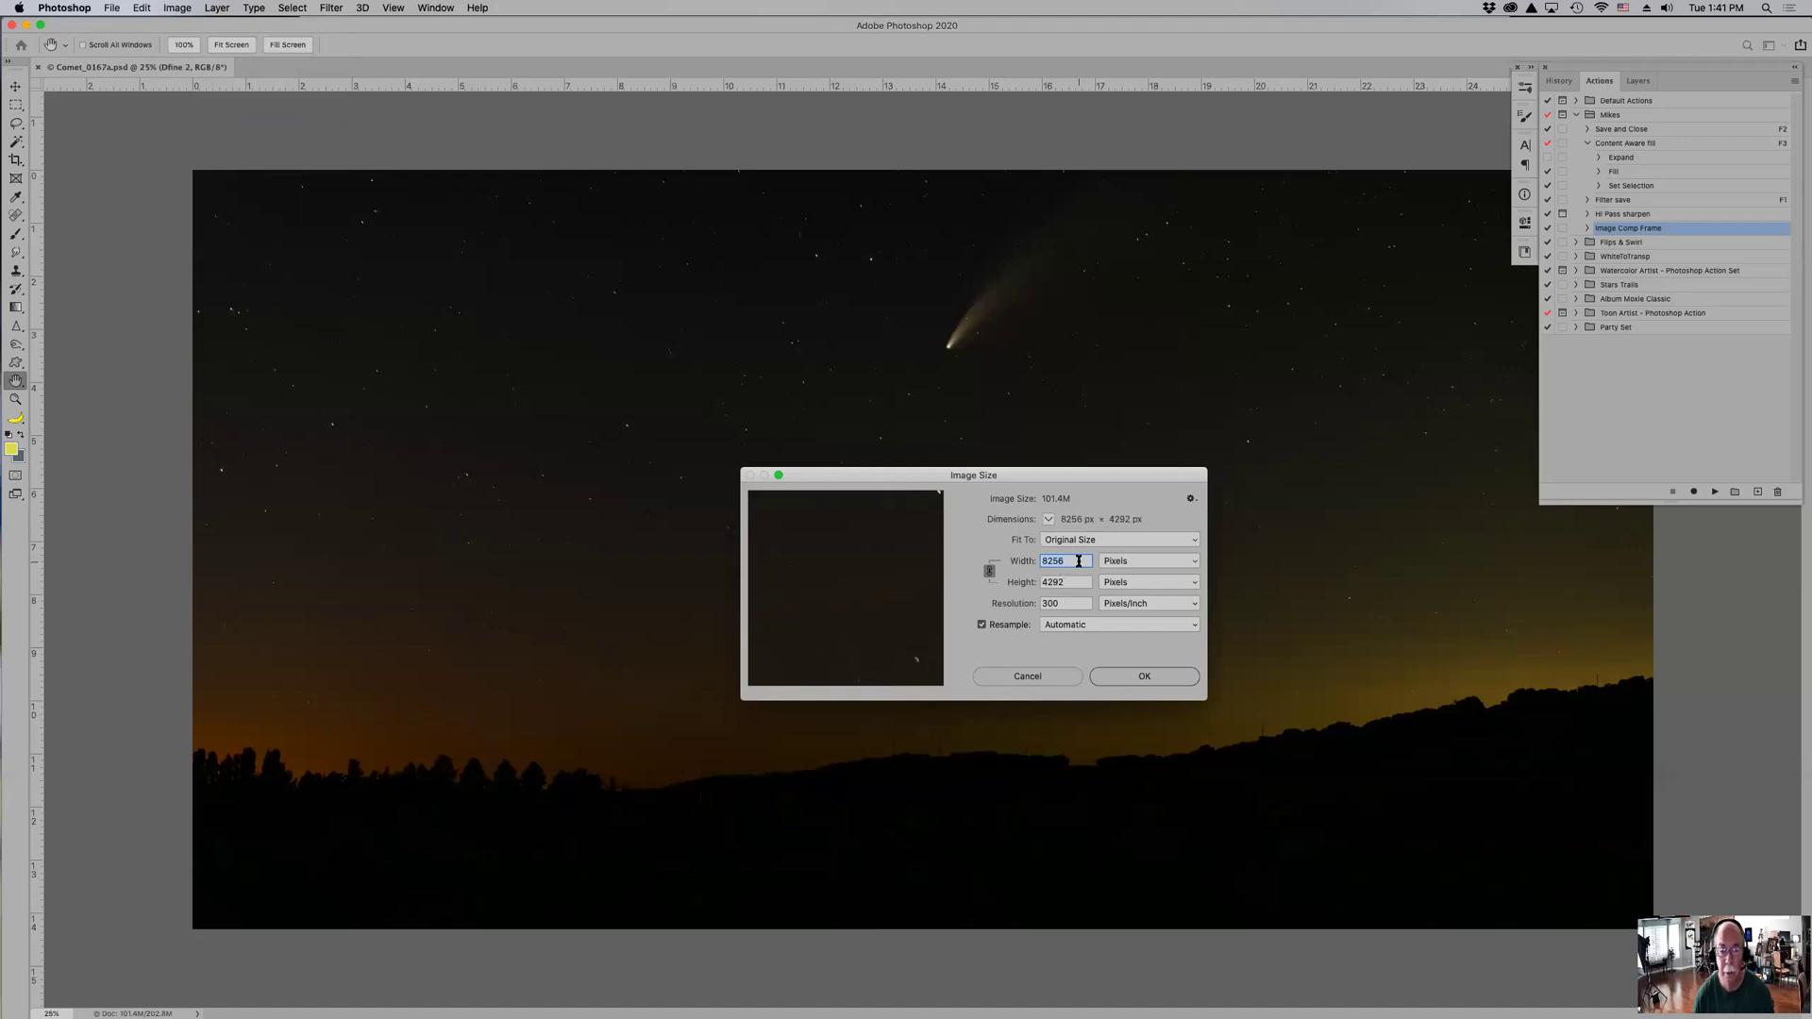
pyautogui.write('2500')
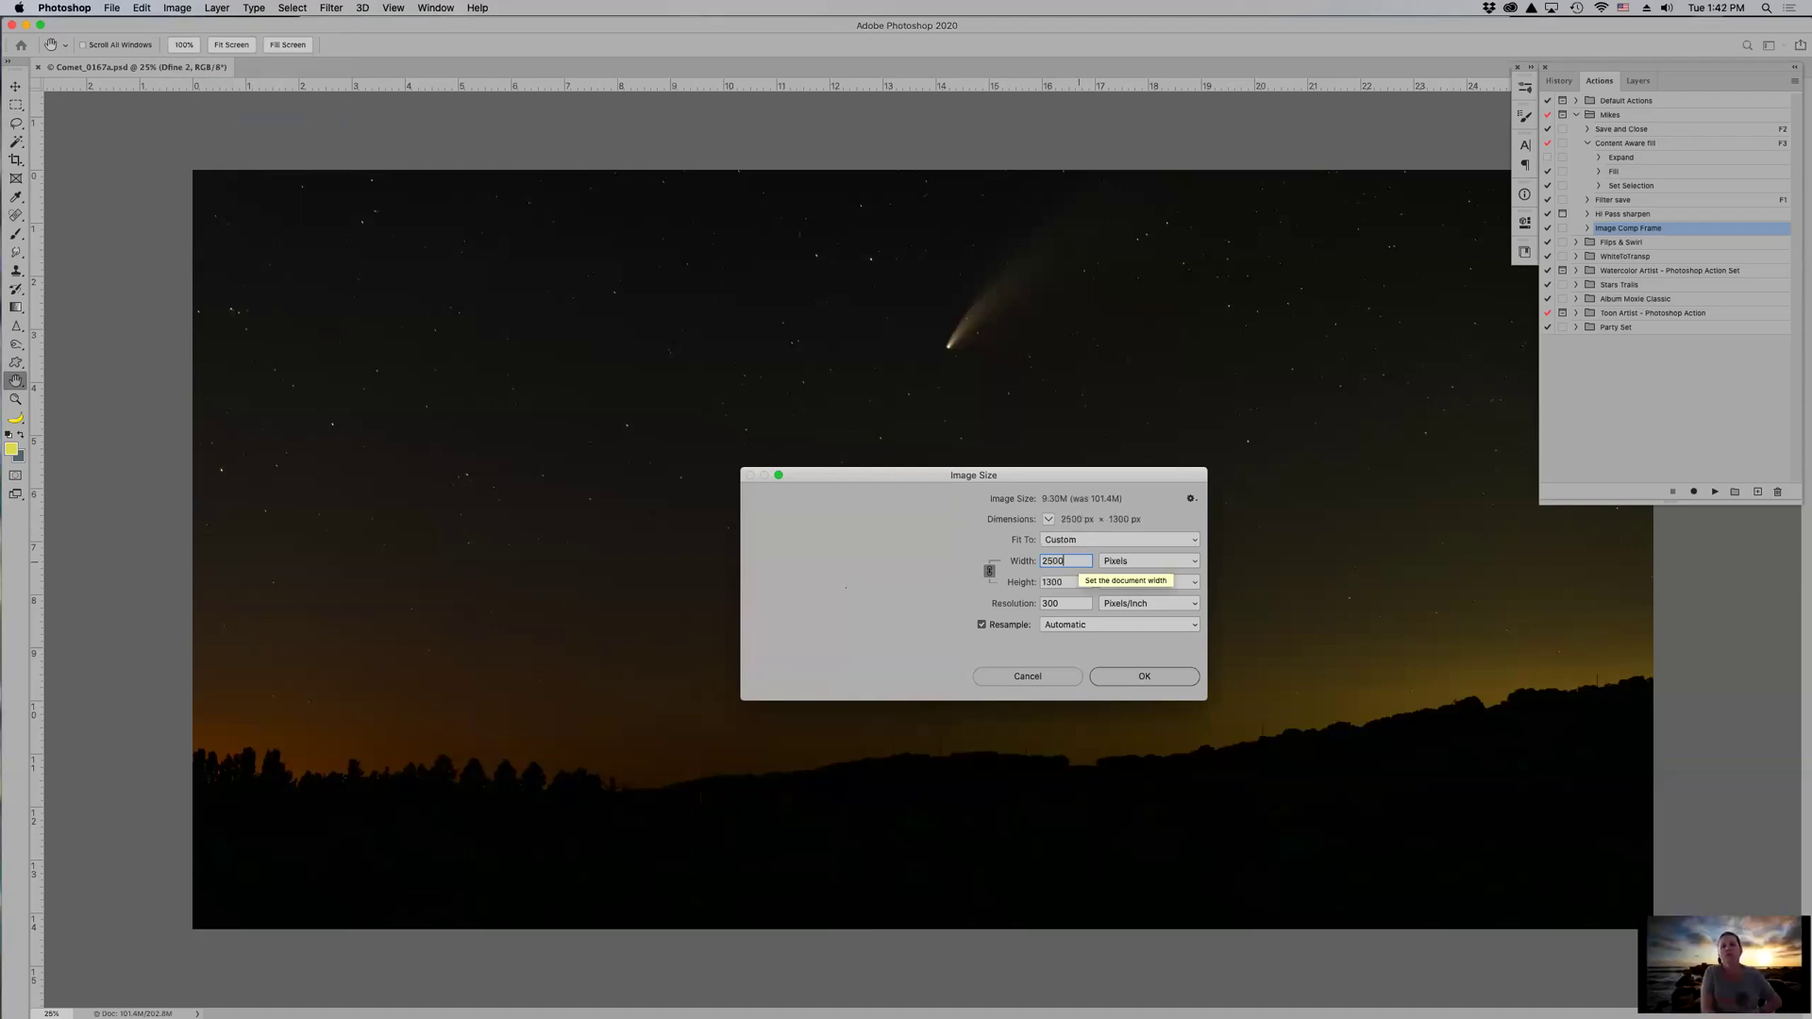
pyautogui.press('Return')
pyautogui.press('m')
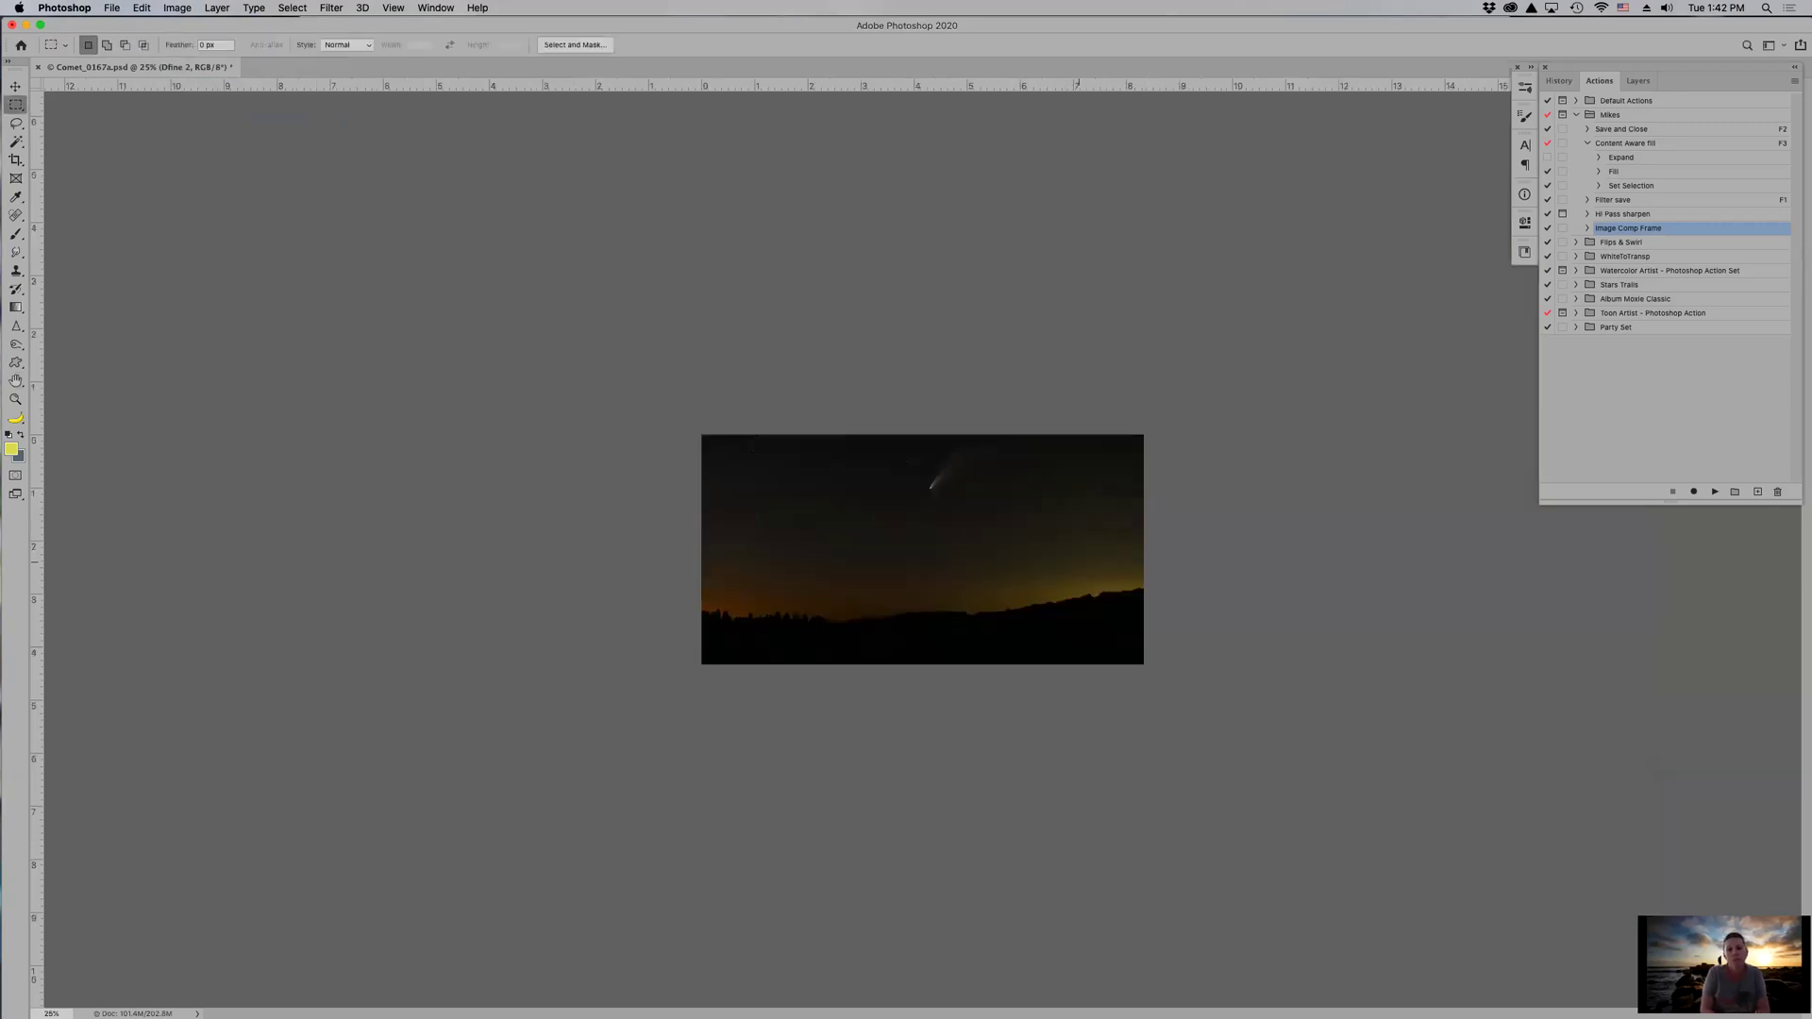
pyautogui.press('super+0')
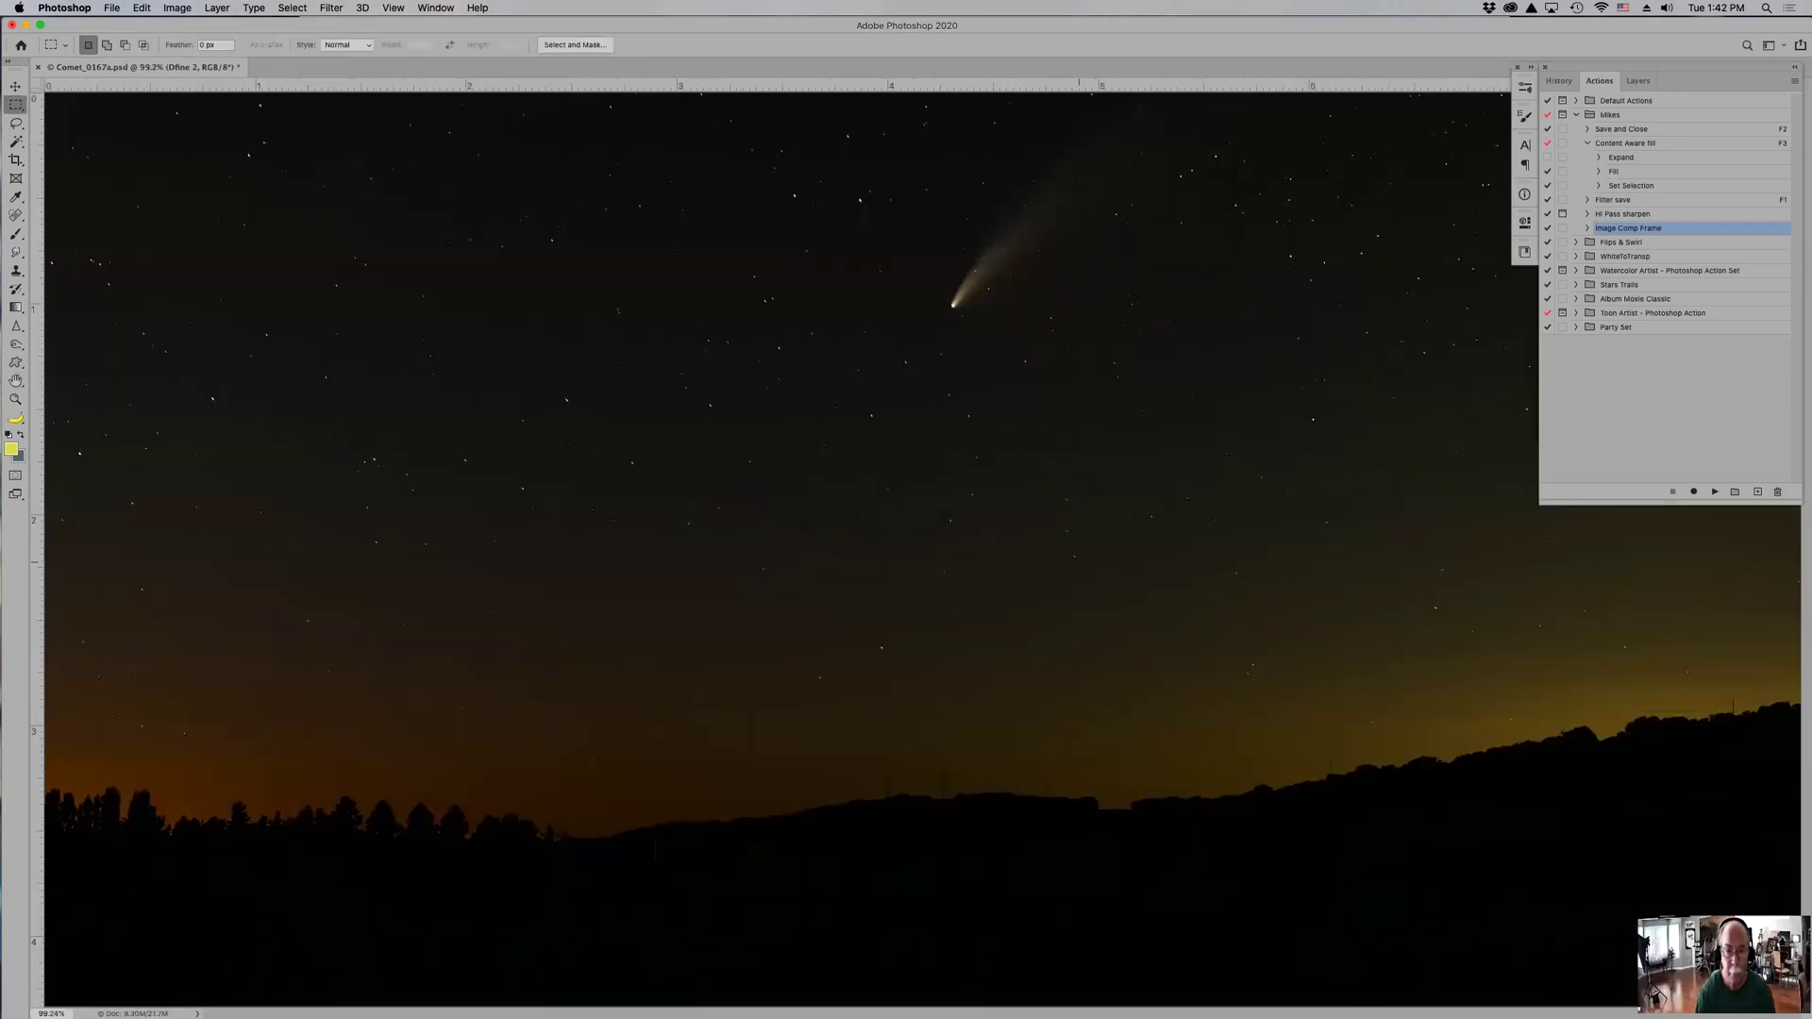
# - Launch the Aurora HDR 2019 filter on the comet image and create an HDR from it
pyautogui.click(331, 9)
pyautogui.moveTo(411, 368)
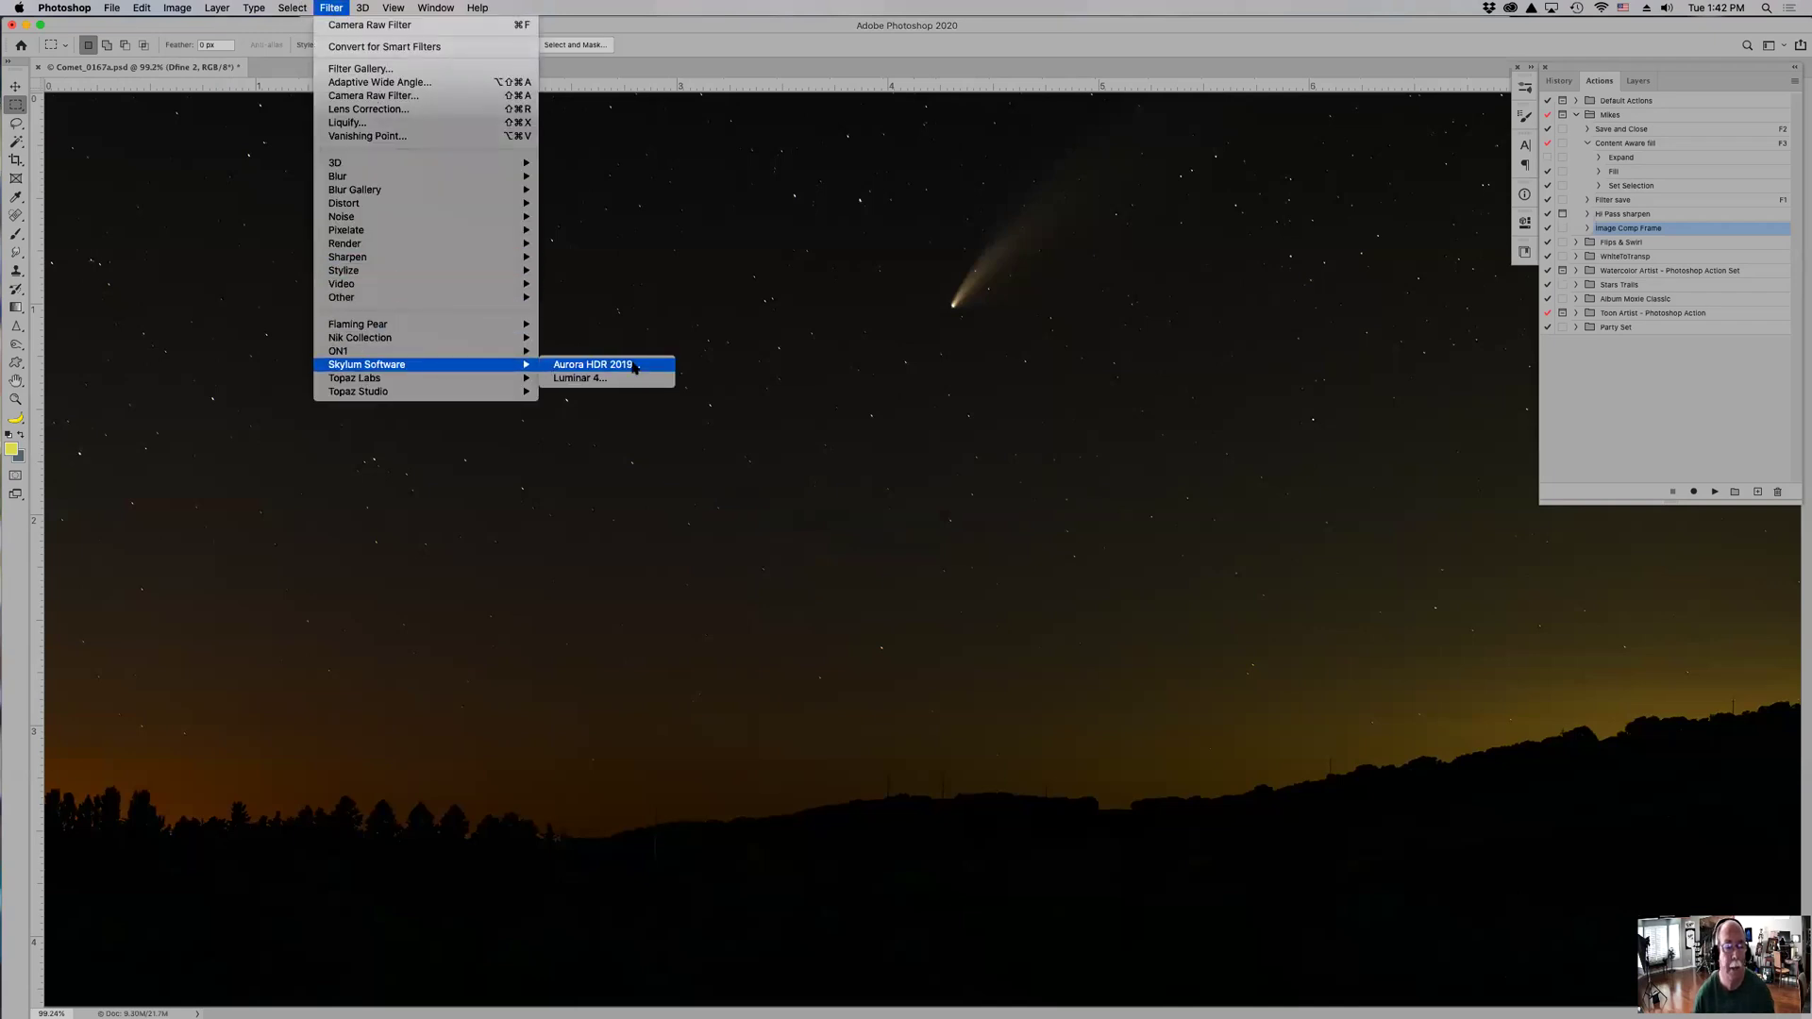
pyautogui.click(634, 366)
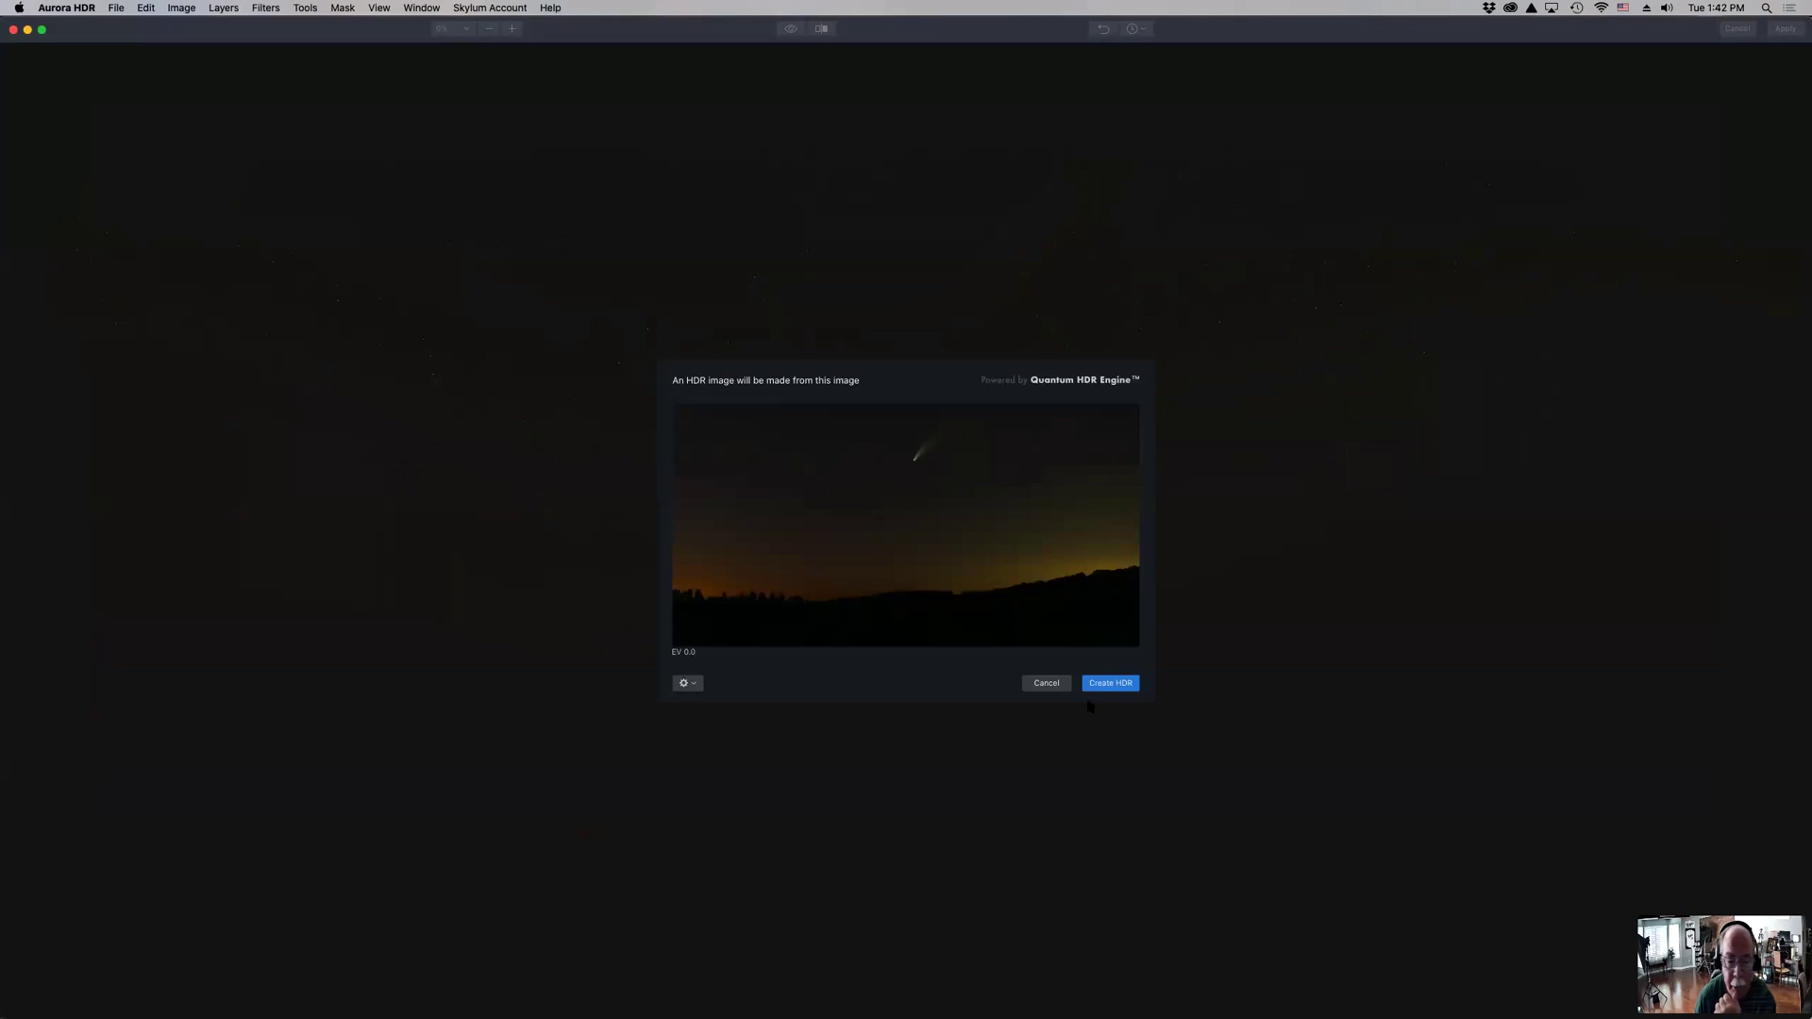
pyautogui.click(1117, 687)
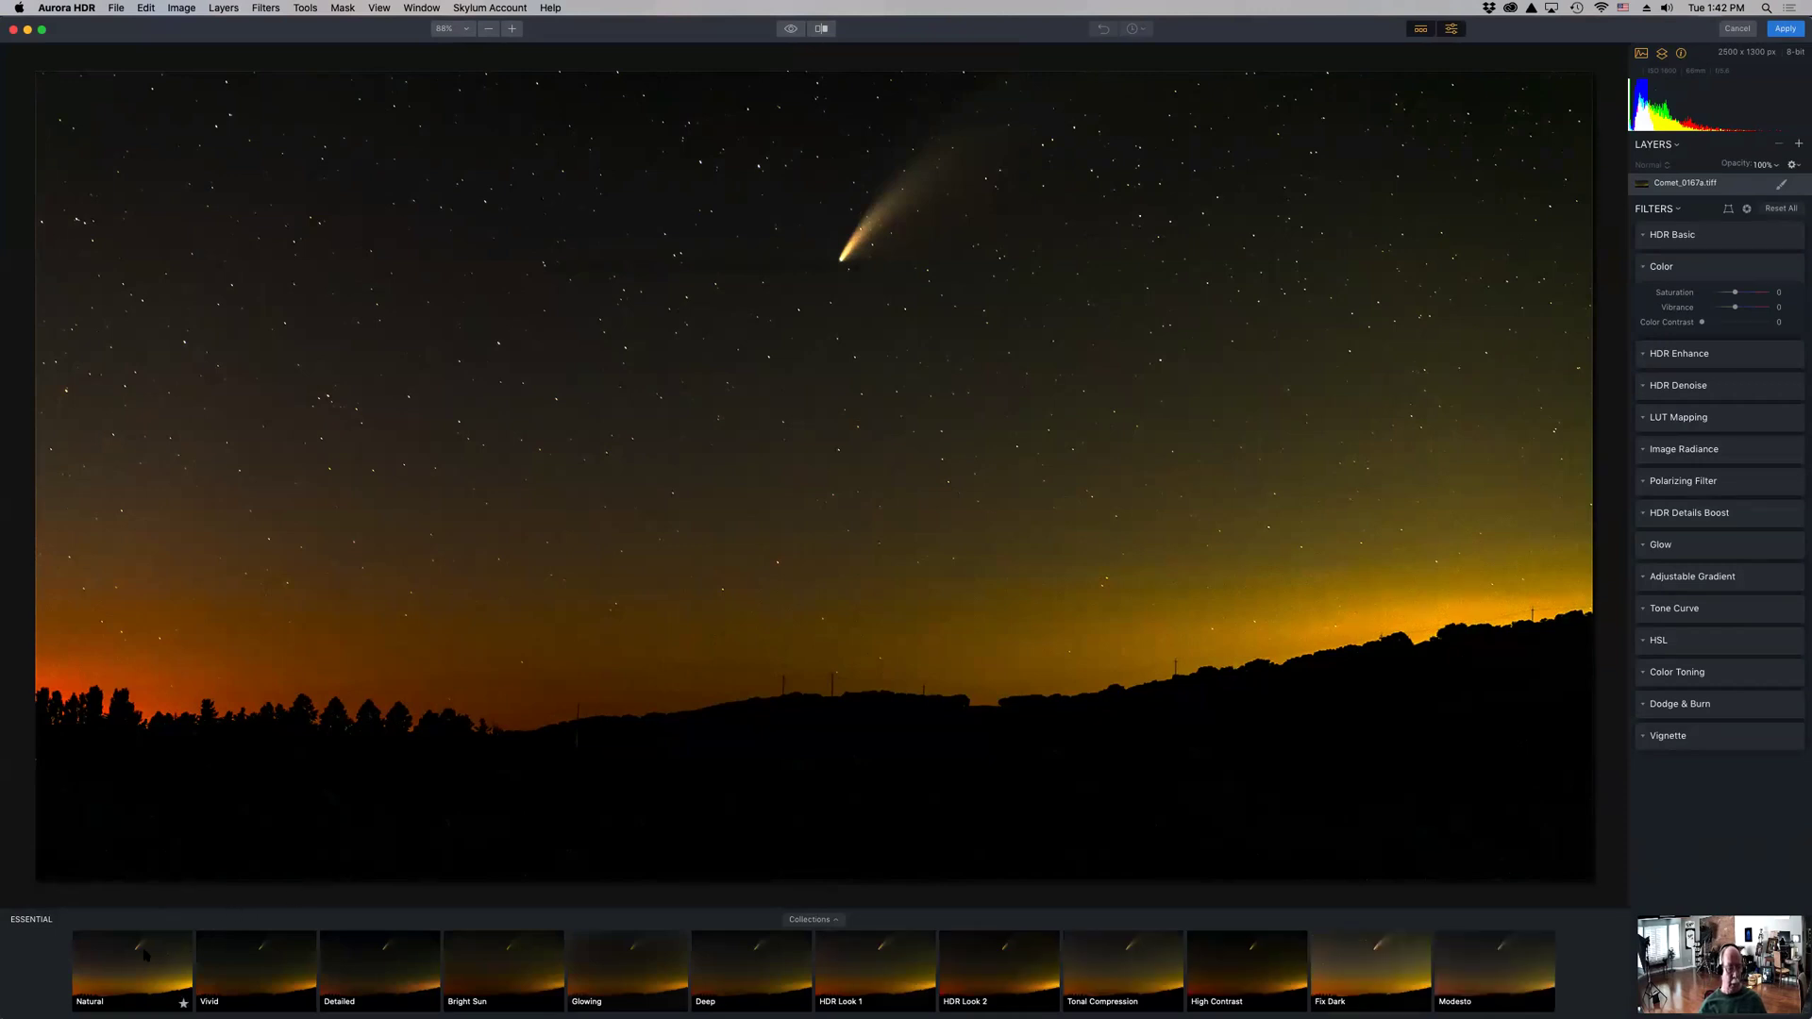
# - Try the Natural, Vivid, Bright Sun and Detailed Essential presets on the comet image and settle on Bright Sun
pyautogui.click(145, 955)
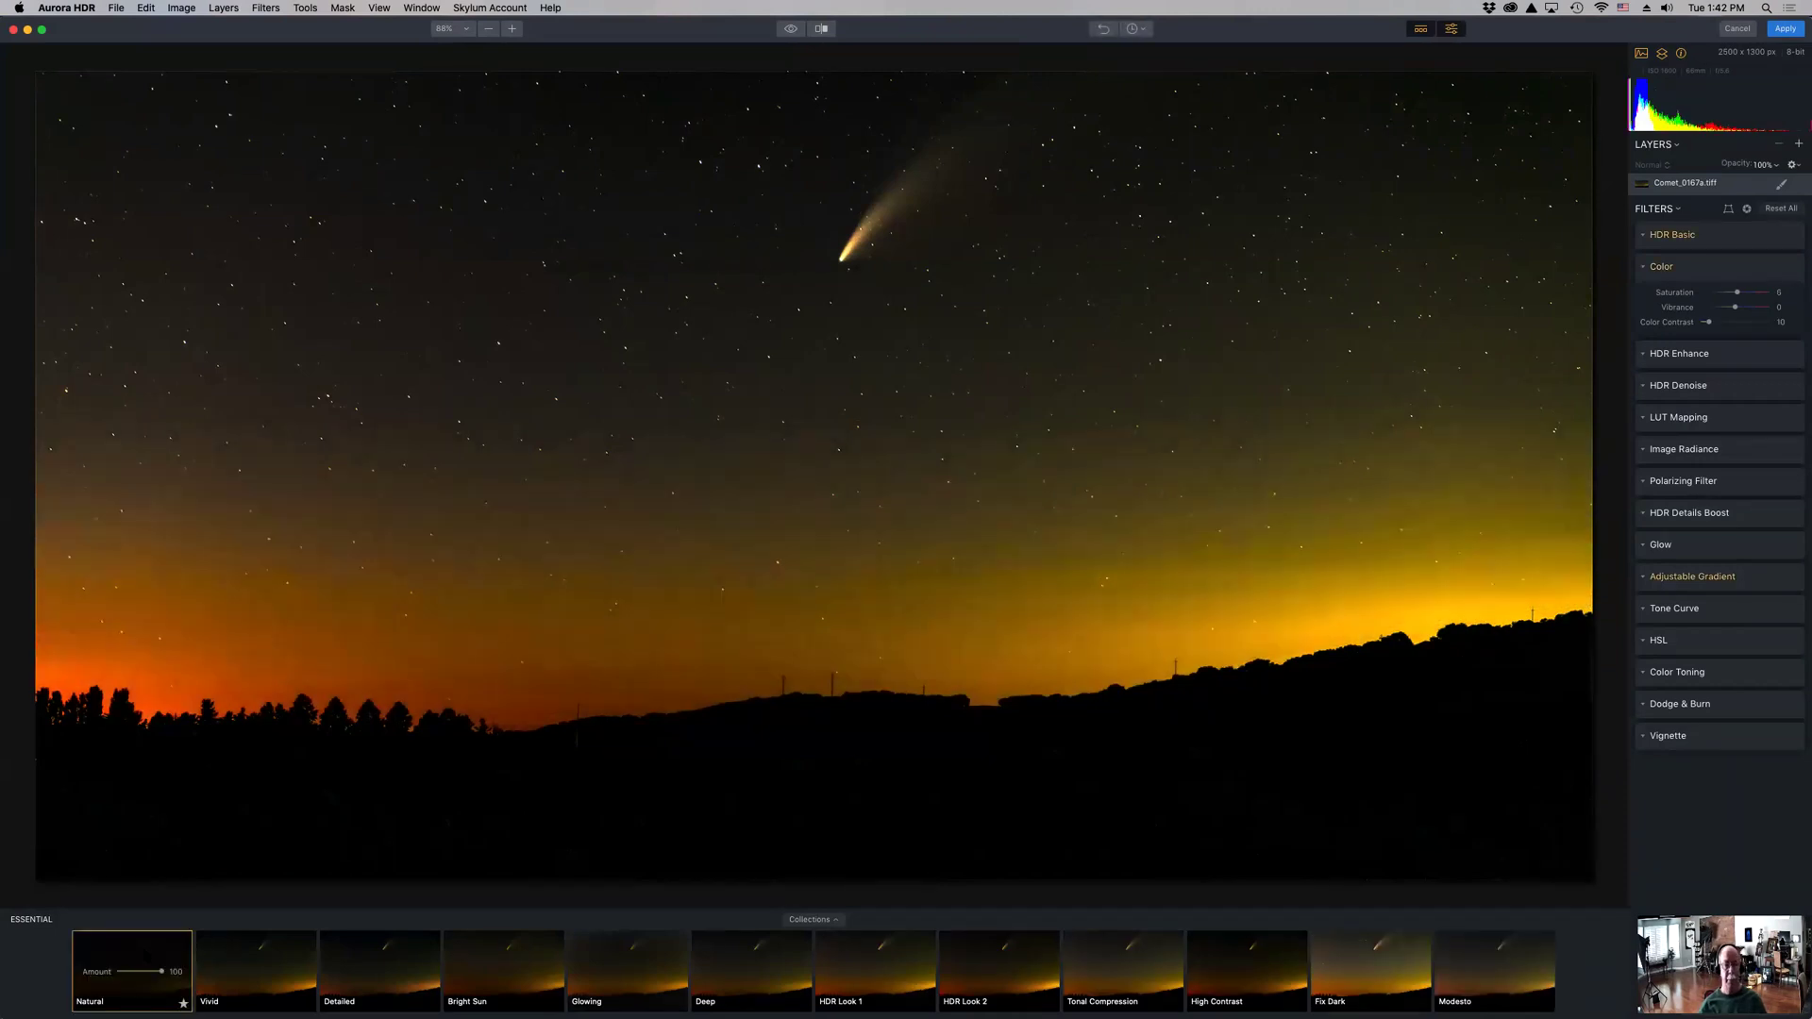
pyautogui.click(247, 958)
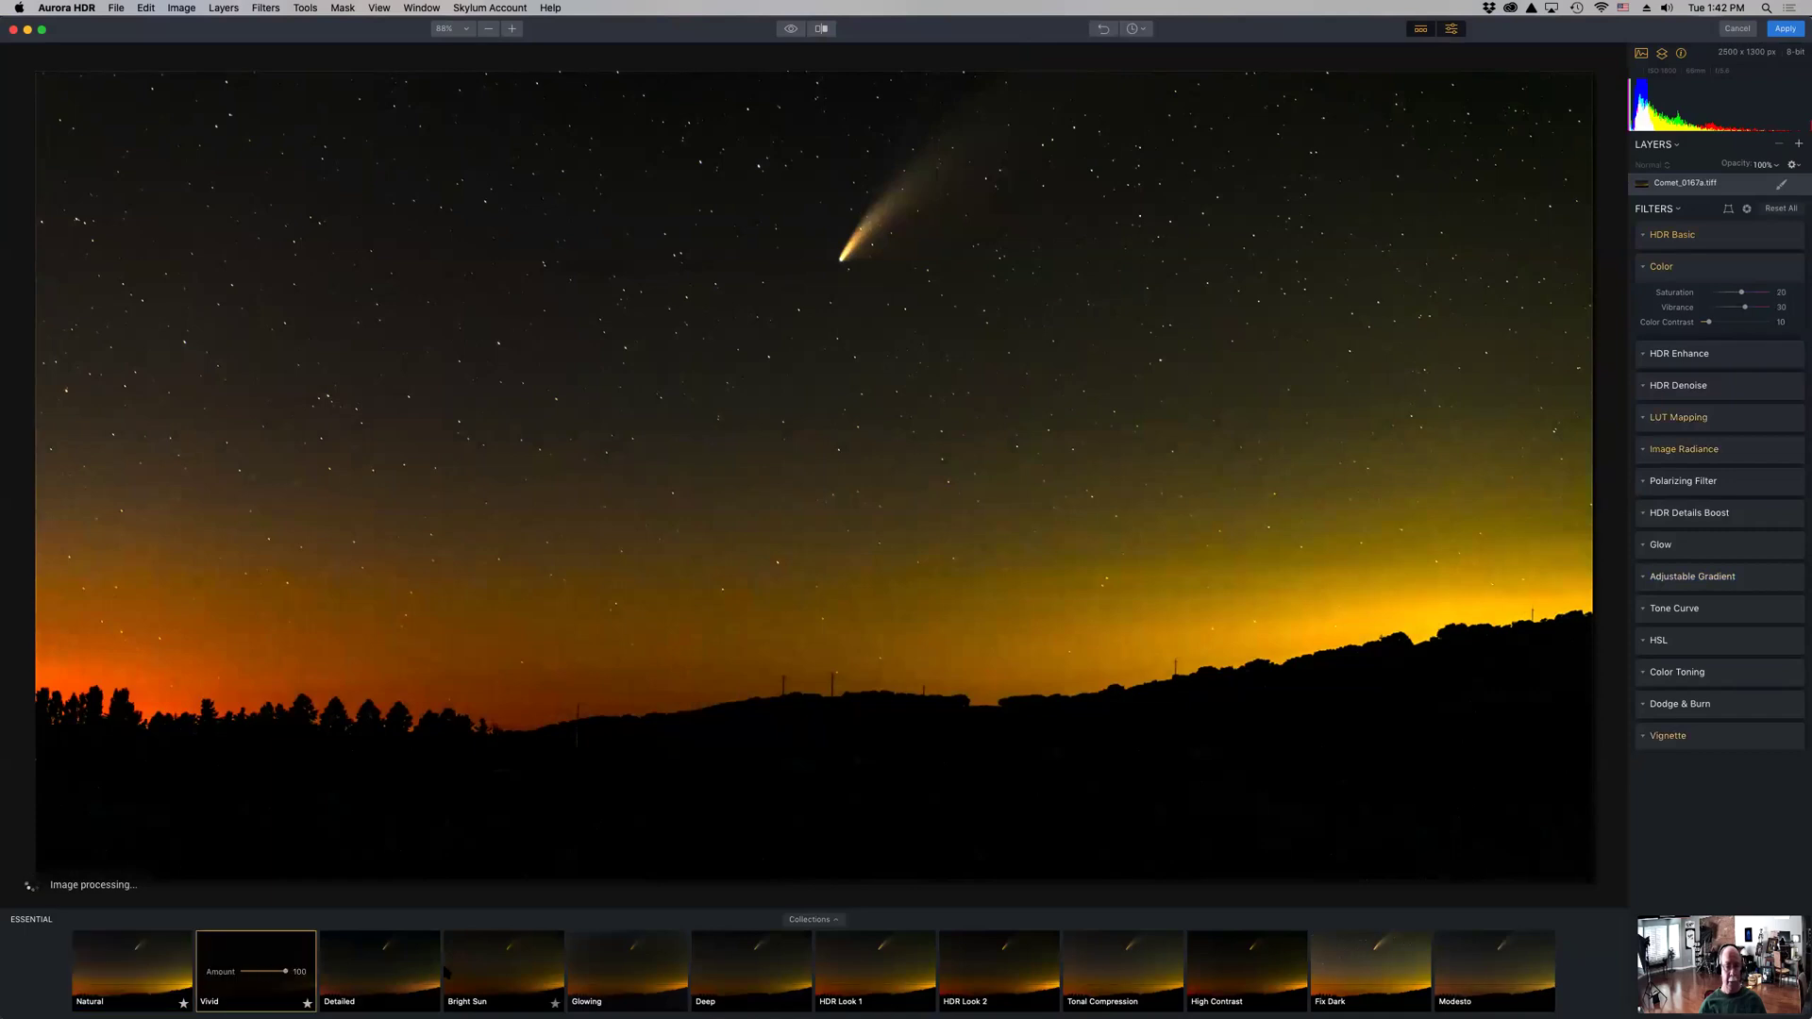
pyautogui.click(477, 970)
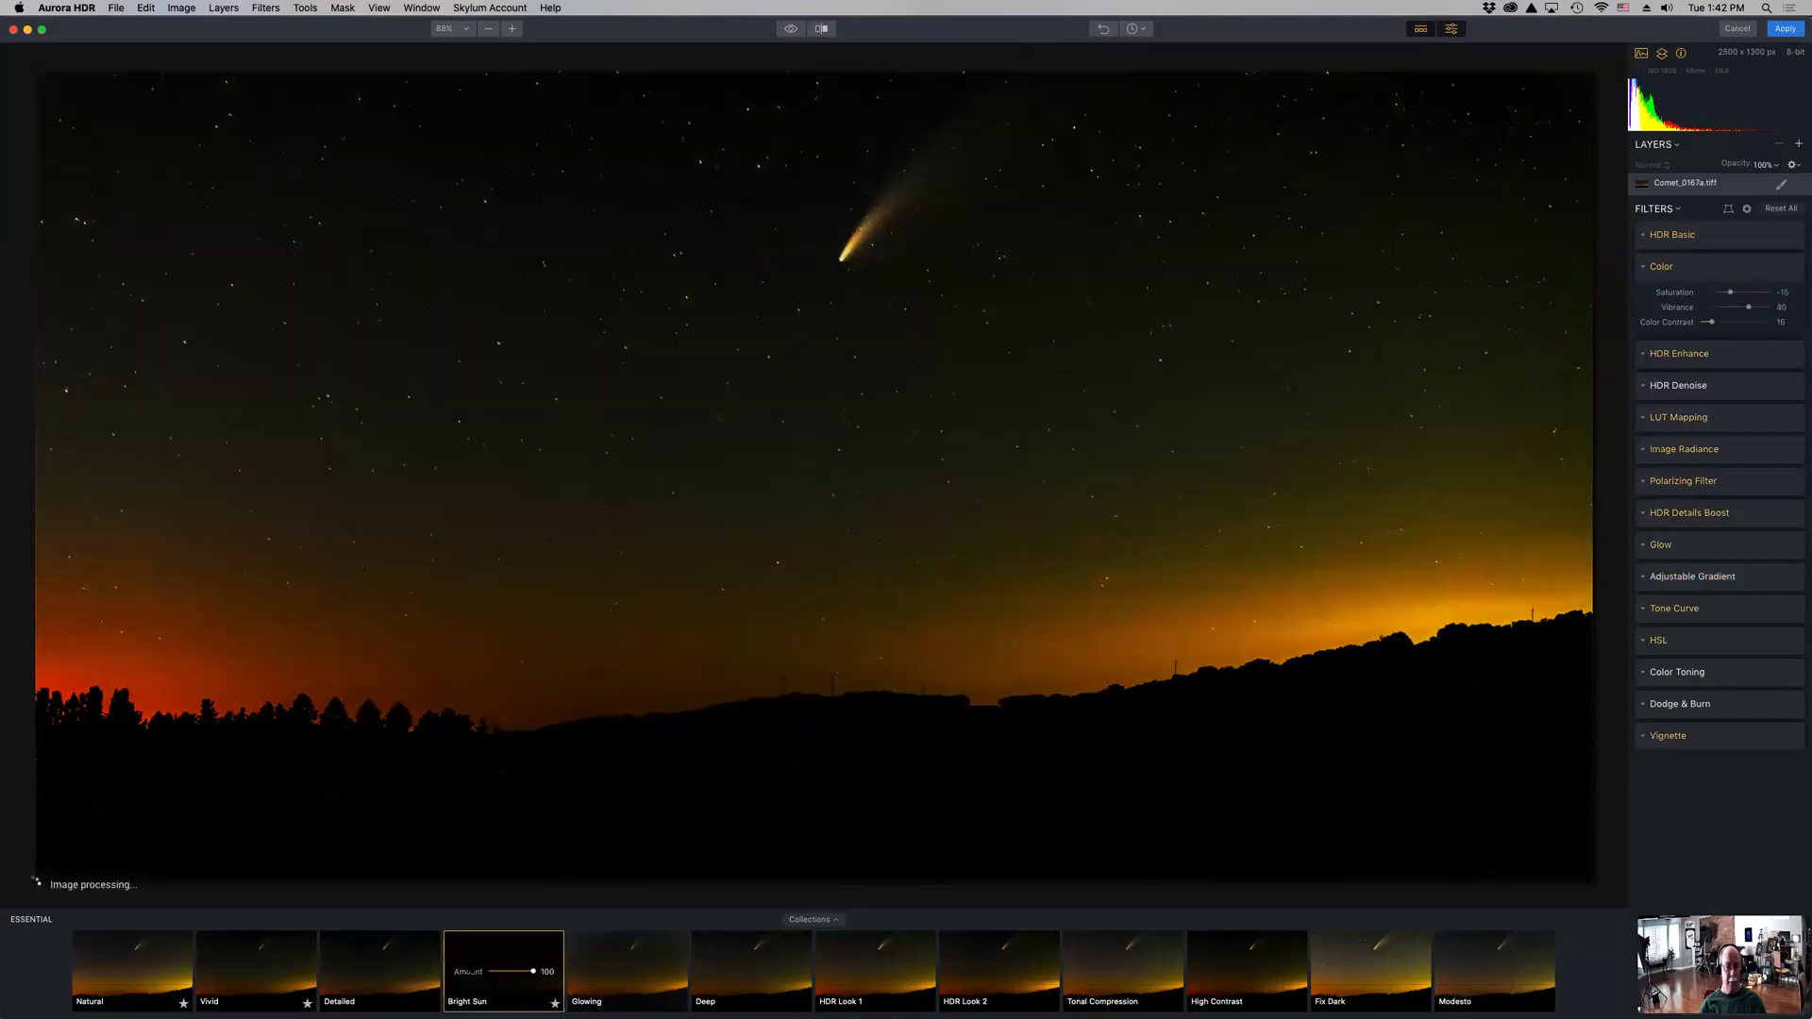
pyautogui.click(375, 962)
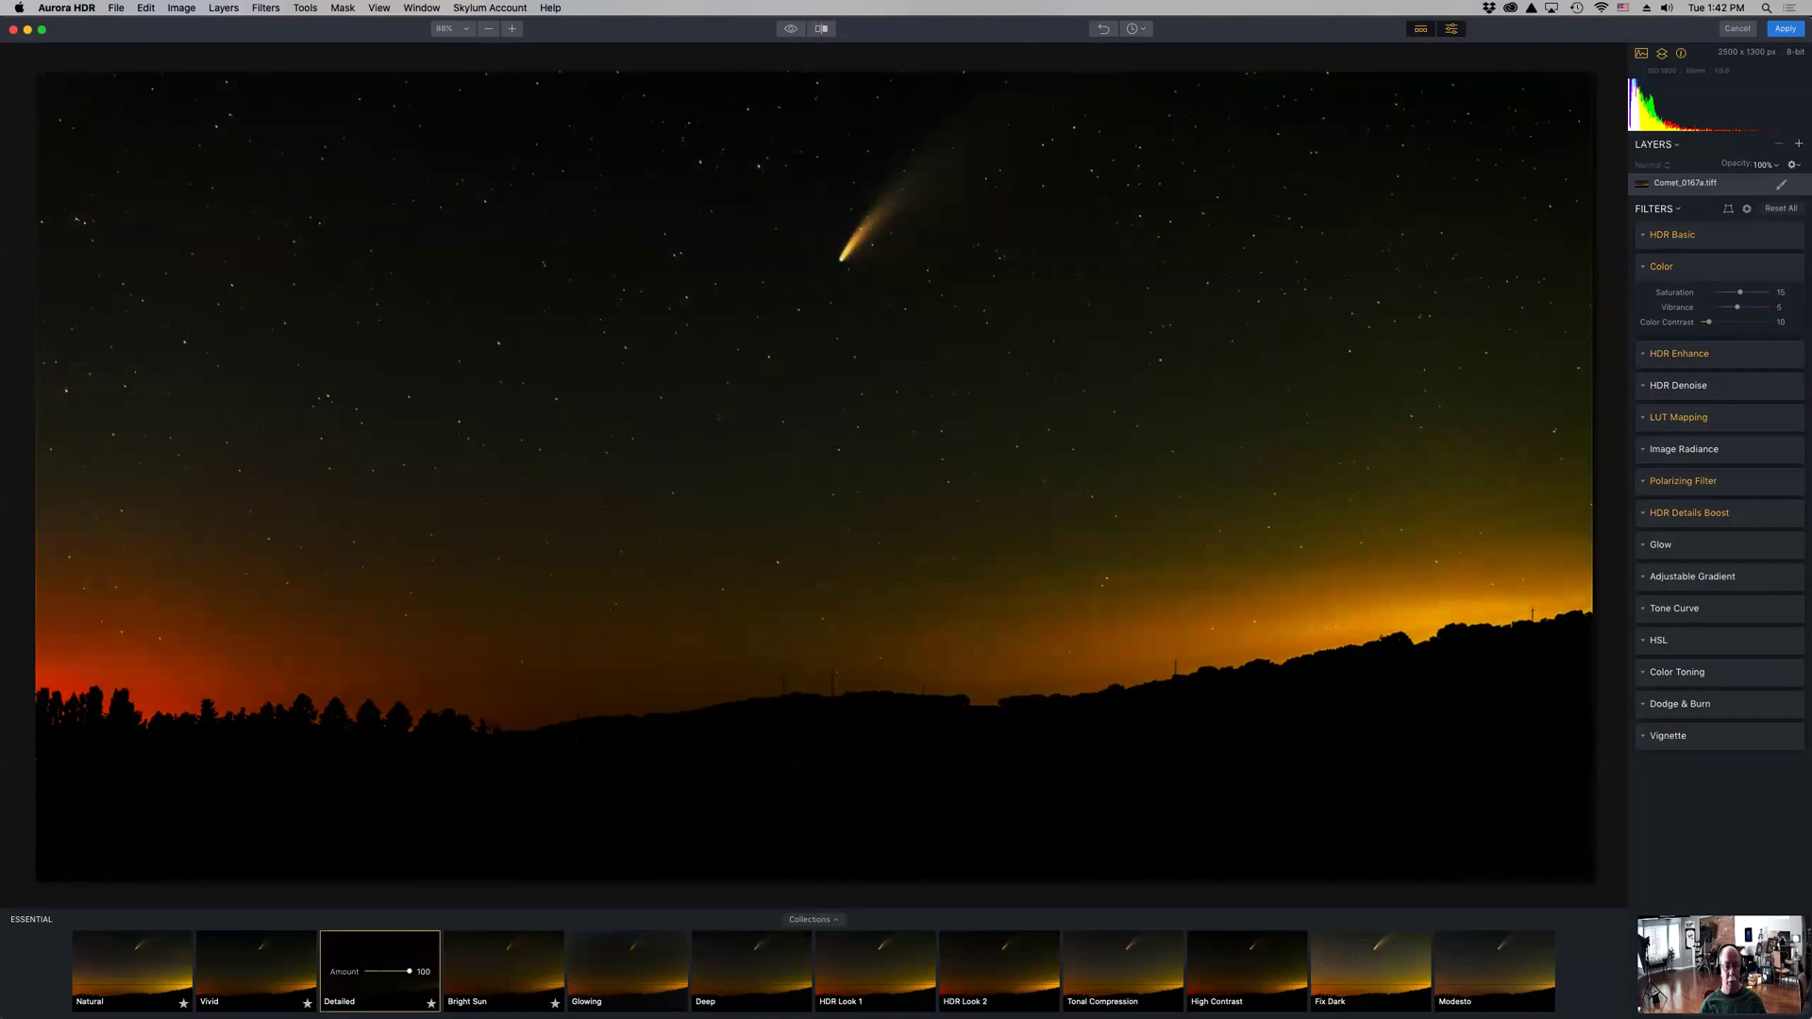
pyautogui.click(480, 973)
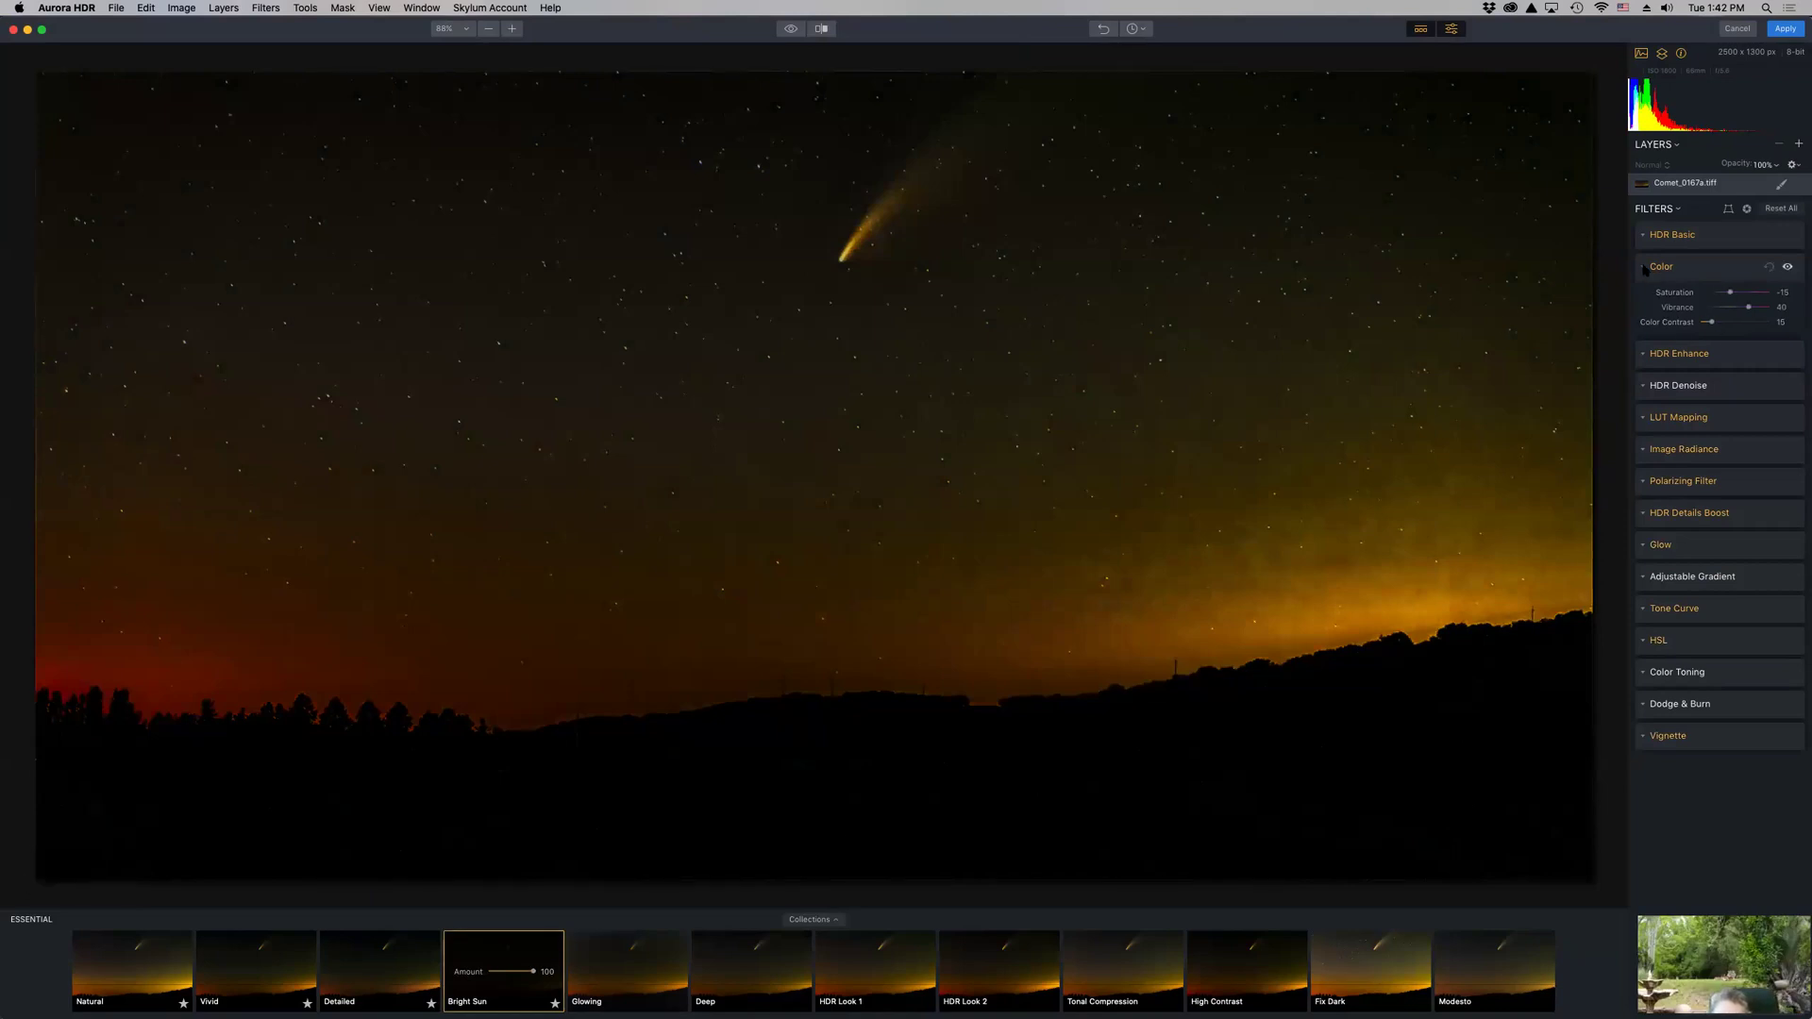
# - Set the HDR Denoise Smooth value to 154 and apply the Aurora HDR edits to the comet image
pyautogui.click(1648, 392)
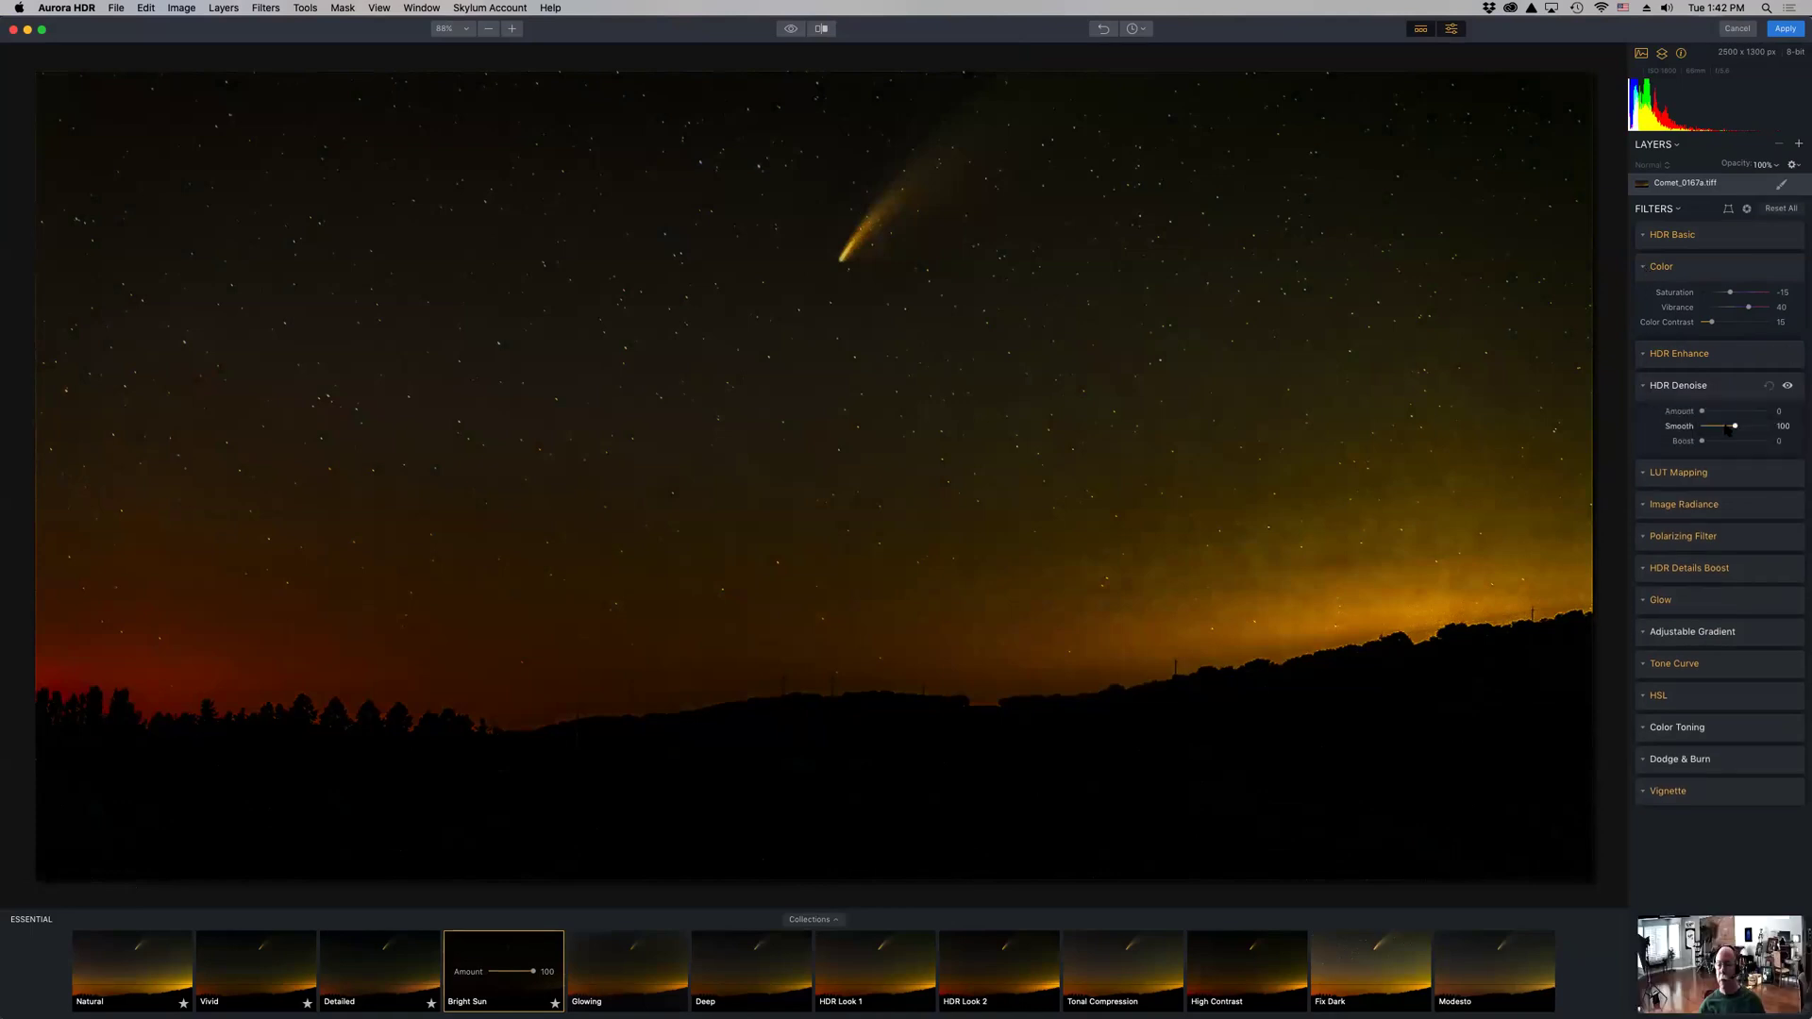
pyautogui.moveTo(1736, 427)
pyautogui.mouseDown()
pyautogui.moveTo(1768, 429)
pyautogui.moveTo(1753, 429)
pyautogui.mouseUp()
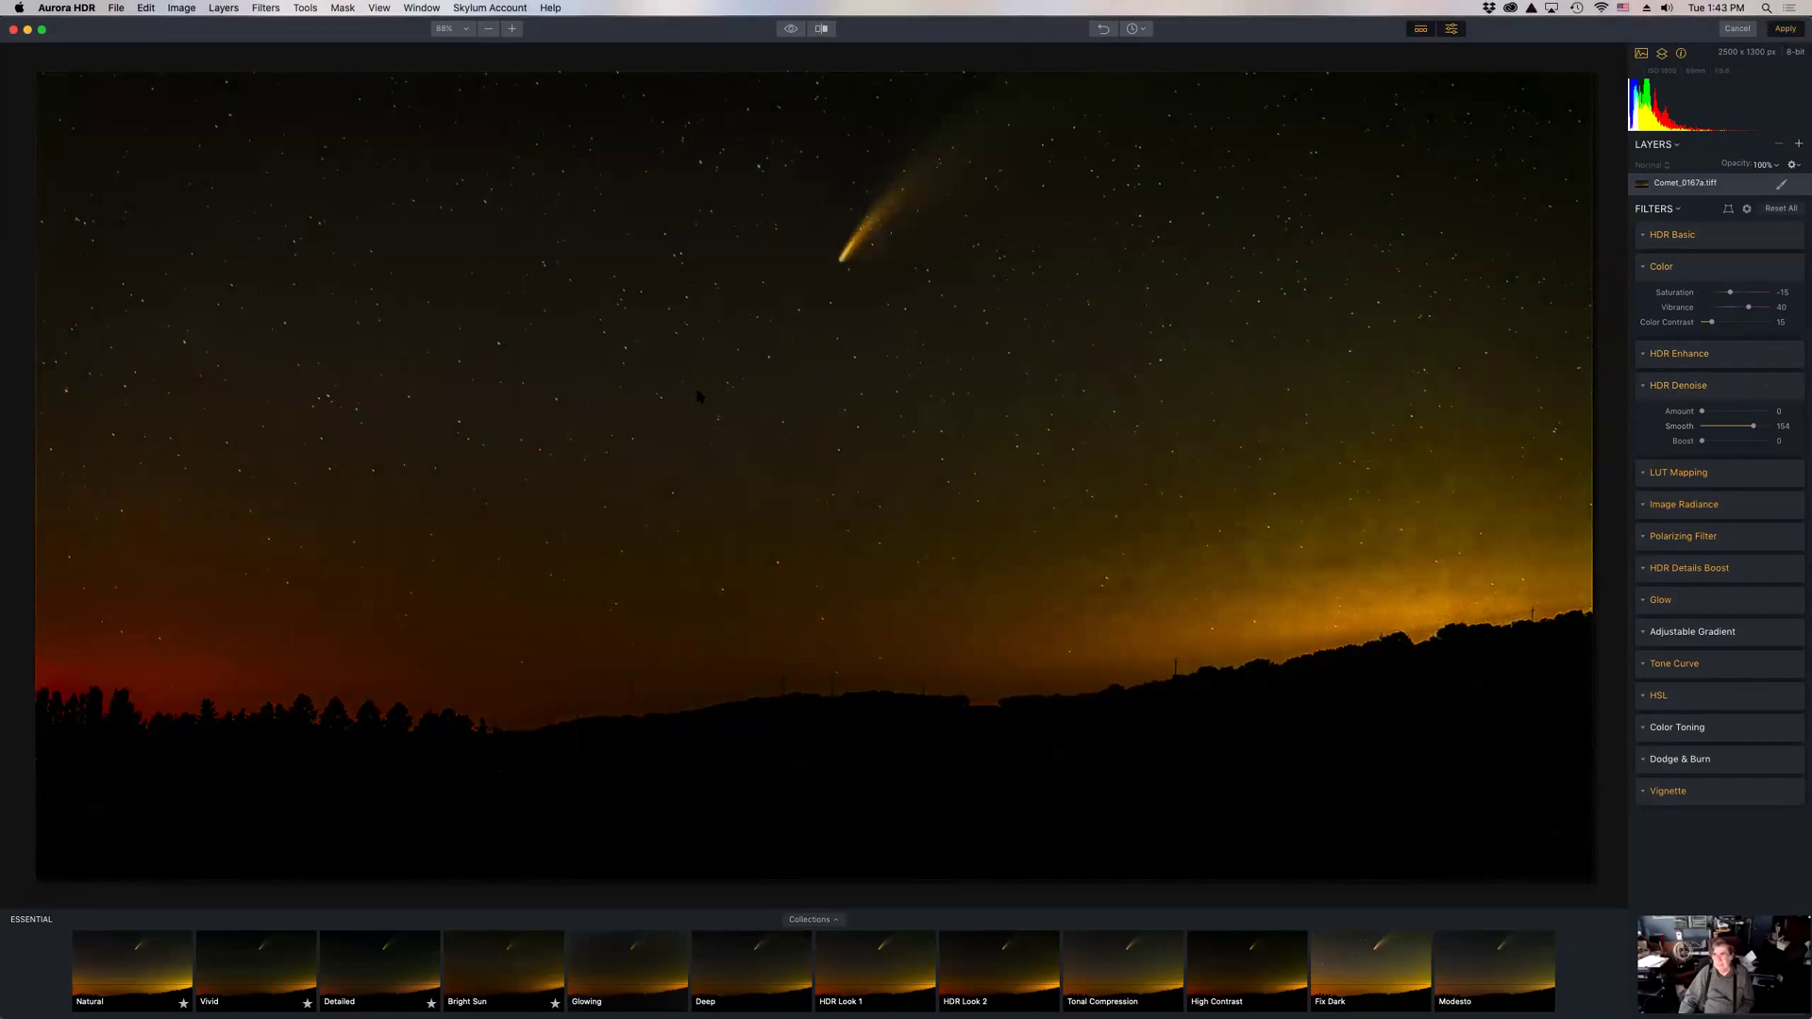
pyautogui.press('Return')
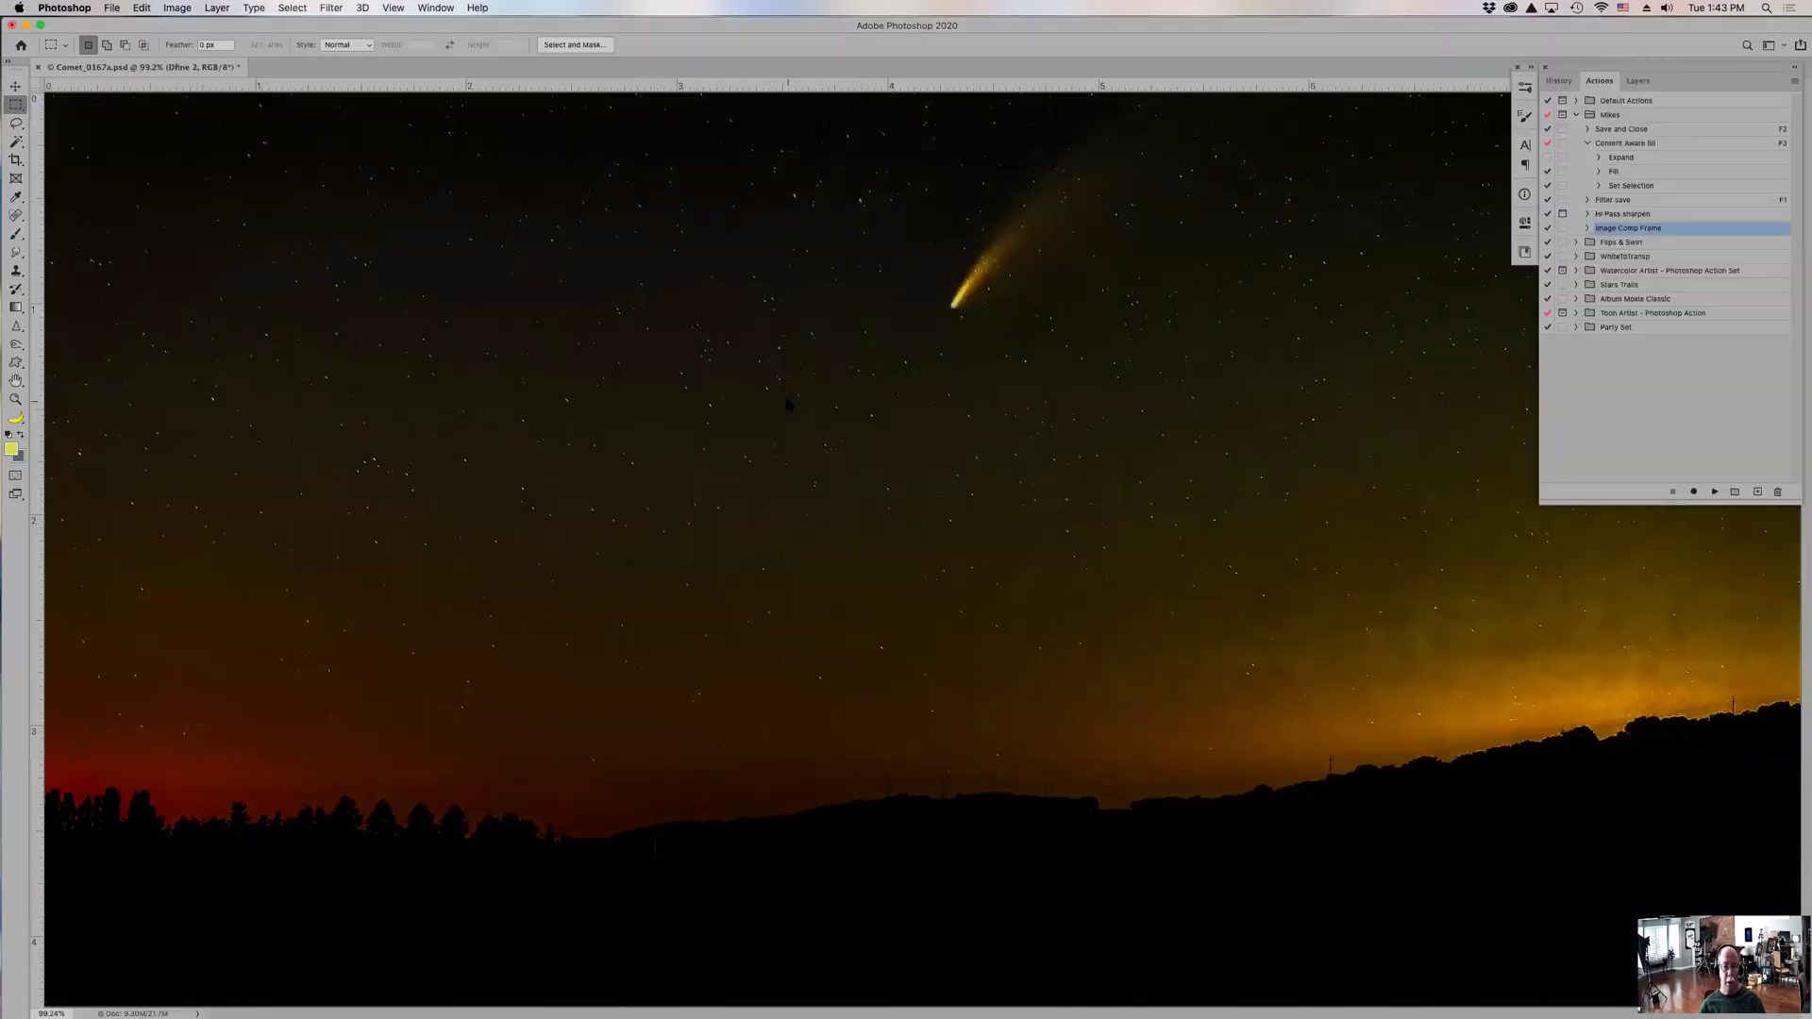
# - View the whole comet image and compare the Image Size and Aurora HDR 2019 history states
pyautogui.press('super+minus')
pyautogui.press('super+equal')
pyautogui.press('super+minus')
pyautogui.press('super+minus')
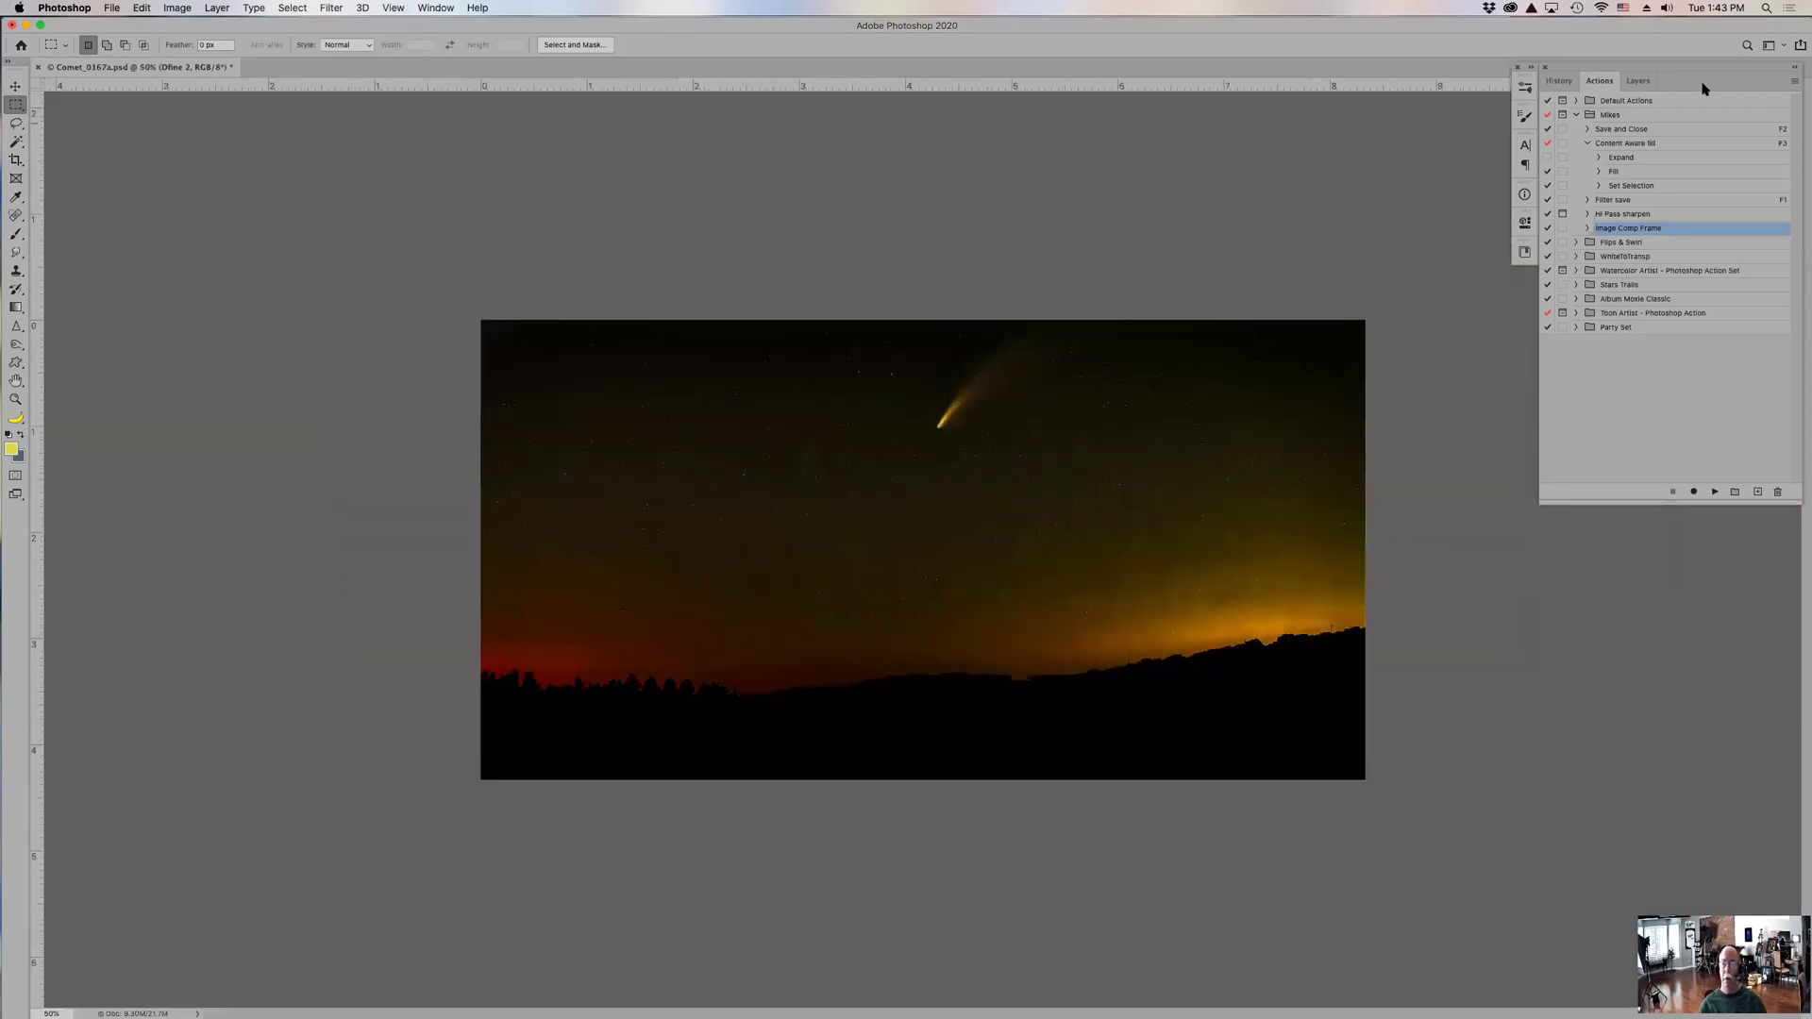
pyautogui.click(1563, 81)
pyautogui.click(1618, 140)
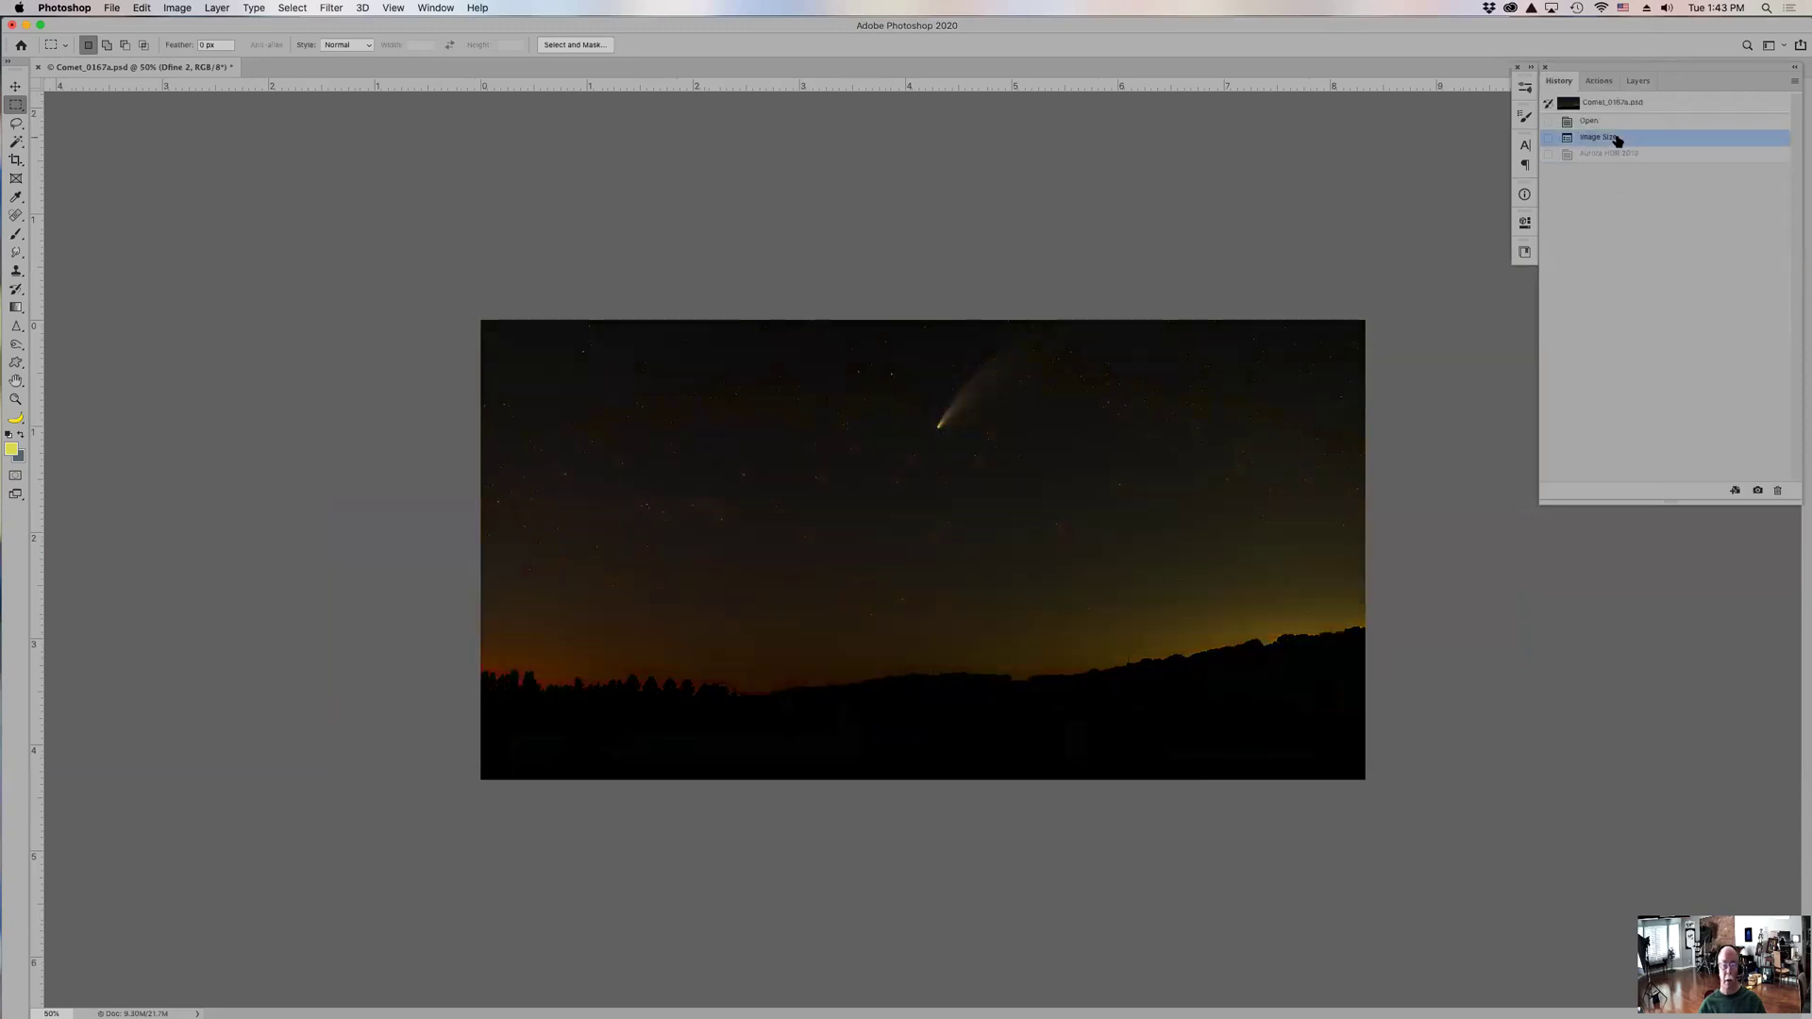
pyautogui.click(1617, 155)
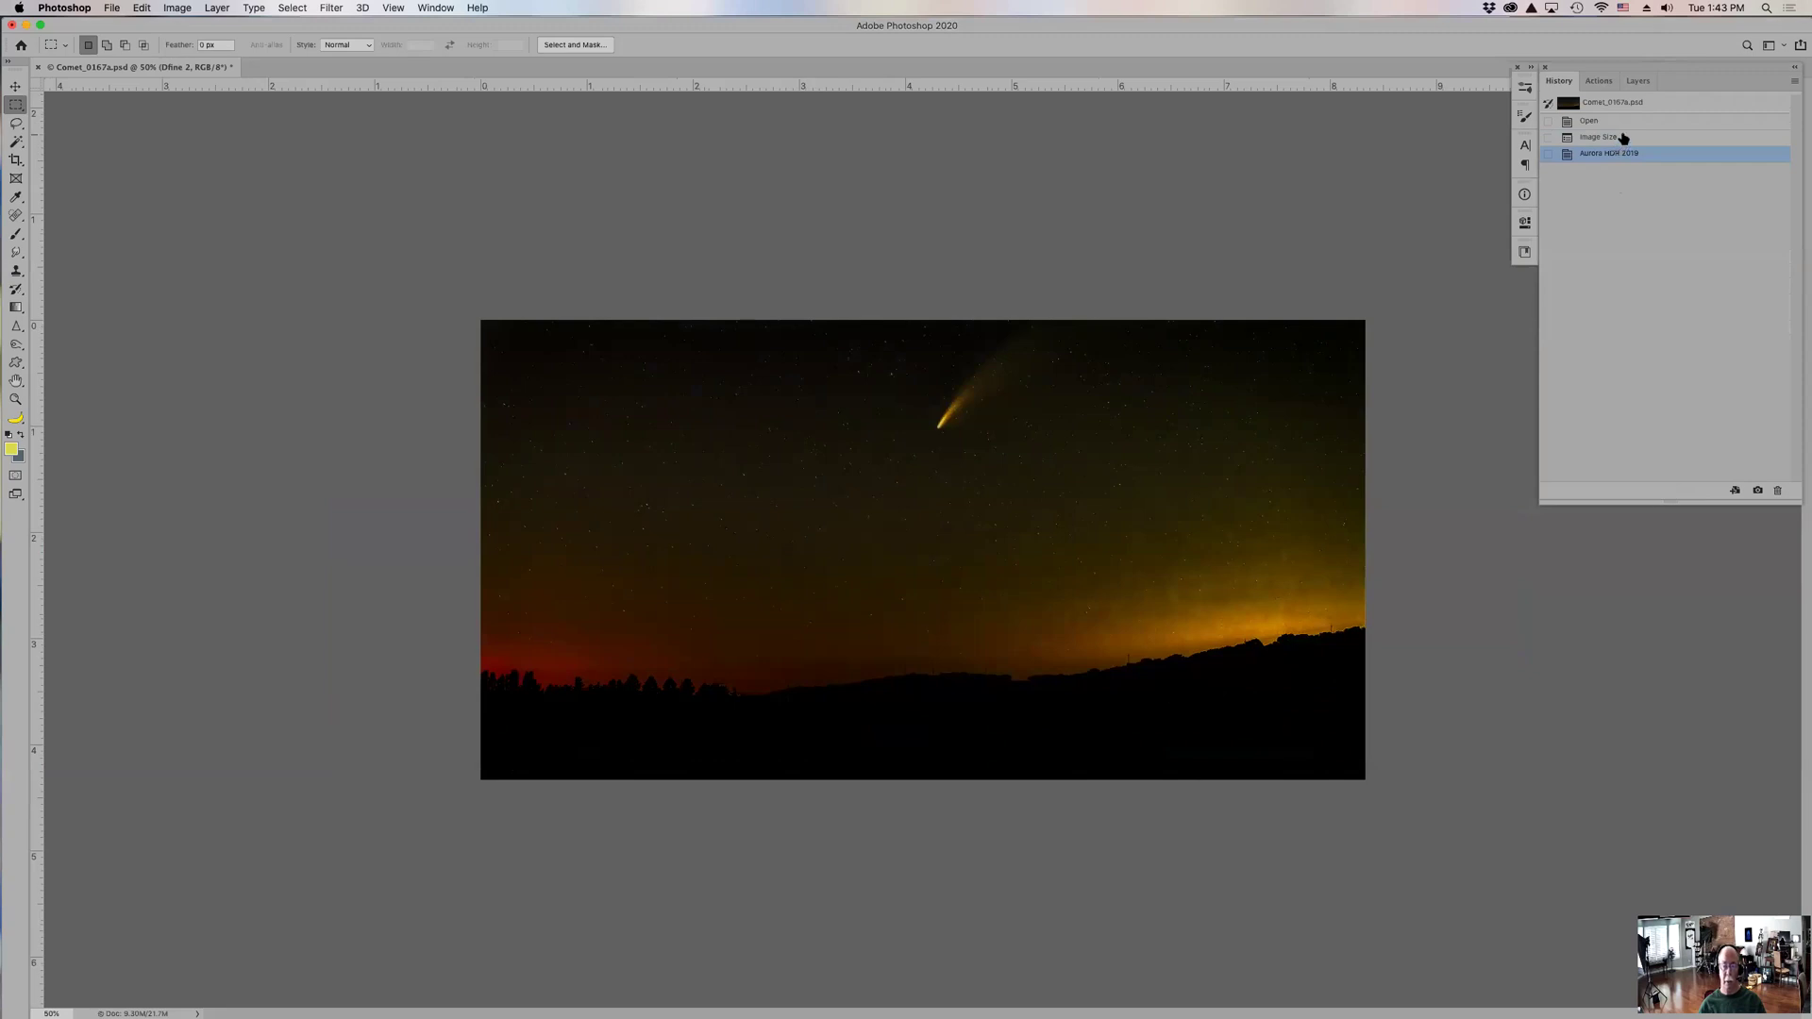
pyautogui.click(1622, 137)
pyautogui.click(1620, 156)
# - Compare the comet image before and after the Aurora HDR 2019 filter at 100% magnification
pyautogui.press('z')
pyautogui.click(1070, 446)
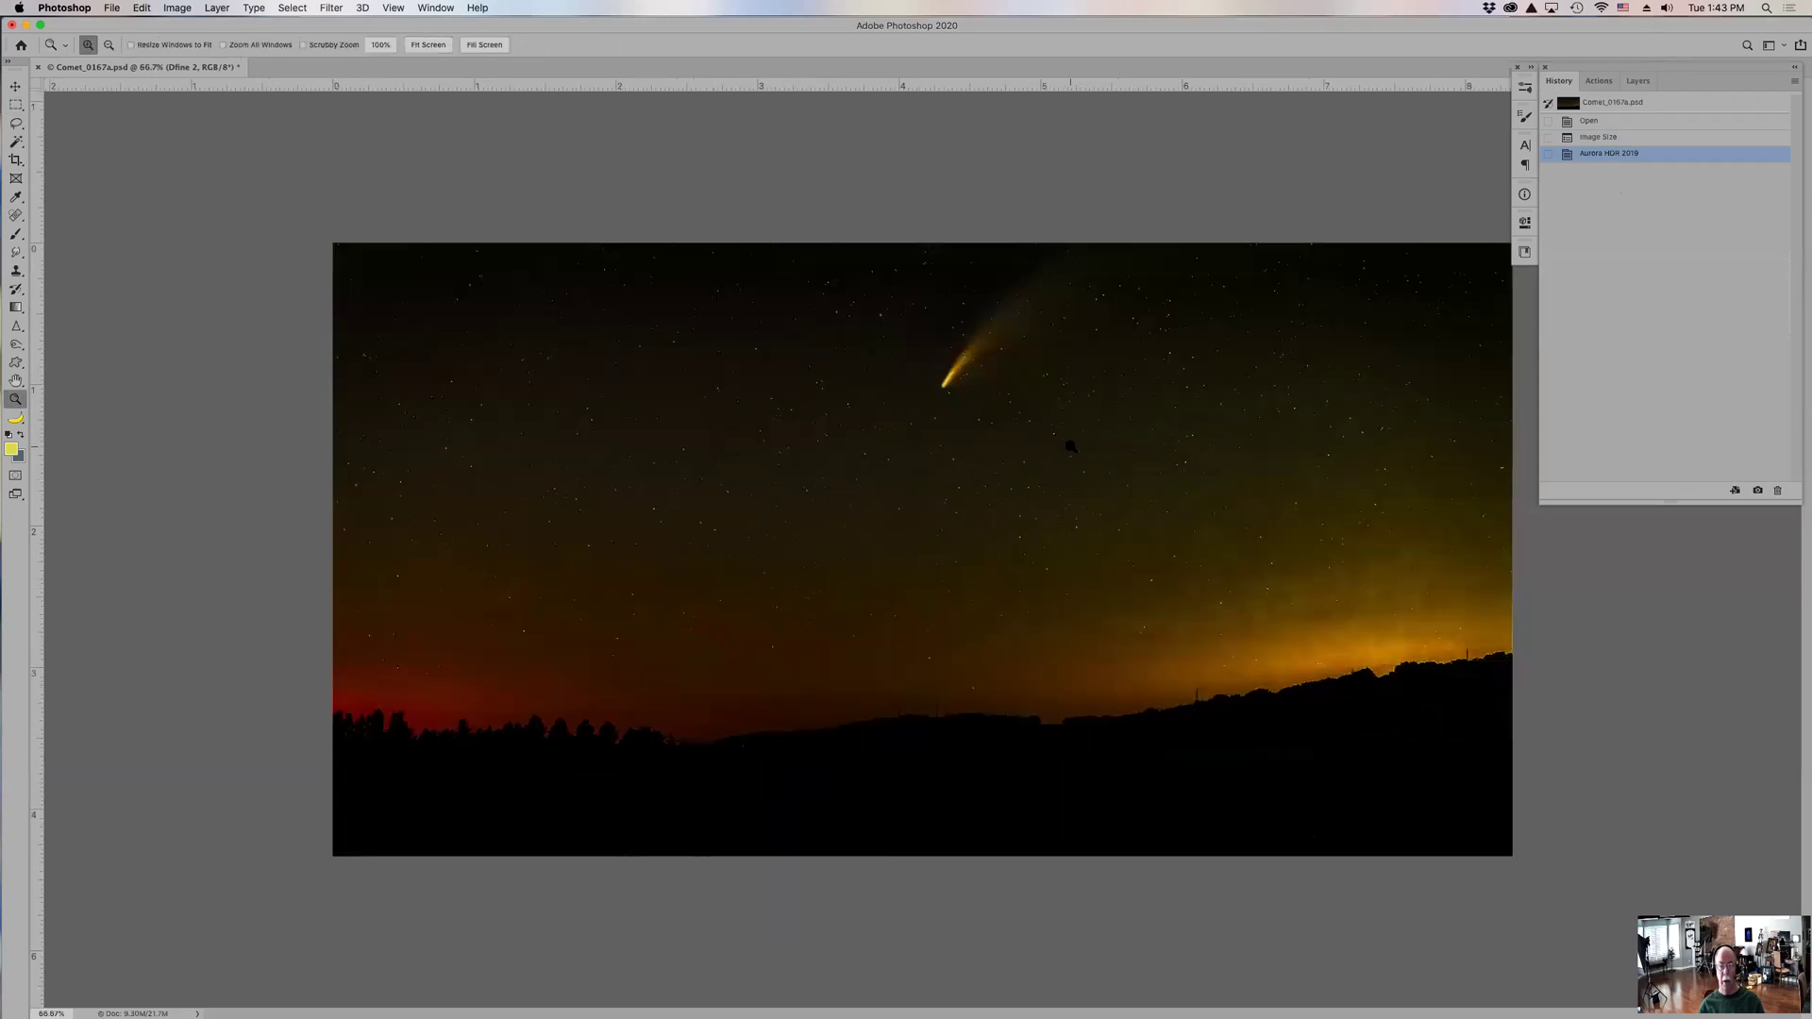
pyautogui.click(1070, 446)
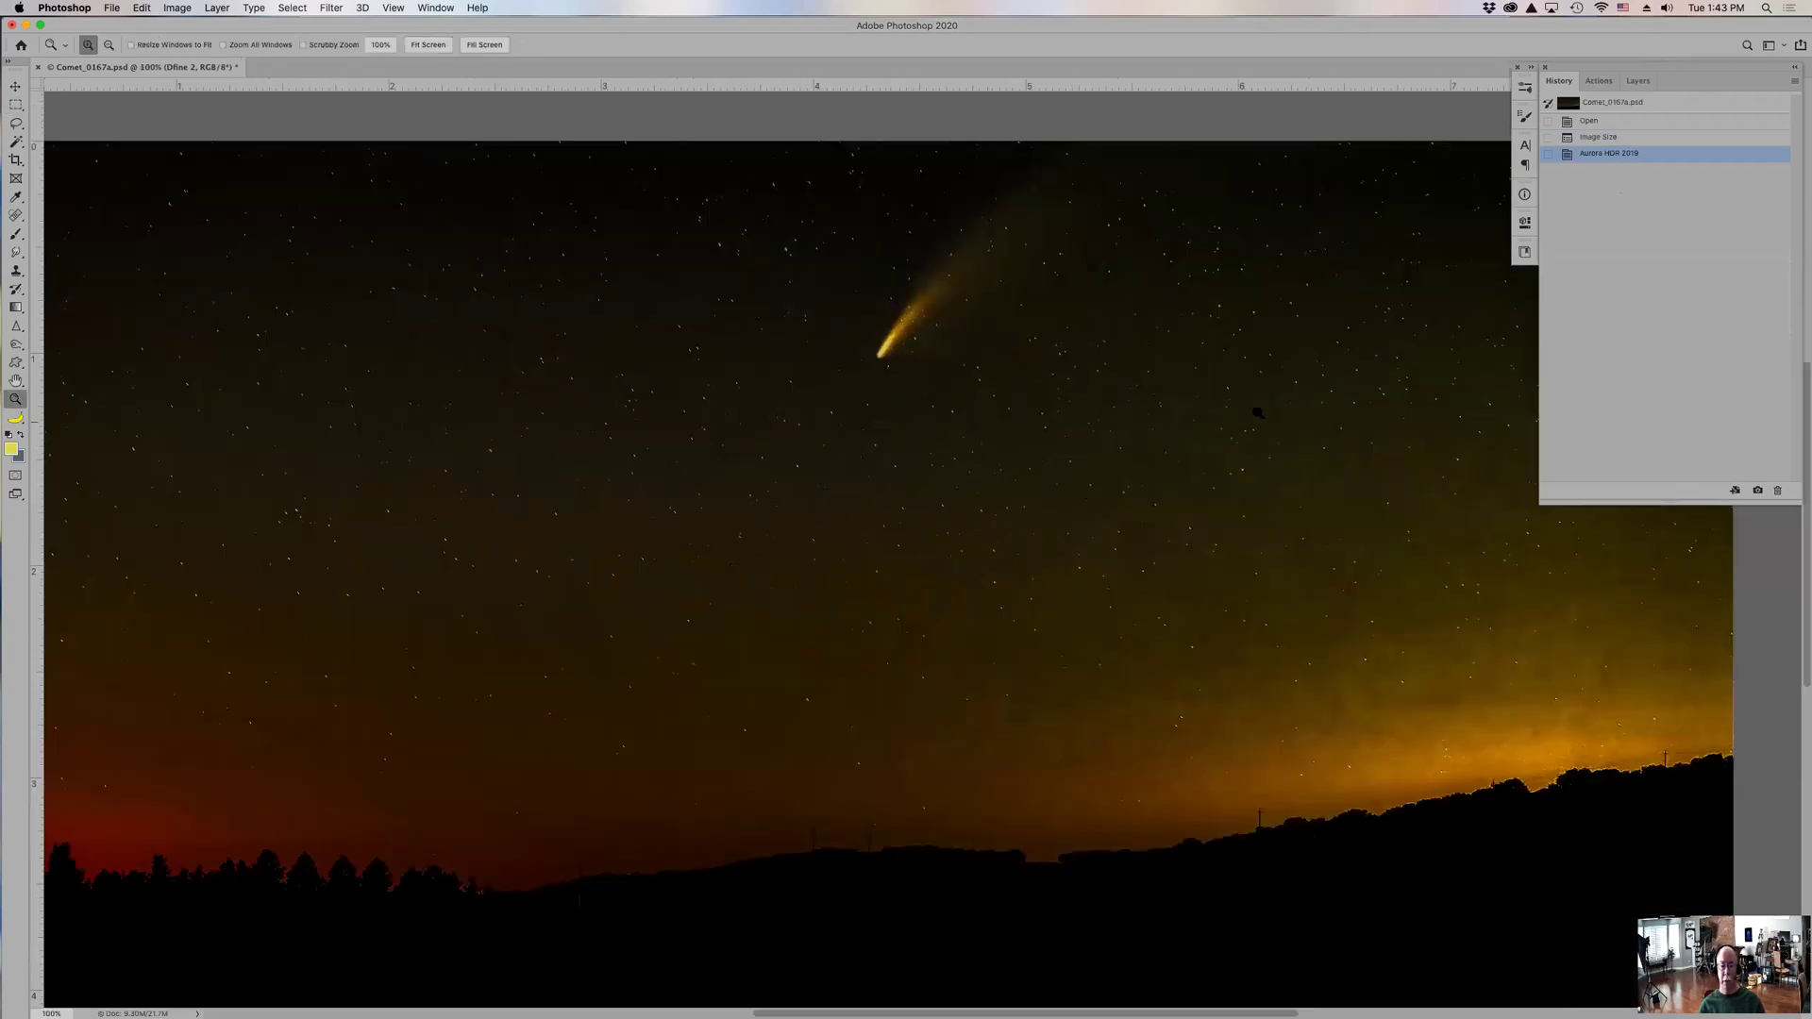
pyautogui.click(1612, 139)
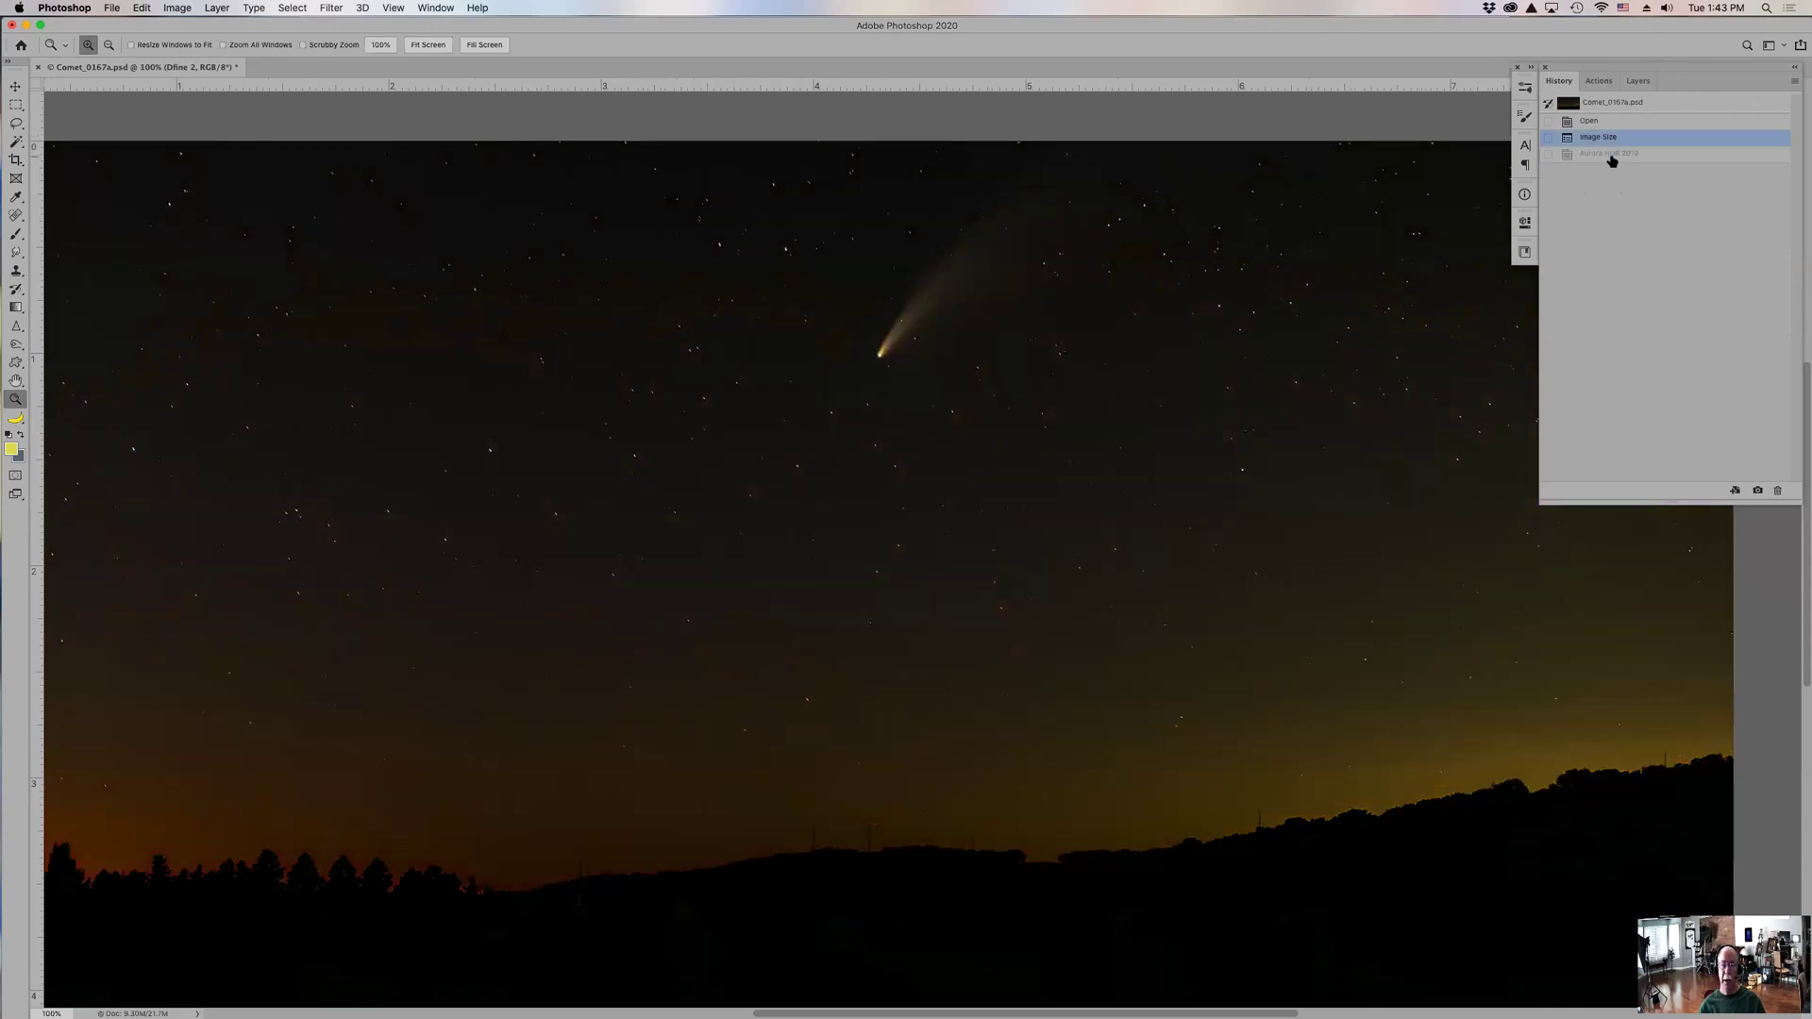
pyautogui.click(1610, 158)
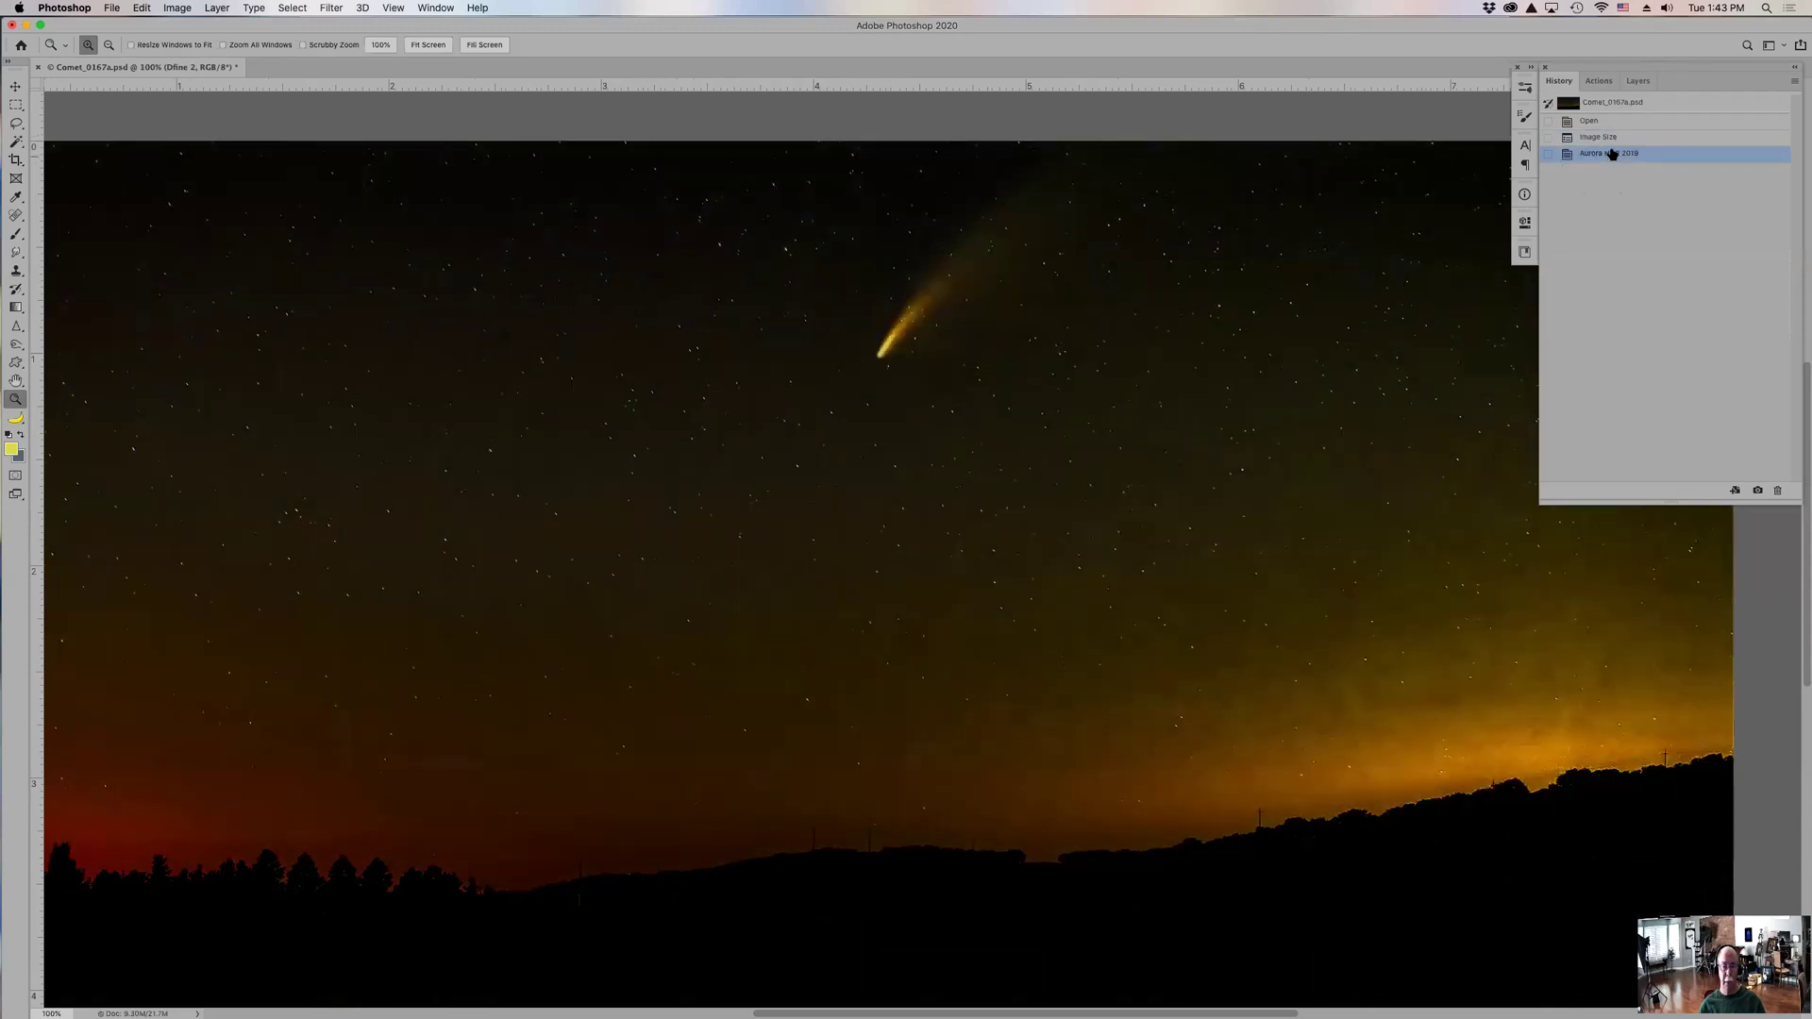
pyautogui.click(1612, 139)
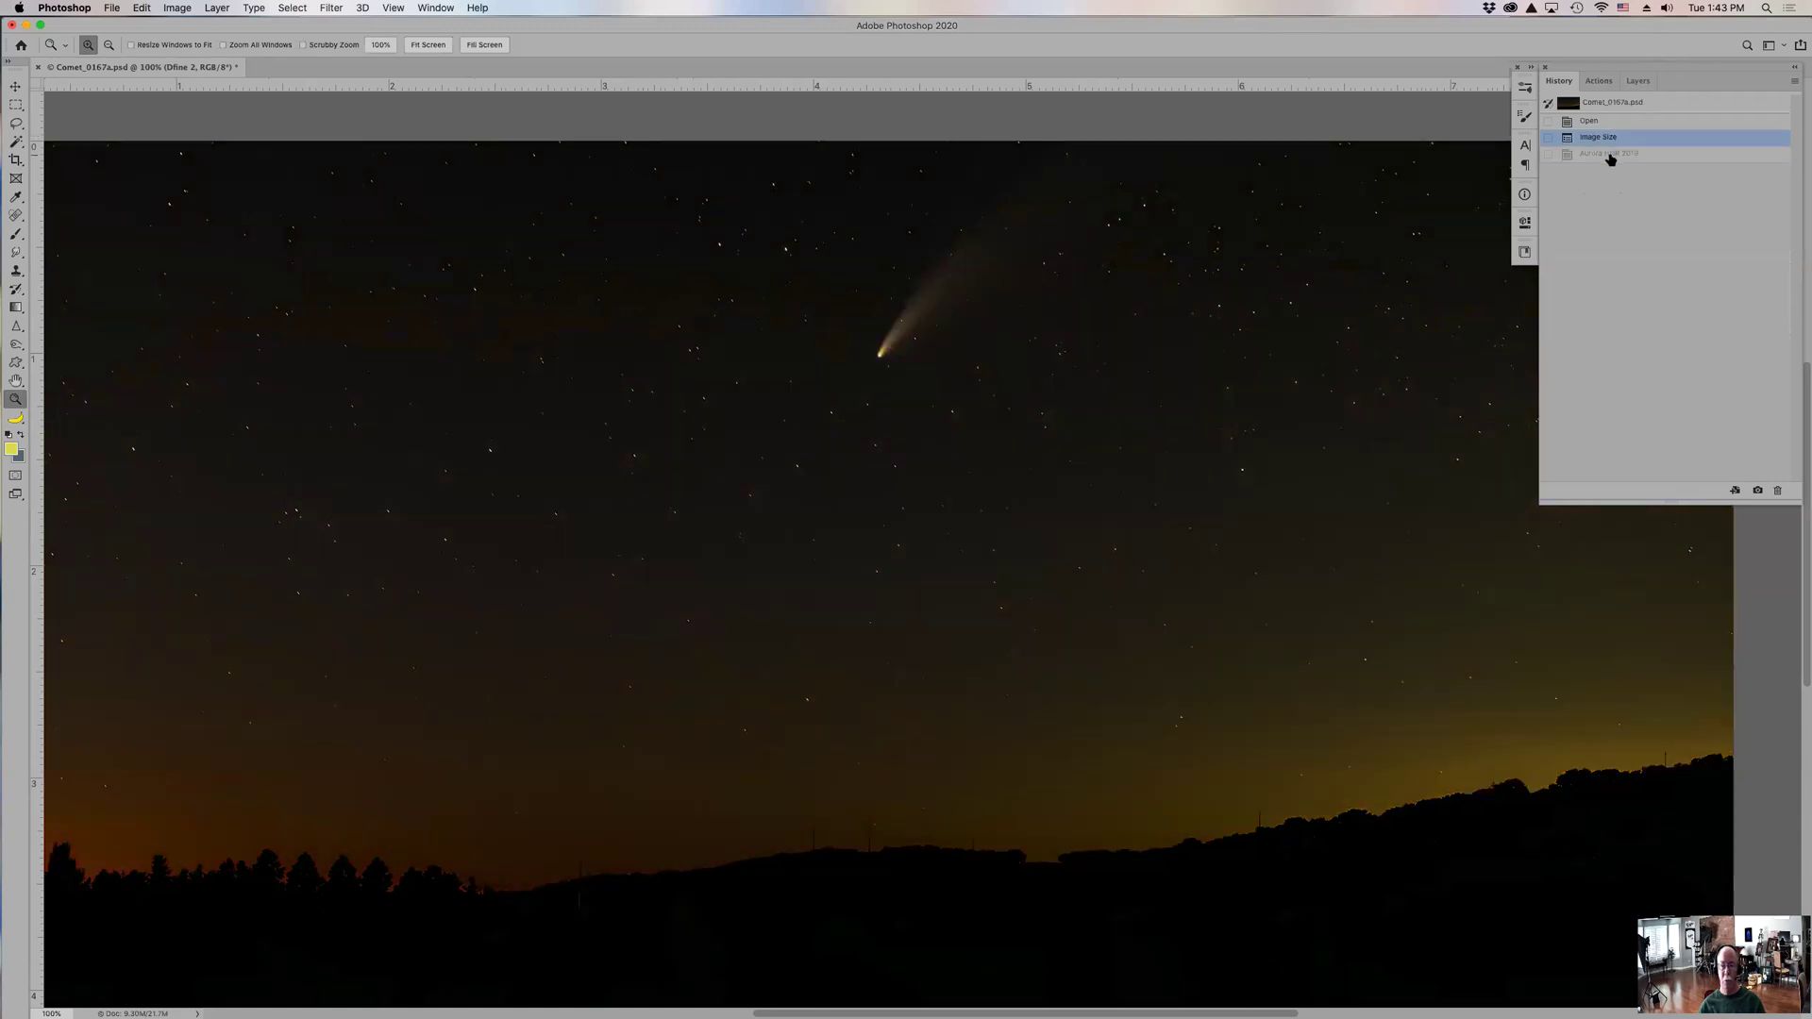
pyautogui.click(1611, 157)
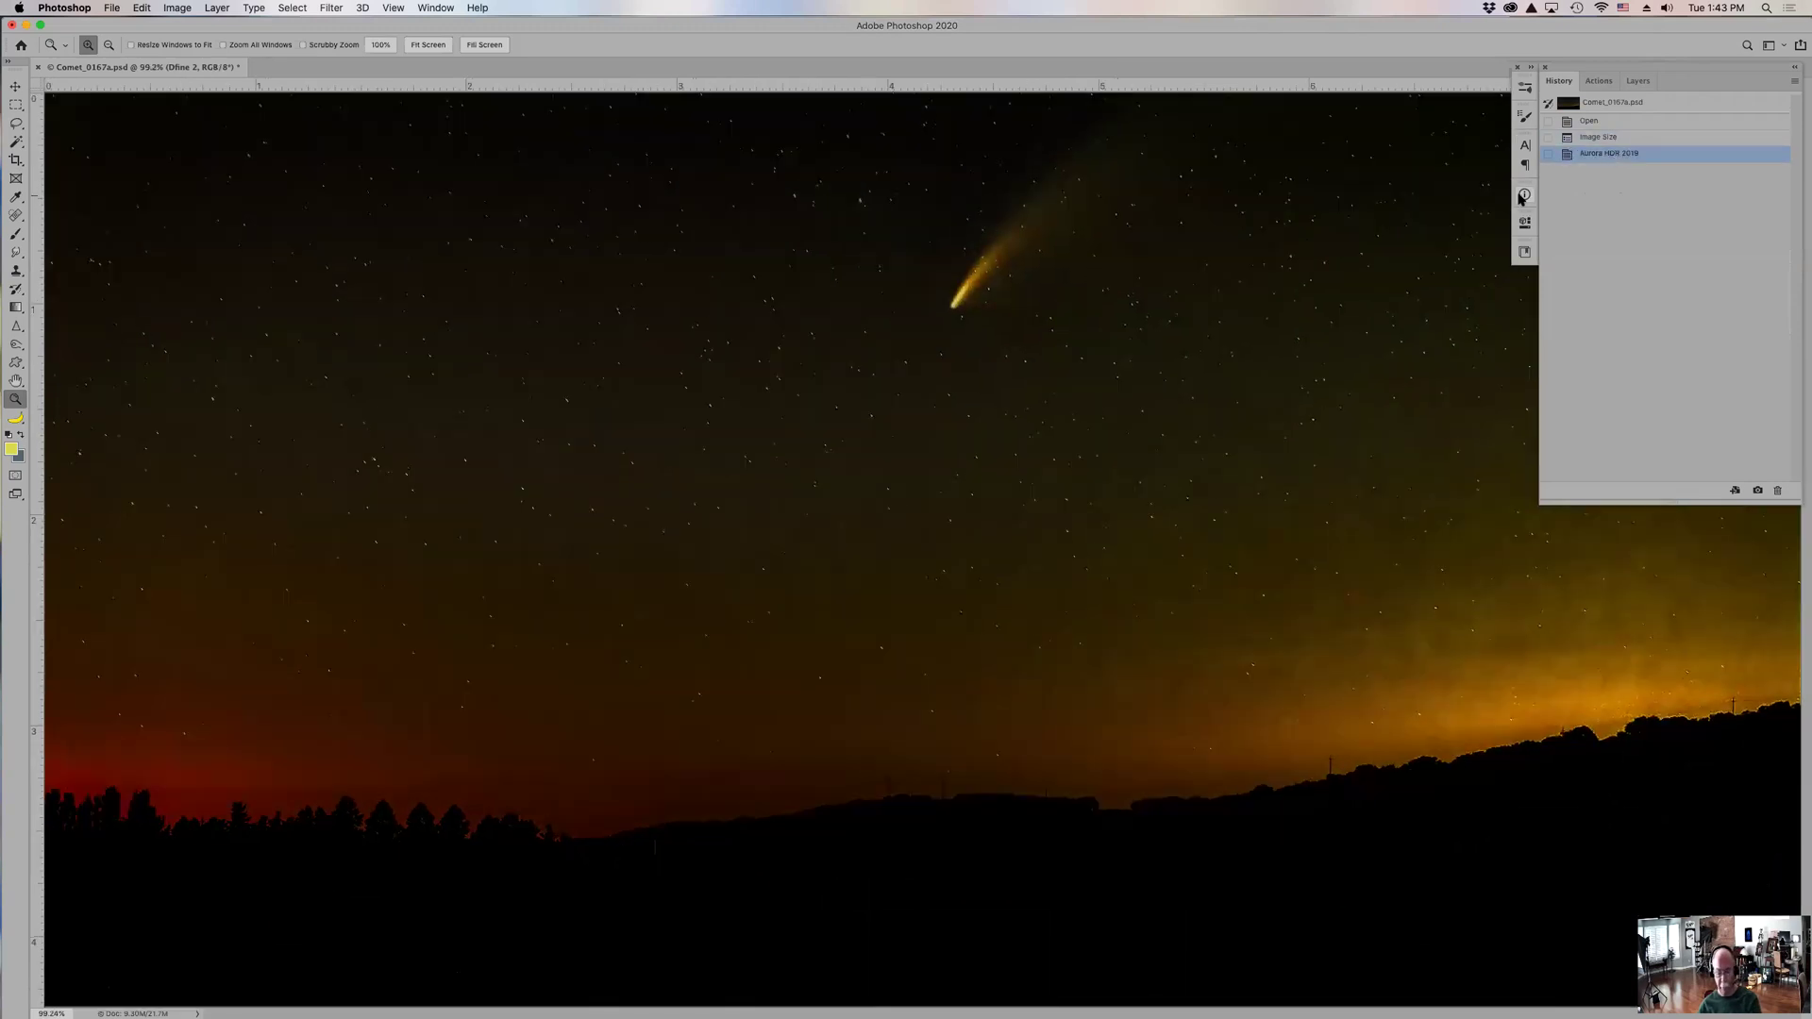
# - Close the comet image and switch to Adobe Bridge
pyautogui.press('super+minus')
pyautogui.press('super+minus')
pyautogui.press('super+w')
pyautogui.click(834, 328)
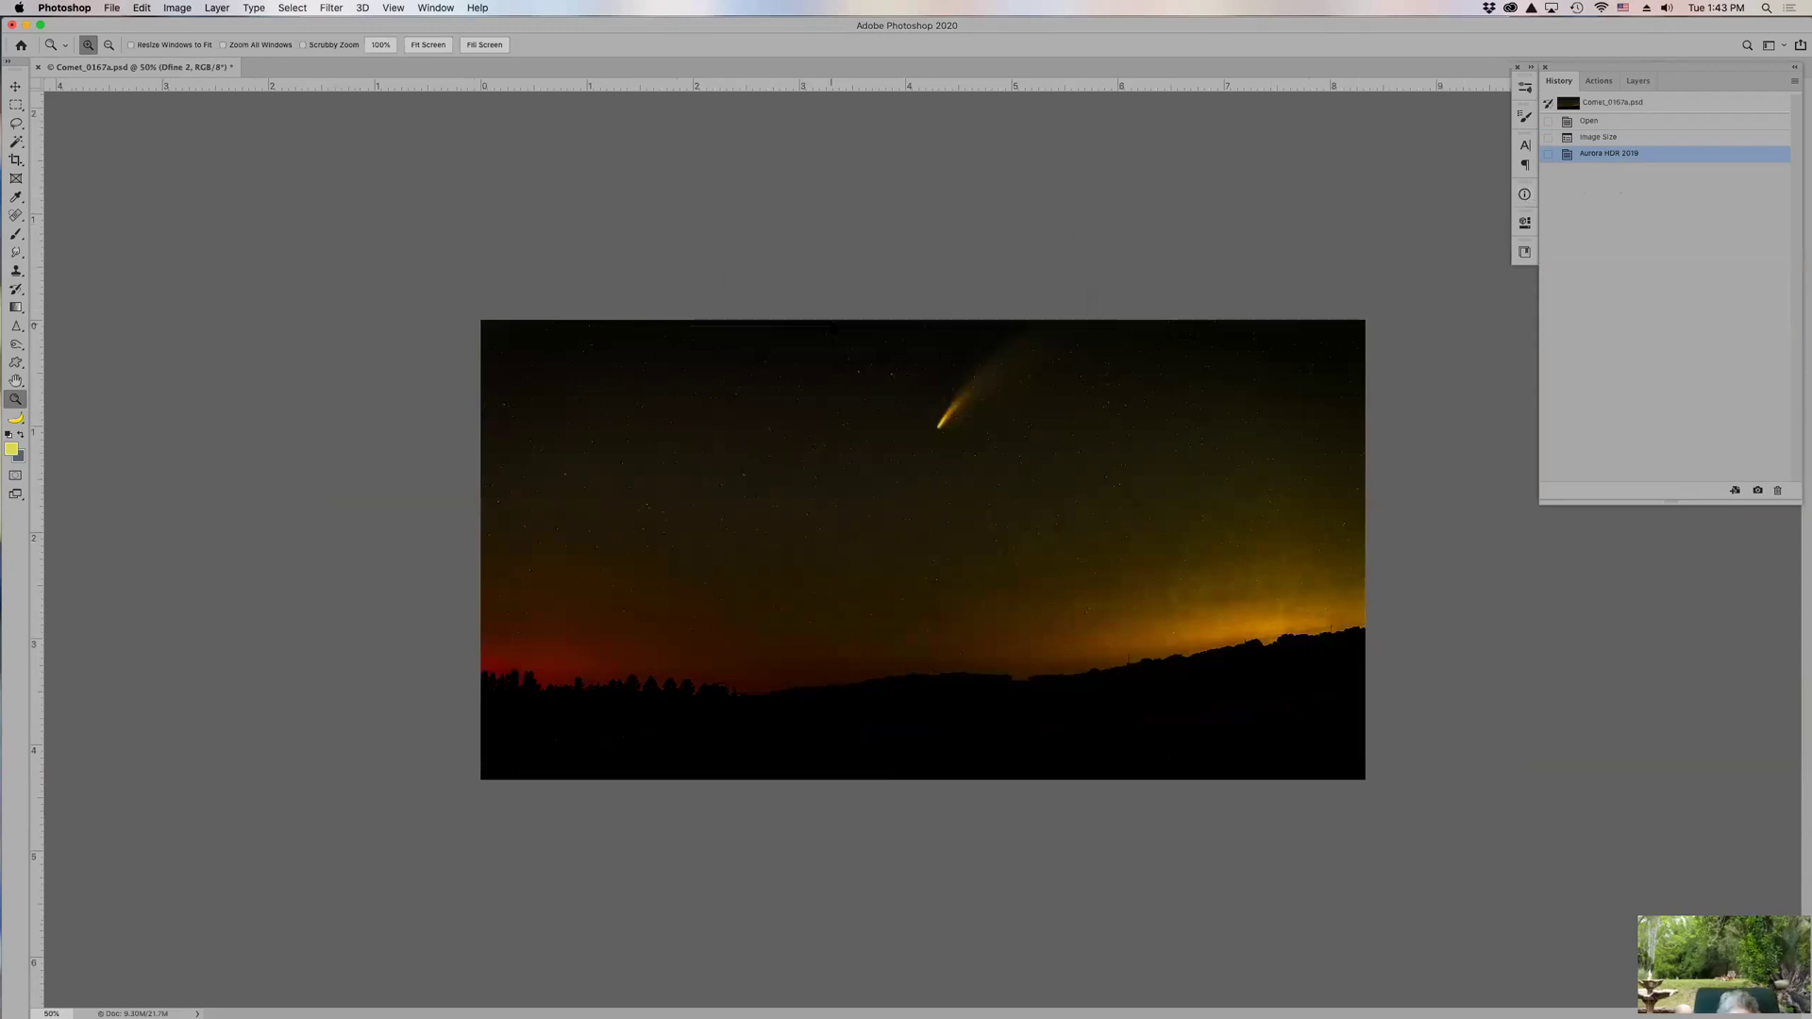
pyautogui.moveTo(617, 1008)
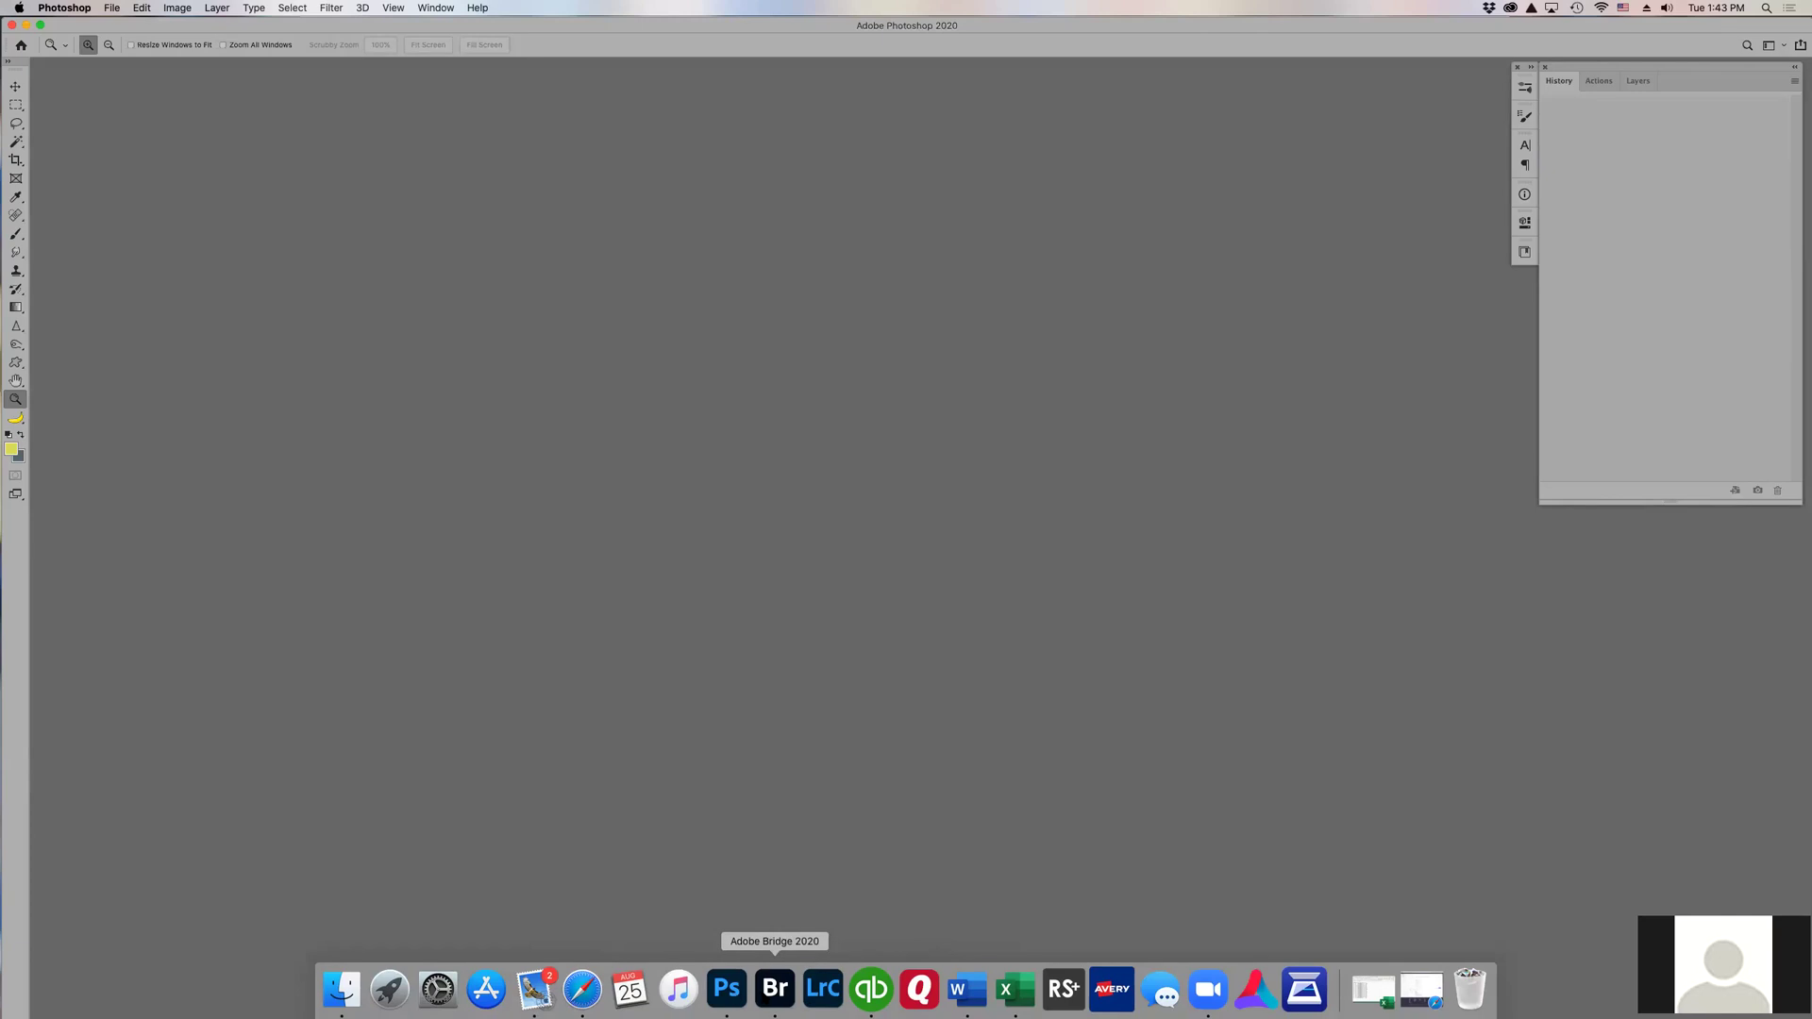
pyautogui.click(775, 988)
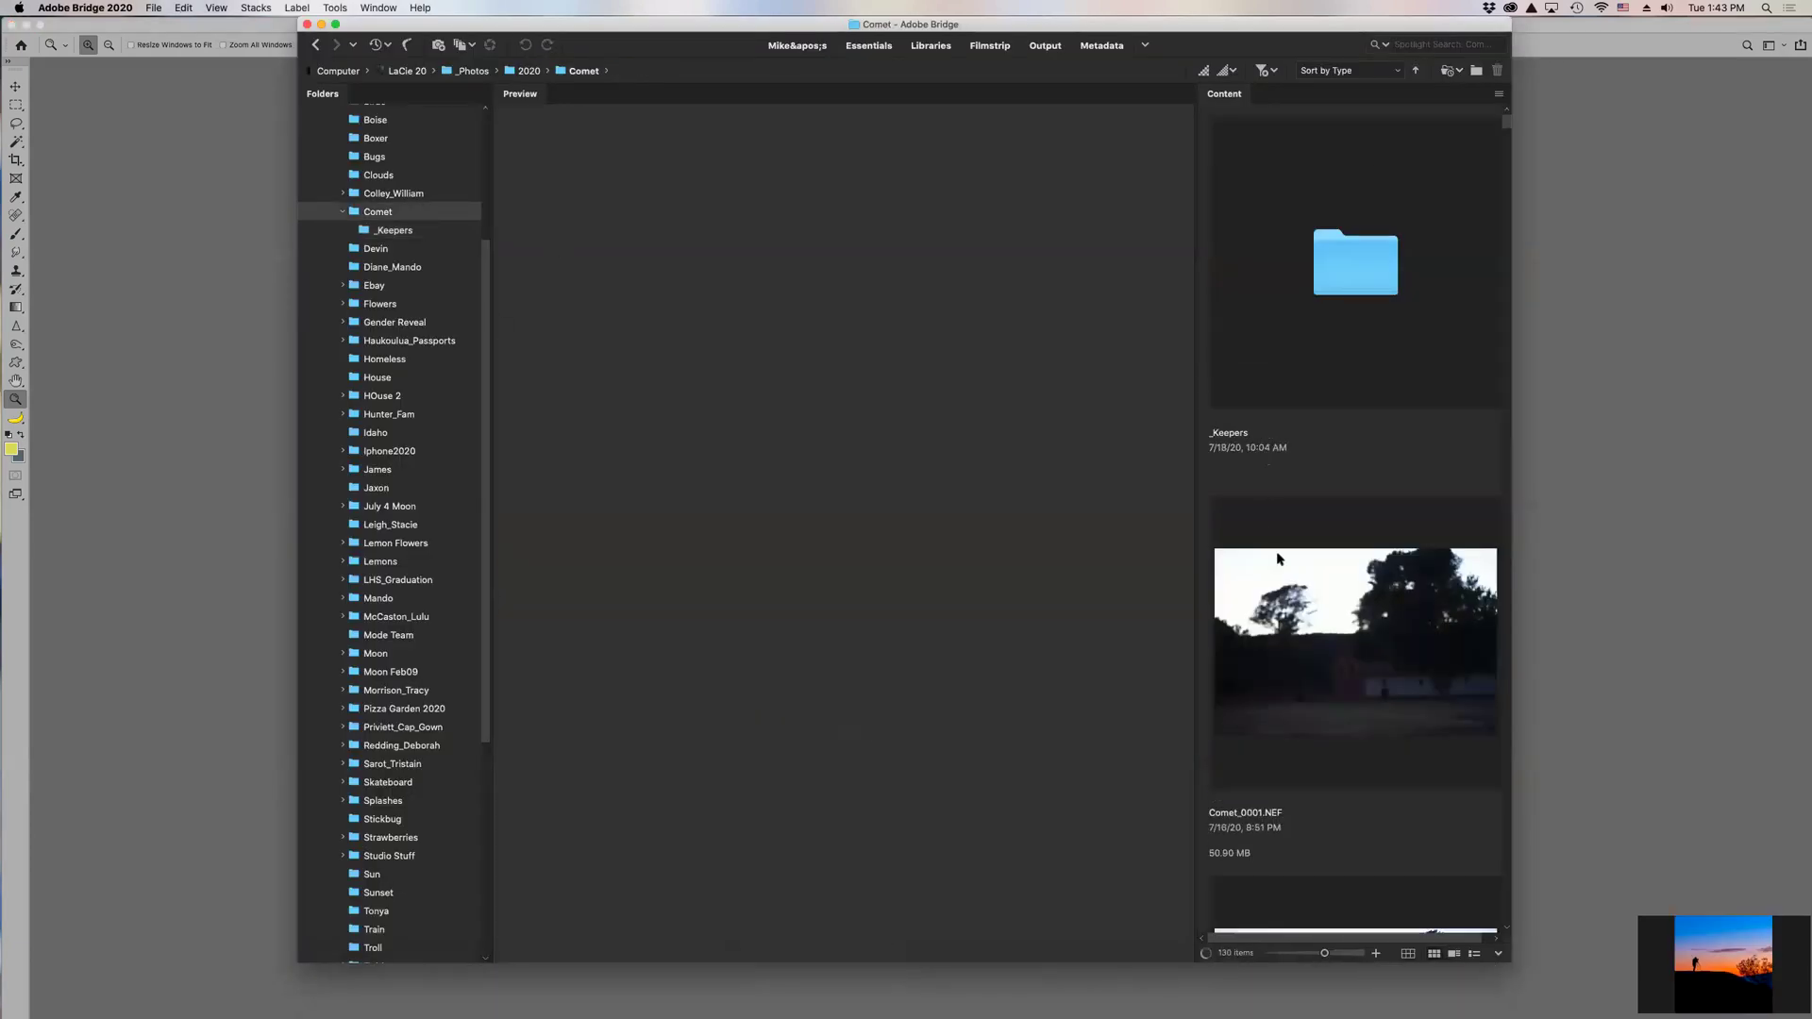
pyautogui.doubleClick(1340, 615)
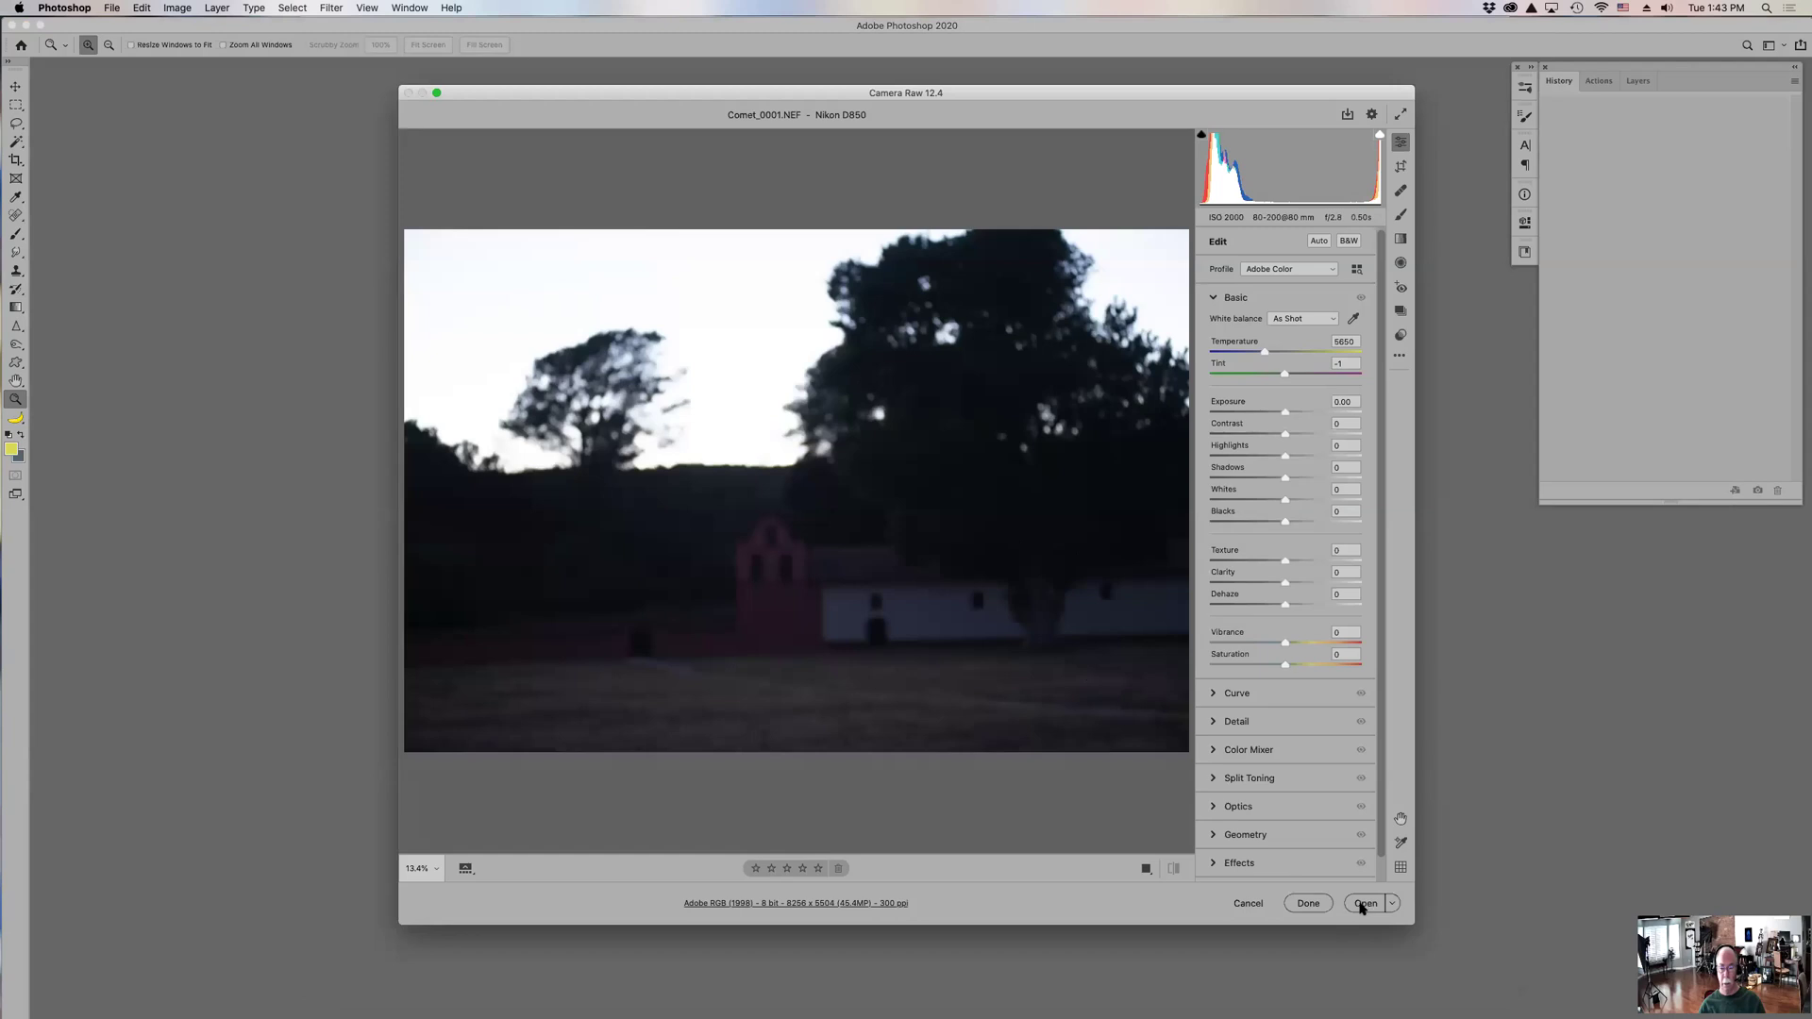
pyautogui.click(1247, 903)
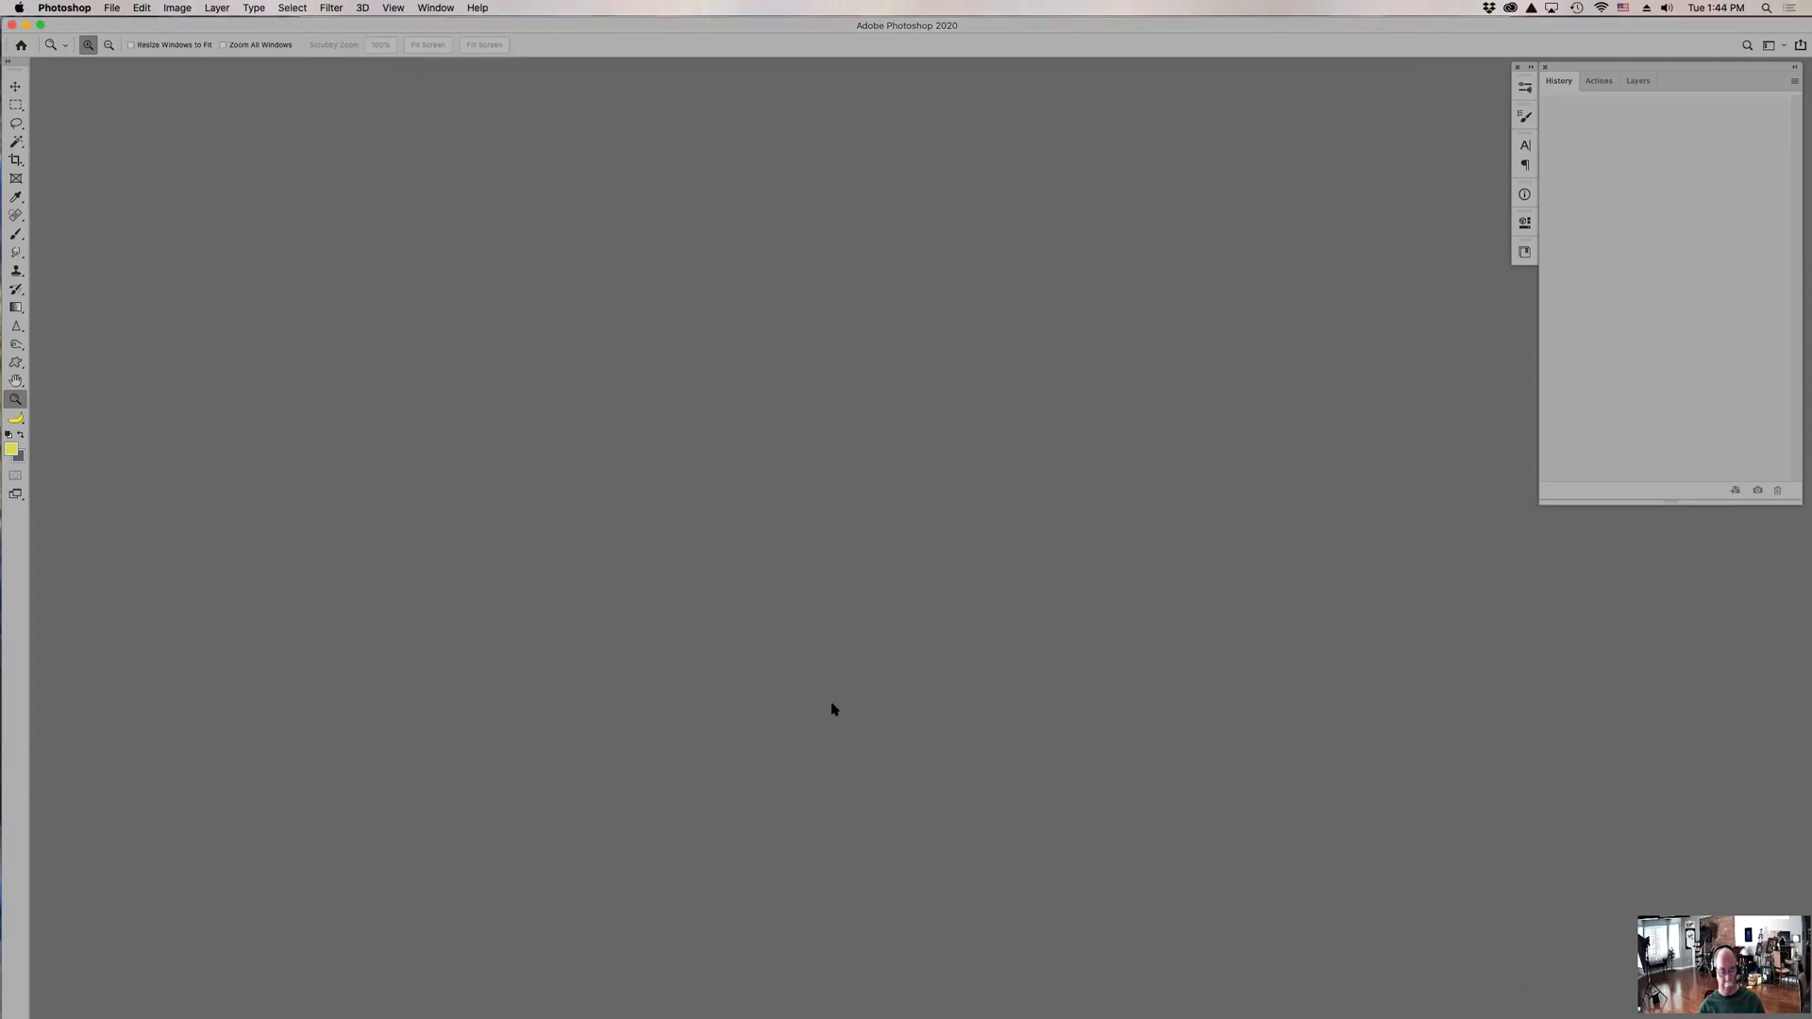
pyautogui.press('super+Tab')
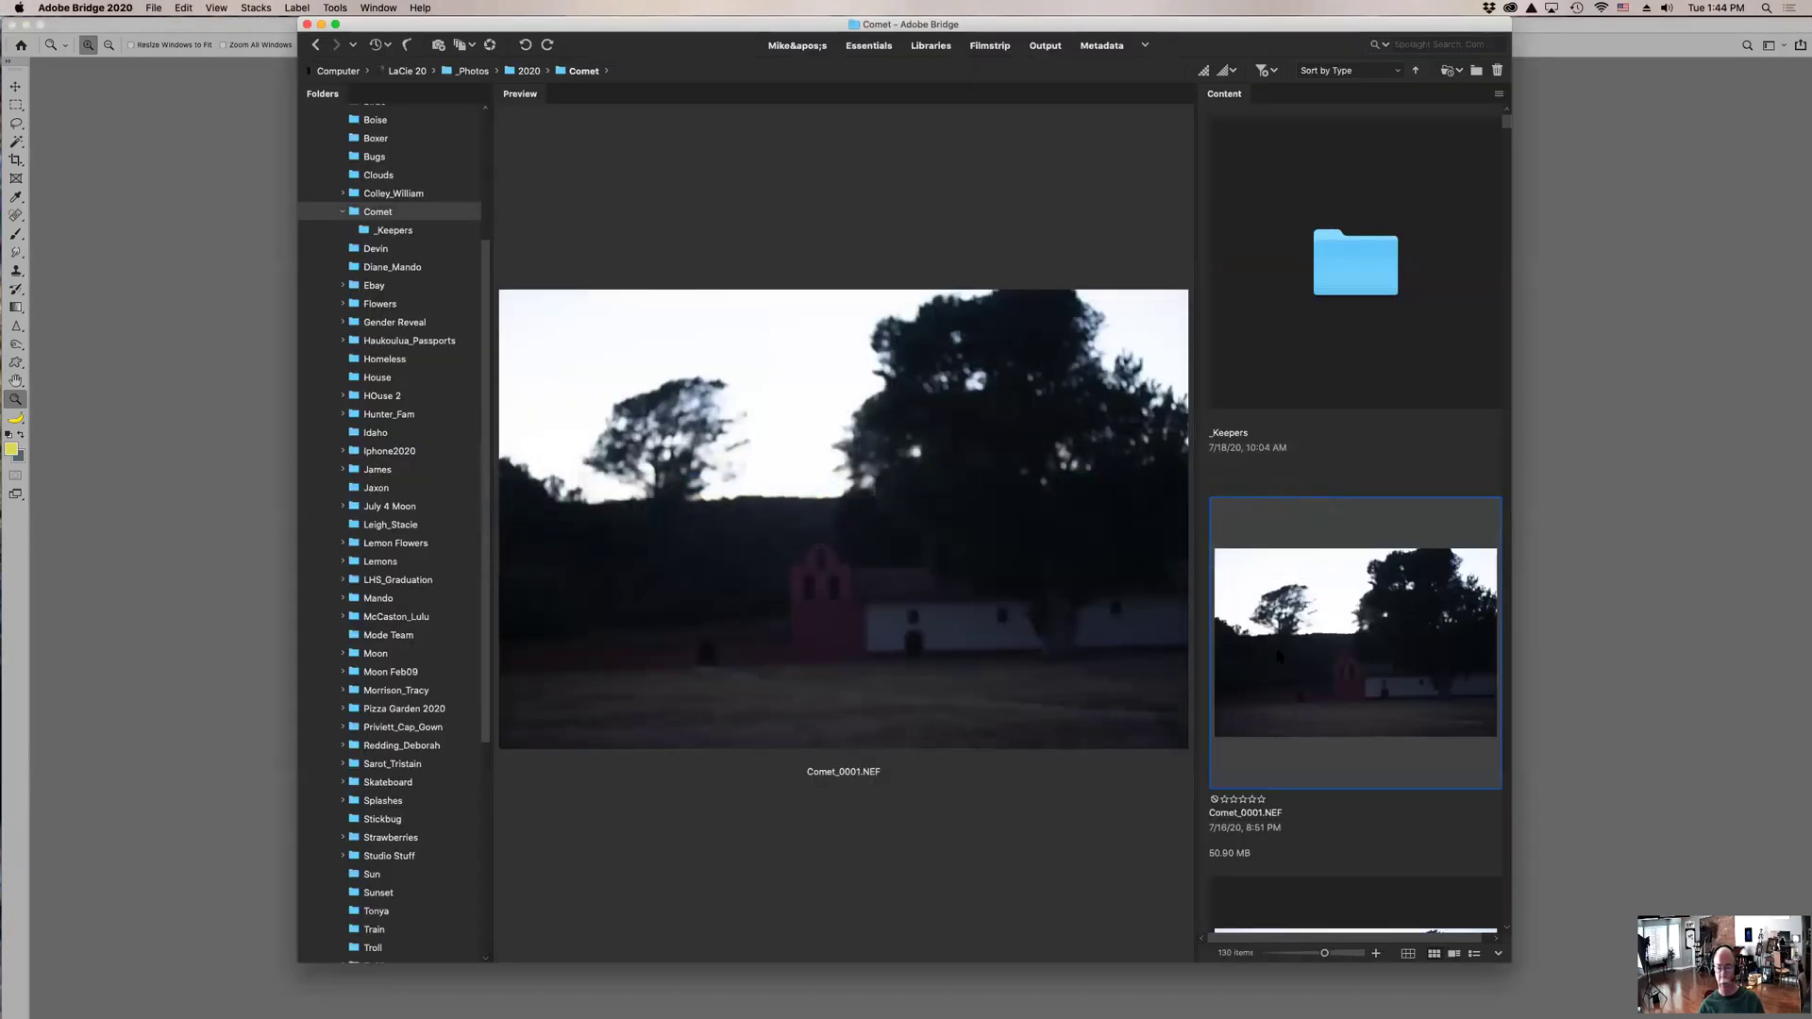
# - Open Comet_0002.NEF from the Comet folder in Photoshop through Camera Raw with the default settings
pyautogui.press('Down')
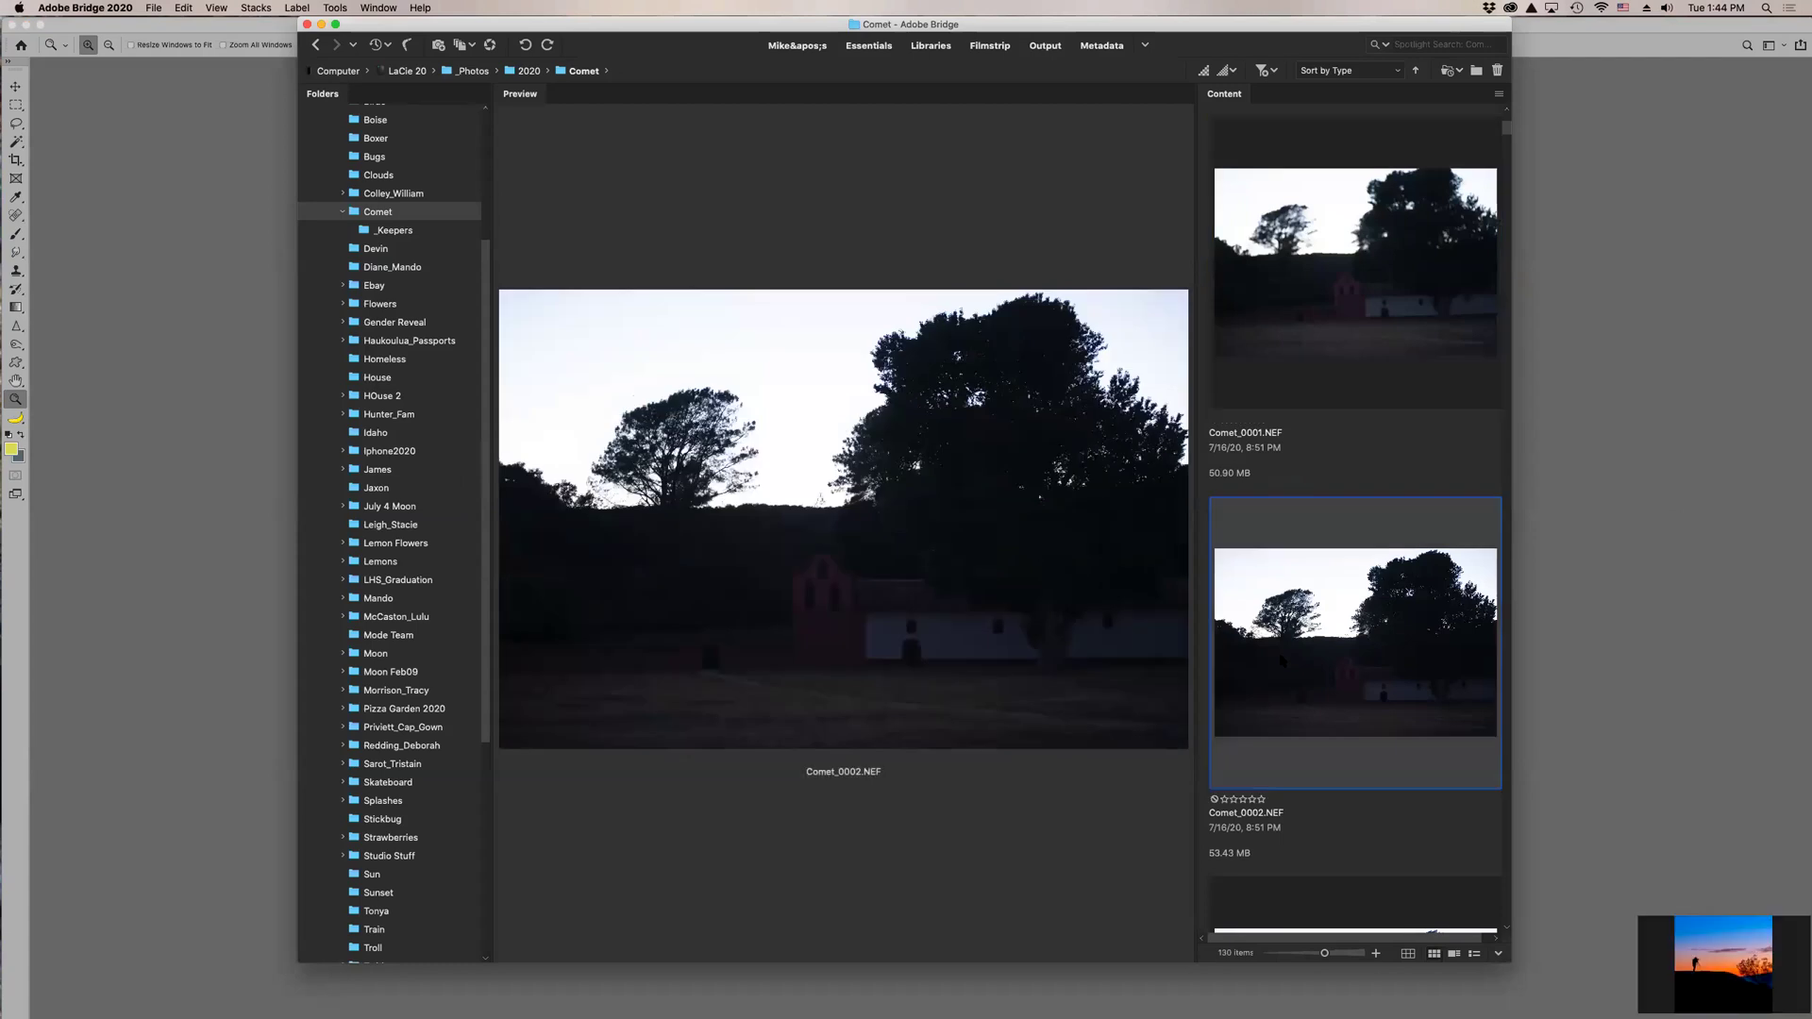
pyautogui.doubleClick(1280, 659)
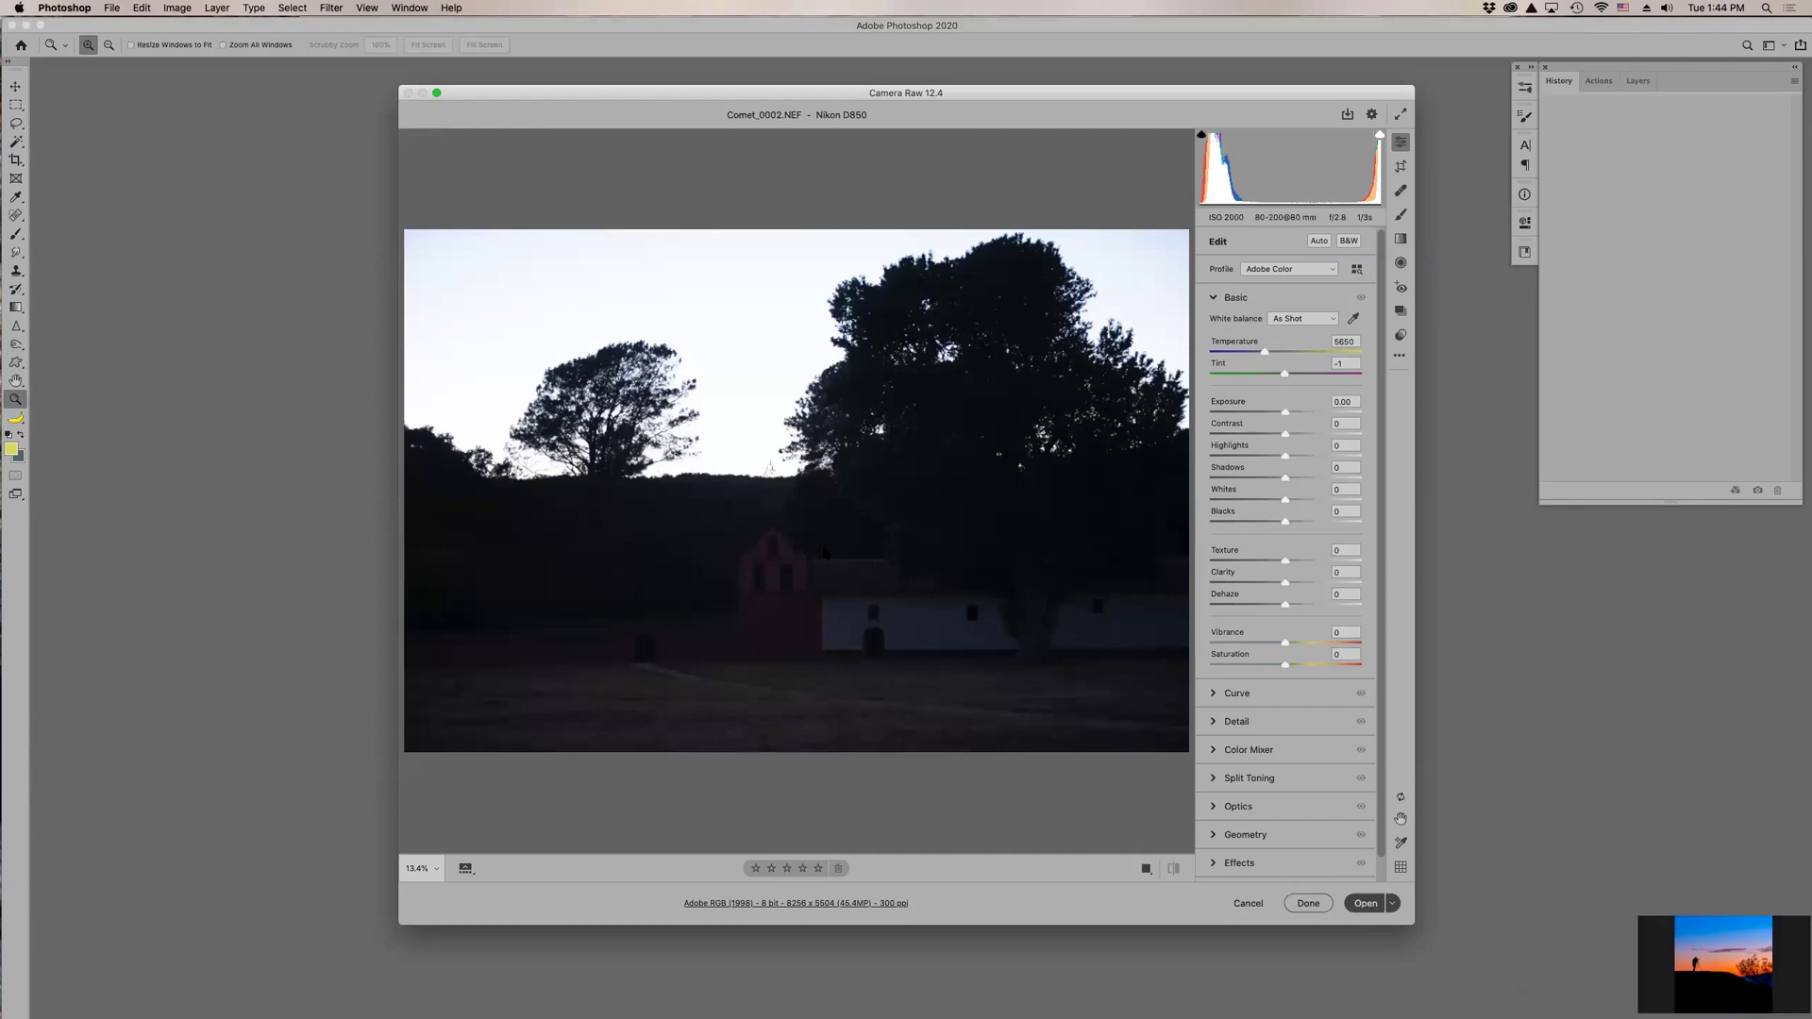
pyautogui.press('Return')
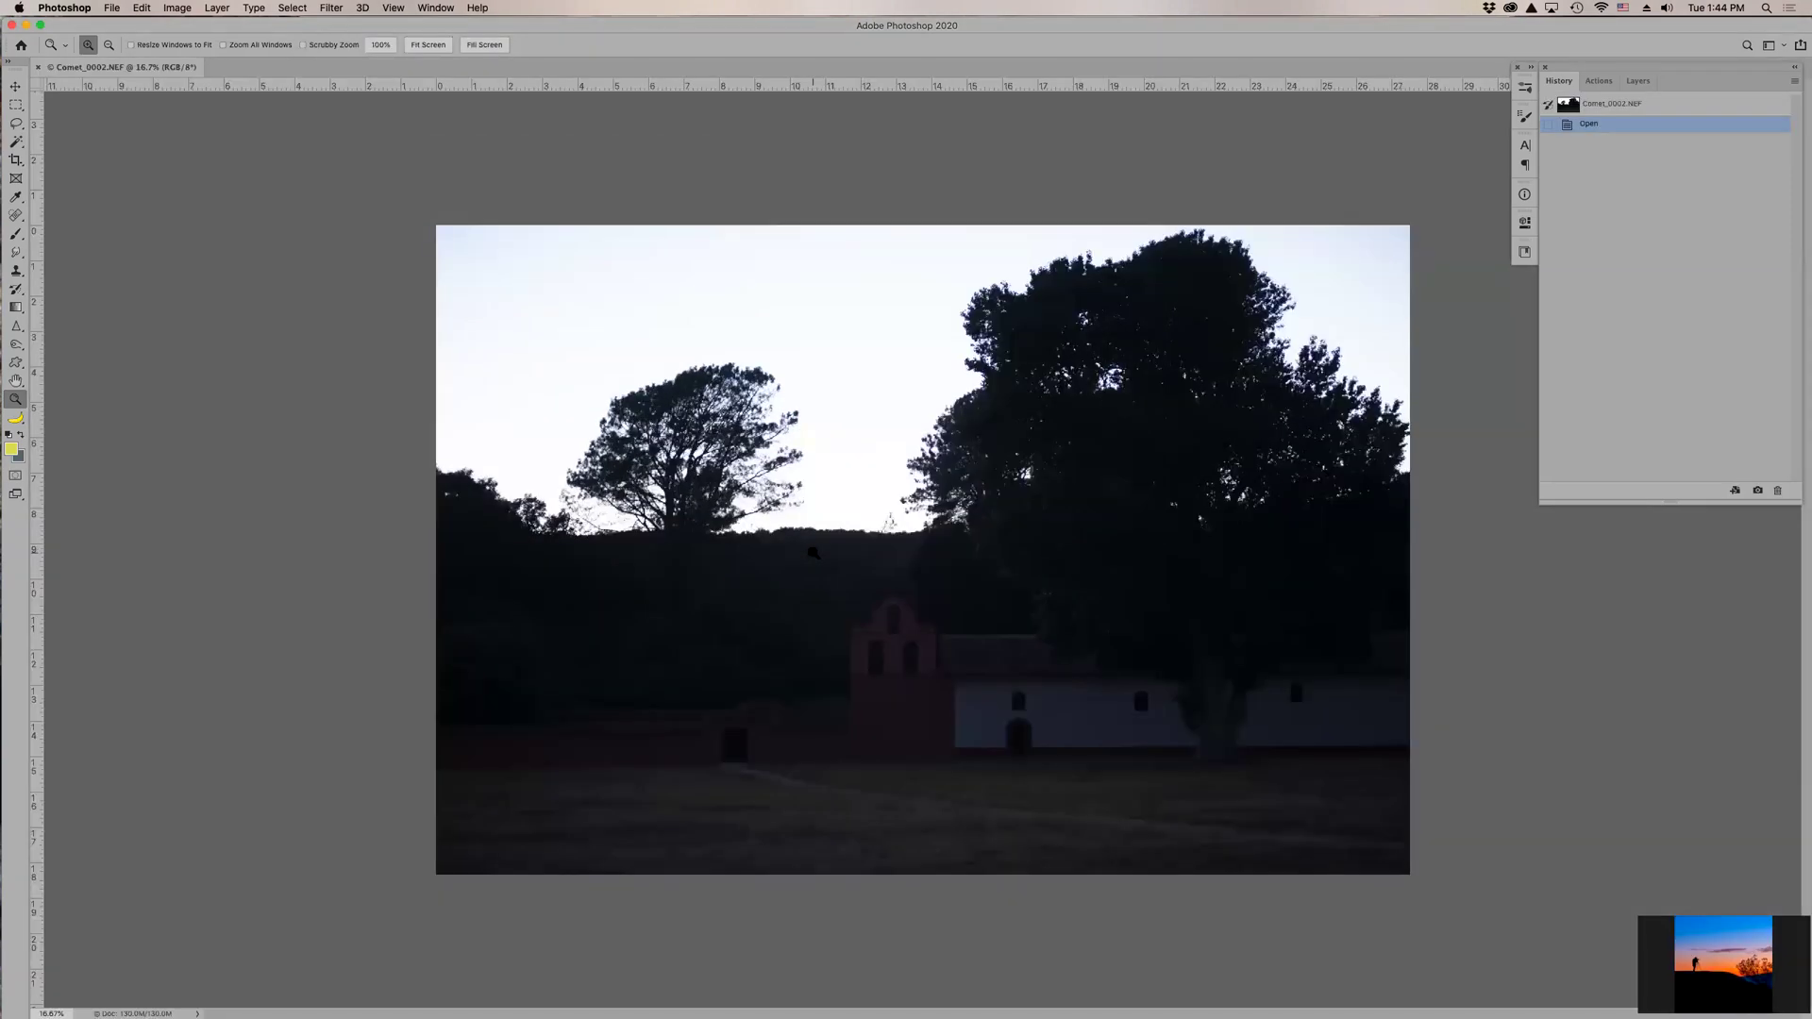
# - Crop the tree and building photo with the 4 x 6 inch 300 ppi crop preset, swapped to 6 in wide by 4 in high
pyautogui.press('c')
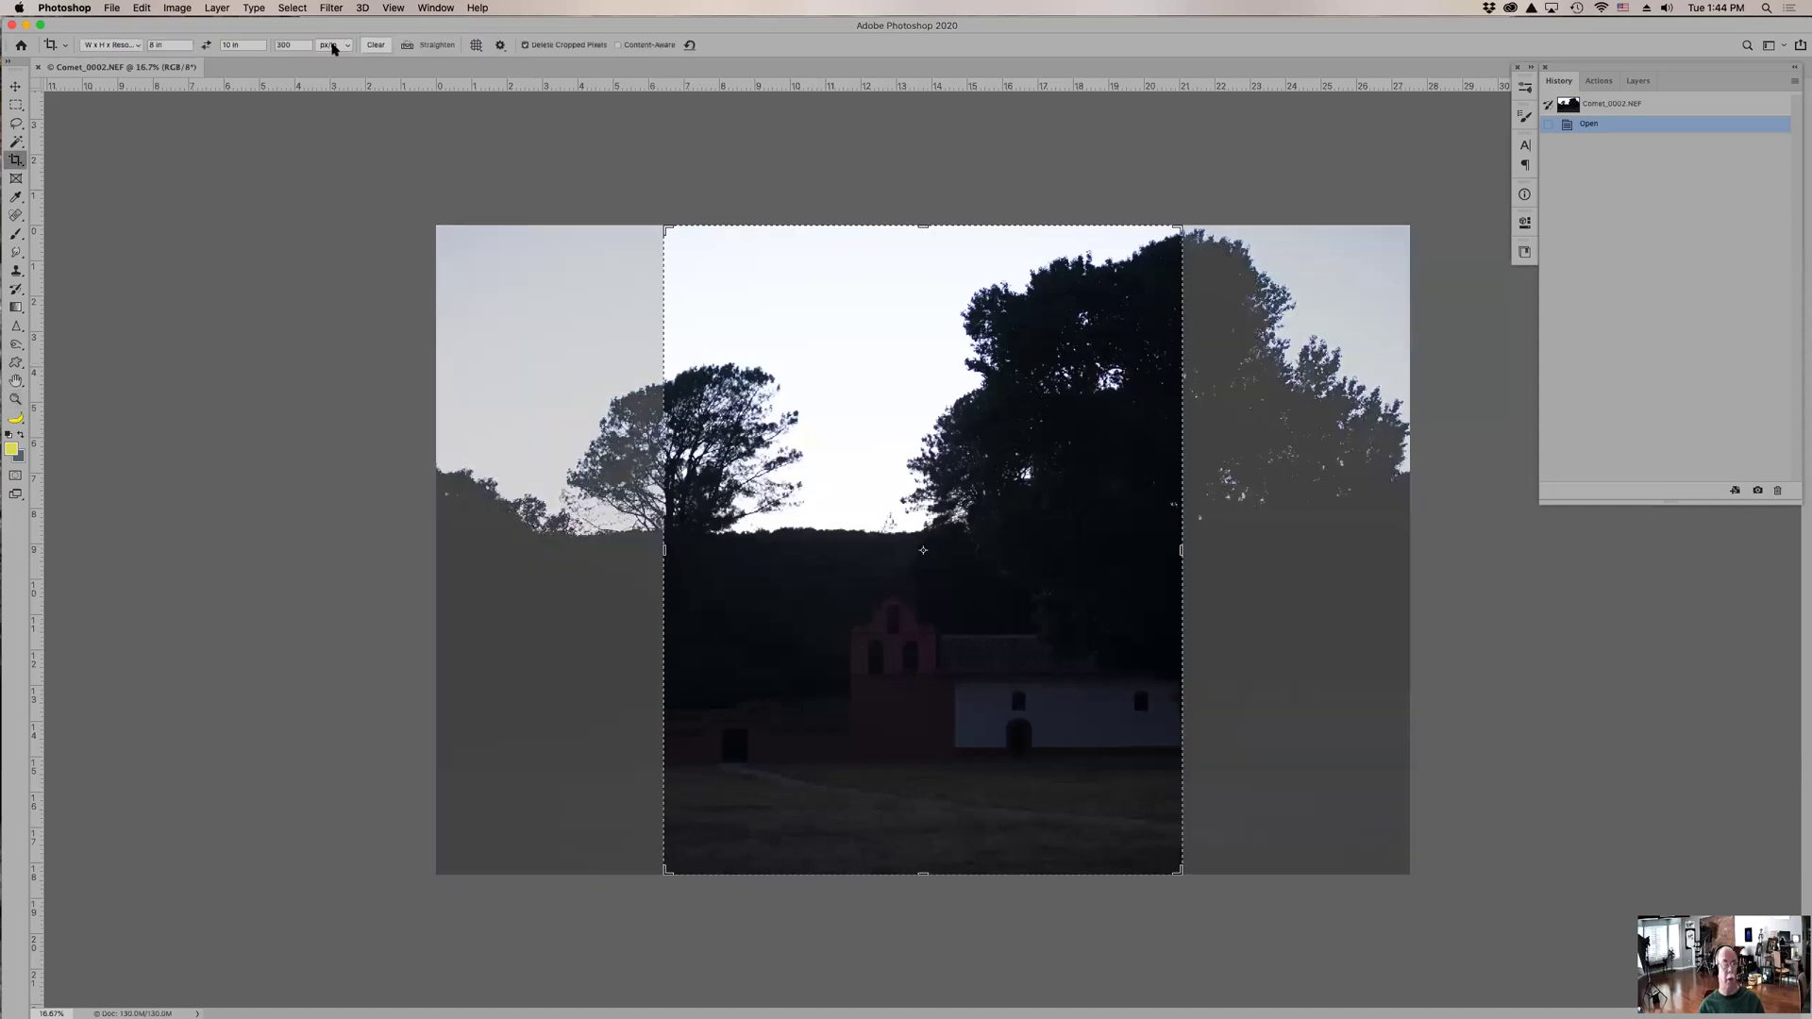
pyautogui.click(103, 45)
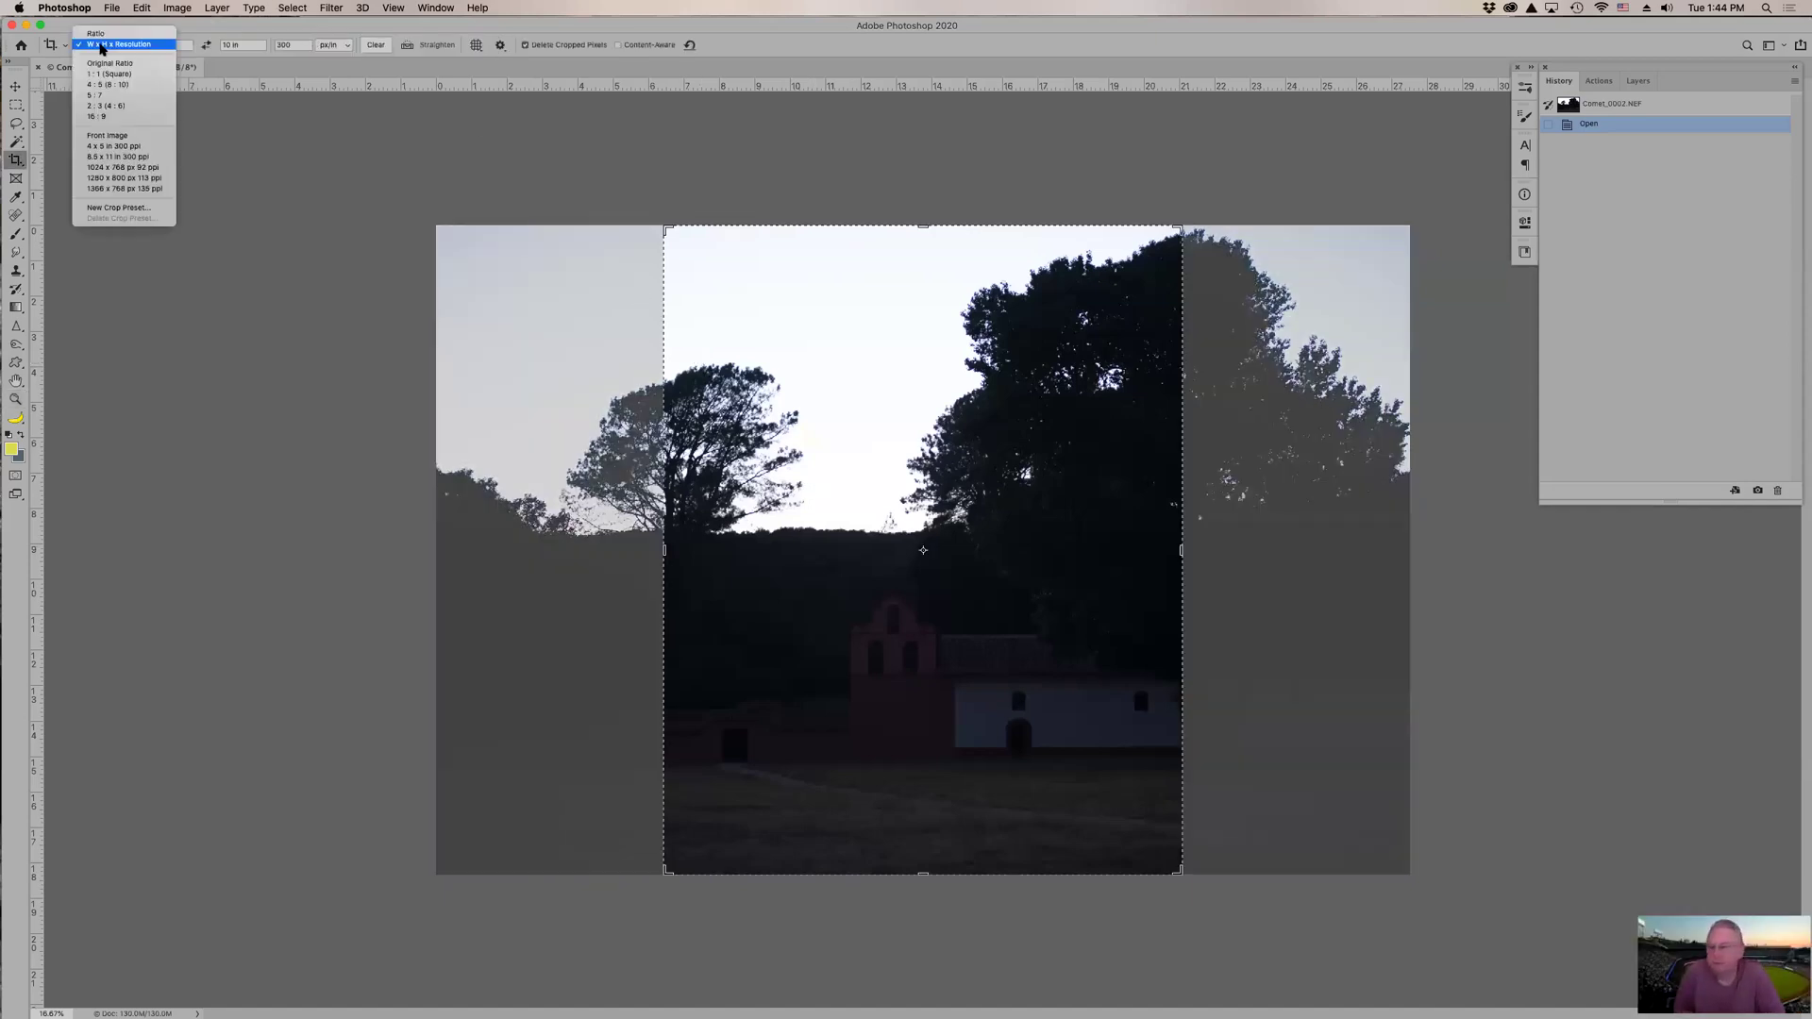
pyautogui.click(51, 46)
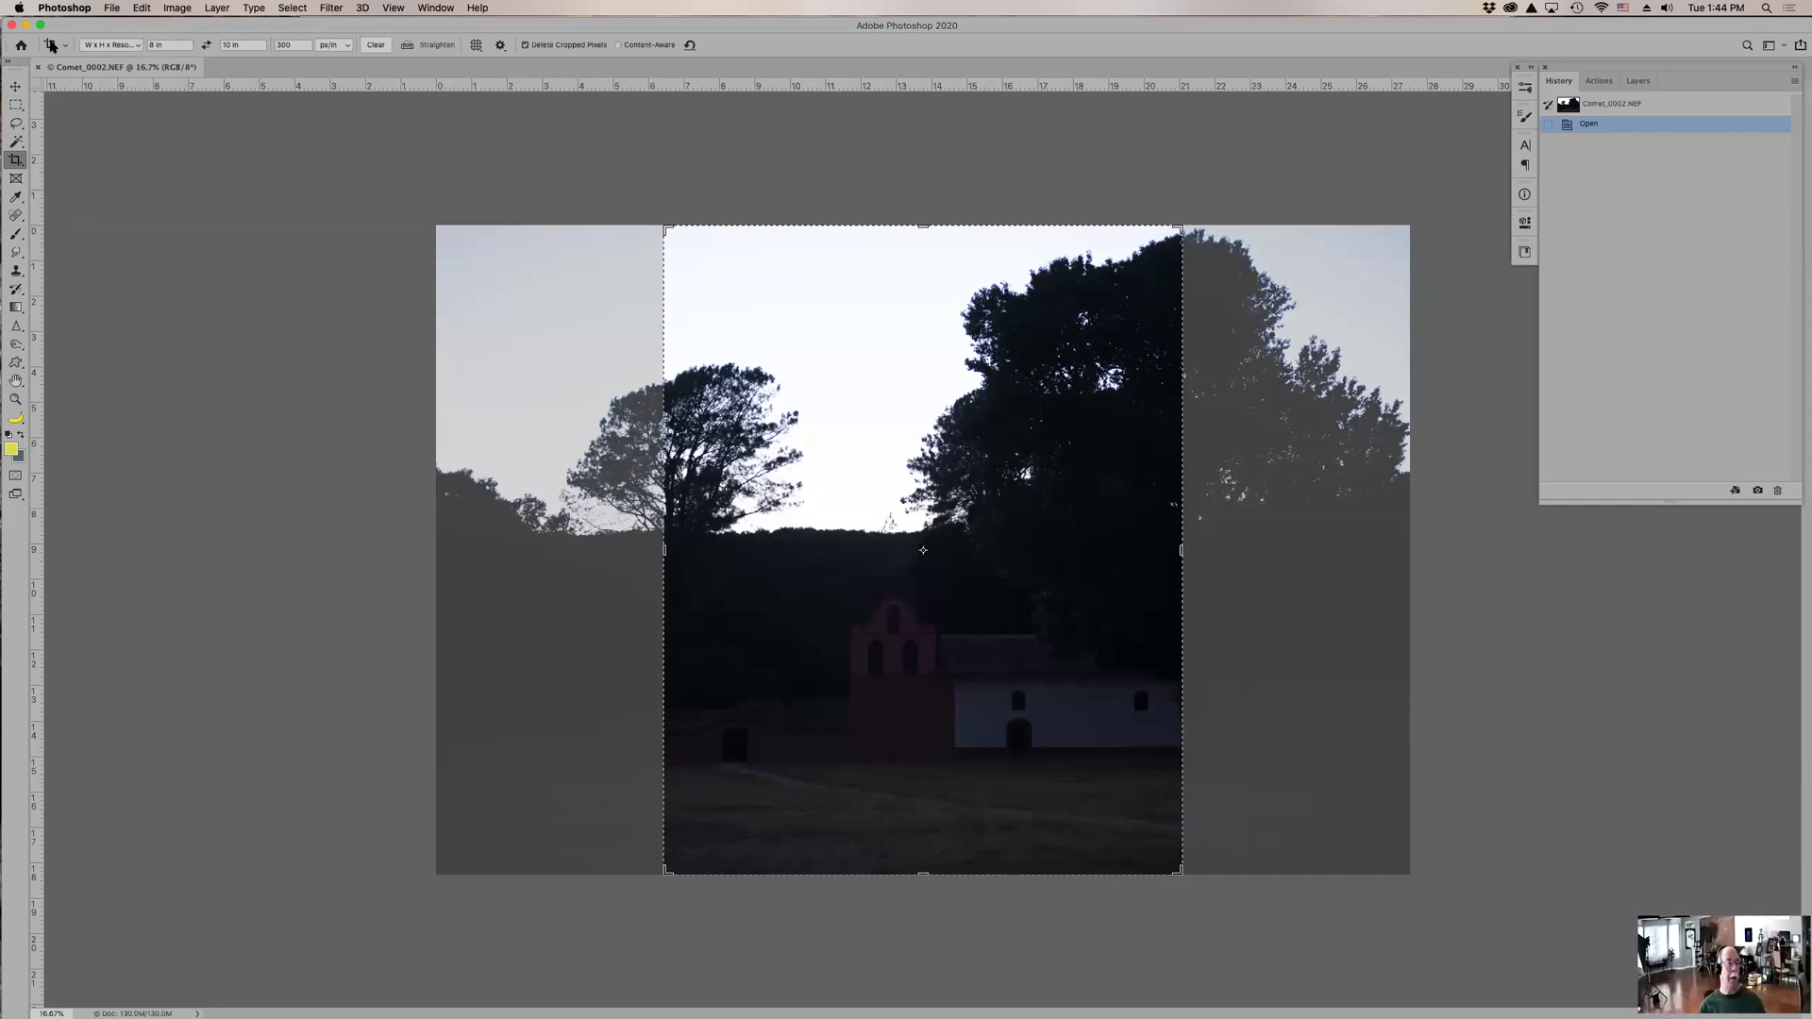
pyautogui.click(51, 46)
pyautogui.click(135, 72)
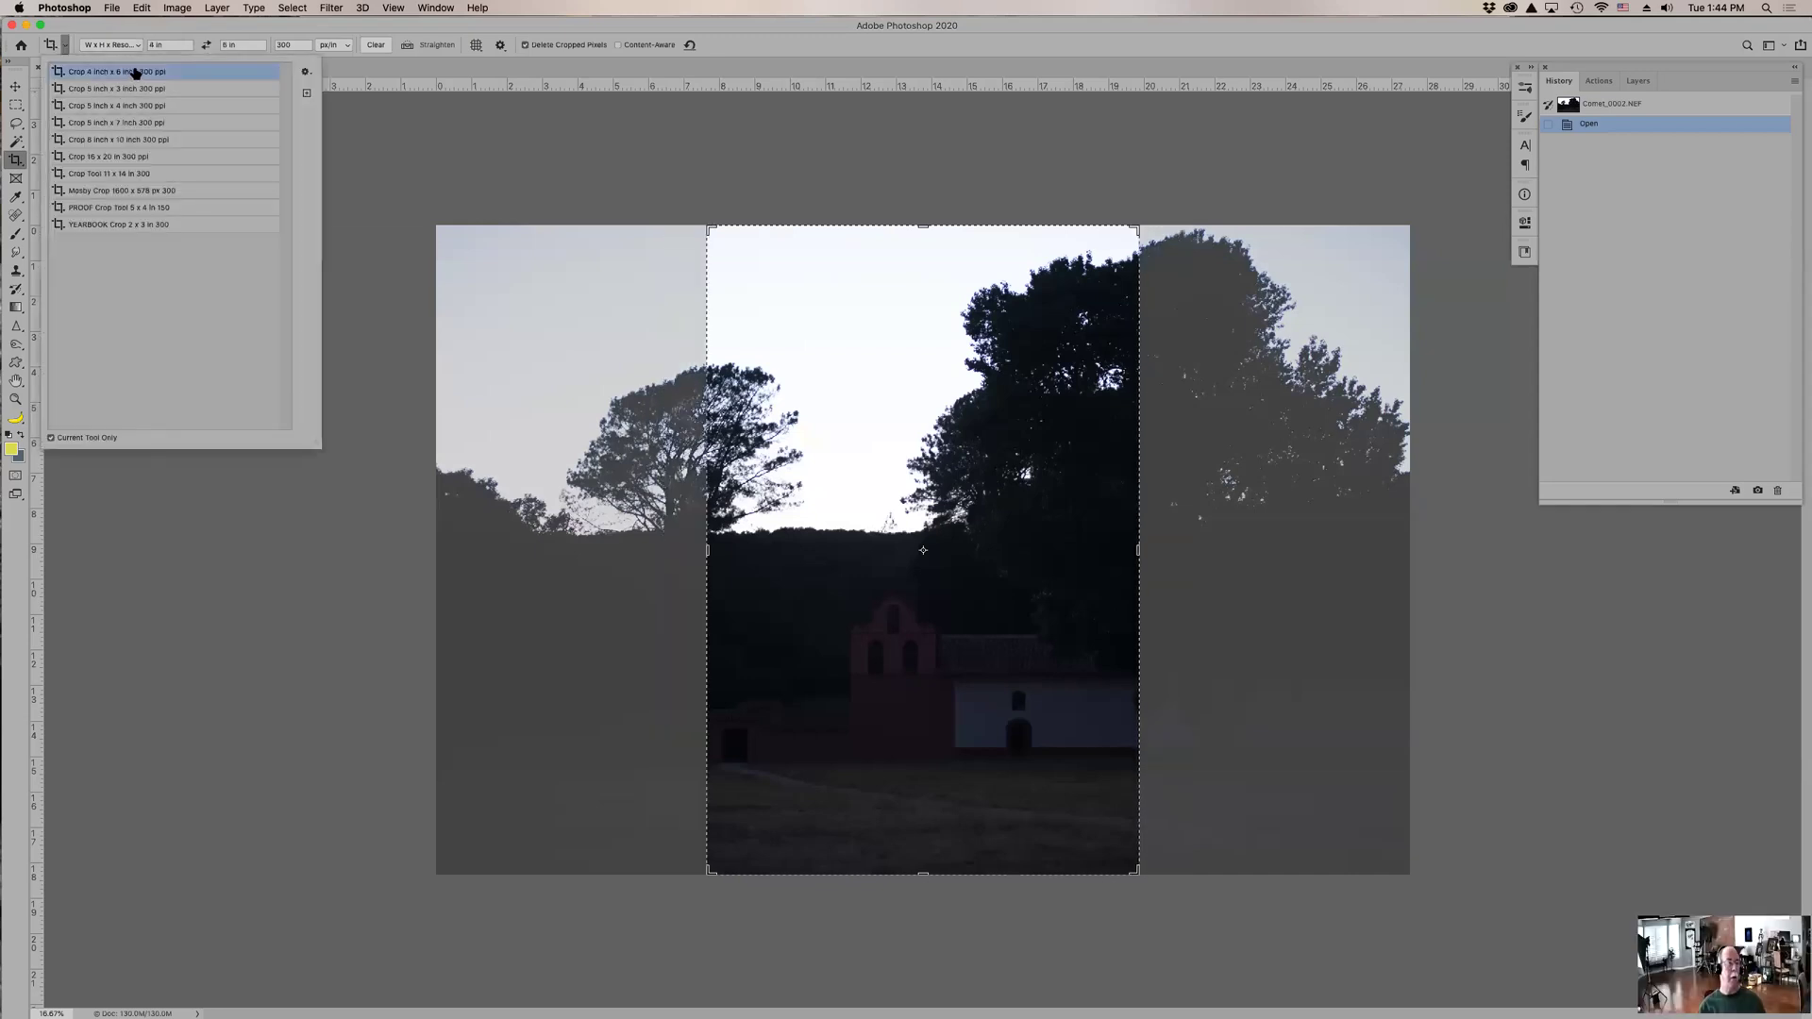
pyautogui.click(207, 45)
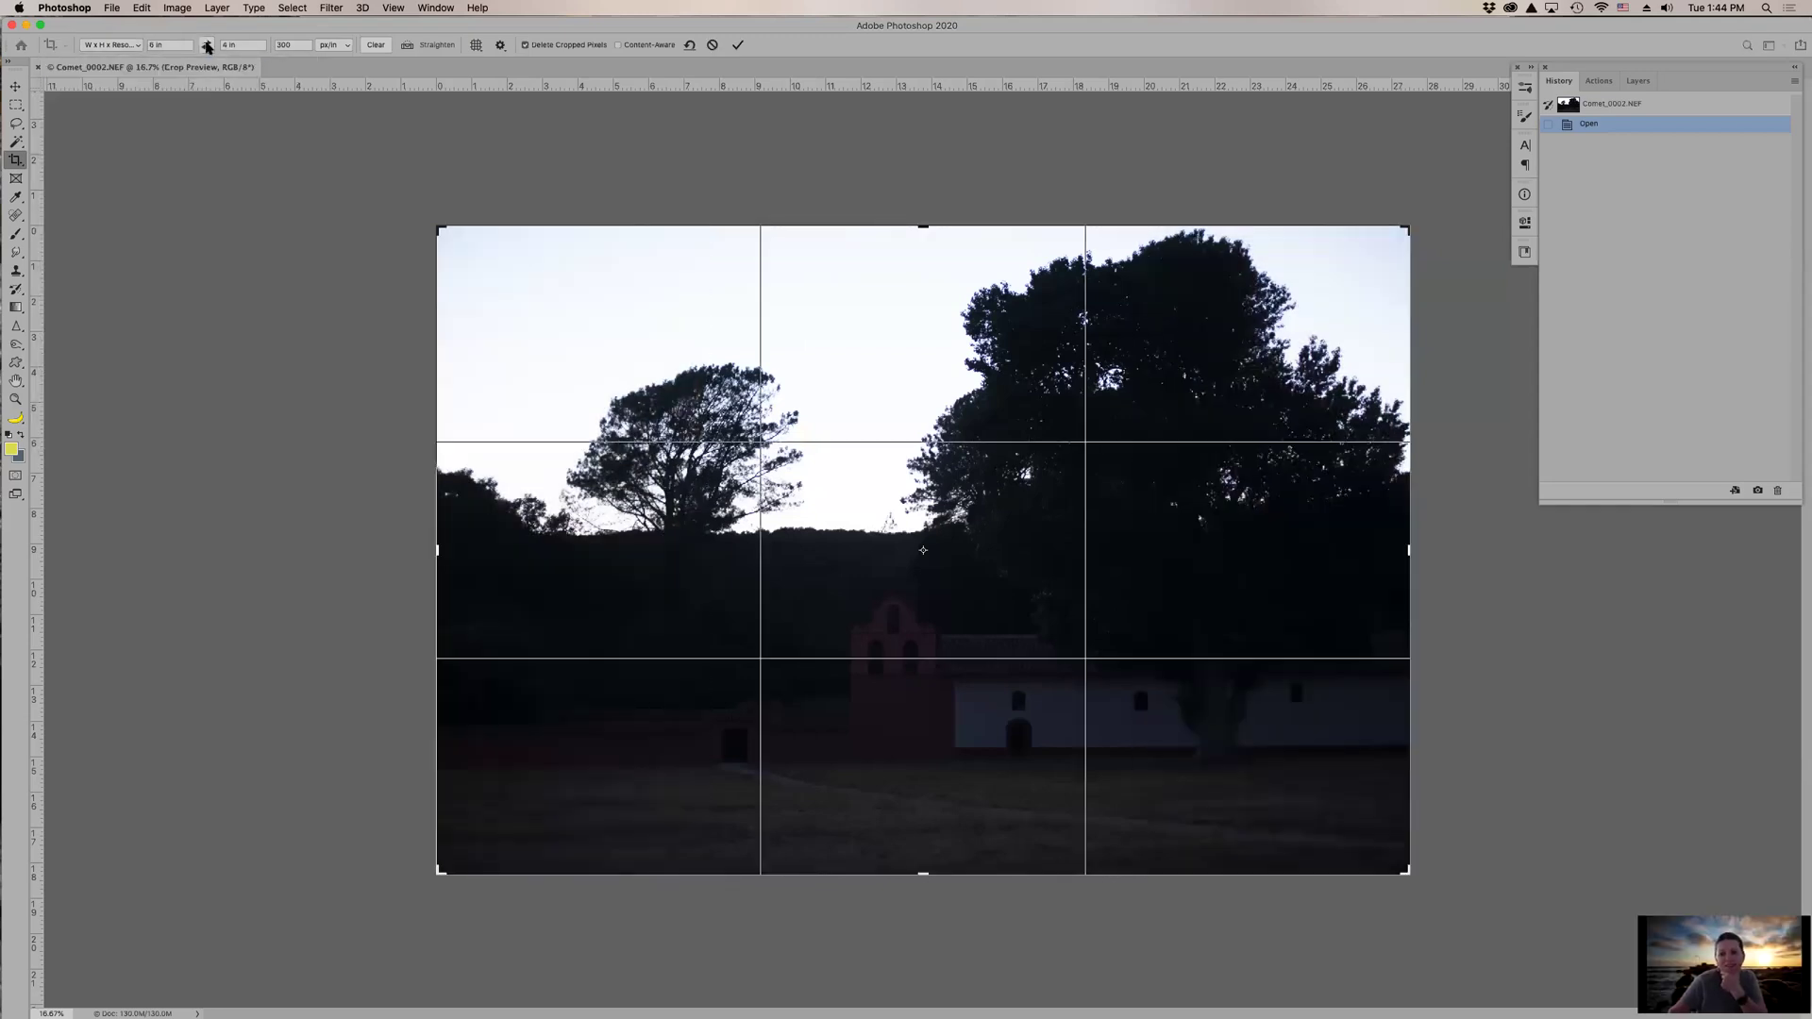
pyautogui.press('Return')
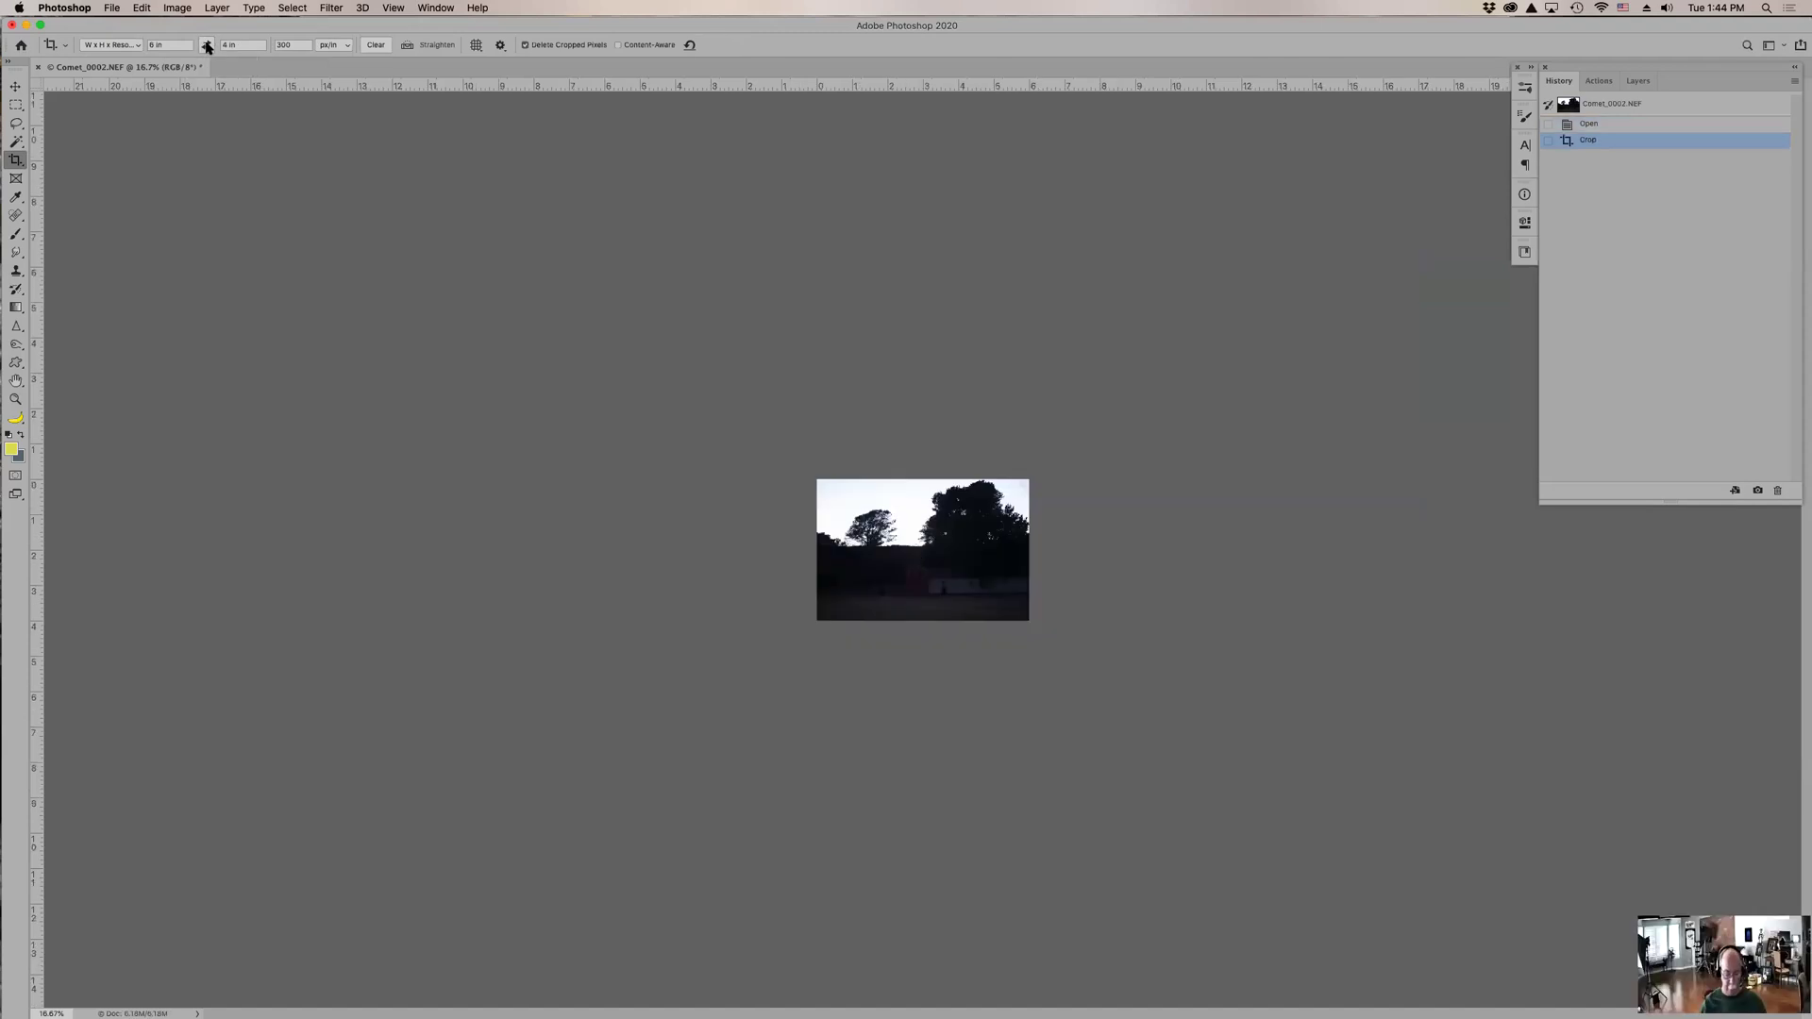
pyautogui.press('super+0')
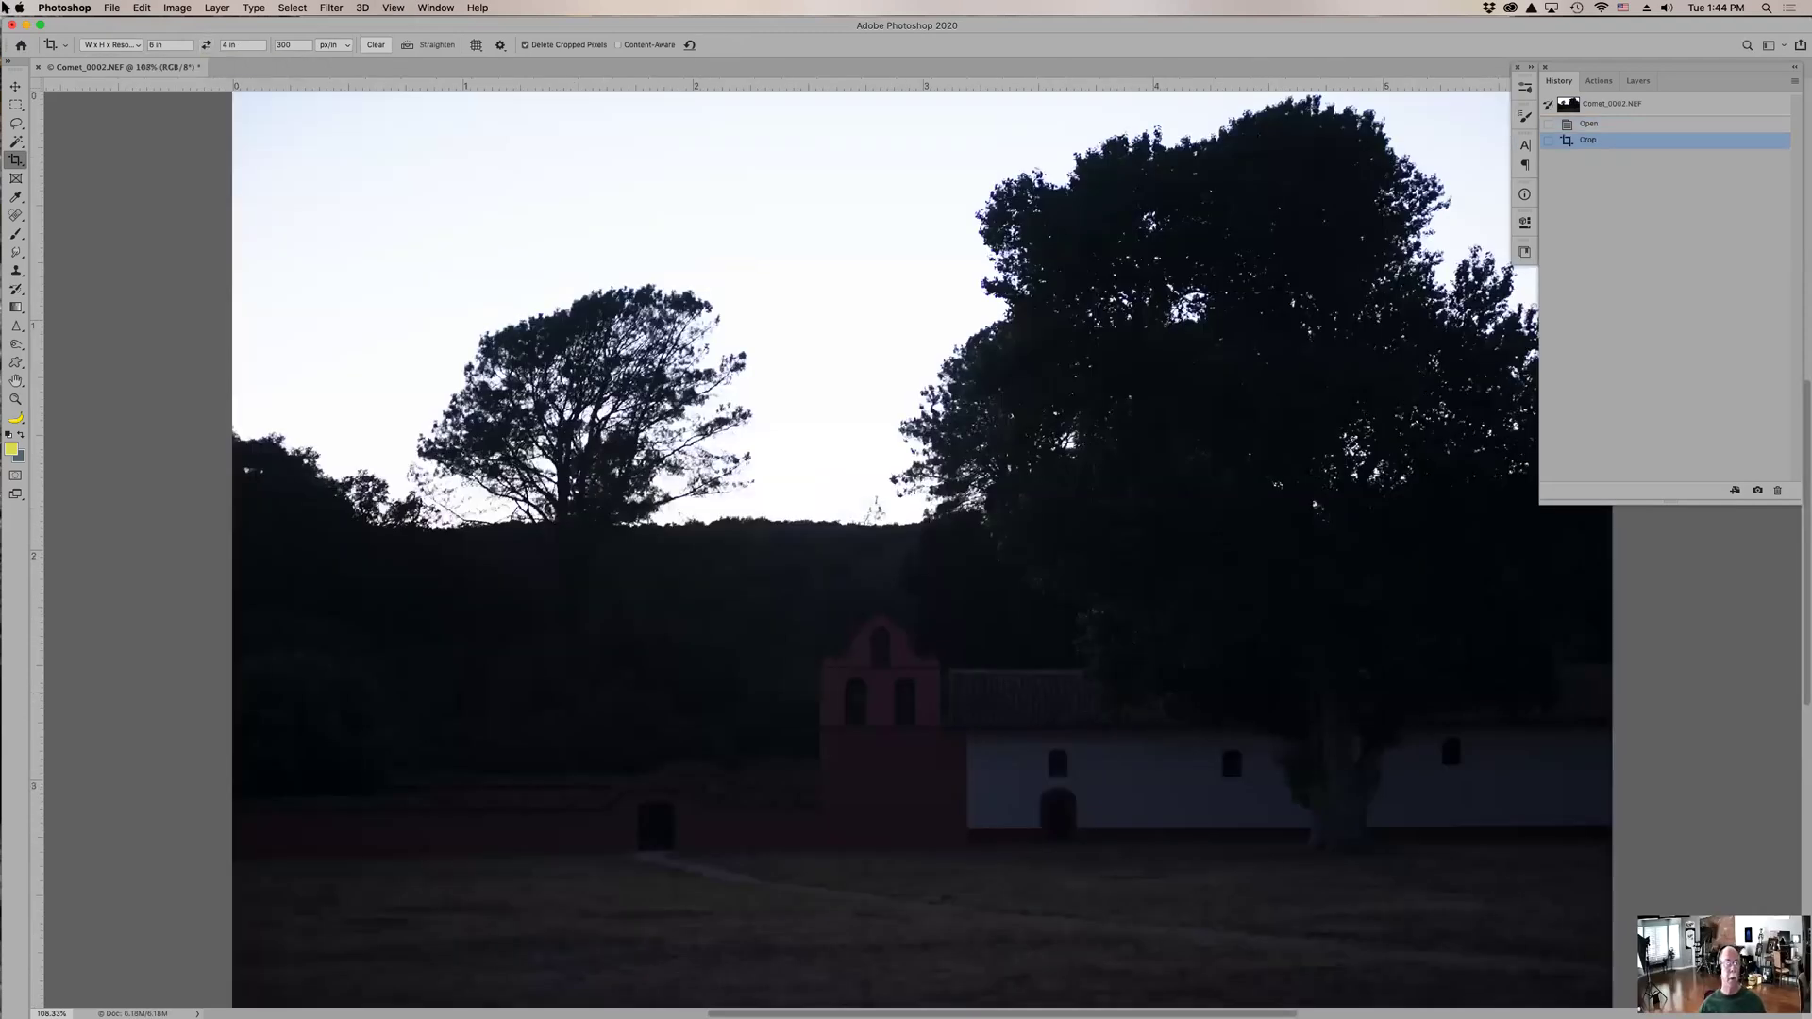
# - Run the Luminar 4 filter on the cropped photo and try adding Clouds 2 with AI Augmented Sky
pyautogui.click(331, 9)
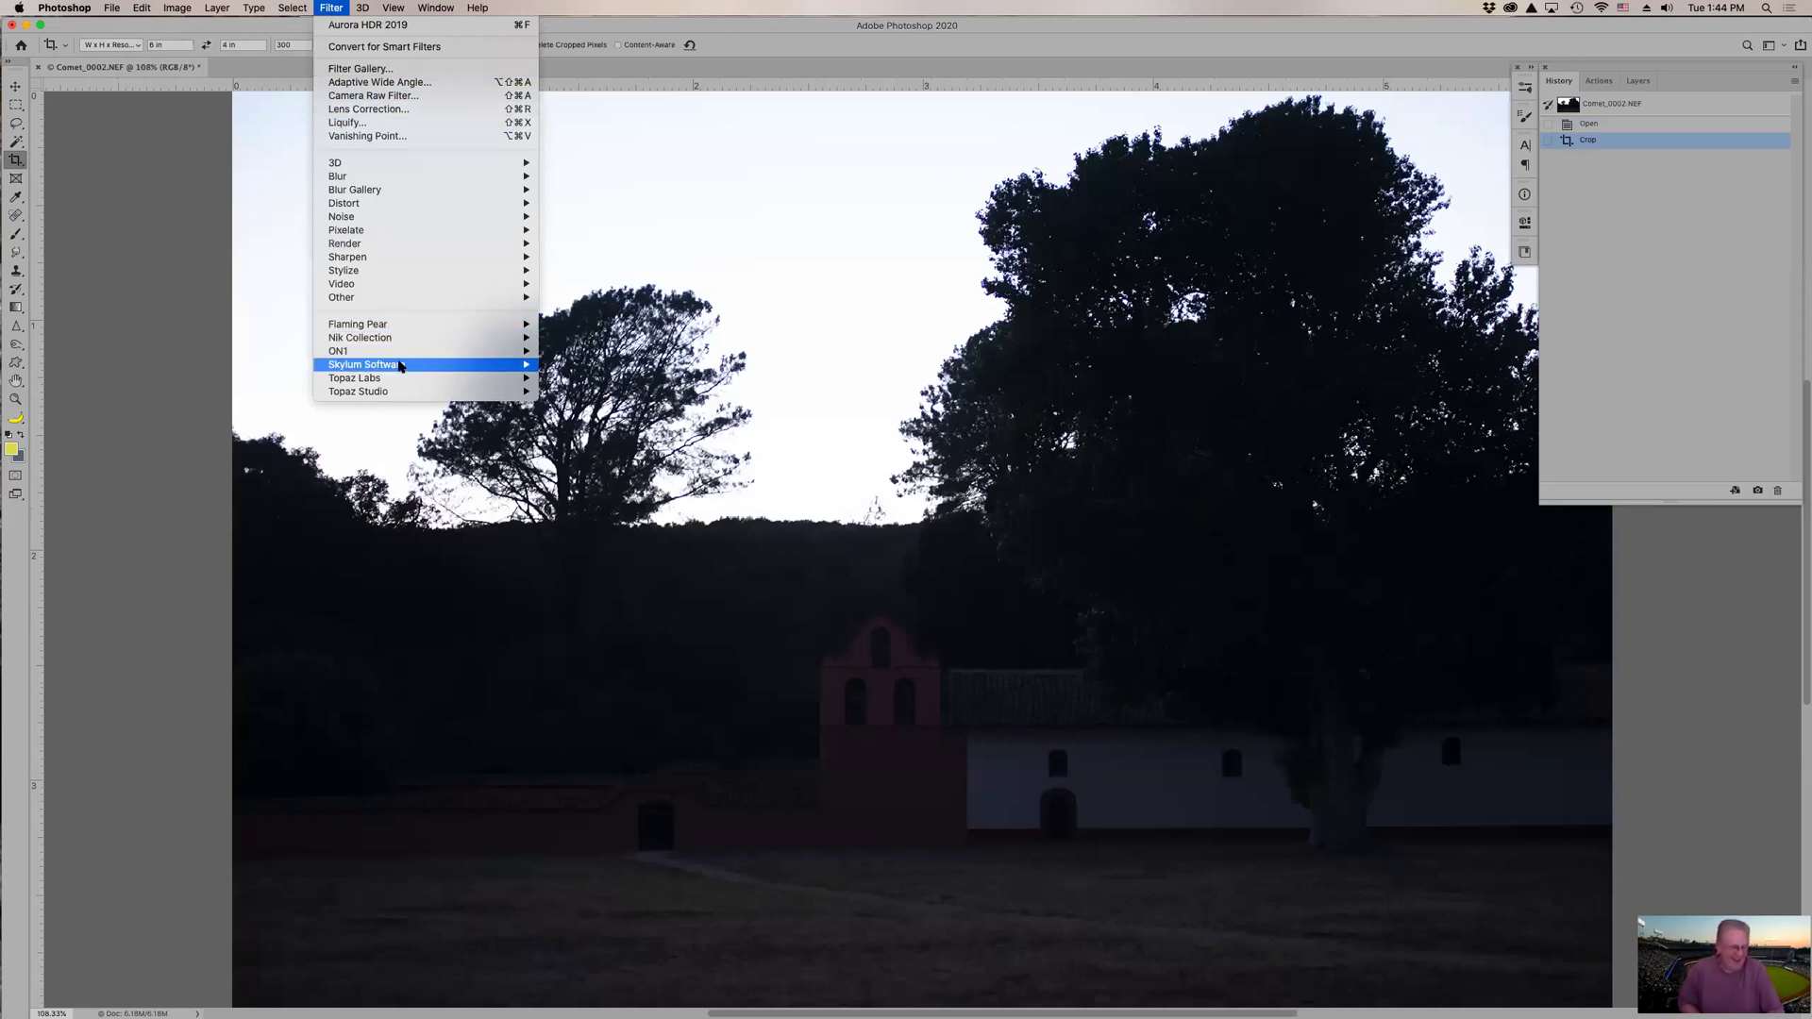
pyautogui.moveTo(401, 366)
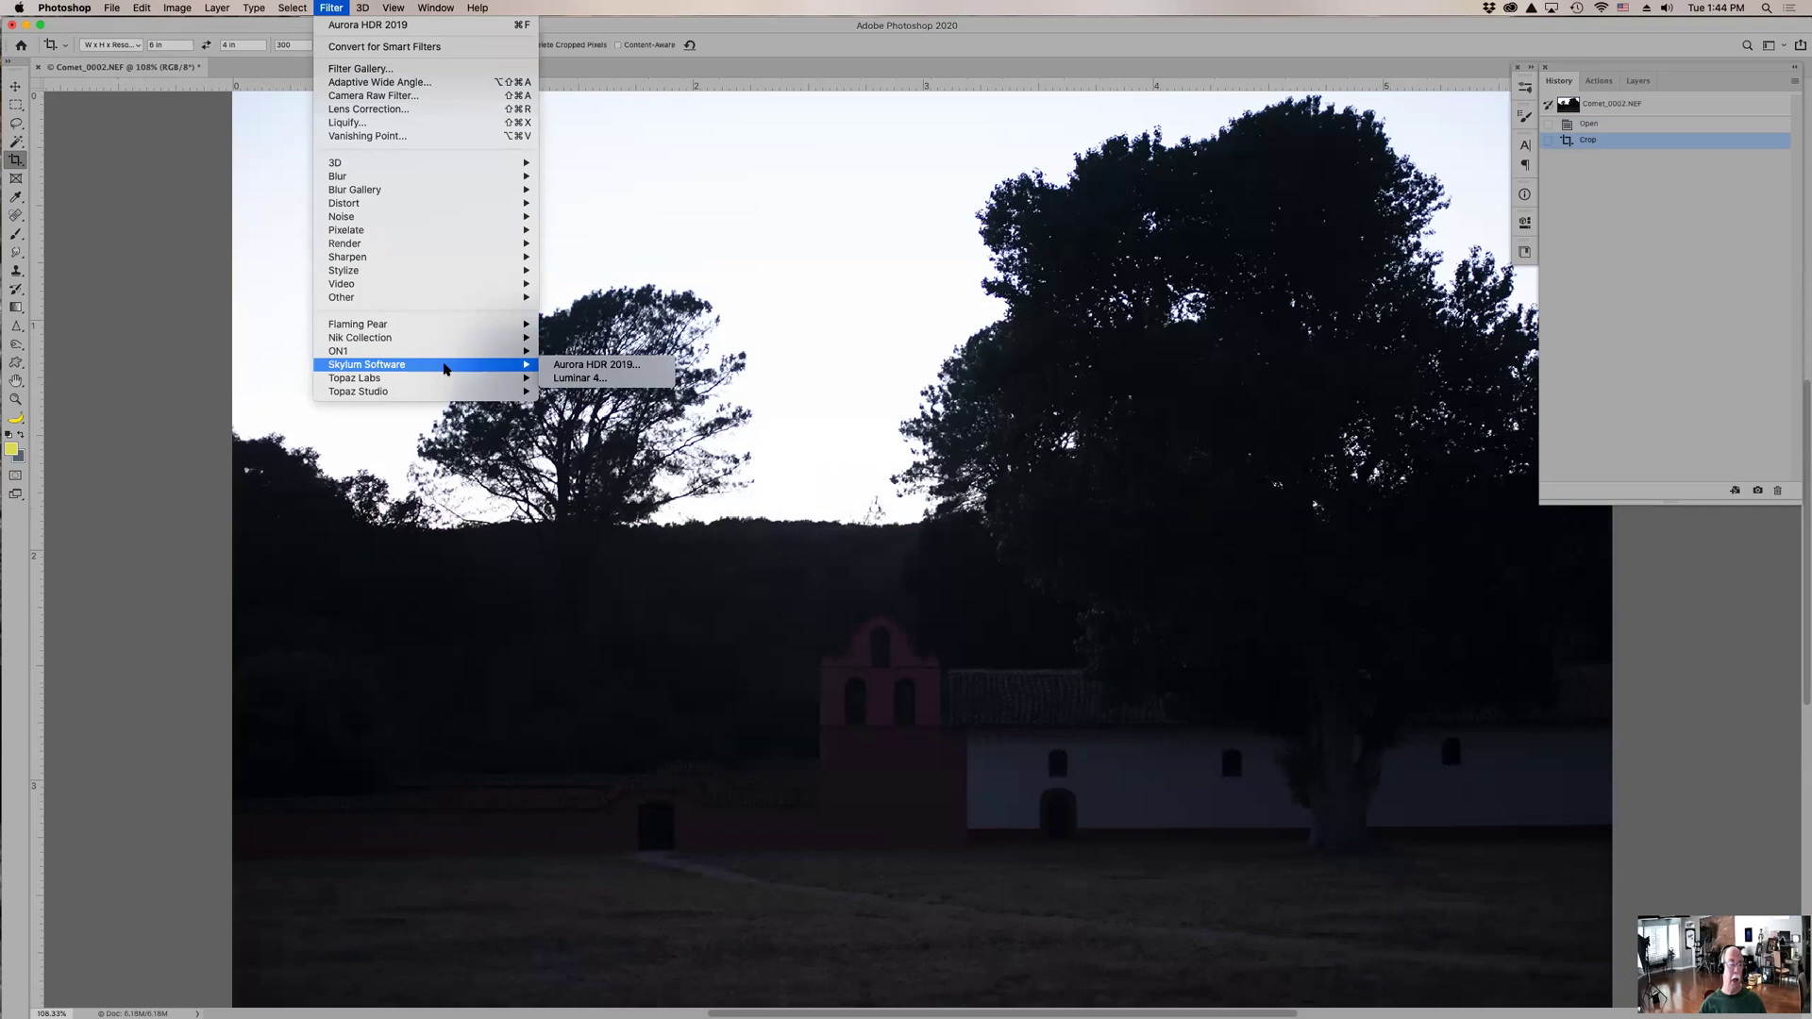
pyautogui.click(608, 380)
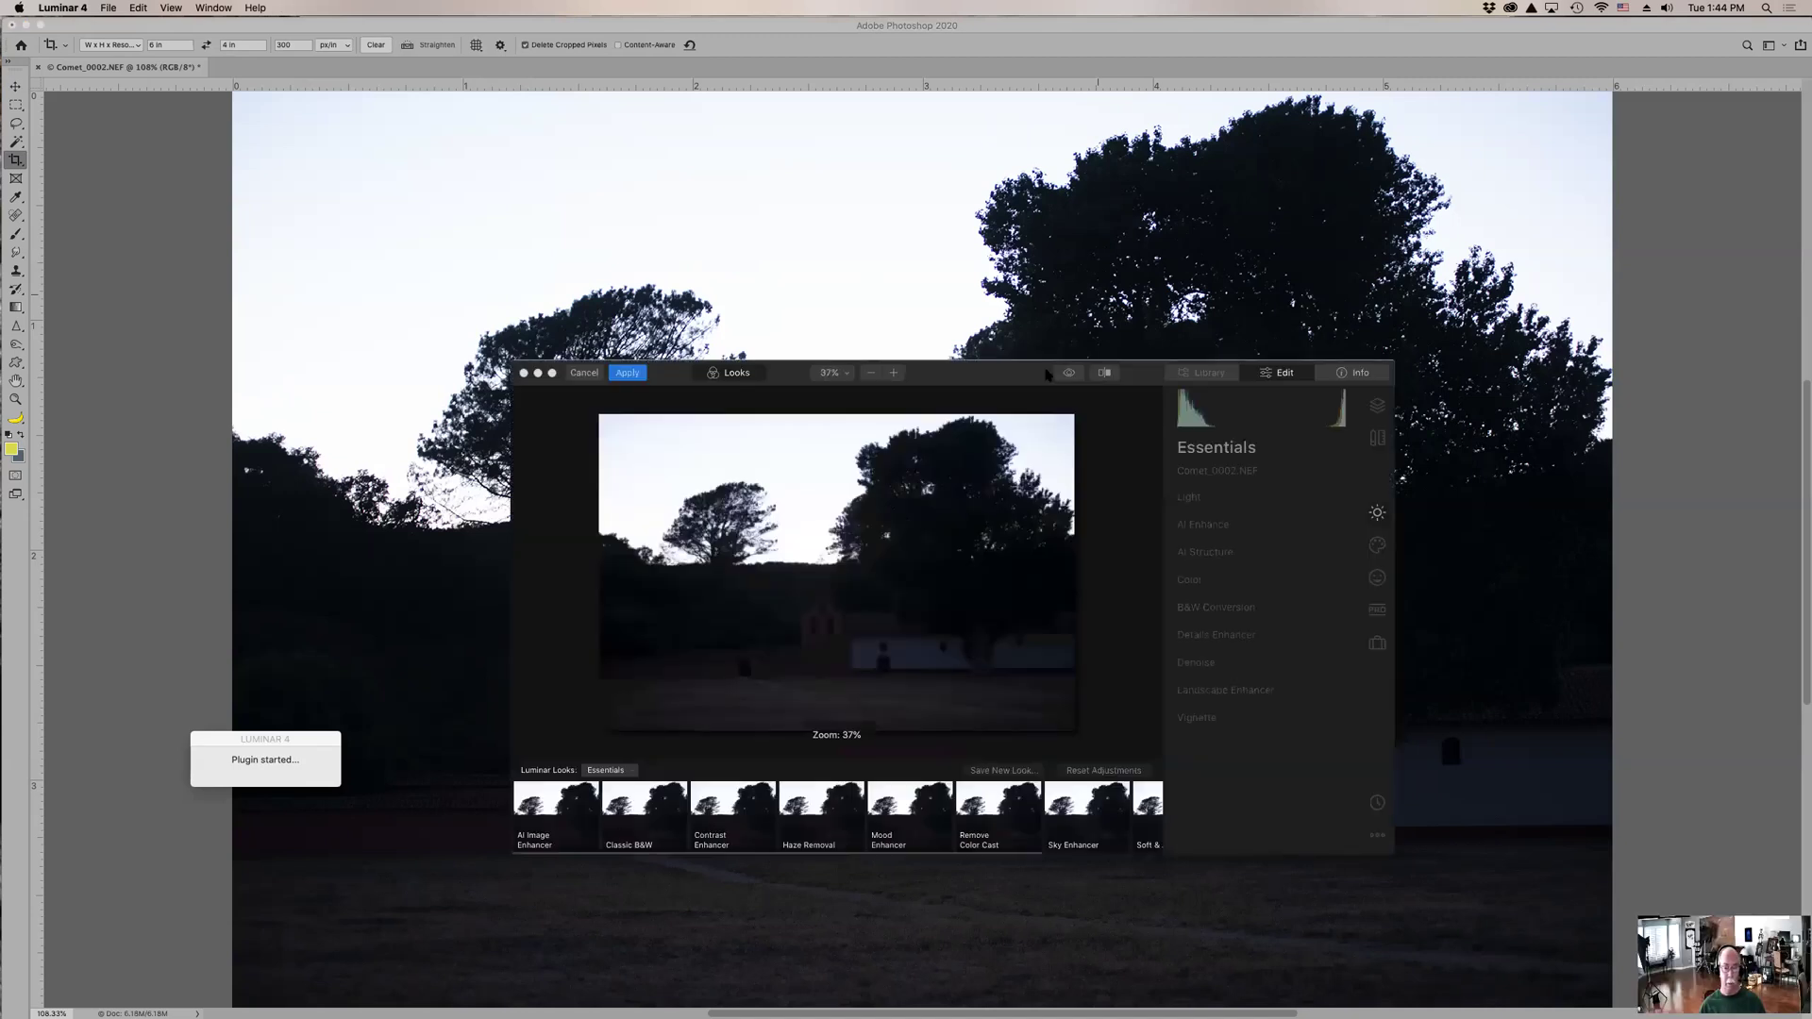
pyautogui.click(1375, 556)
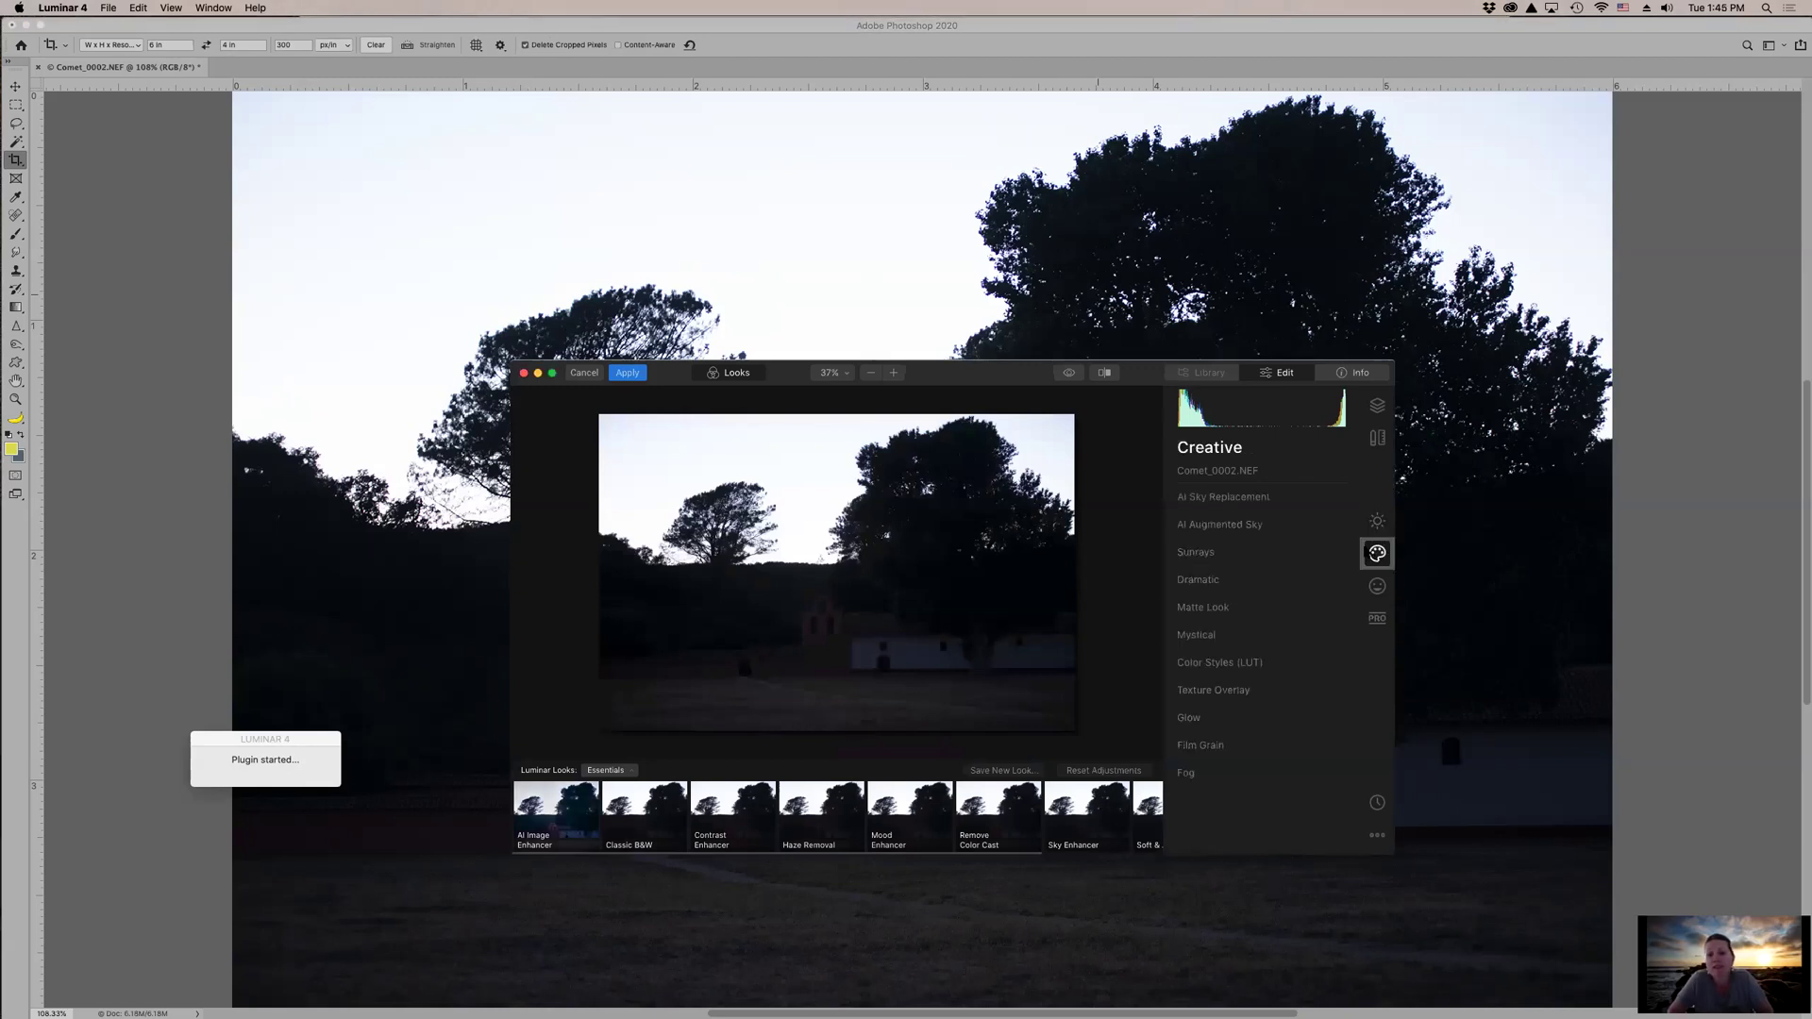
pyautogui.click(1279, 526)
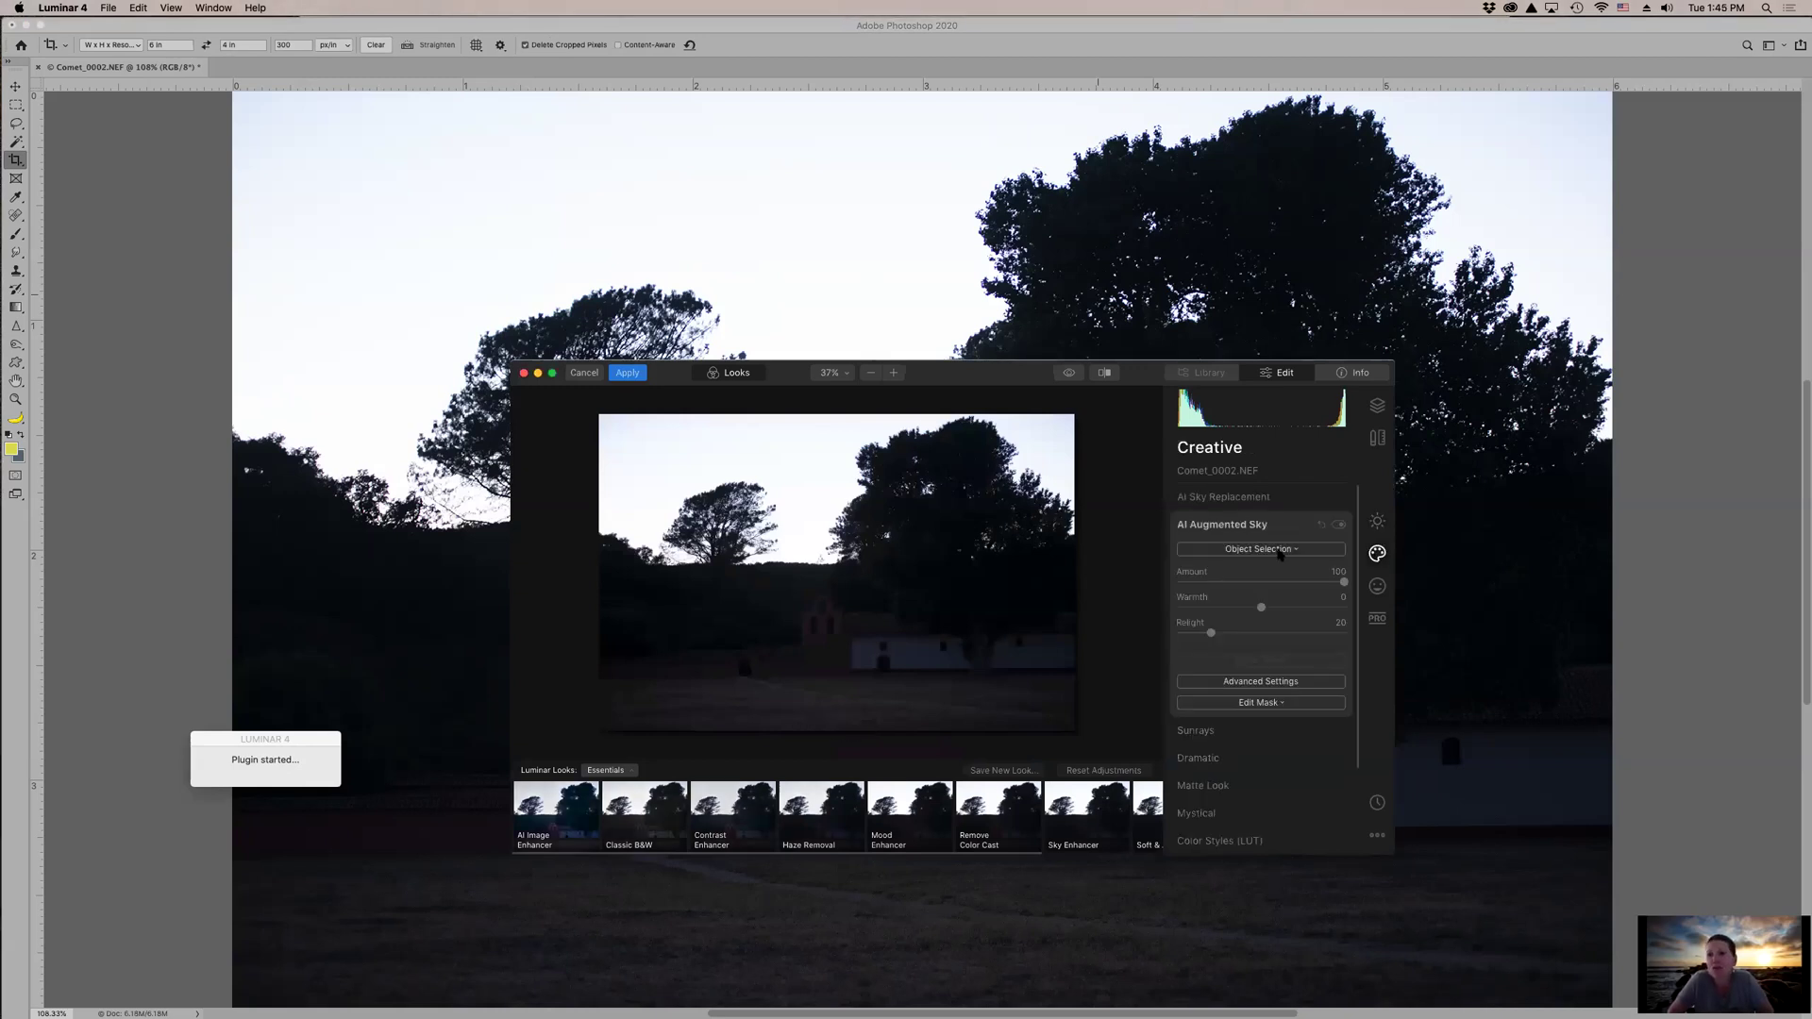
pyautogui.click(1280, 550)
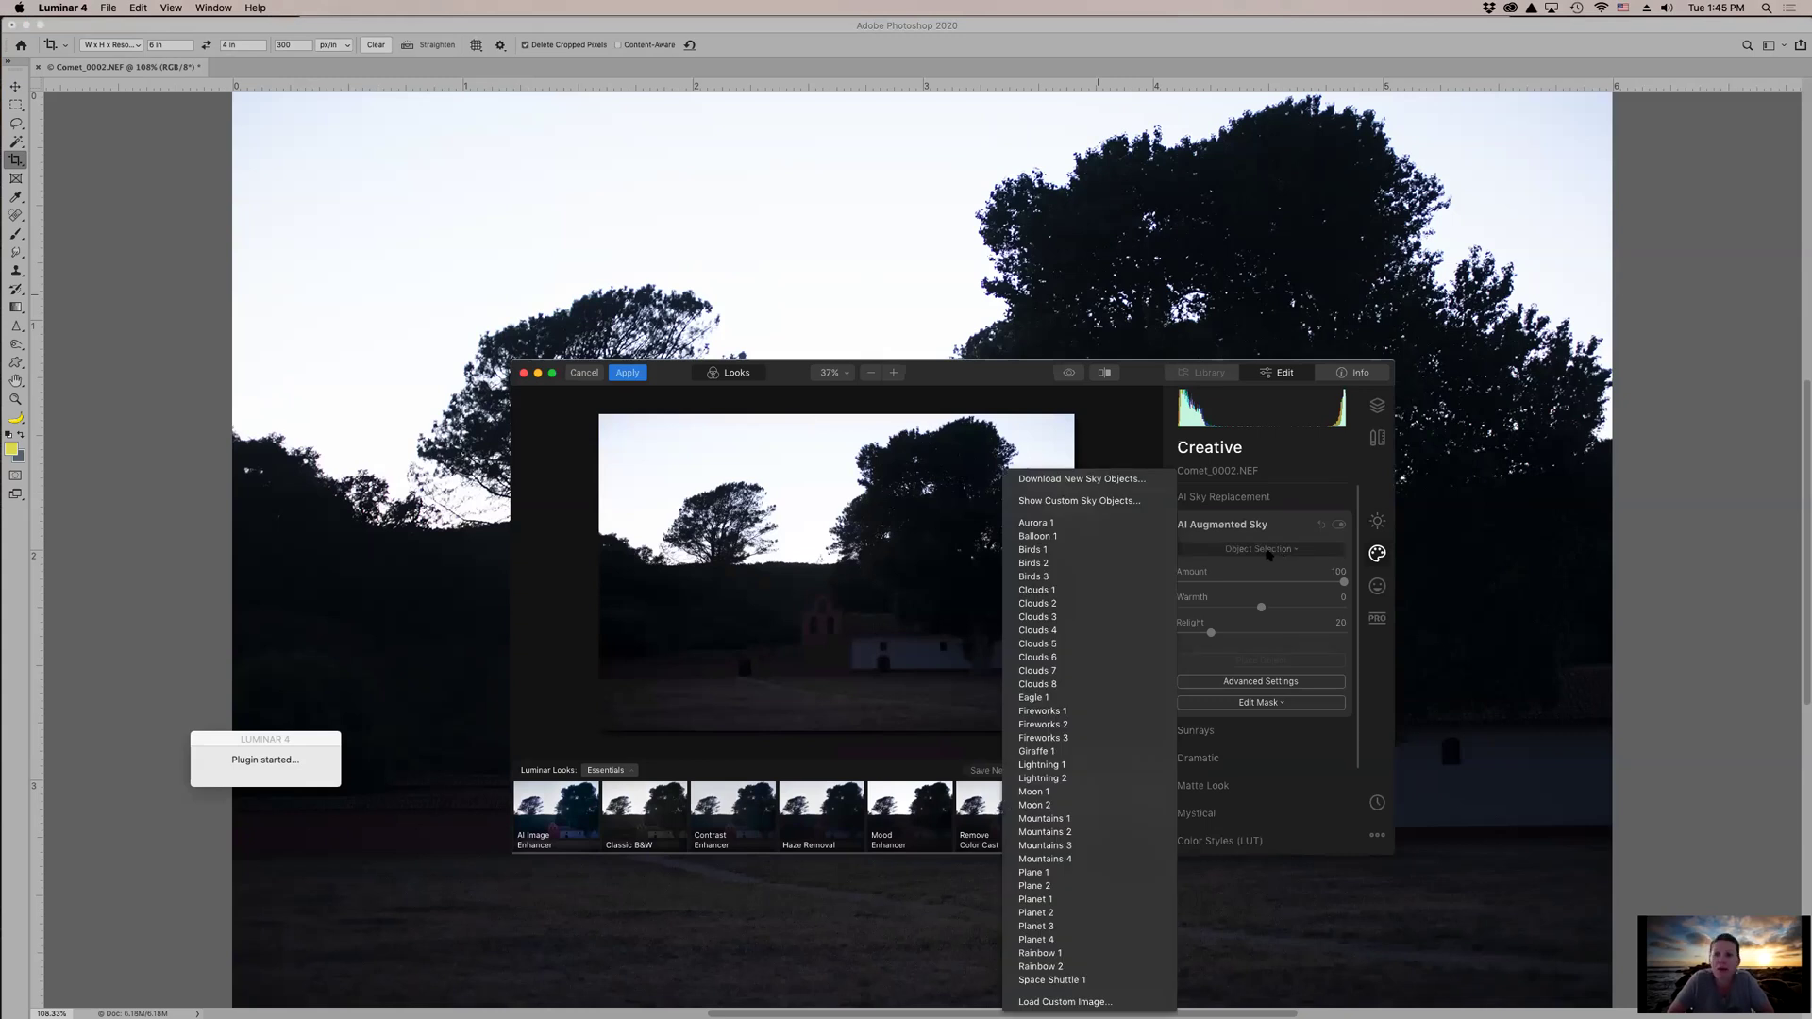
pyautogui.click(1095, 604)
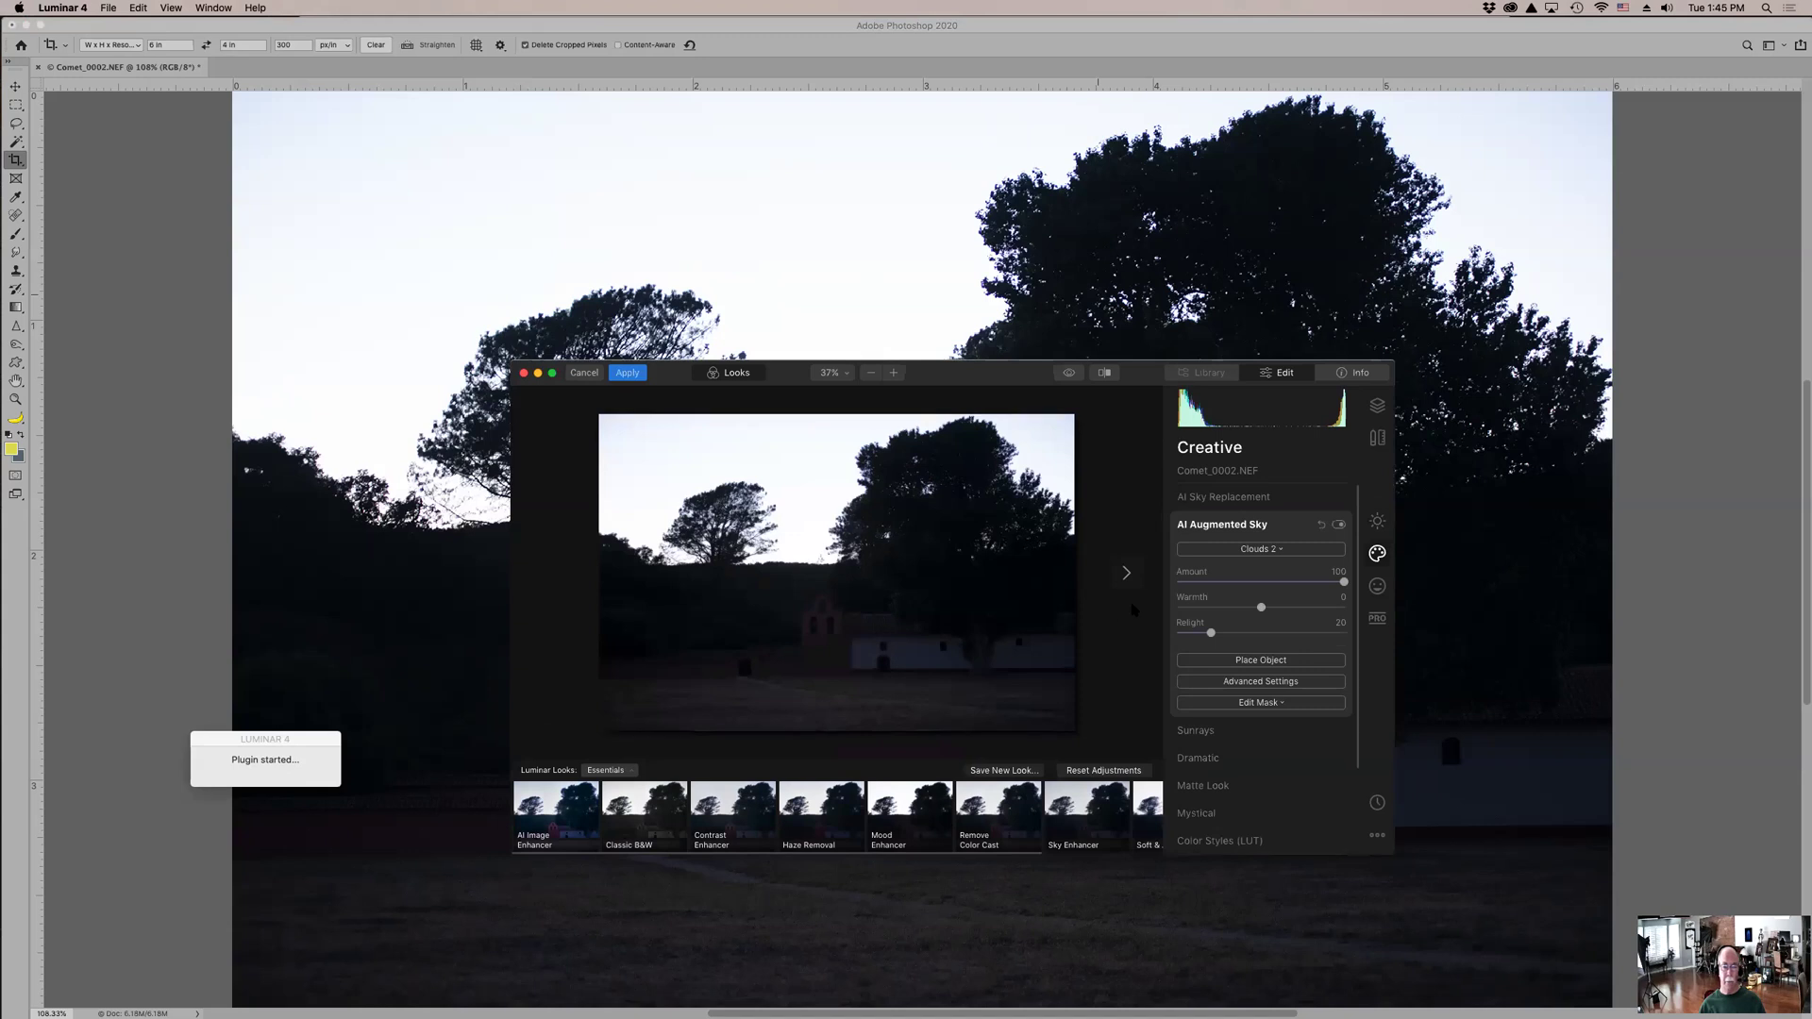
# - Try Clouds 4 as the augmented sky object, and quit the Luminar 4 plugin discarding all changes
pyautogui.click(1278, 554)
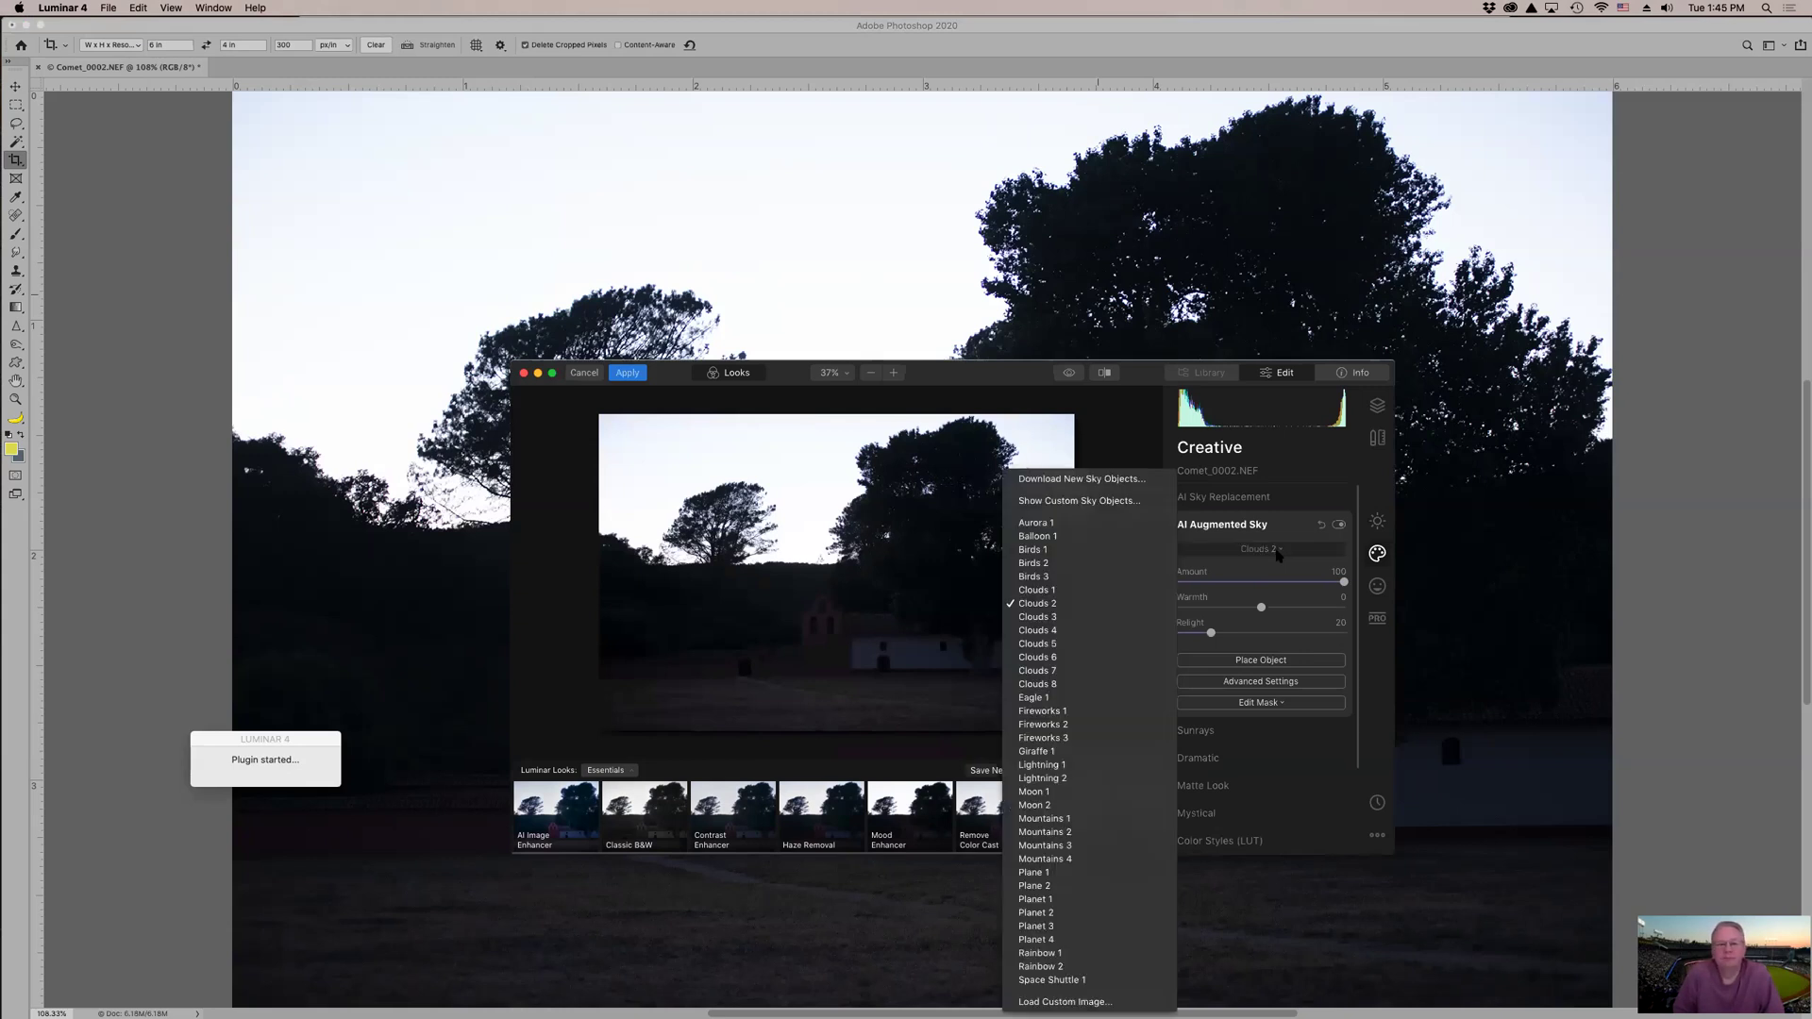
pyautogui.click(1099, 630)
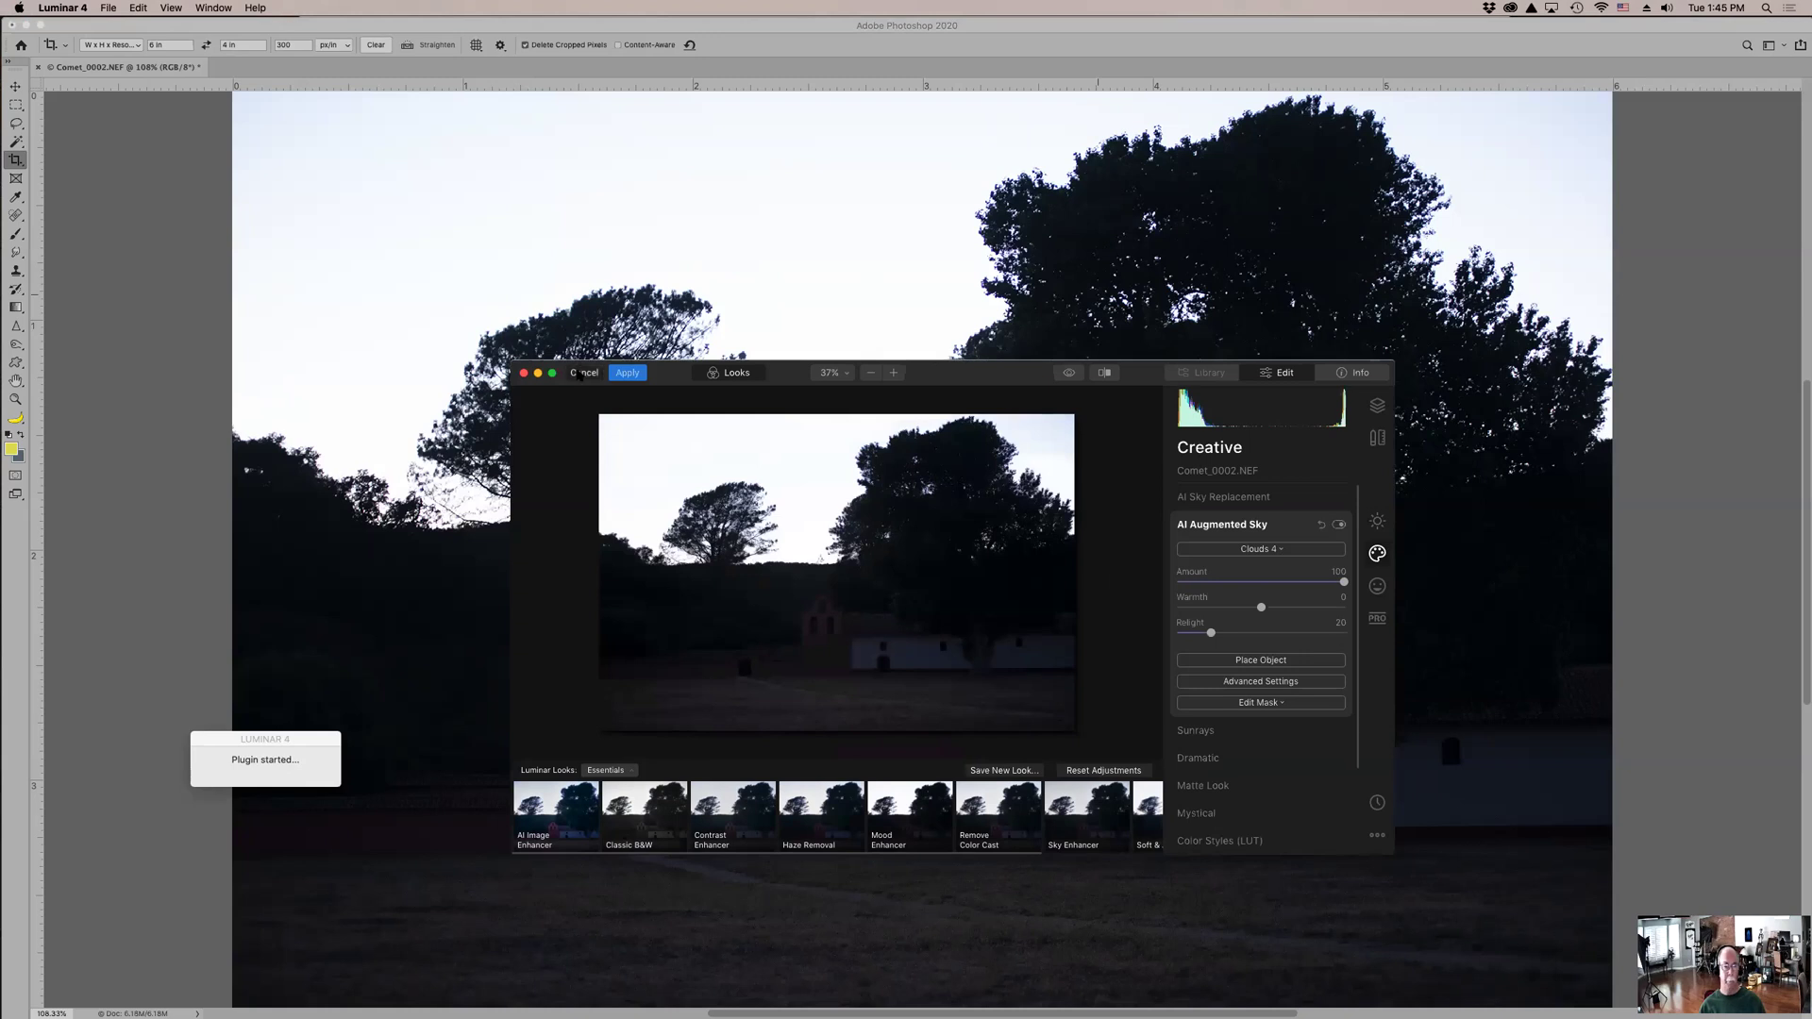
pyautogui.click(521, 374)
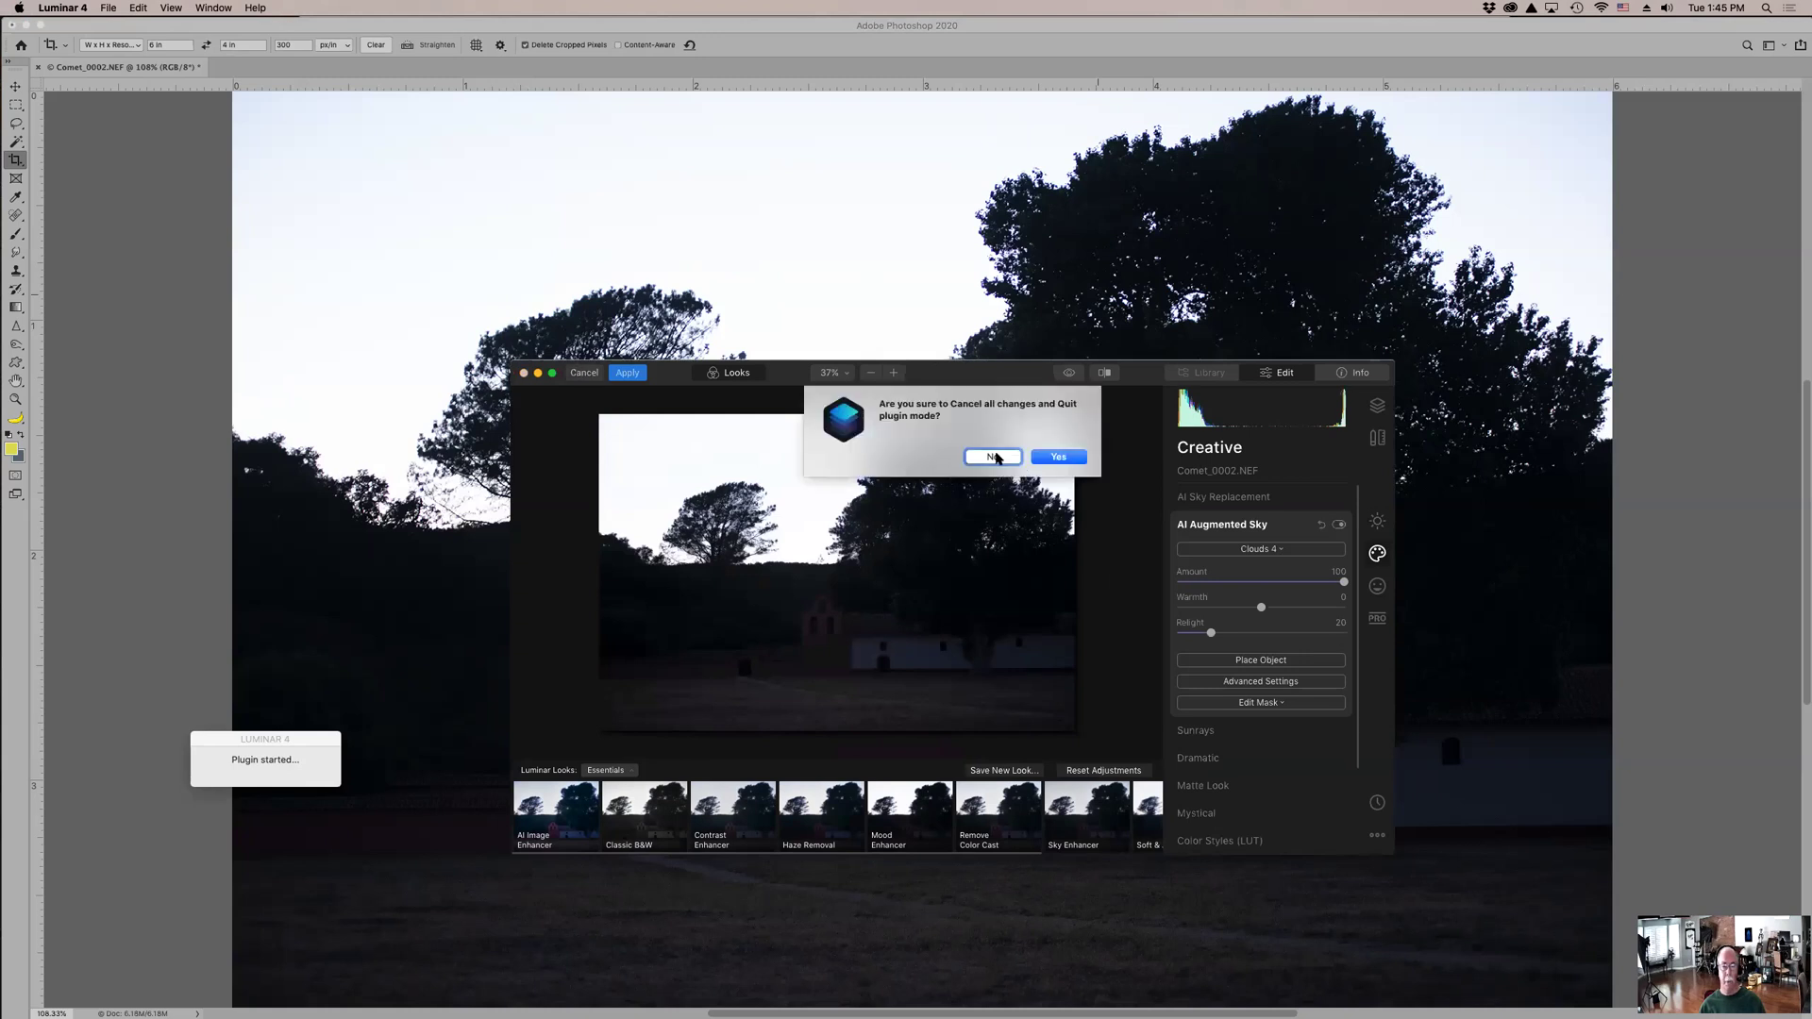
pyautogui.click(1044, 458)
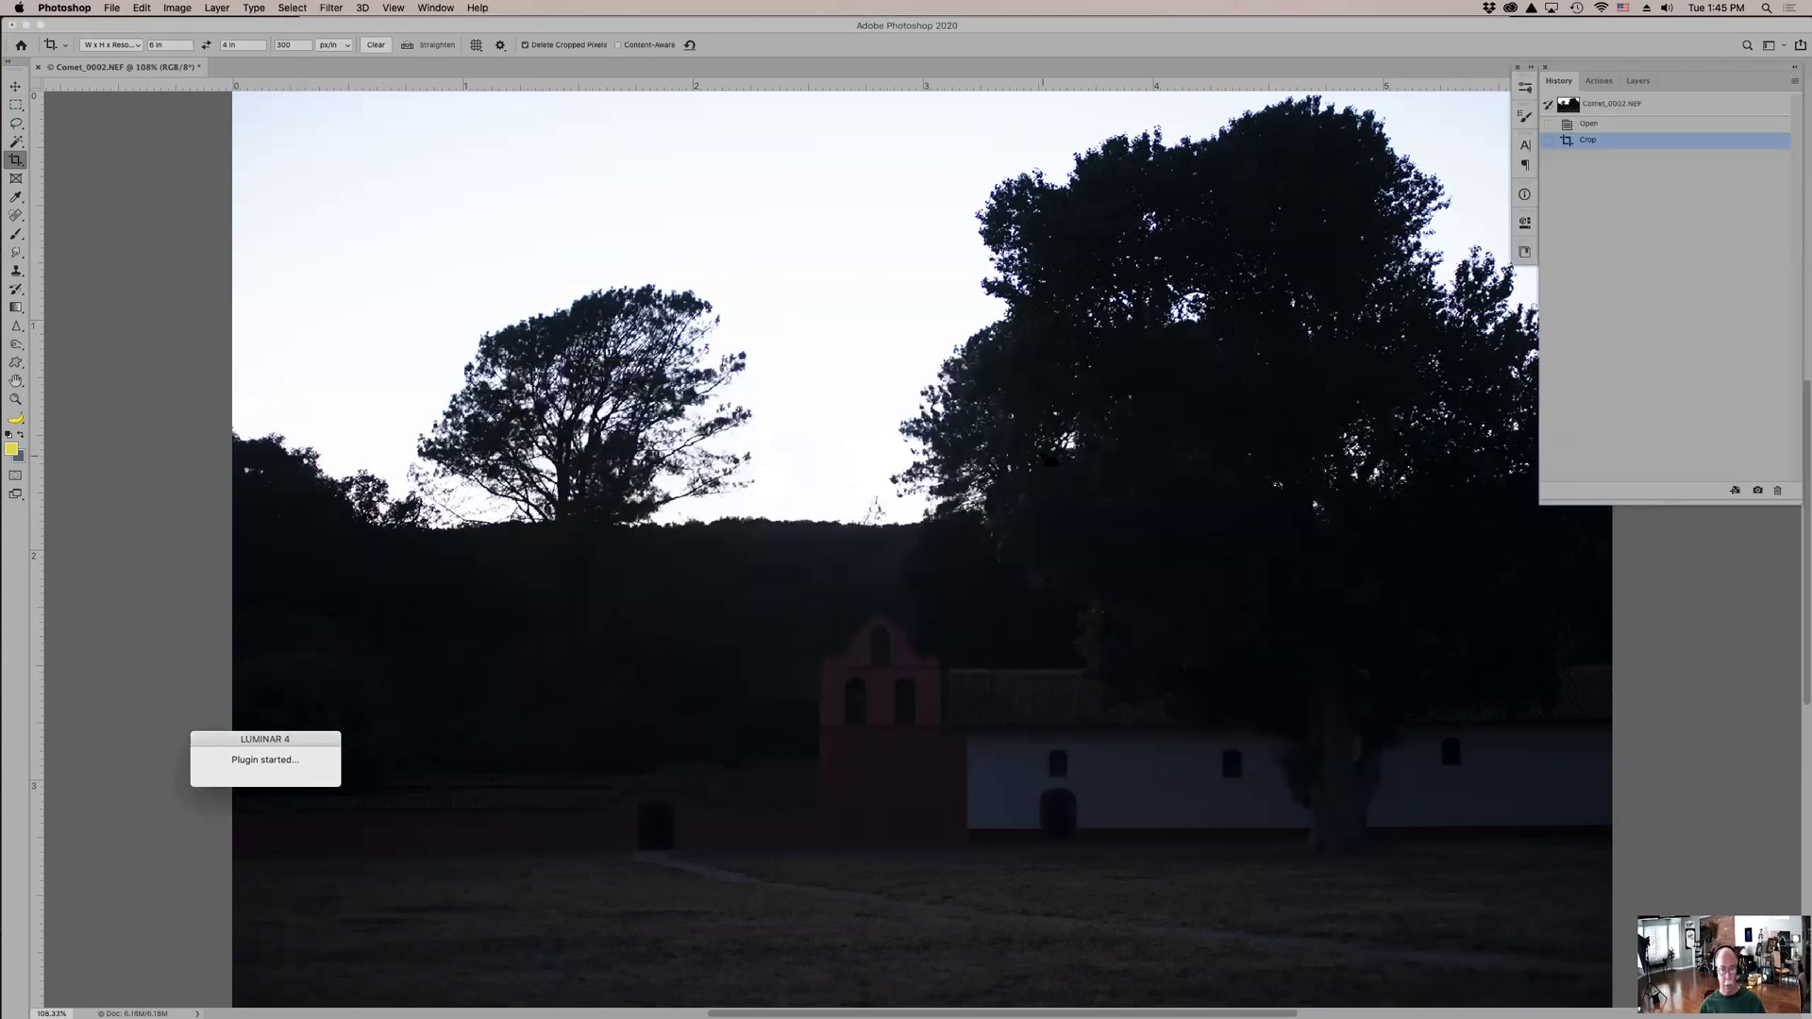
# - Close Comet_0002.NEF without applying the pending crop or saving changes
pyautogui.press('super+w')
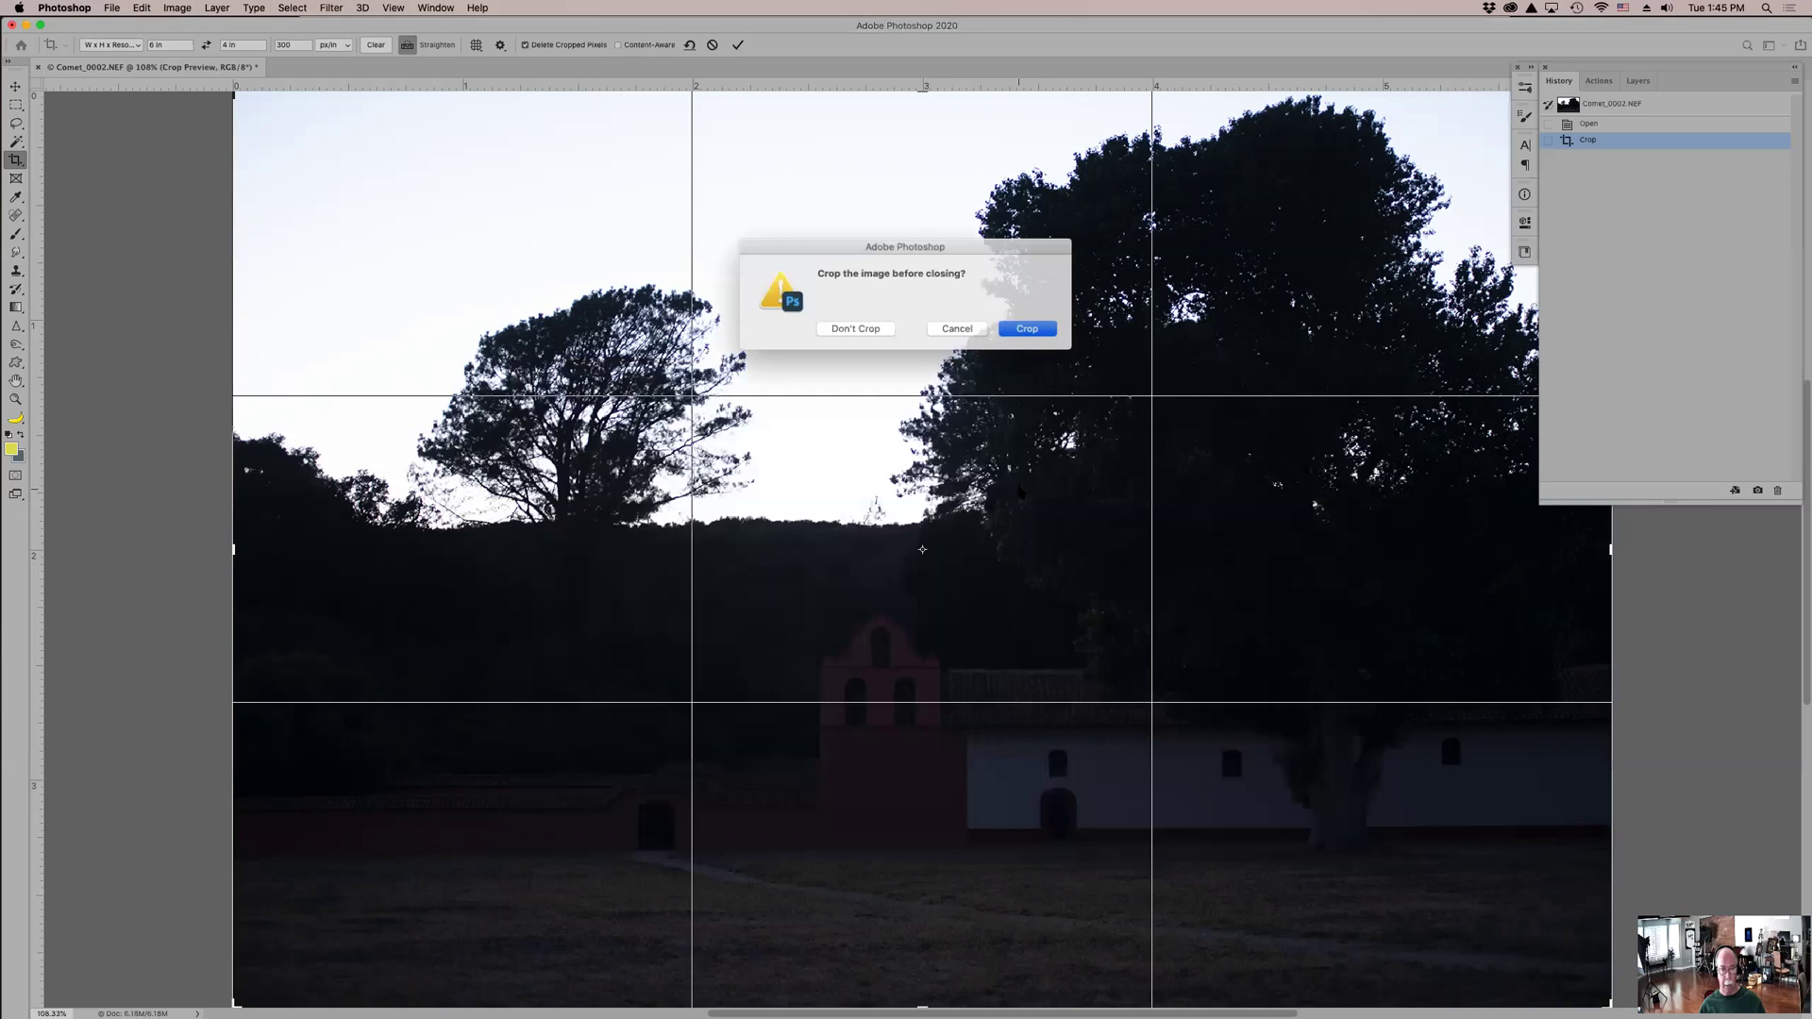
pyautogui.press('d')
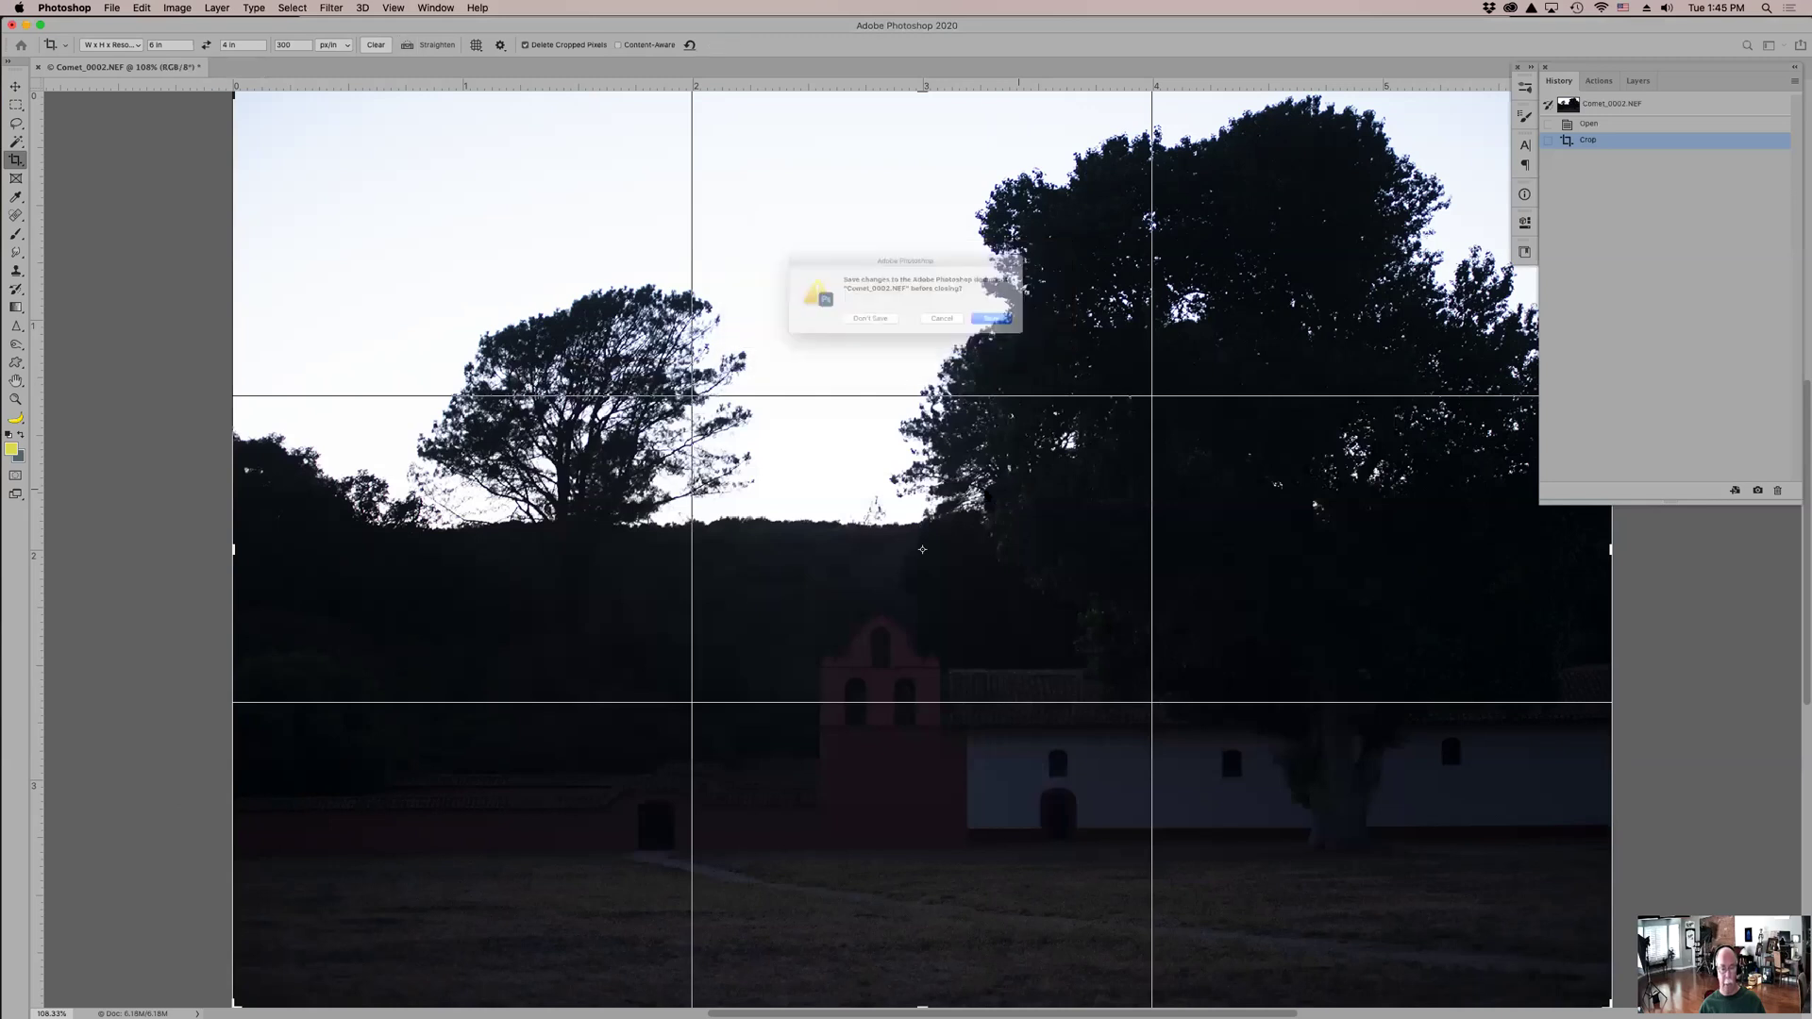
pyautogui.press('d')
# - Switch to Adobe Bridge, open House_0001.NEF from the House folder with default Camera Raw settings, and crop it to 6 x 4 inches
pyautogui.press('super+Tab')
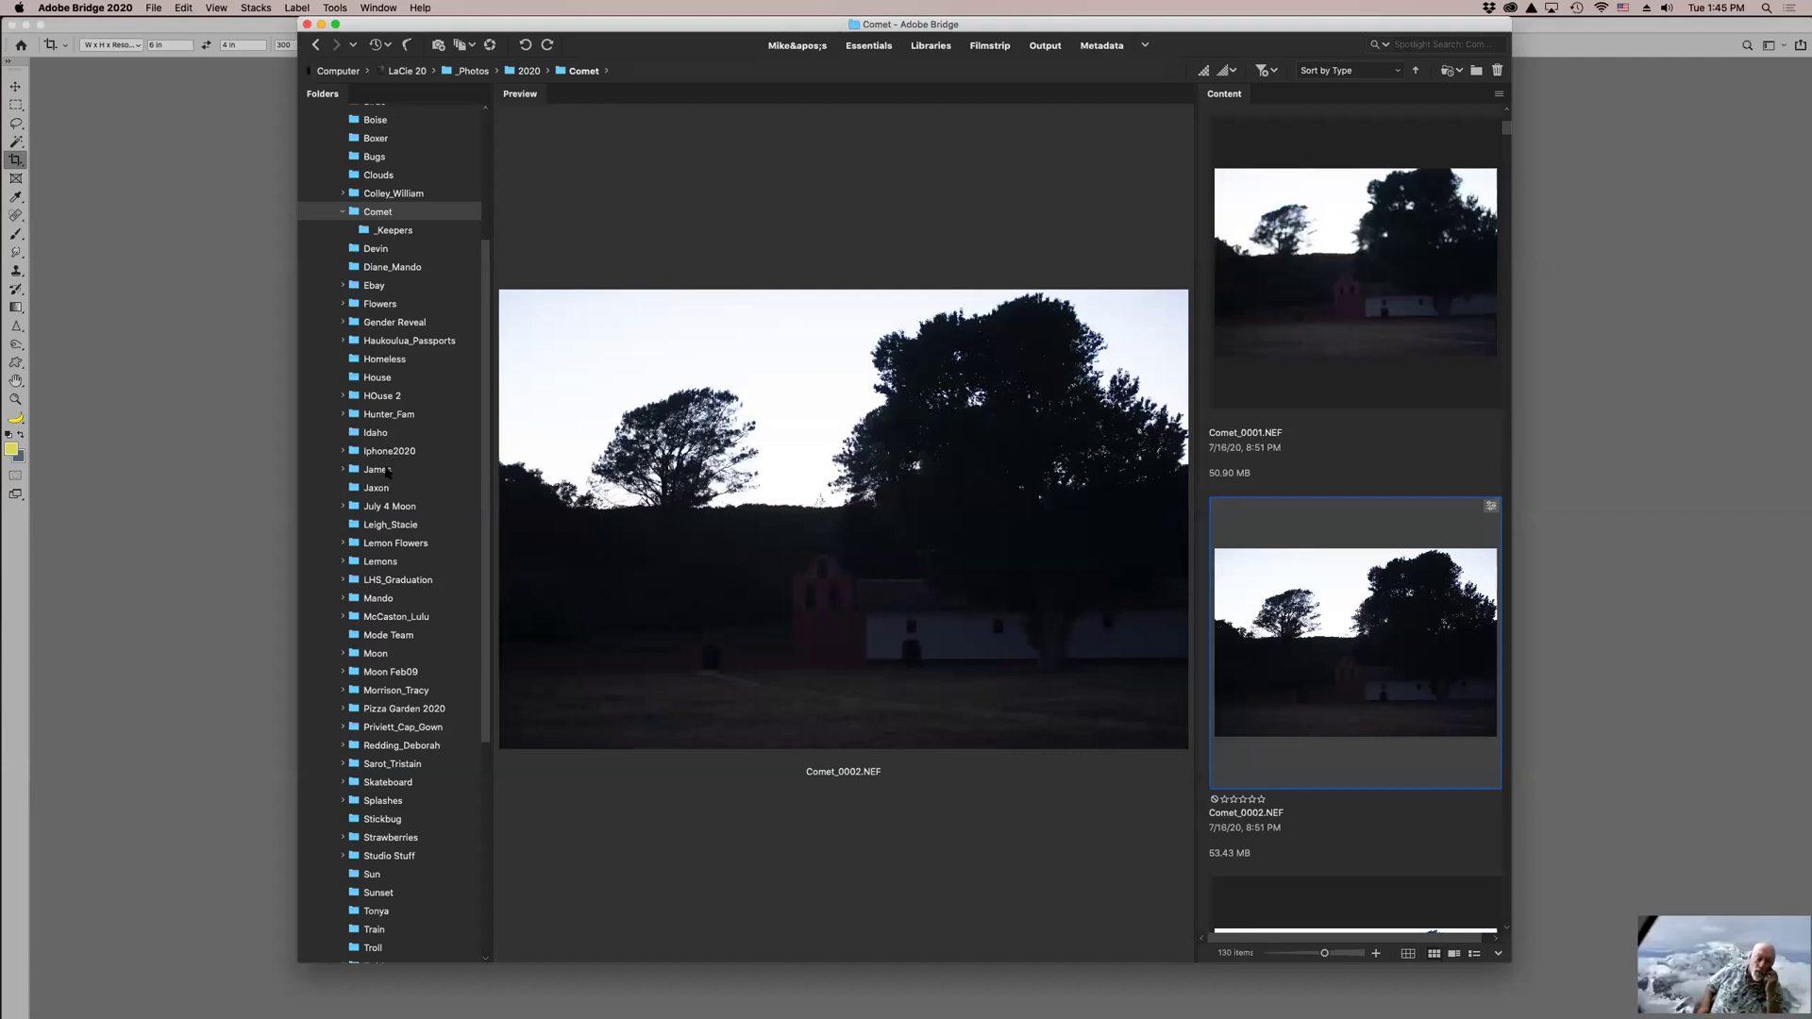
pyautogui.click(377, 378)
pyautogui.click(1350, 356)
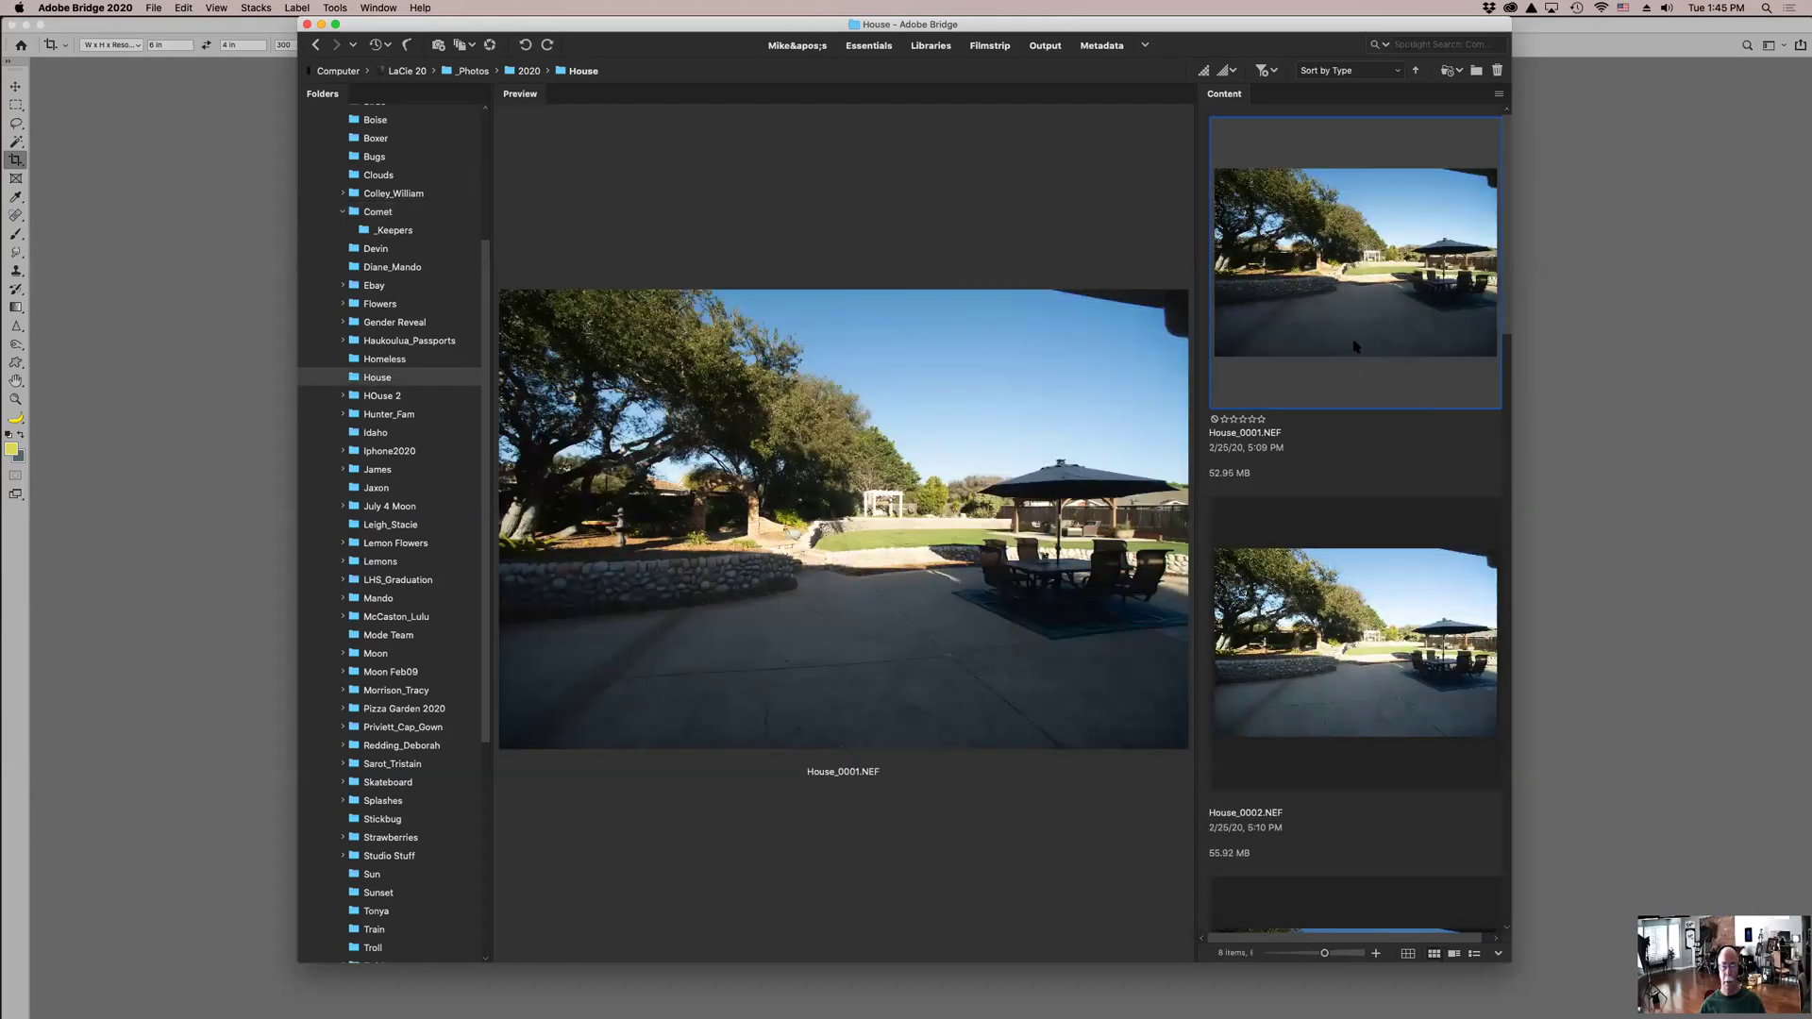
pyautogui.doubleClick(1356, 344)
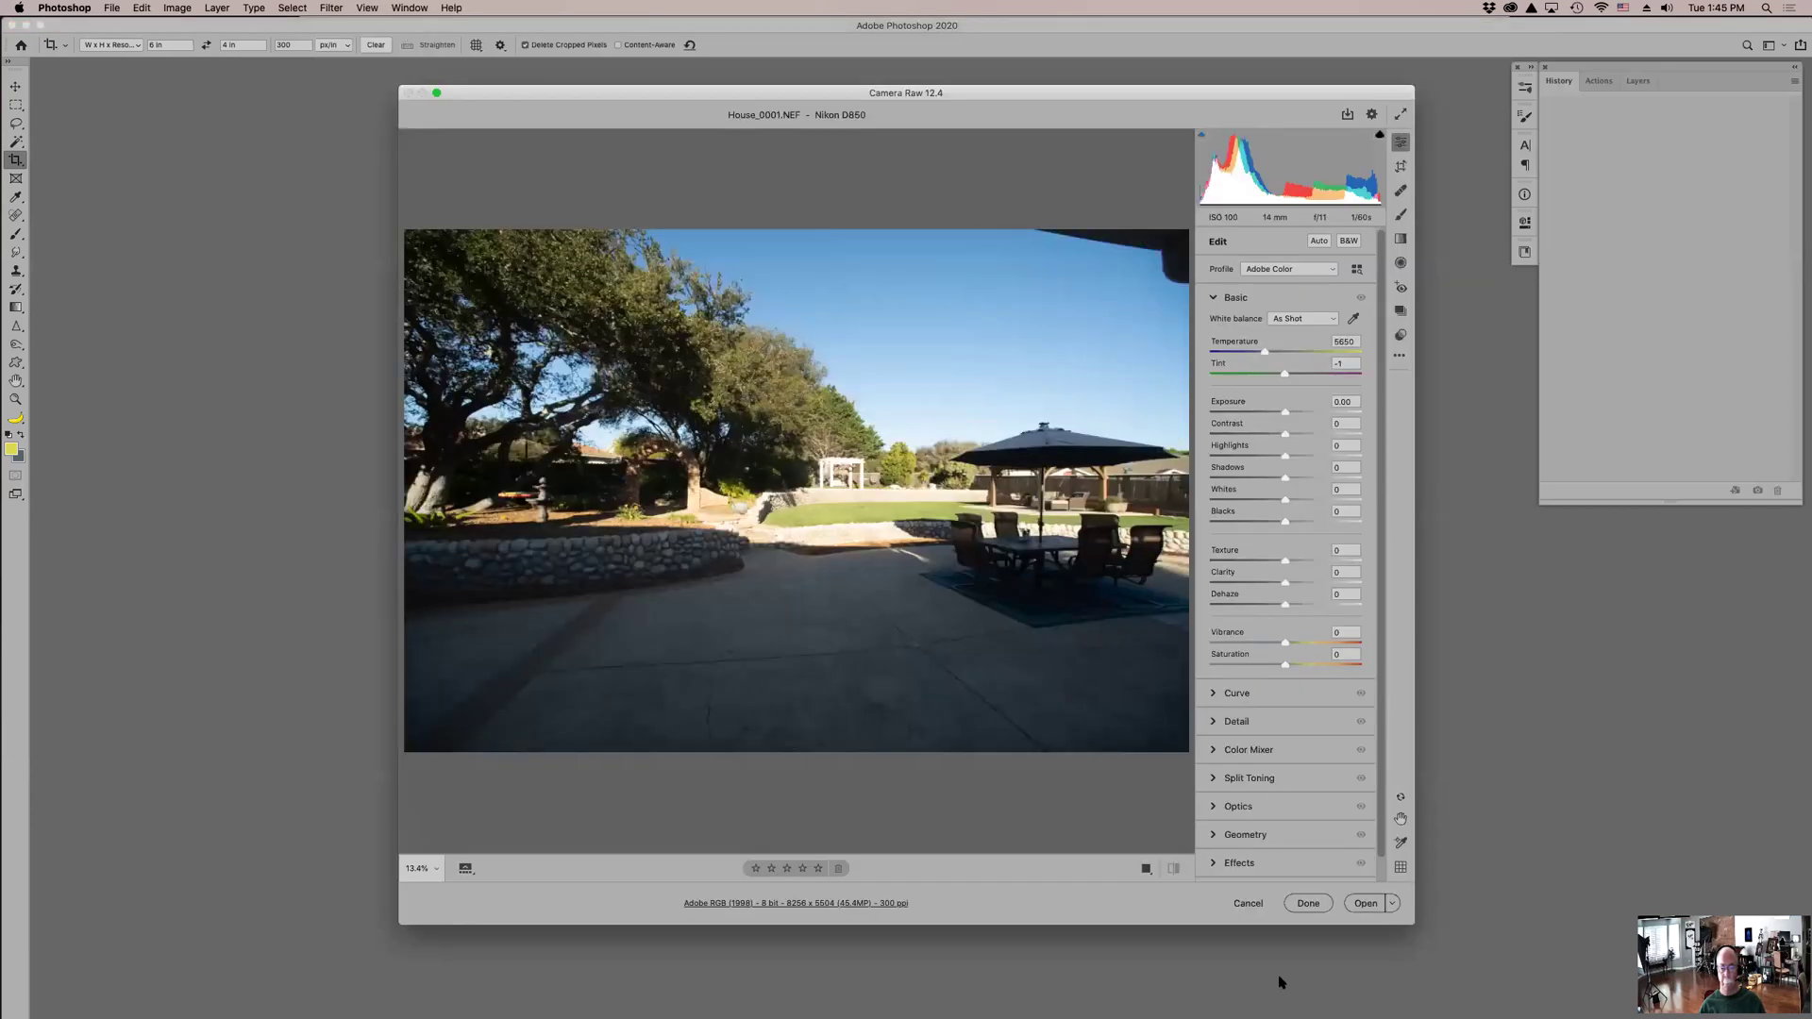
pyautogui.click(1359, 906)
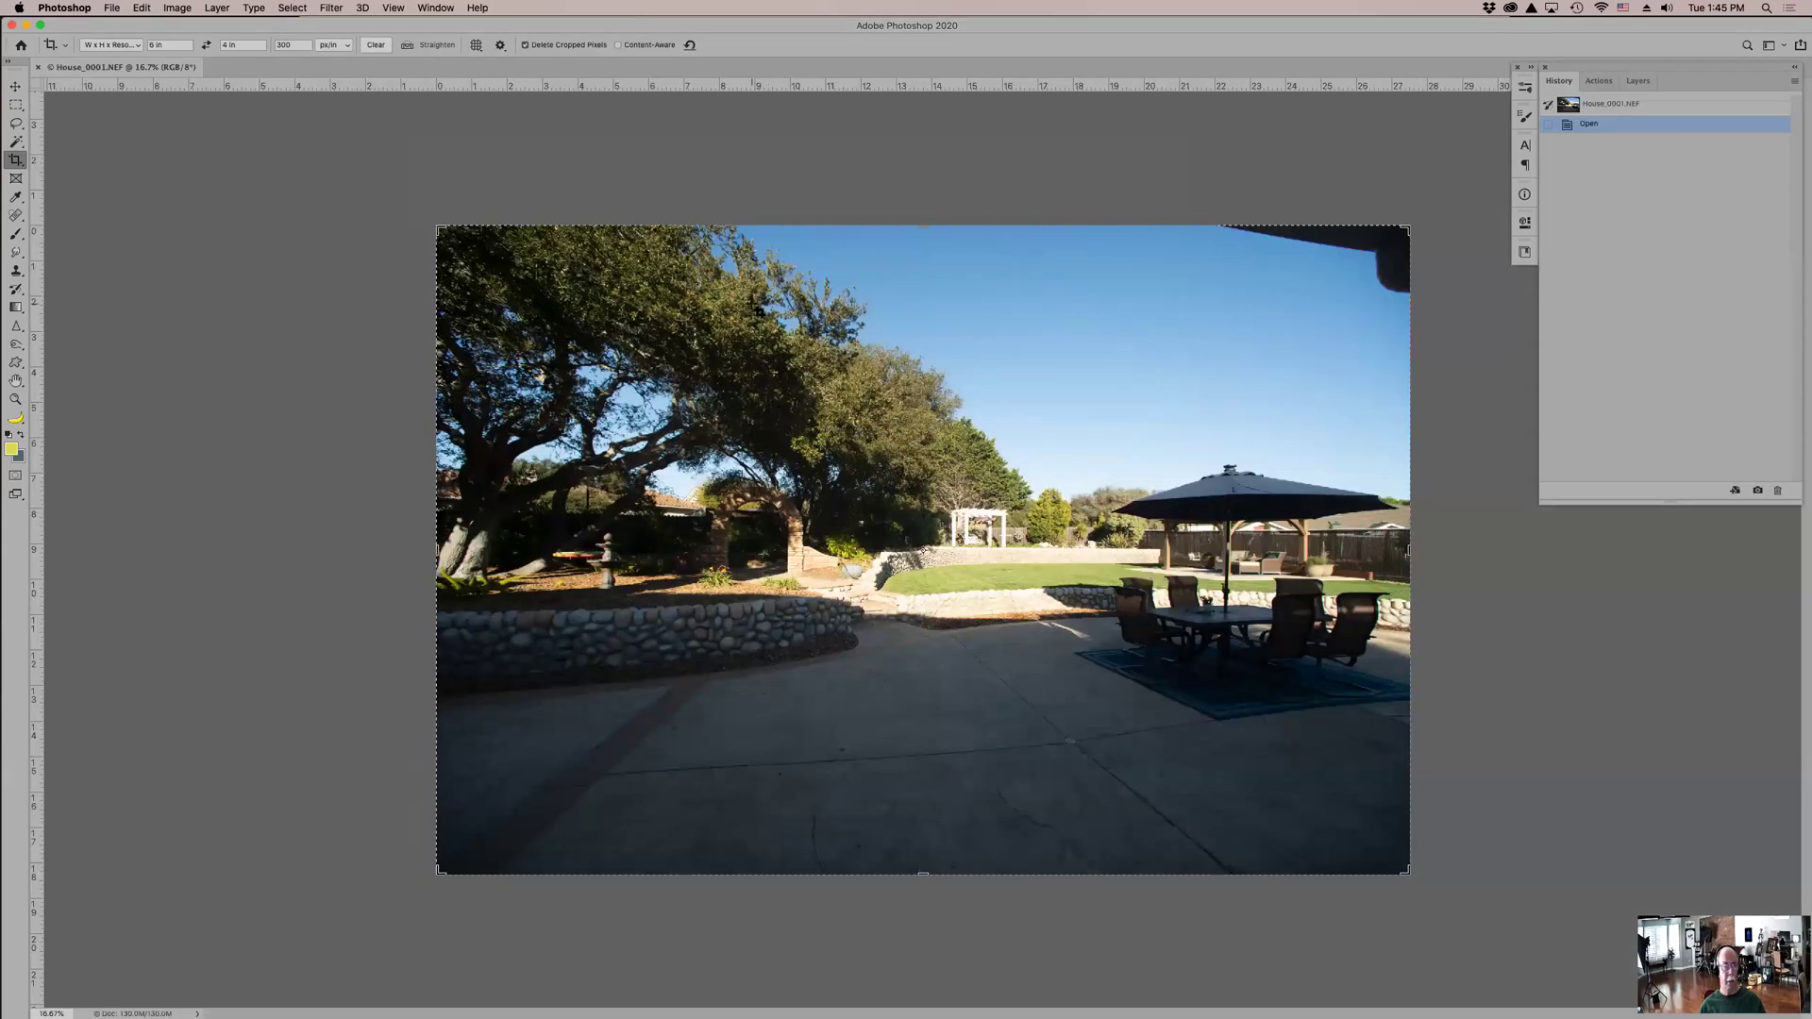
pyautogui.press('Return')
pyautogui.press('super+0')
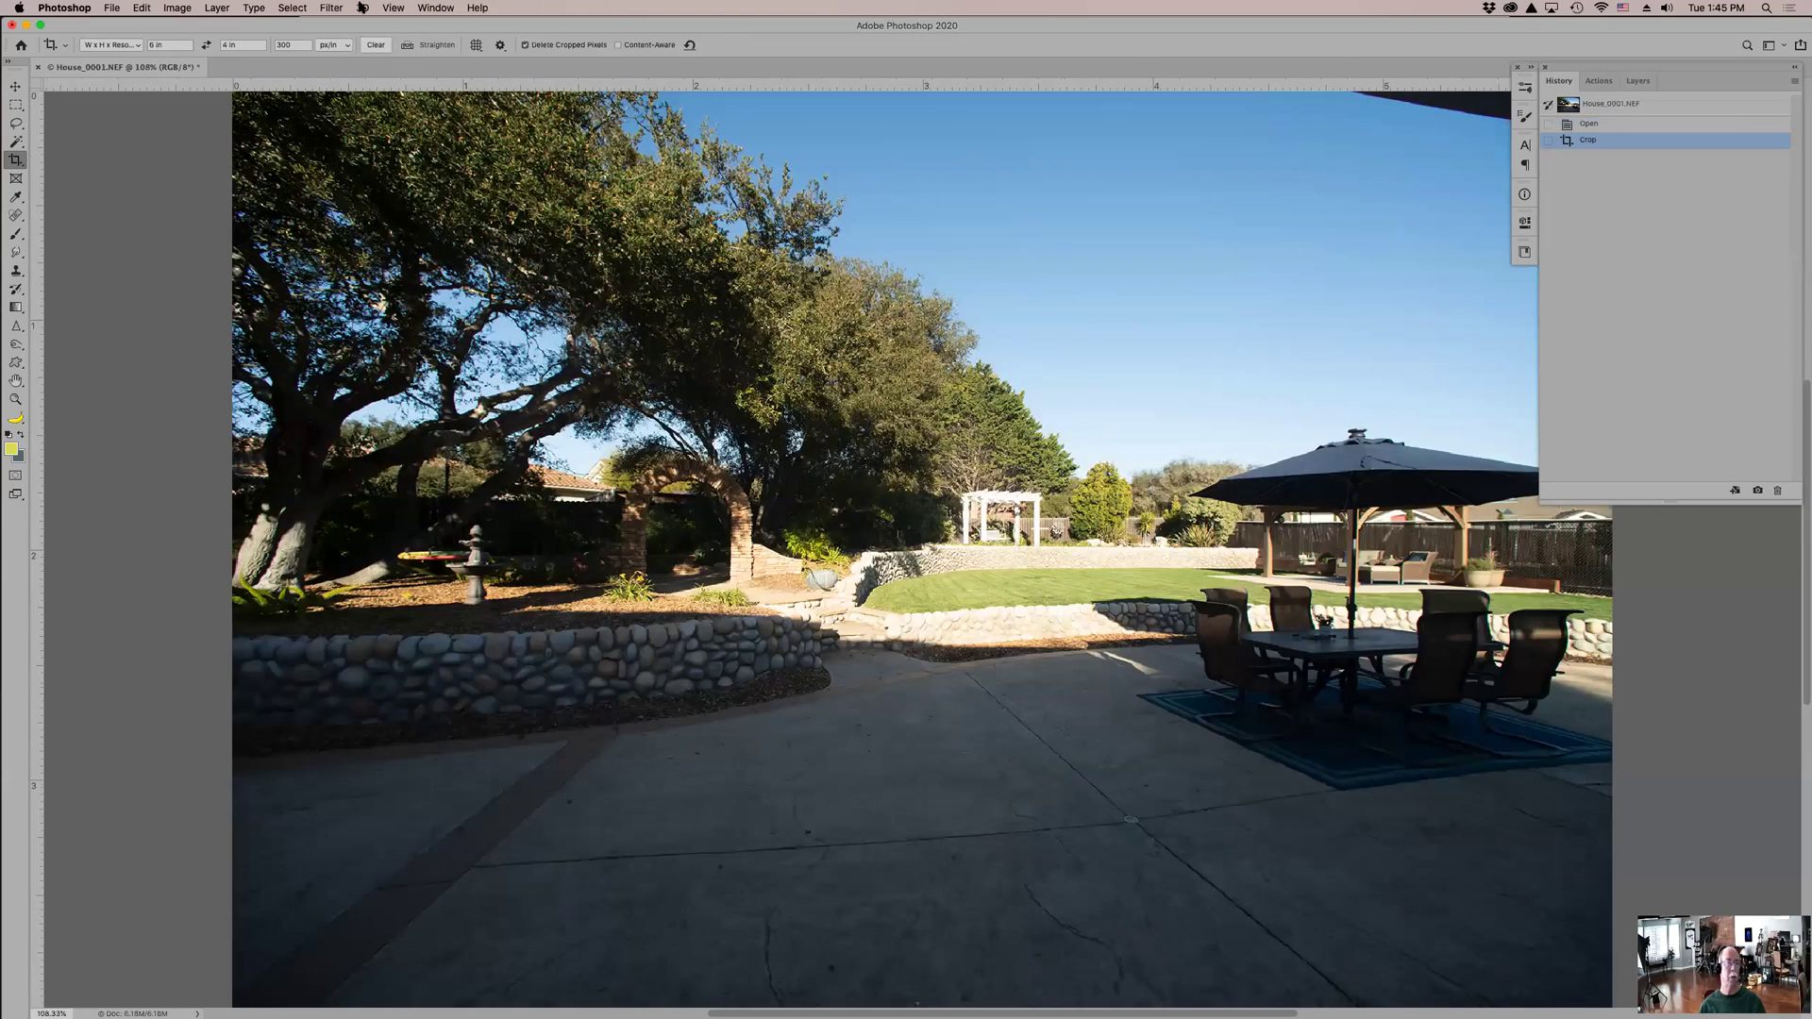
# - Replace the patio photo's sky with Dramatic Sunset 1 using AI Sky Replacement in the Luminar 4 filter, and apply it
pyautogui.click(333, 7)
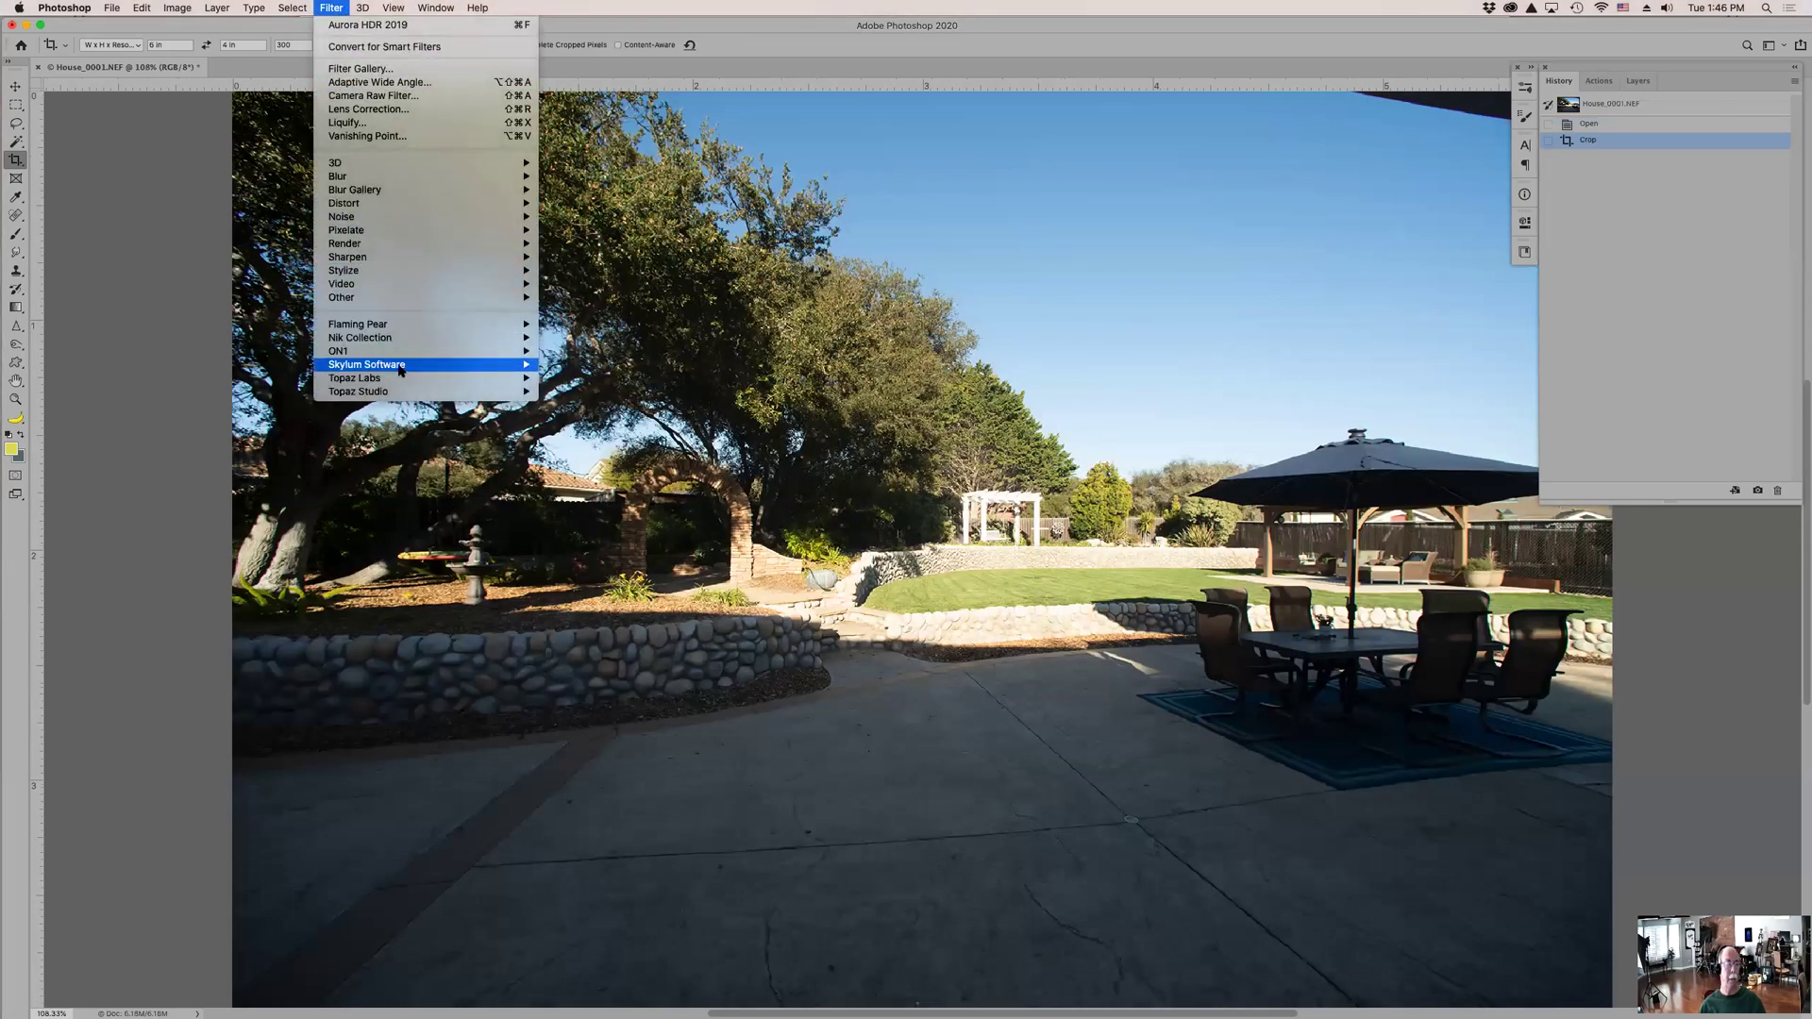
pyautogui.moveTo(400, 370)
pyautogui.click(589, 377)
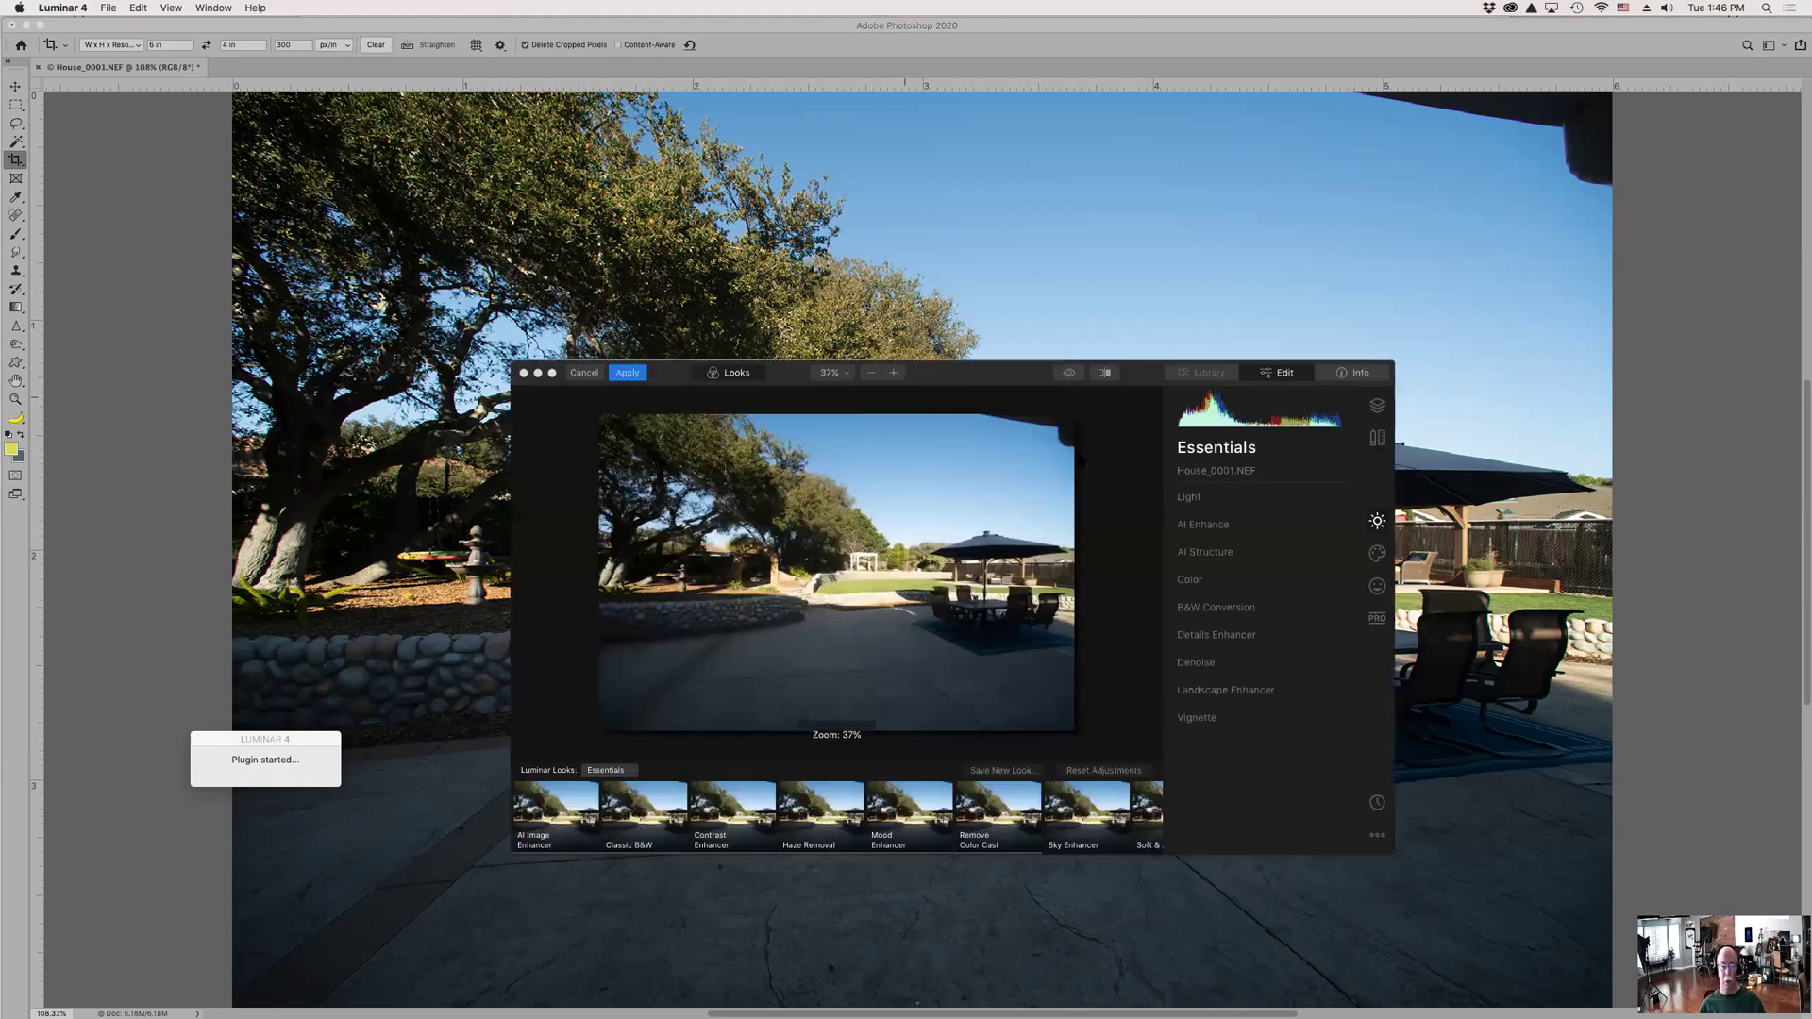
pyautogui.click(1375, 556)
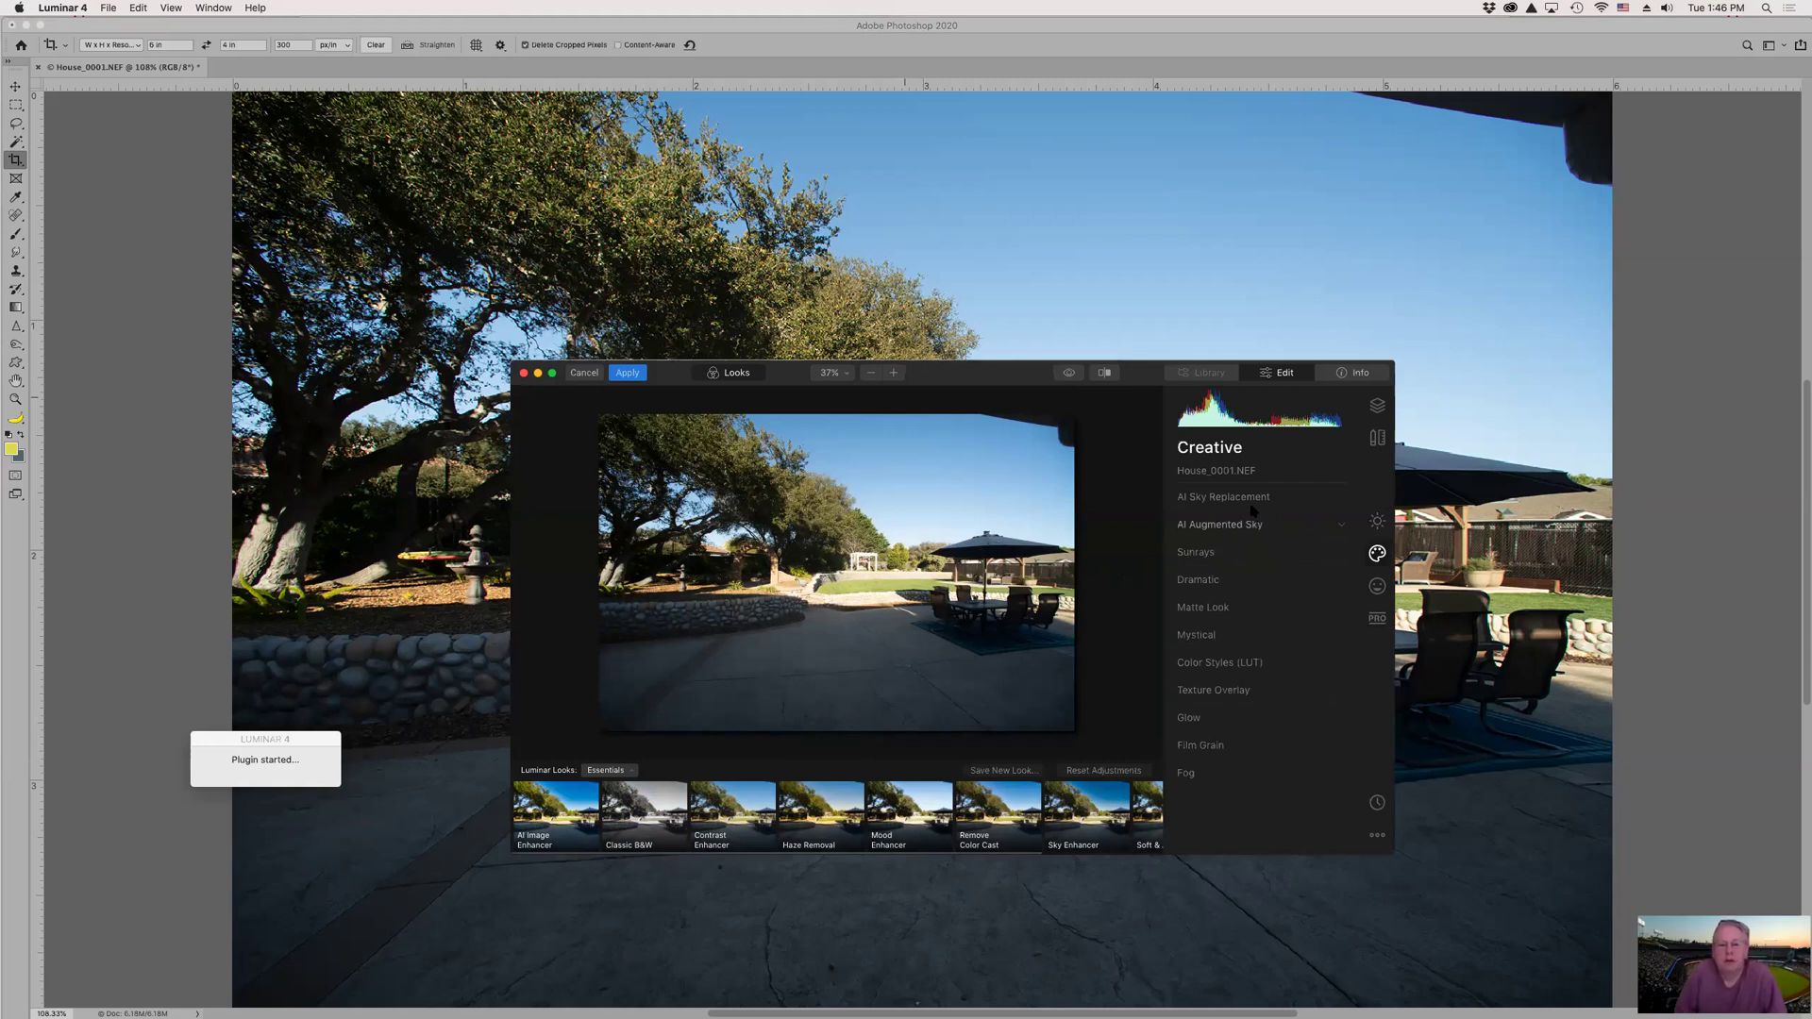
pyautogui.click(1253, 500)
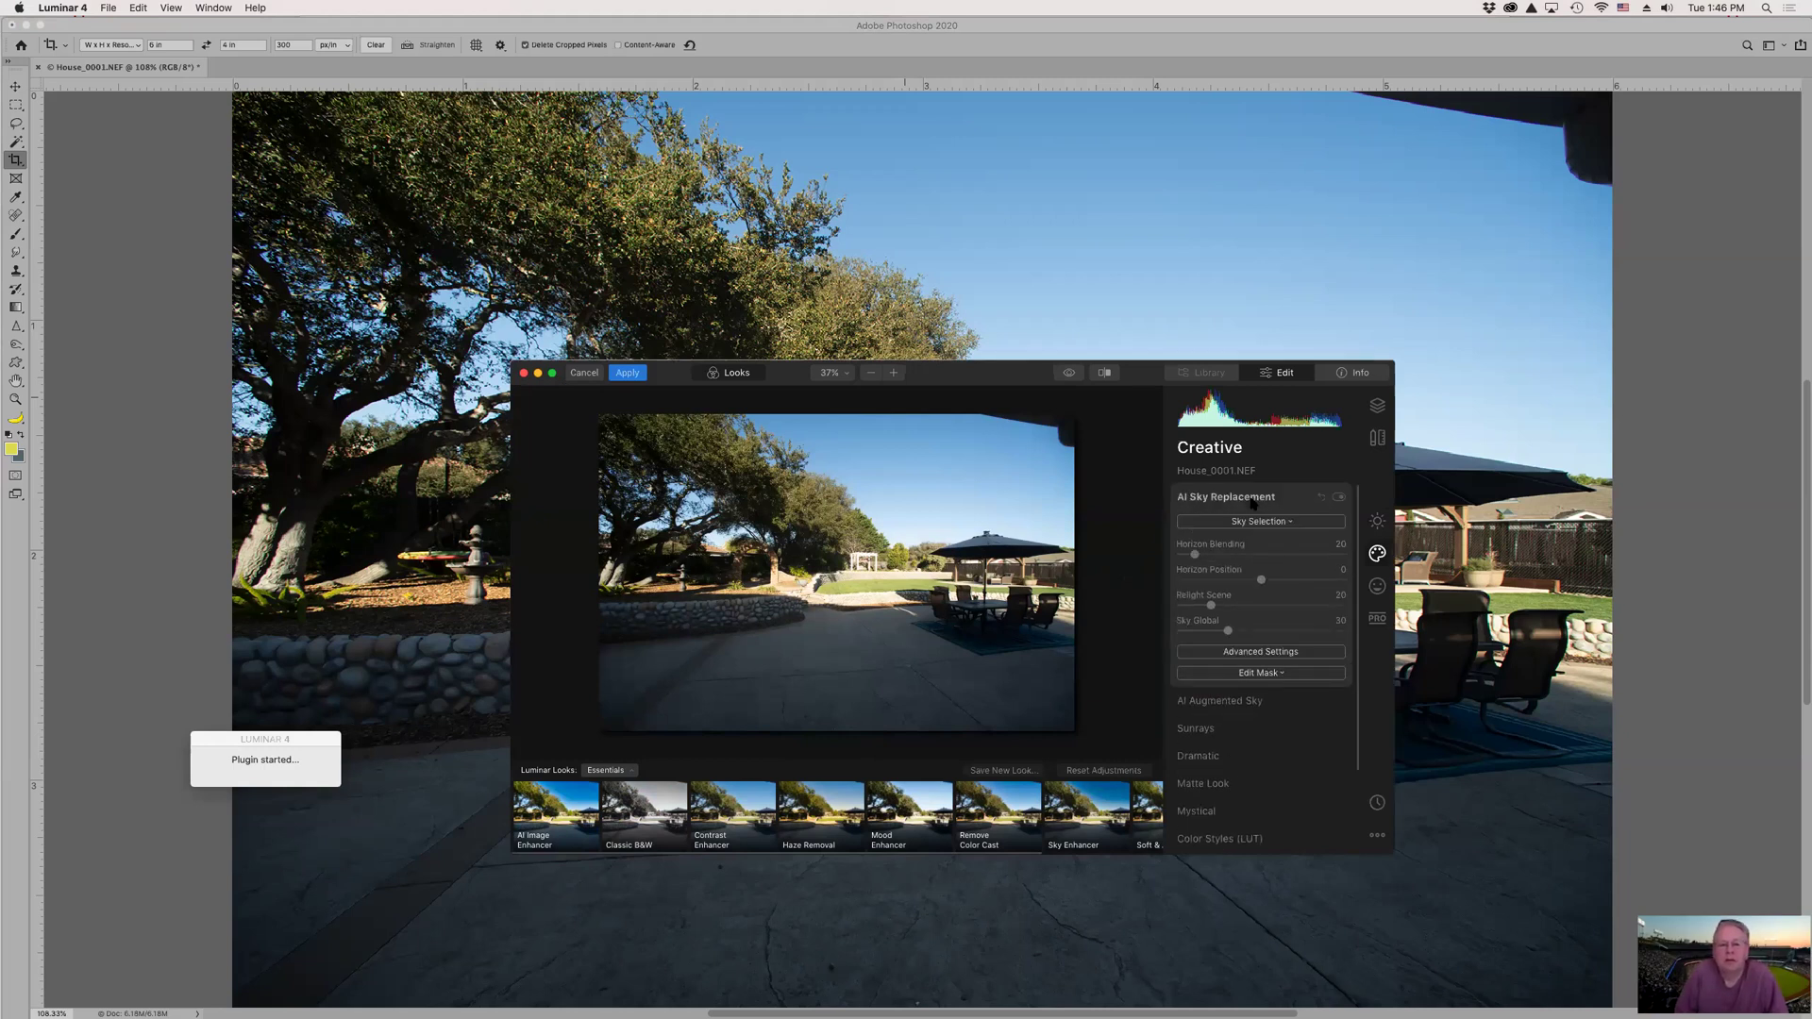
pyautogui.click(1258, 522)
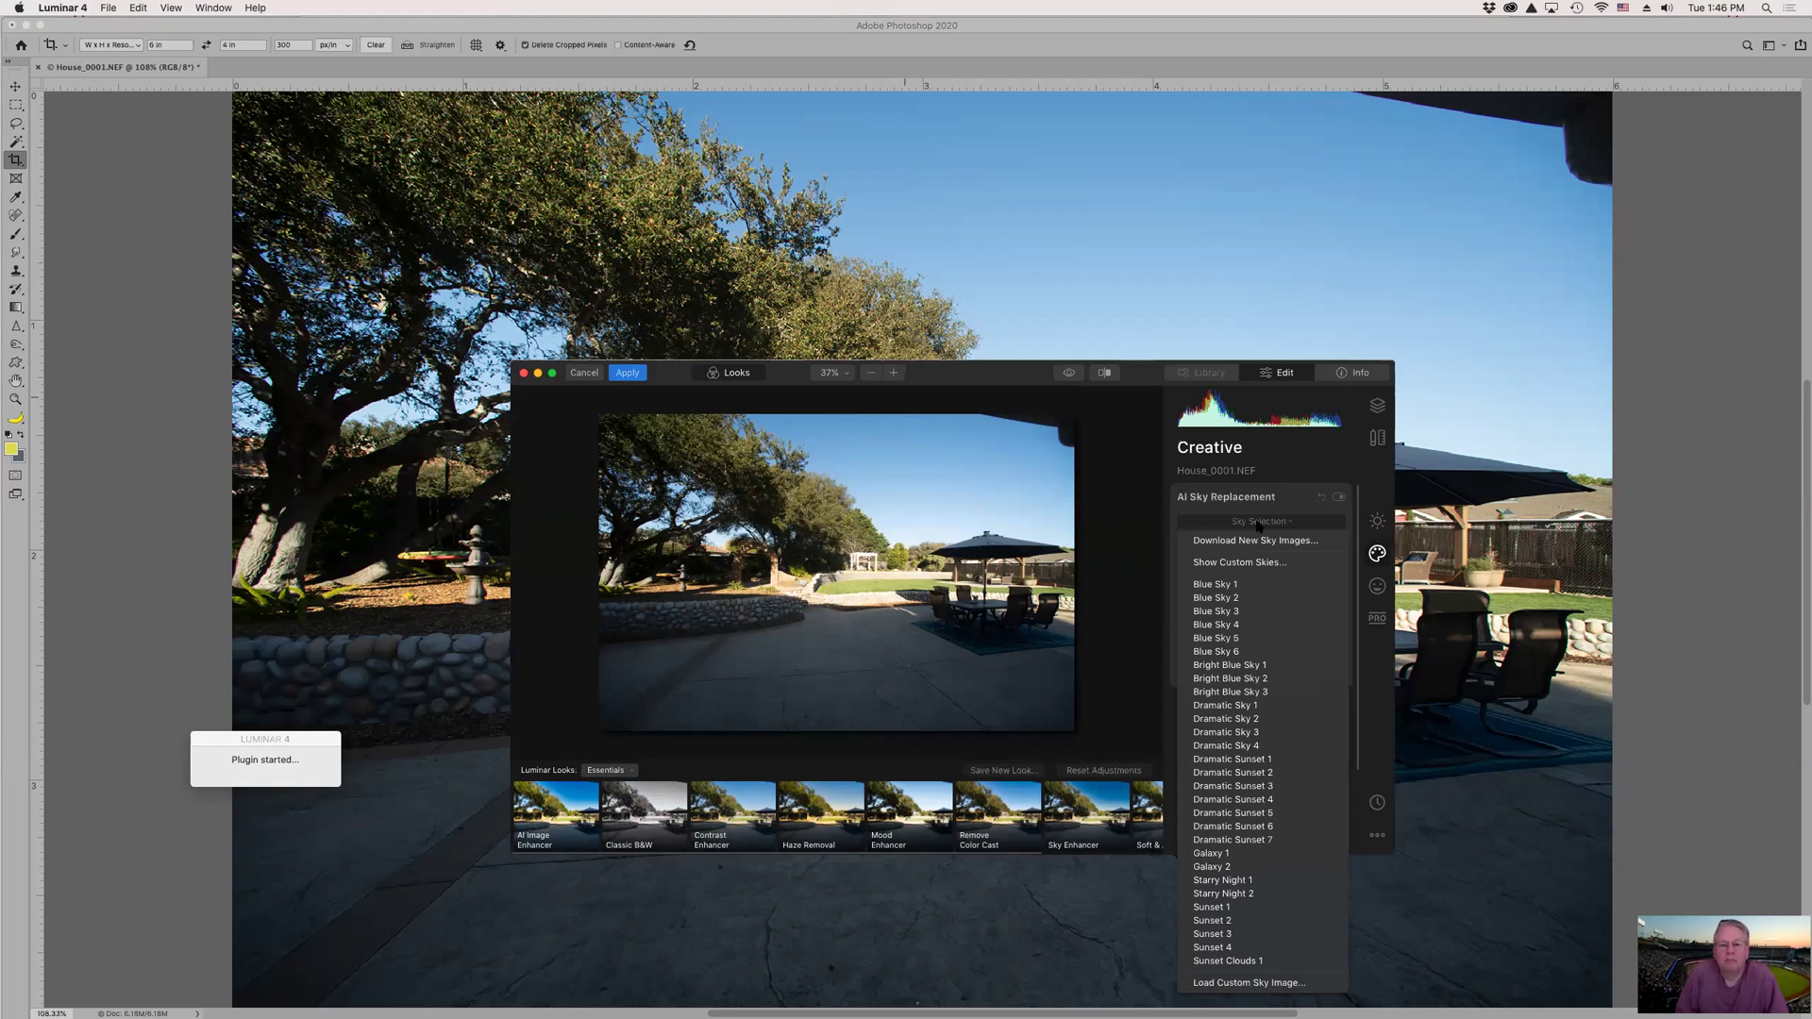
pyautogui.click(1242, 760)
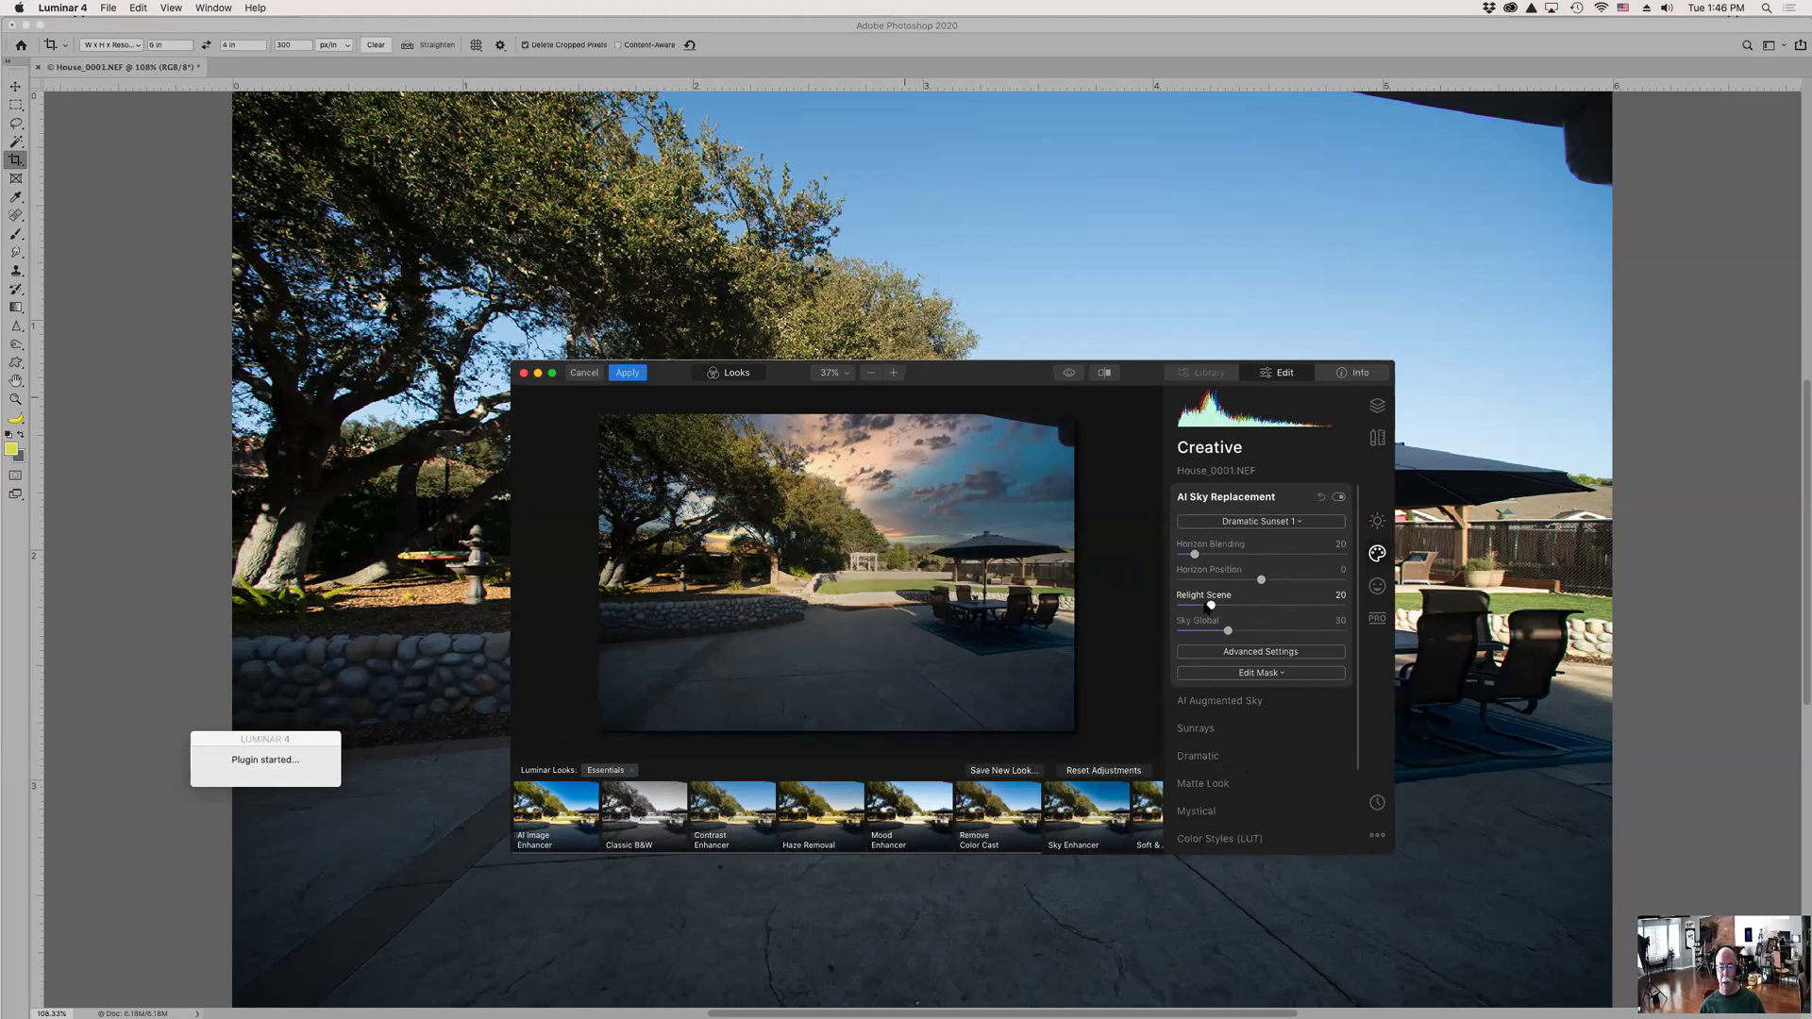
pyautogui.click(628, 373)
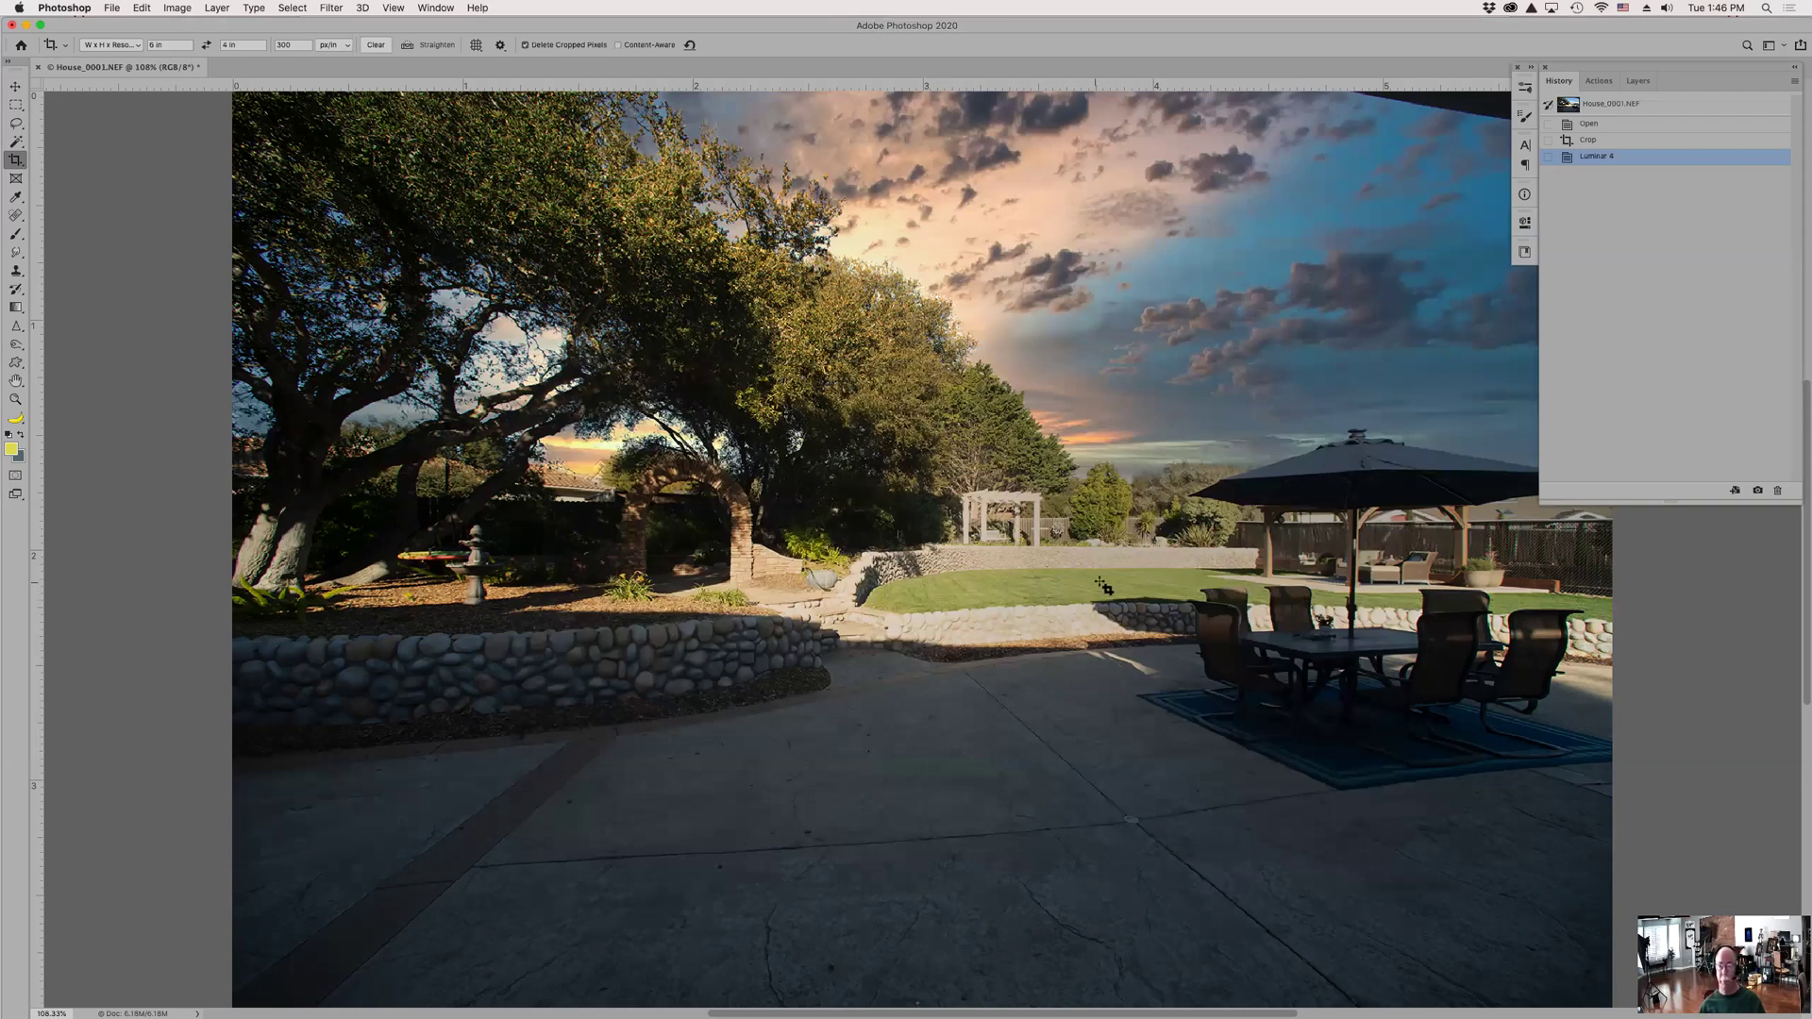
# - Compare the patio photo before and after Luminar 4, and examine the treetop edges against the new sky up close
pyautogui.click(1619, 141)
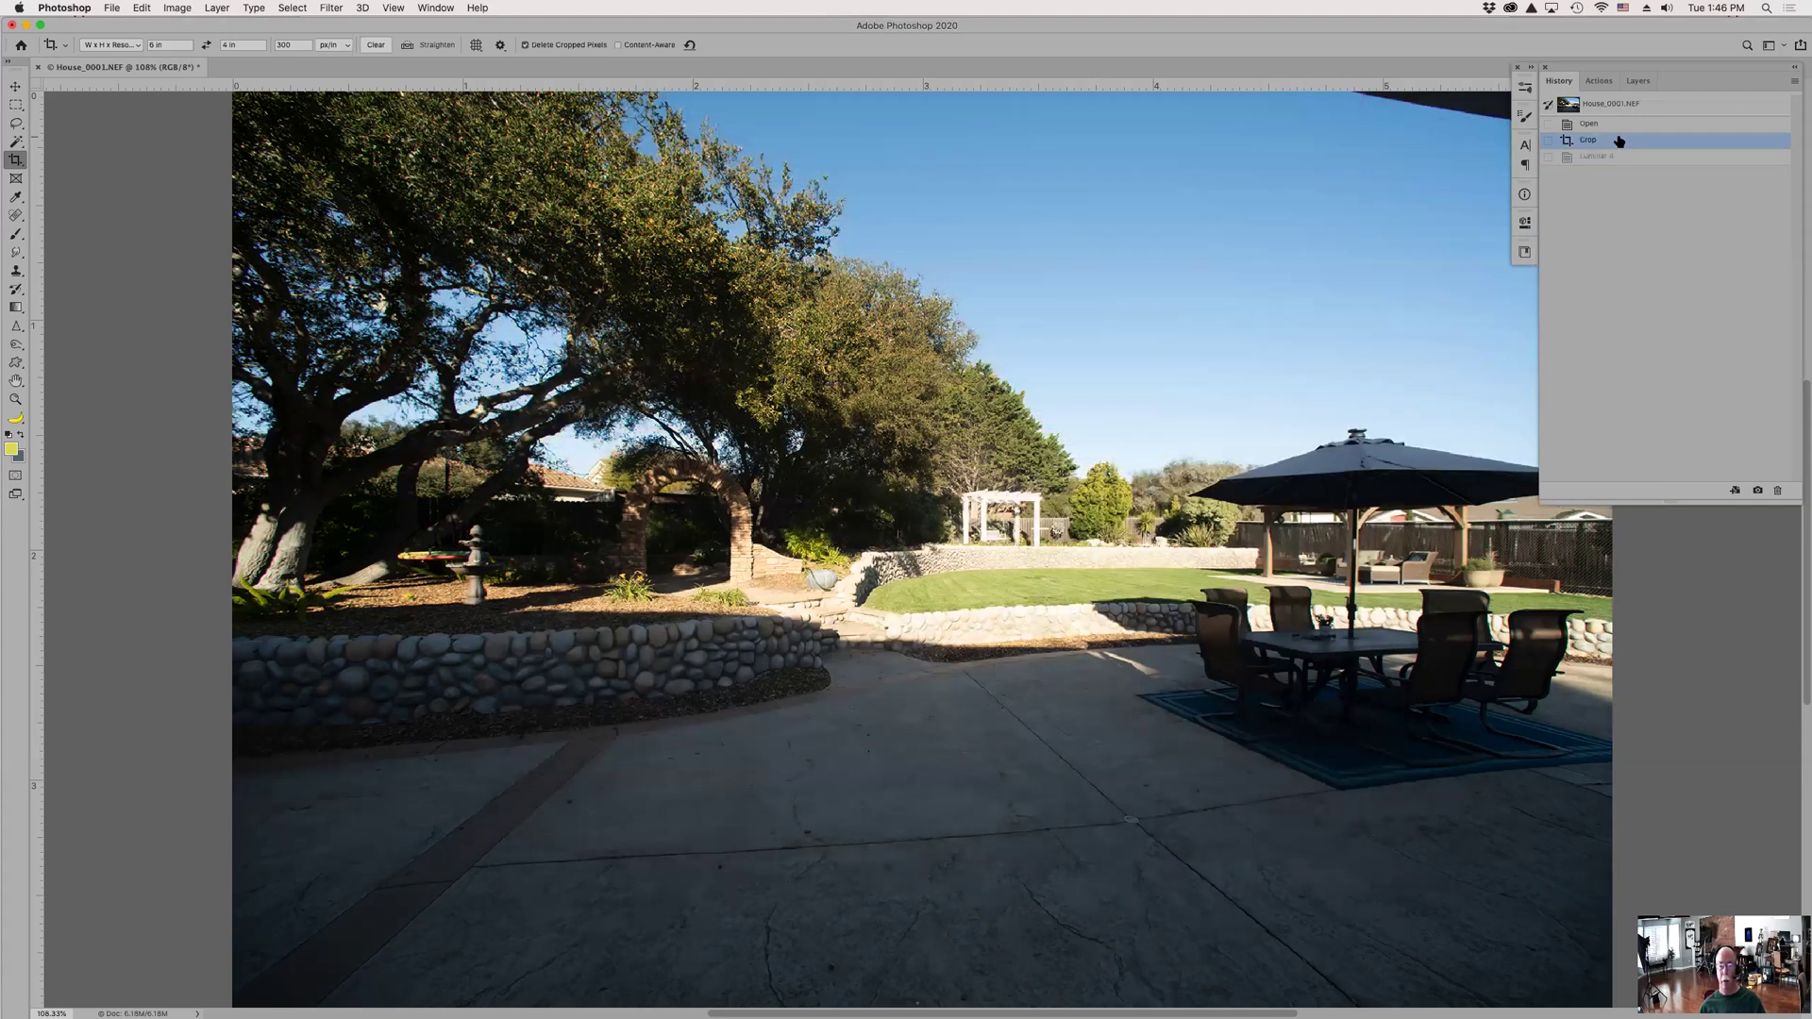
pyautogui.click(1621, 158)
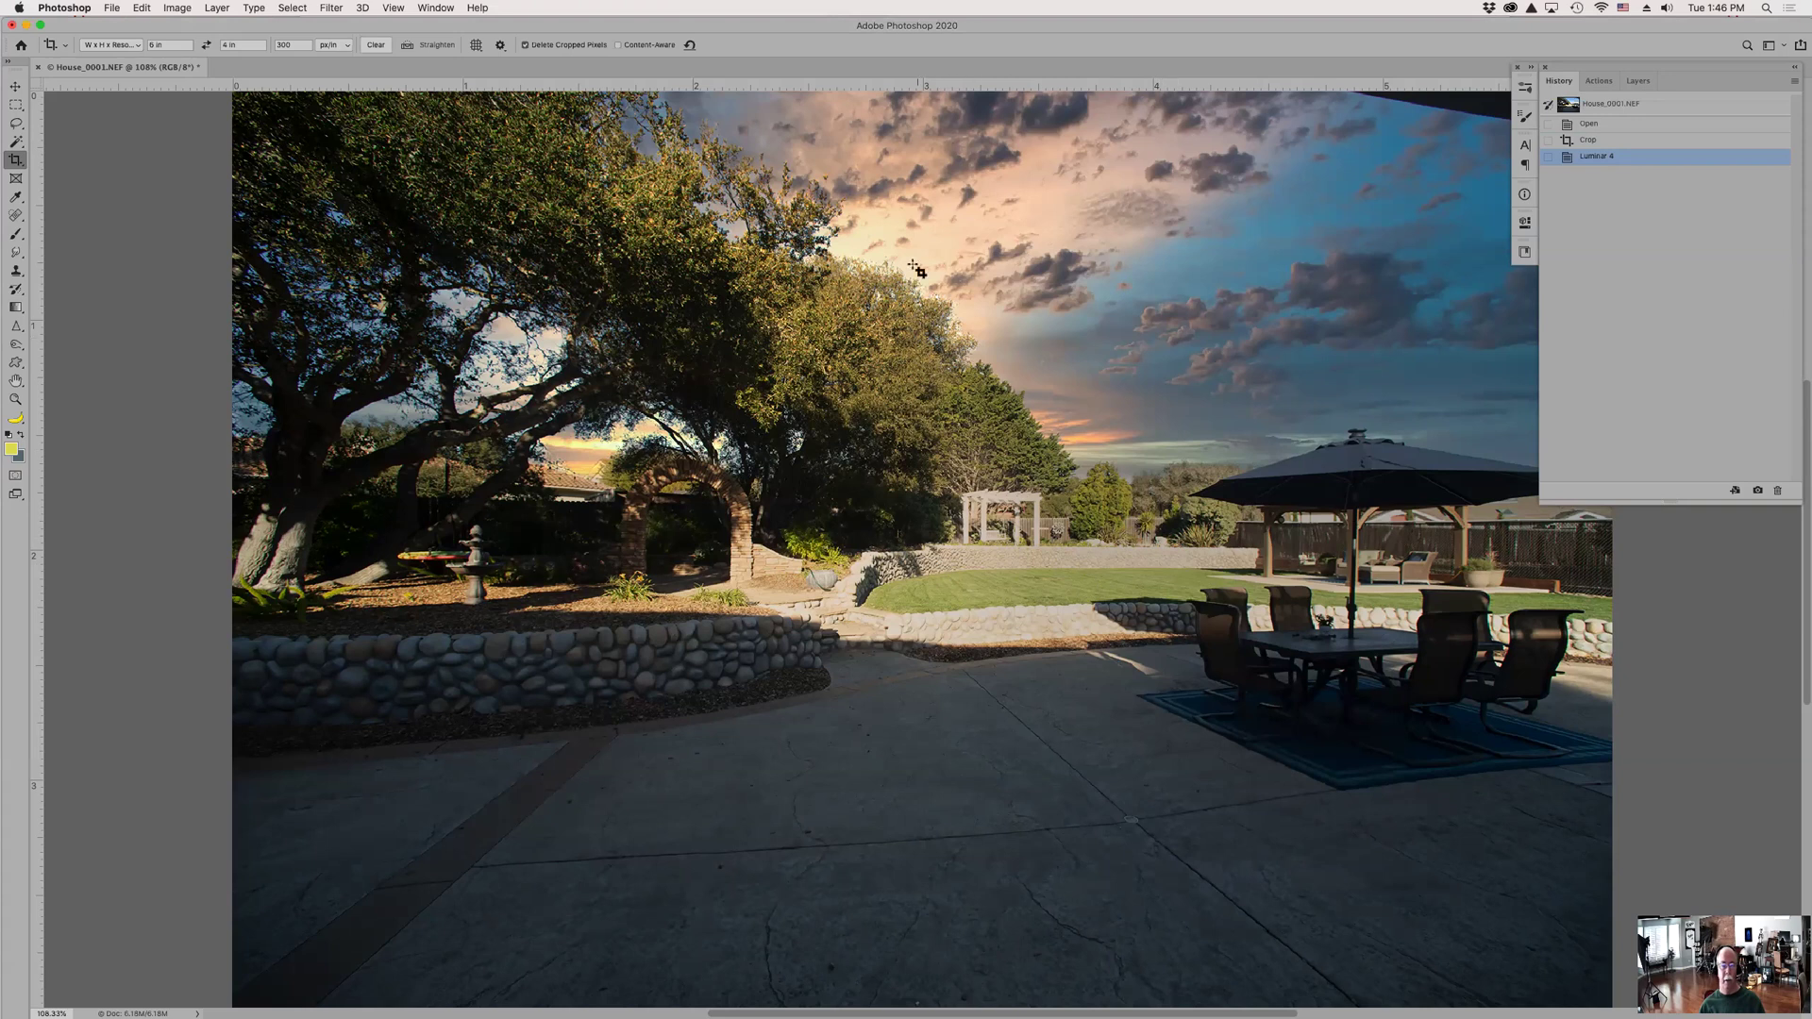
pyautogui.press('z')
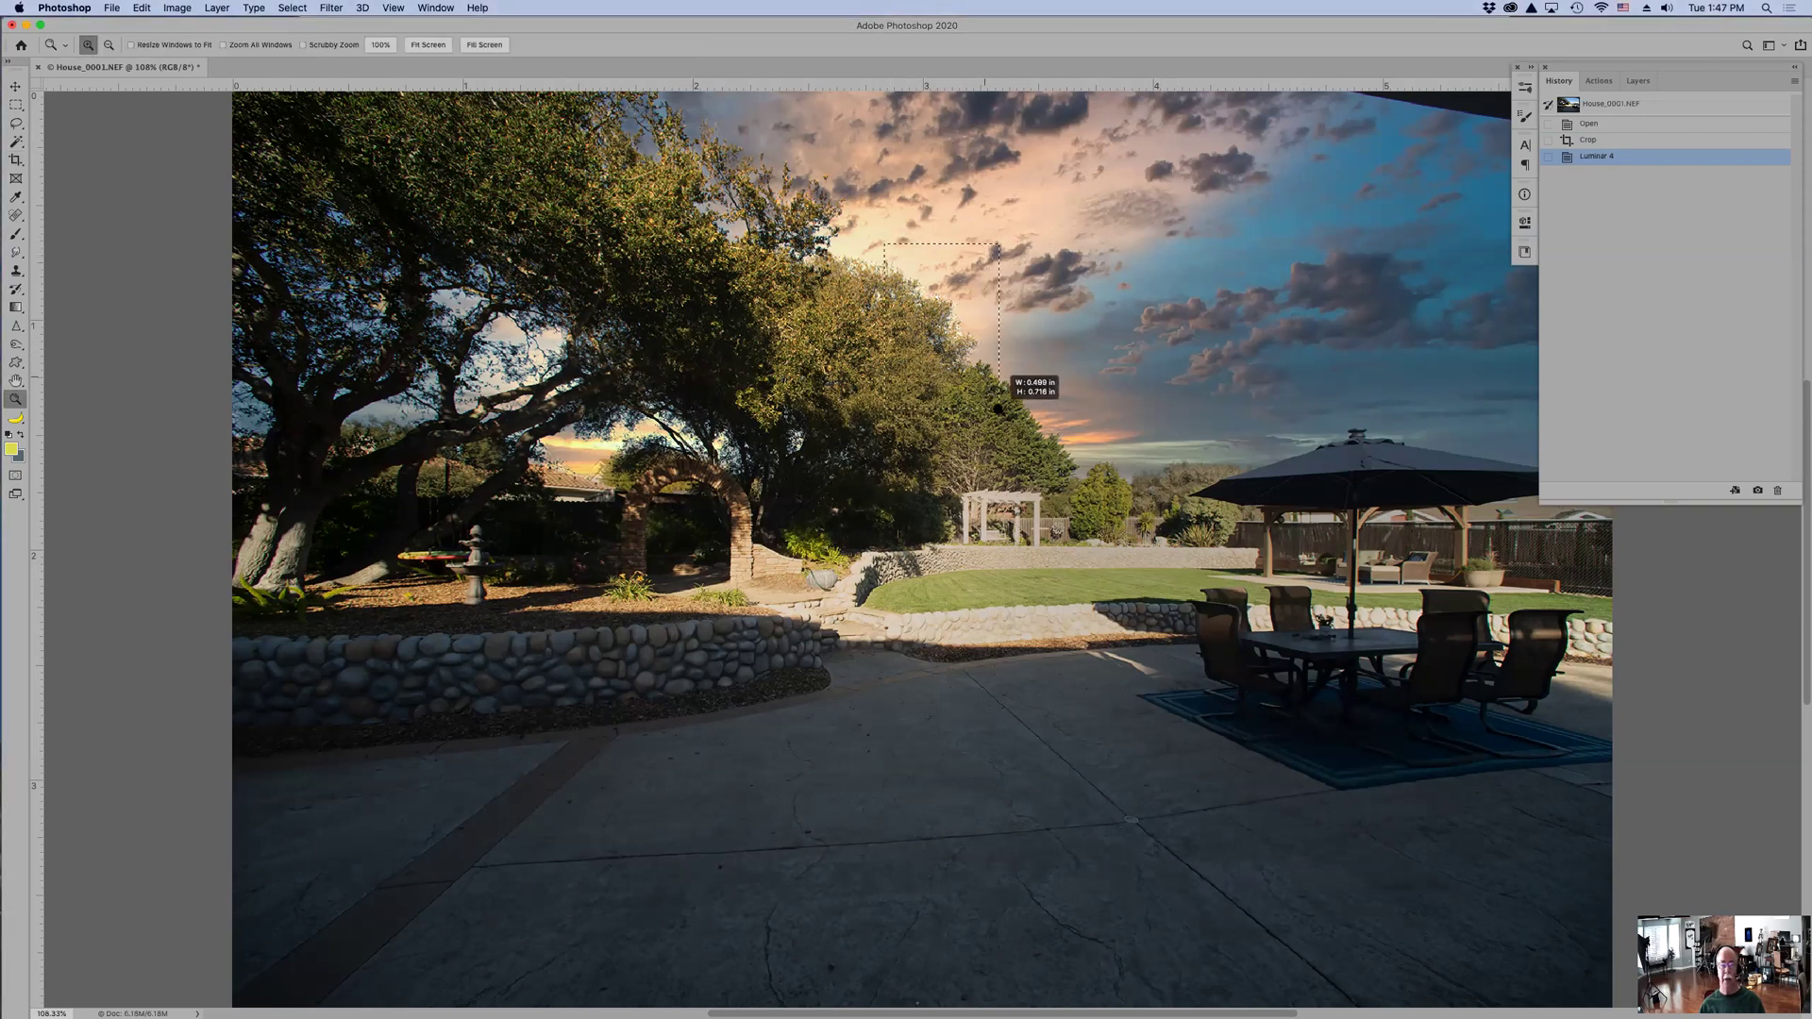
pyautogui.click(1000, 359)
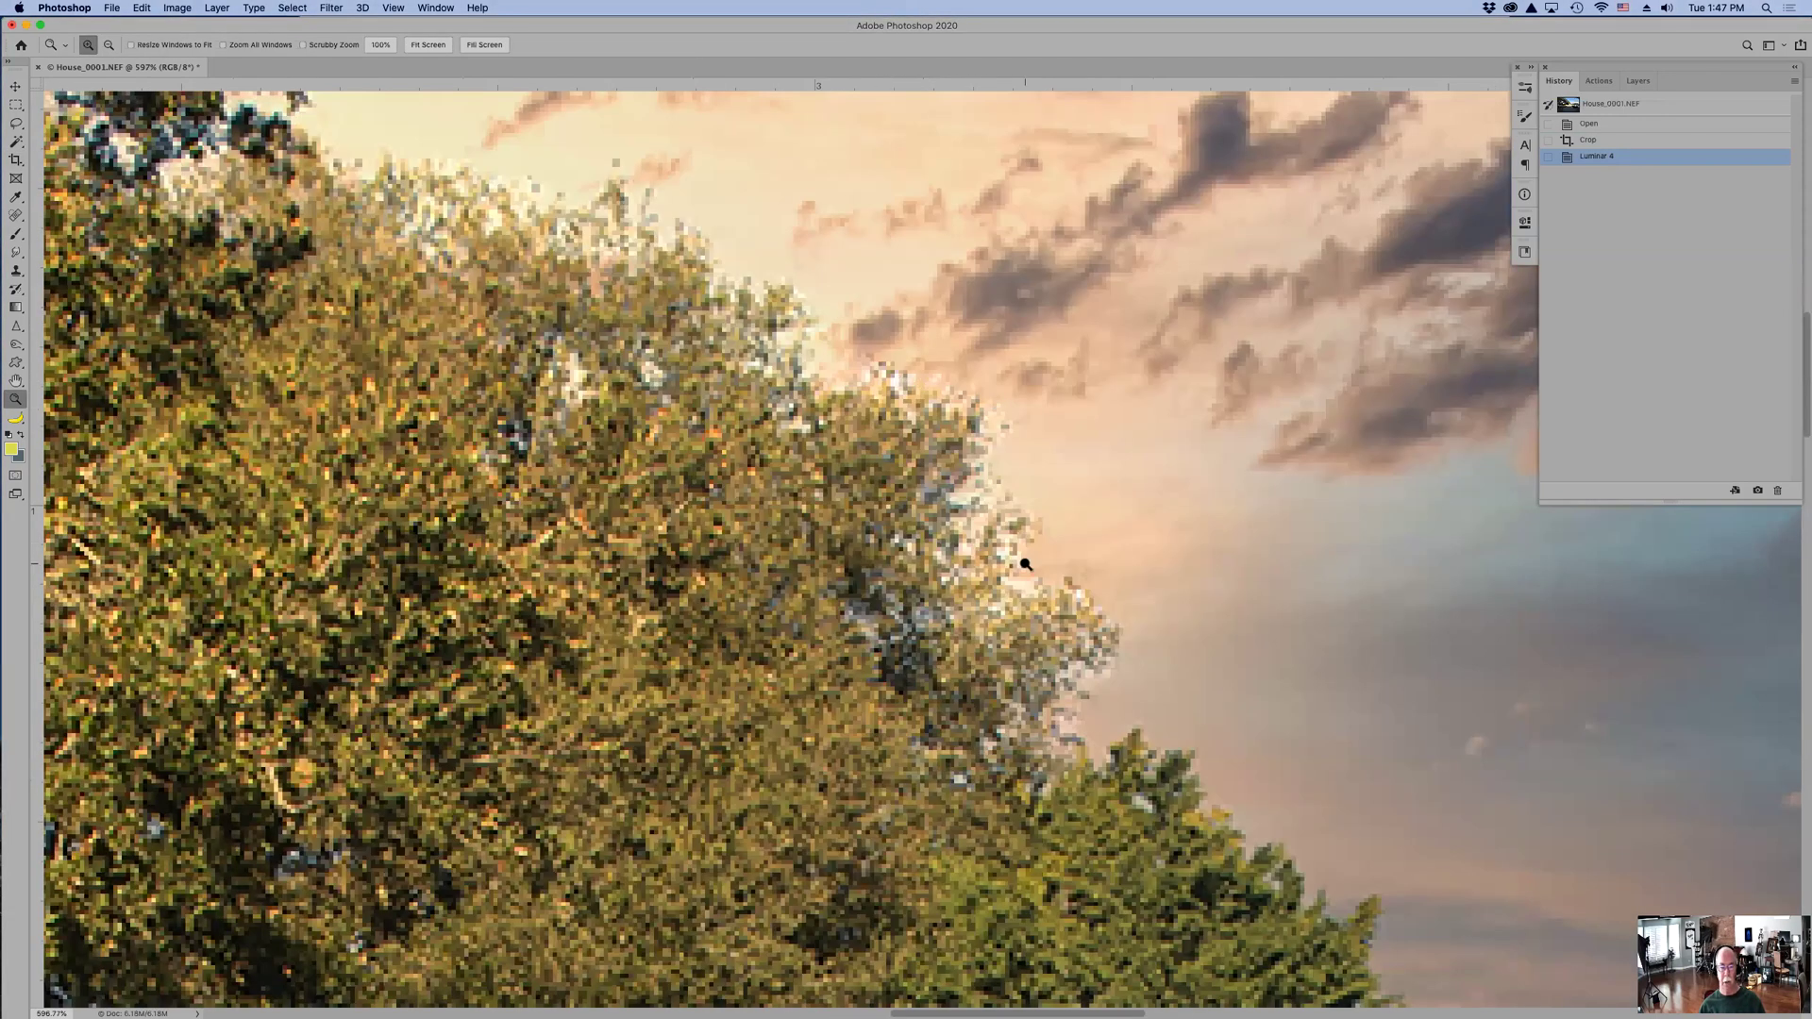
pyautogui.press('super+1')
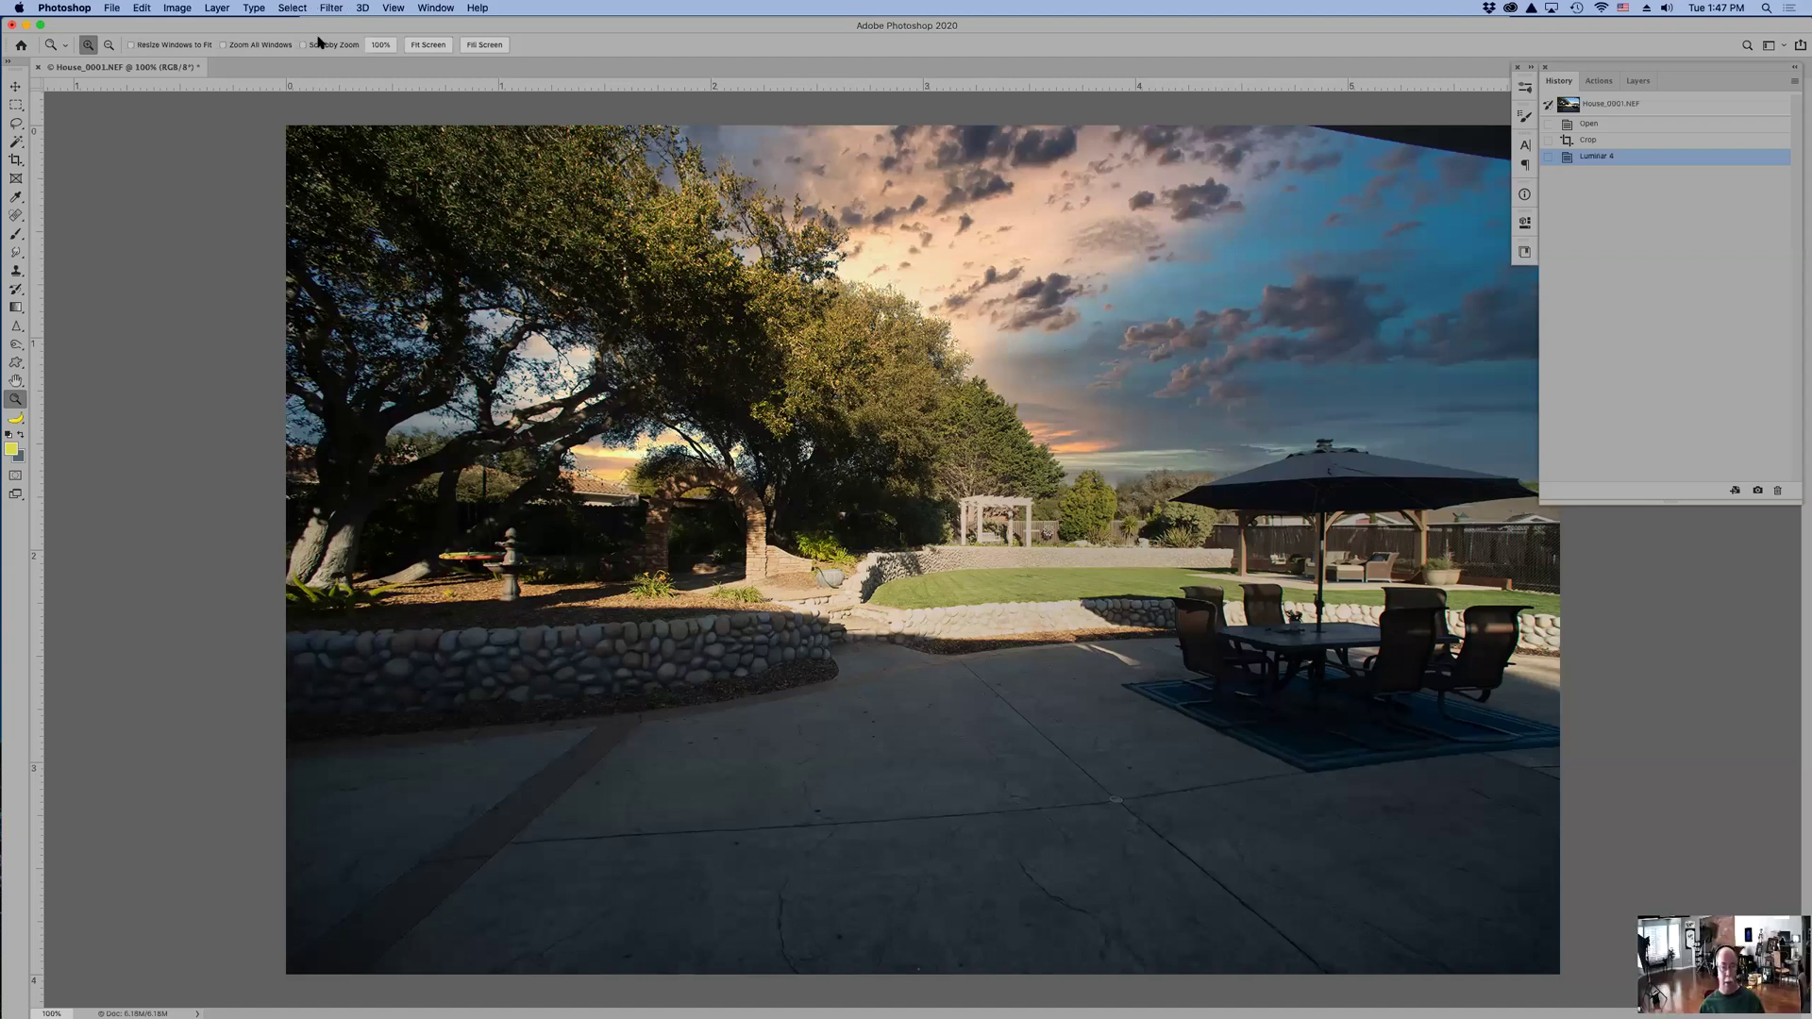
# - Step the patio photo back to its cropped state in the history, and start the Luminar 4 filter on it again
pyautogui.click(1620, 142)
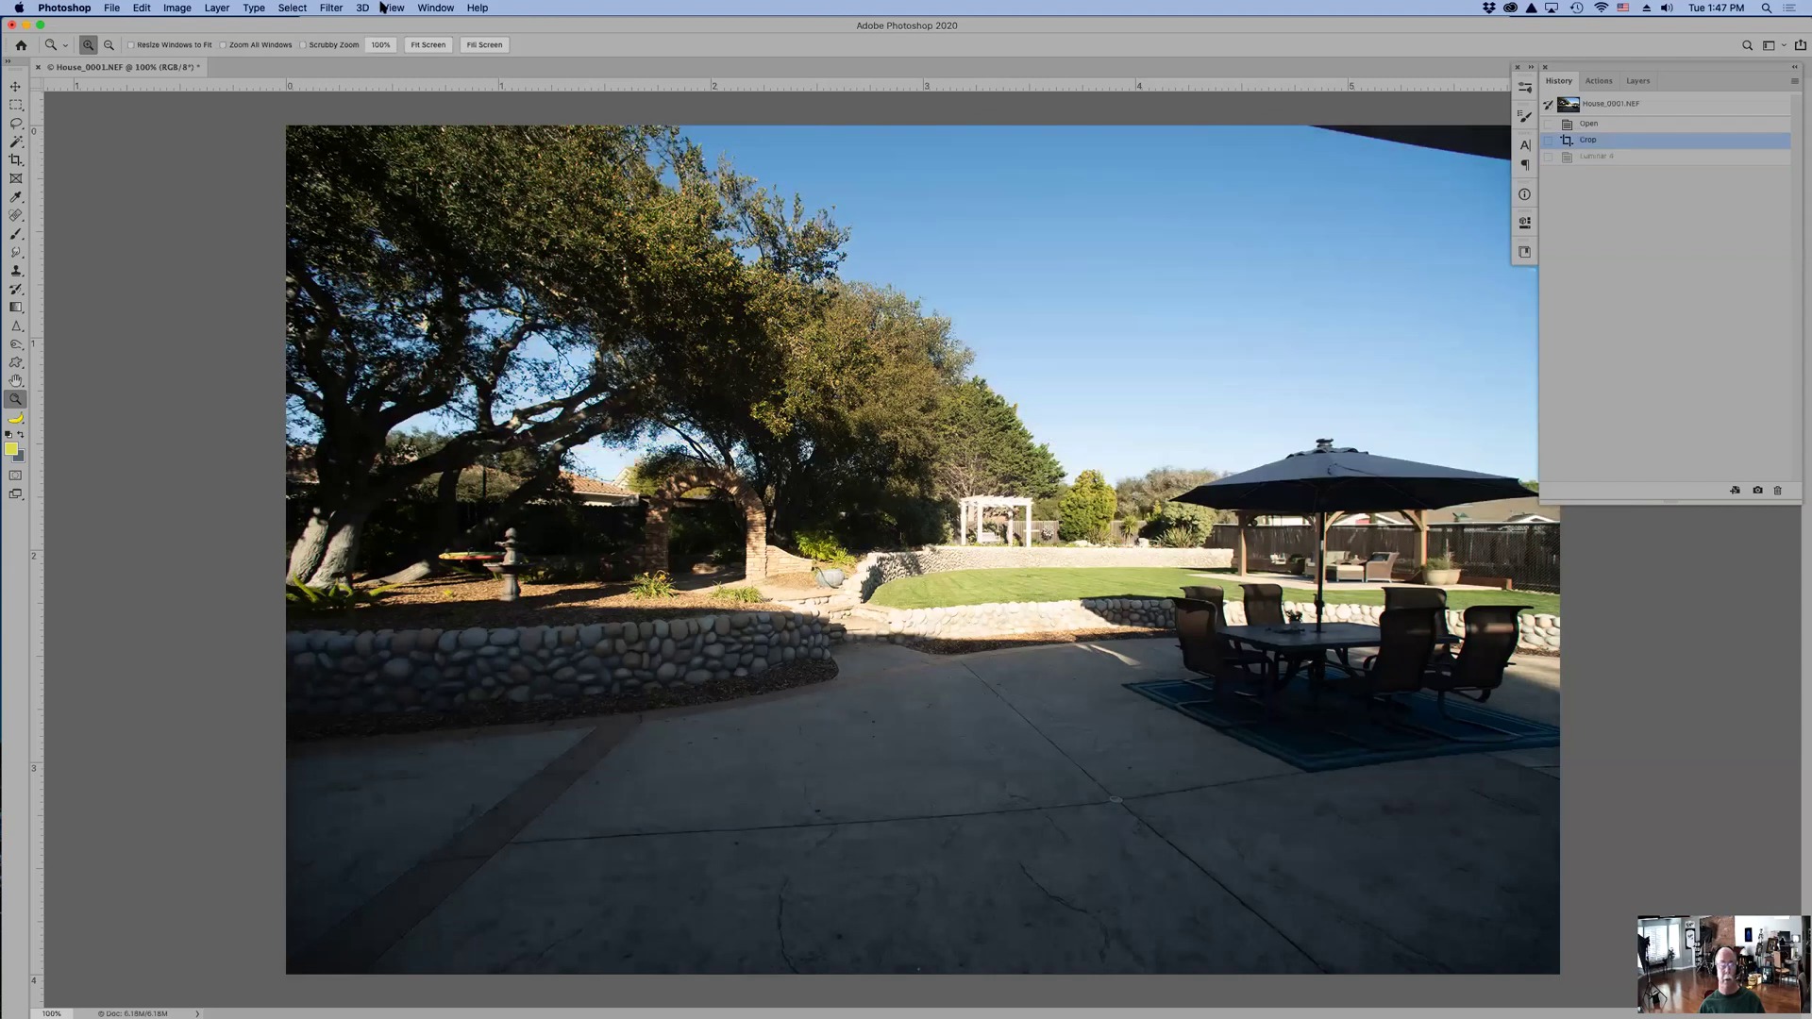
pyautogui.click(290, 9)
pyautogui.moveTo(331, 9)
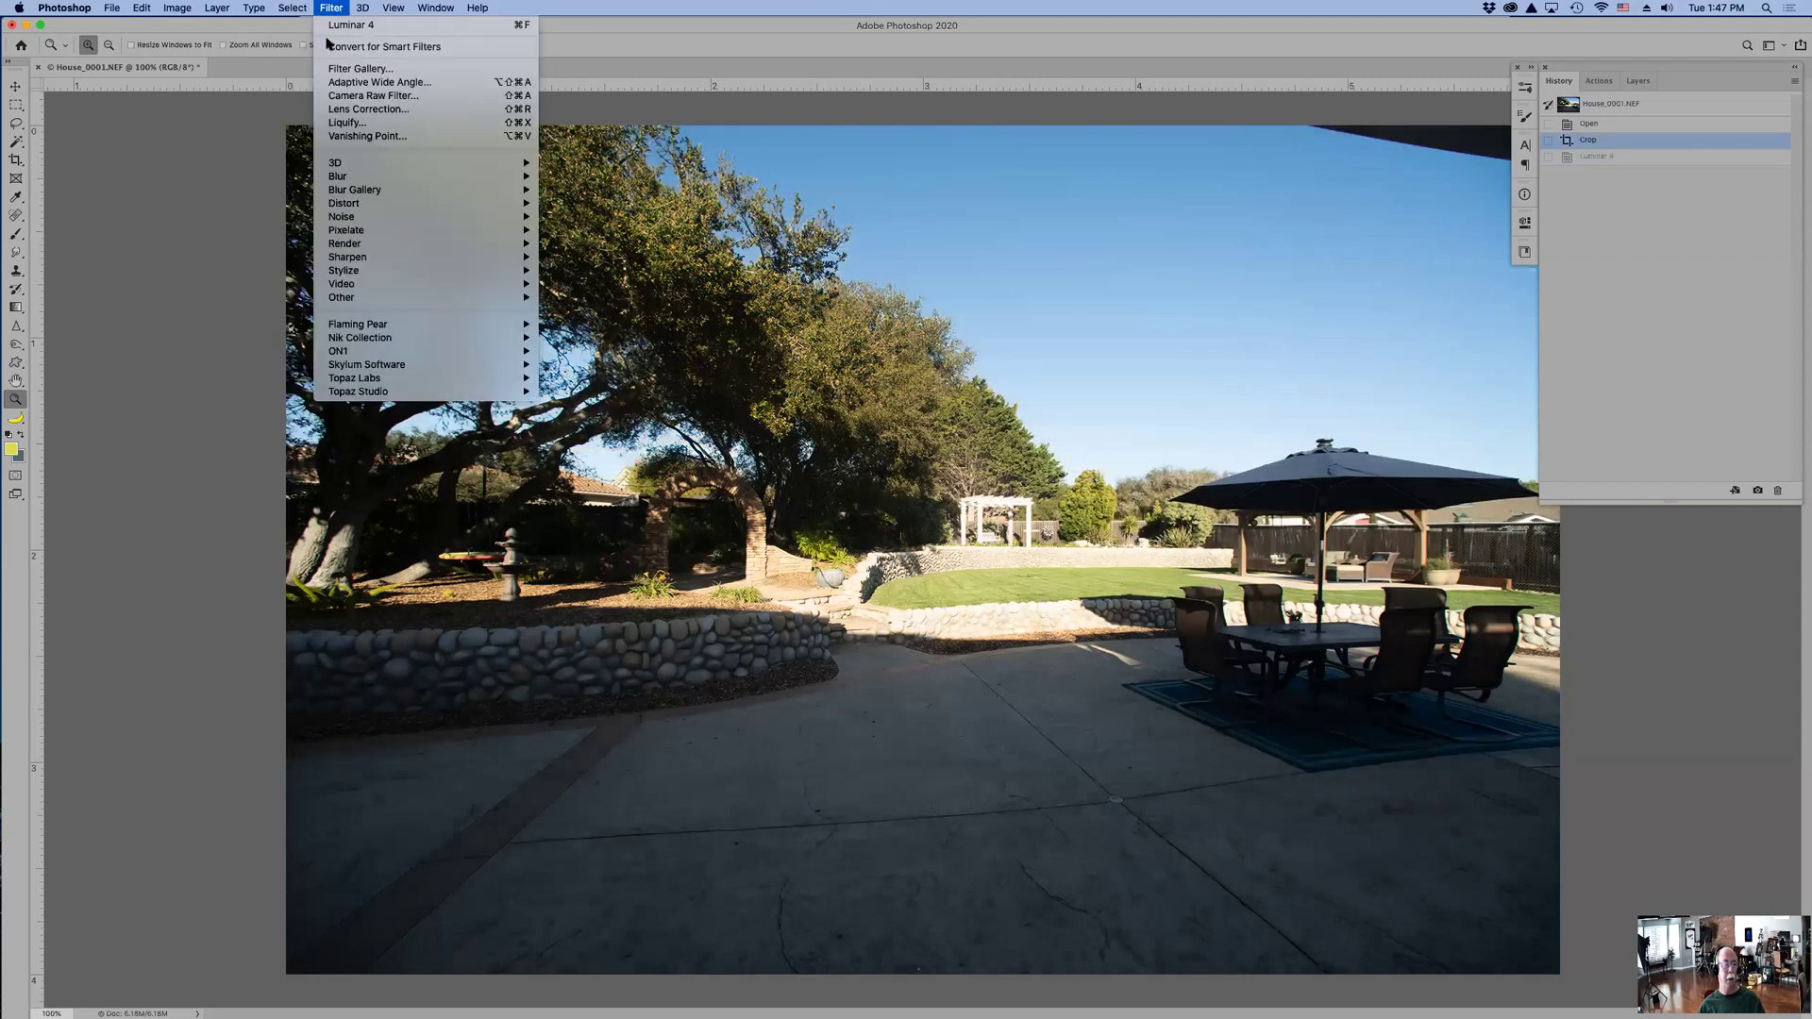
pyautogui.moveTo(416, 367)
pyautogui.click(584, 377)
pyautogui.moveTo(531, 365)
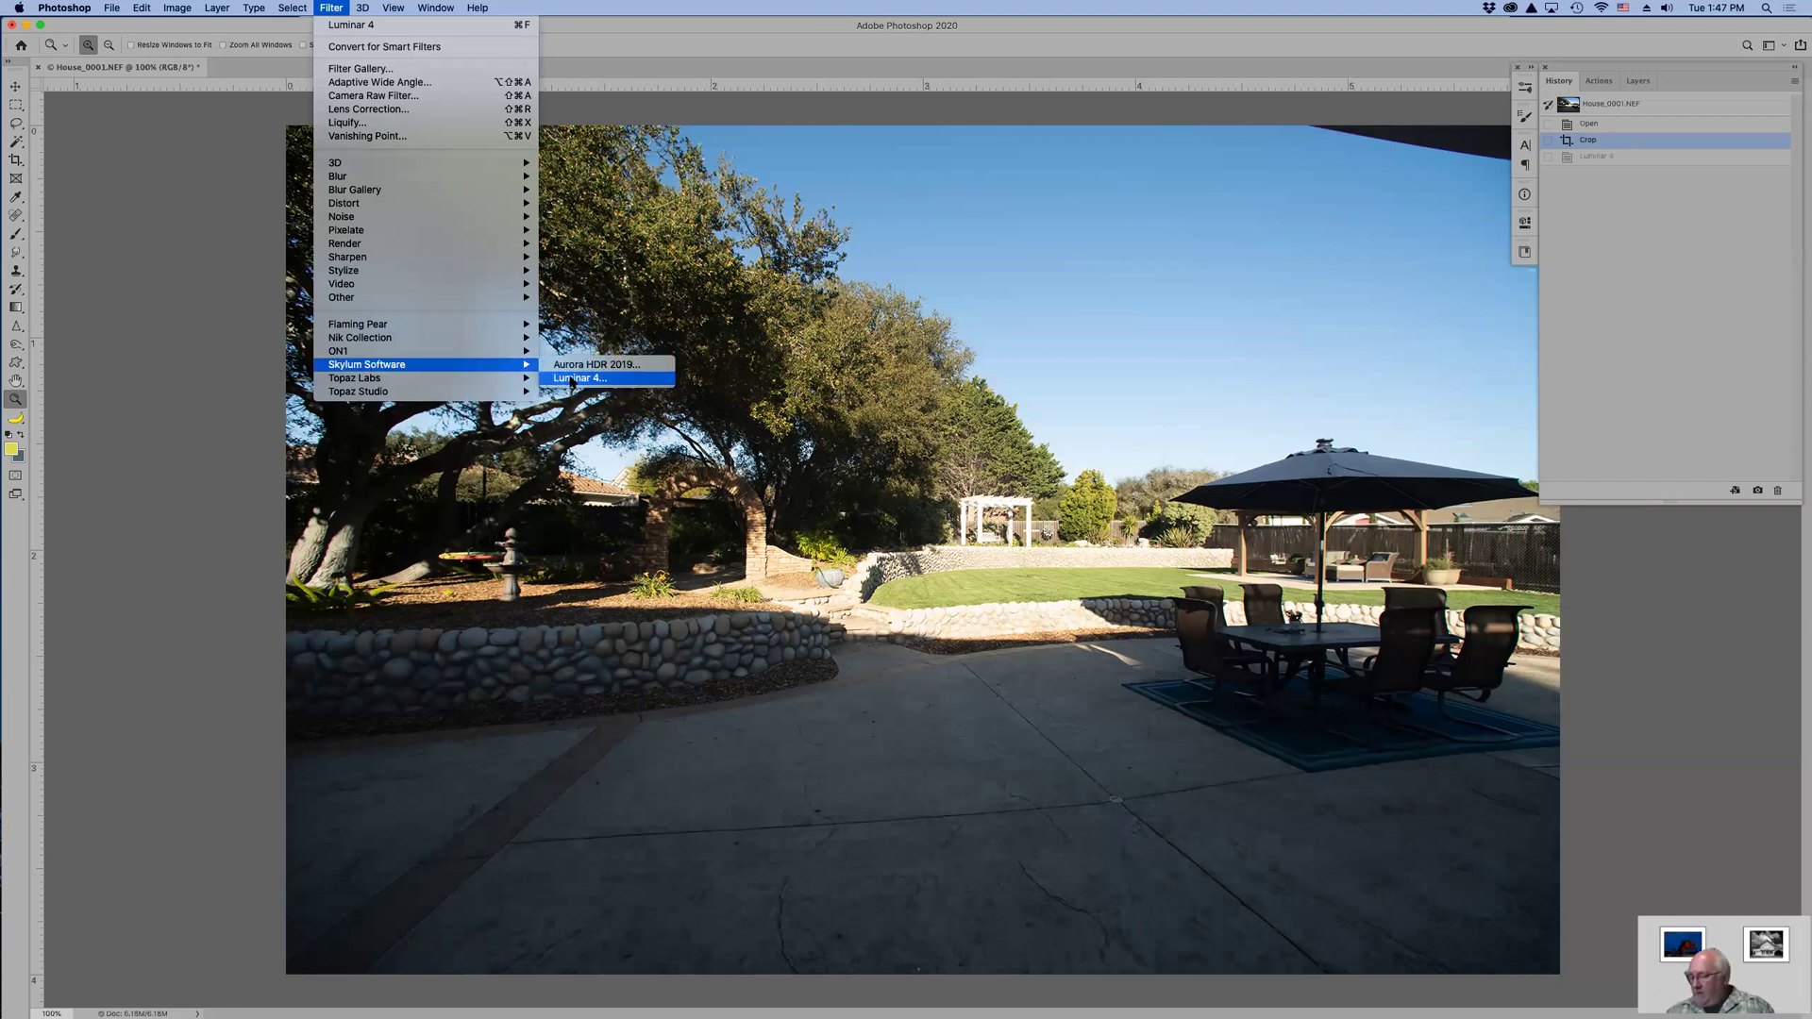
pyautogui.click(570, 379)
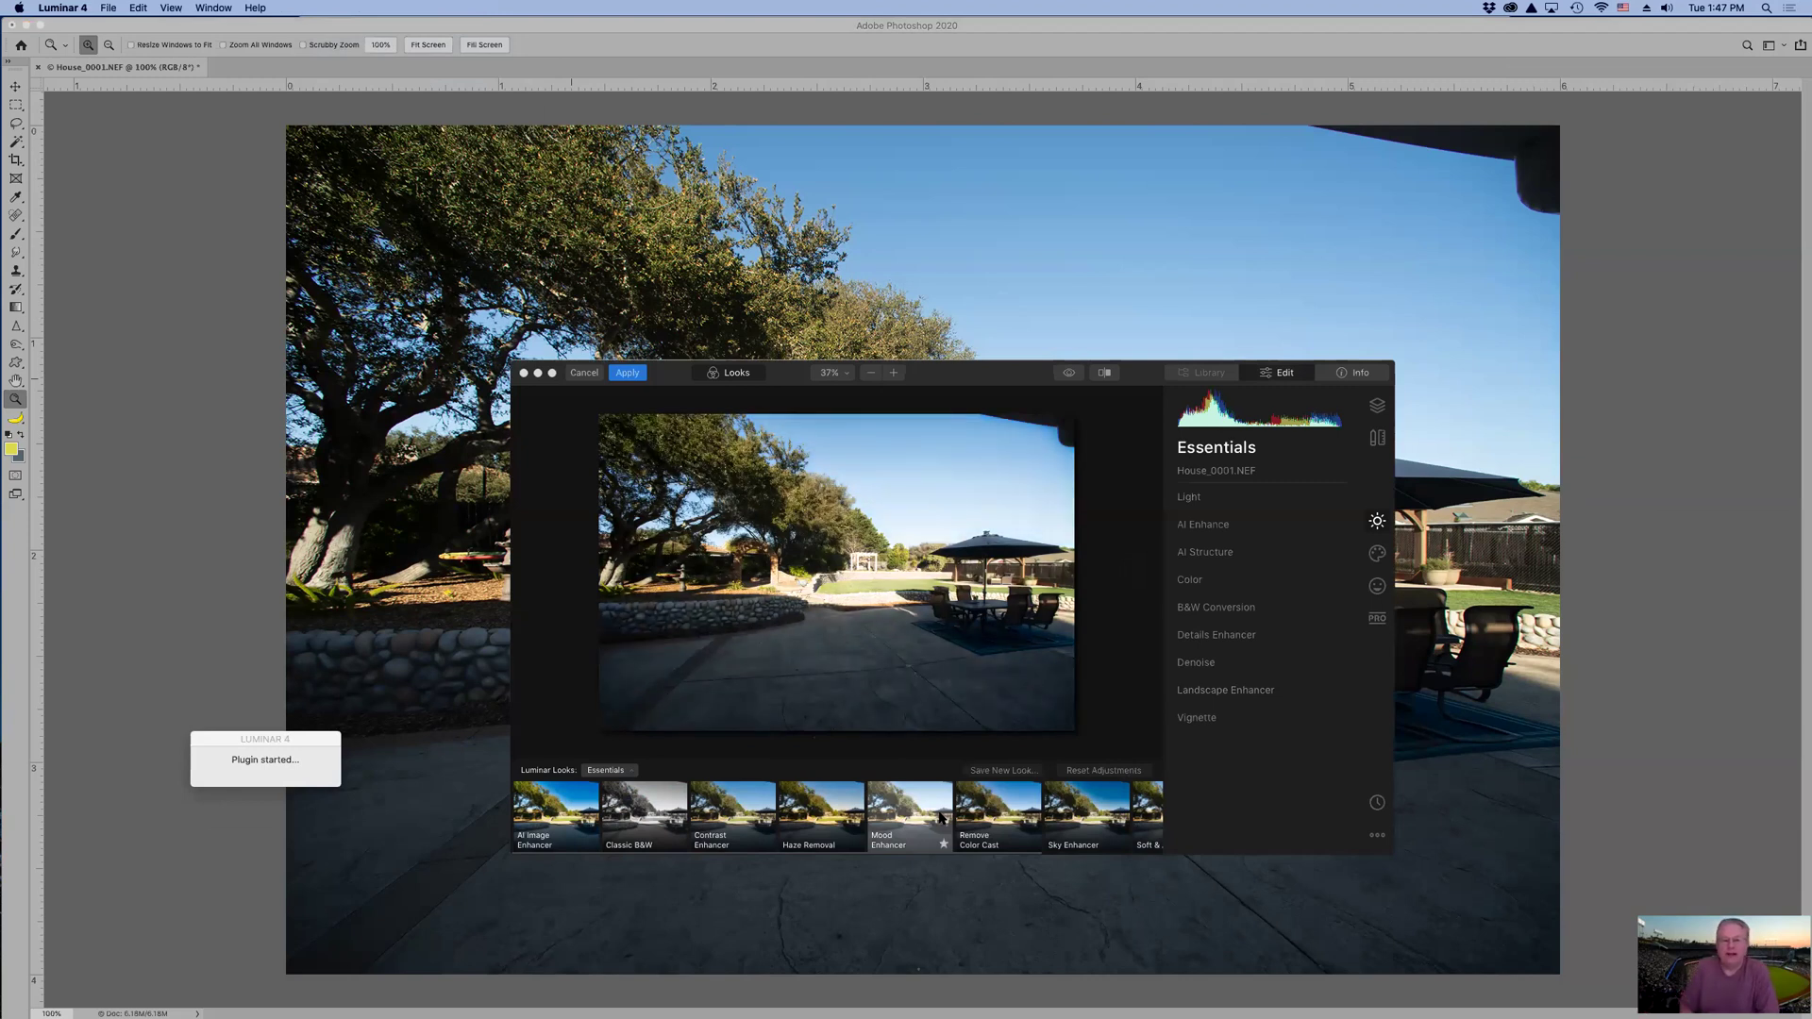
# - Replace the patio photo's sky with Sunset Clouds 1 using AI Sky Replacement
pyautogui.click(1377, 554)
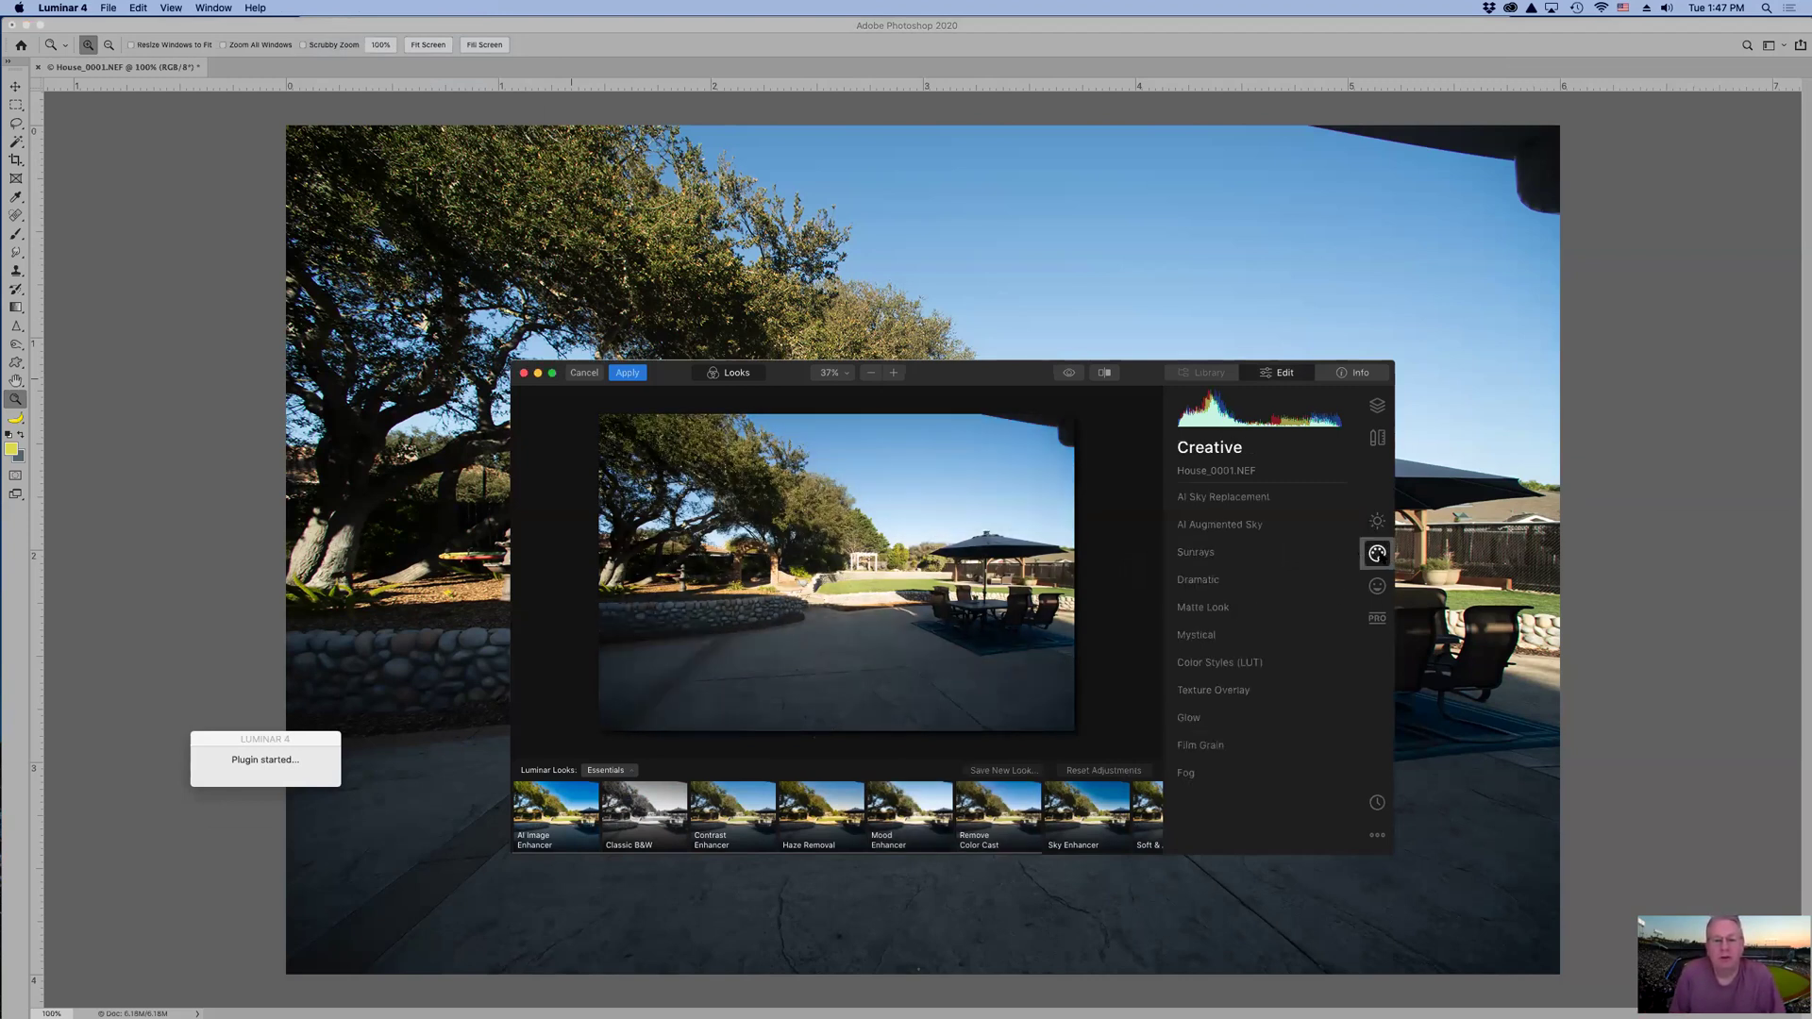
pyautogui.click(1316, 503)
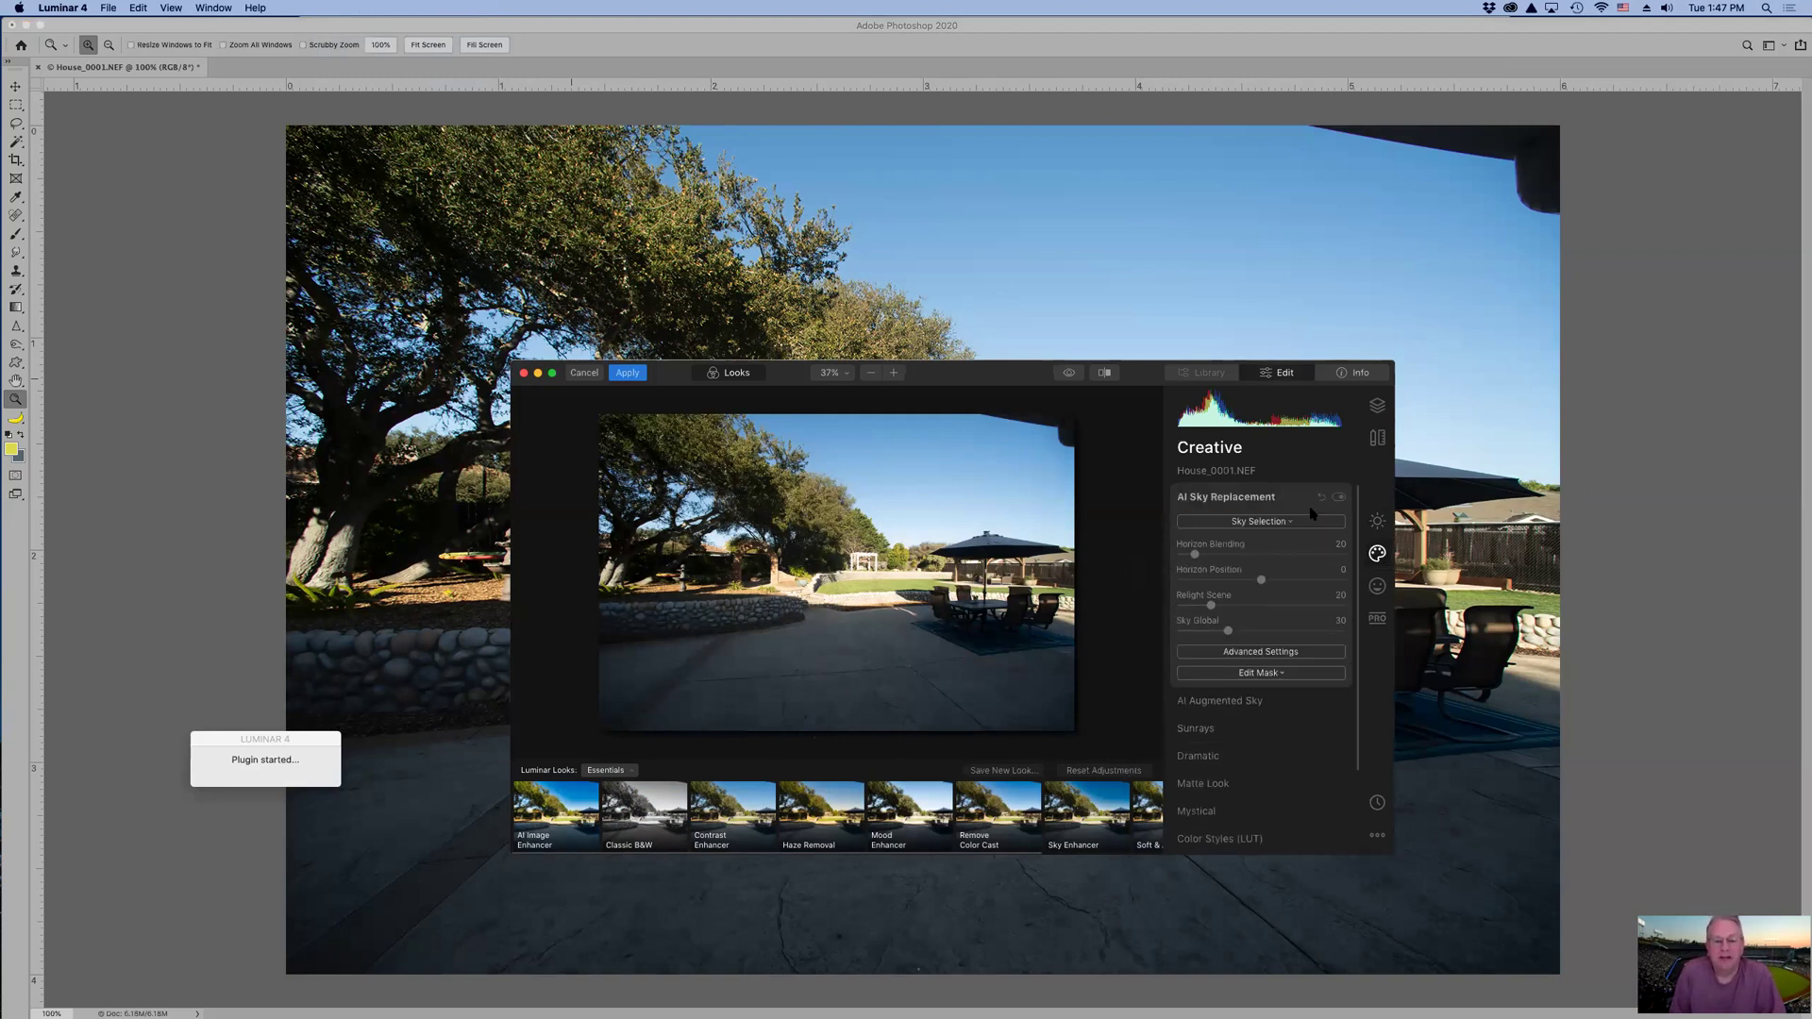
pyautogui.click(1309, 524)
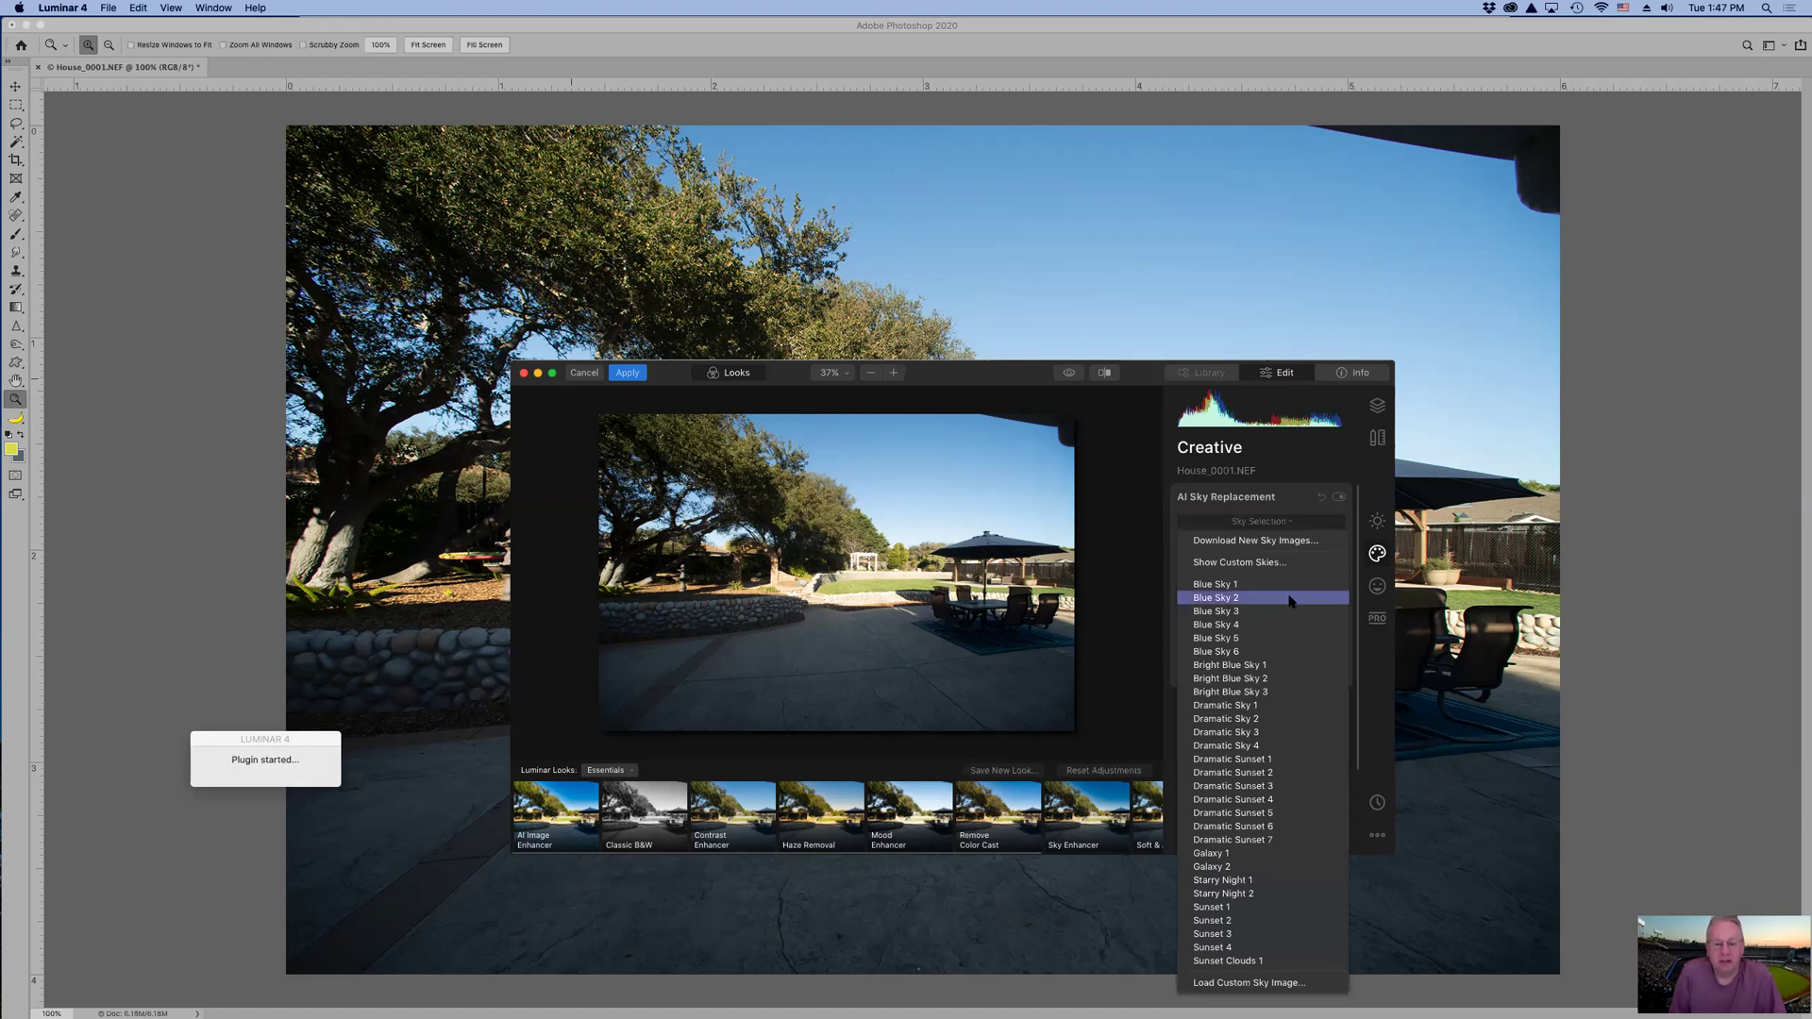
pyautogui.click(1256, 961)
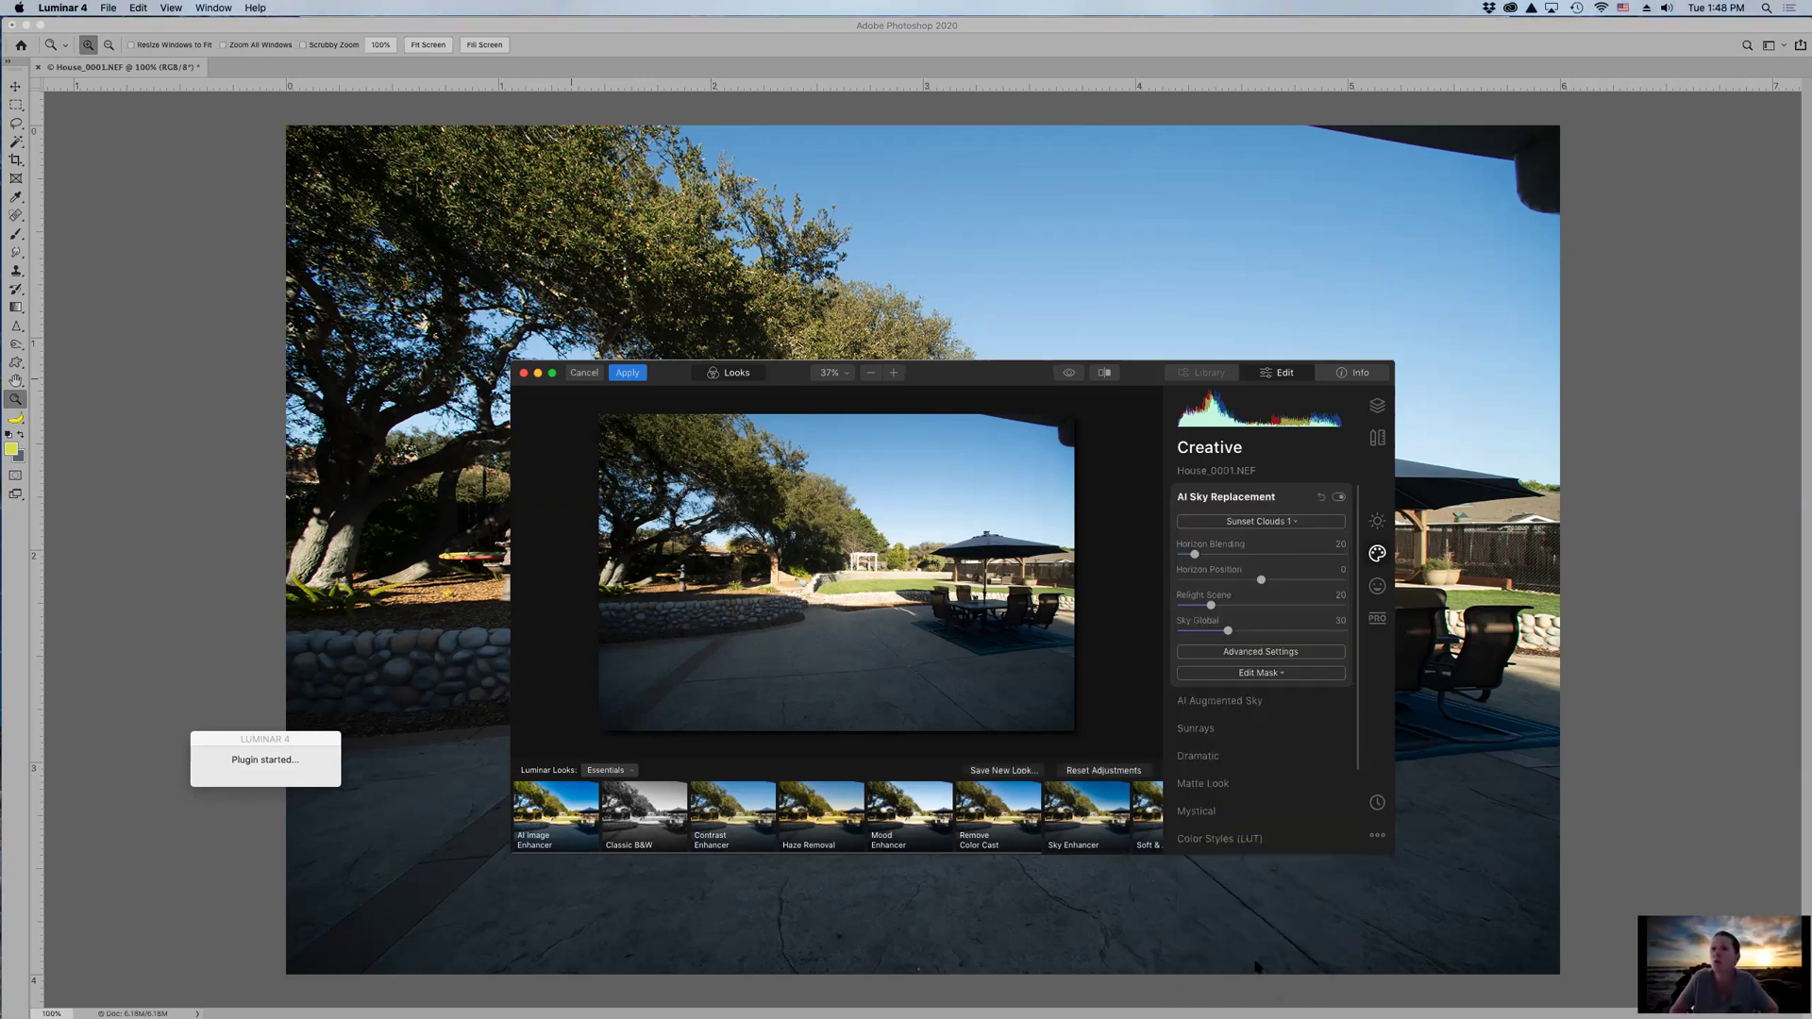
# - Try to load a custom sky image, browsing the LaCie 20 drive's 2020 photos to the Sunset folder
pyautogui.click(1315, 523)
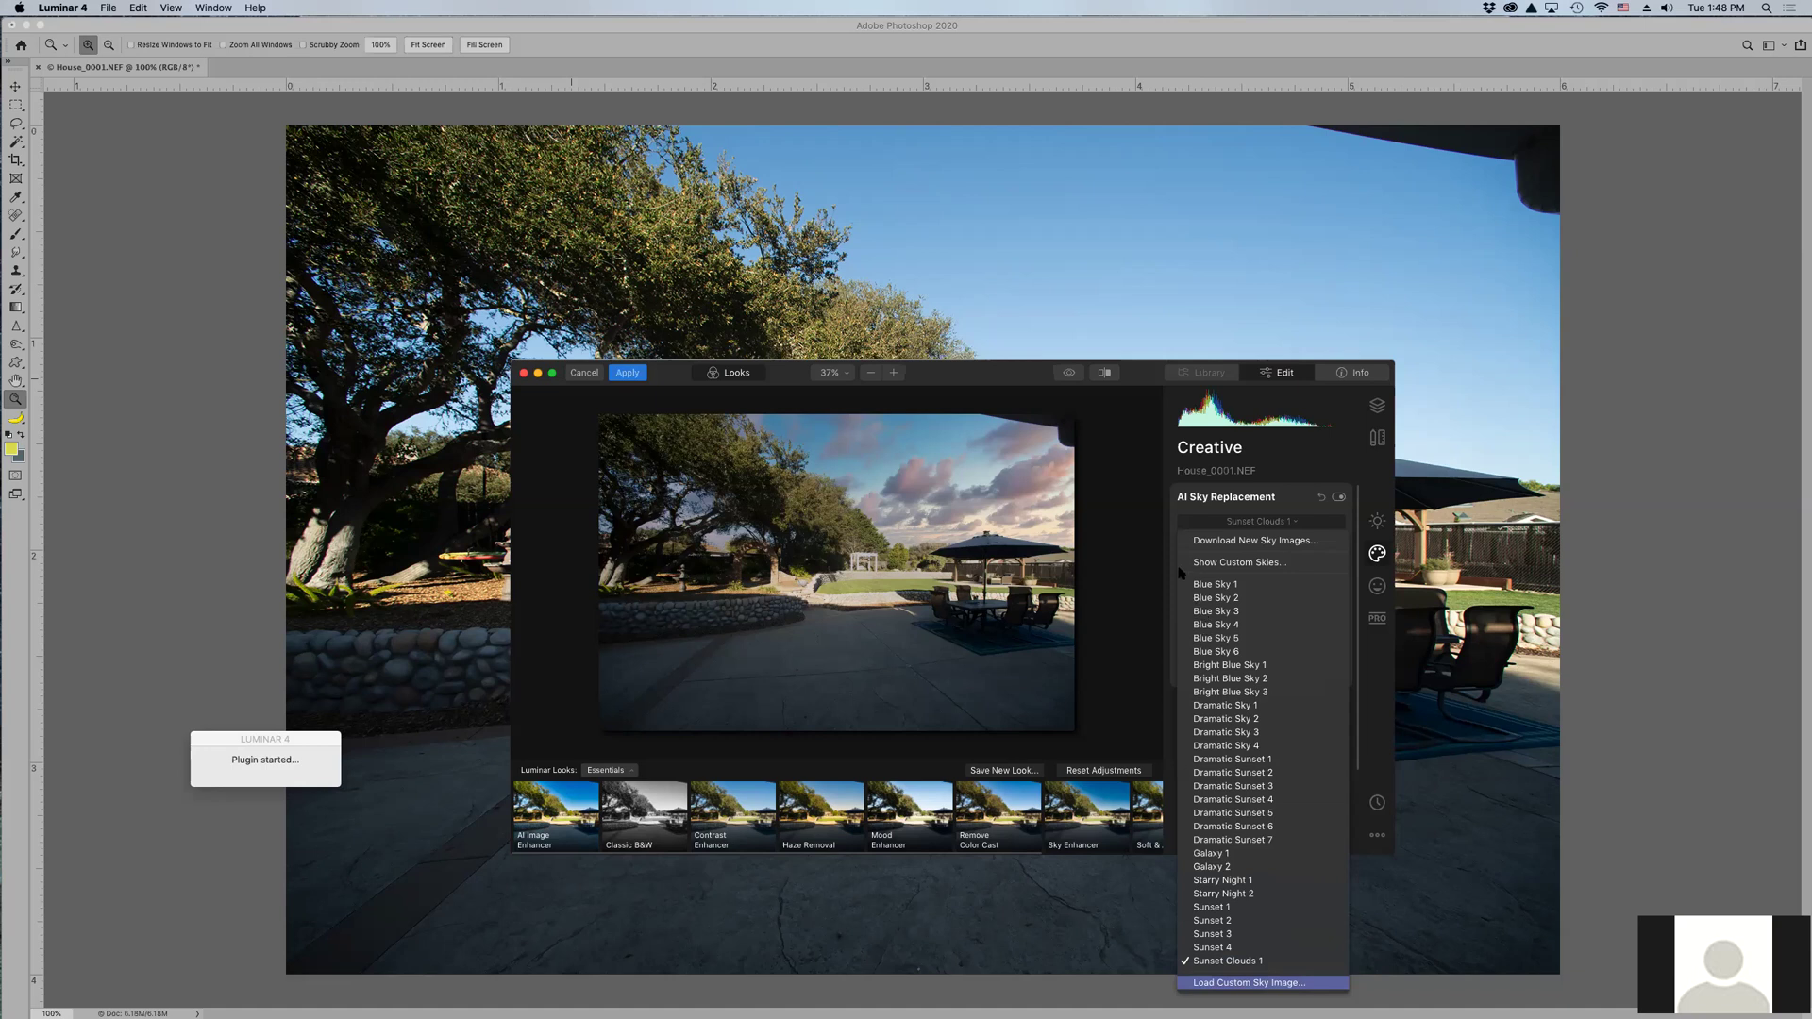
pyautogui.press('Return')
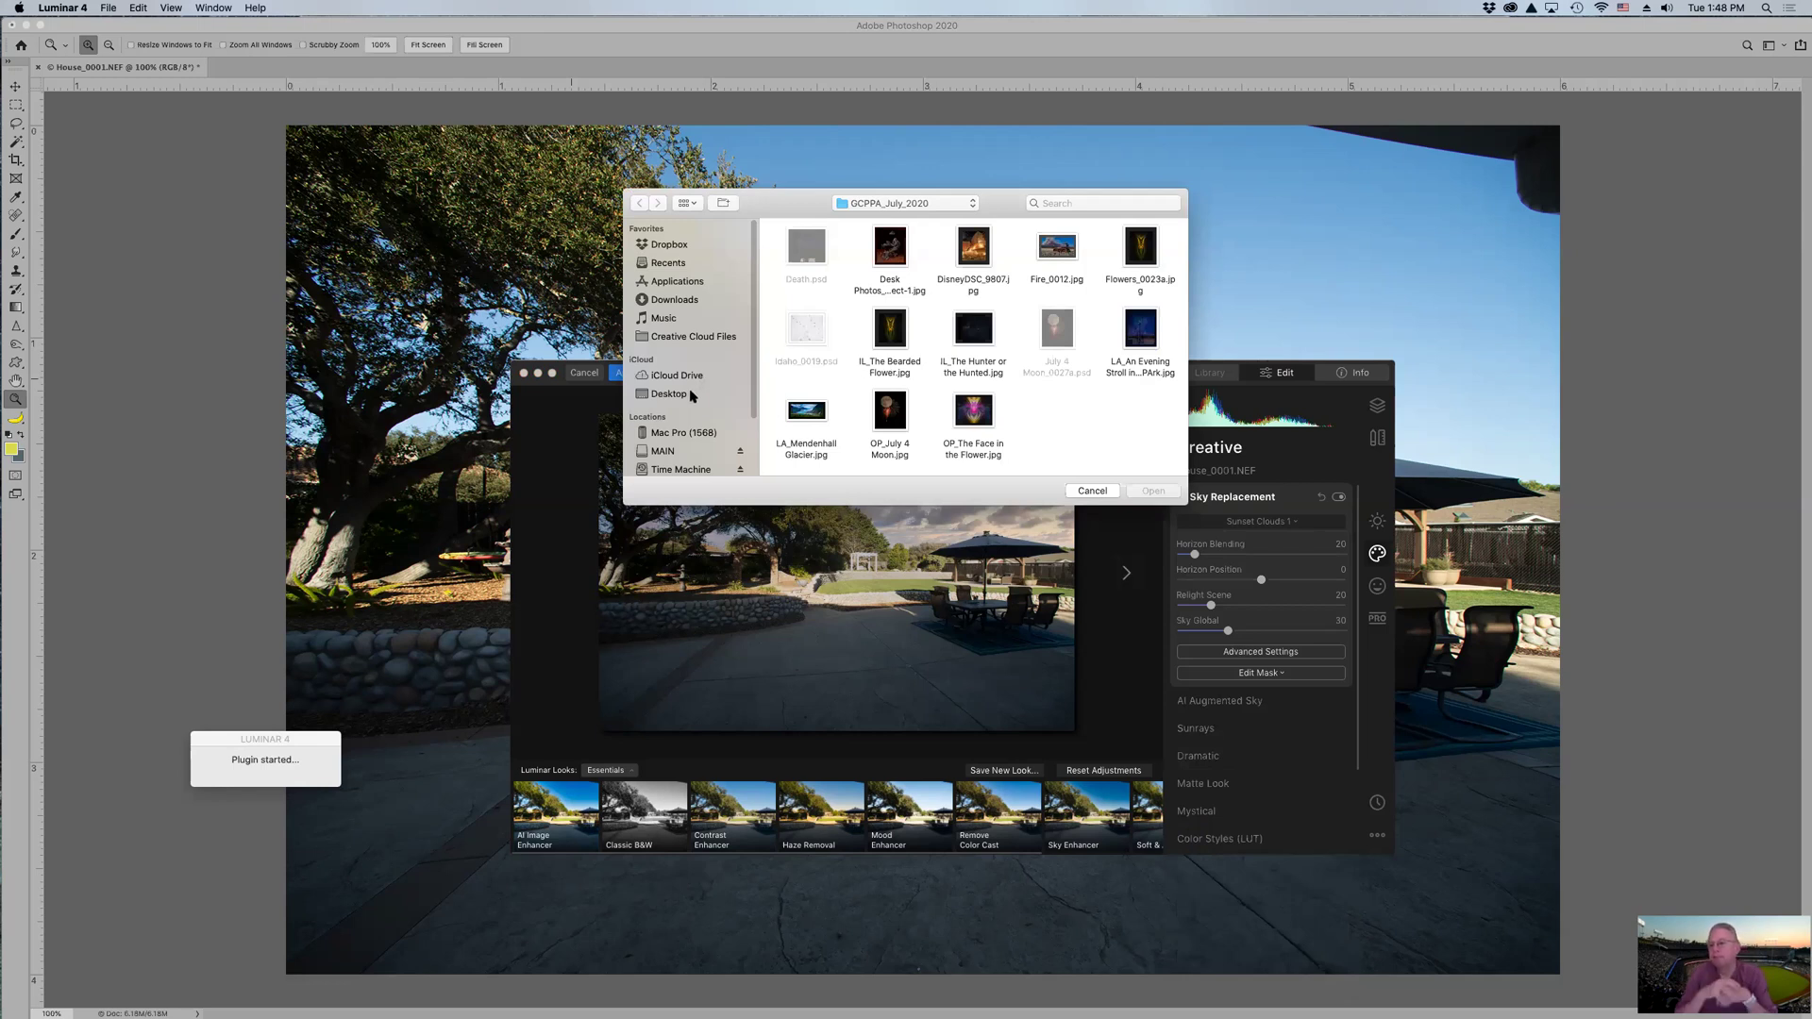
pyautogui.scroll(-3, 673, 398)
pyautogui.click(679, 430)
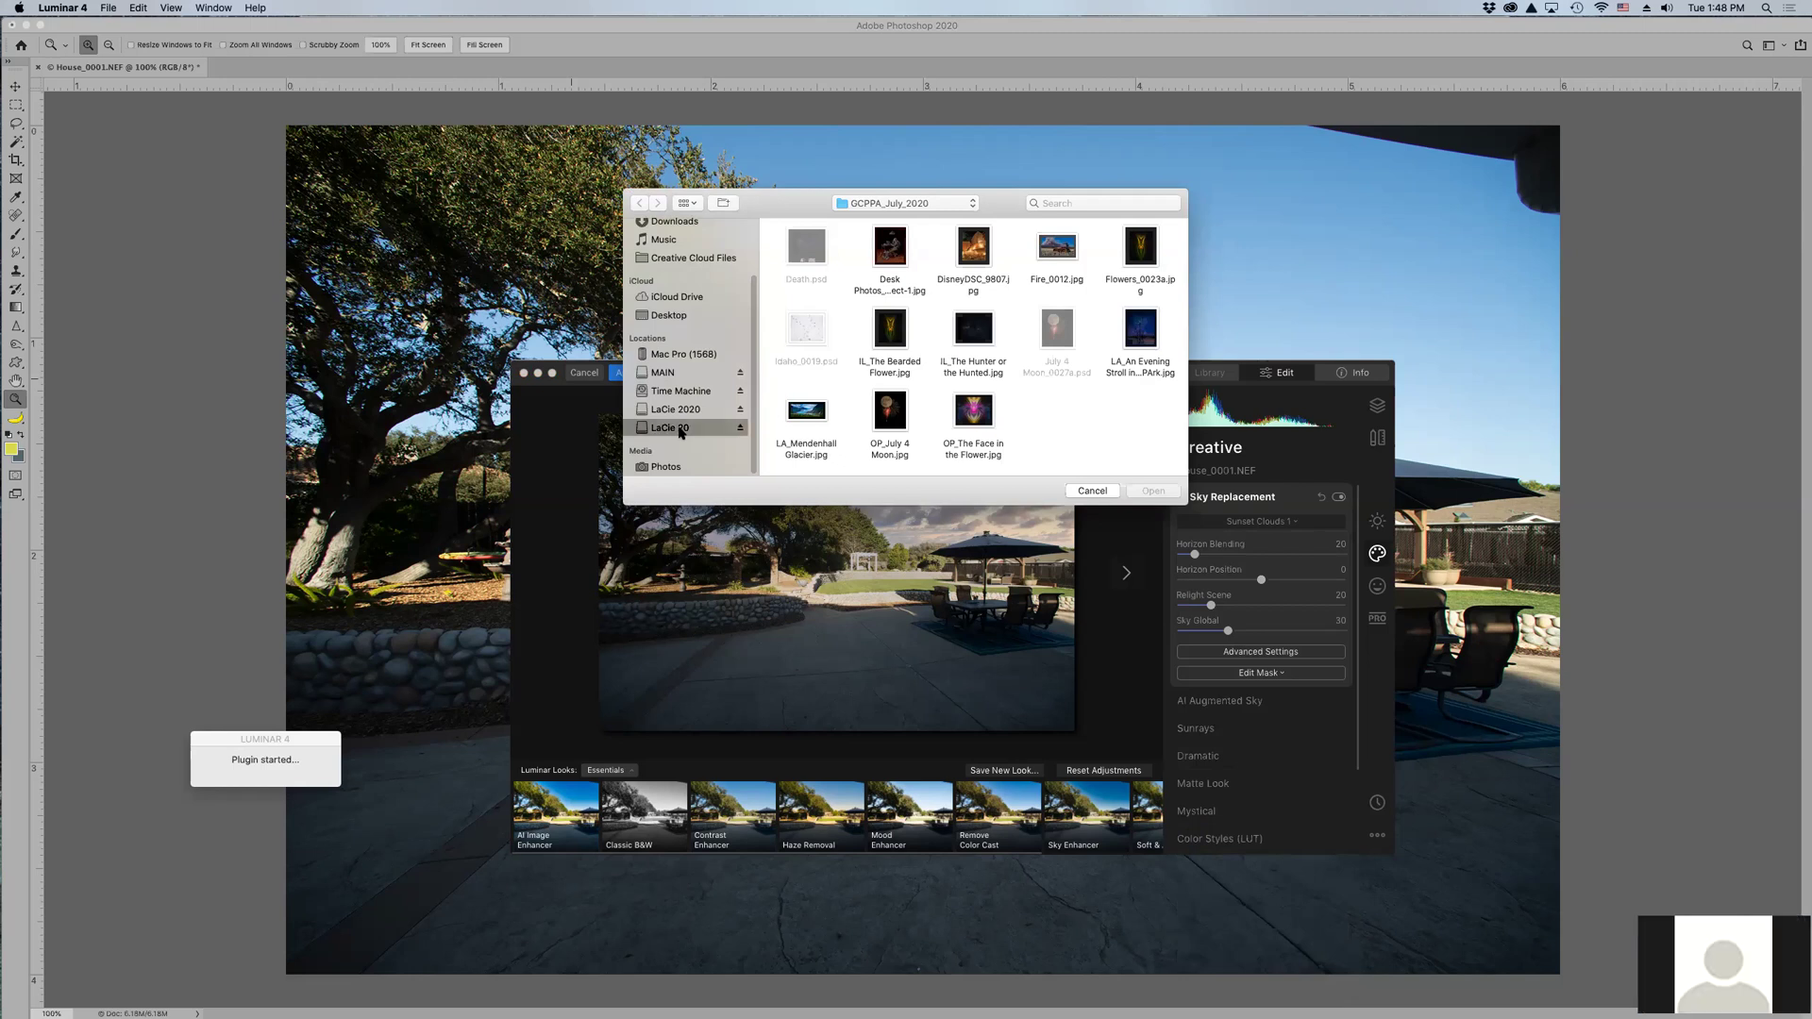
pyautogui.doubleClick(792, 243)
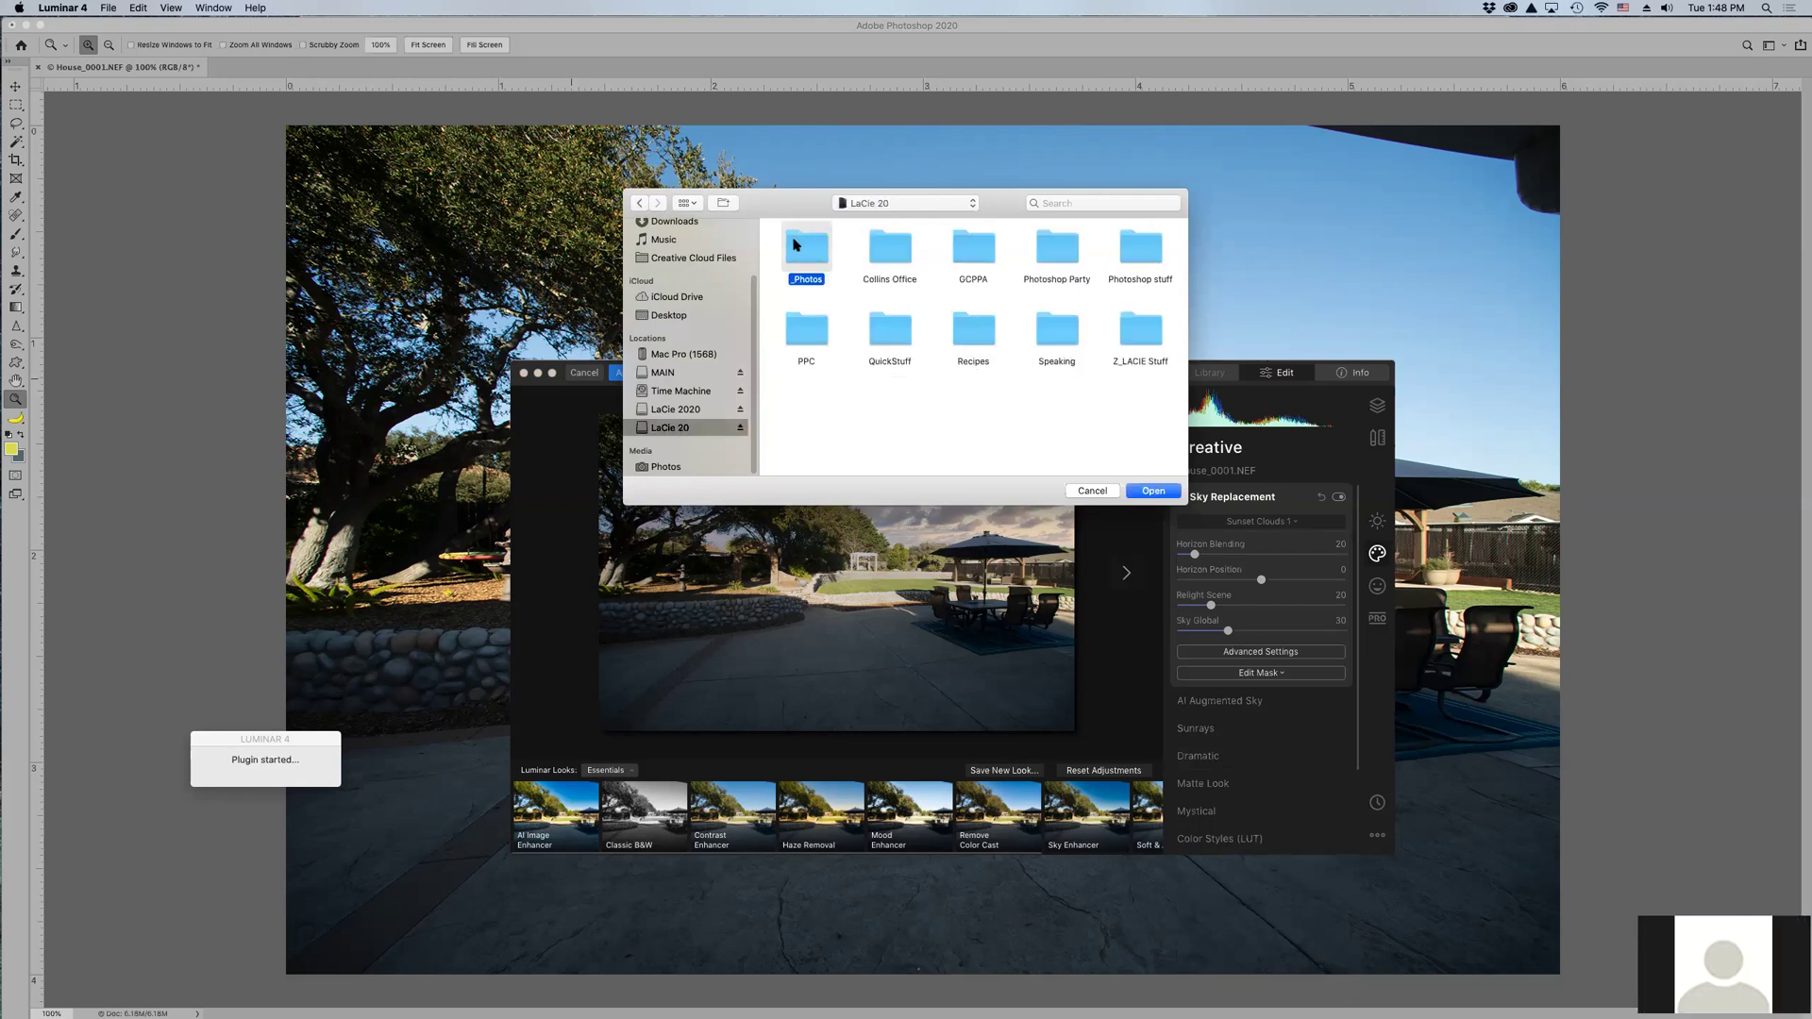
pyautogui.doubleClick(887, 247)
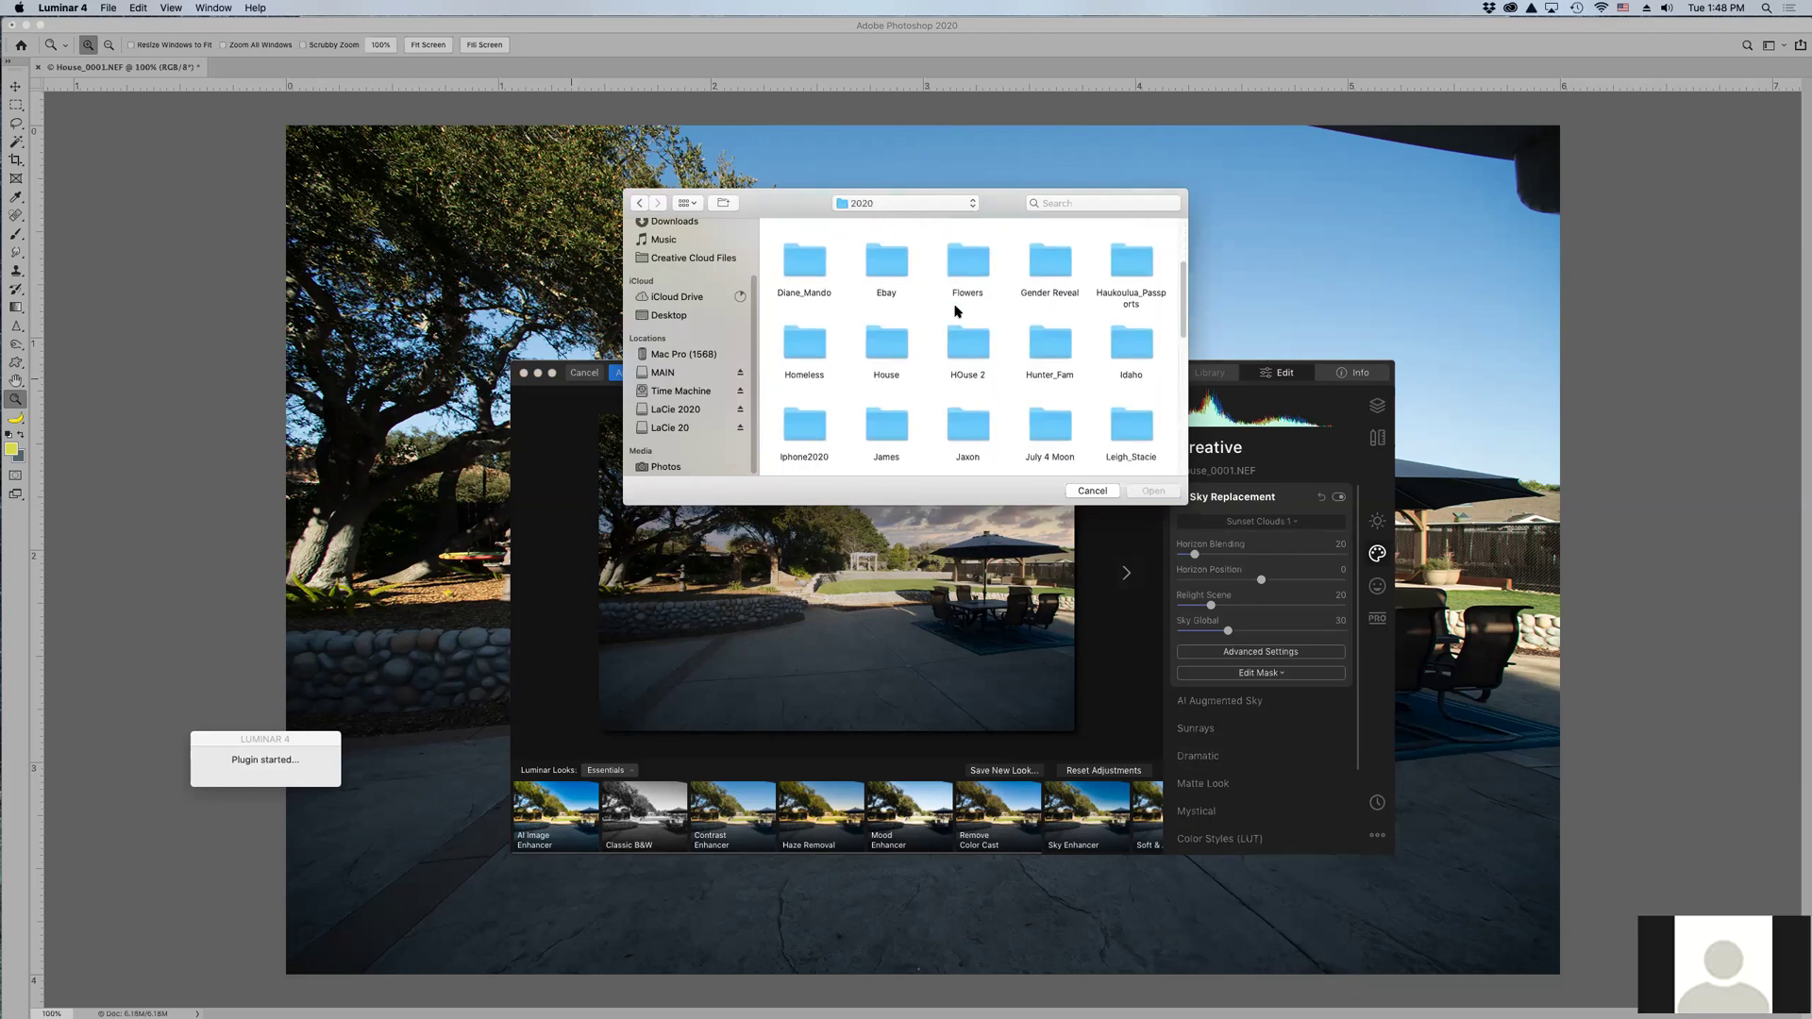
pyautogui.scroll(-10, 955, 316)
pyautogui.scroll(-3, 959, 324)
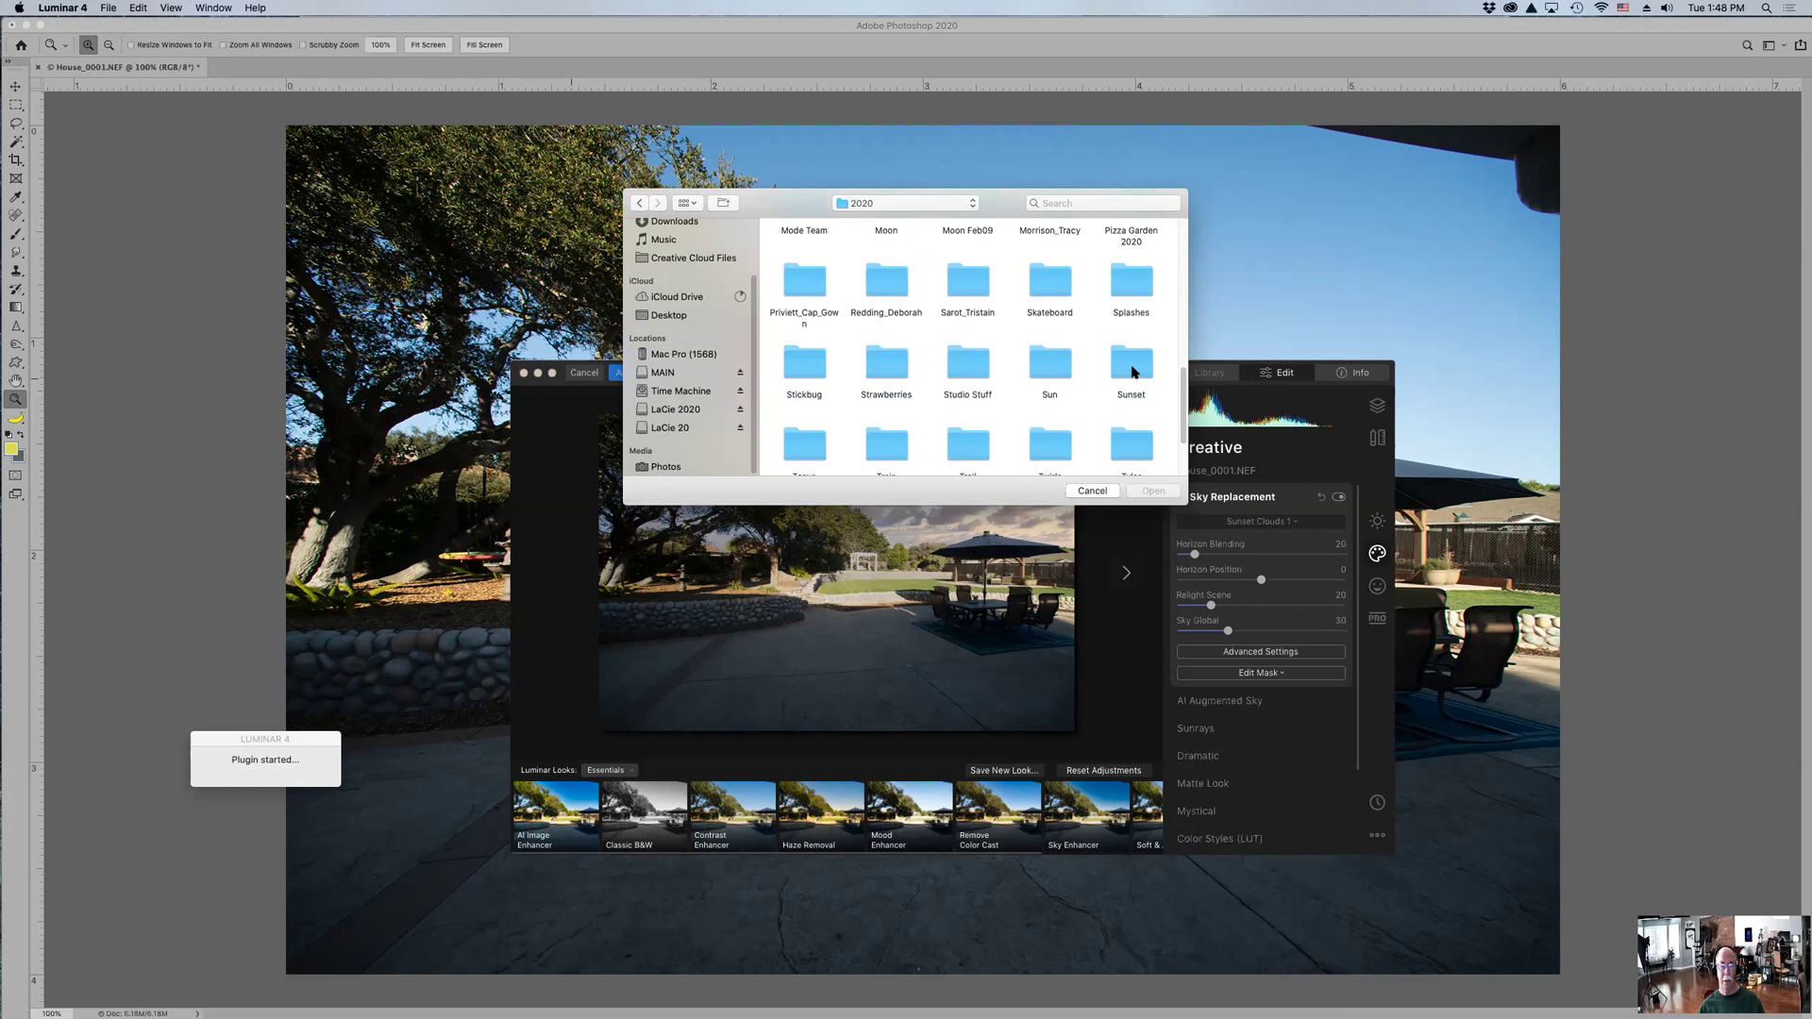
pyautogui.doubleClick(1131, 366)
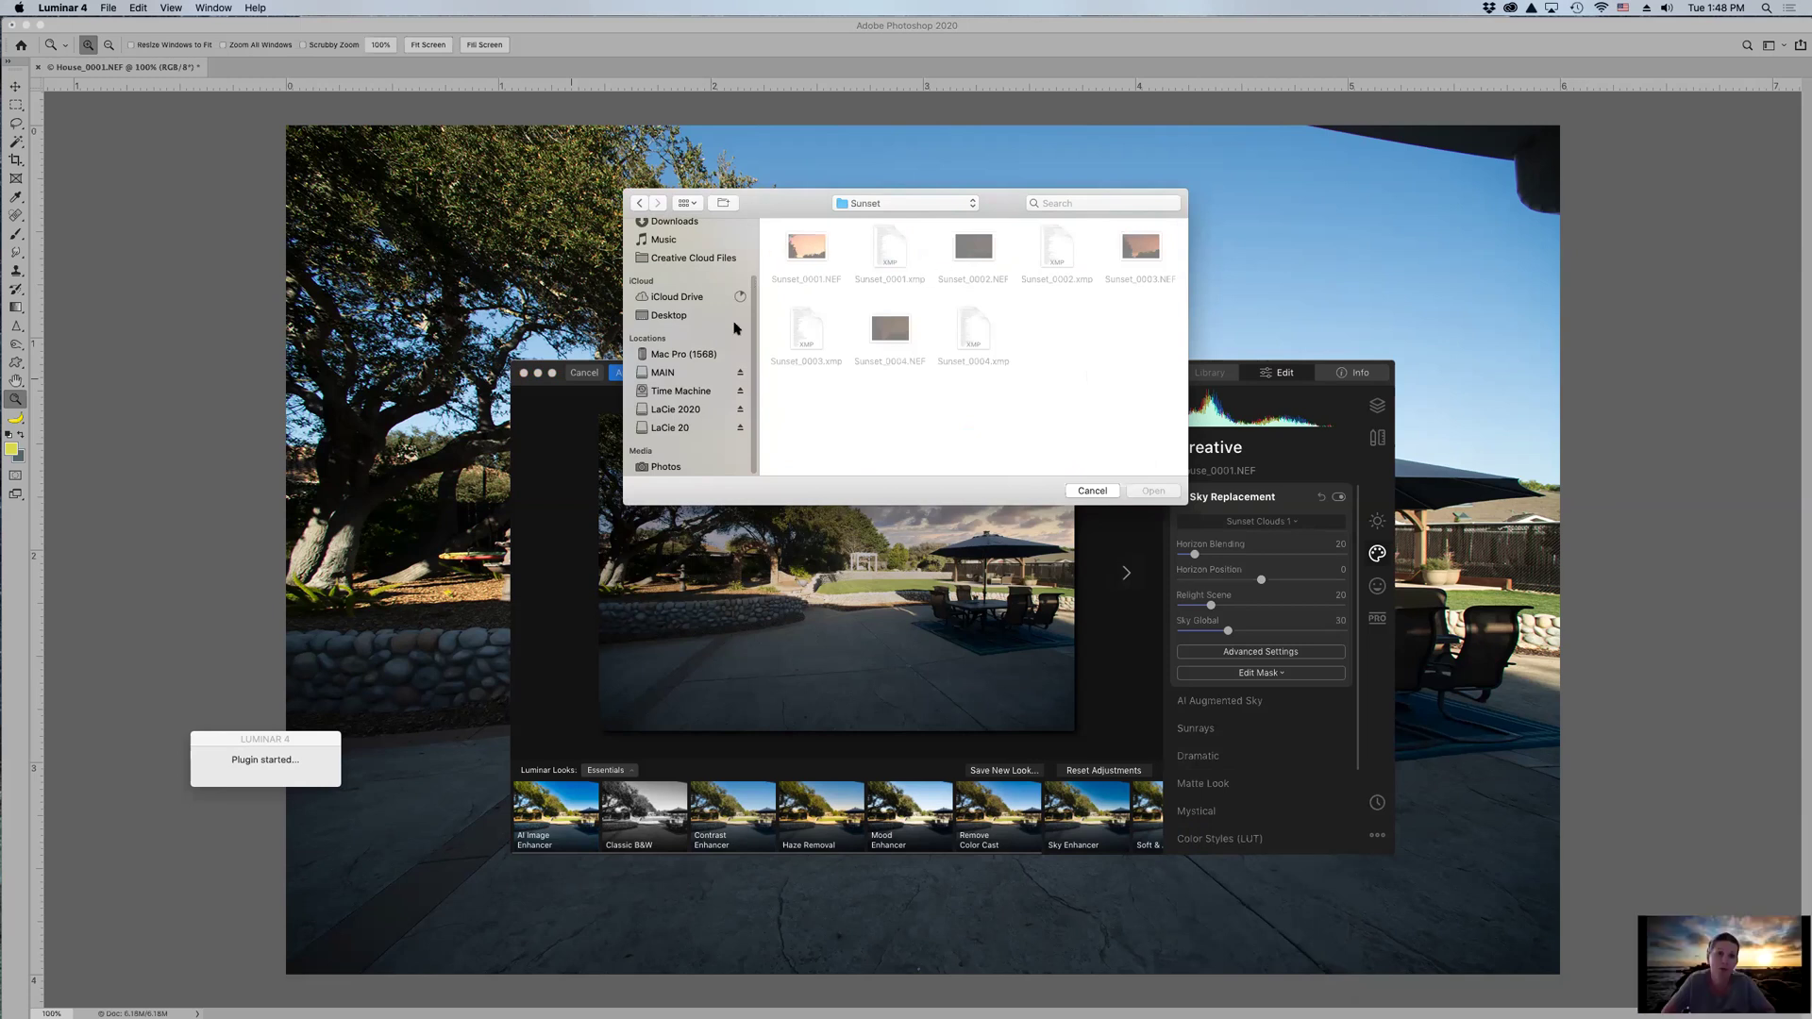
# - Check the Sun folder in 2020 for a custom sky image, and cancel the file selection without loading one
pyautogui.click(639, 203)
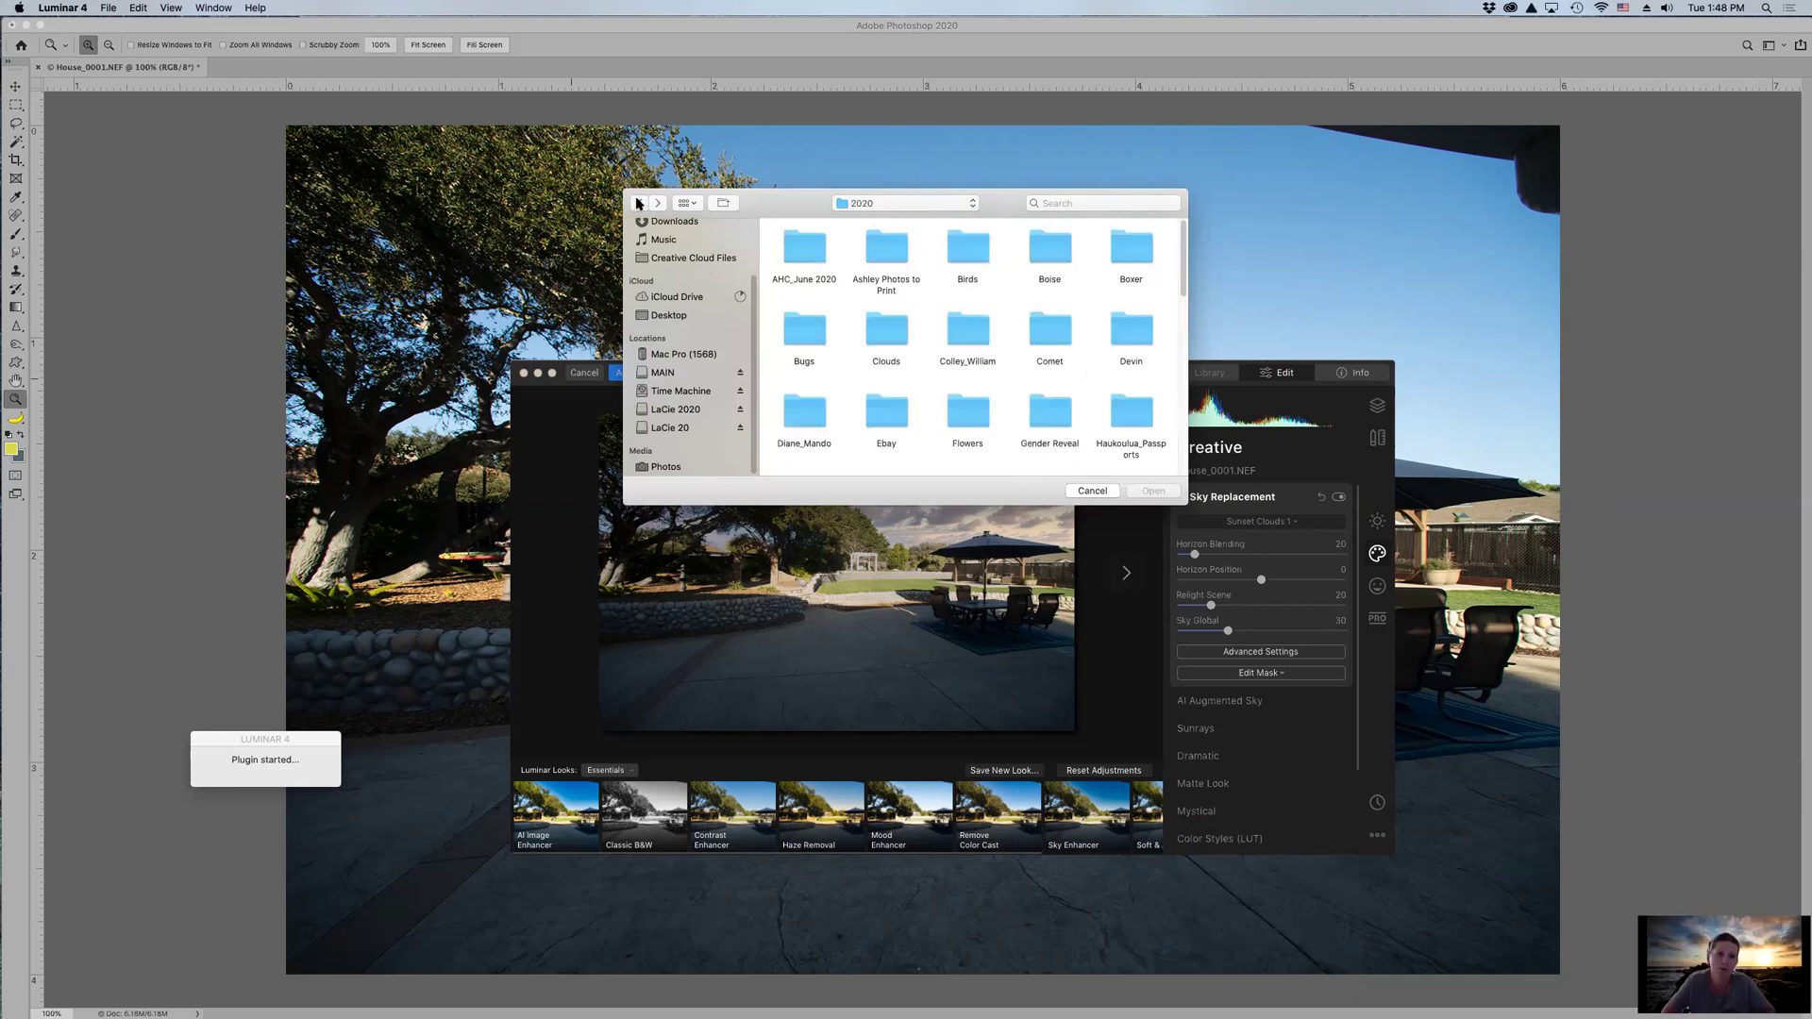
pyautogui.scroll(-10, 1030, 341)
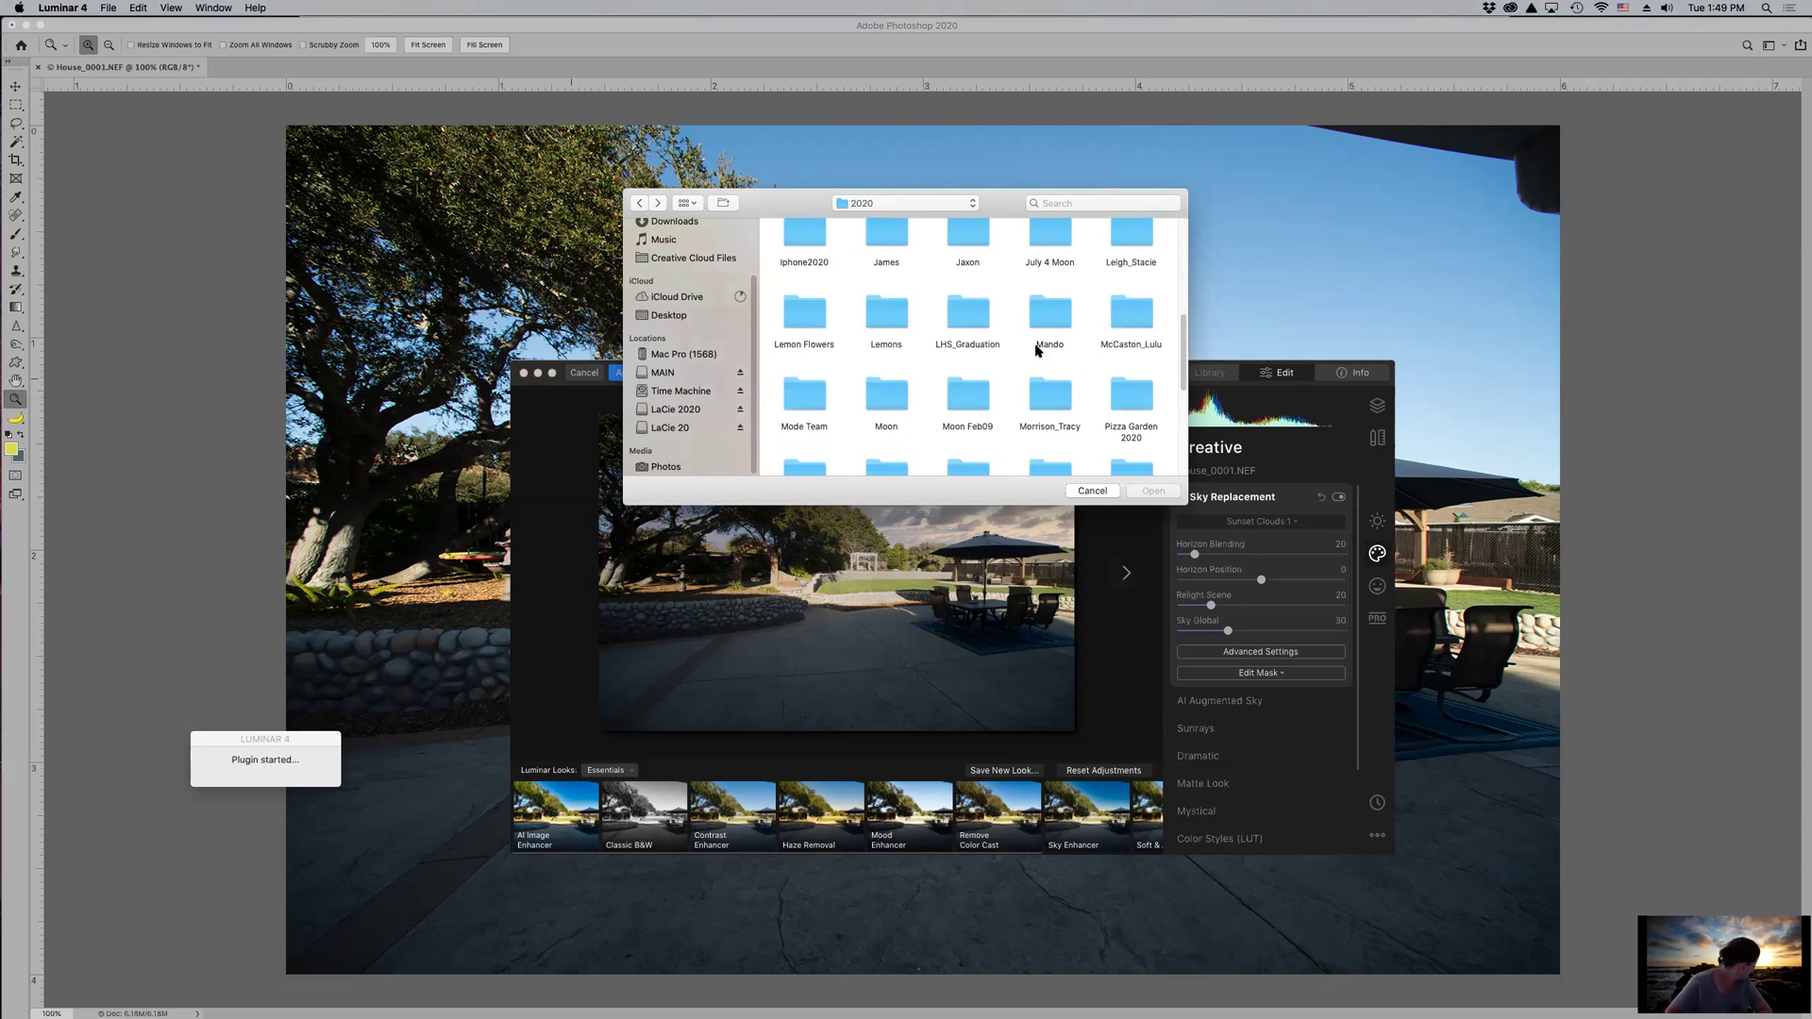
pyautogui.doubleClick(1045, 314)
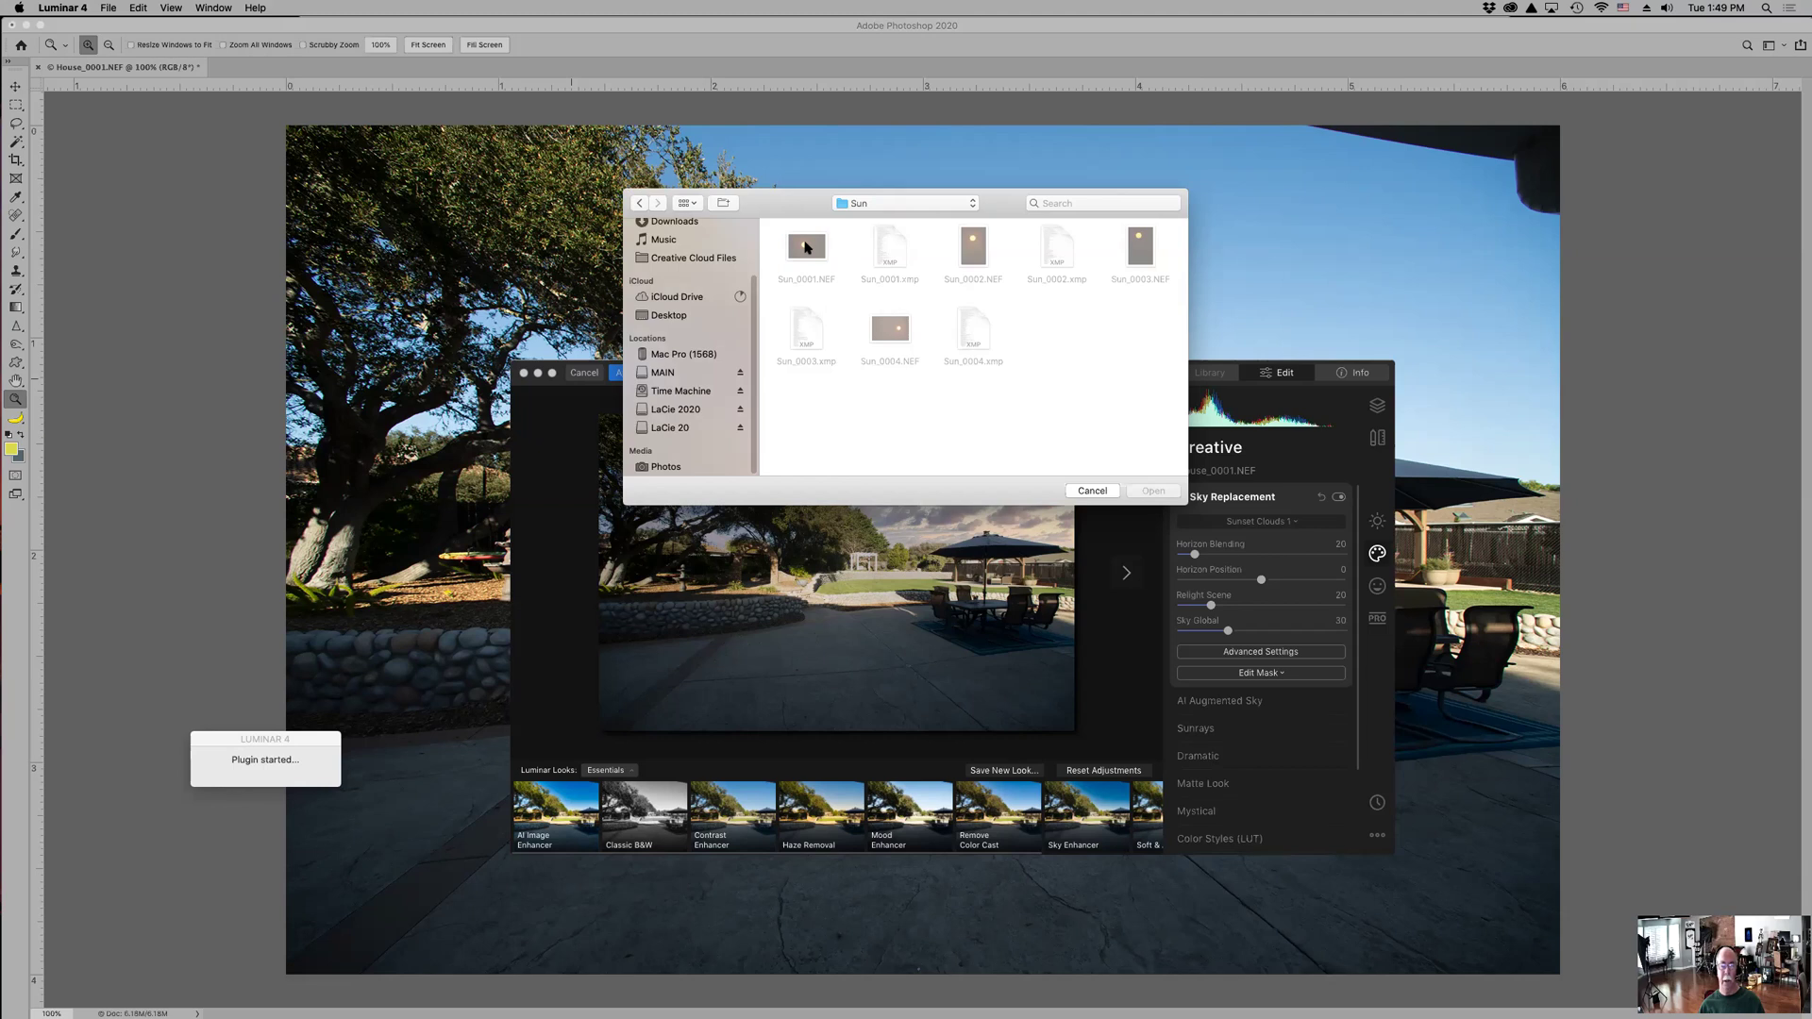
pyautogui.click(1093, 490)
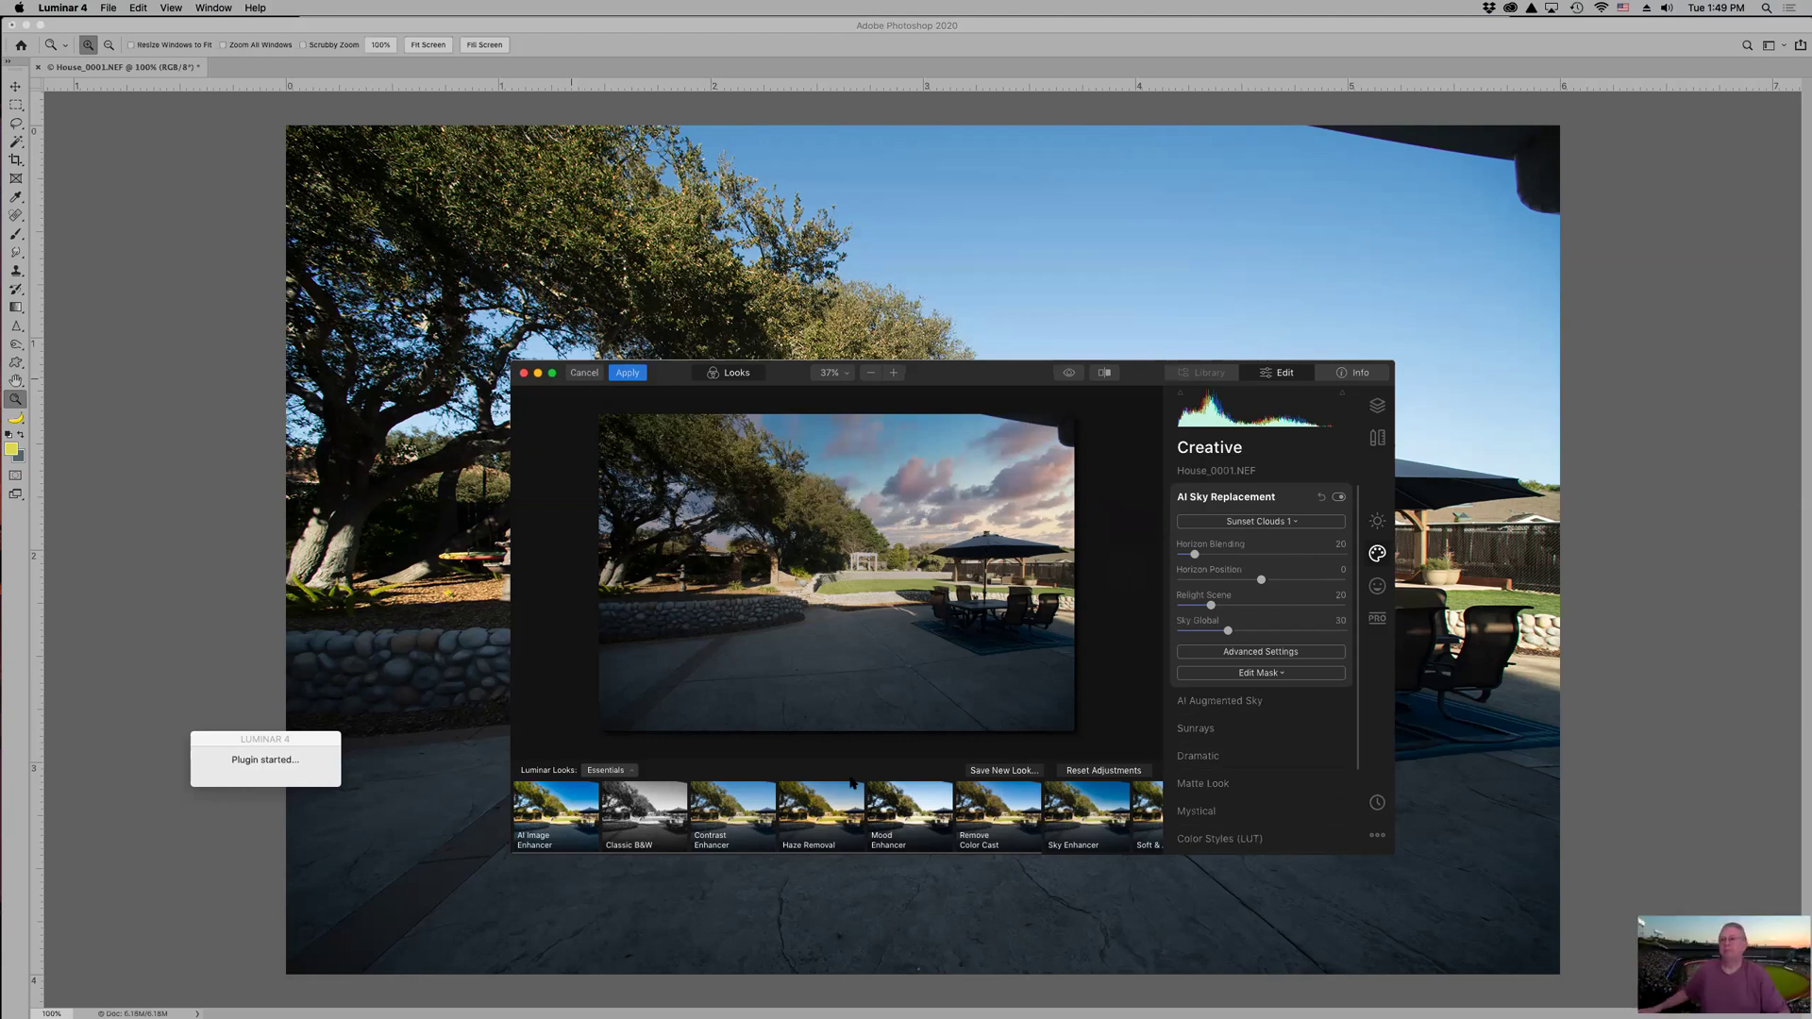
# - Keep Sunset Clouds 1 as the replacement sky, and add the Clouds 5 object with AI Augmented Sky
pyautogui.click(1331, 523)
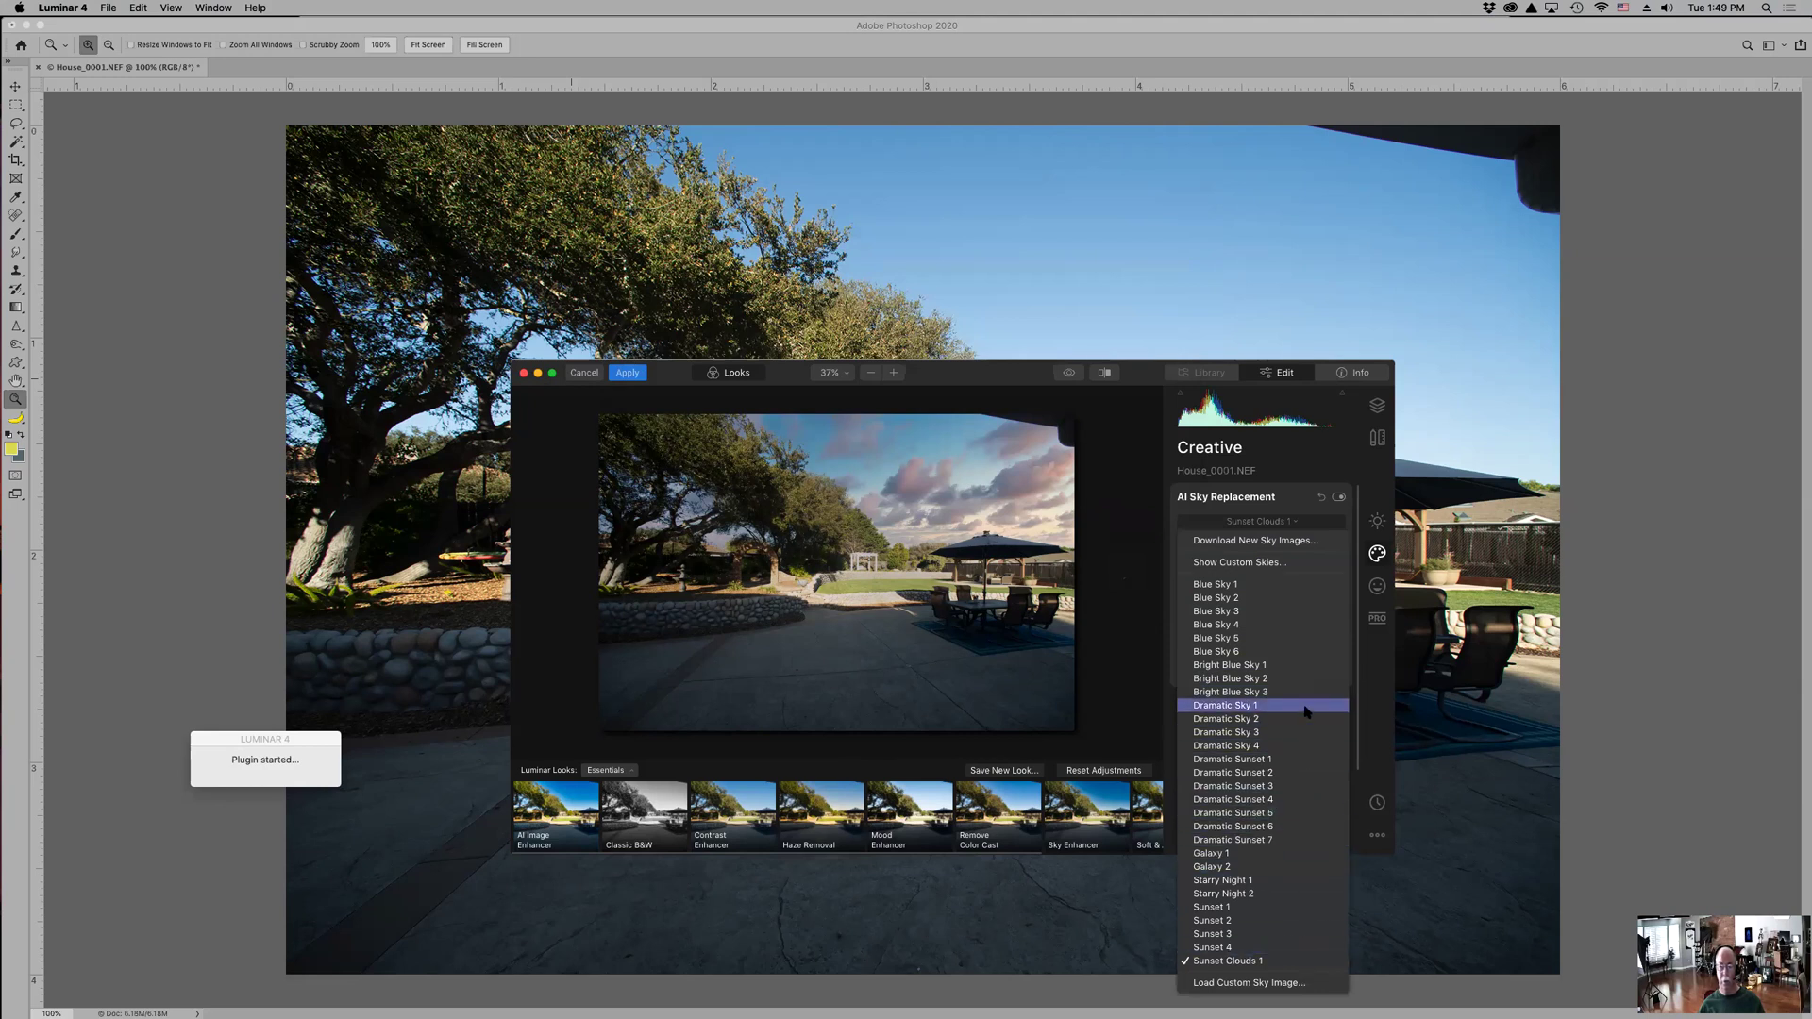
pyautogui.click(1331, 527)
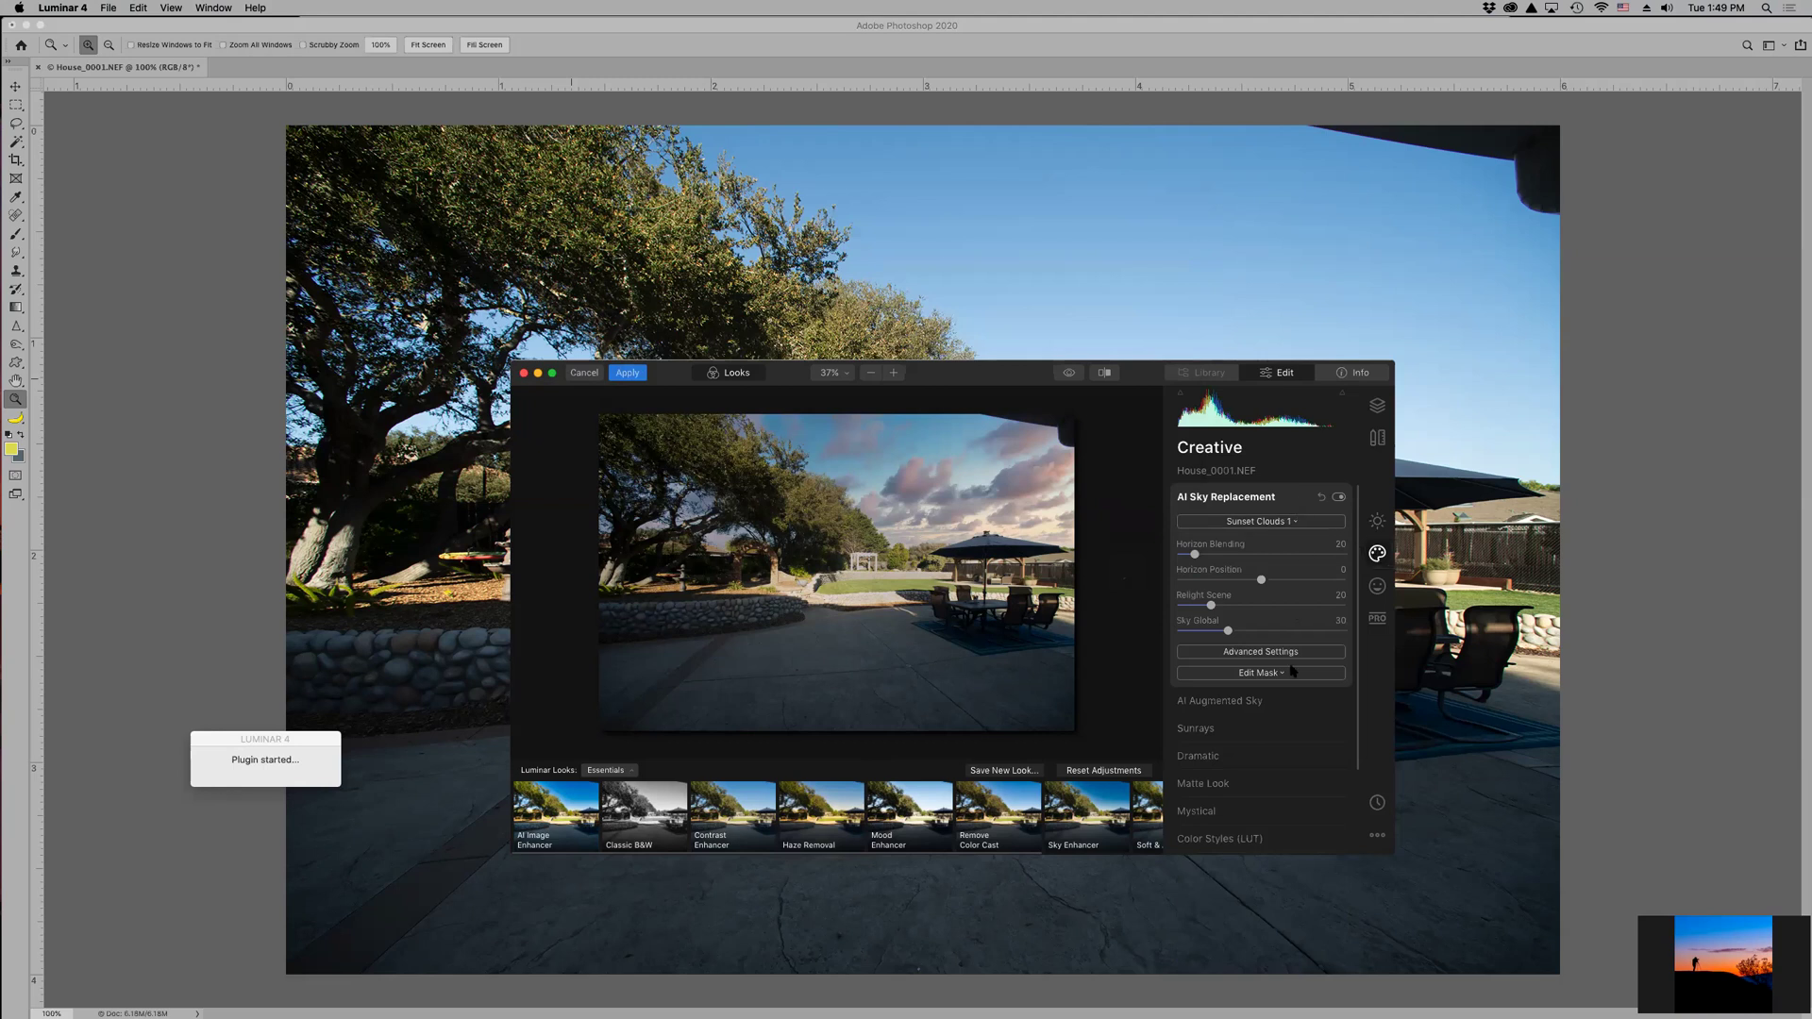
pyautogui.click(1264, 700)
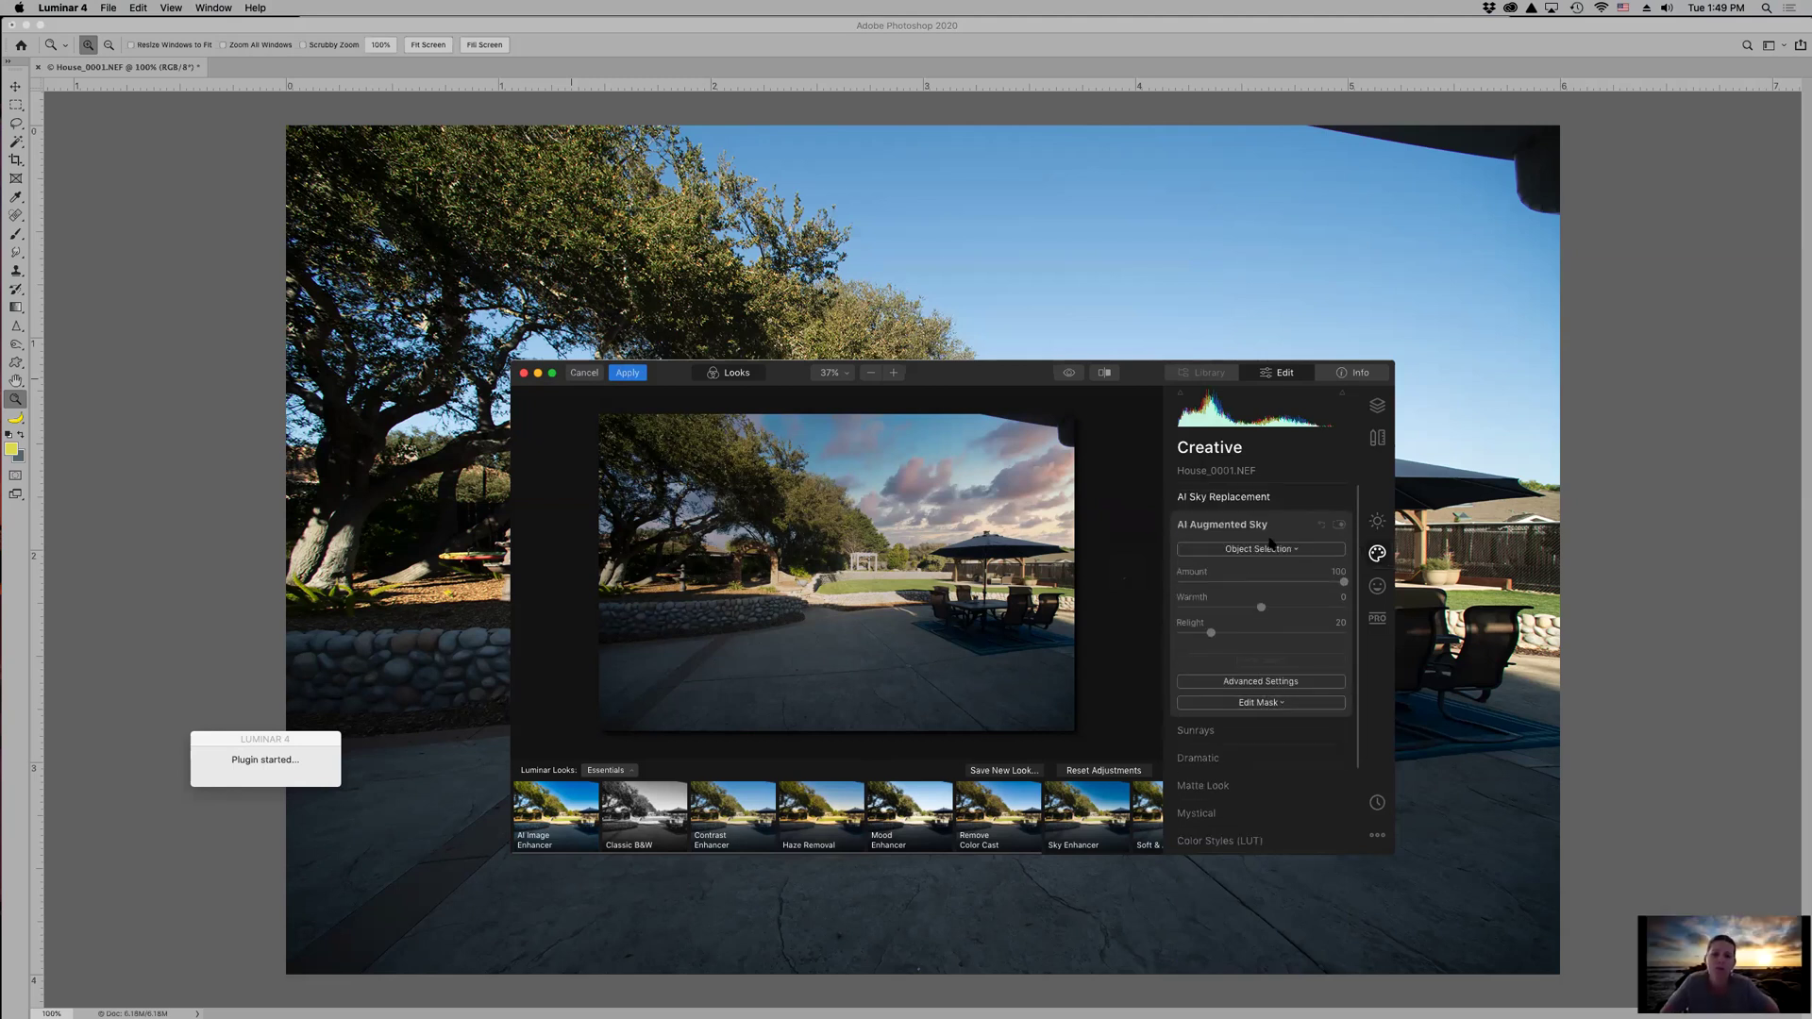
pyautogui.click(1272, 554)
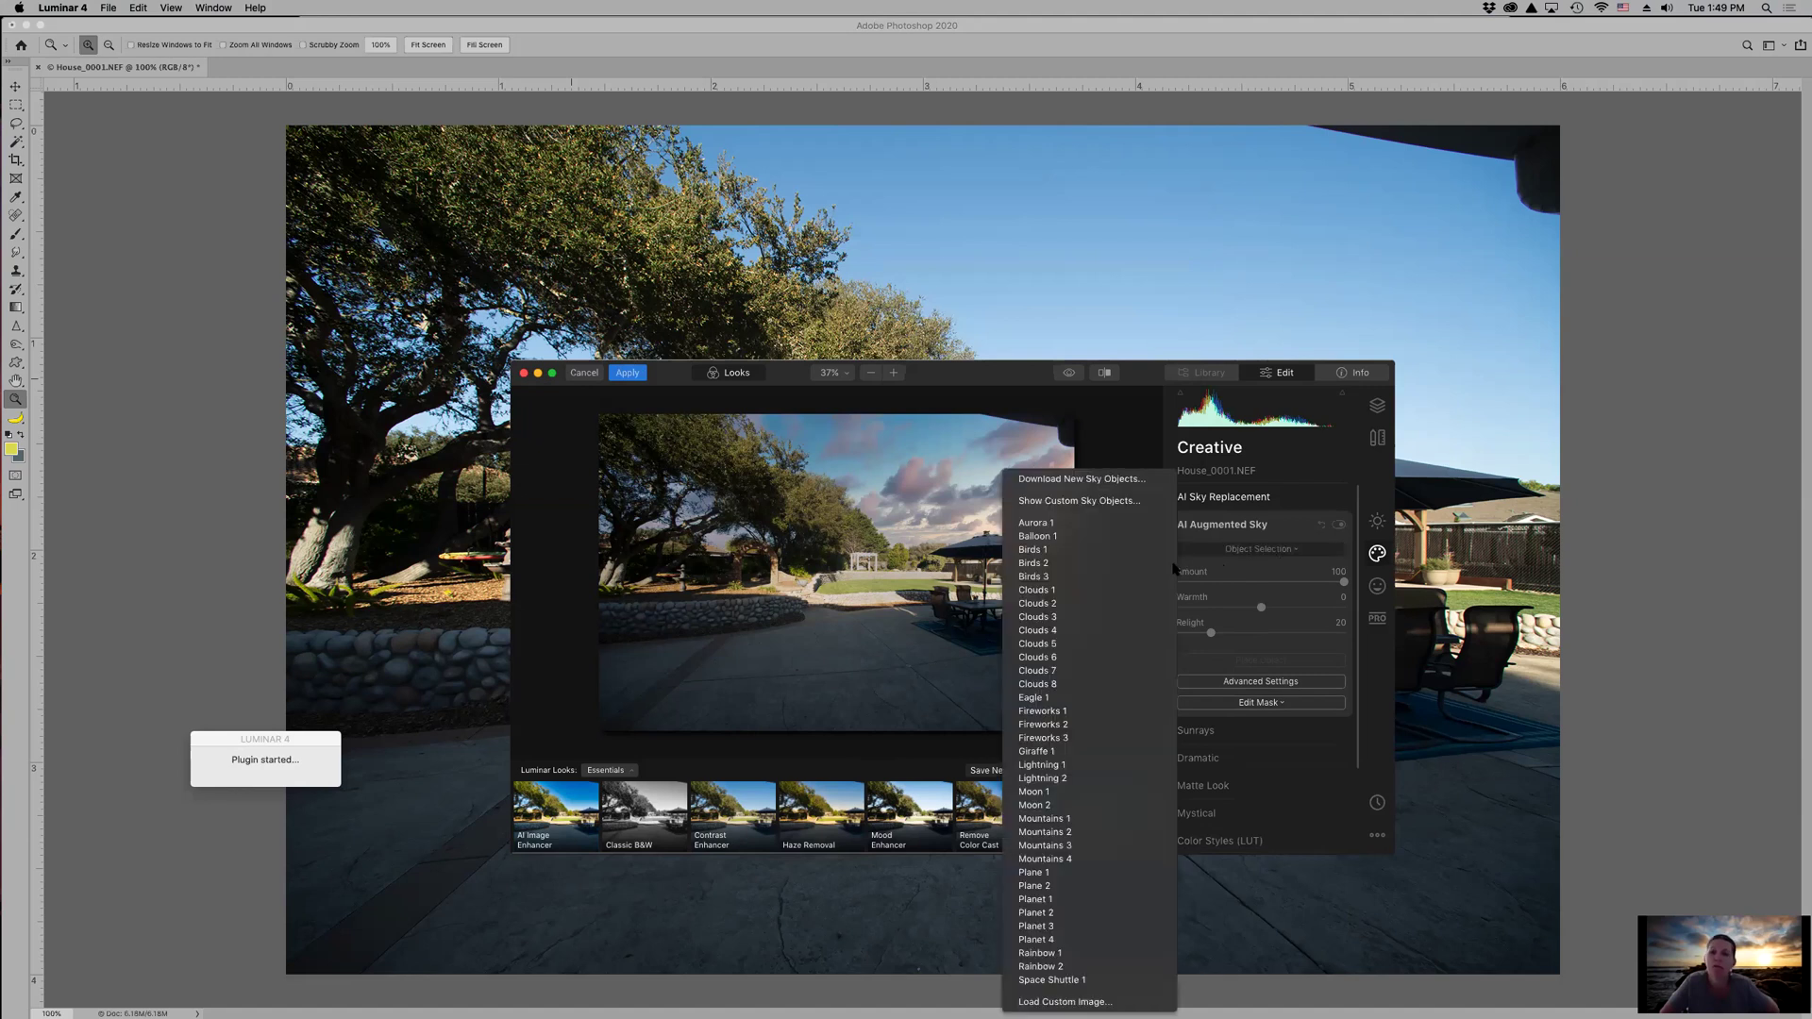
pyautogui.click(1070, 643)
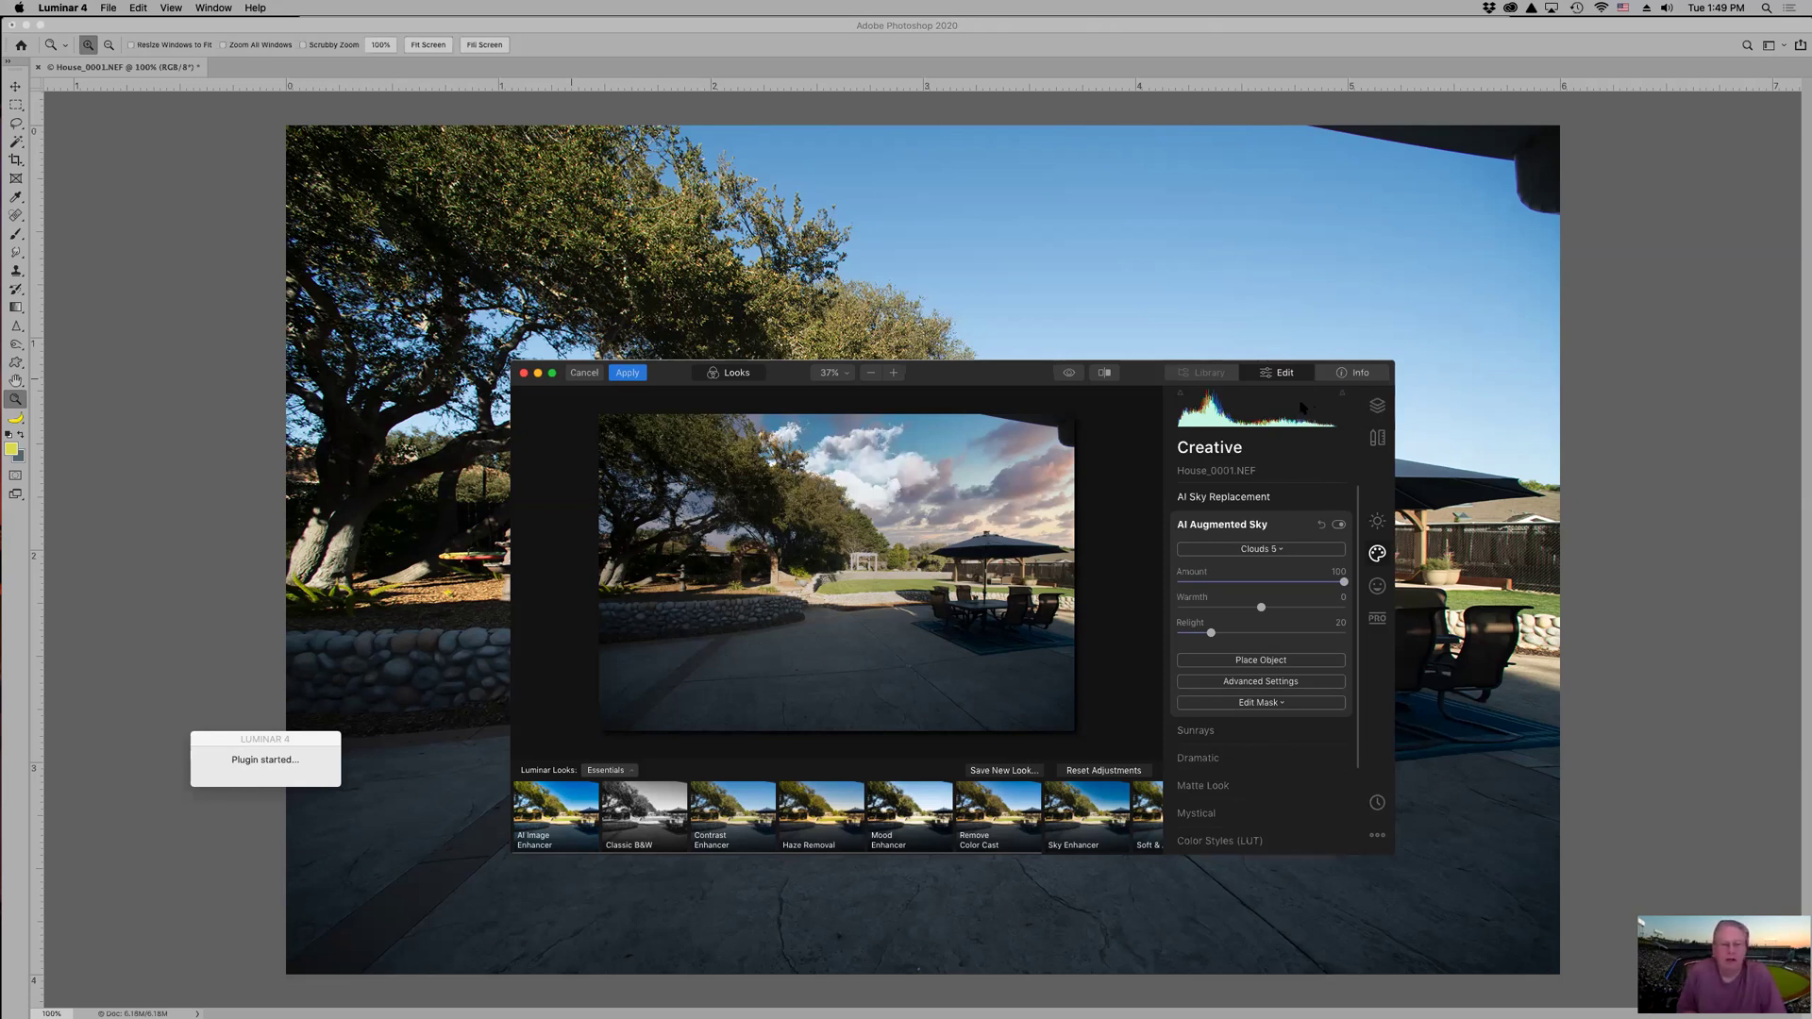
# - Cancel Luminar 4 without applying its adjustments, and close House_0001.NEF without saving changes
pyautogui.click(584, 373)
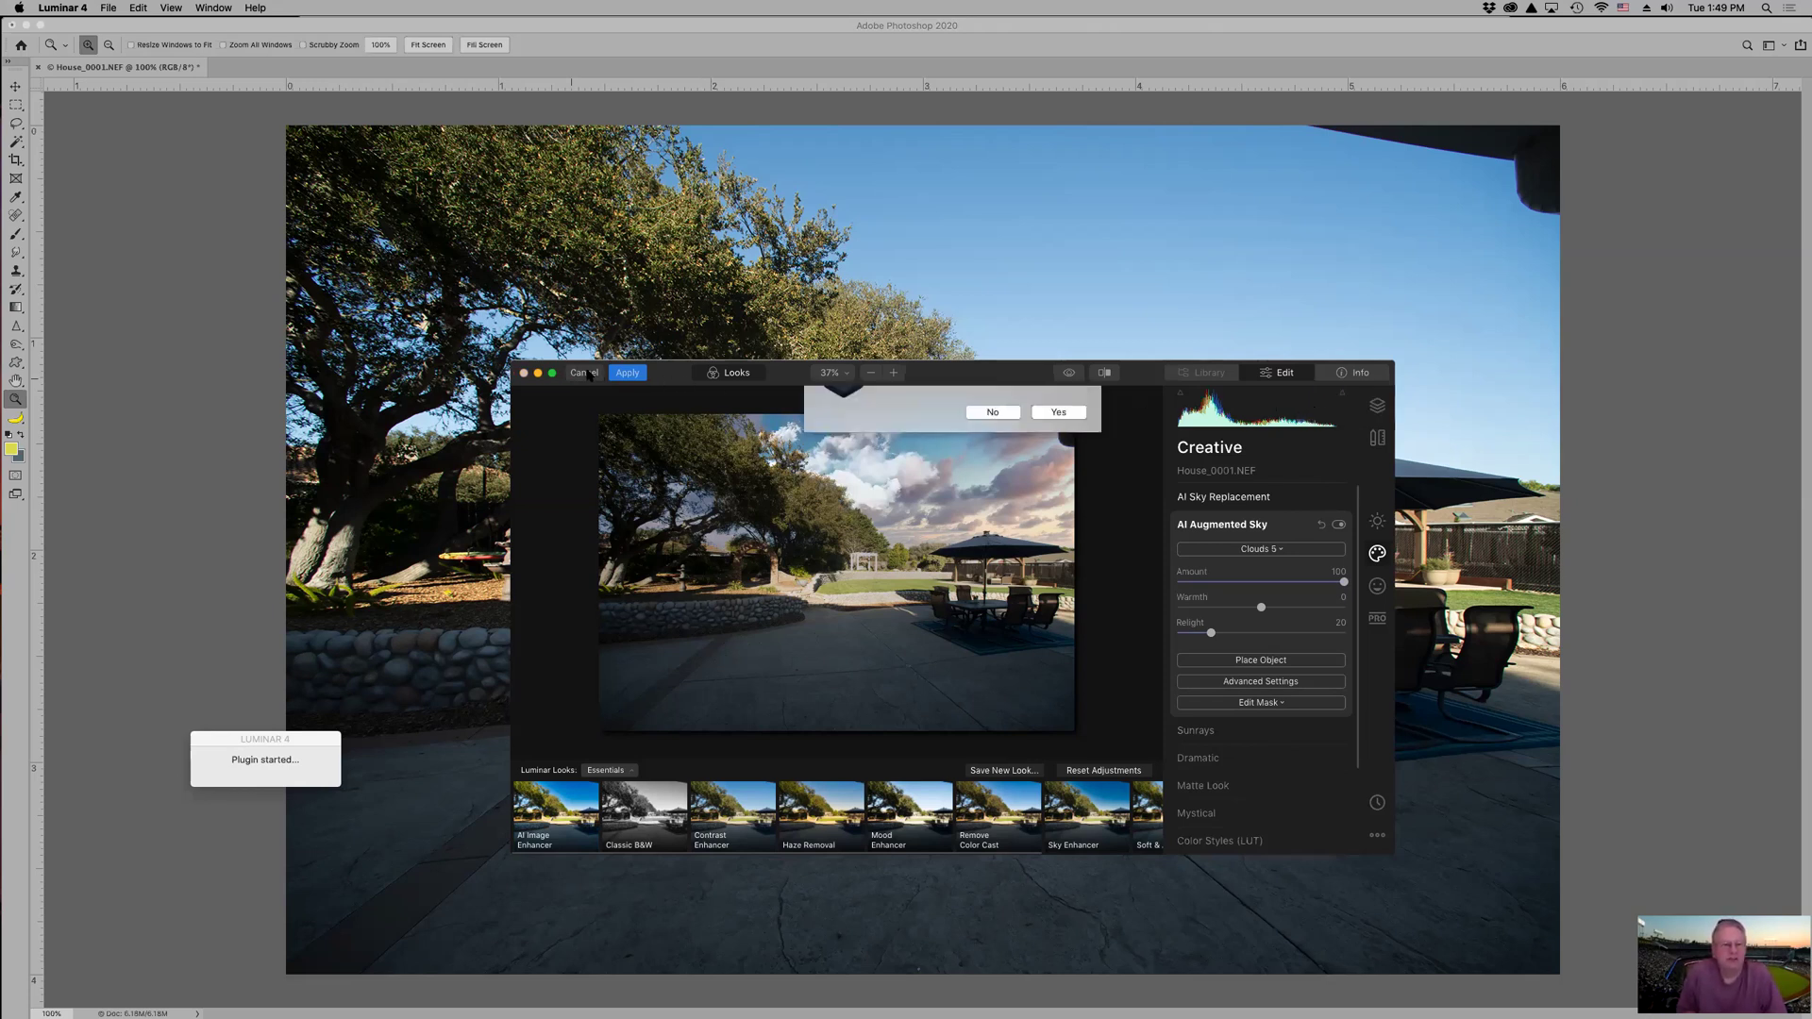
pyautogui.click(1059, 459)
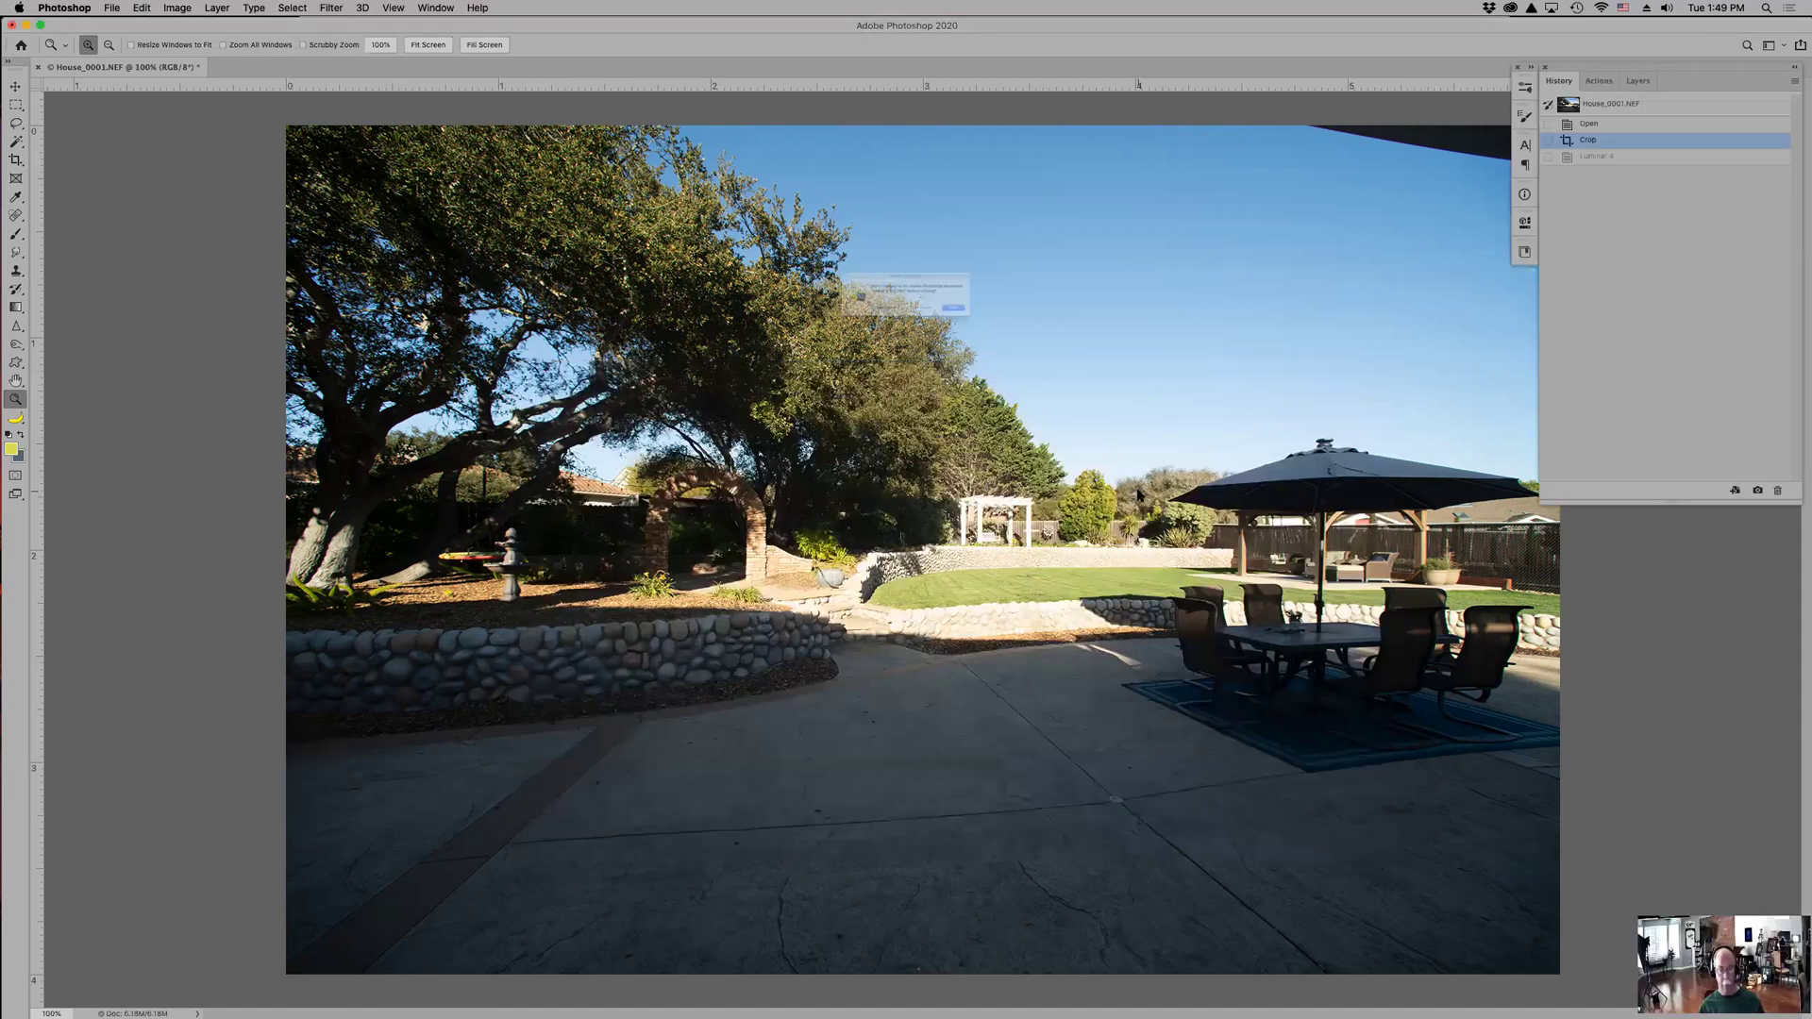
pyautogui.click(873, 334)
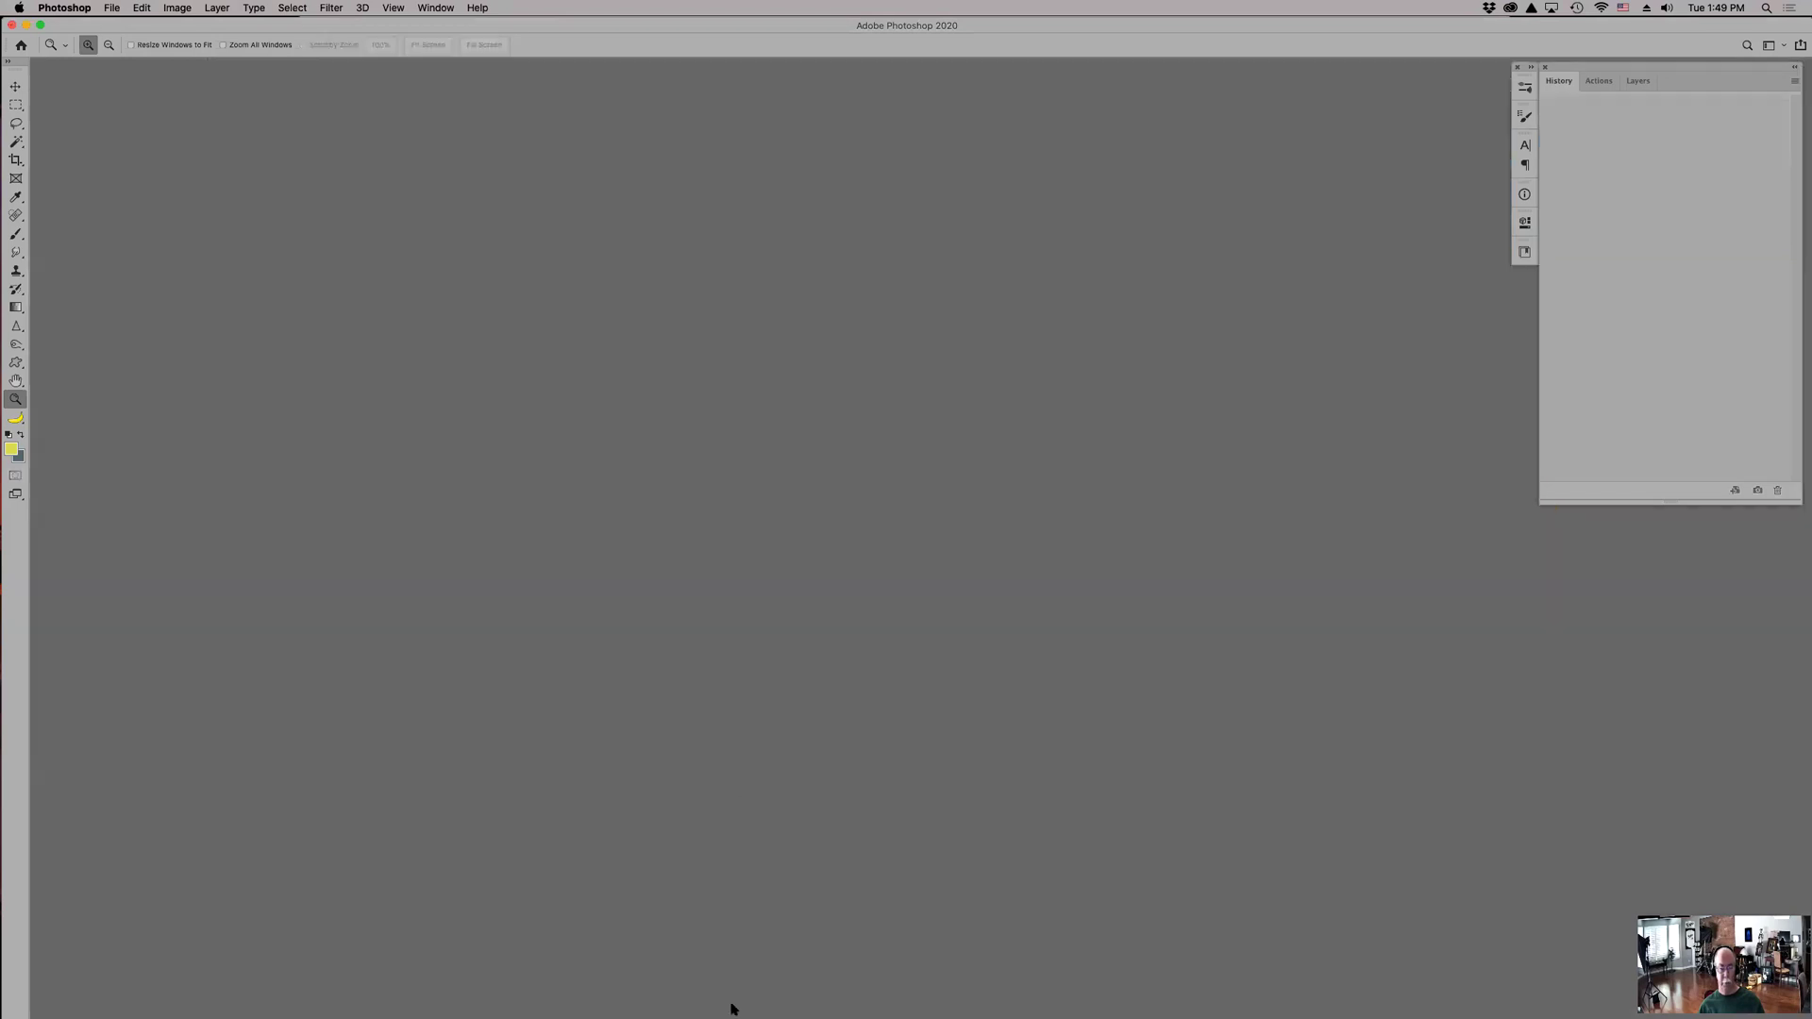